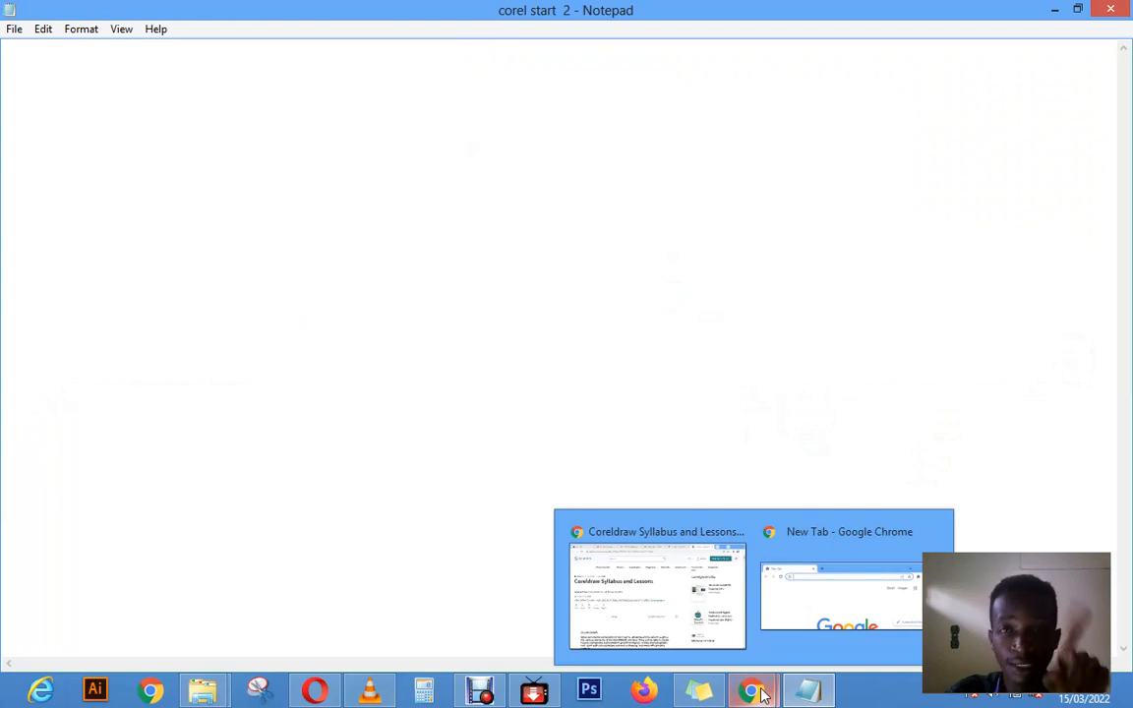
mouse_move(700, 688)
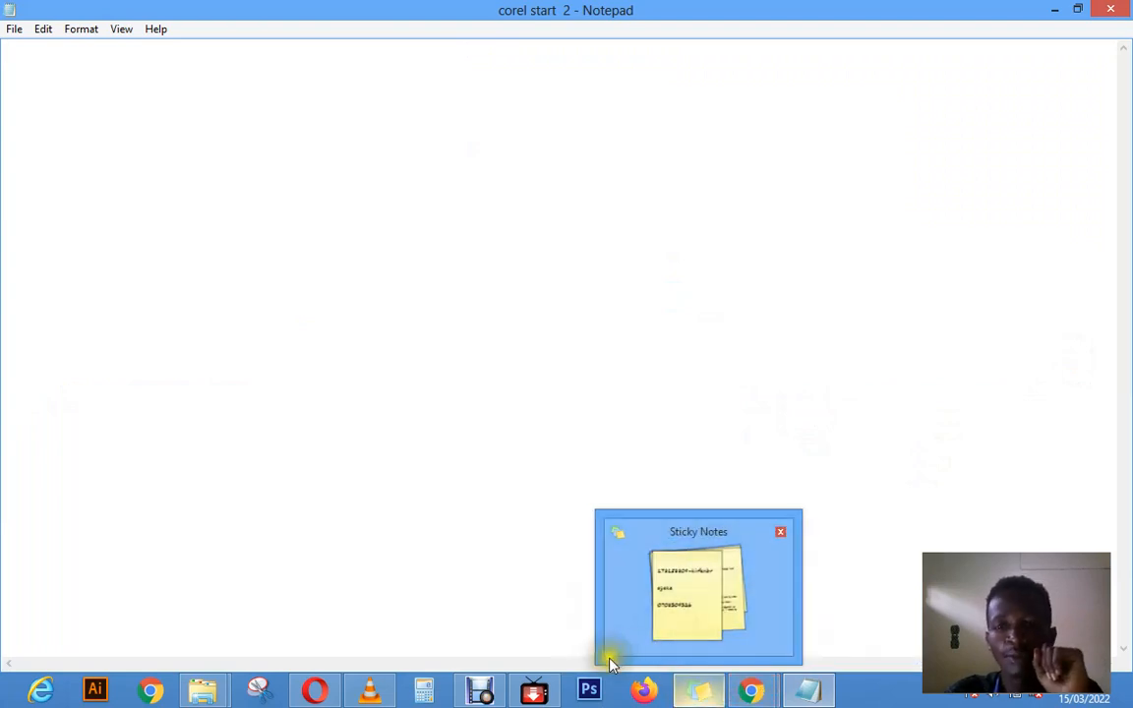
click(801, 688)
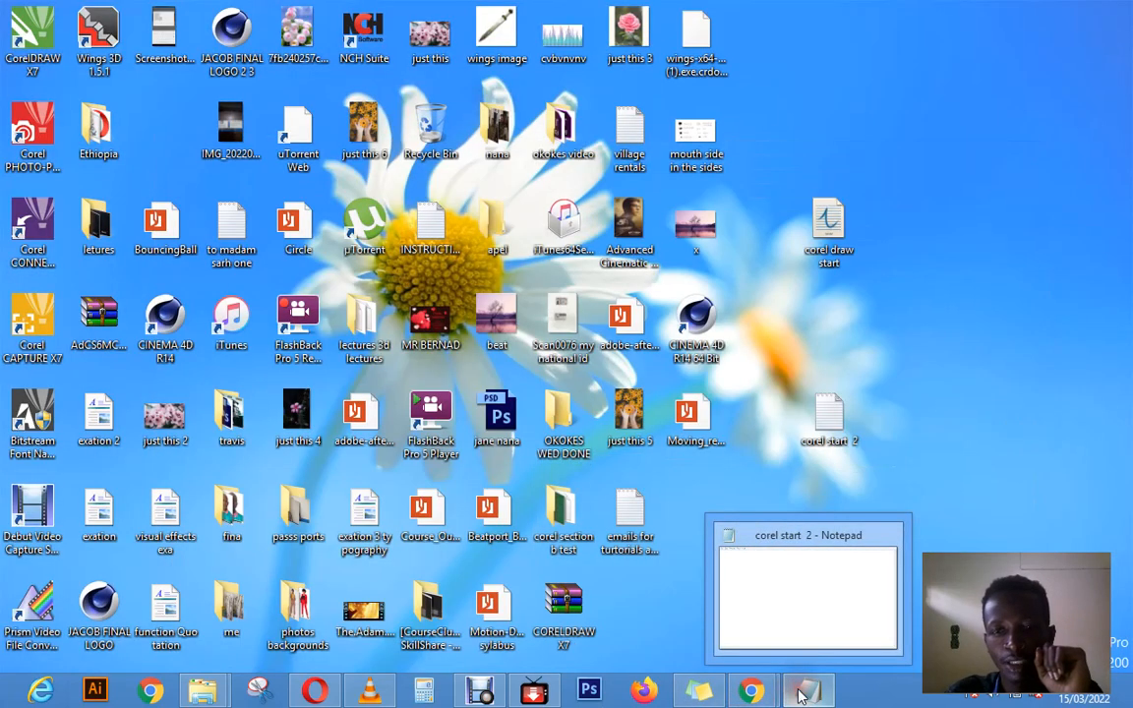
click(801, 693)
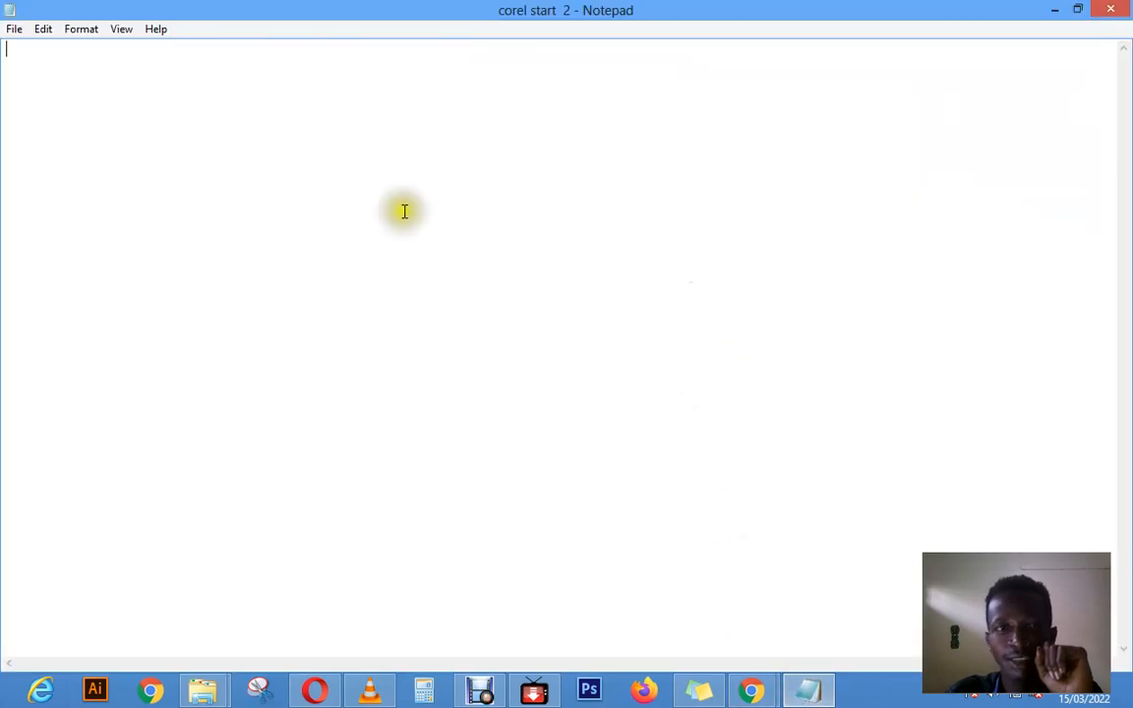
click(347, 175)
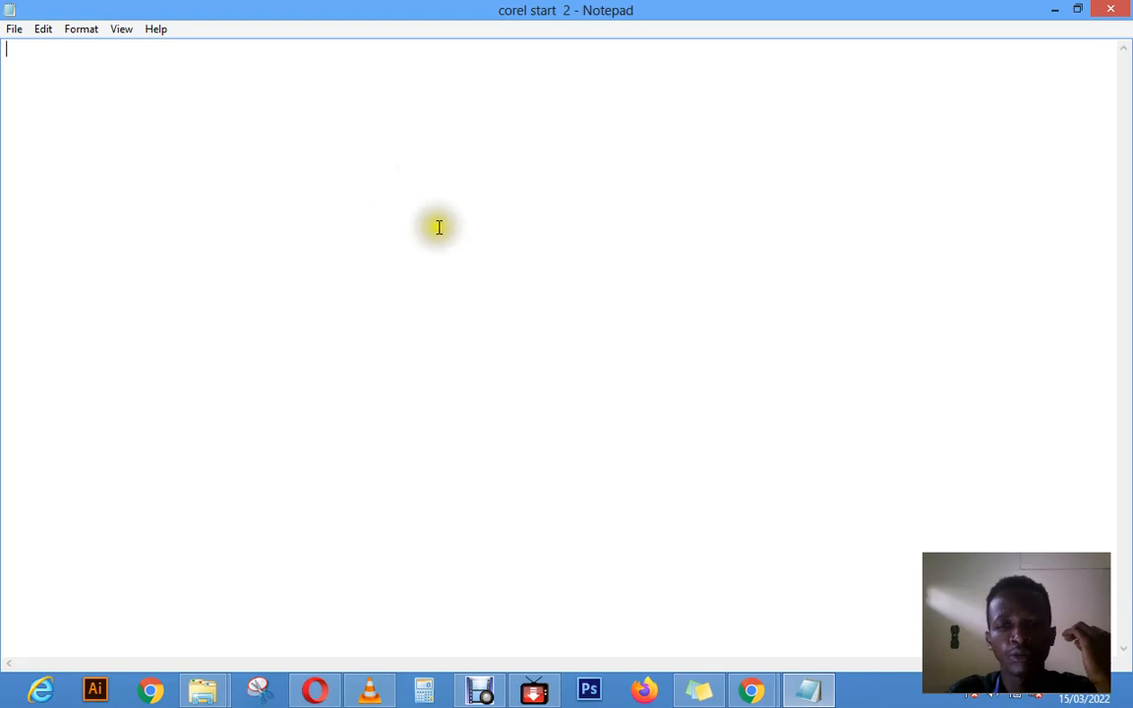
Step: Switch to the Chrome window with the Coreldraw syllabus, open YouTube in a new tab and reload its home page
click(747, 686)
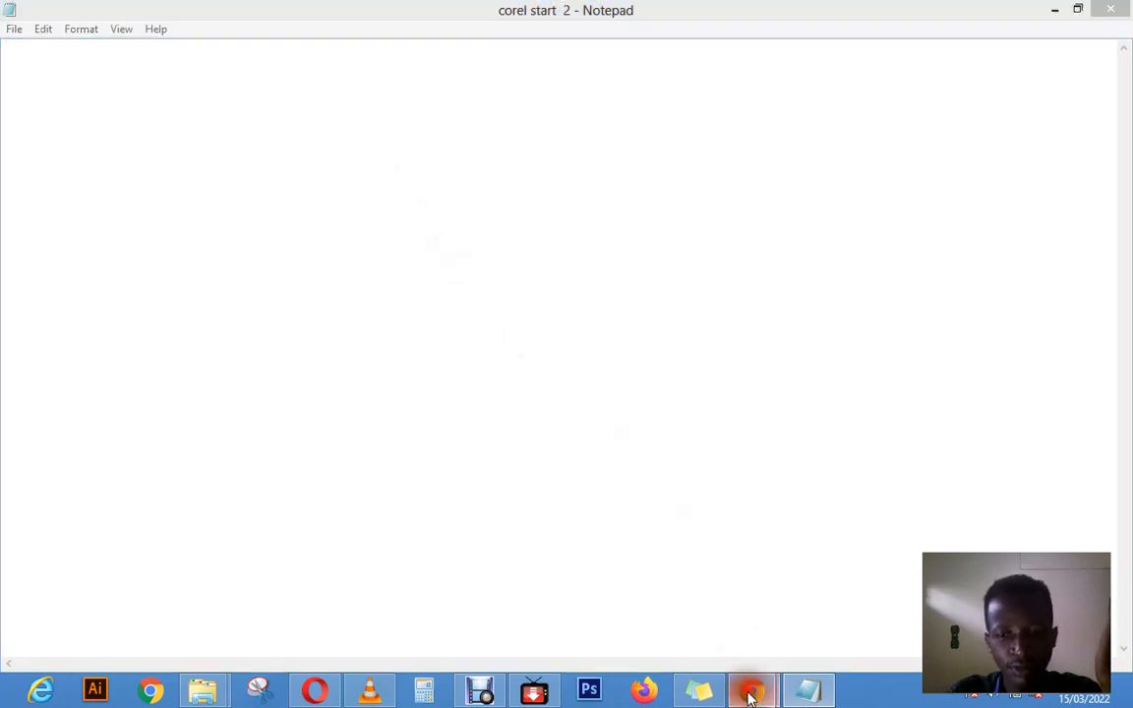
click(665, 606)
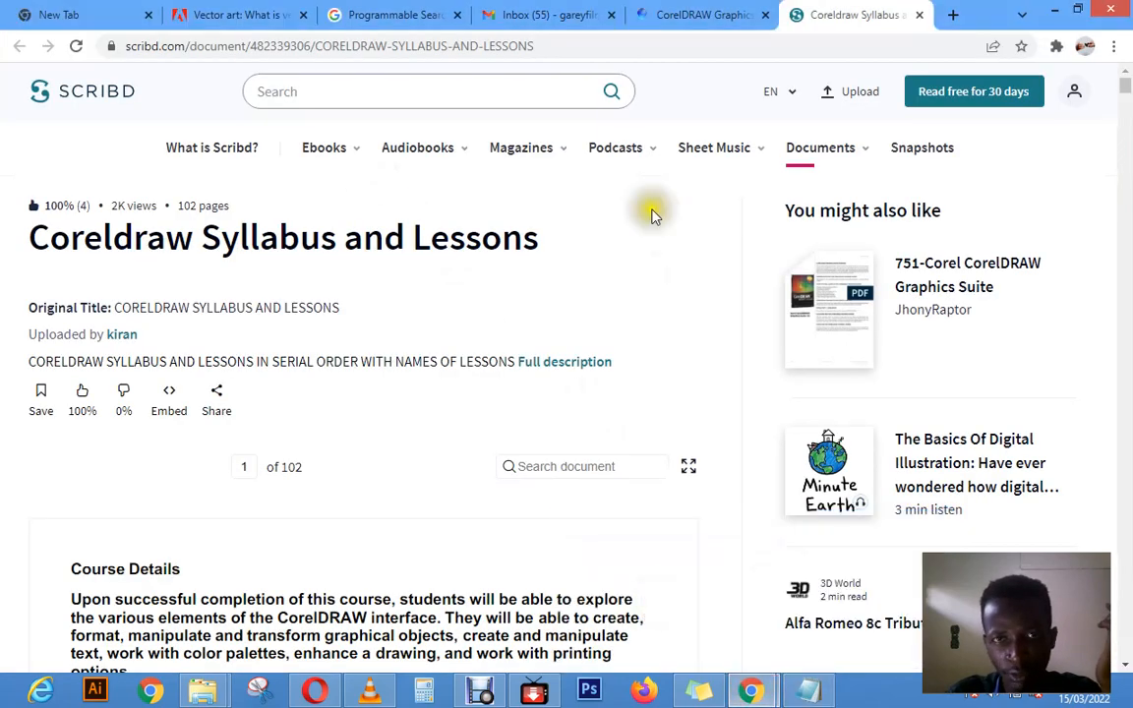
click(949, 16)
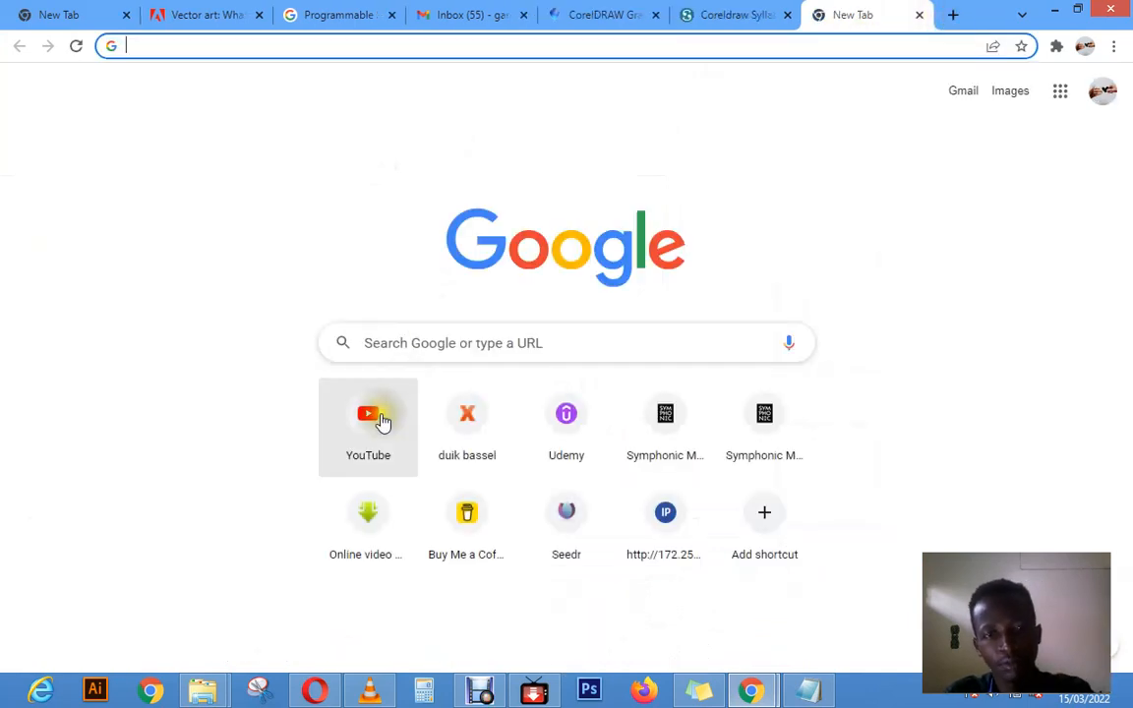
click(380, 421)
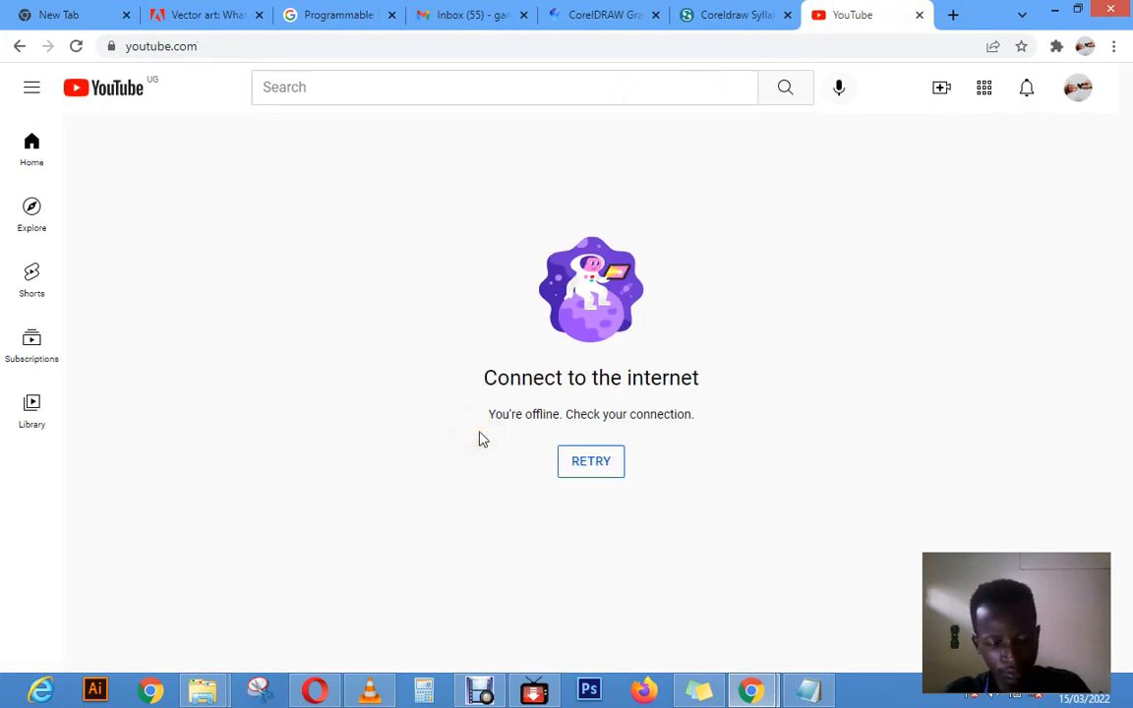
click(620, 473)
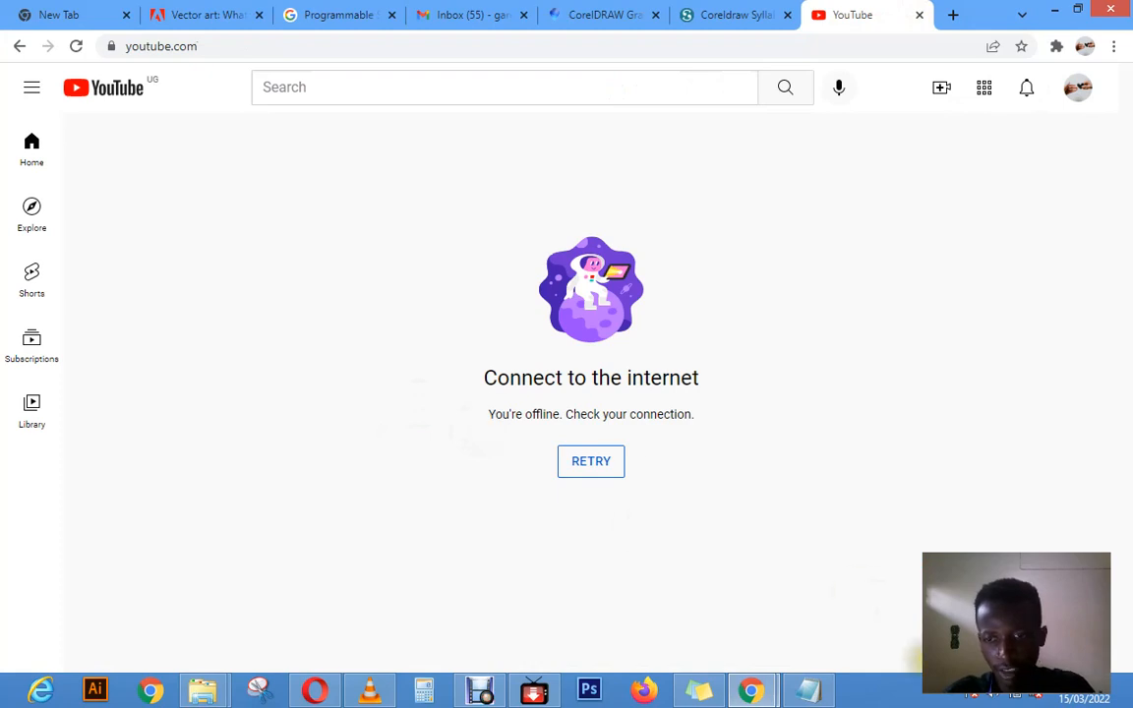
click(686, 416)
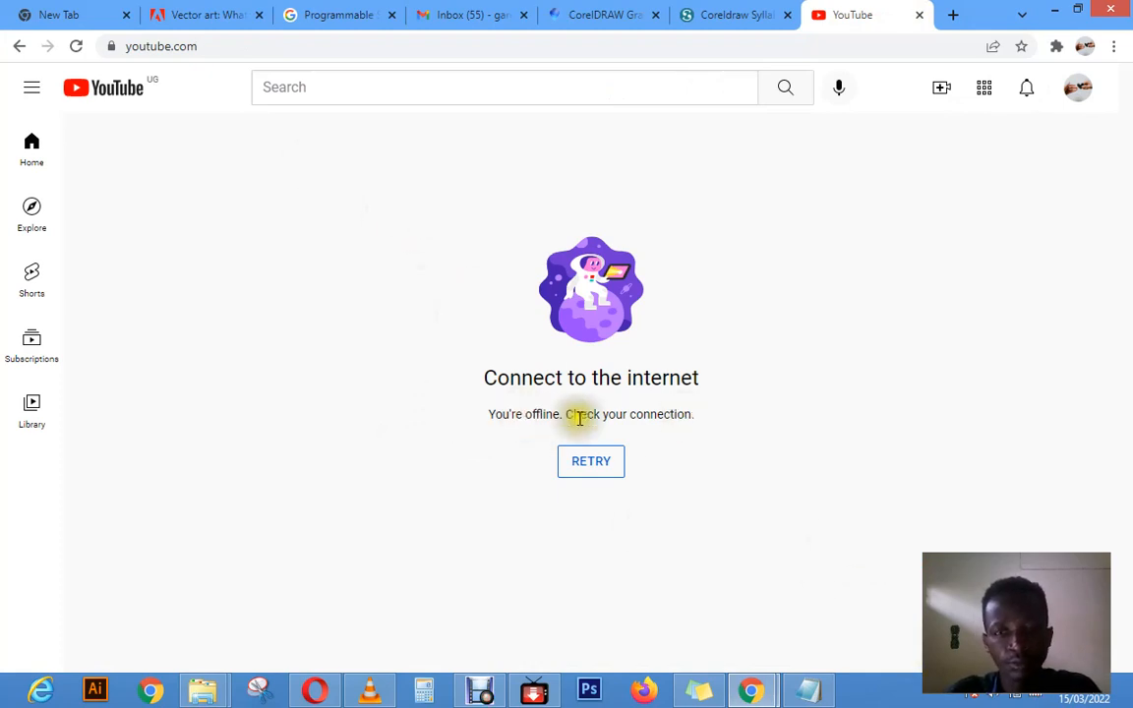
click(594, 462)
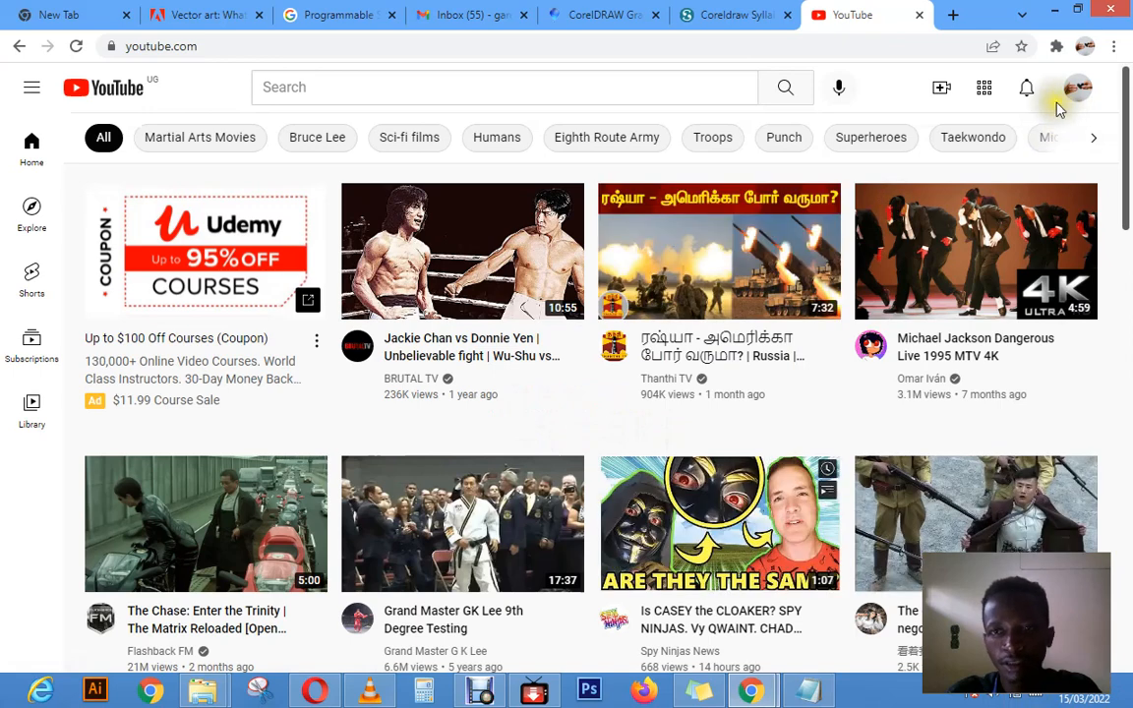
Step: Search YouTube for "garey filmz production" and open the video "CorelDraw Lecture 1 Beginers guid starting from Scratch to proffesional level"
click(627, 86)
text(ga)
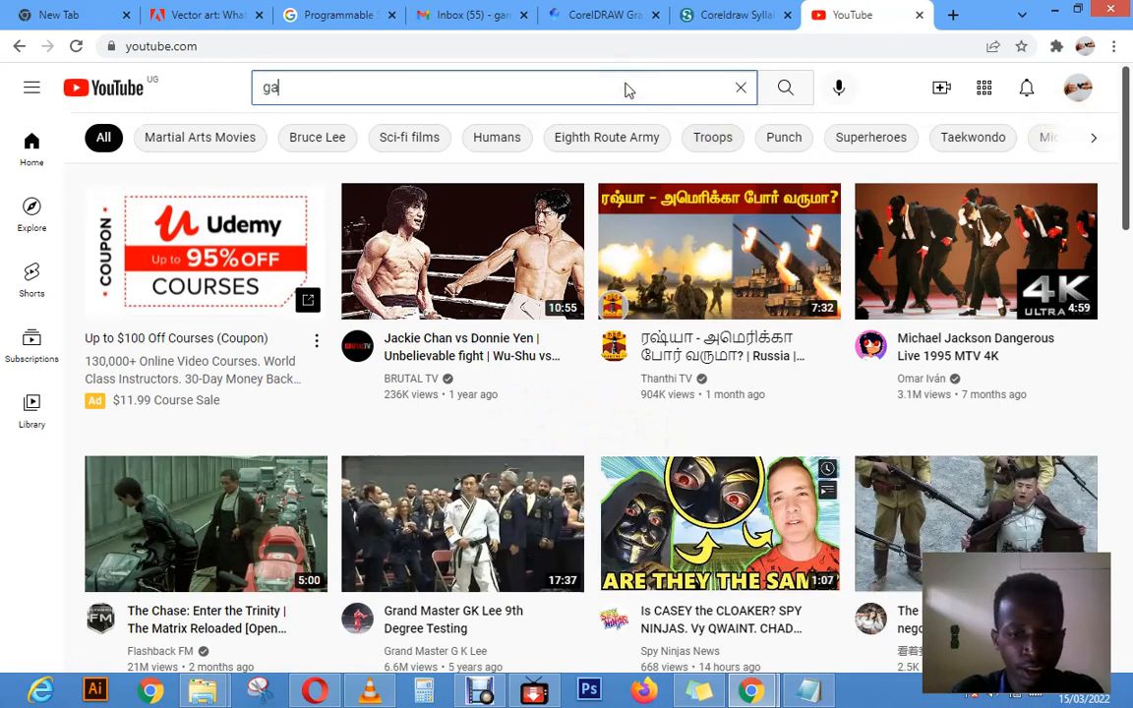
text(rey)
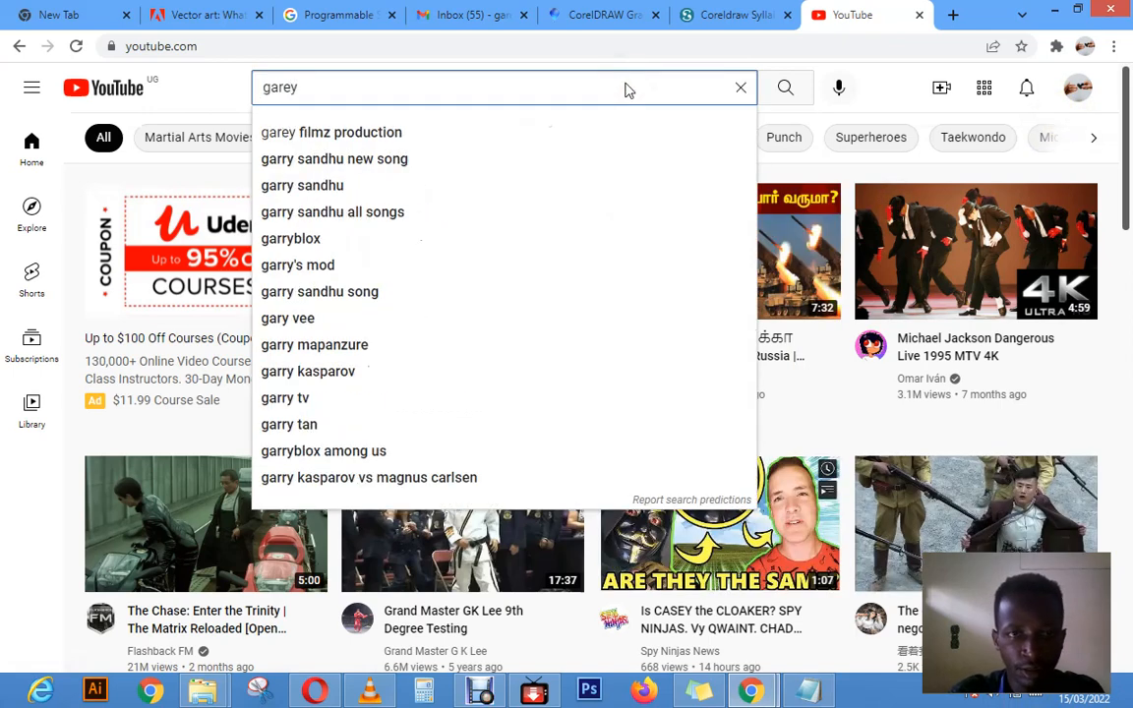
click(418, 132)
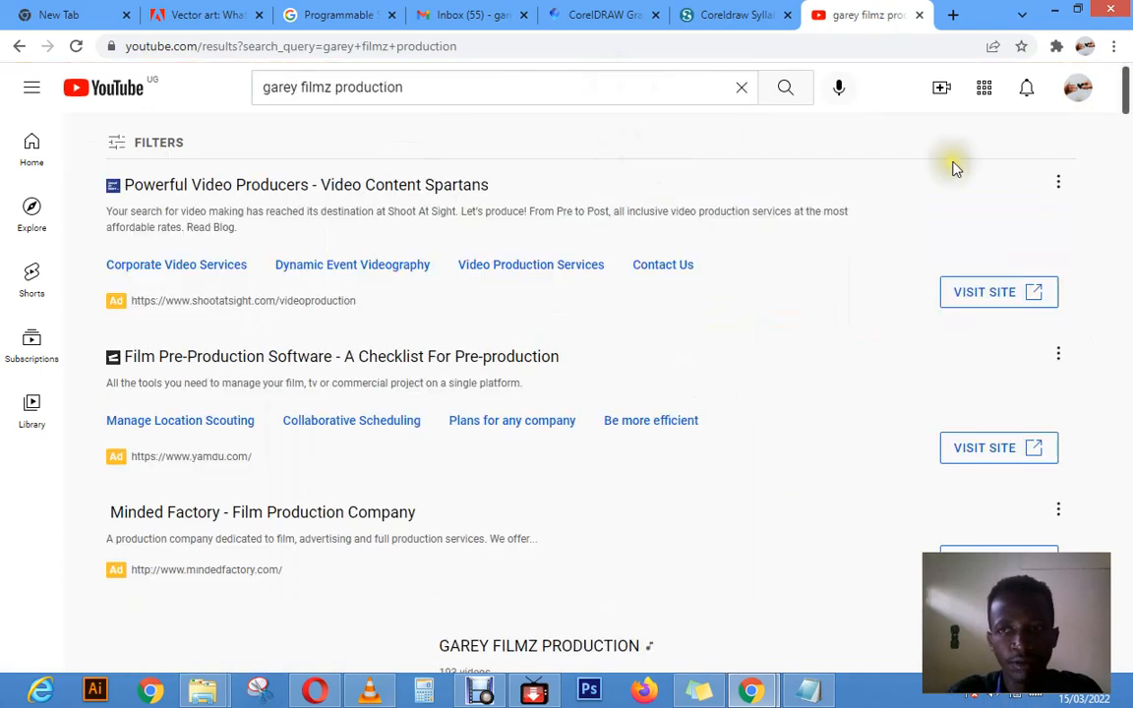
scroll(1125, 148, down, 7)
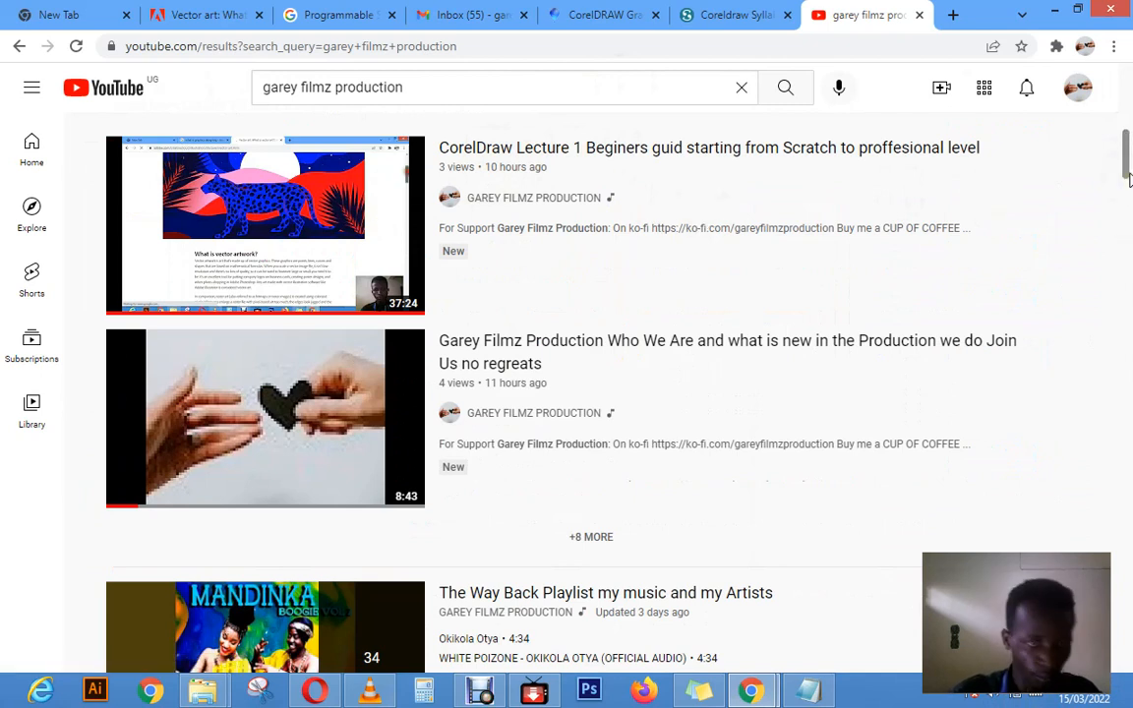
scroll(1123, 169, up, 1)
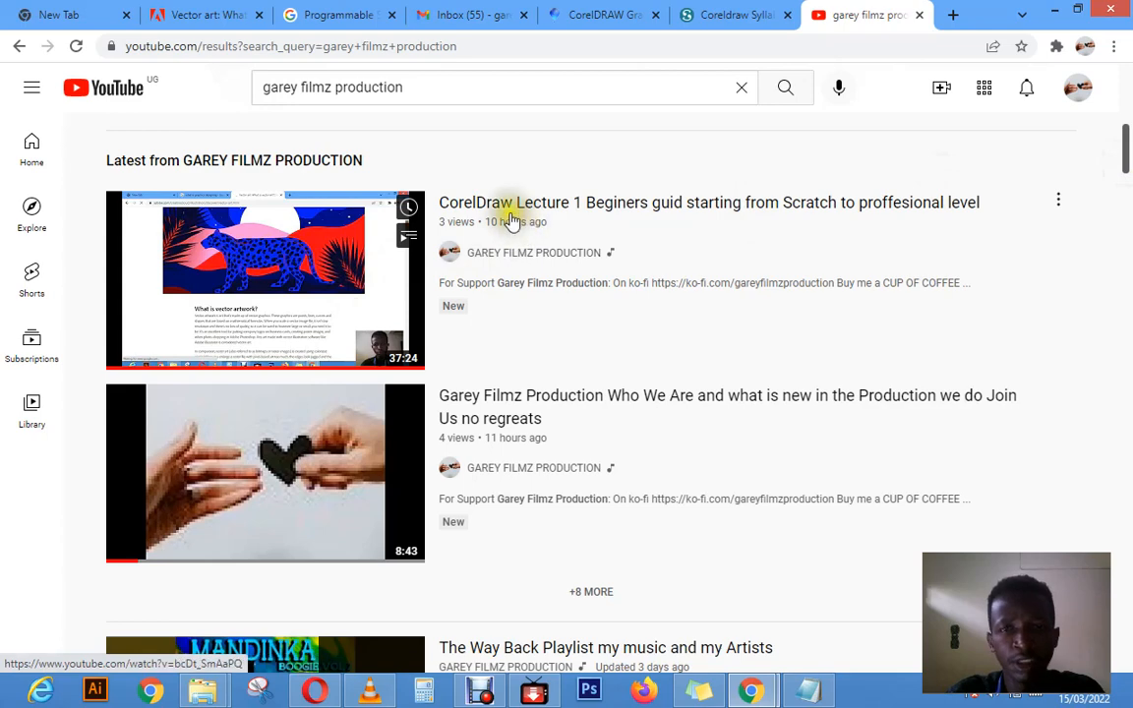
click(289, 268)
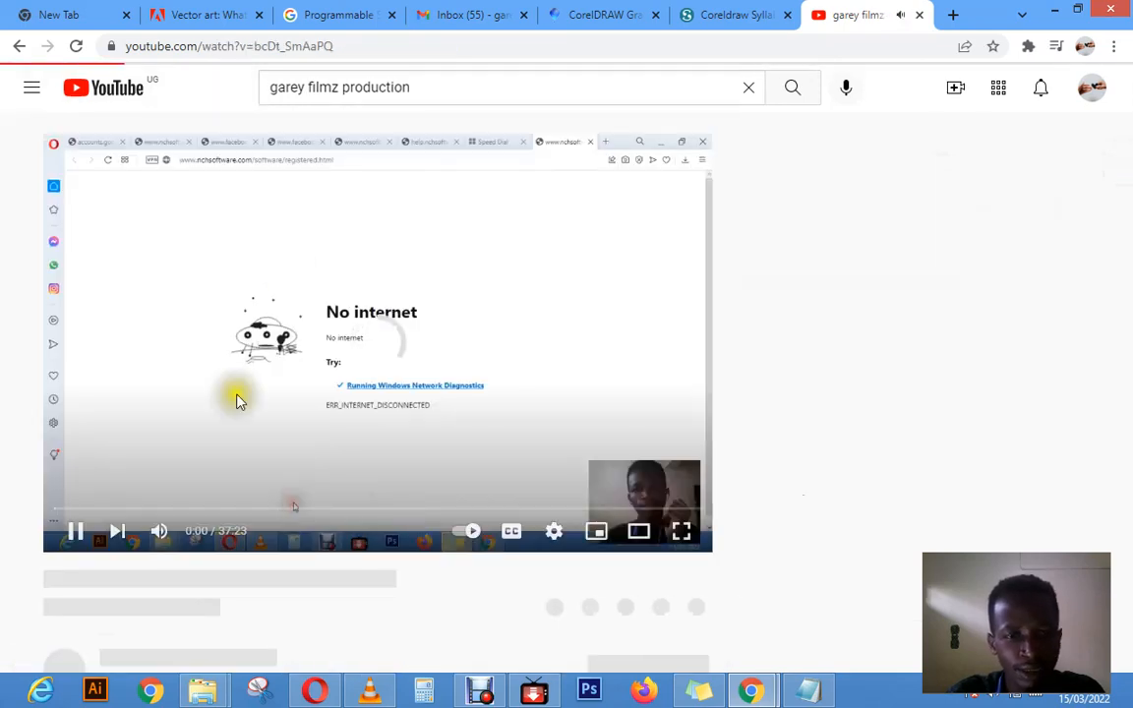
Step: Skip ahead in the lecture video to about 12:24 and pause it on the Notepad notes
click(150, 509)
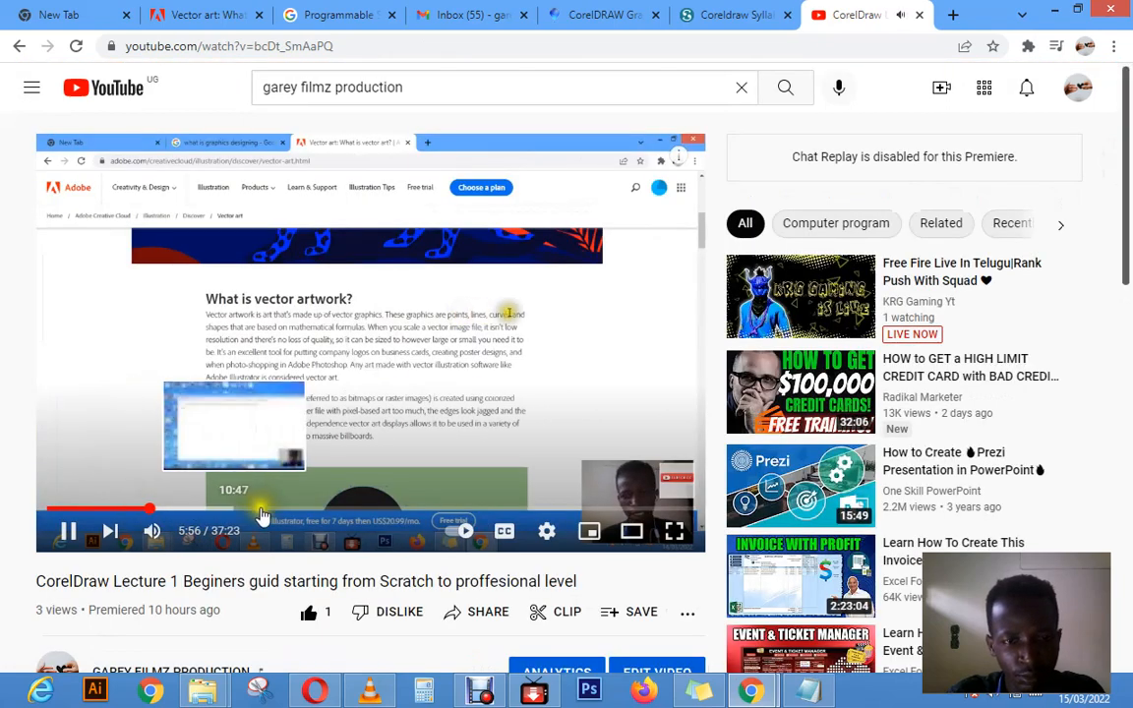
click(263, 510)
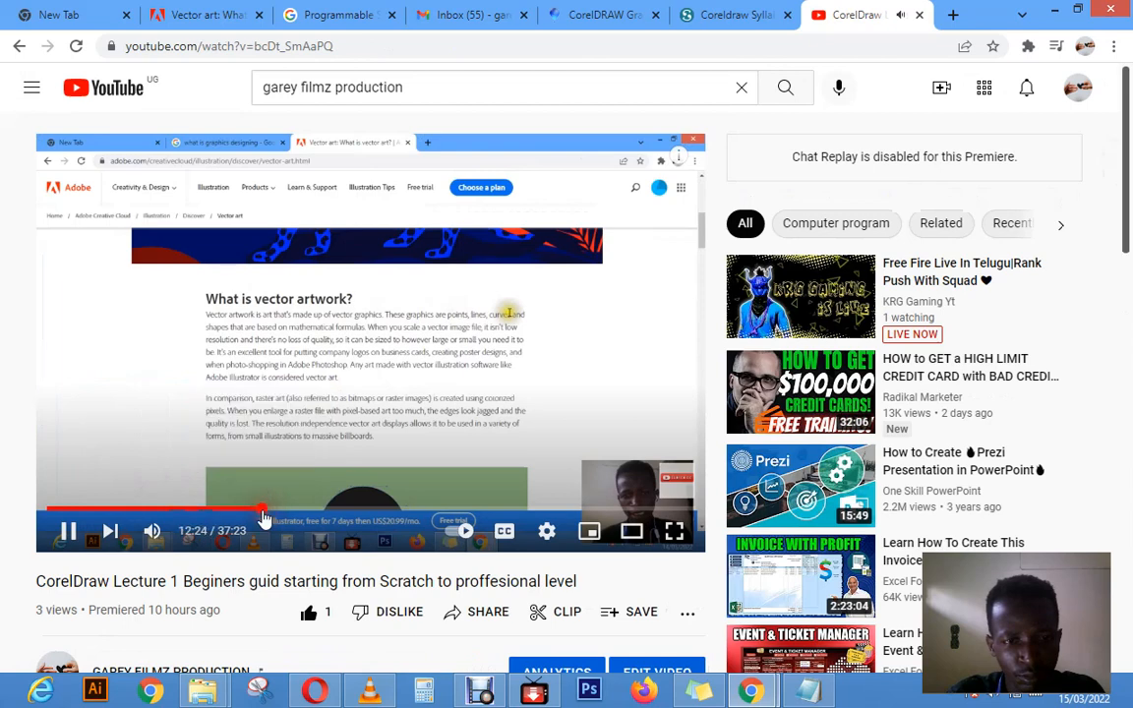
click(71, 542)
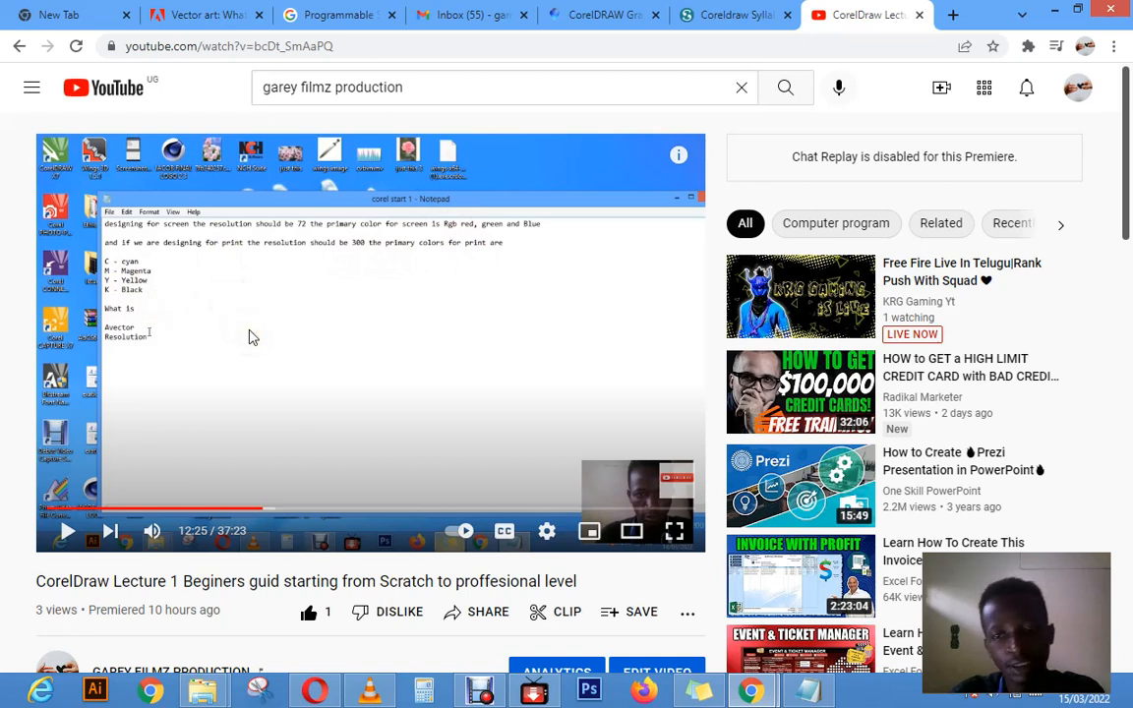
Step: Skip the video to about 31:29, play the CorelDRAW interface part and pause it at about 31:54
click(596, 510)
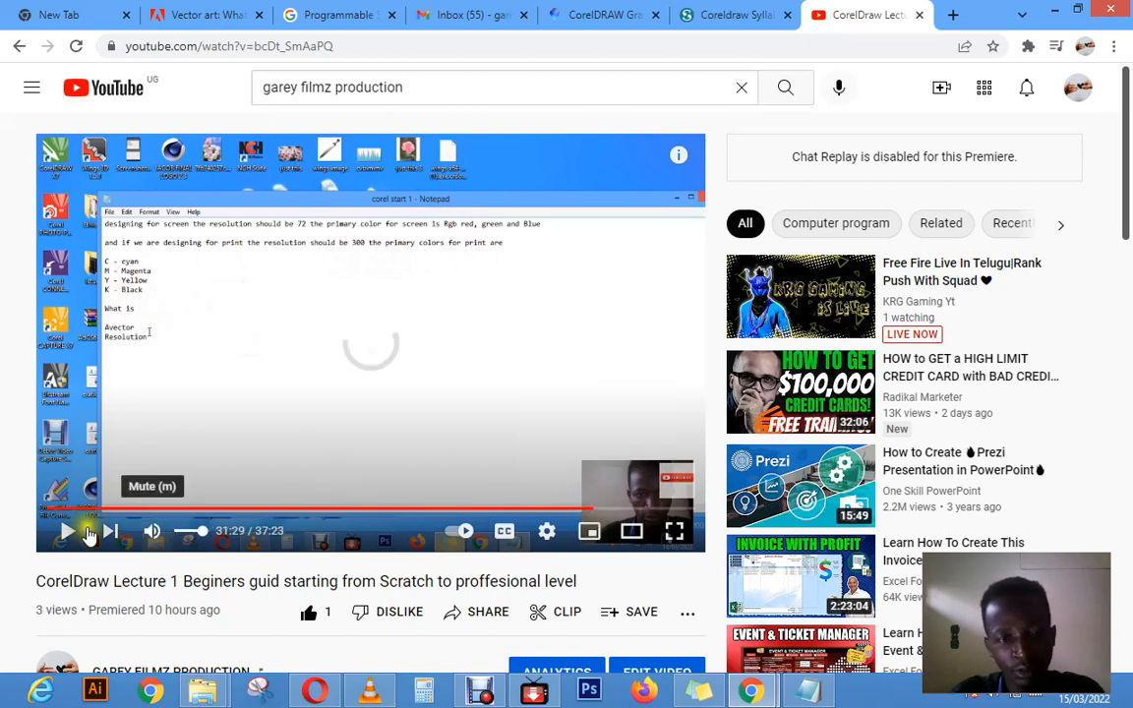
click(86, 534)
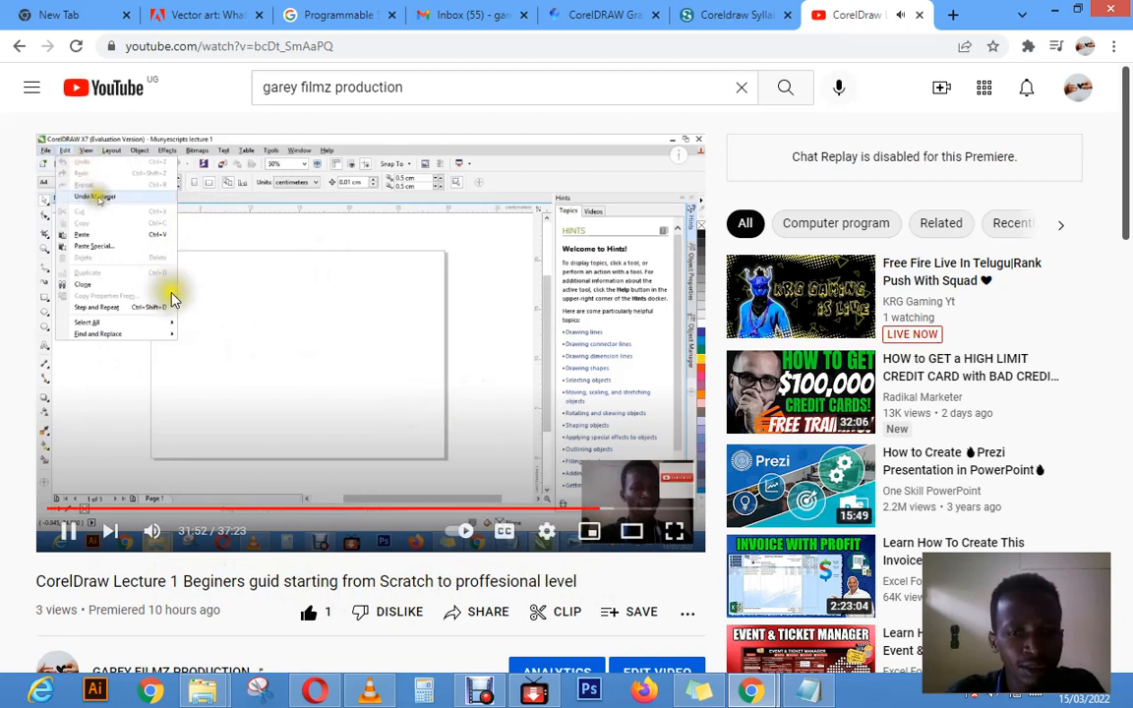
click(67, 532)
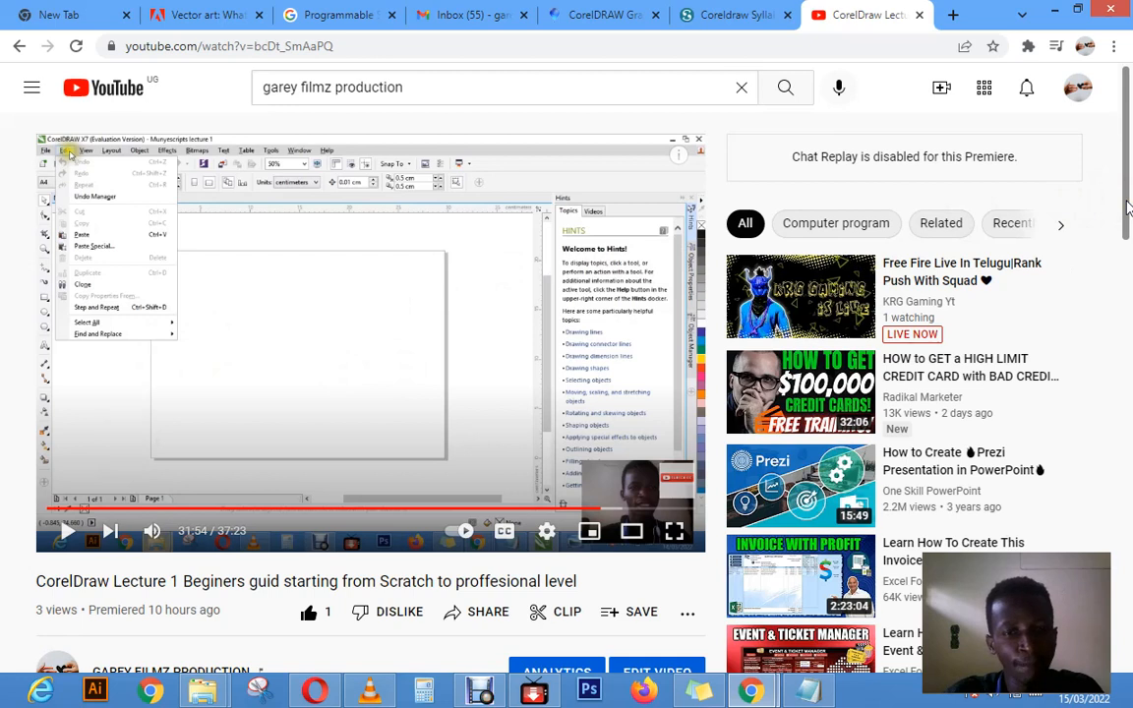
click(541, 346)
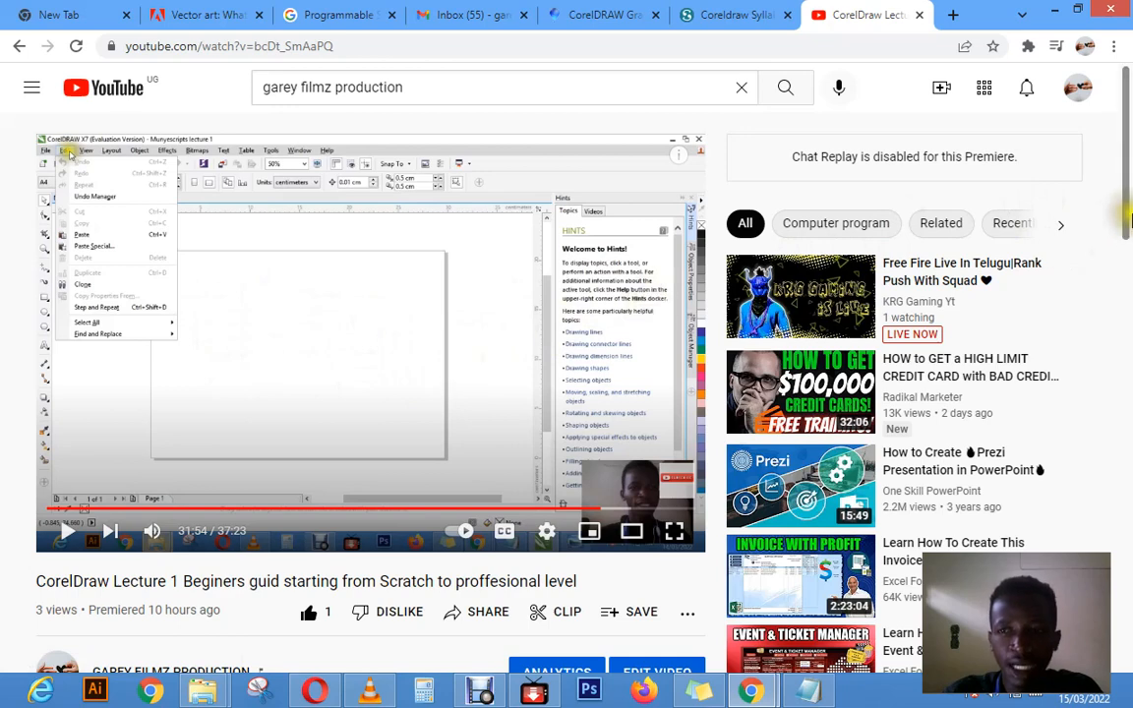
Step: Expand the full video description and open the channel's Ko-fi support link
drag(1127, 218, 1126, 328)
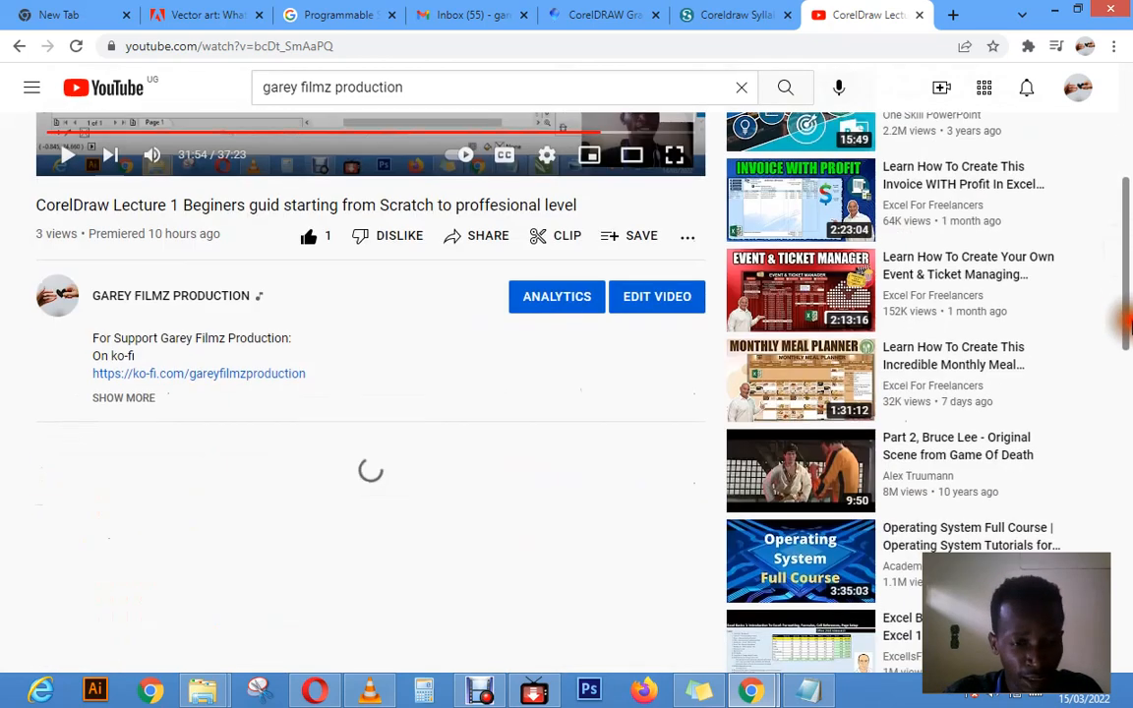
click(138, 399)
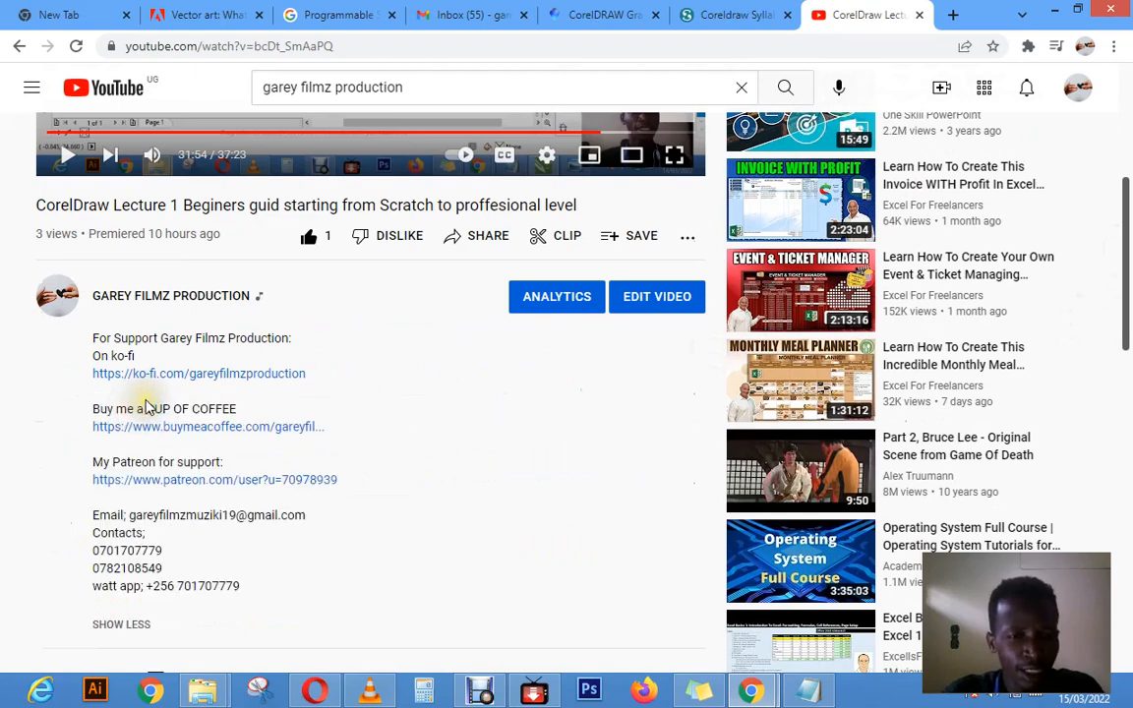
click(127, 377)
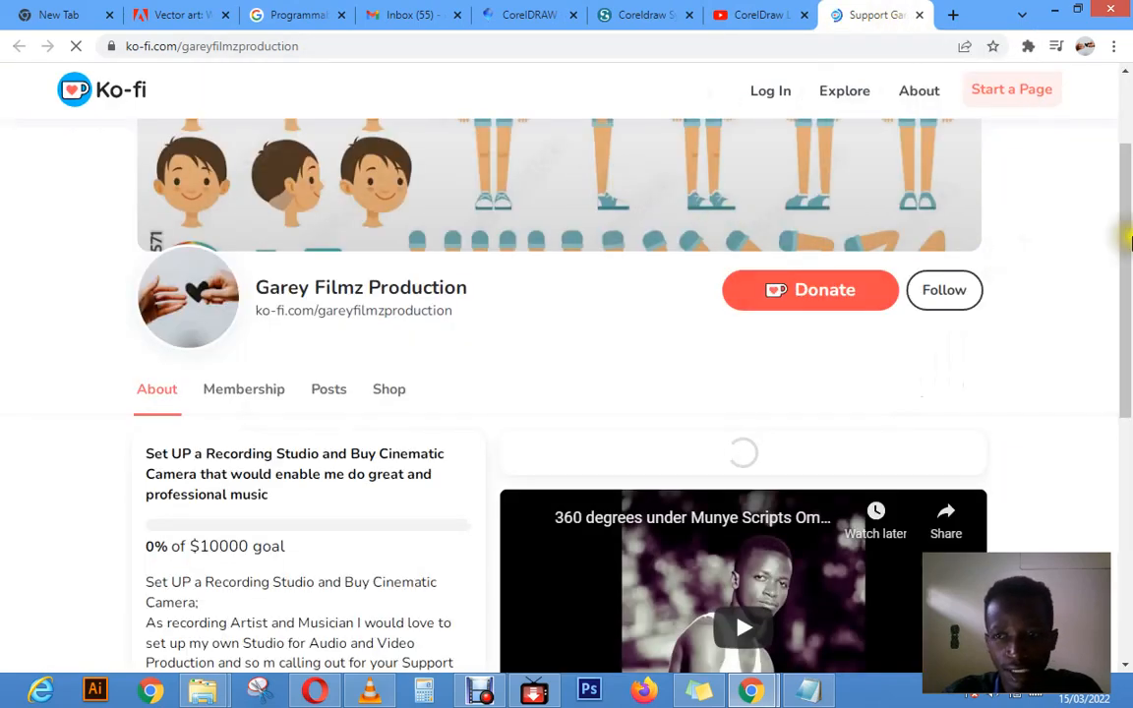
Step: Examine the Ko-fi page's donation section and its silver and Gold membership tiers
scroll(1129, 241, down, 2)
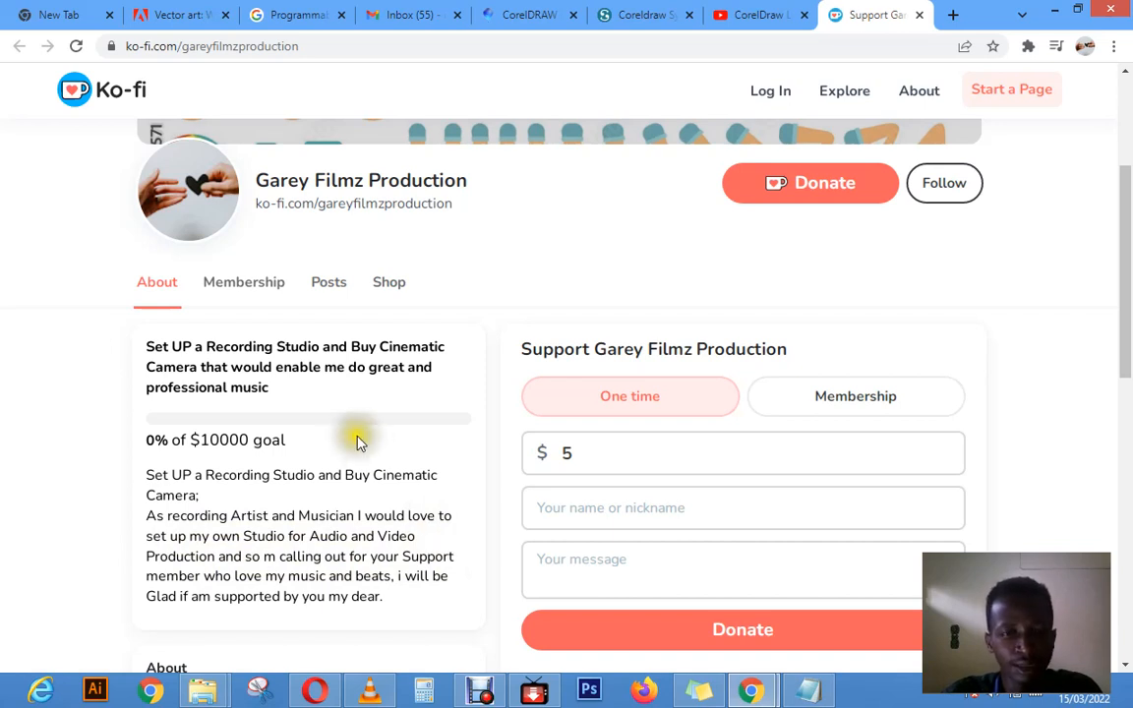
click(269, 299)
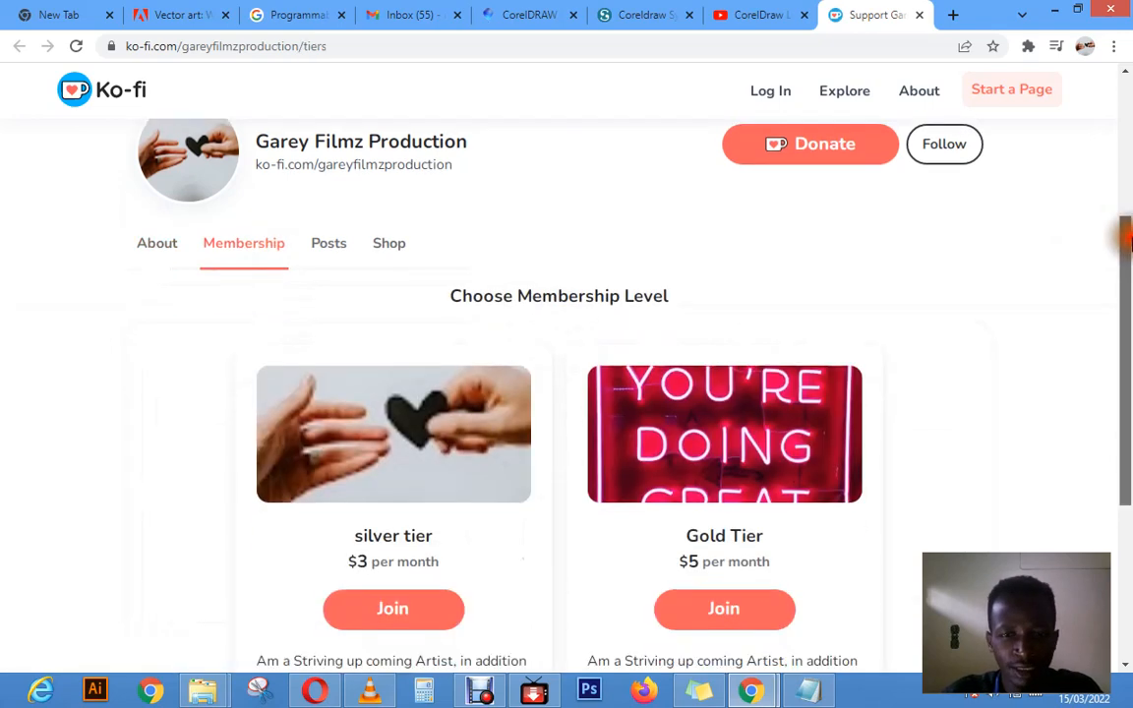
scroll(610, 389, down, 1)
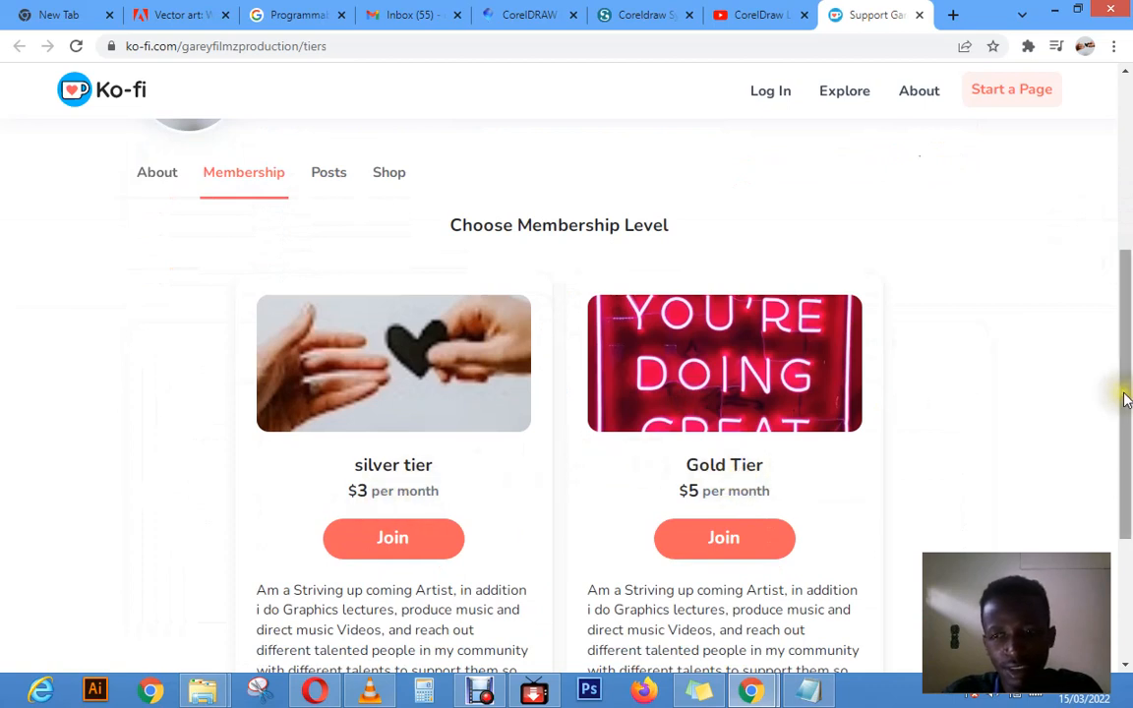
drag(1121, 394, 1128, 522)
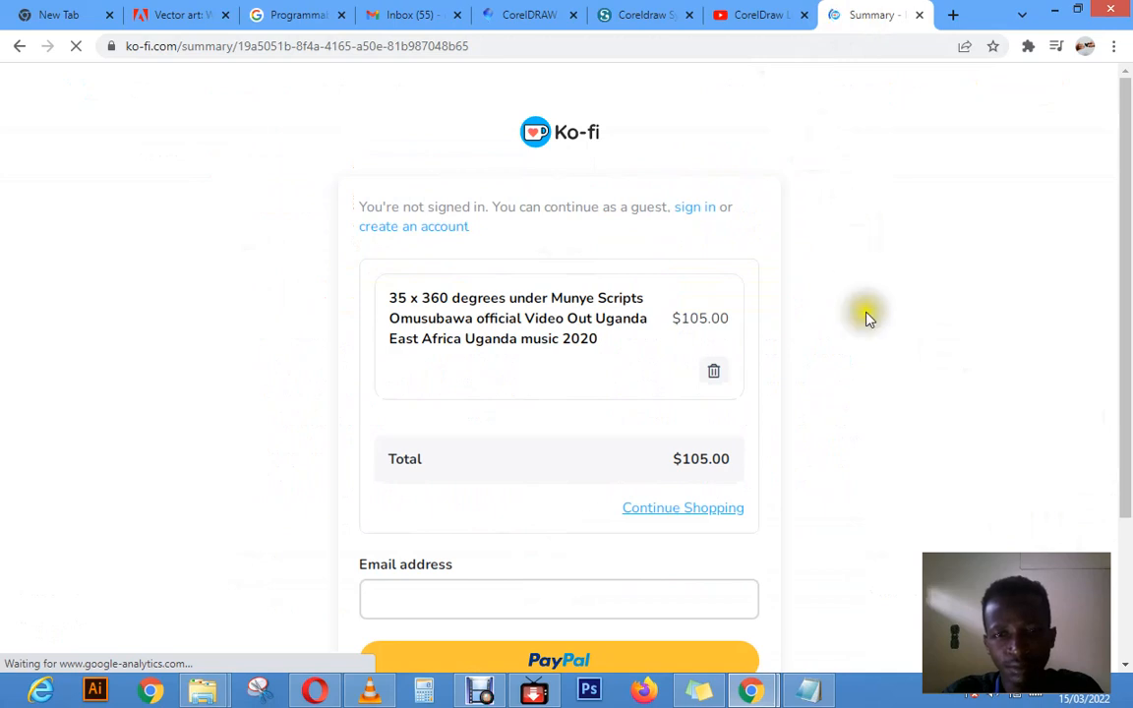
Step: Look over the Ko-fi order summary and its payment options, and return to the membership levels page
drag(1128, 396, 1129, 484)
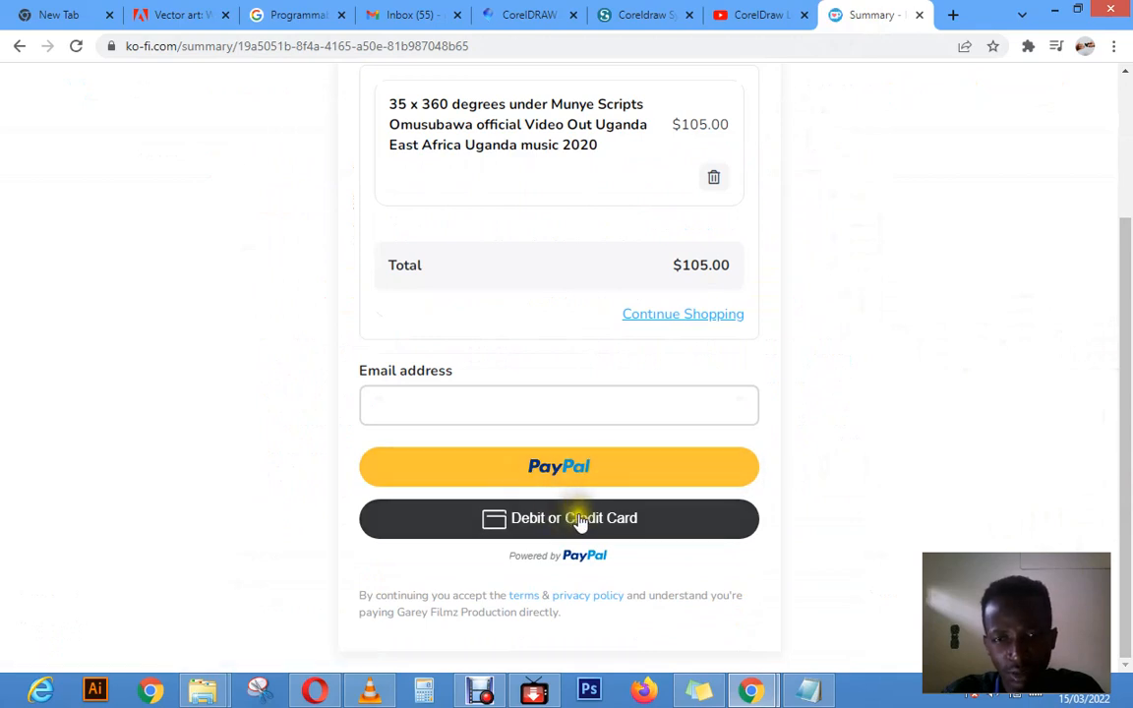
drag(1125, 354, 1105, 169)
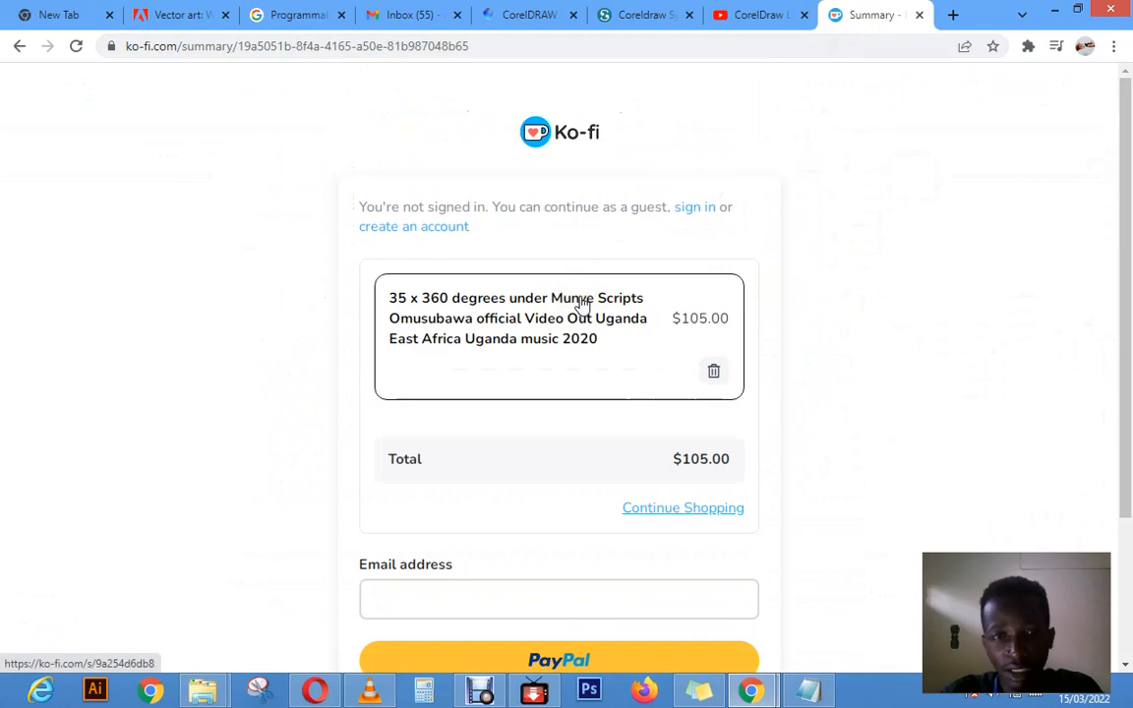
click(19, 47)
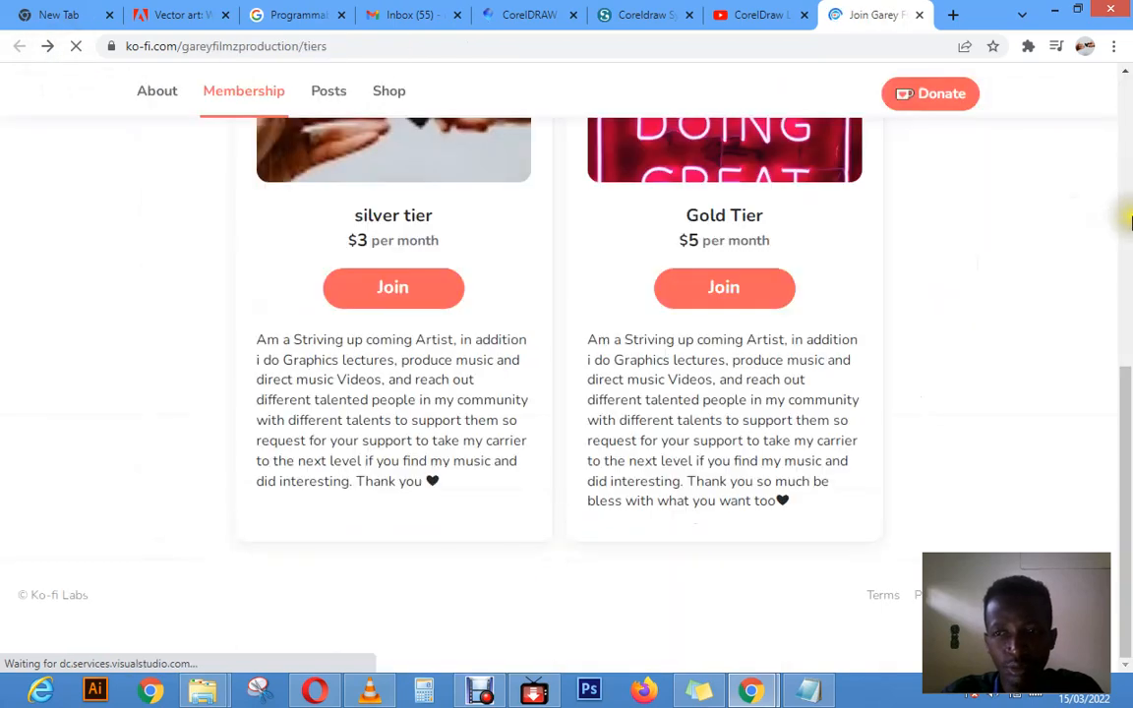
click(1130, 216)
drag(1128, 196, 1121, 264)
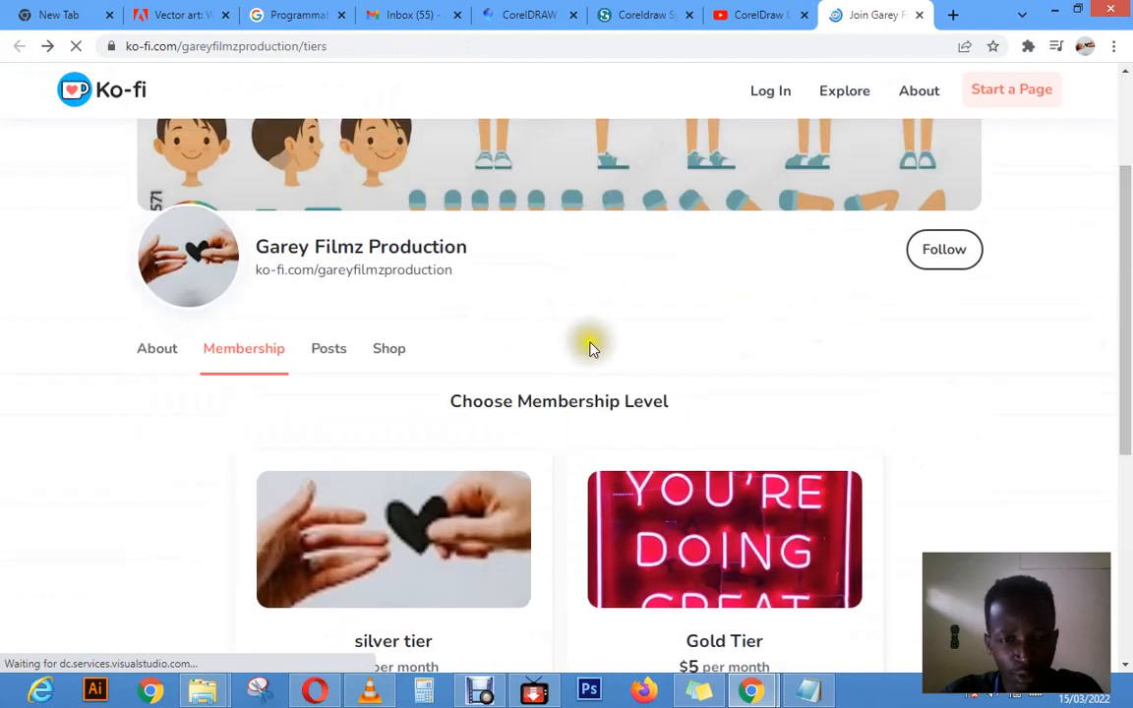
Step: Open the Ko-fi shop and look over the 360 degrees music video product page and its description
click(389, 352)
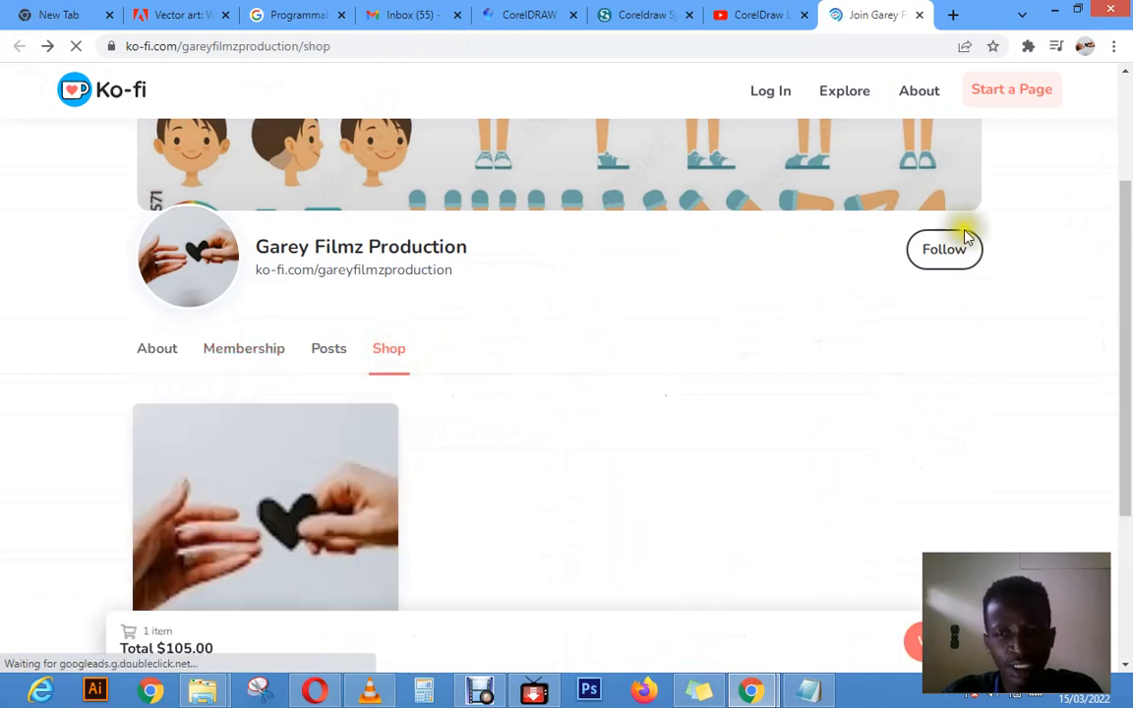
drag(1125, 228, 798, 376)
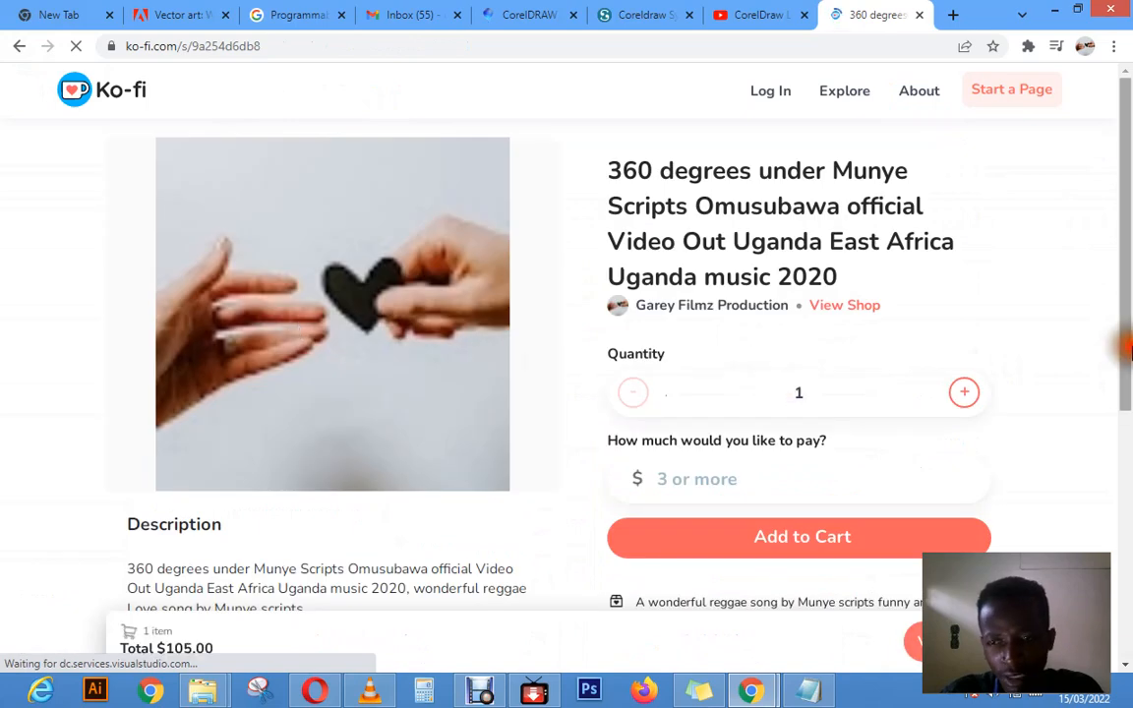
scroll(993, 388, down, 3)
scroll(1128, 502, down, 1)
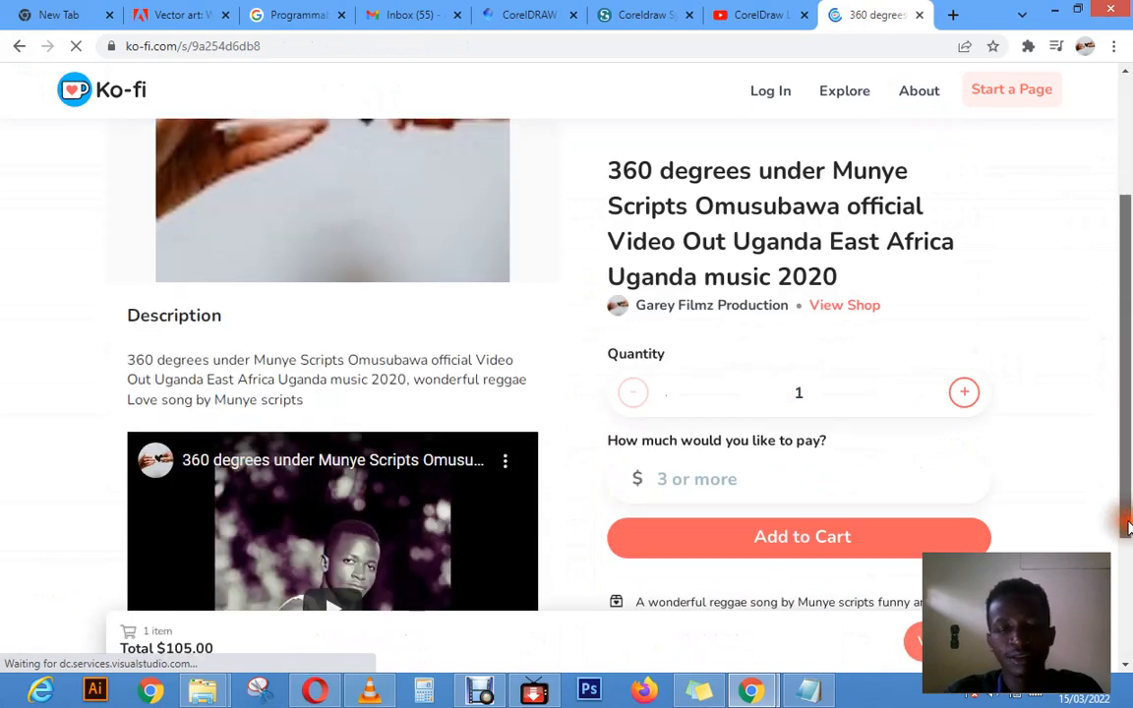
drag(1128, 502, 1128, 280)
Step: Open the Buy Me a Coffee link from the YouTube video description and look over its support options
click(772, 20)
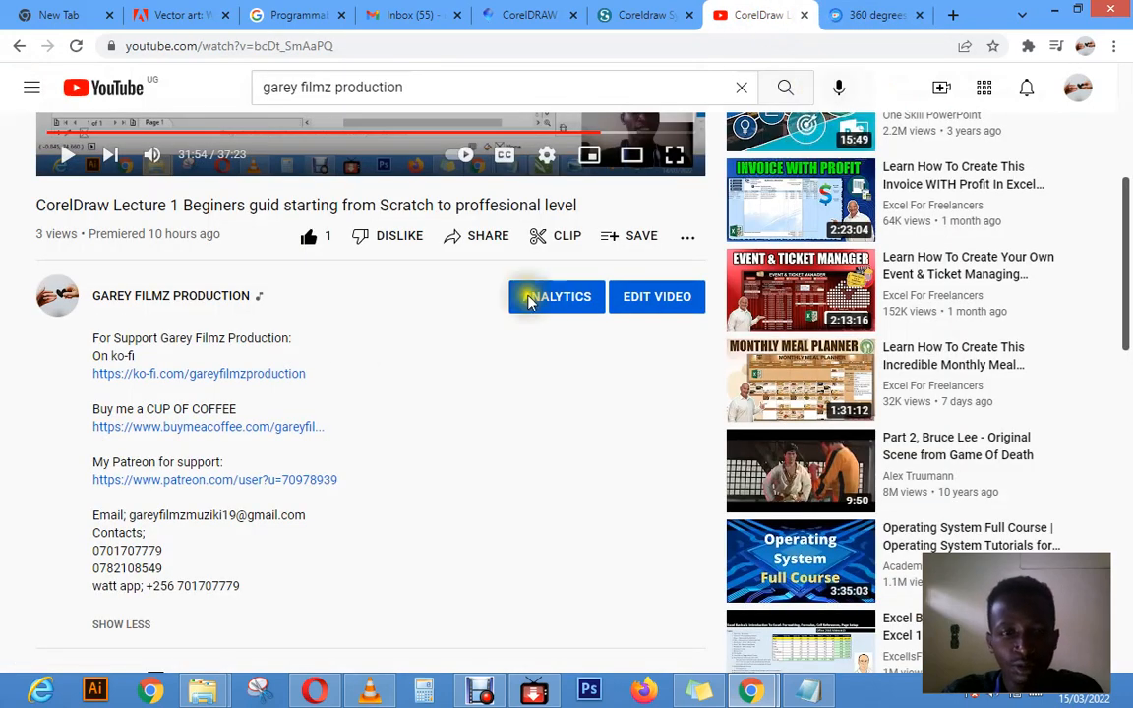
click(201, 430)
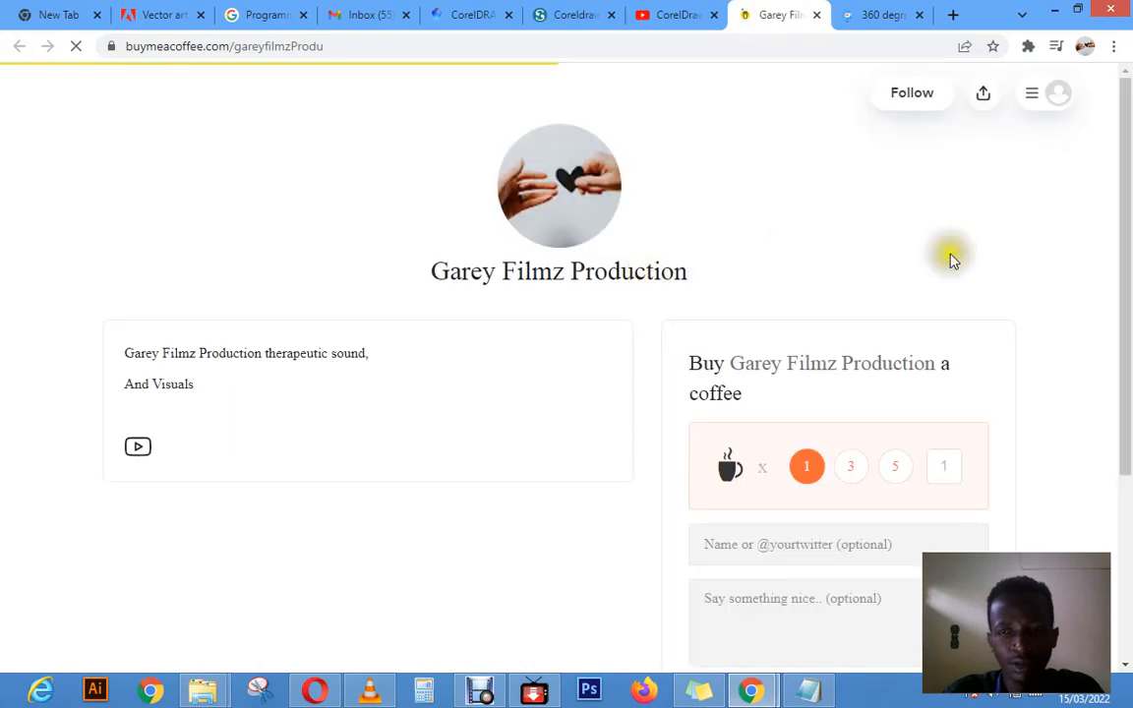
drag(1128, 243, 1128, 369)
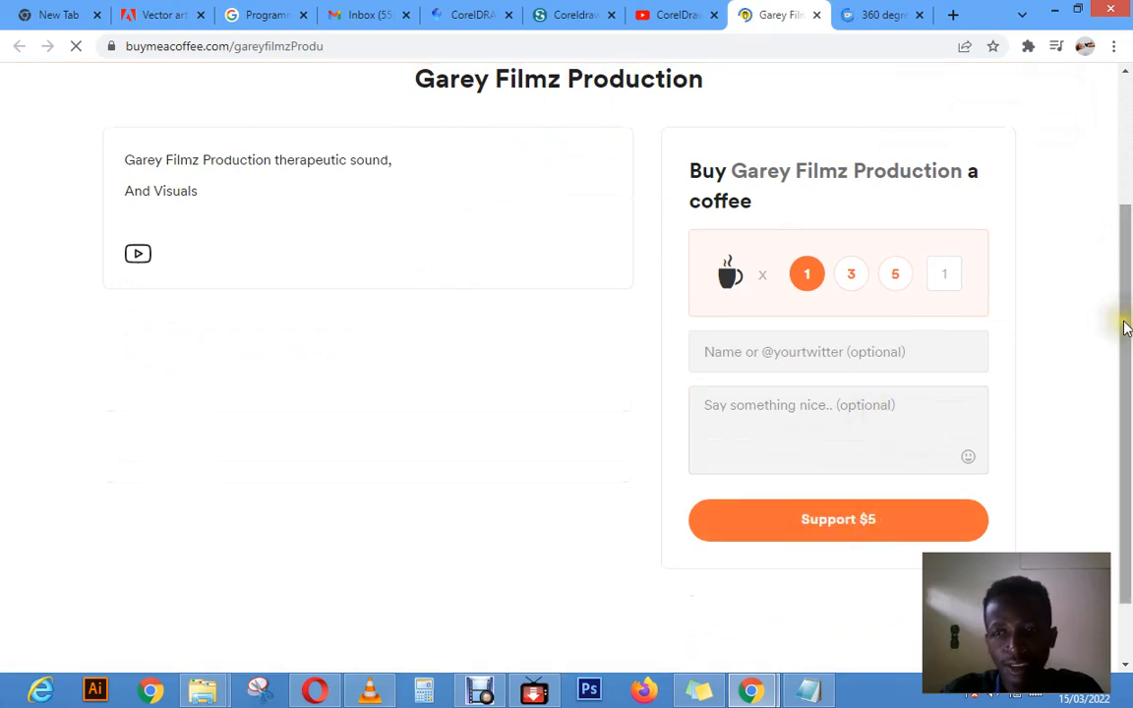
drag(1128, 322, 1124, 135)
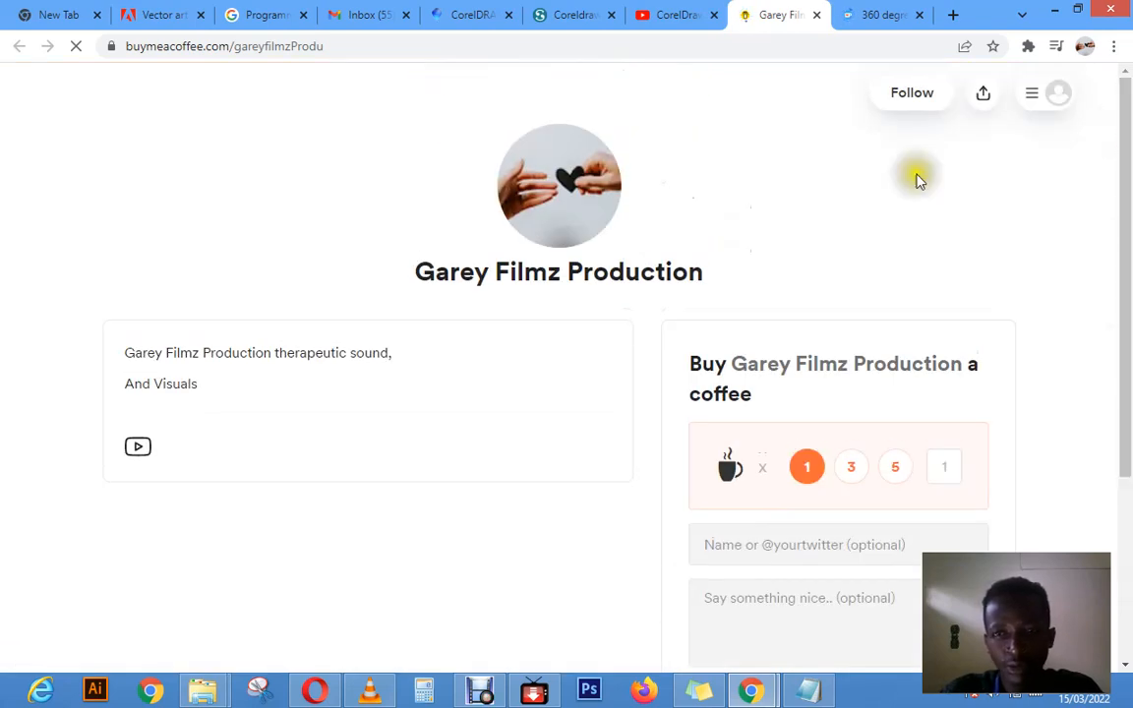
Step: Return to the CorelDraw Lecture 1 video page and review the player and the support links in its description
click(671, 15)
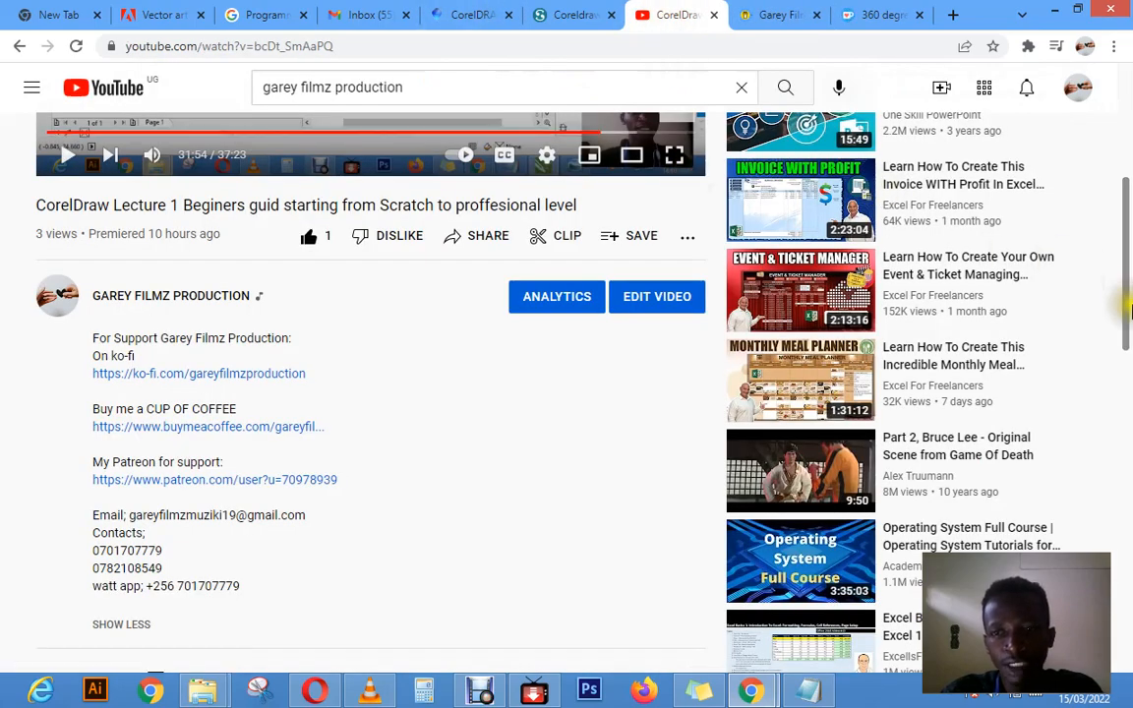
drag(1126, 308, 1108, 228)
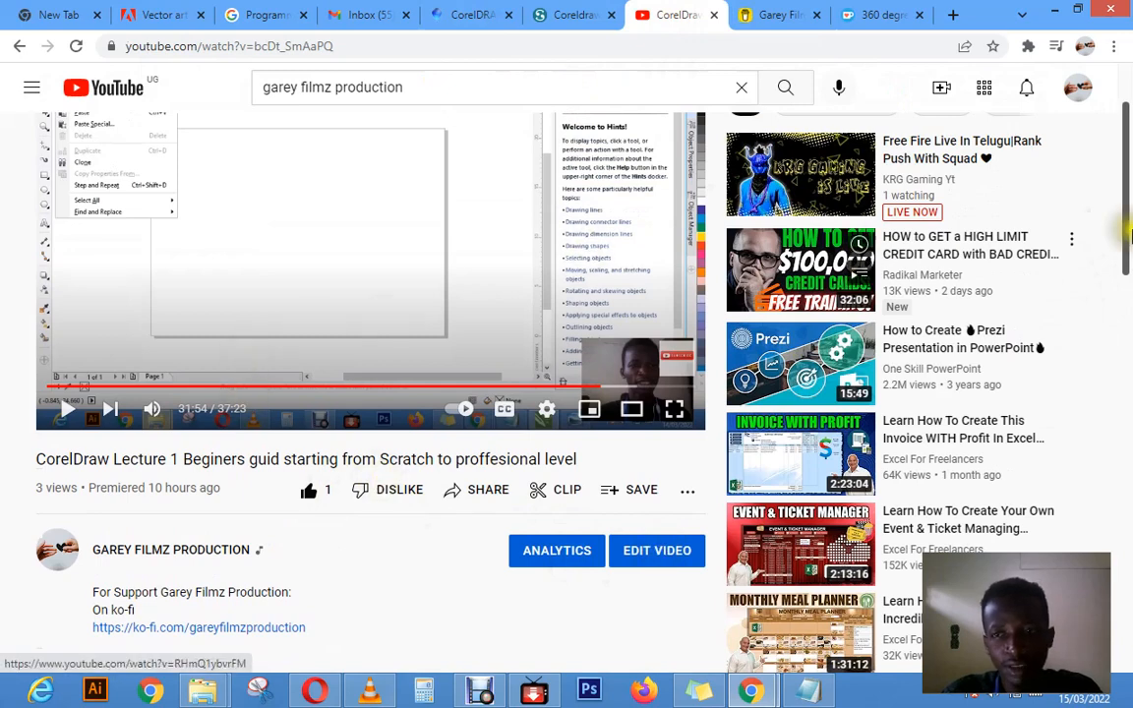
scroll(1126, 218, up, 1)
scroll(1126, 218, up, 1)
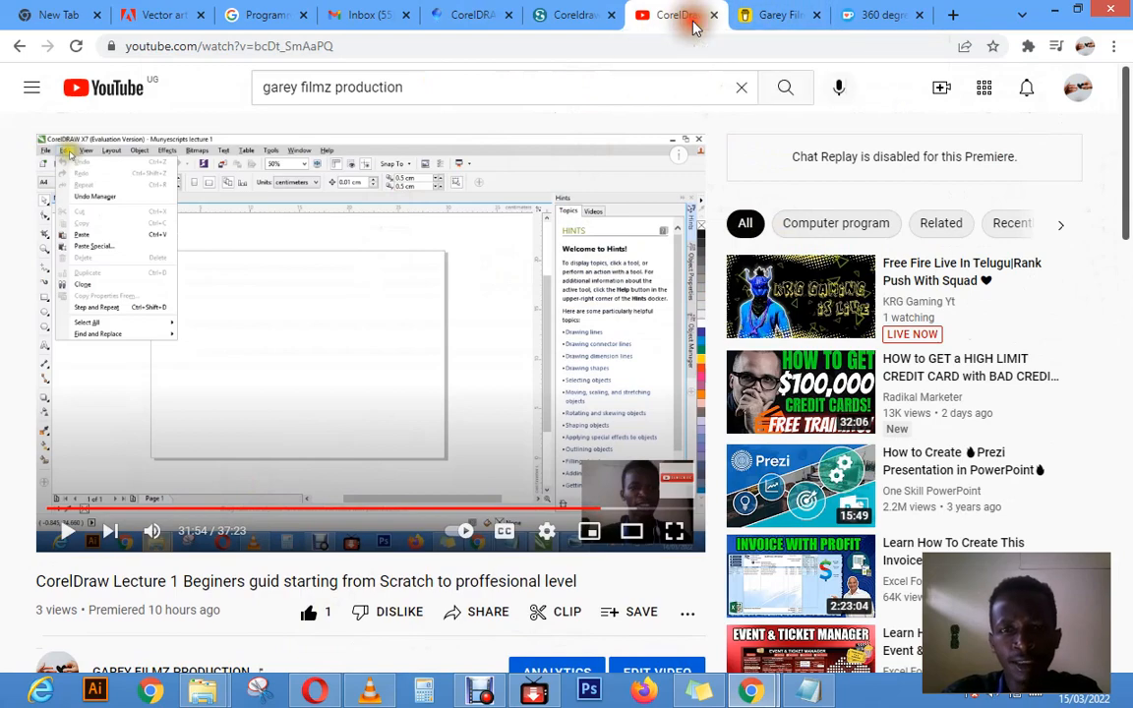
drag(1123, 166, 1105, 319)
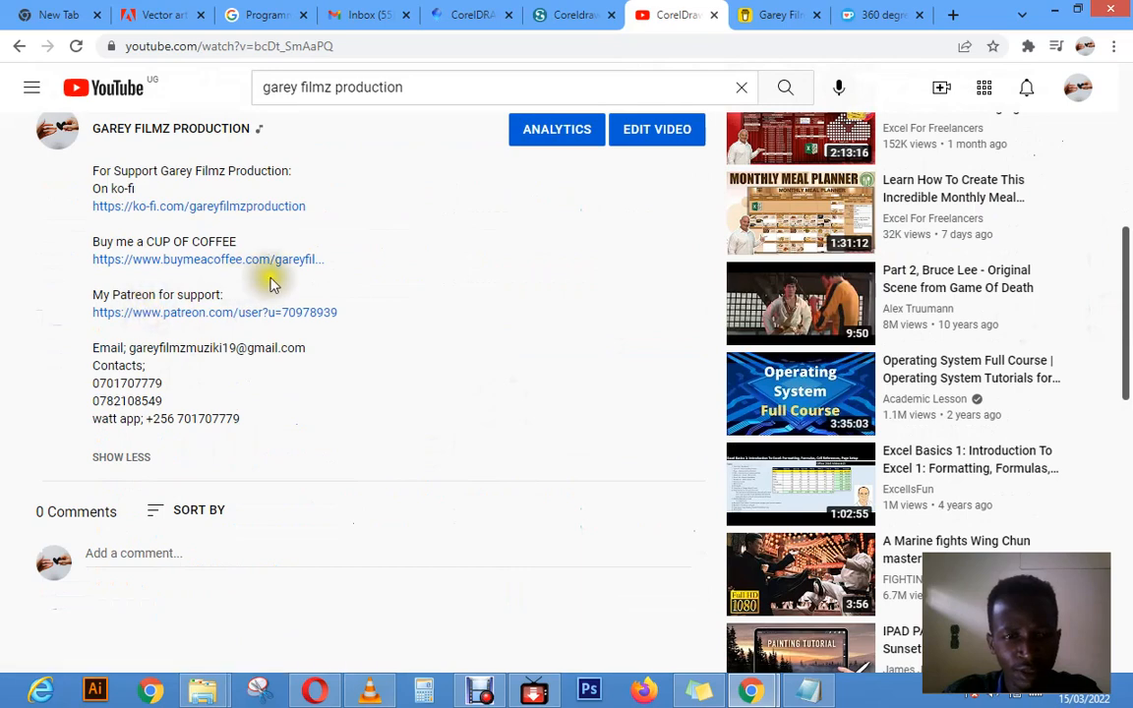
drag(1129, 271, 1125, 118)
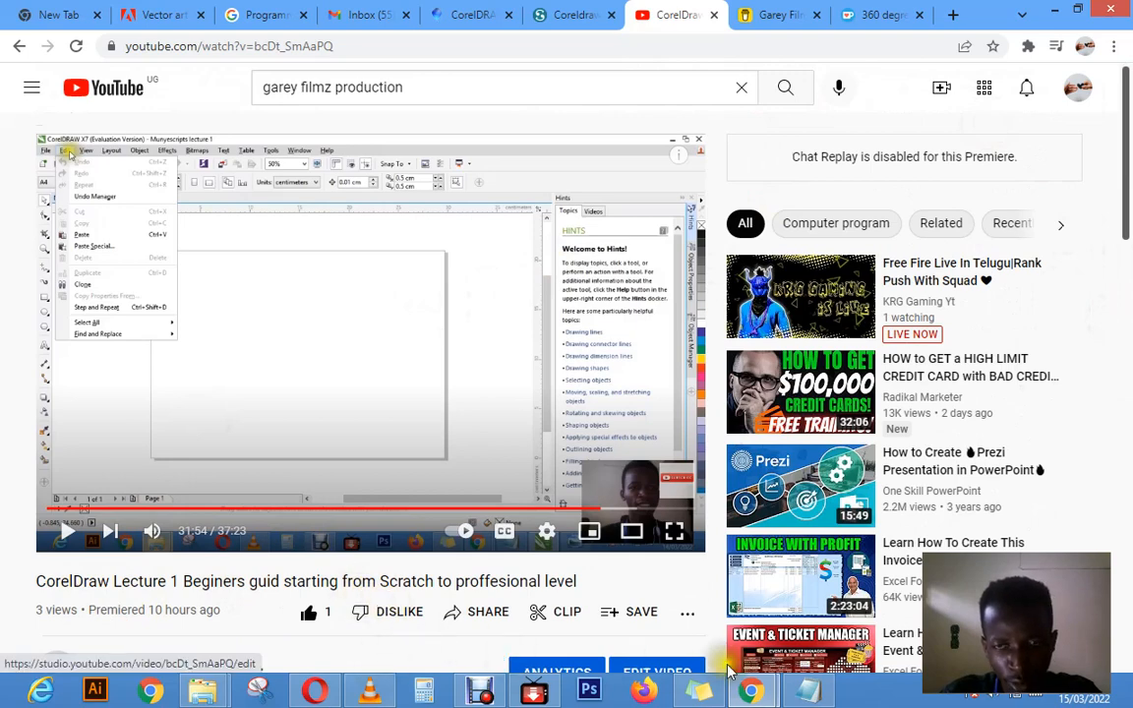
Step: Minimize Chrome and the corel start 2 note, and launch CorelDRAW X7 from the desktop
click(1052, 18)
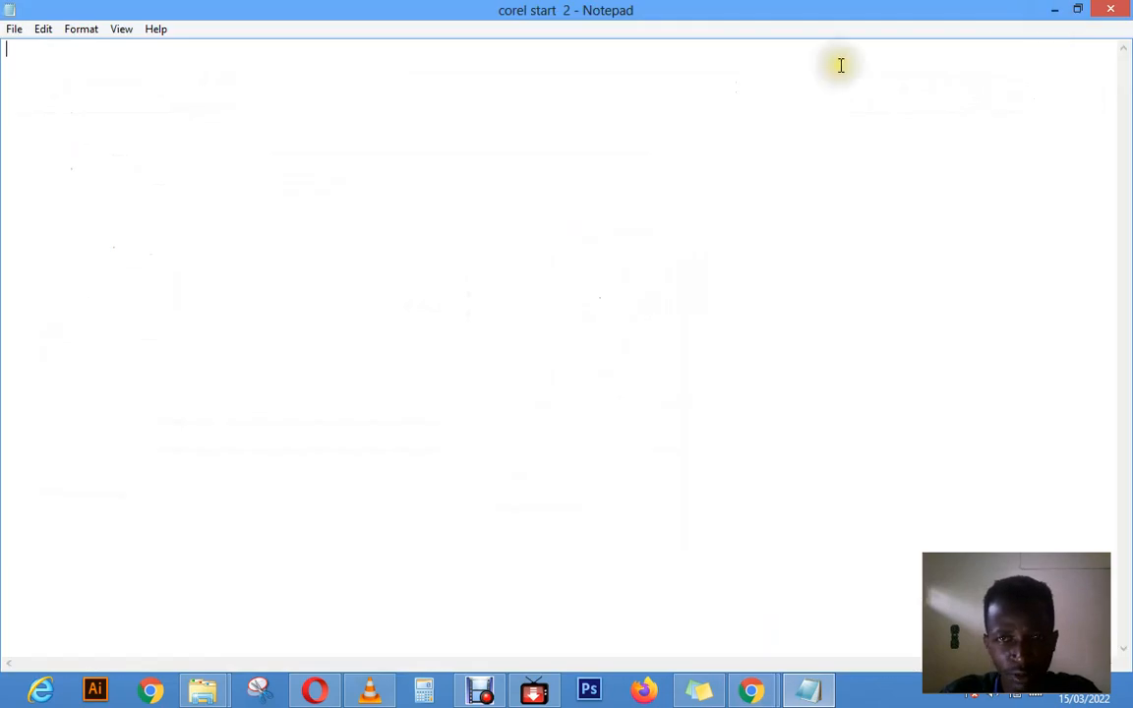
click(1052, 18)
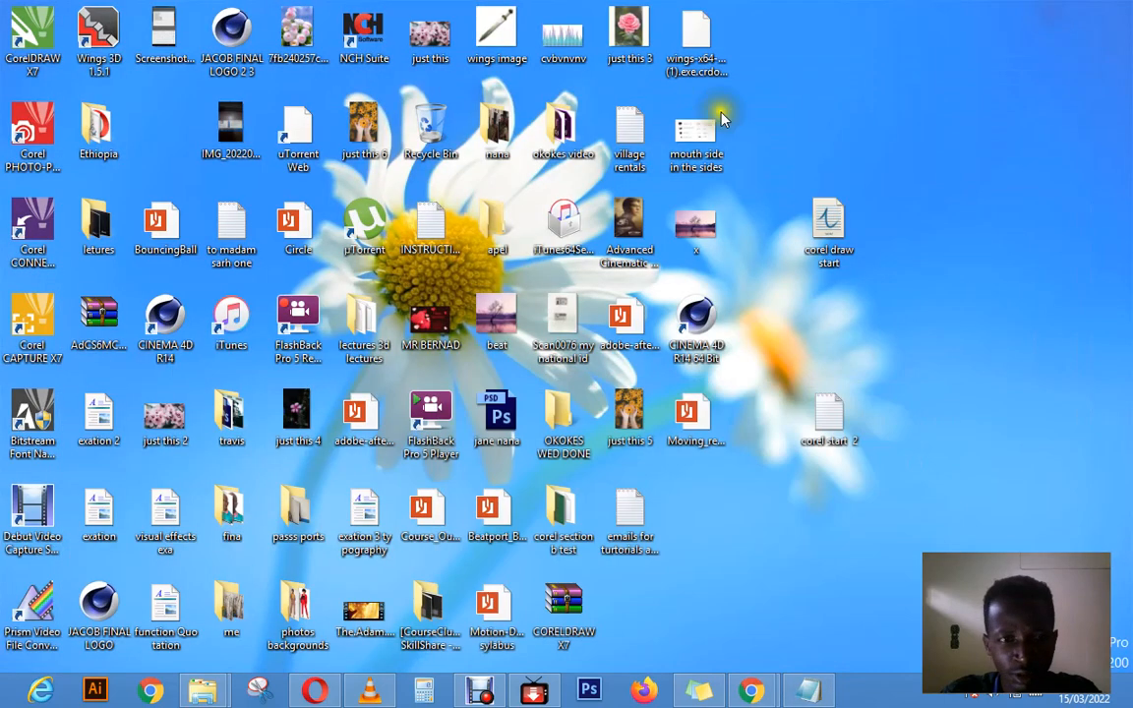
double_click(39, 54)
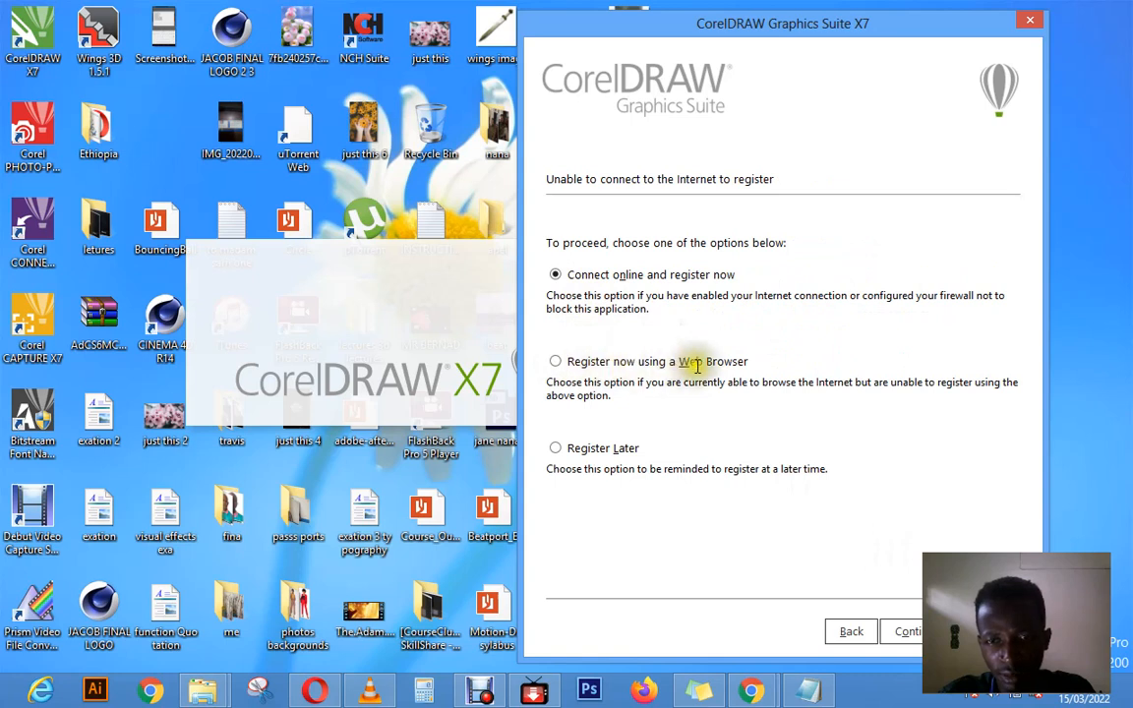
Step: Try to register CorelDRAW using a web browser, reload the registration page, and quit Opera
click(555, 361)
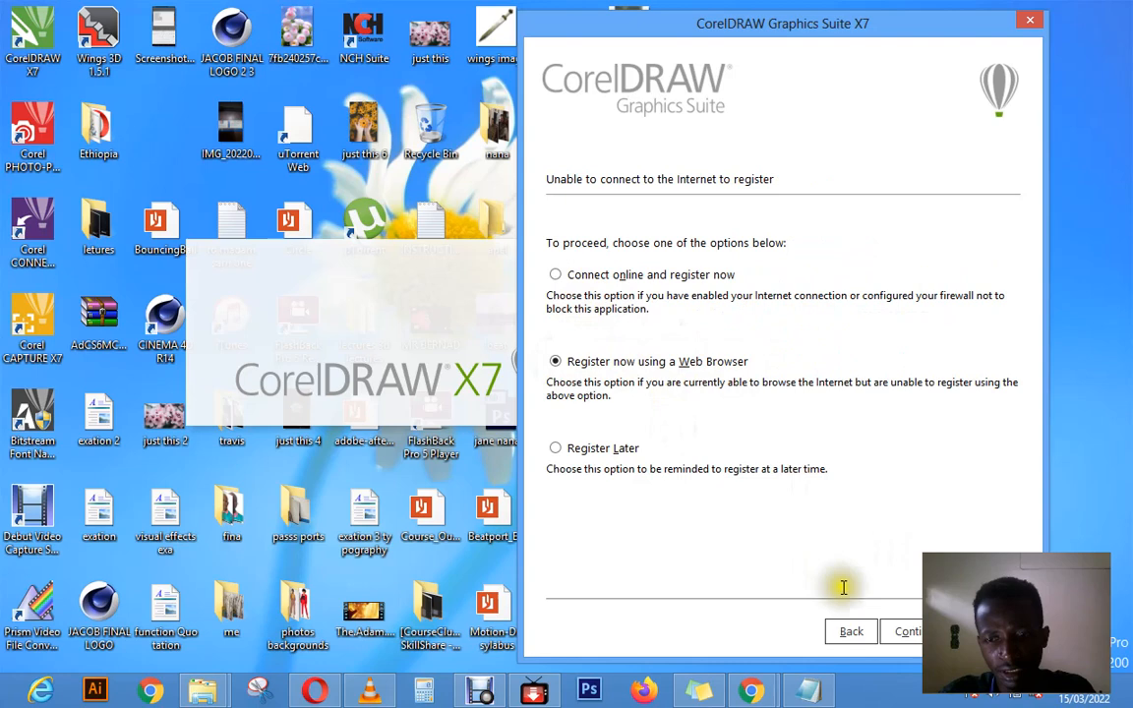
click(905, 631)
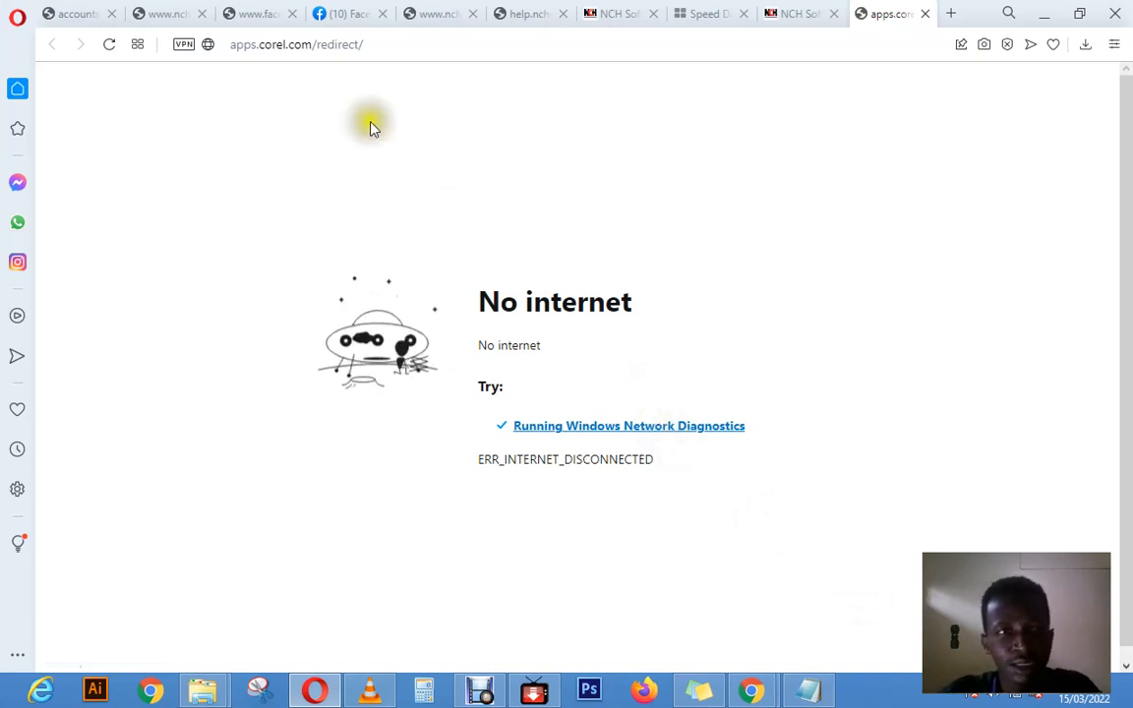
click(110, 44)
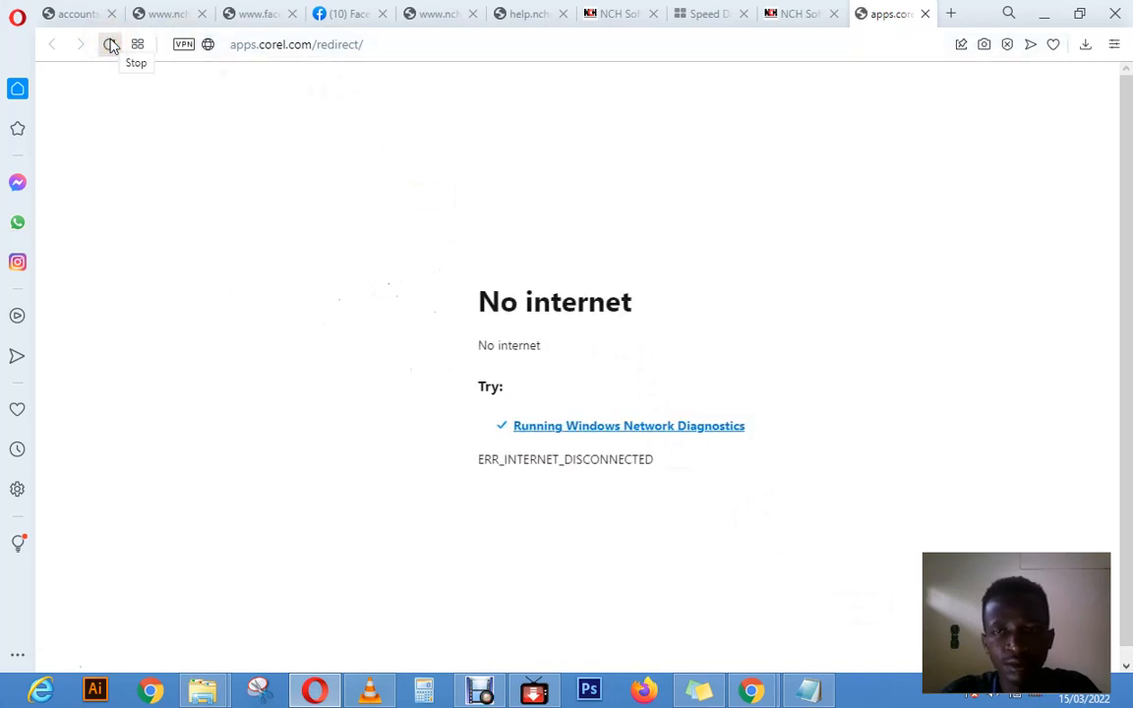
click(110, 44)
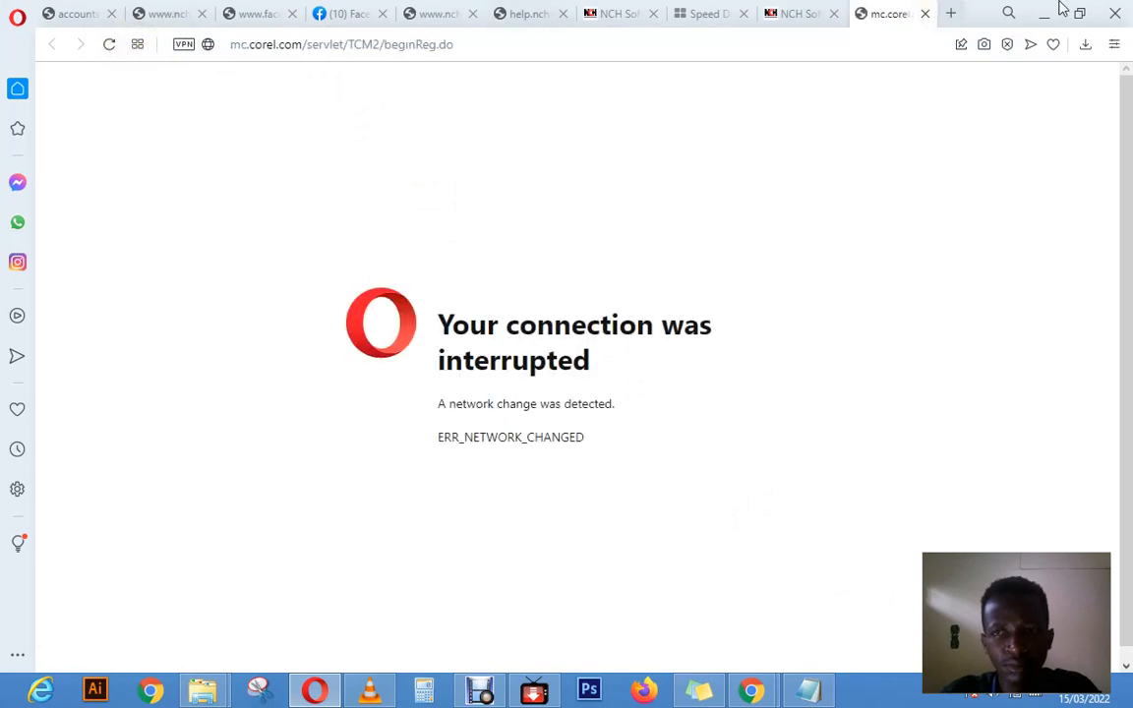
click(1115, 12)
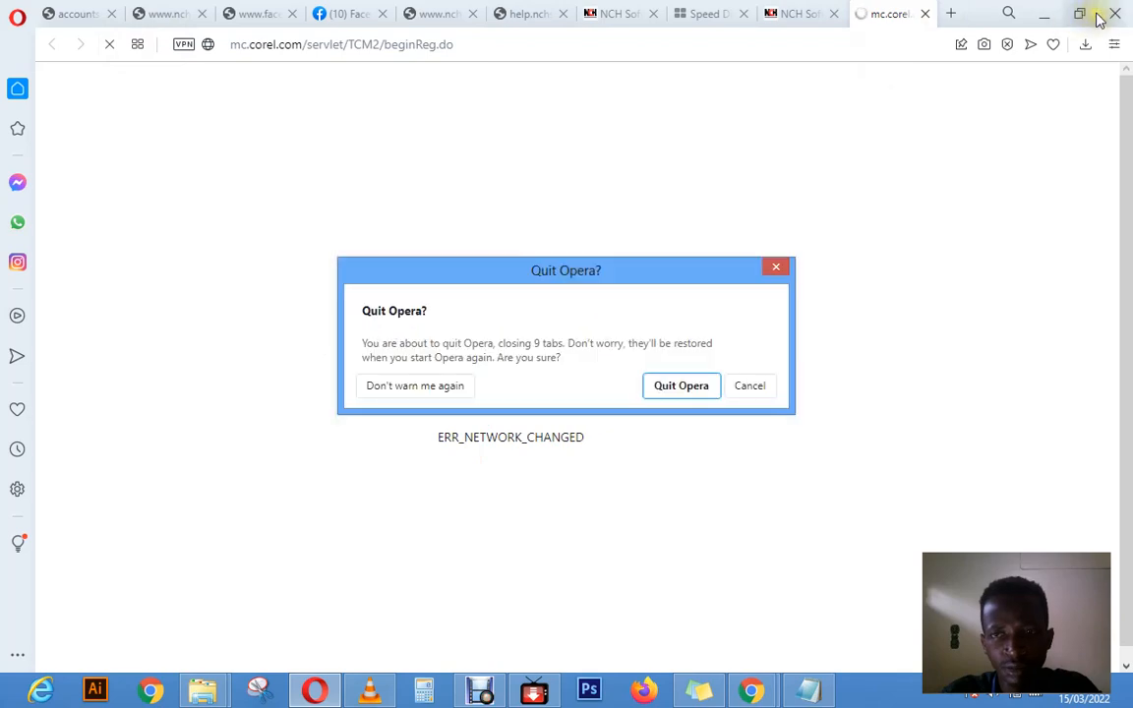
click(652, 385)
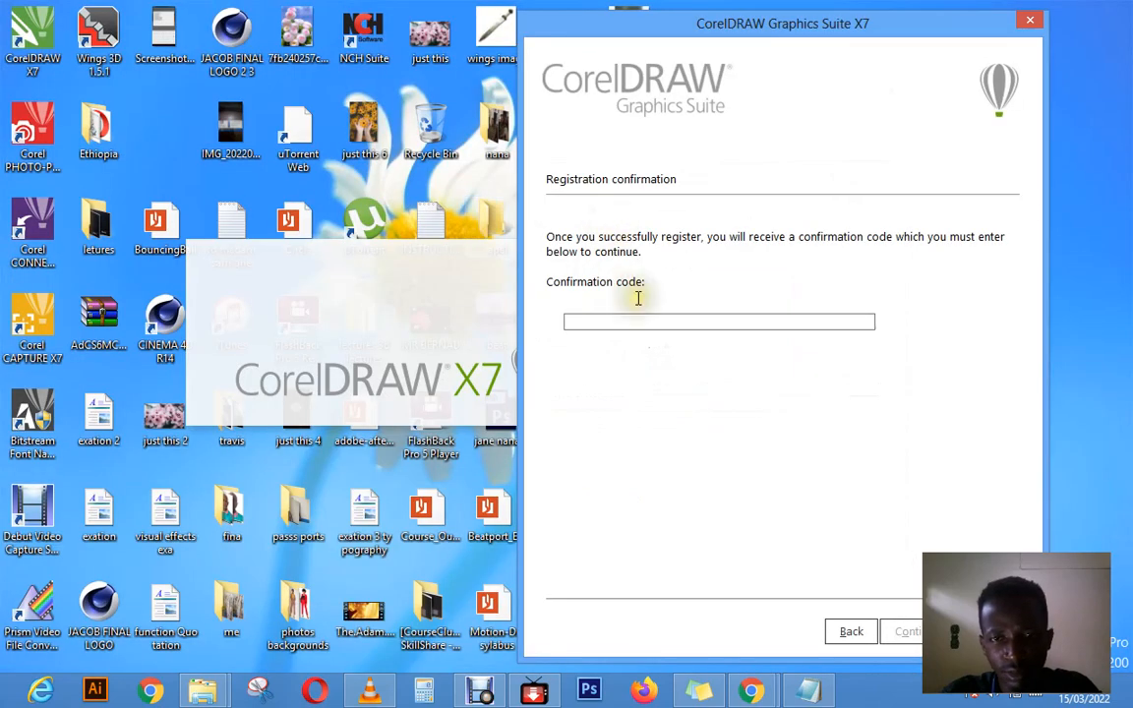
Step: Go back from the confirmation code page and try the Register now using a Web Browser option again
click(657, 321)
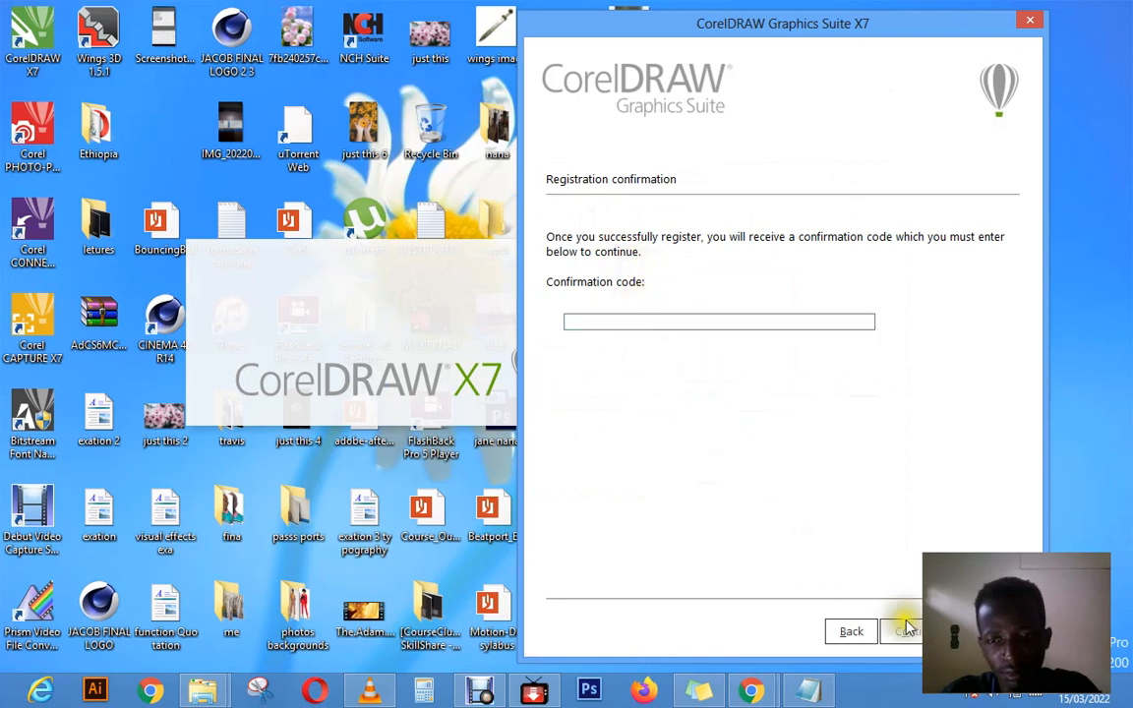
click(852, 632)
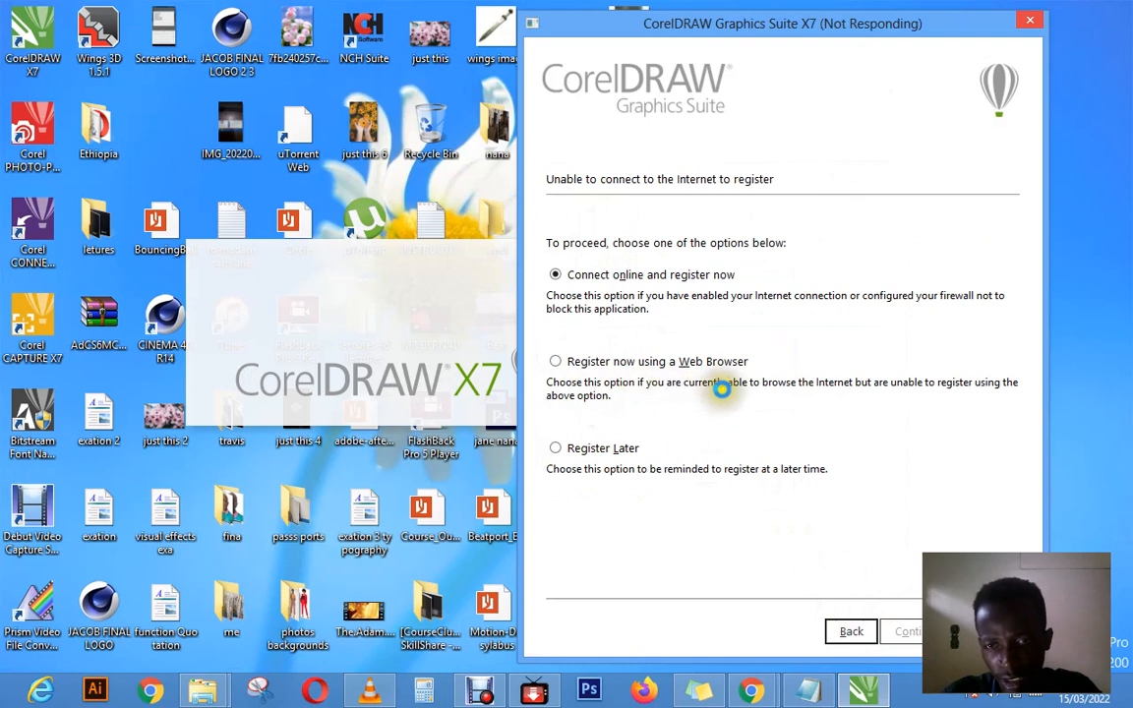
click(557, 362)
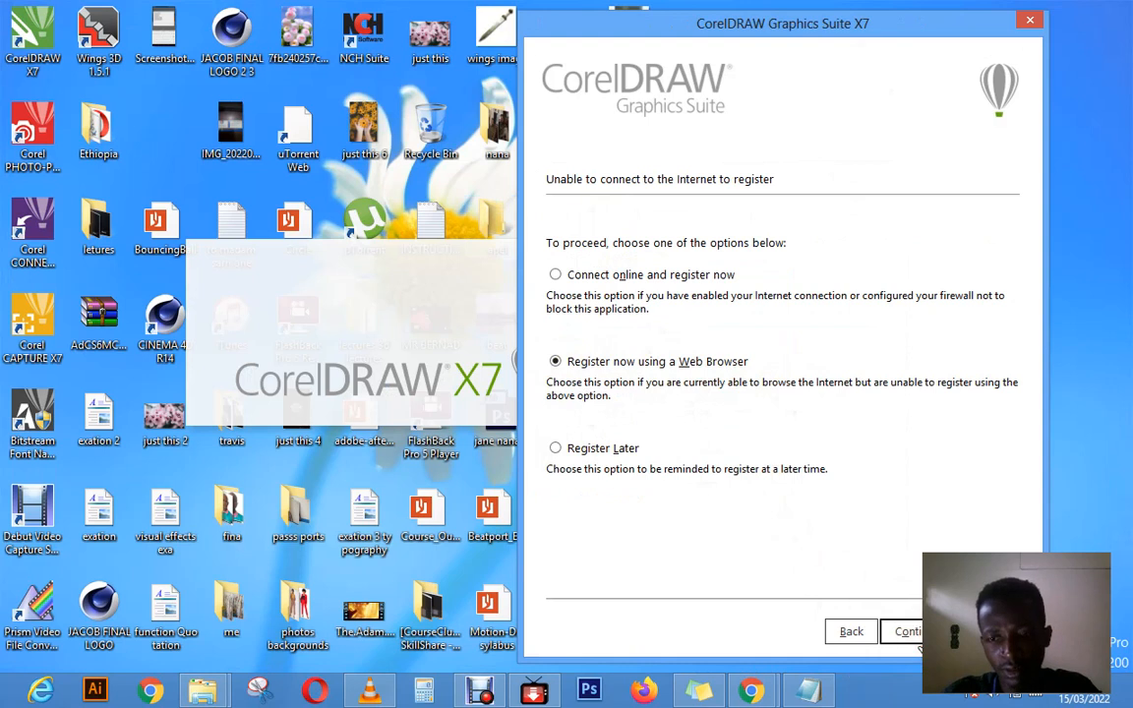
click(917, 639)
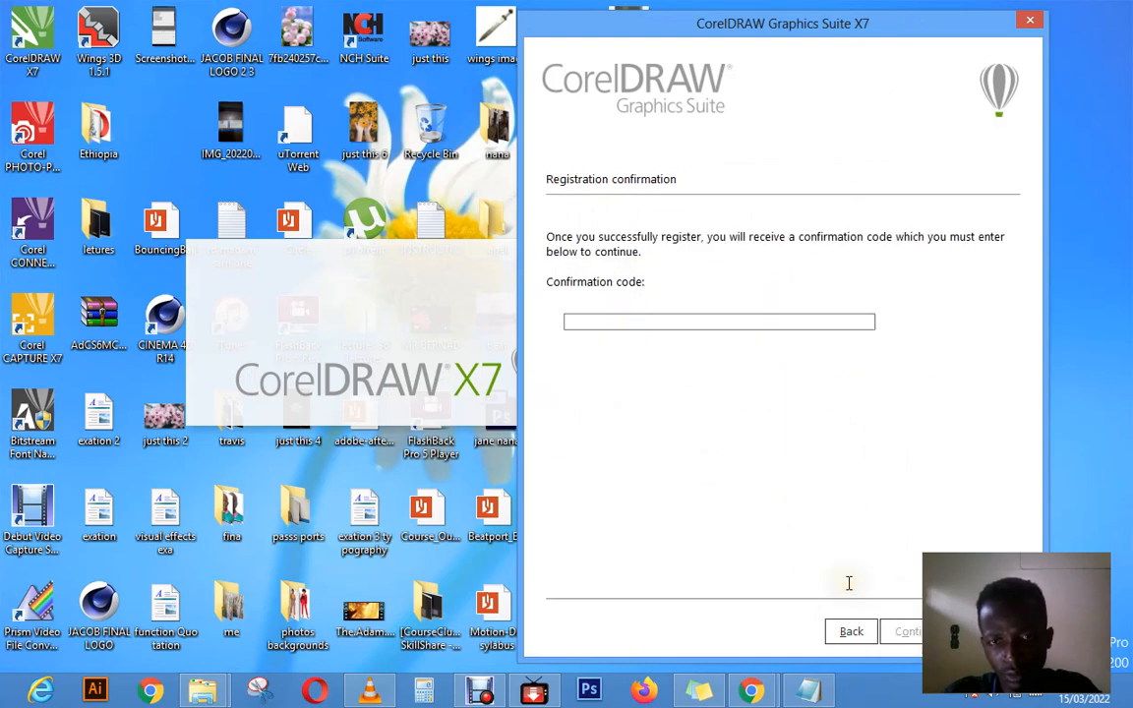
click(694, 503)
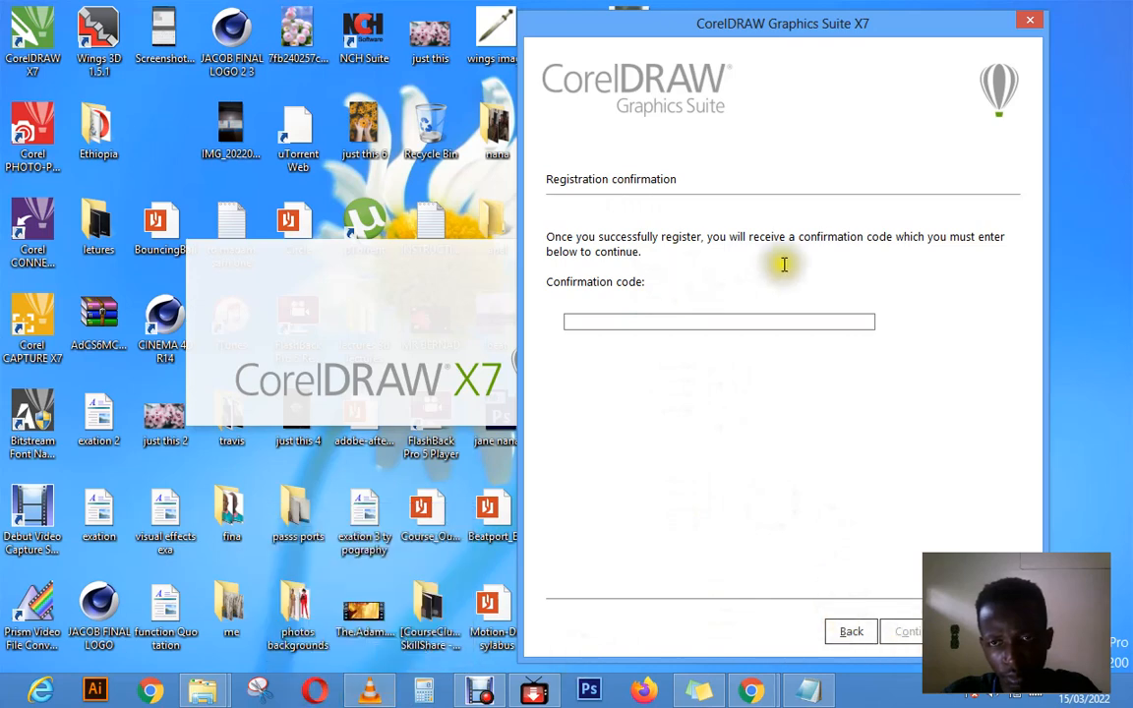
click(729, 237)
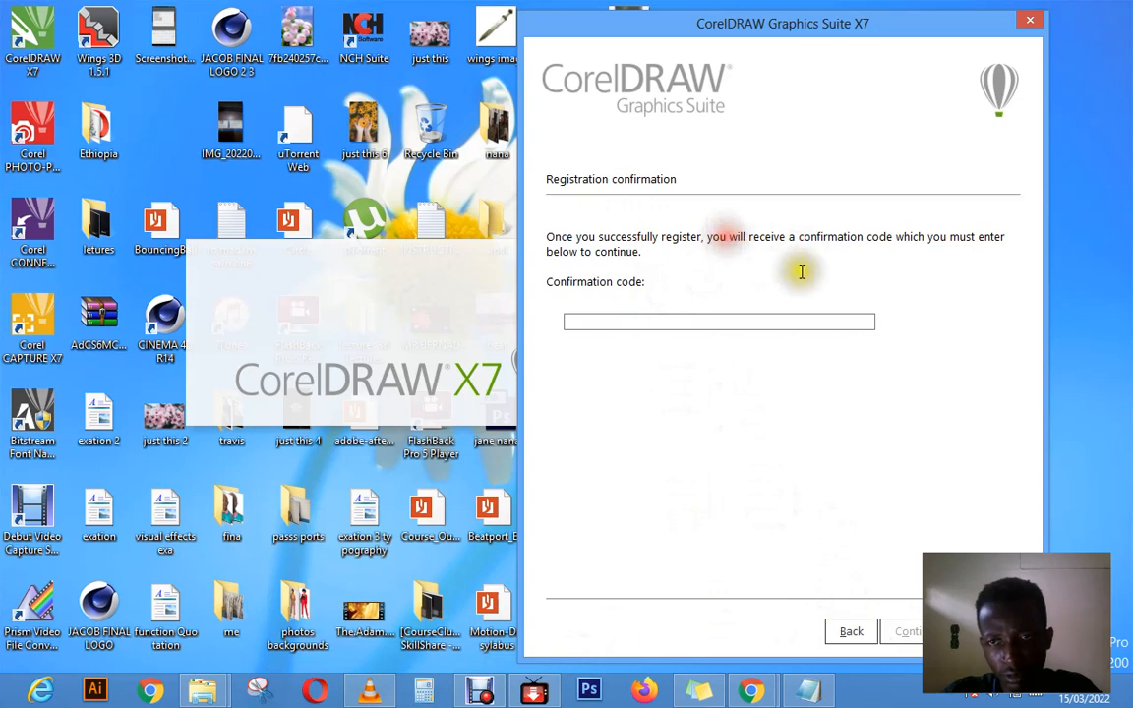
click(613, 317)
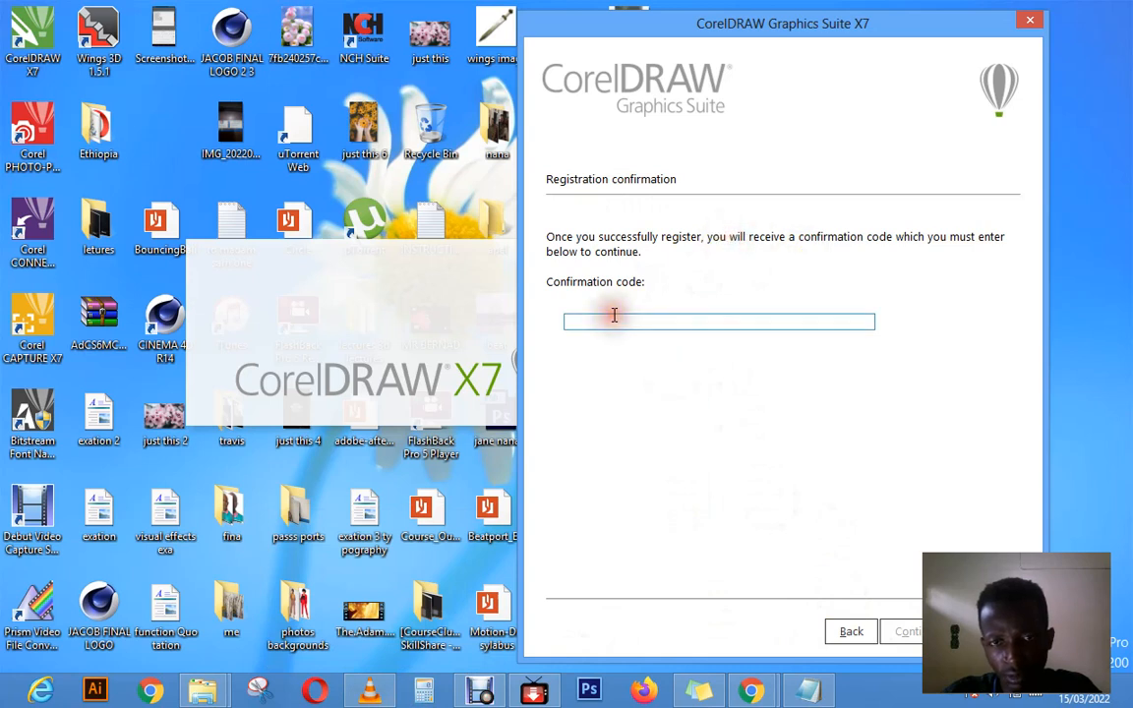
Step: Return to the registration options and continue with Register Later so that CorelDRAW X7 starts
click(848, 632)
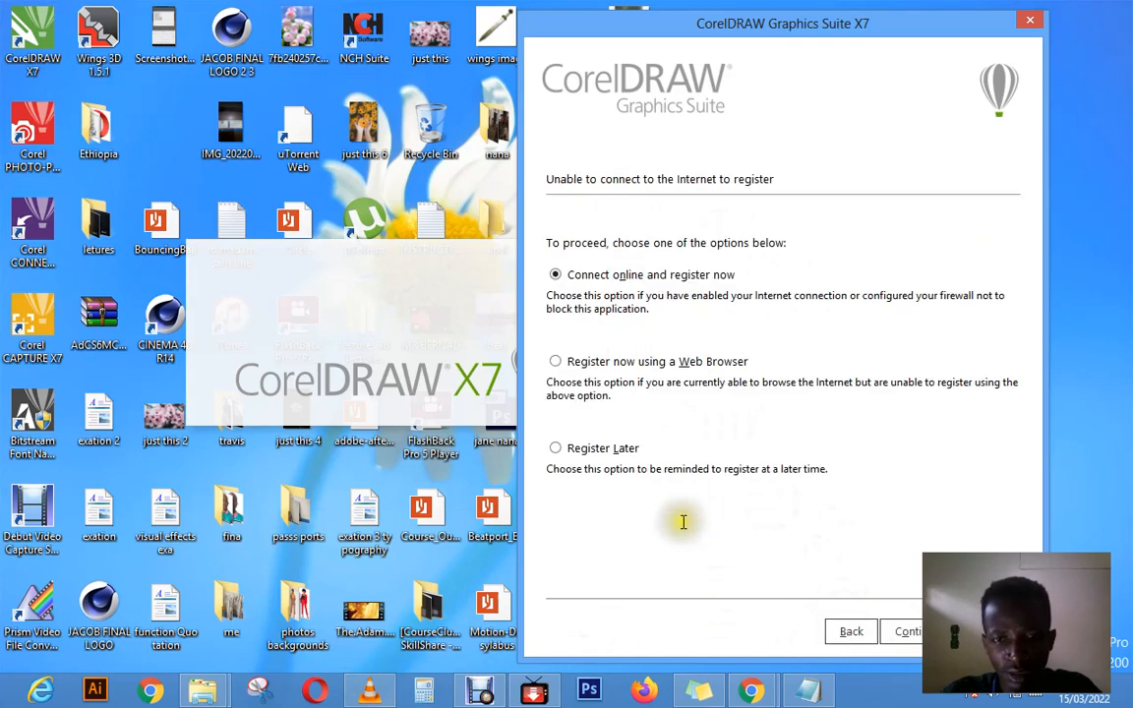
click(557, 450)
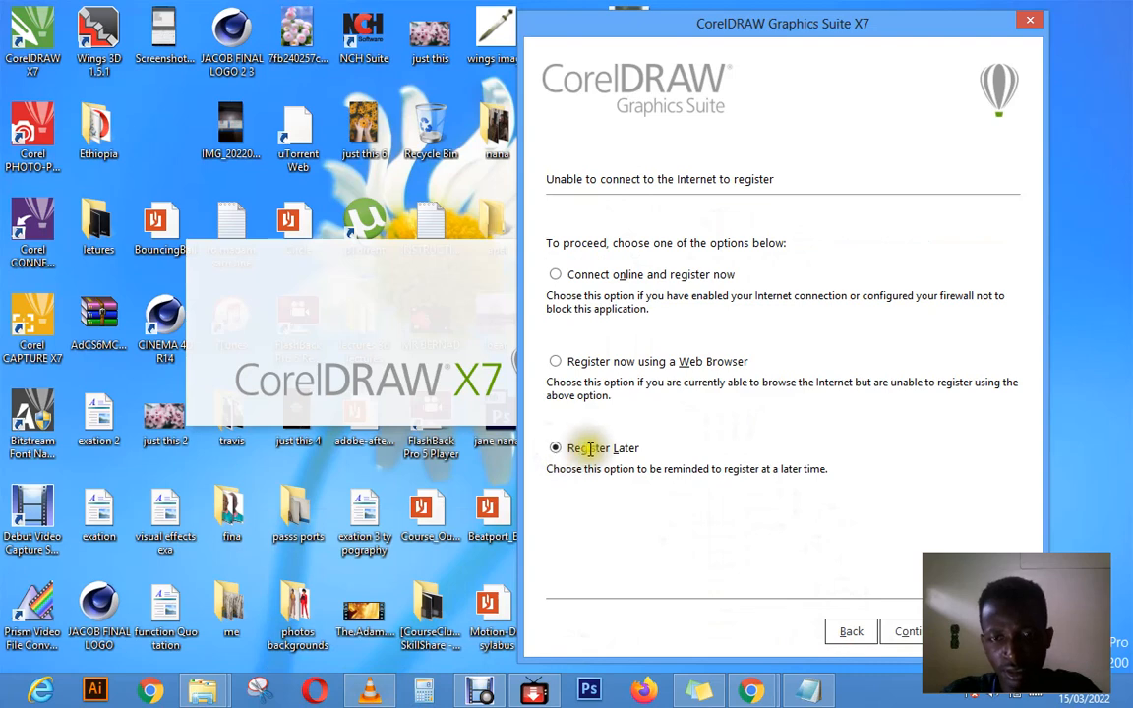
click(905, 632)
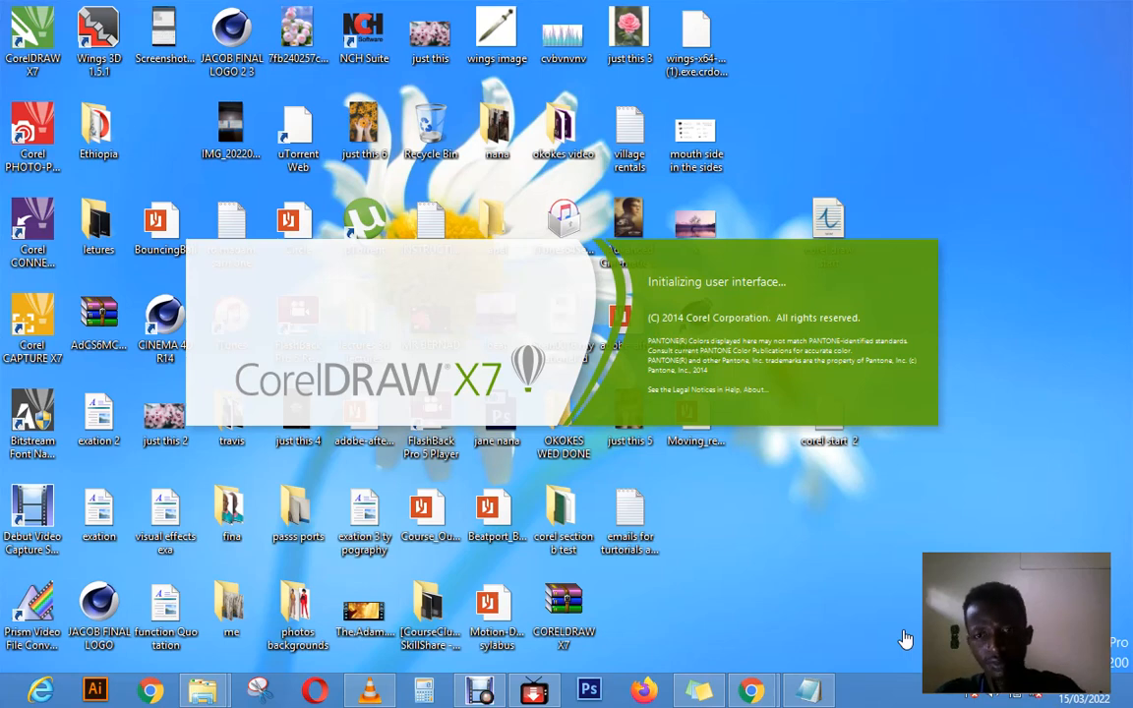
click(941, 207)
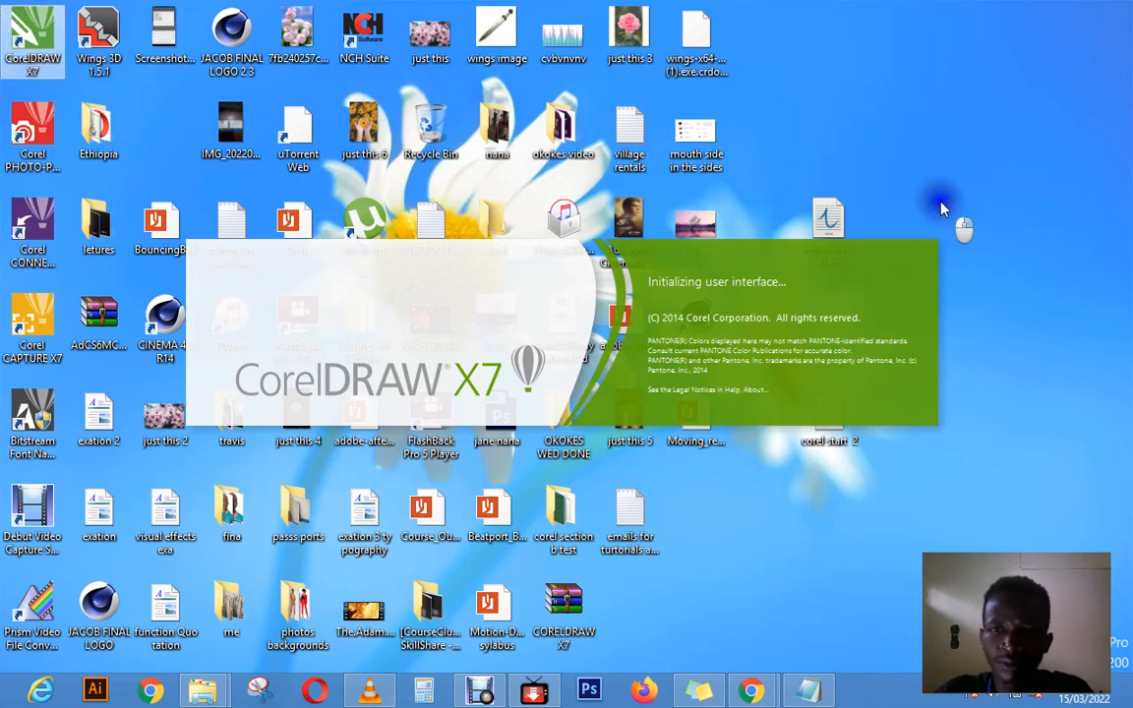
right_click(941, 207)
click(1002, 246)
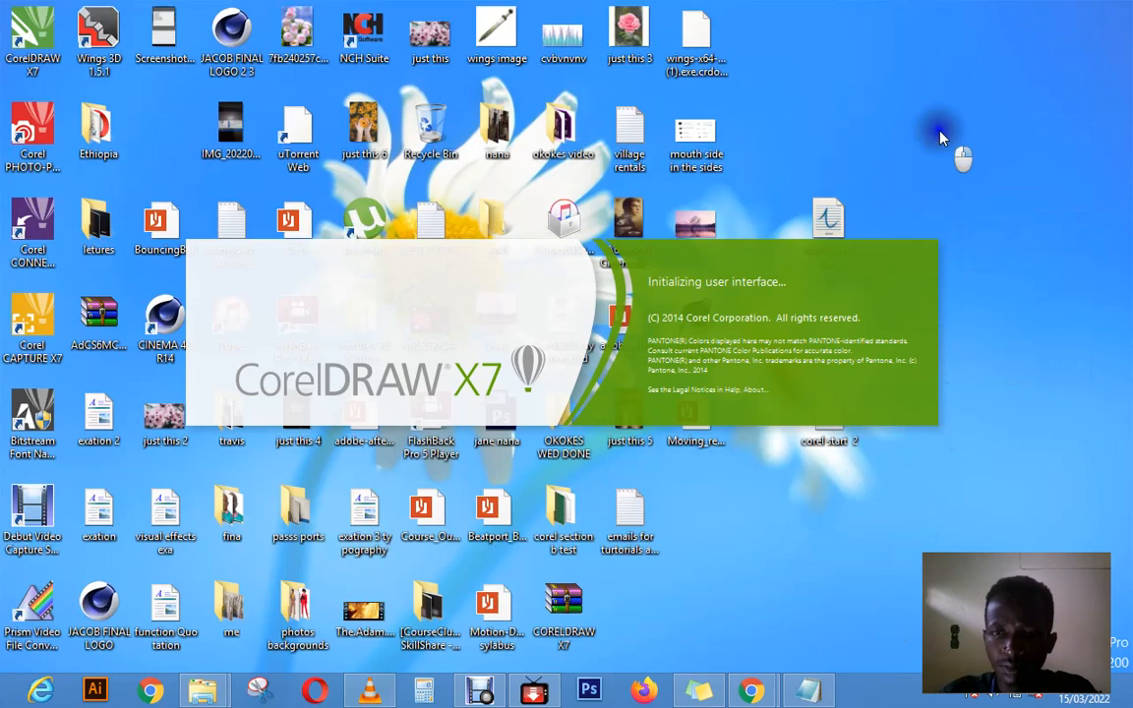
right_click(939, 138)
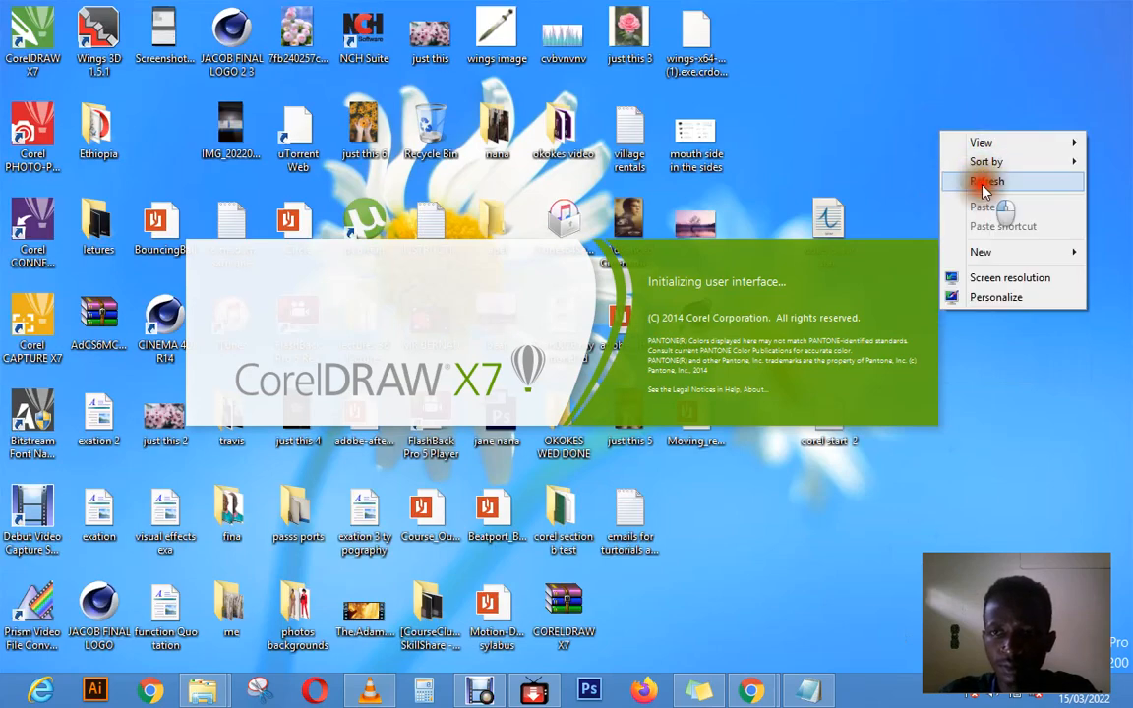
click(983, 186)
right_click(920, 92)
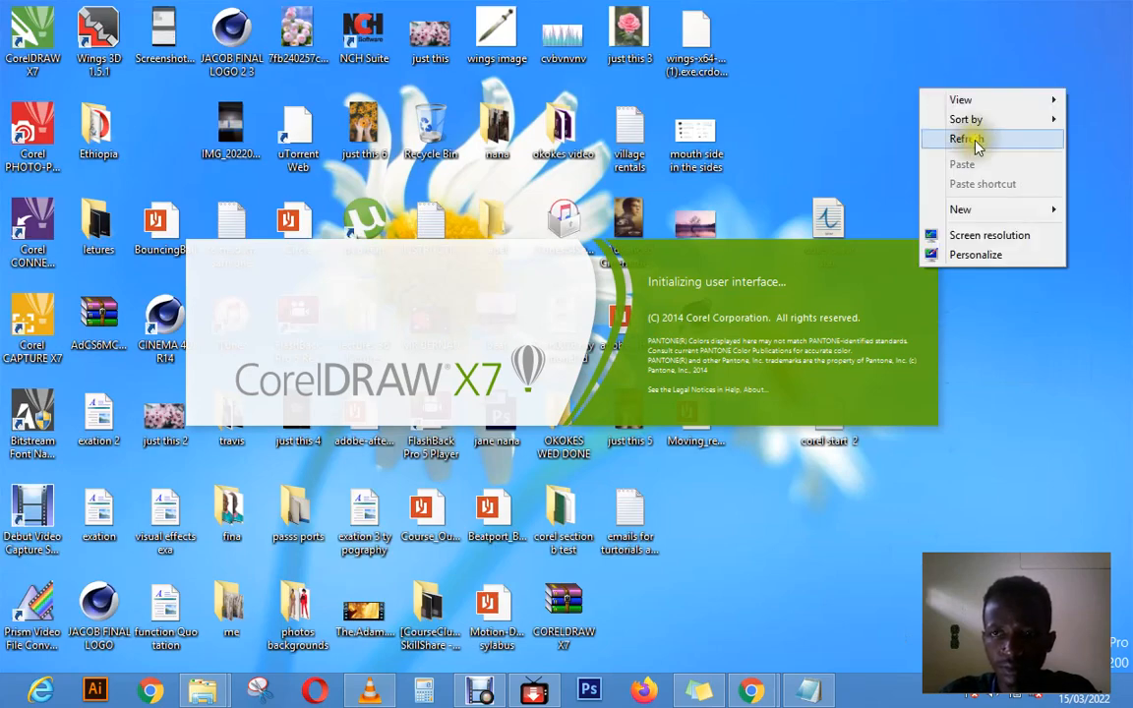
click(976, 141)
right_click(920, 85)
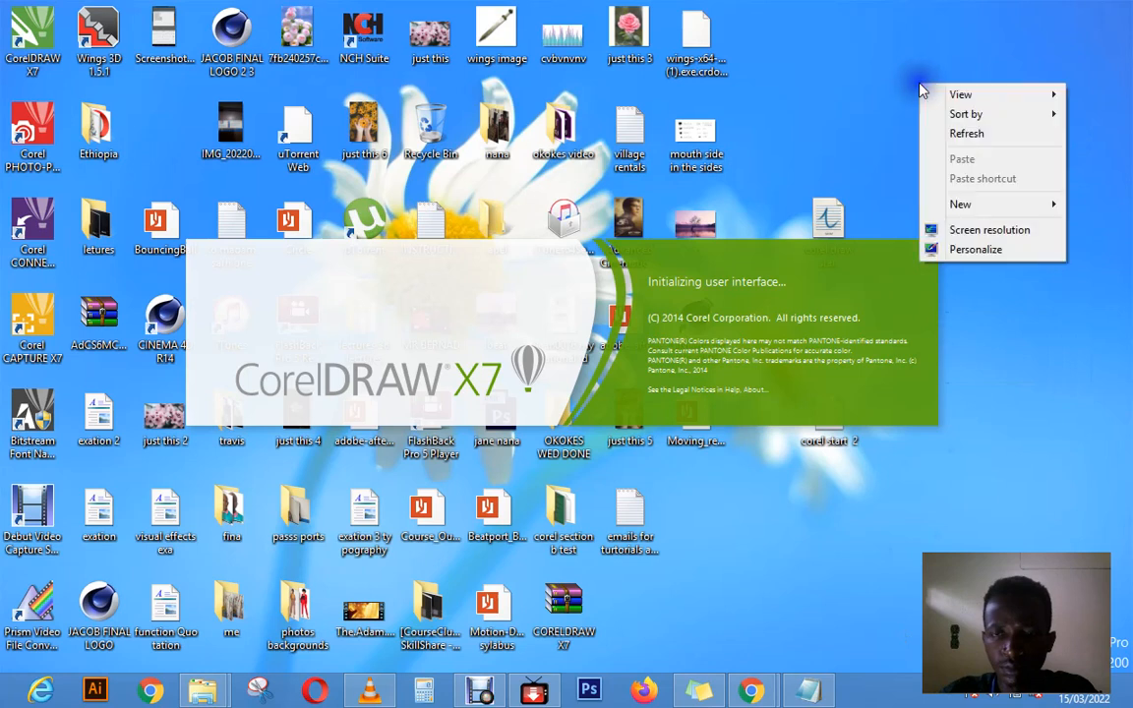
click(958, 135)
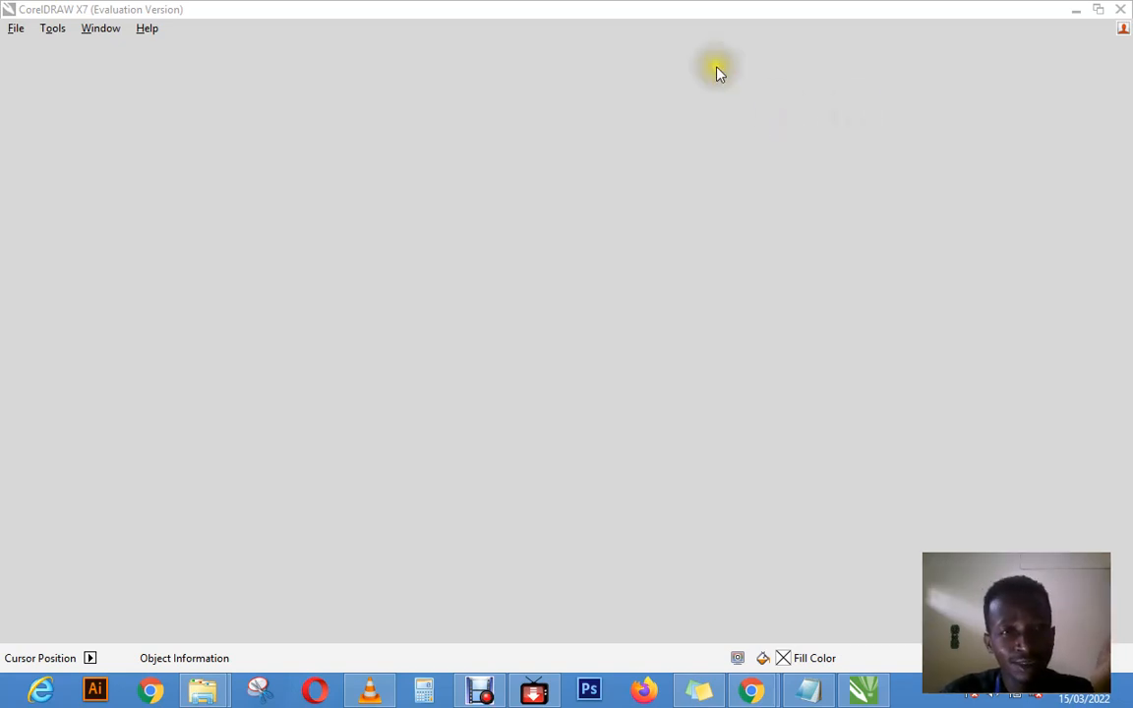
double_click(501, 13)
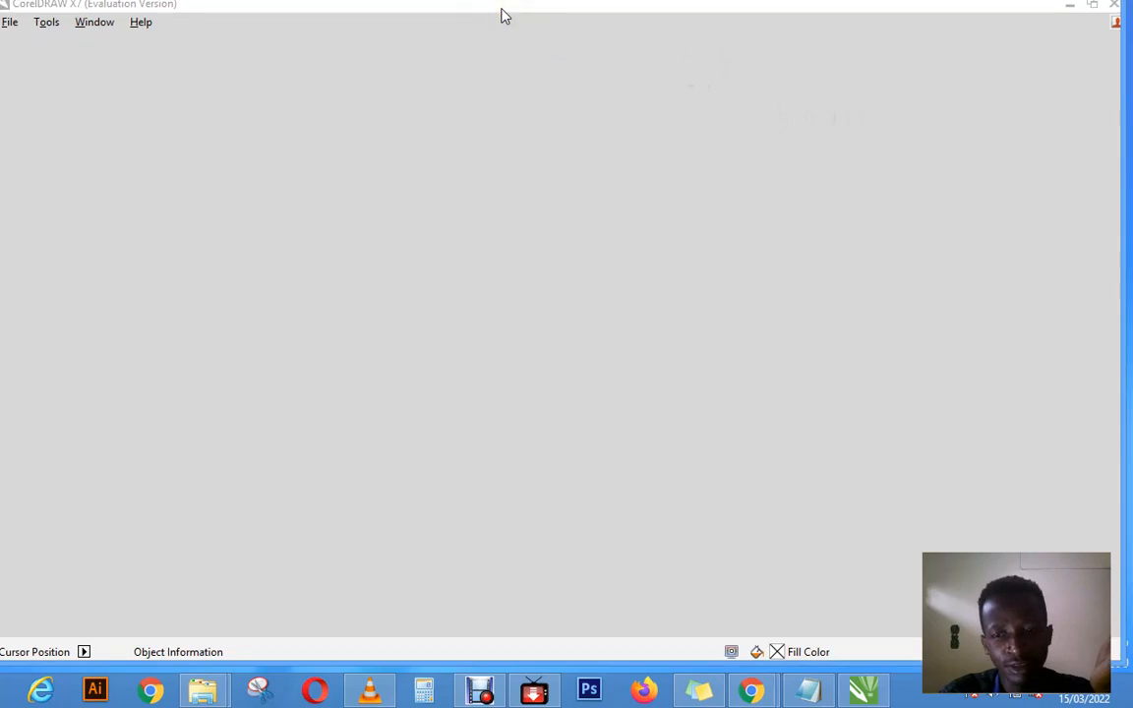
double_click(502, 14)
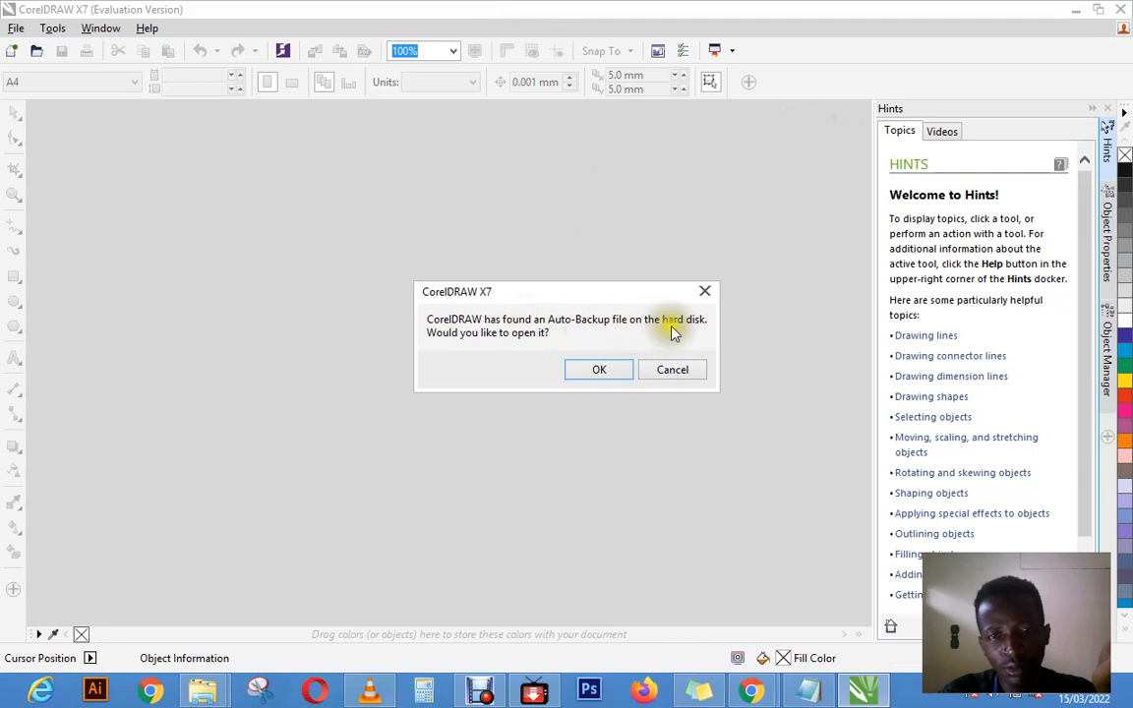
Step: Open the first auto-backup file that CorelDRAW offers and decline the second one
click(597, 369)
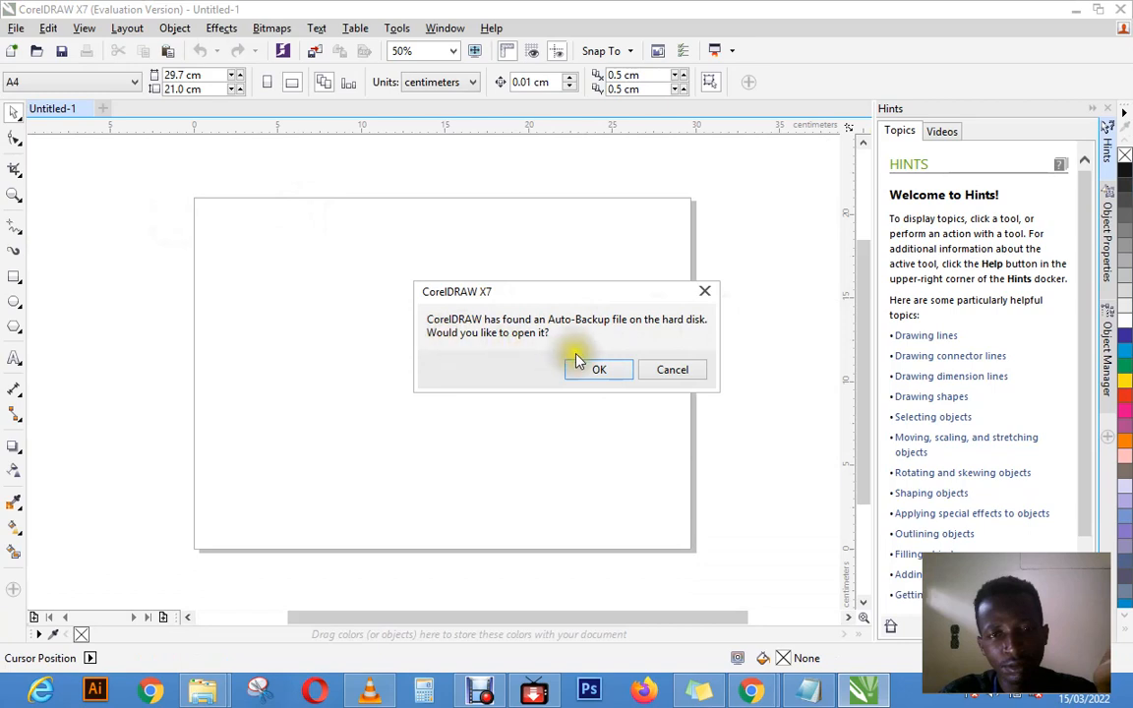
click(659, 377)
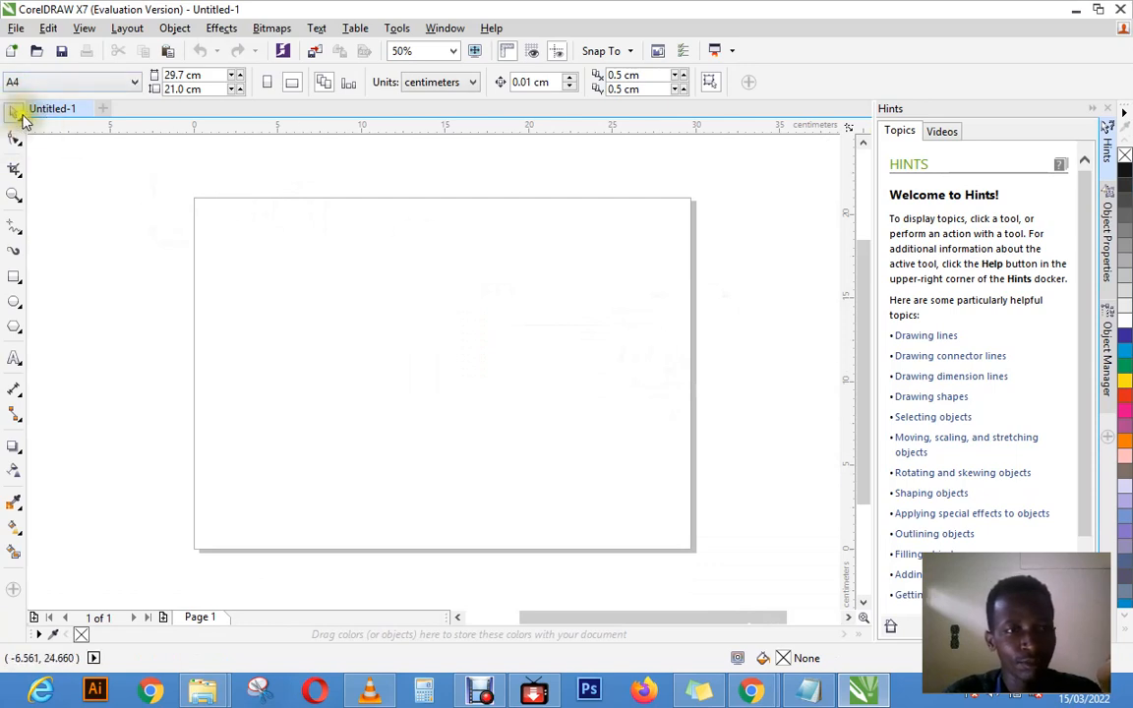
Step: Create a new document named munye scripts 2 at A4 landscape size, 297 × 210 mm, with CMYK colour and 300 dpi resolution
click(16, 32)
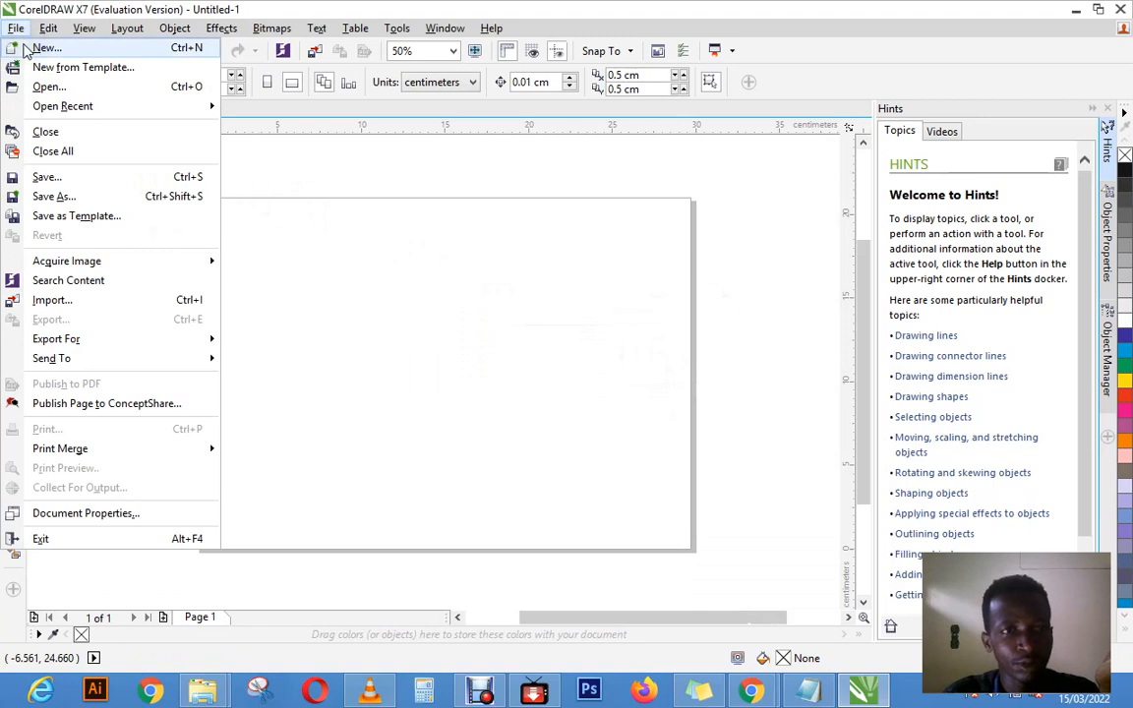
click(39, 47)
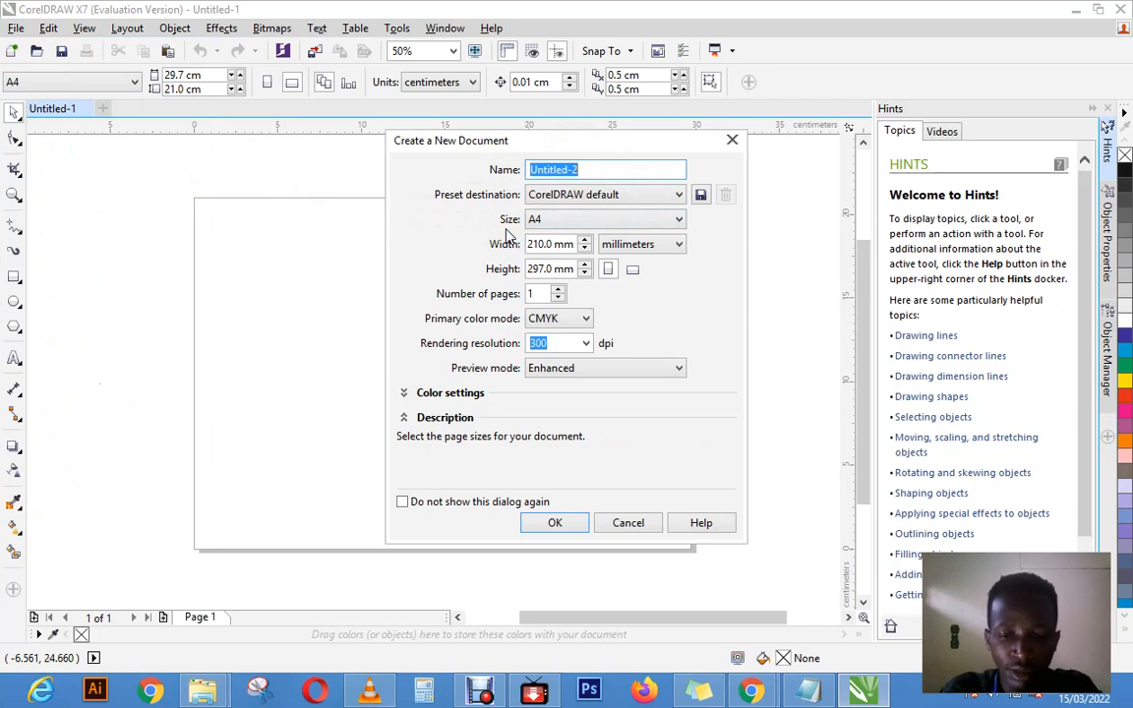
text(munye scripts 2)
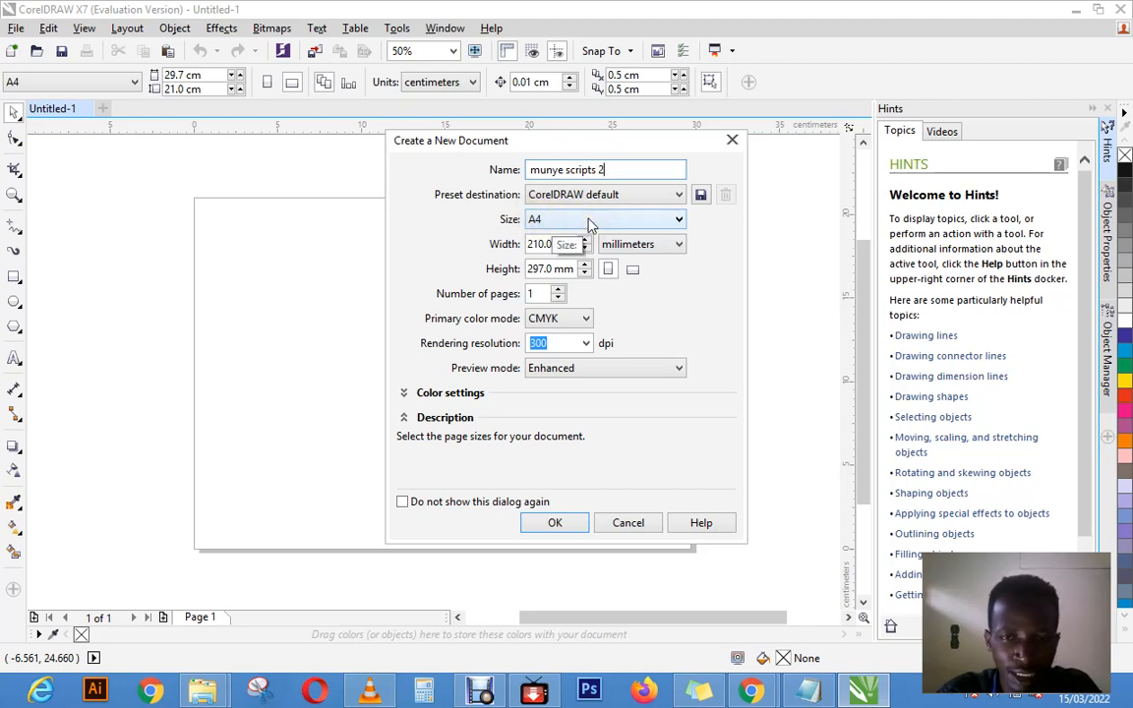
click(632, 269)
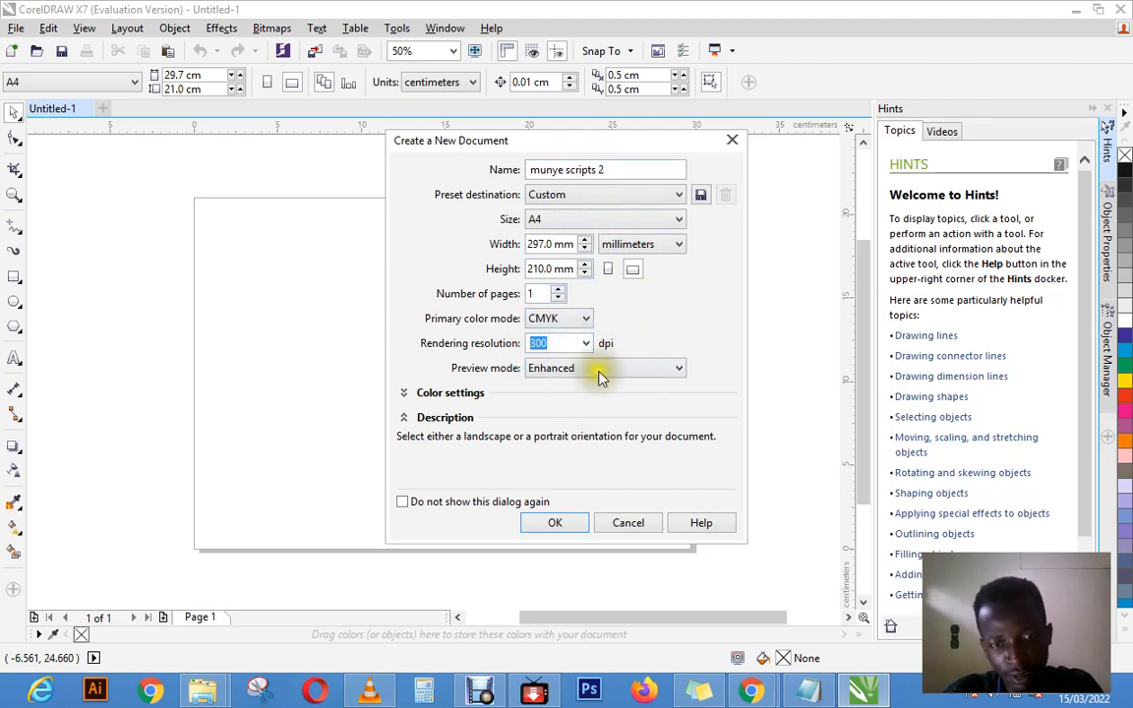
click(552, 525)
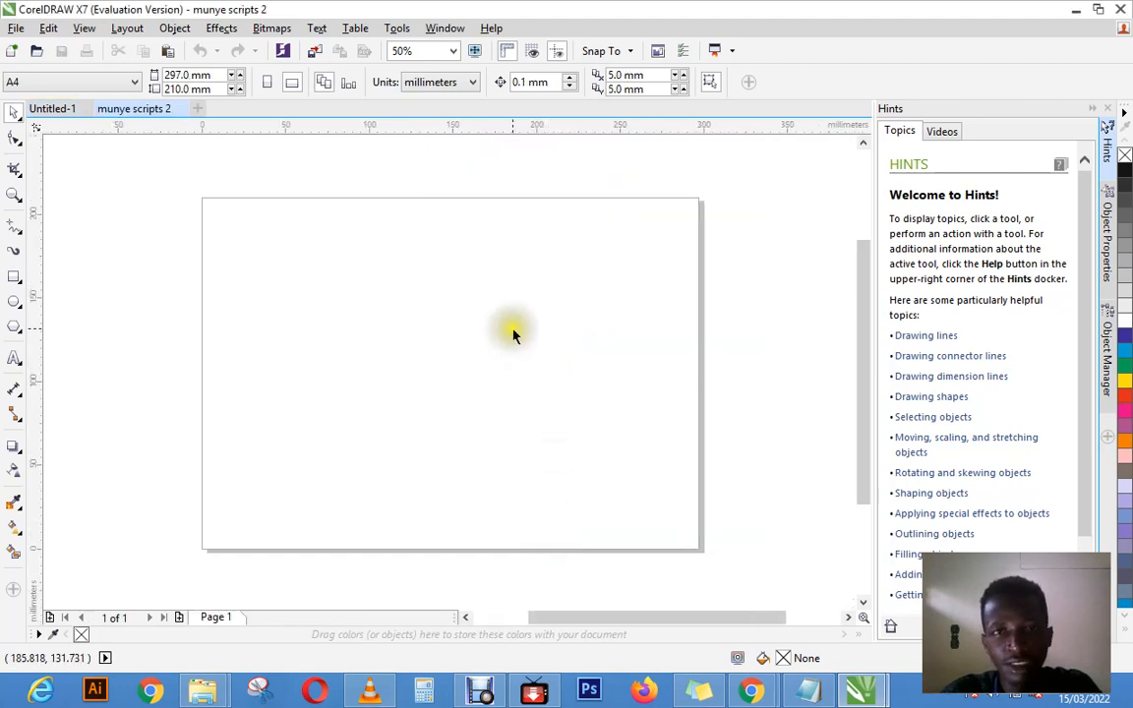
Step: Look through the workspace options, including Lite and Classic, and choose the Default workspace
click(435, 32)
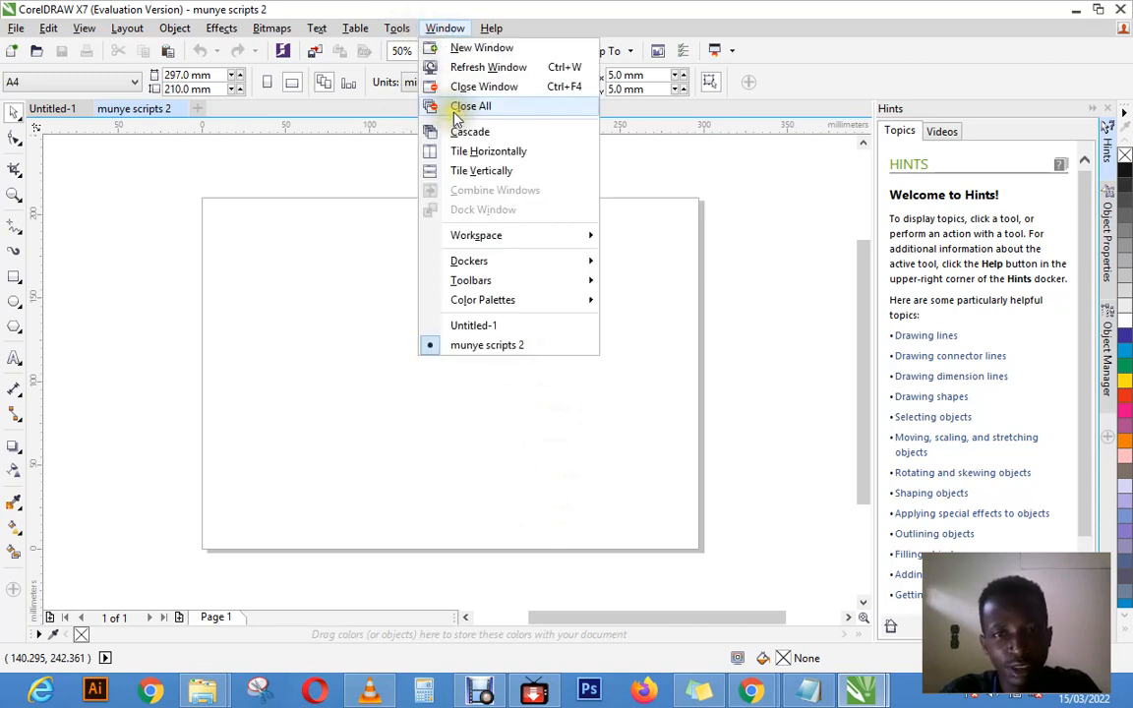
mouse_move(479, 237)
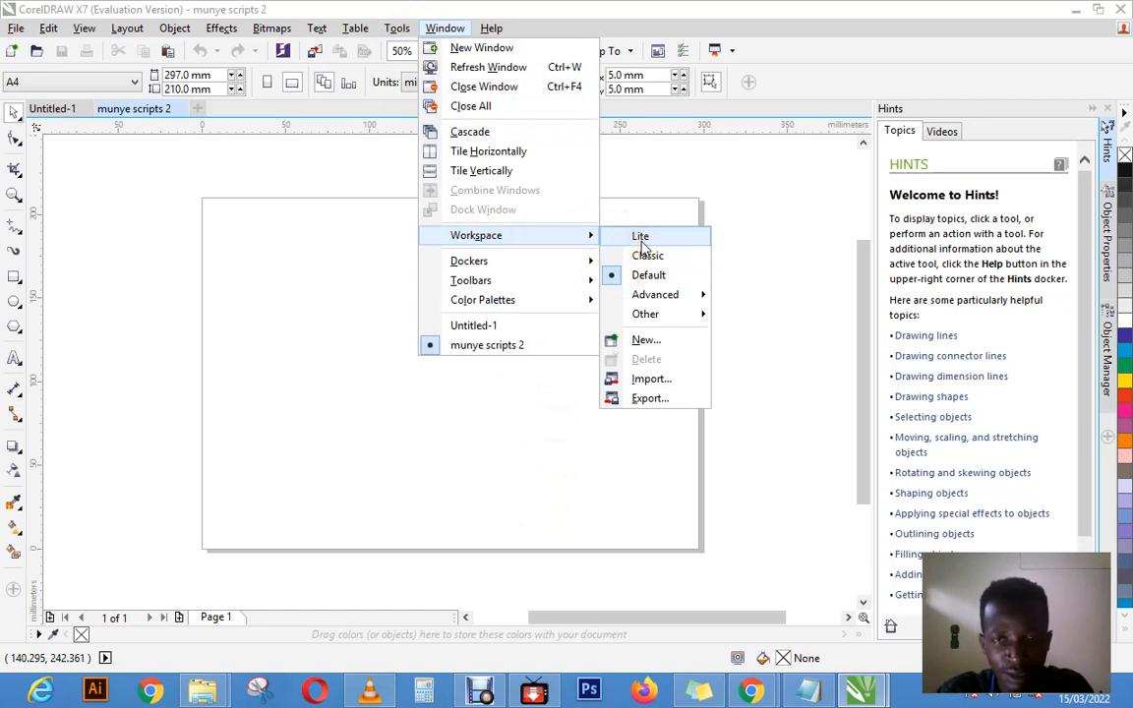
click(641, 244)
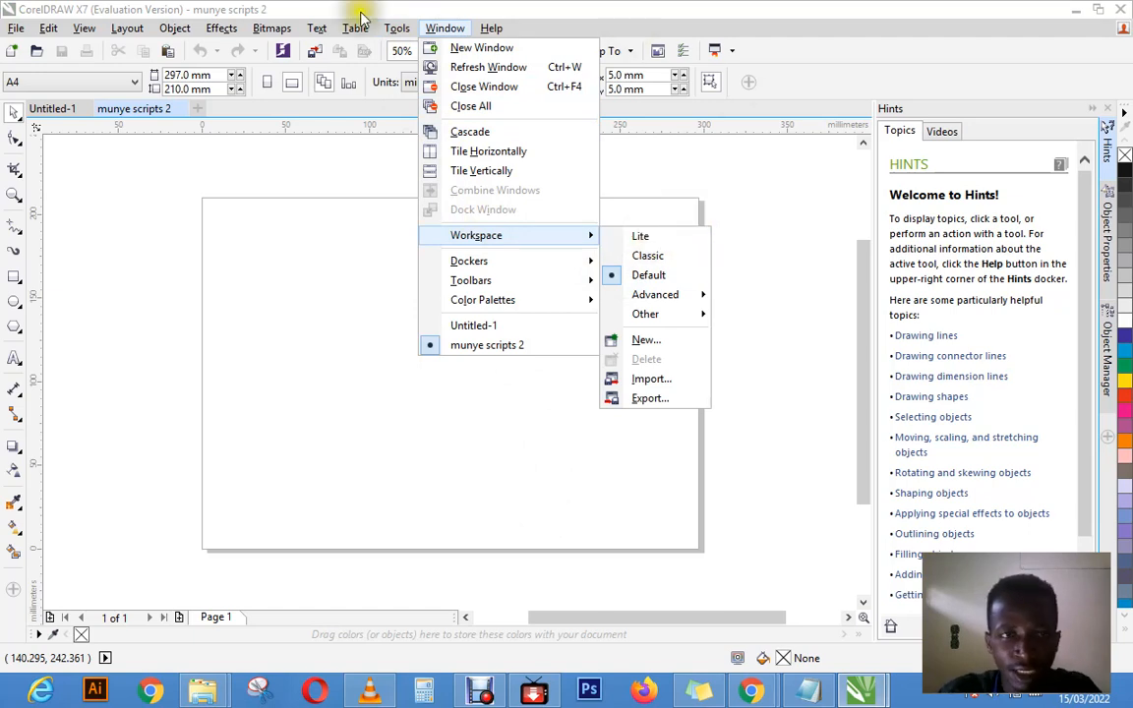
mouse_move(174, 28)
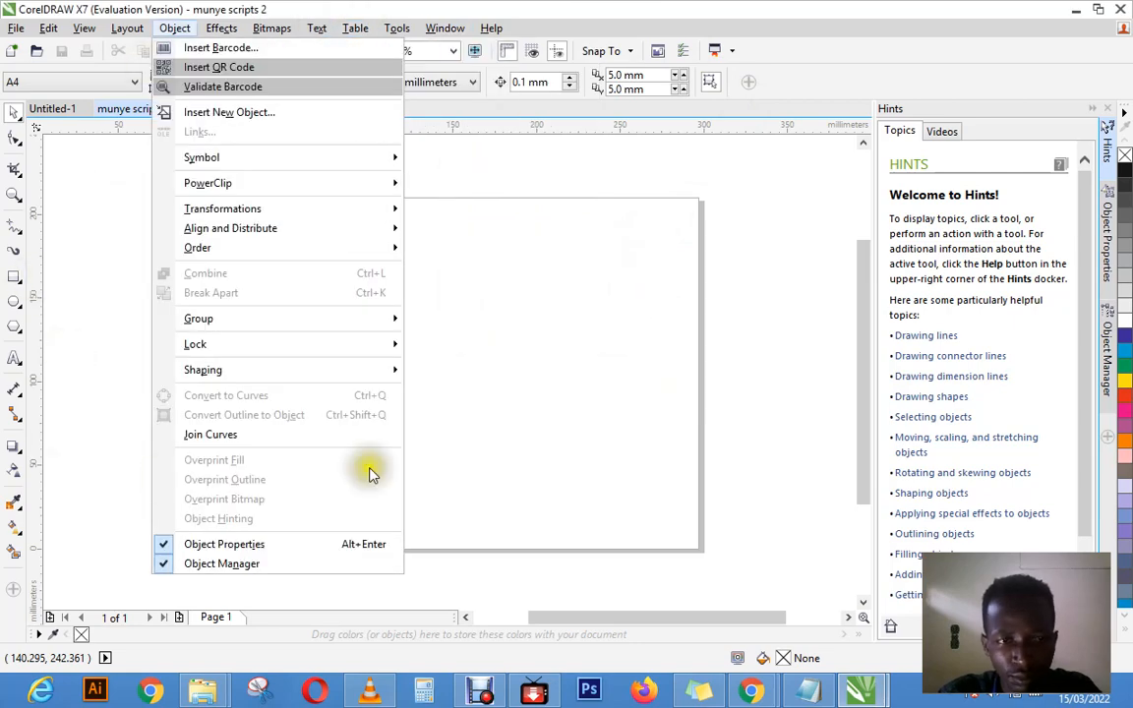
click(103, 128)
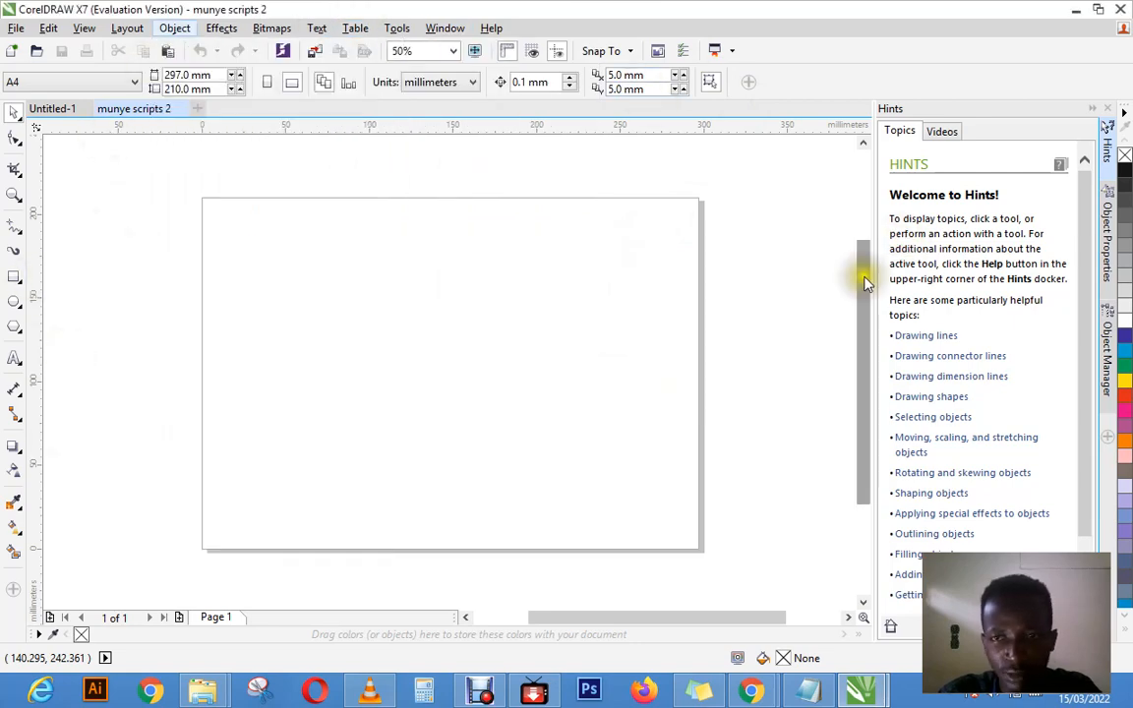
click(445, 28)
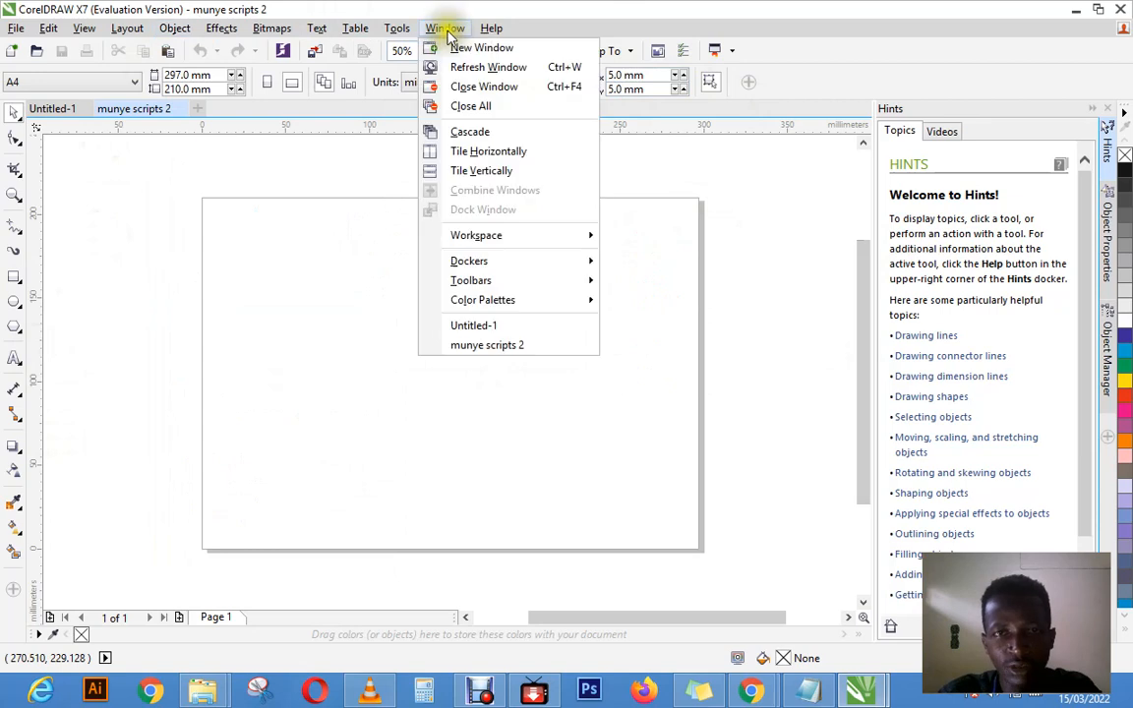
click(444, 29)
click(444, 30)
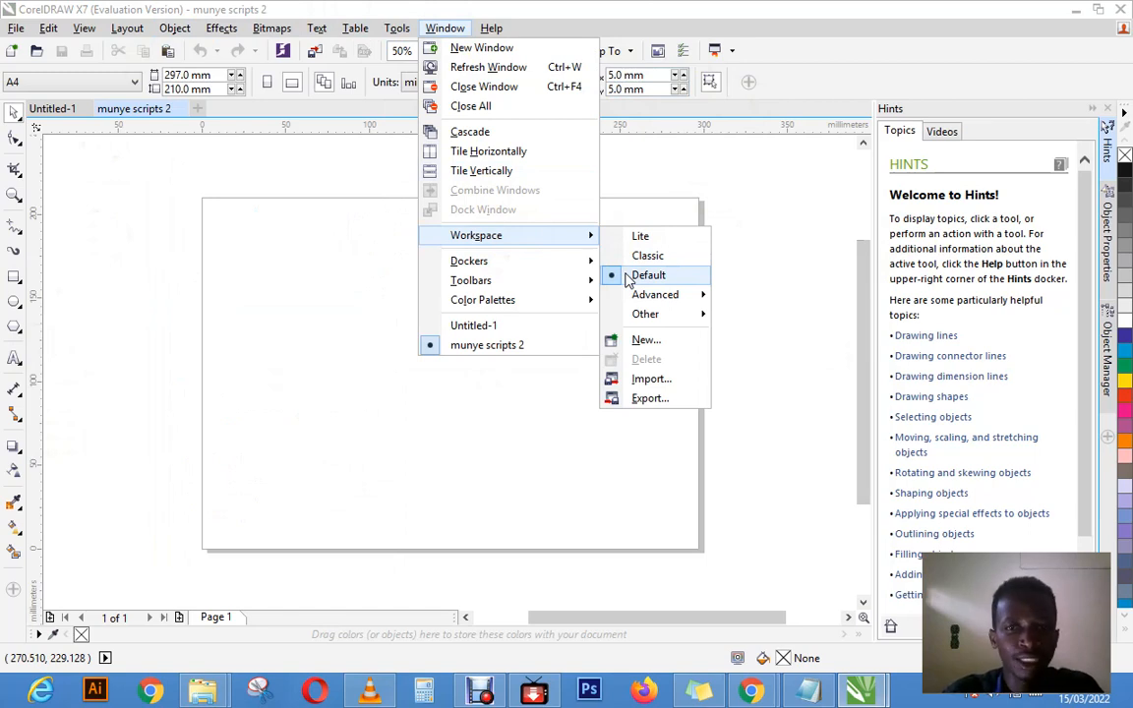
click(629, 280)
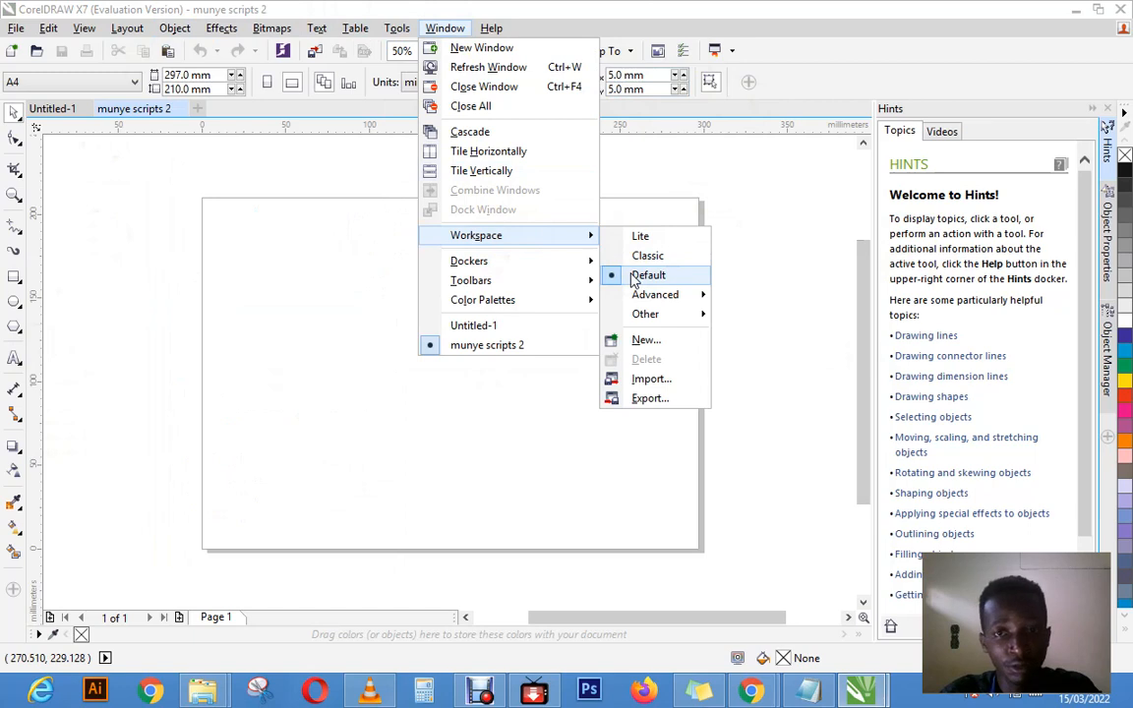
click(634, 280)
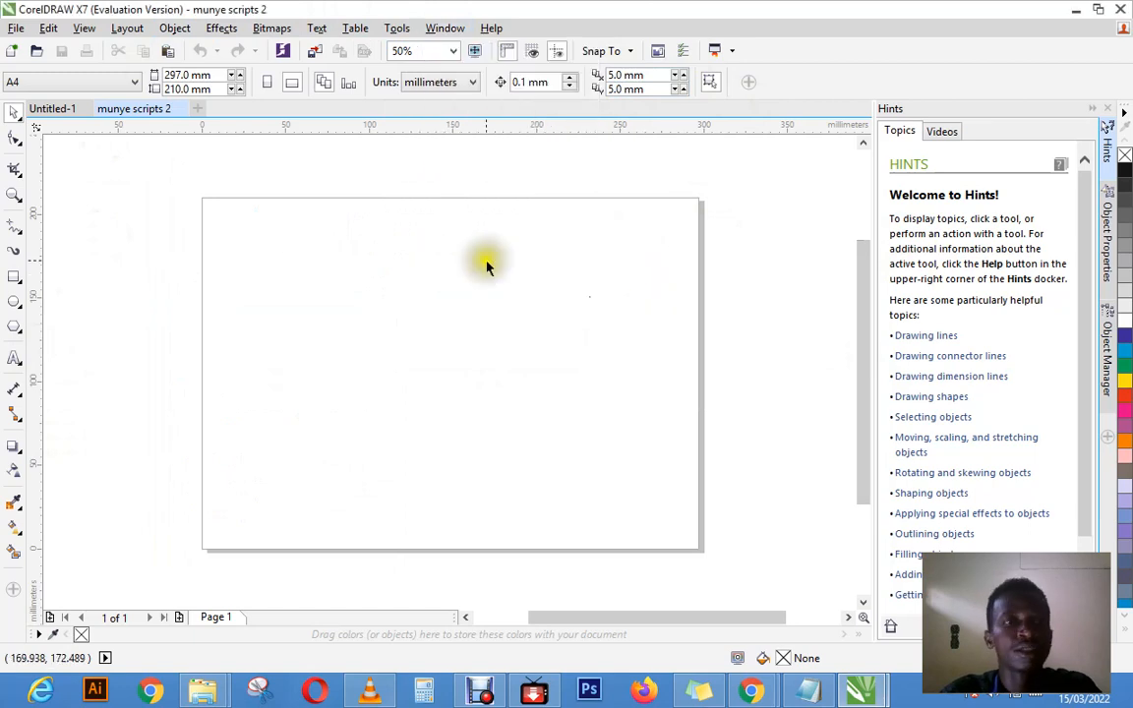
Step: Review the Pick tool and the shape-editing tools such as Smooth, Smear and Twirl, and activate the Shape tool
click(13, 114)
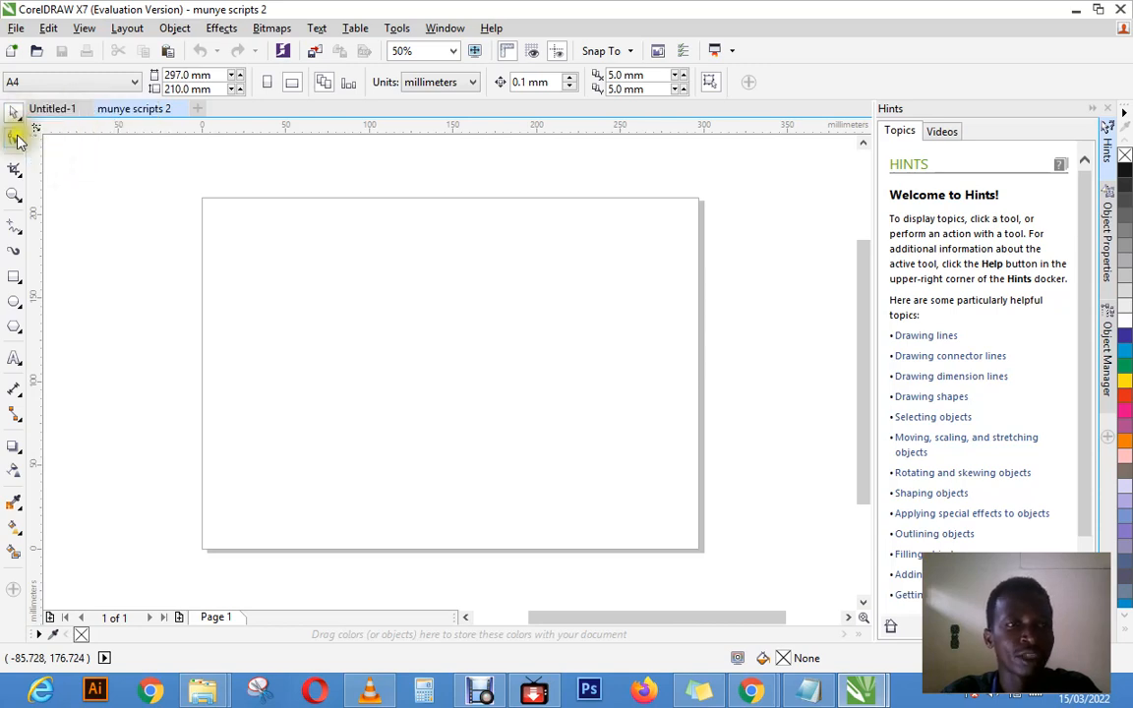
click(16, 139)
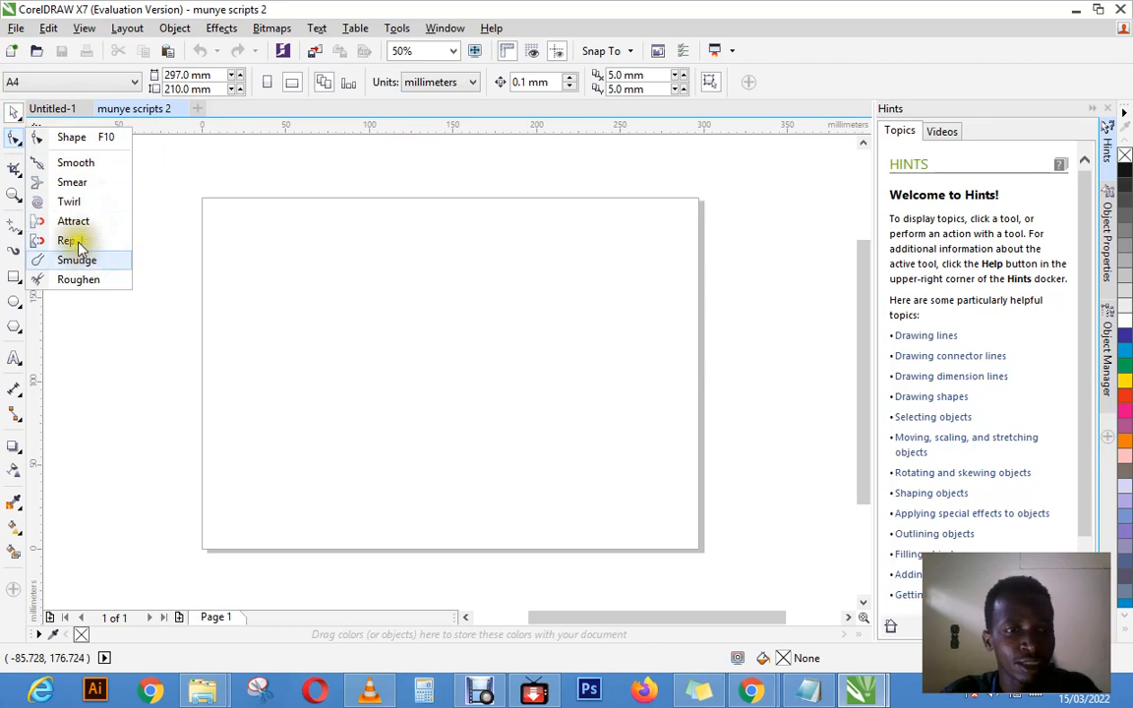
click(59, 137)
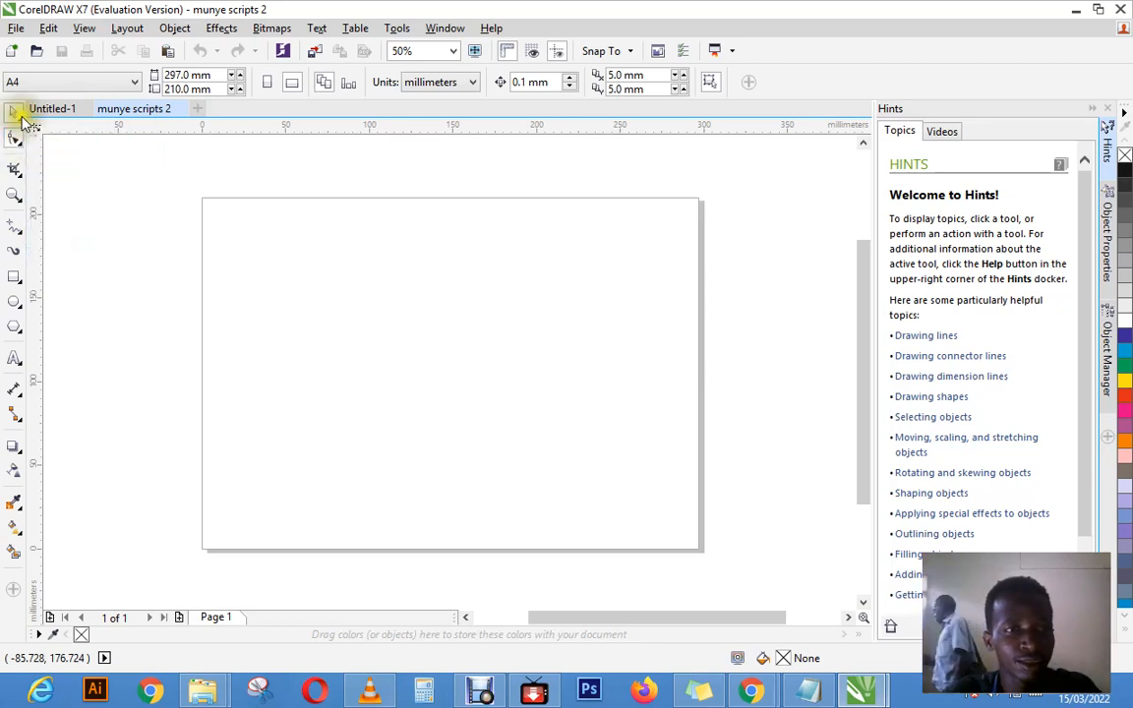
Step: Draw a rectangle about 182 × 155 mm near the middle of the page
click(13, 280)
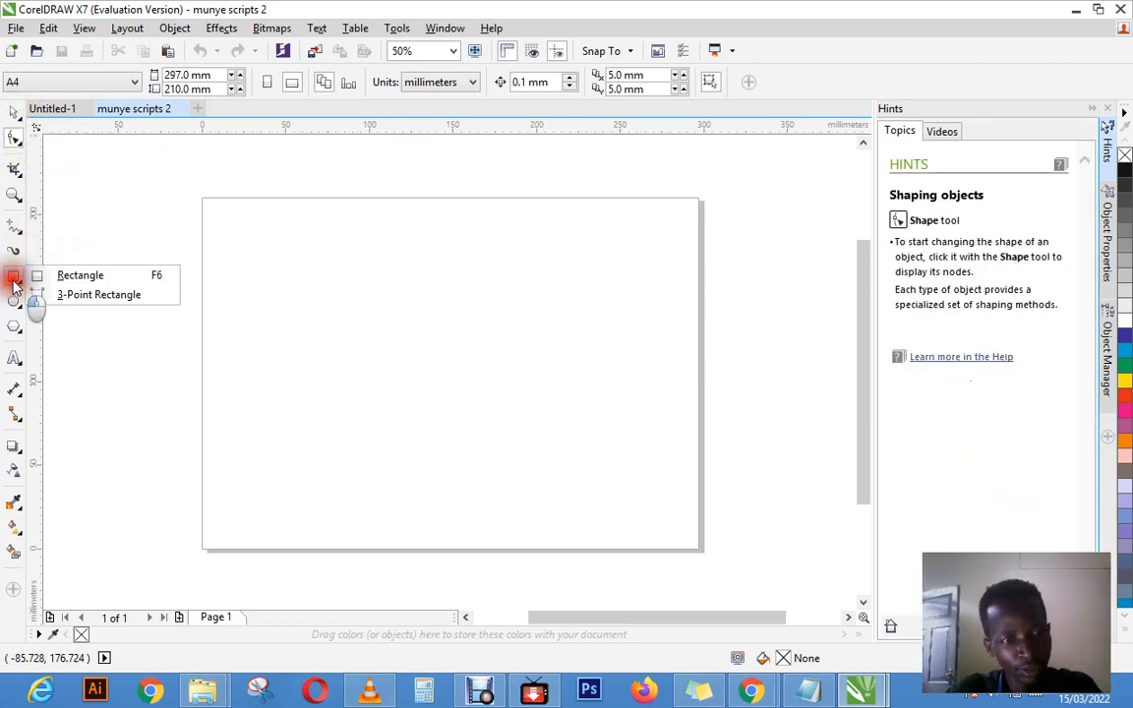
click(63, 279)
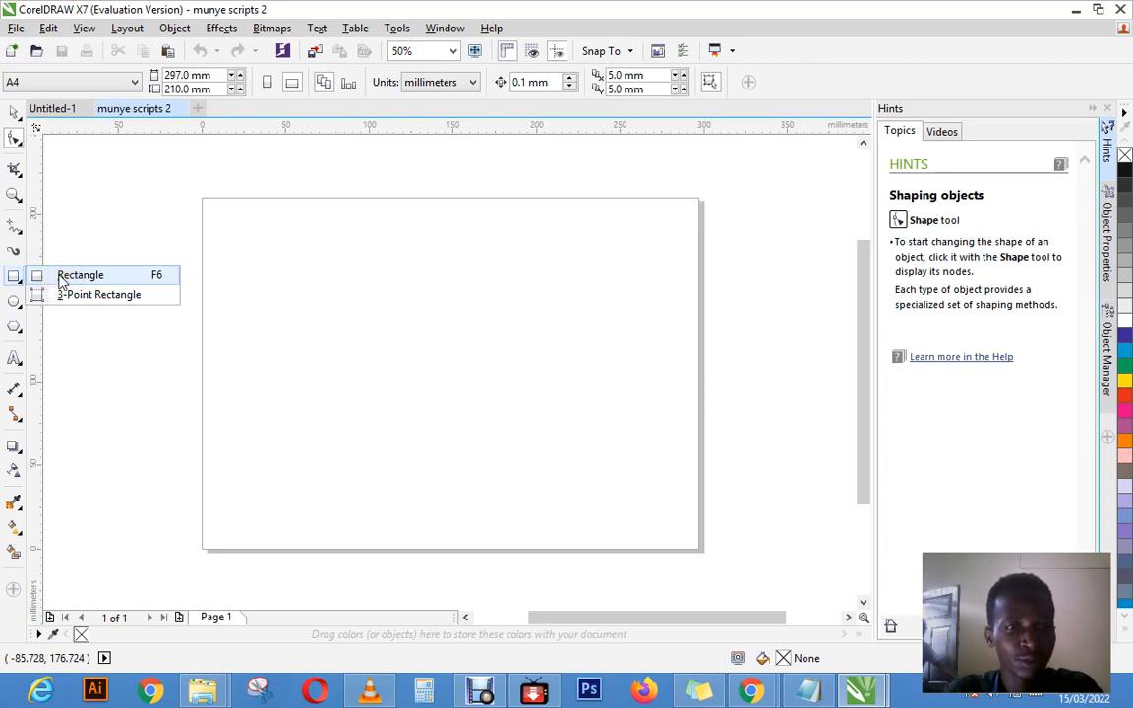
click(73, 275)
drag(294, 241, 598, 501)
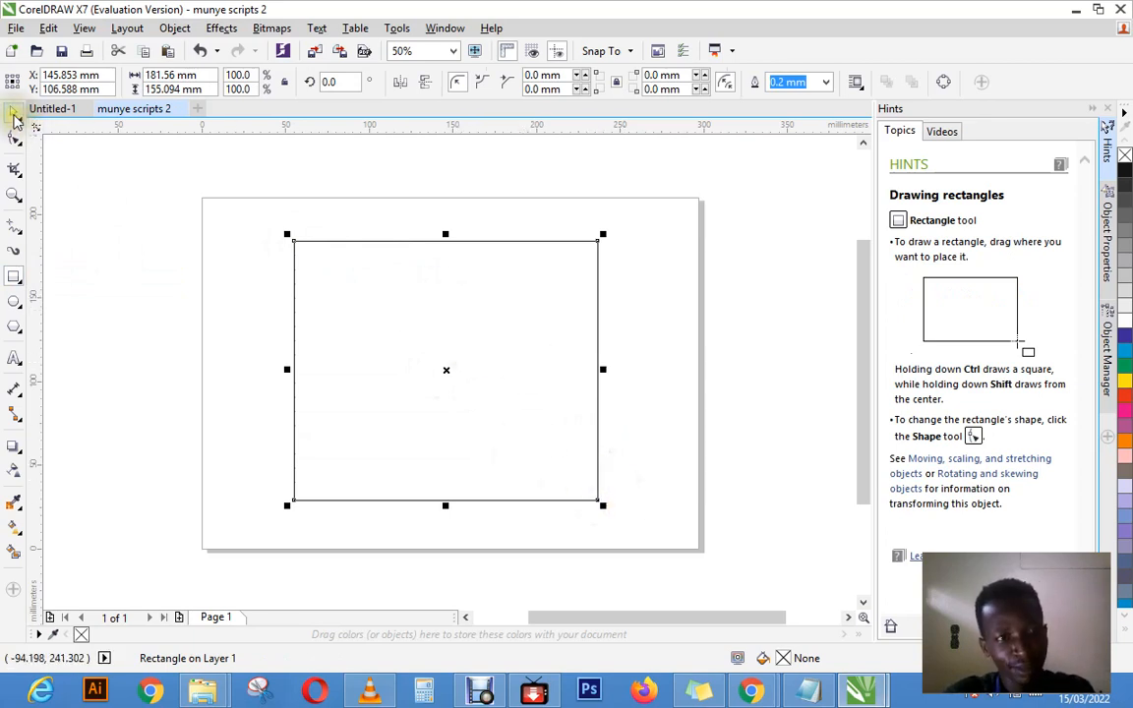
Step: Fill the selected rectangle with green, and try blue and grey fills up to 50% black
click(14, 113)
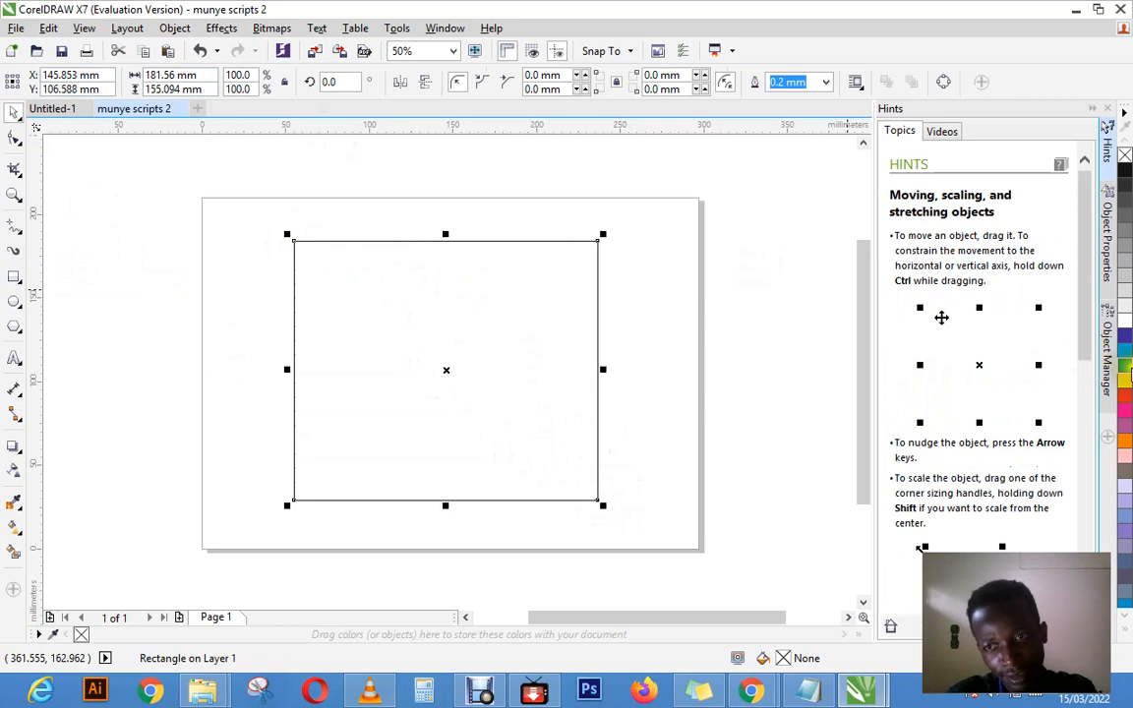
click(1125, 365)
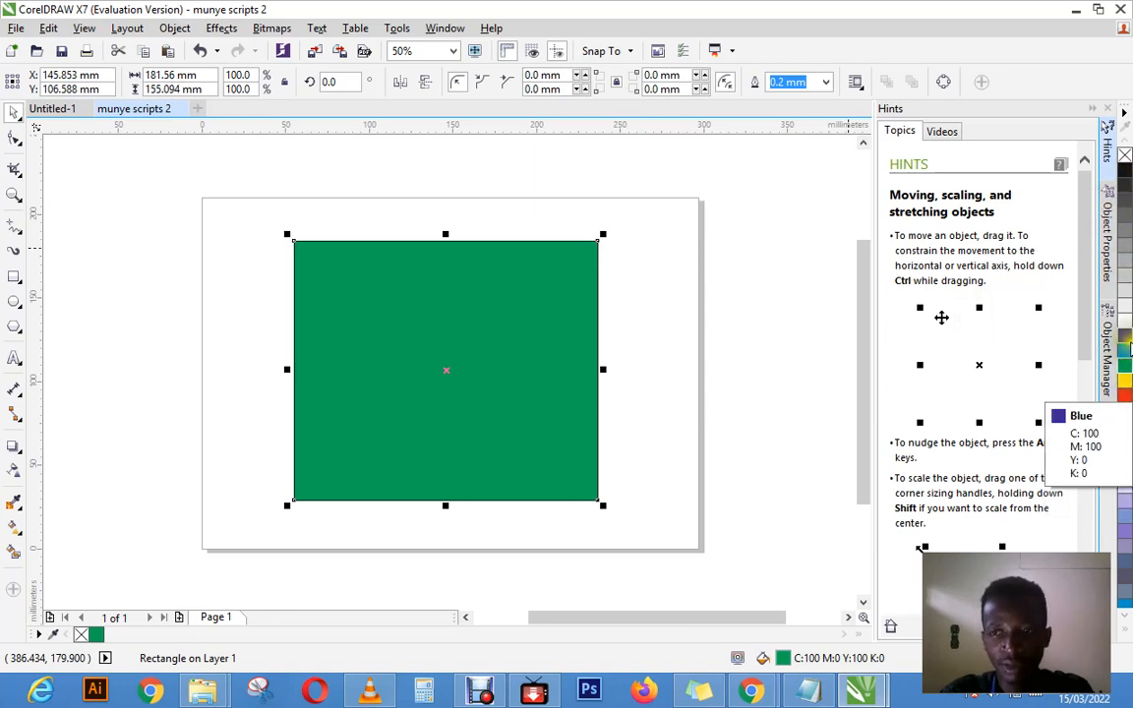
click(1124, 335)
click(1126, 306)
click(1126, 246)
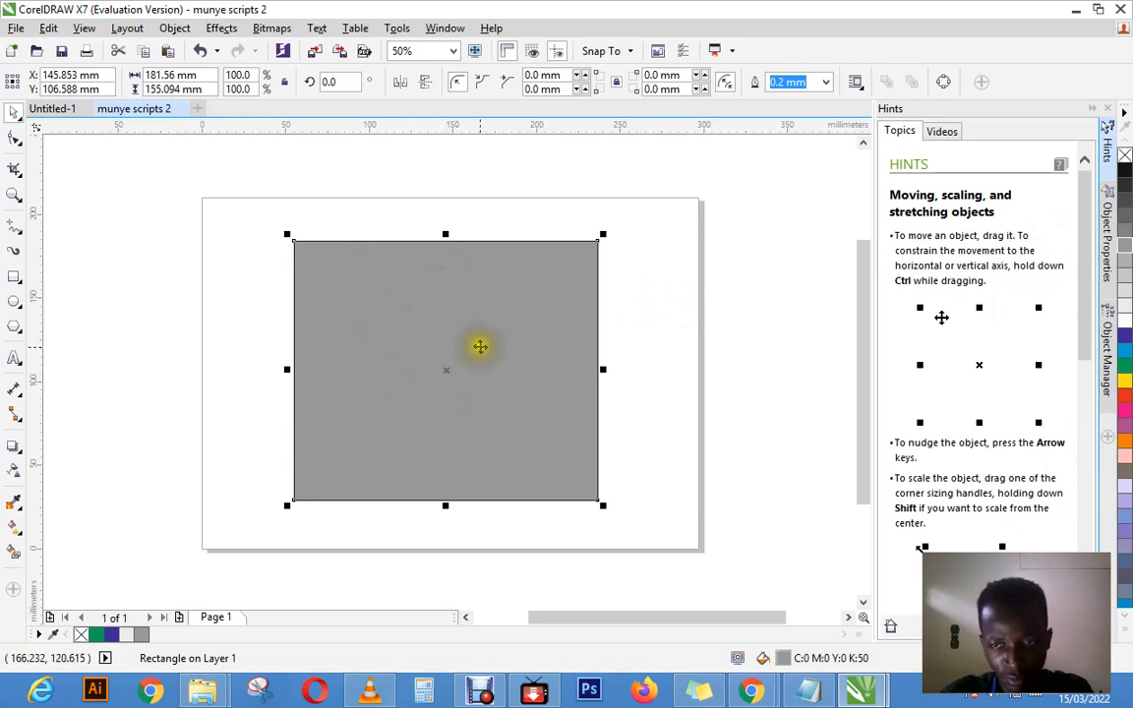
Step: Try green, yellow, 40% black and other palette fills on the rectangle, and settle on Purple (C20 M80 Y0 K20)
click(1127, 387)
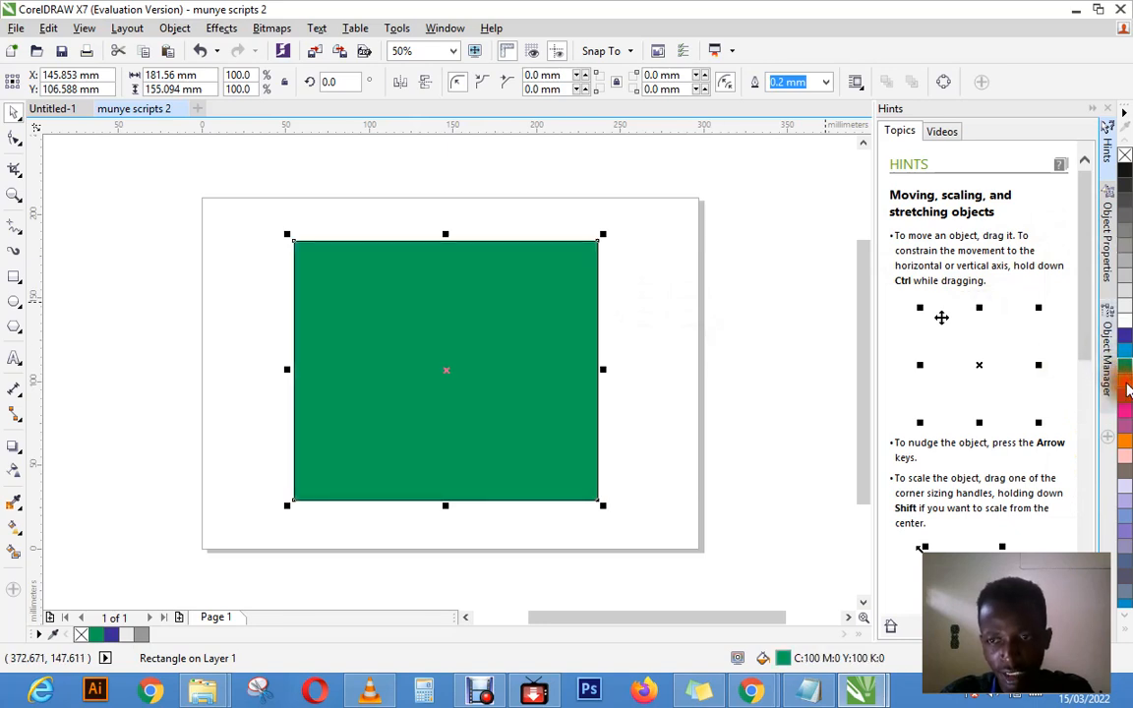
click(1127, 379)
click(1127, 344)
click(1126, 312)
click(1128, 295)
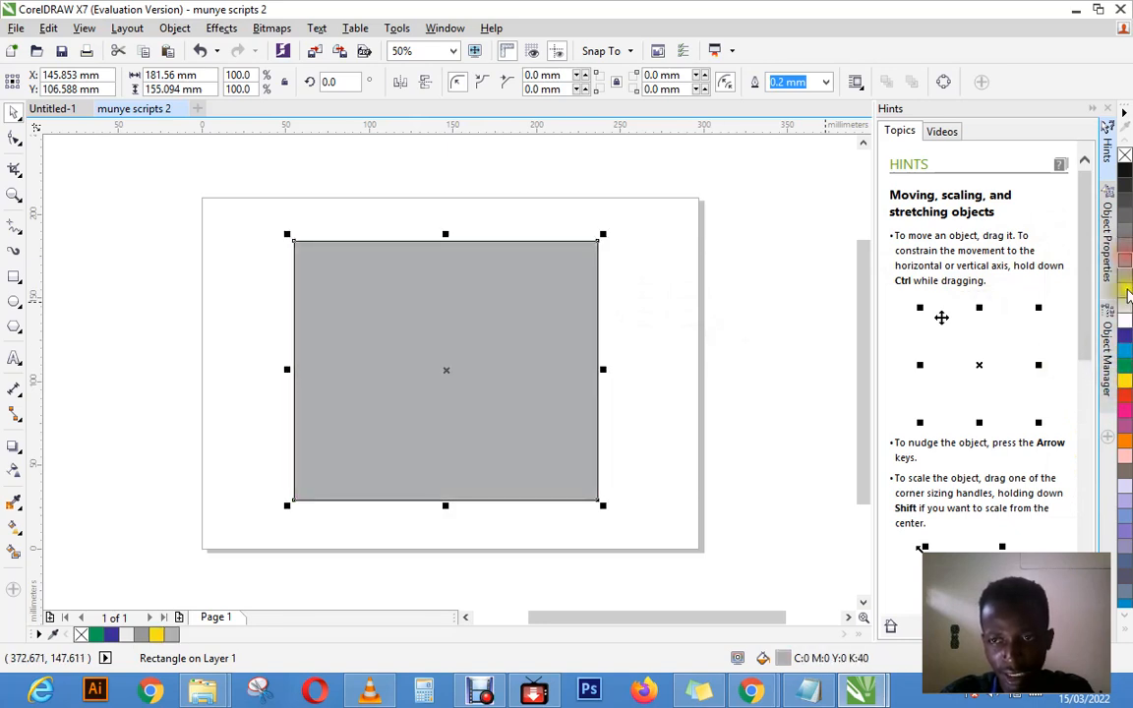
click(1126, 321)
click(1126, 379)
click(1128, 433)
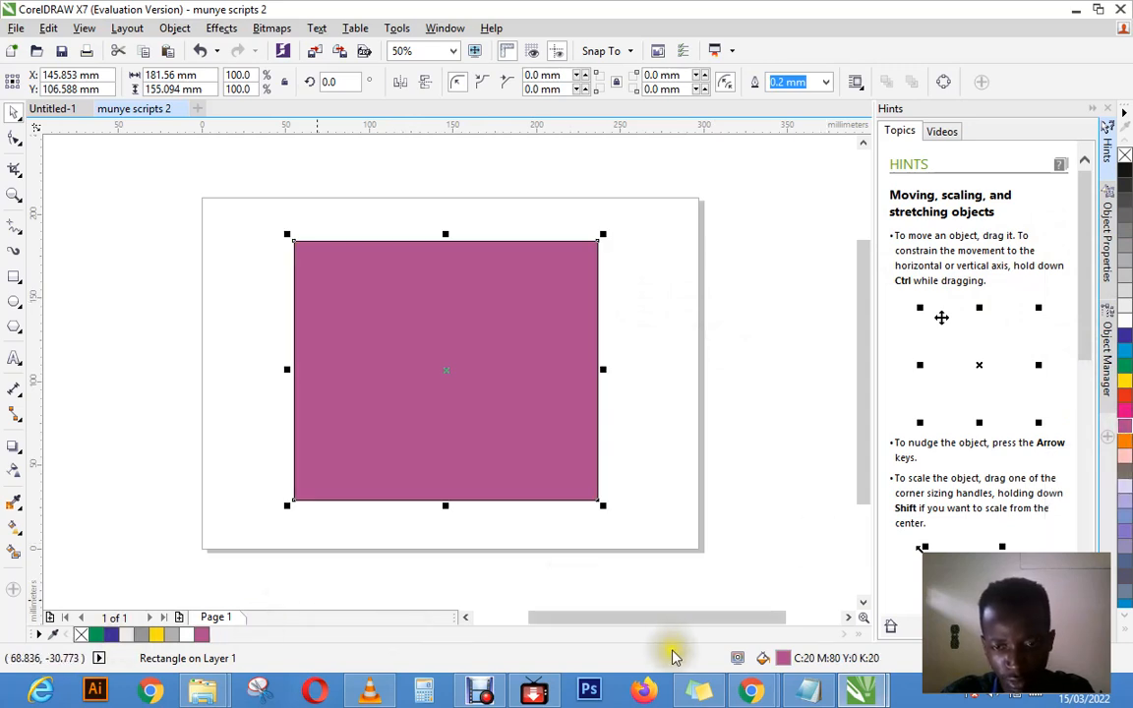
Step: Change the rectangle's uniform fill to a custom dark purple, C35 M100 Y12 K56, using the CMYK model
click(784, 662)
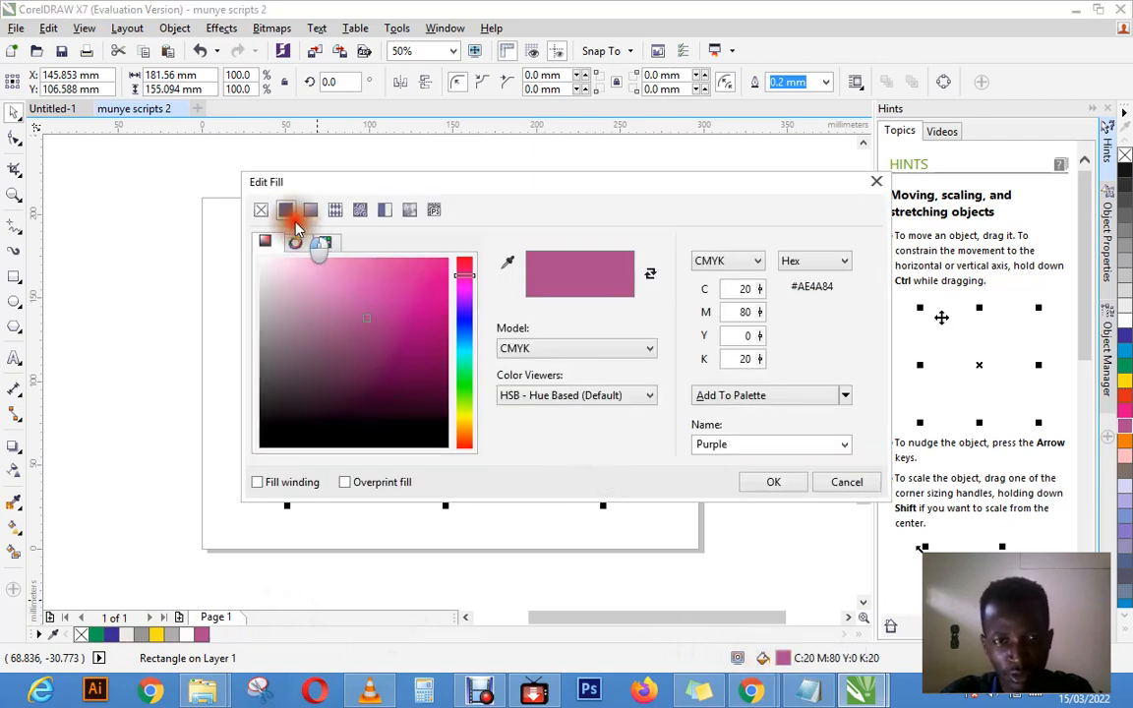
click(331, 329)
click(418, 352)
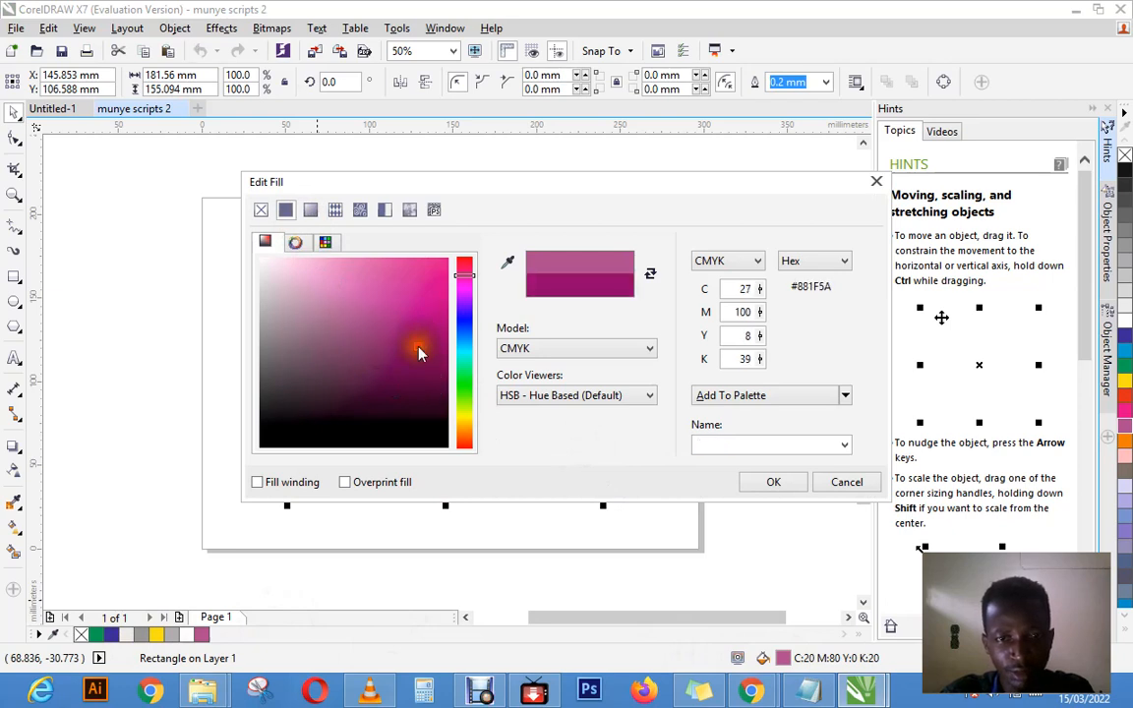
click(545, 350)
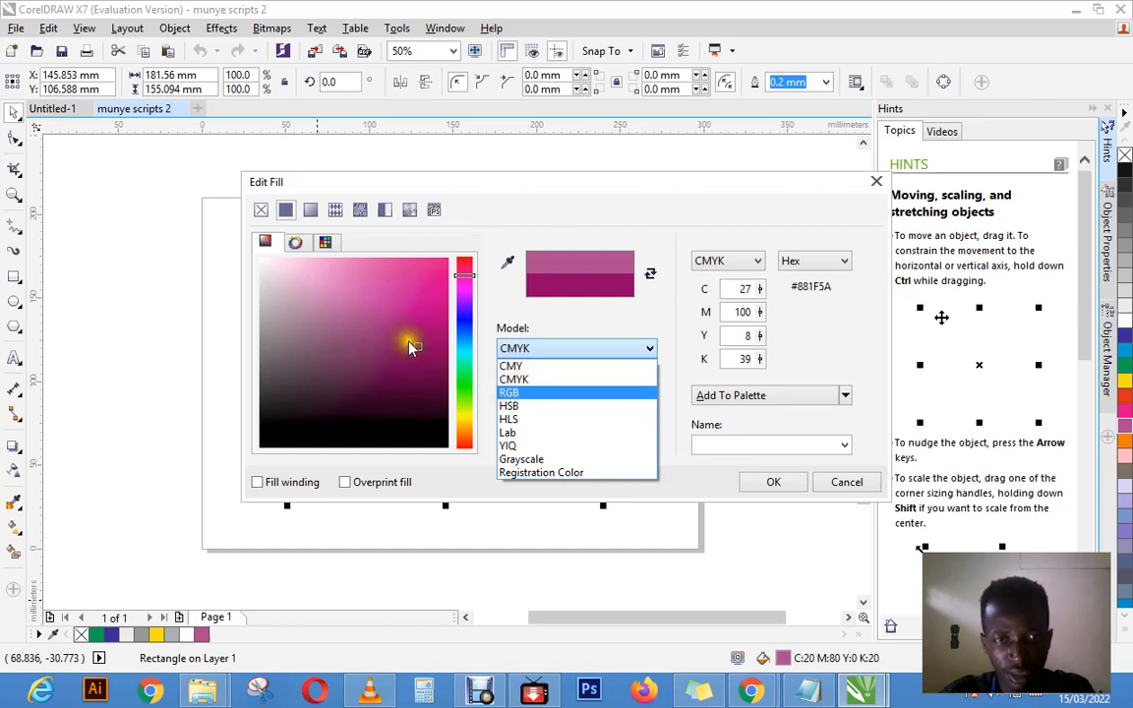
click(375, 311)
click(406, 371)
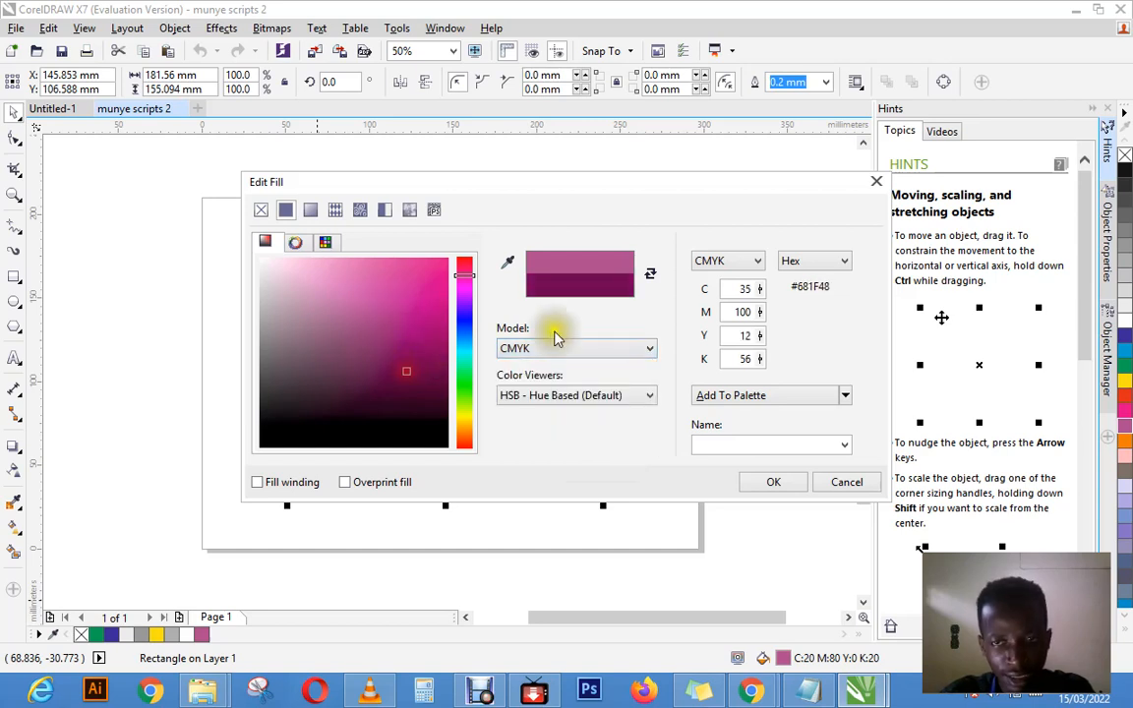
key(Return)
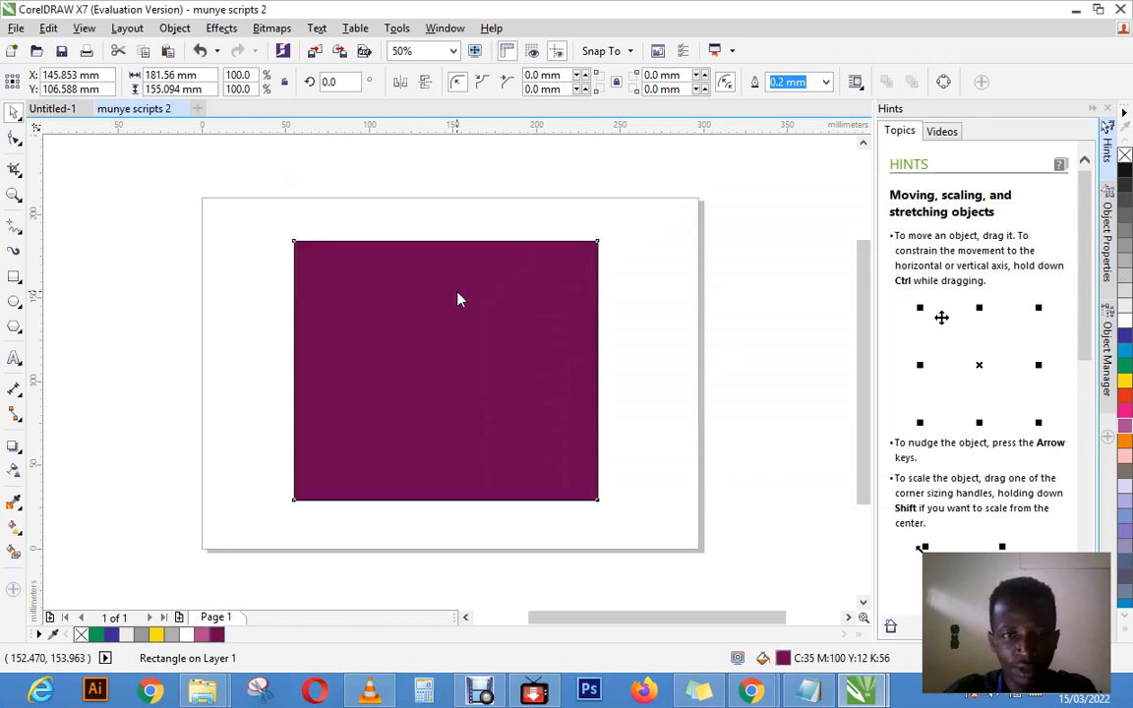
Step: Edit the rectangle's fill again and mix a yellow uniform colour, C22 M1 Y96 K4
double_click(781, 658)
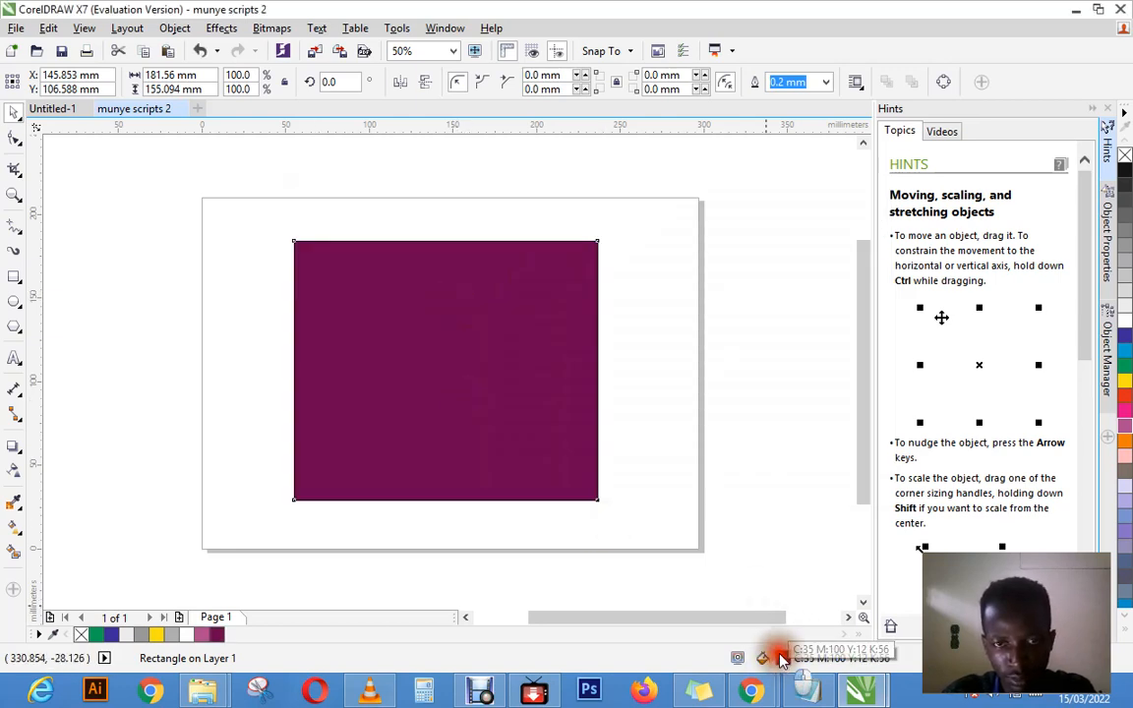
click(325, 282)
drag(325, 282, 384, 349)
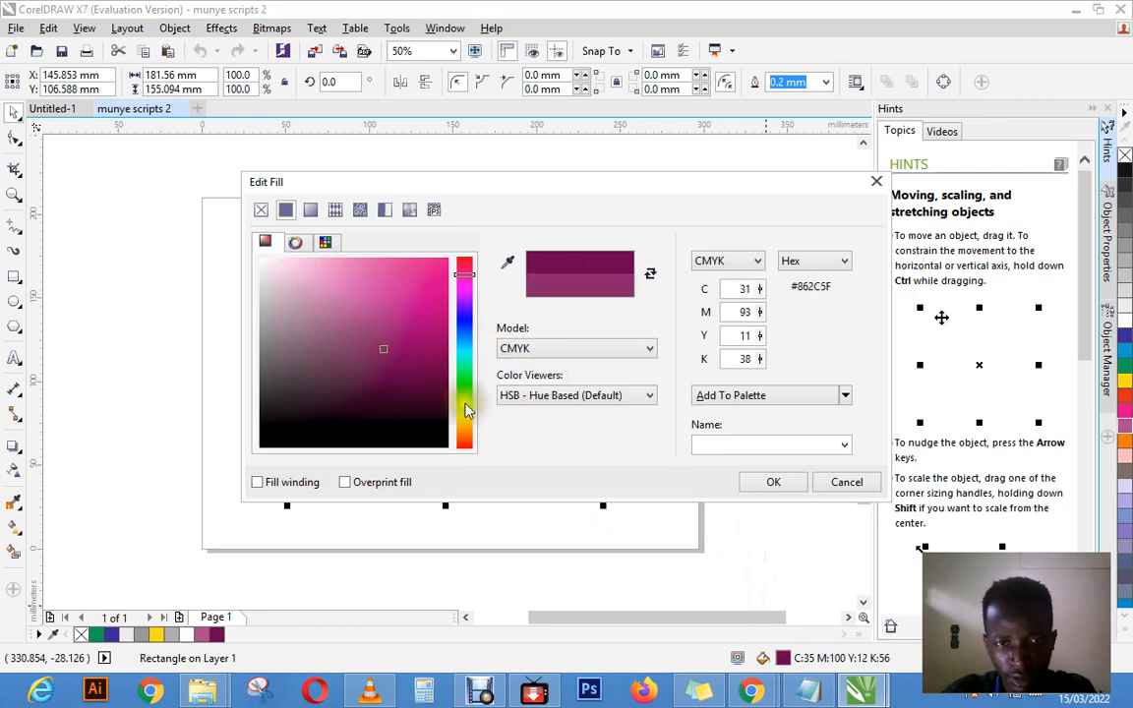
drag(467, 407, 465, 416)
click(422, 292)
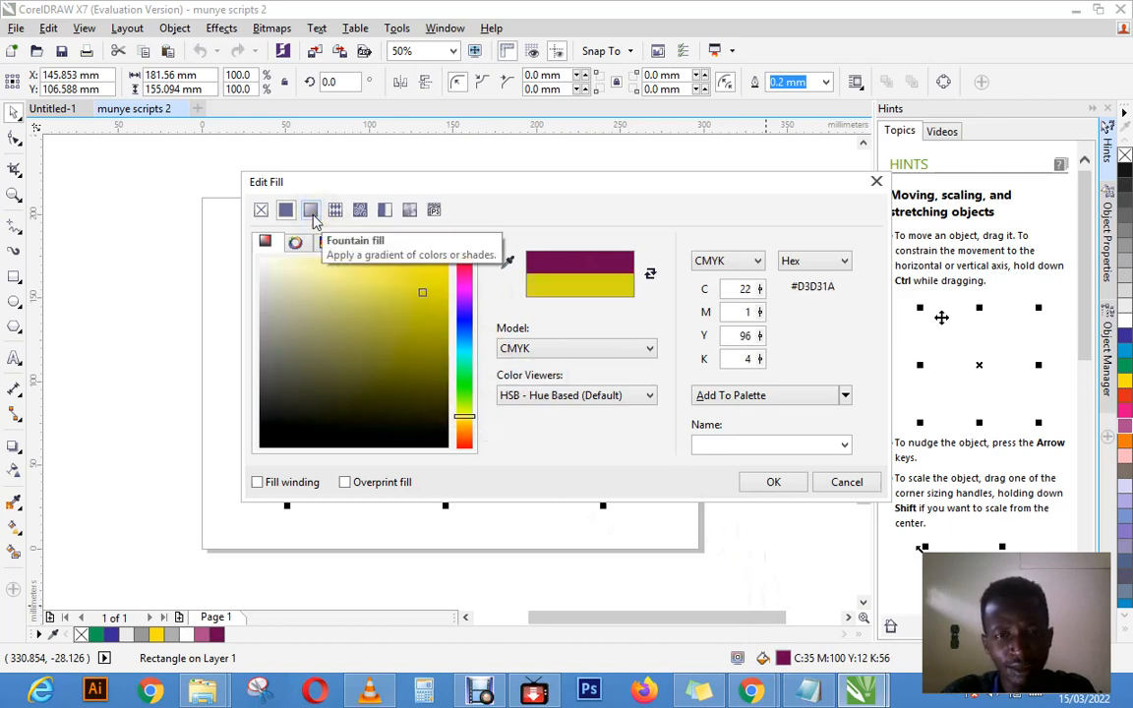
Step: Apply a yellow-to-white fountain fill to the rectangle with an added blue node (C98 M79 Y0 K0) at 32%
click(310, 217)
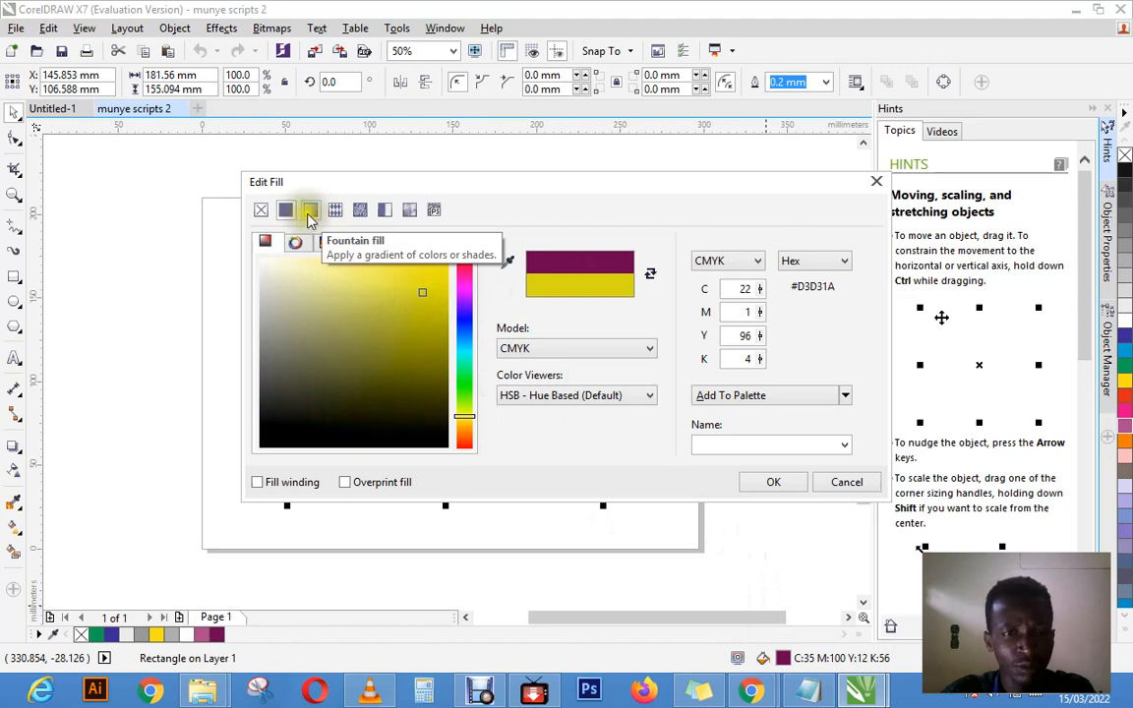
click(310, 215)
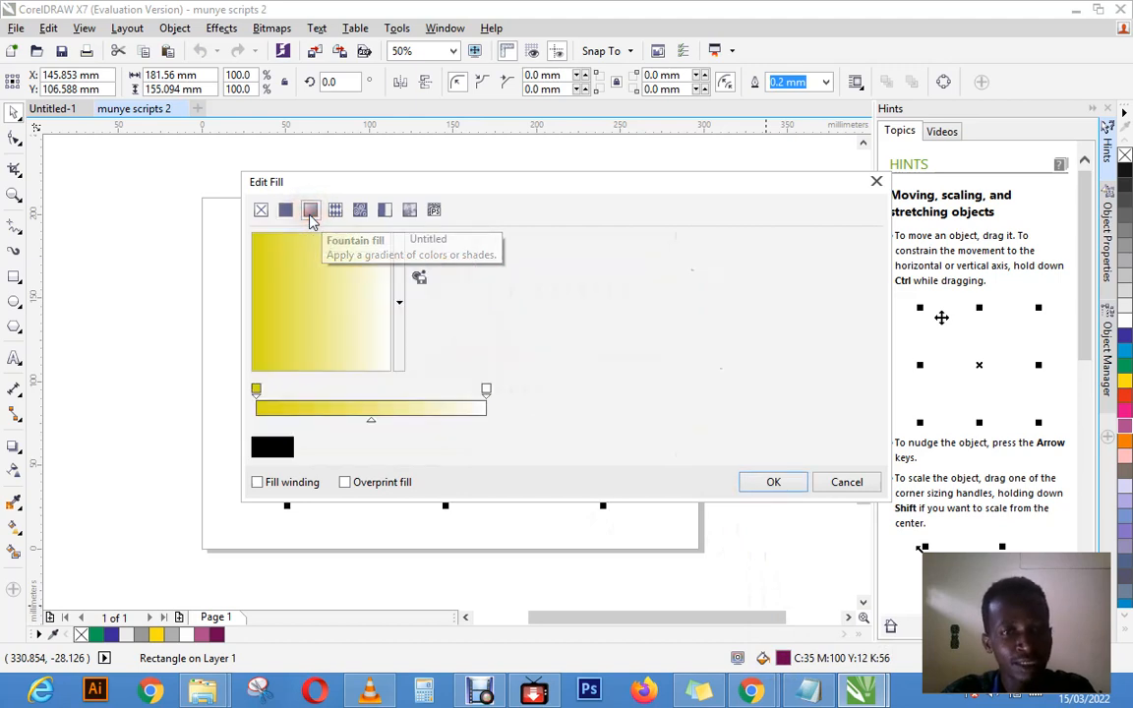
click(258, 390)
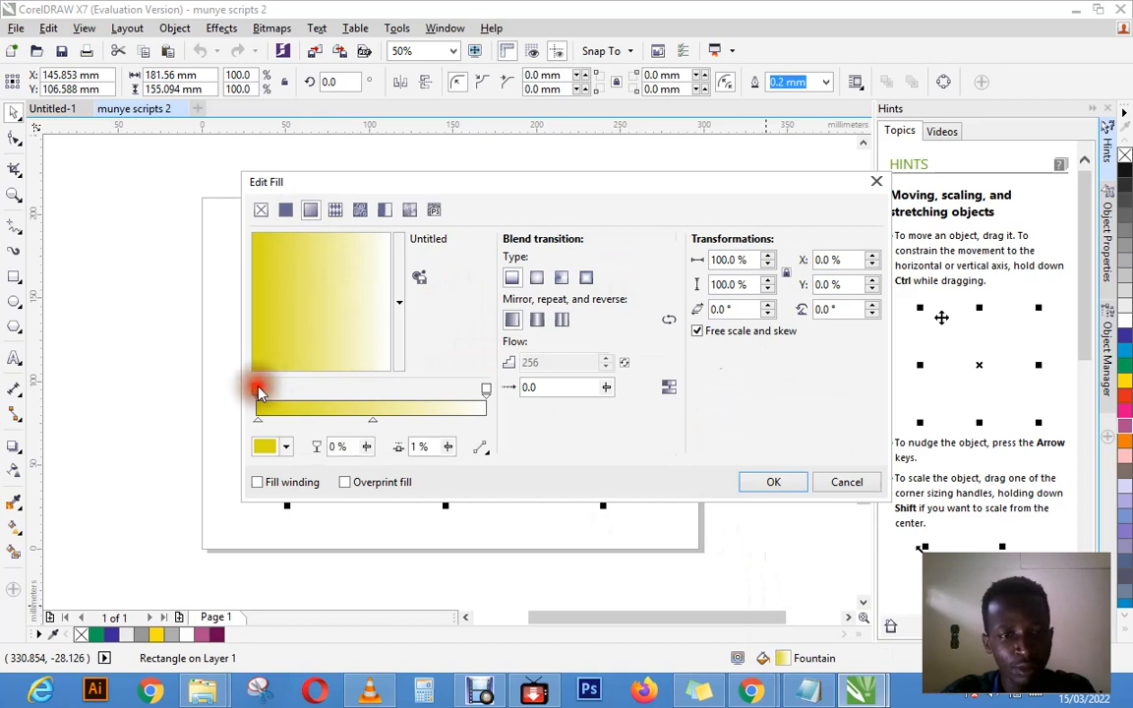
double_click(329, 391)
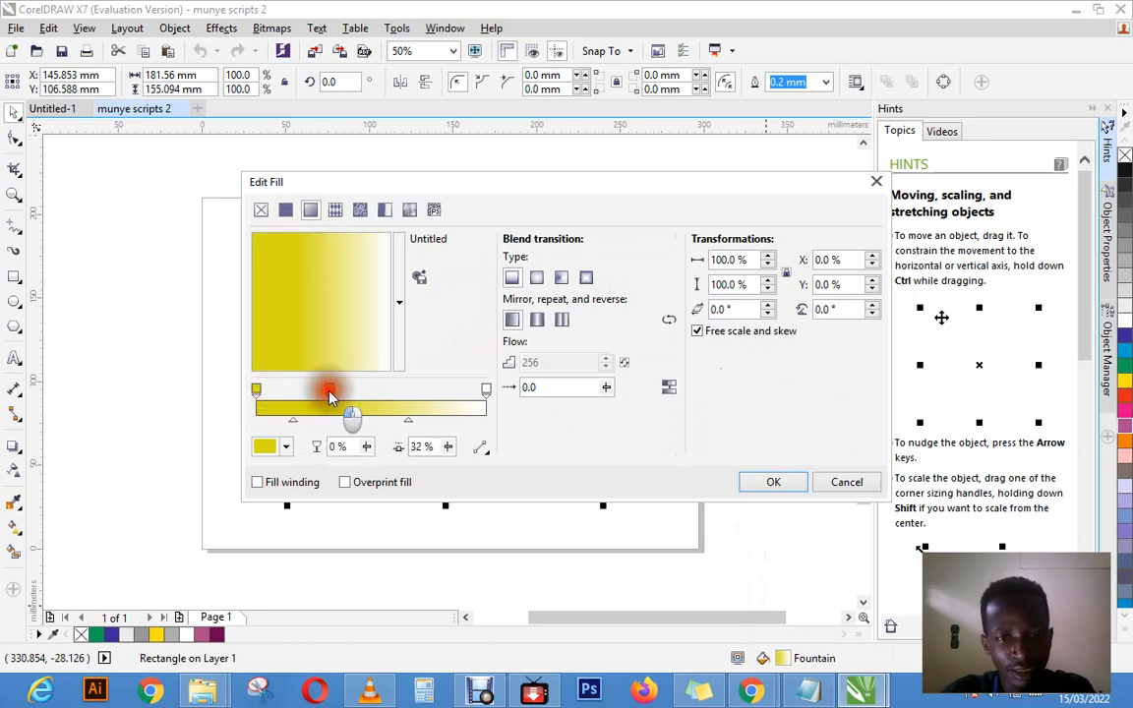
click(266, 447)
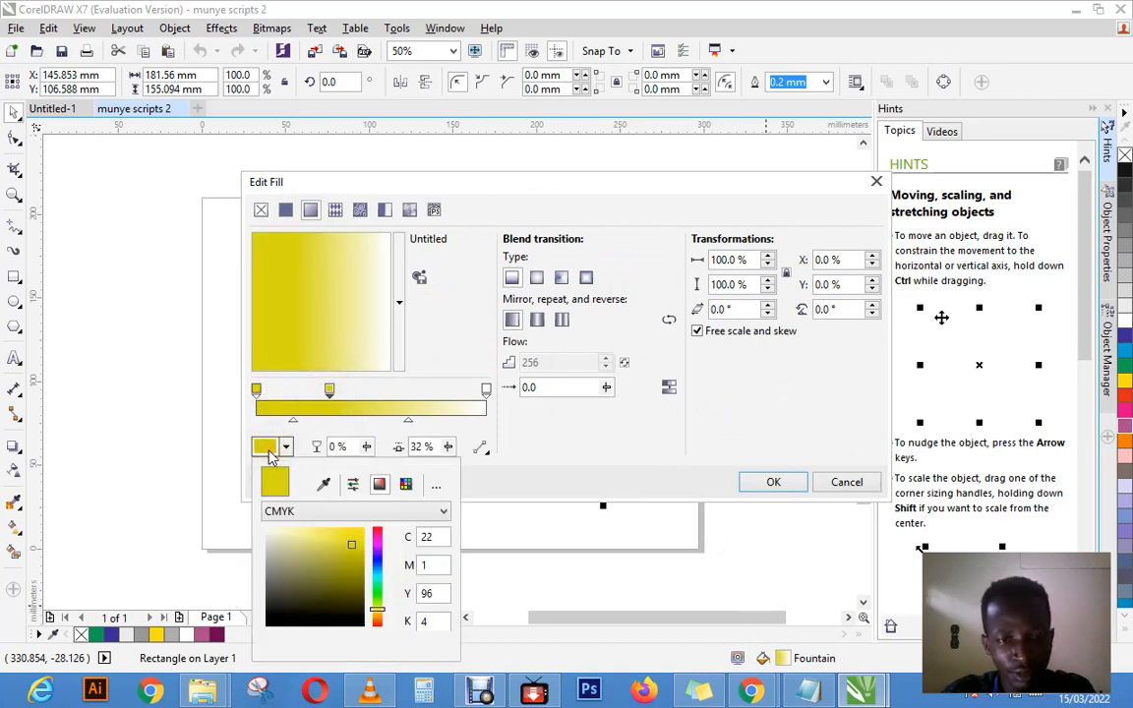
click(378, 566)
click(351, 562)
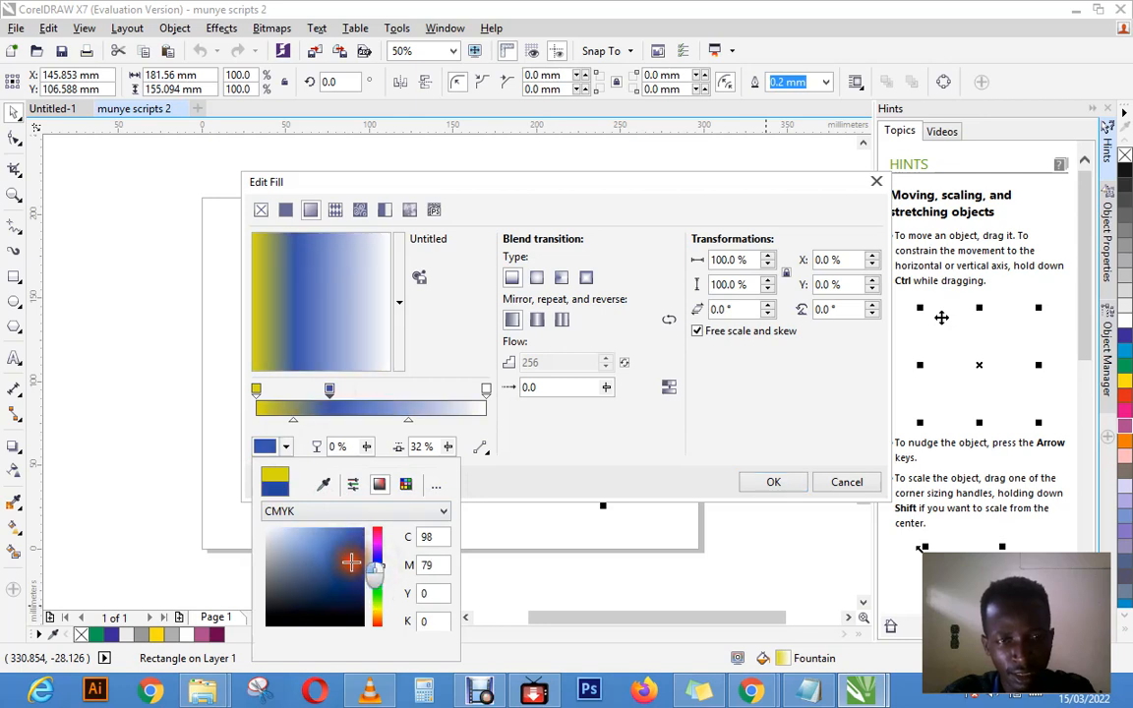
click(503, 458)
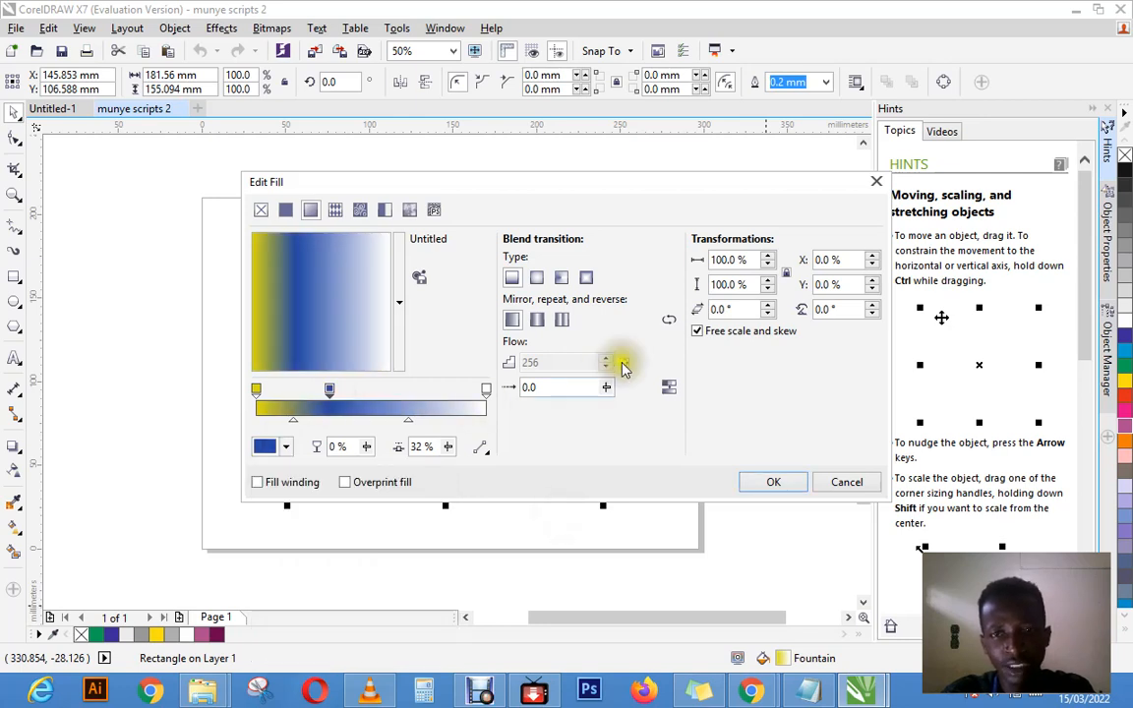
click(770, 481)
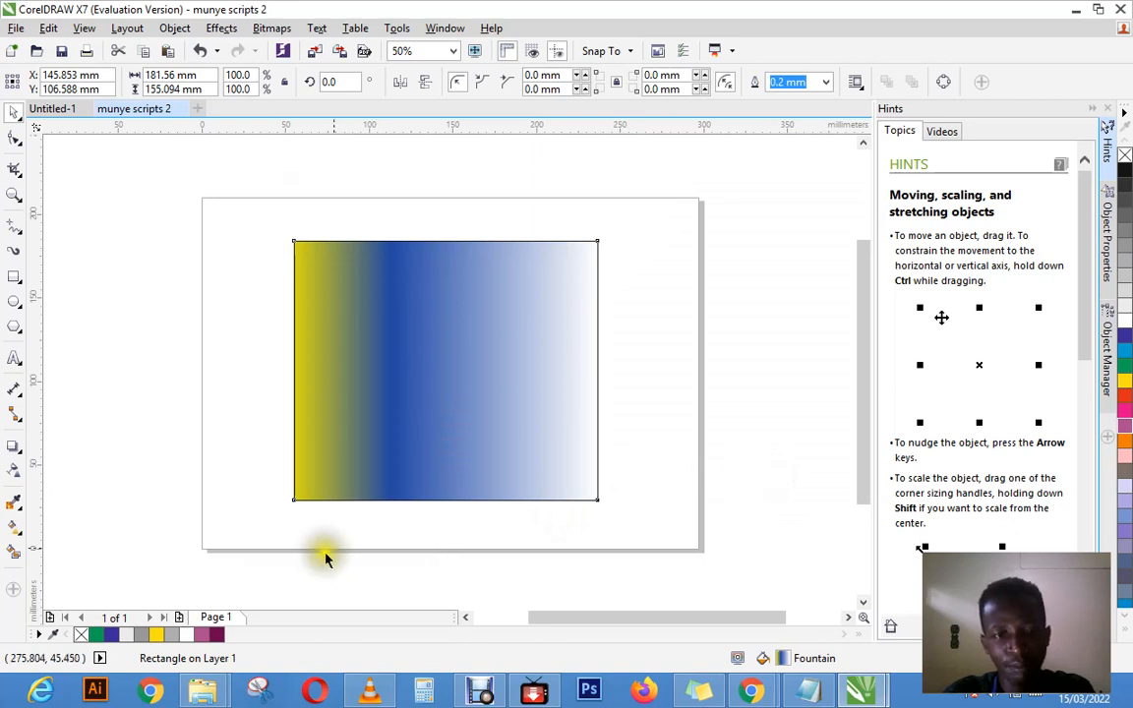
Step: Try yellow, custom violet (C95 M100 Y0 K0) and red fills on the rectangle, and settle on cyan (C100 M0 Y0 K0)
click(162, 637)
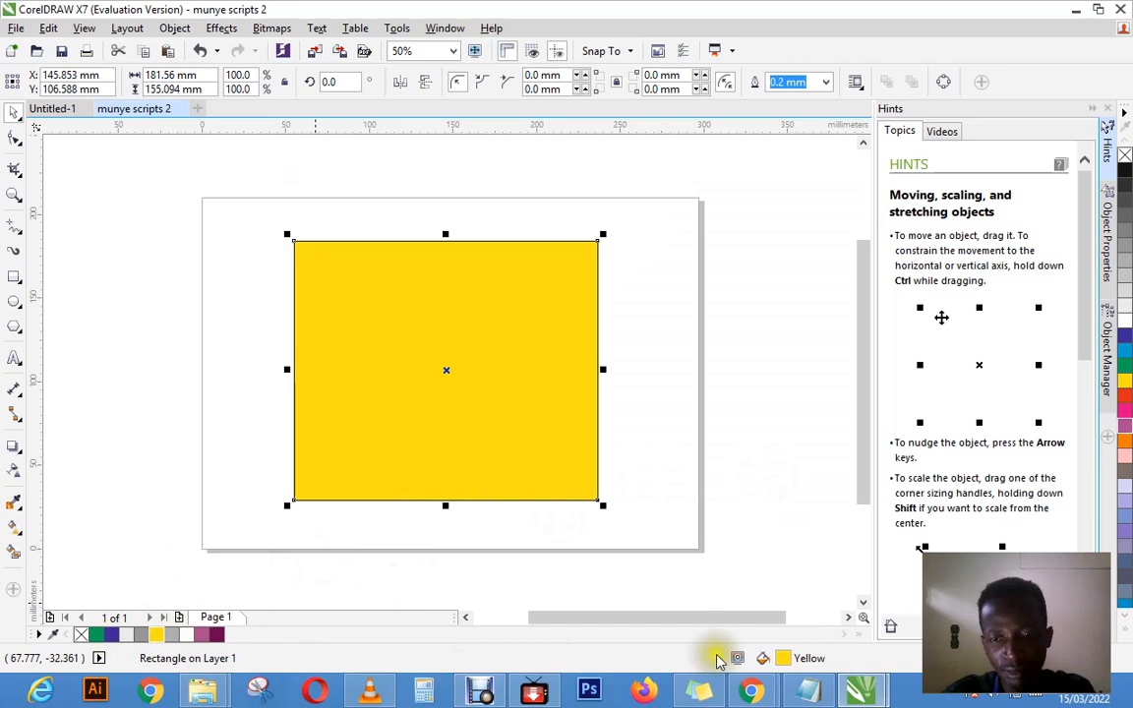
double_click(783, 663)
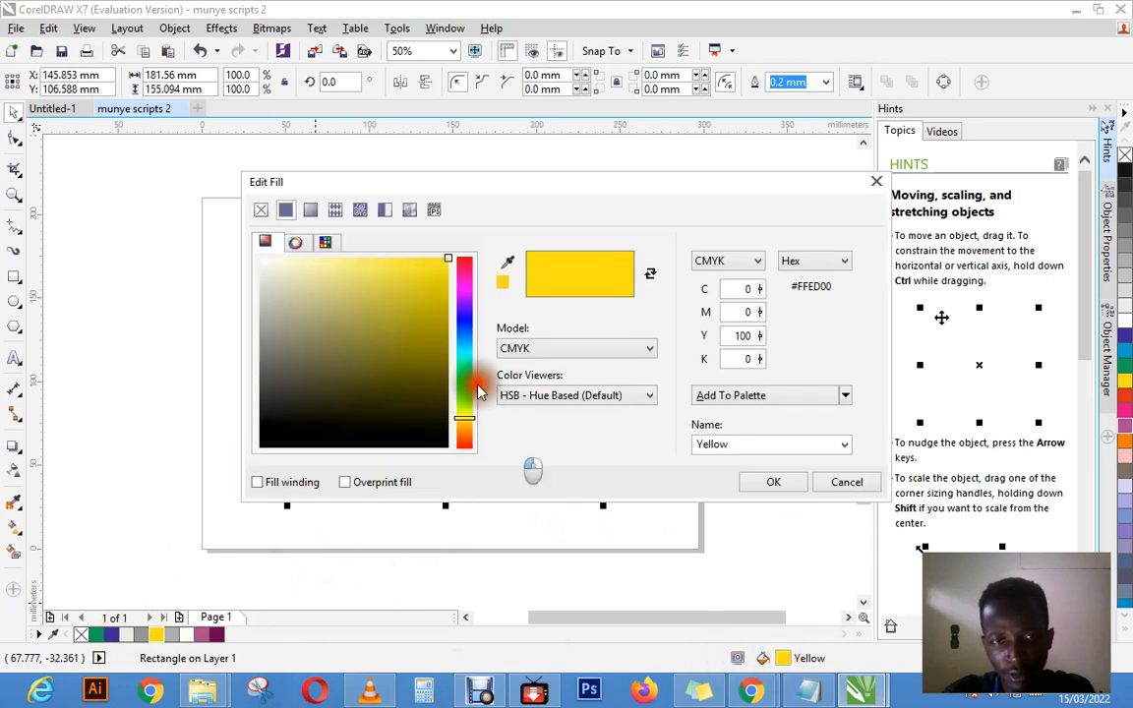
click(466, 328)
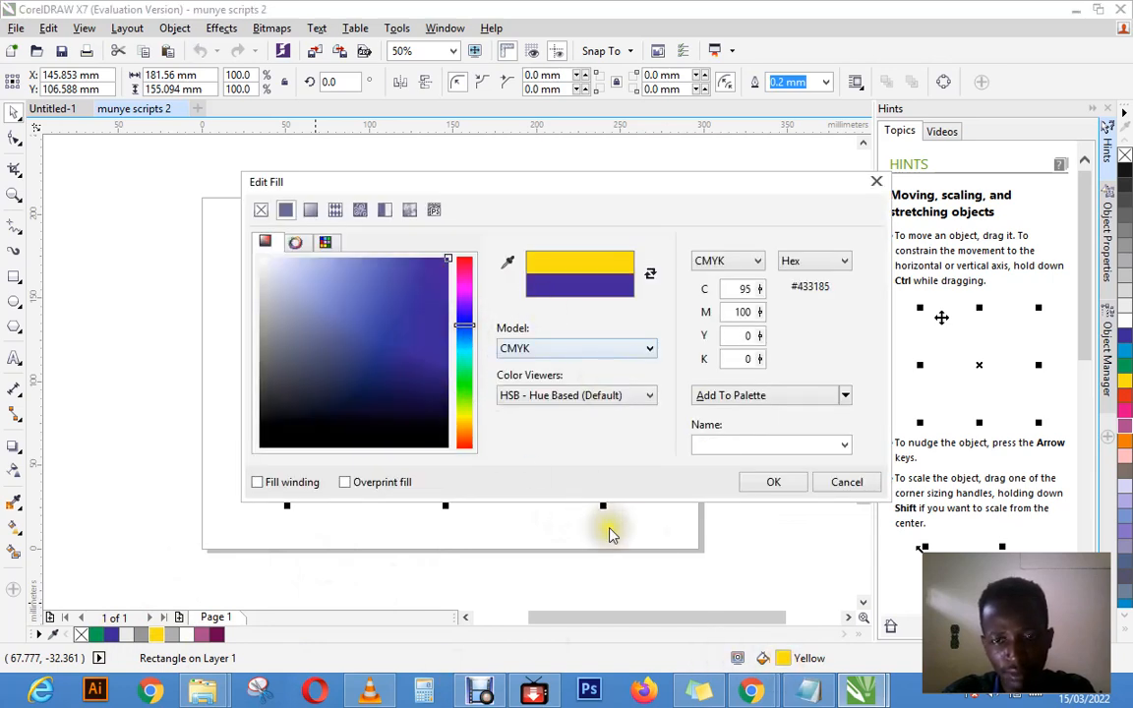
click(784, 485)
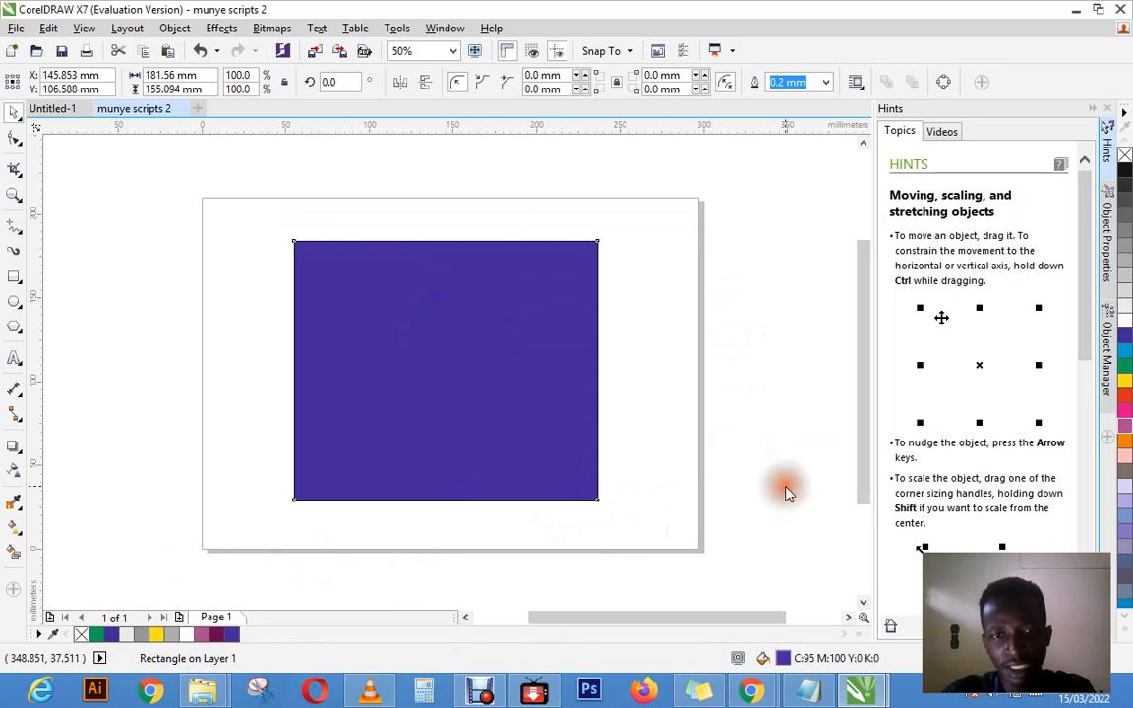
click(1126, 395)
click(1125, 352)
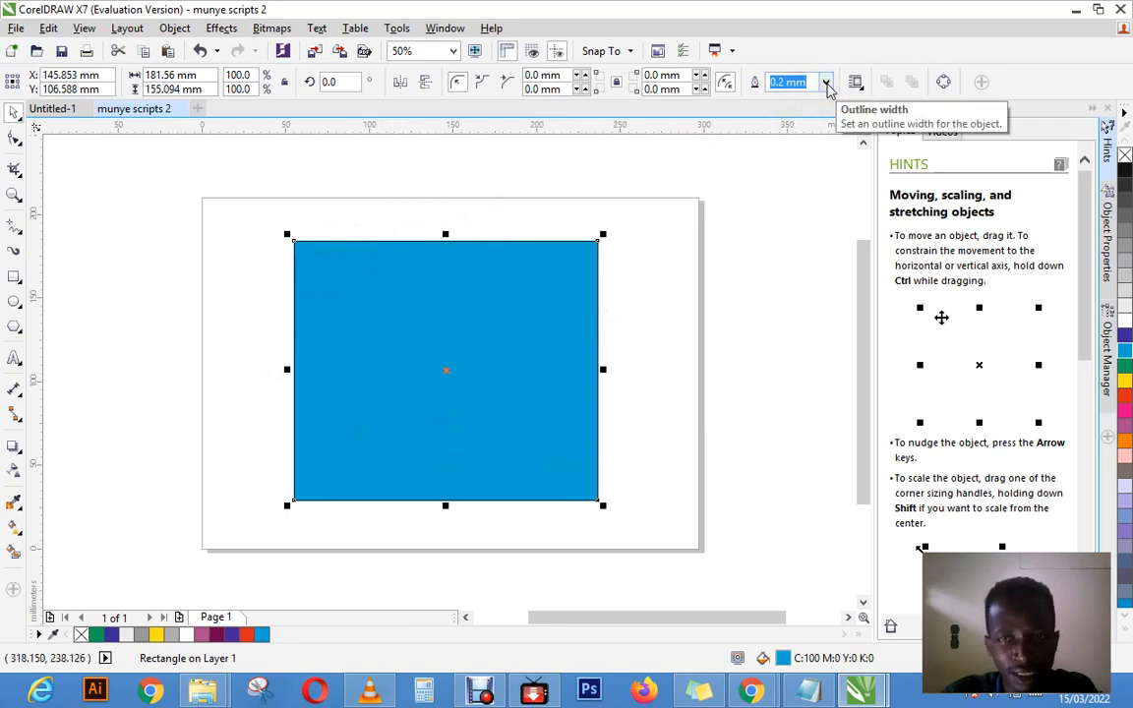
Step: Try outline widths of 3.0 mm and 10.0 mm on the rectangle, and settle on 15 mm
click(826, 82)
click(794, 246)
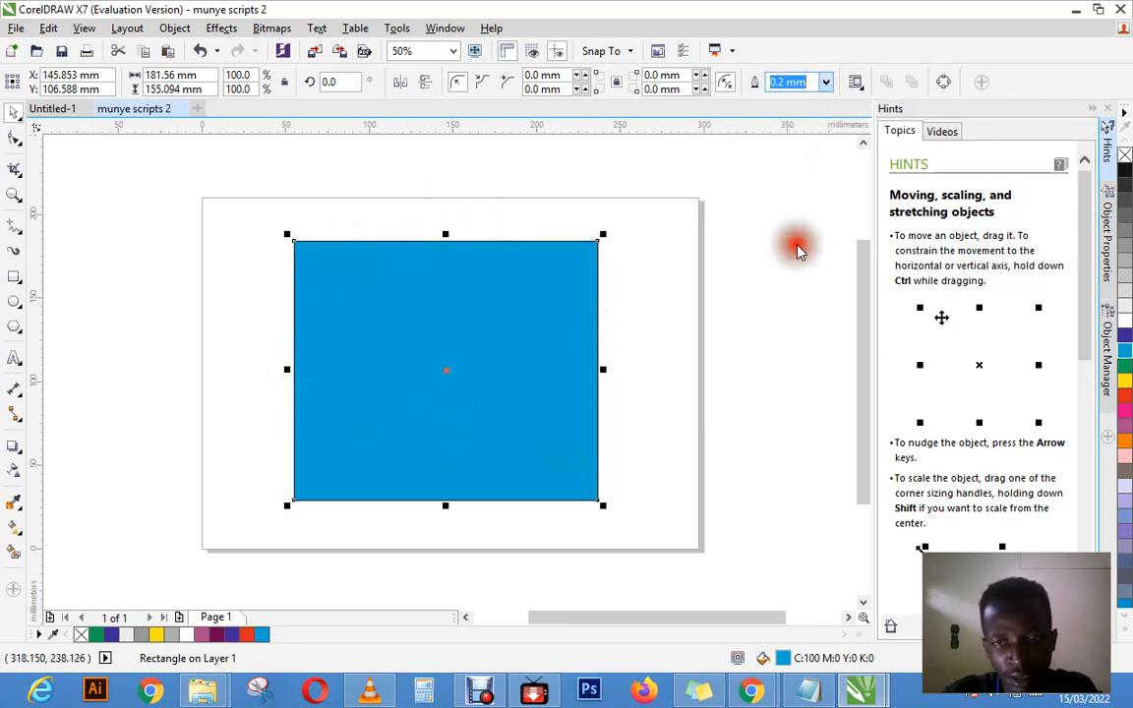
click(826, 82)
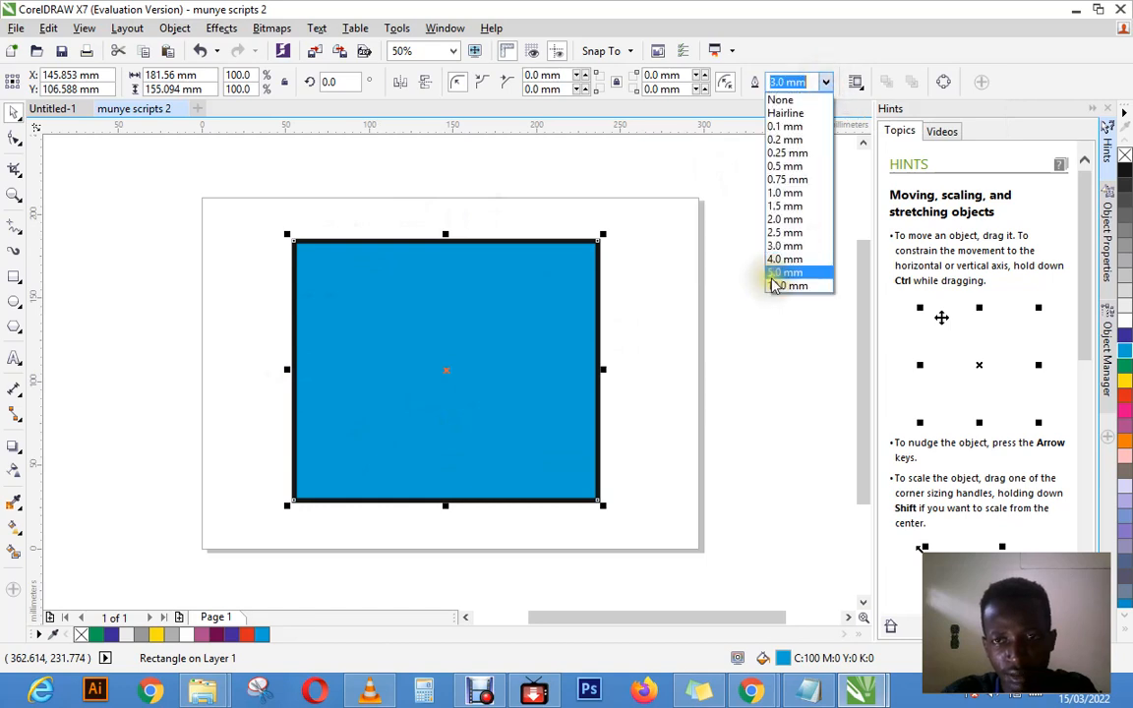
click(778, 285)
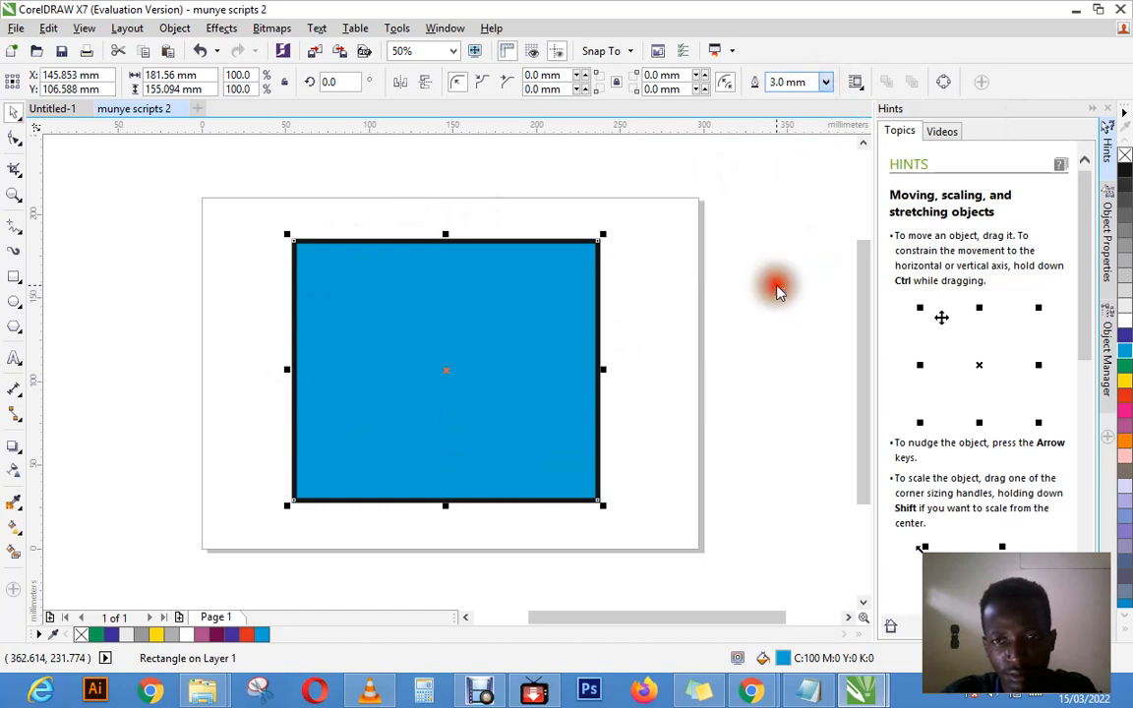
click(816, 83)
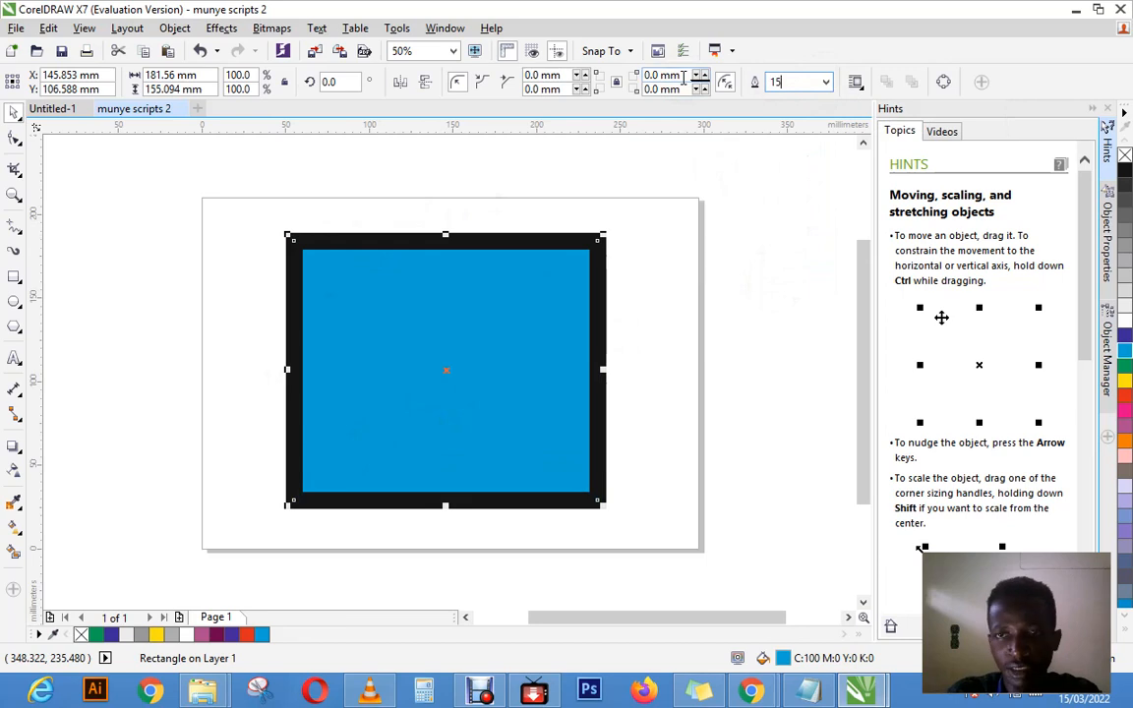
key(Return)
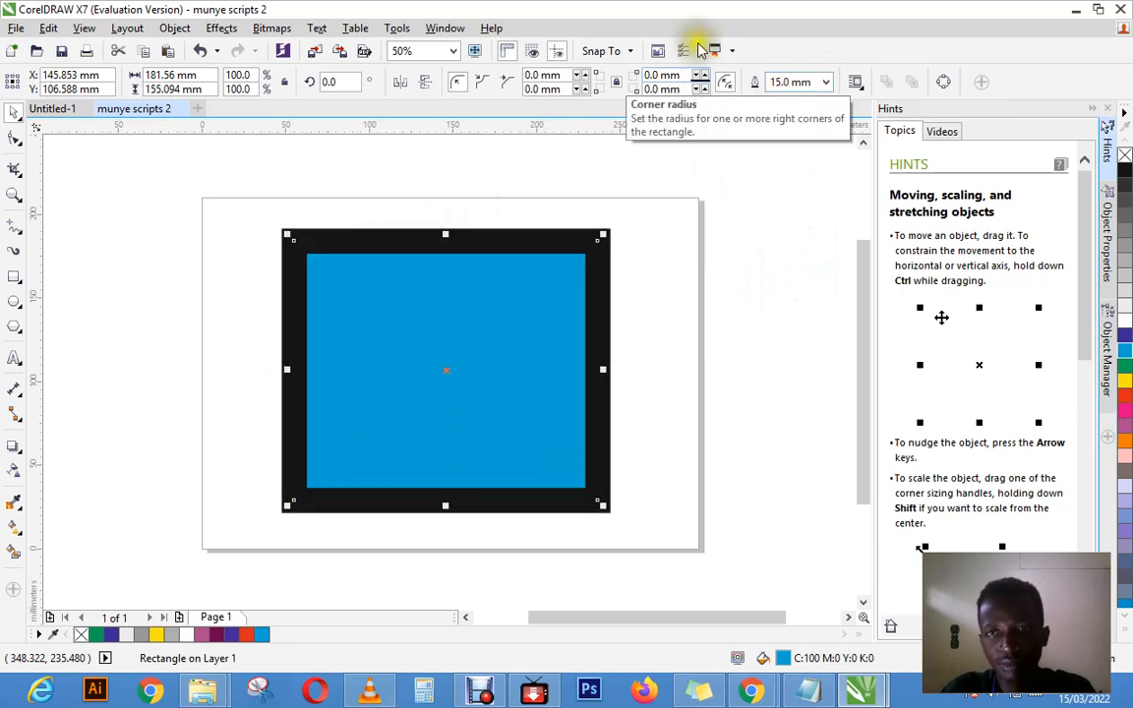
click(812, 82)
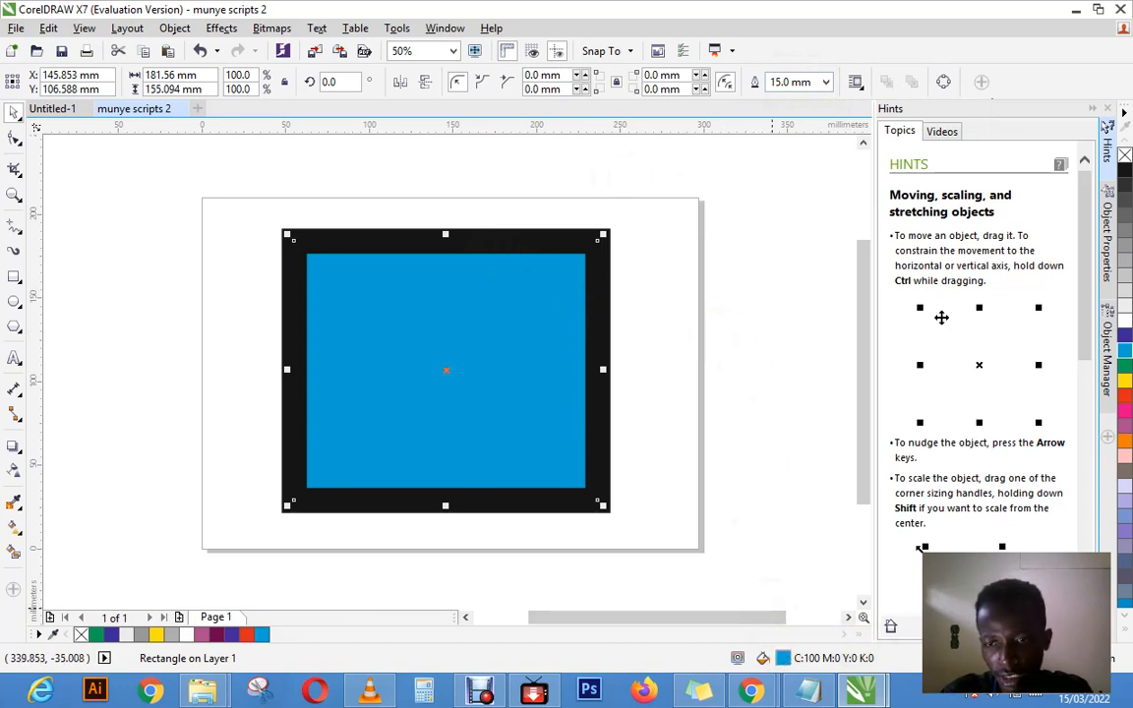
Step: Change the rectangle's outline colour to yellow in the Outline Pen settings
double_click(964, 657)
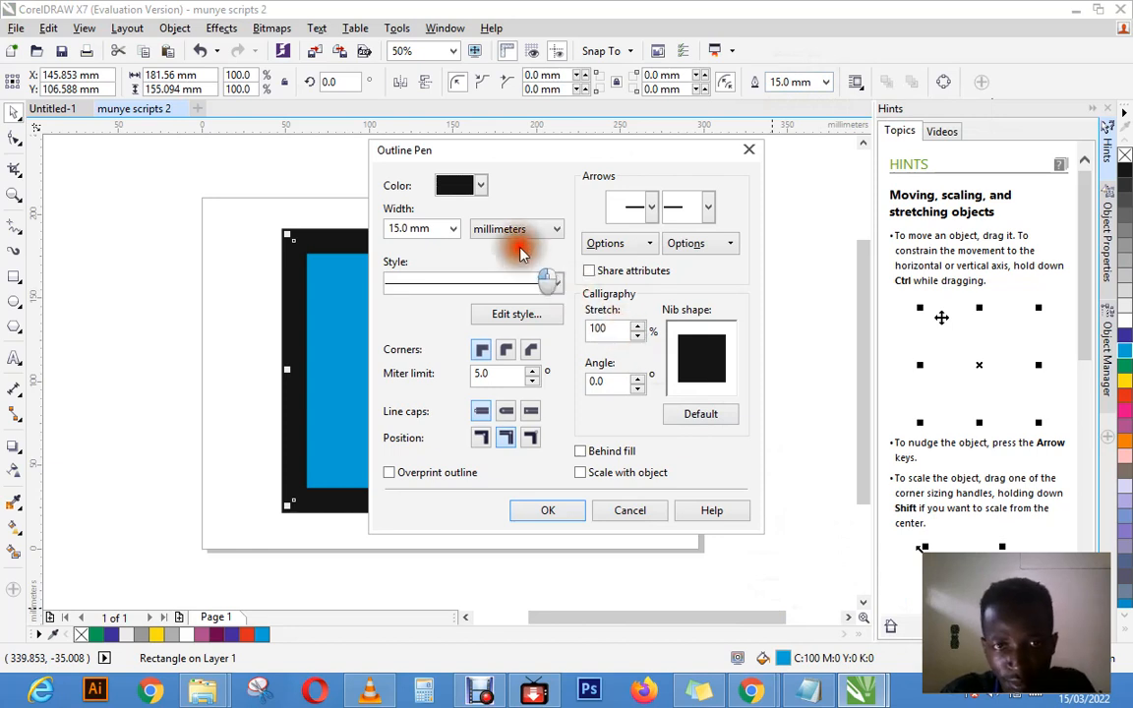
click(480, 185)
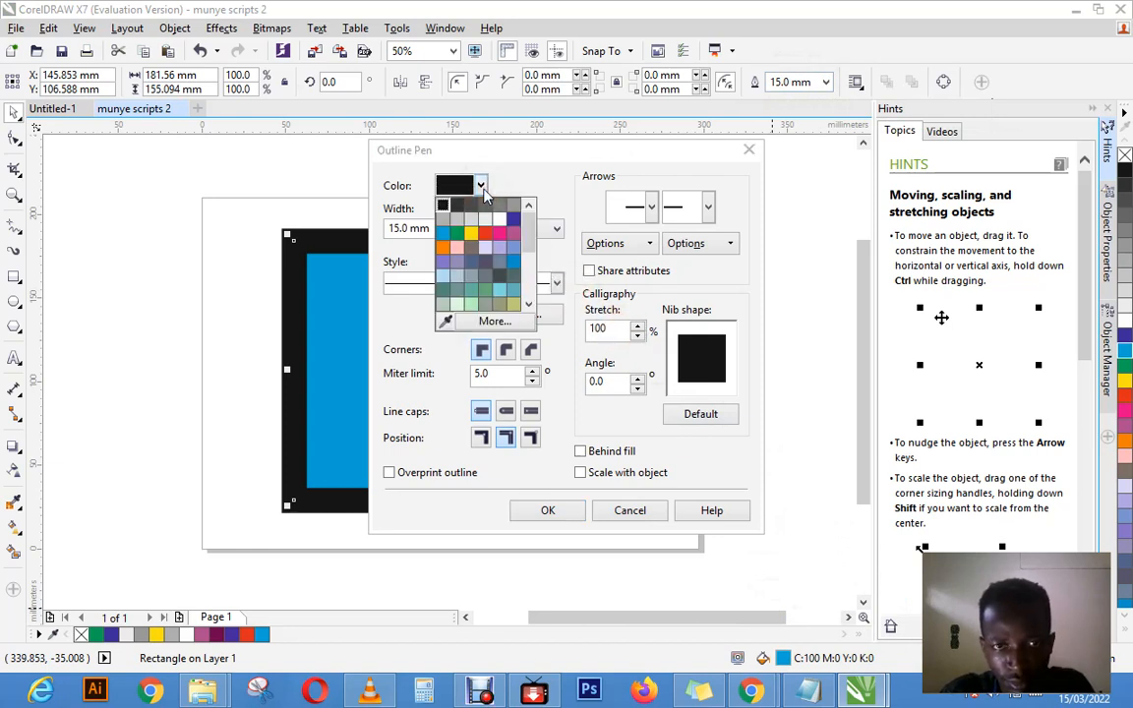
click(476, 232)
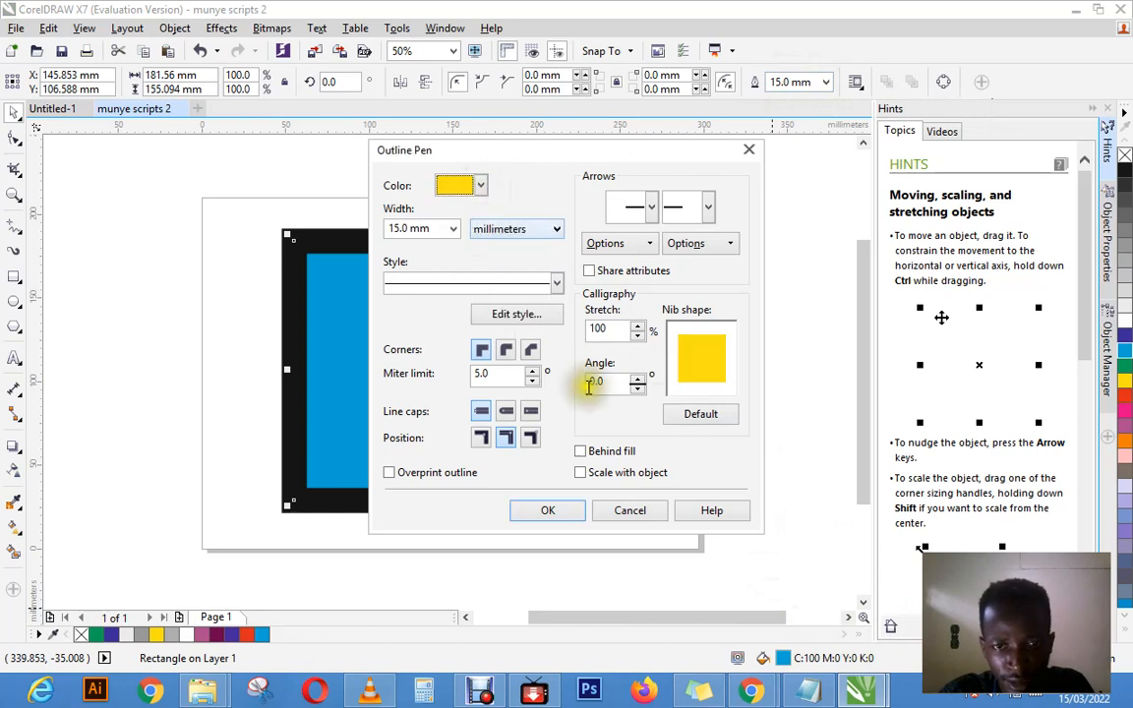
click(568, 517)
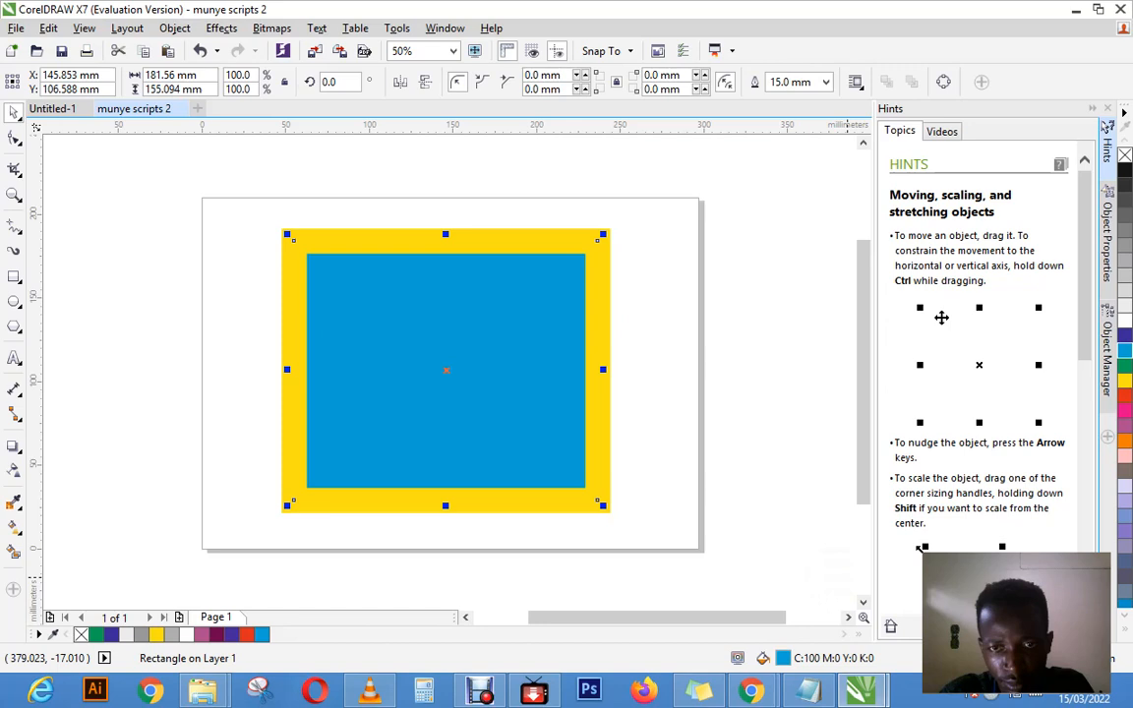
Step: Set the rectangle's outline width to 0.25 mm in the Outline Pen settings, keeping millimeters as the unit
key(F12)
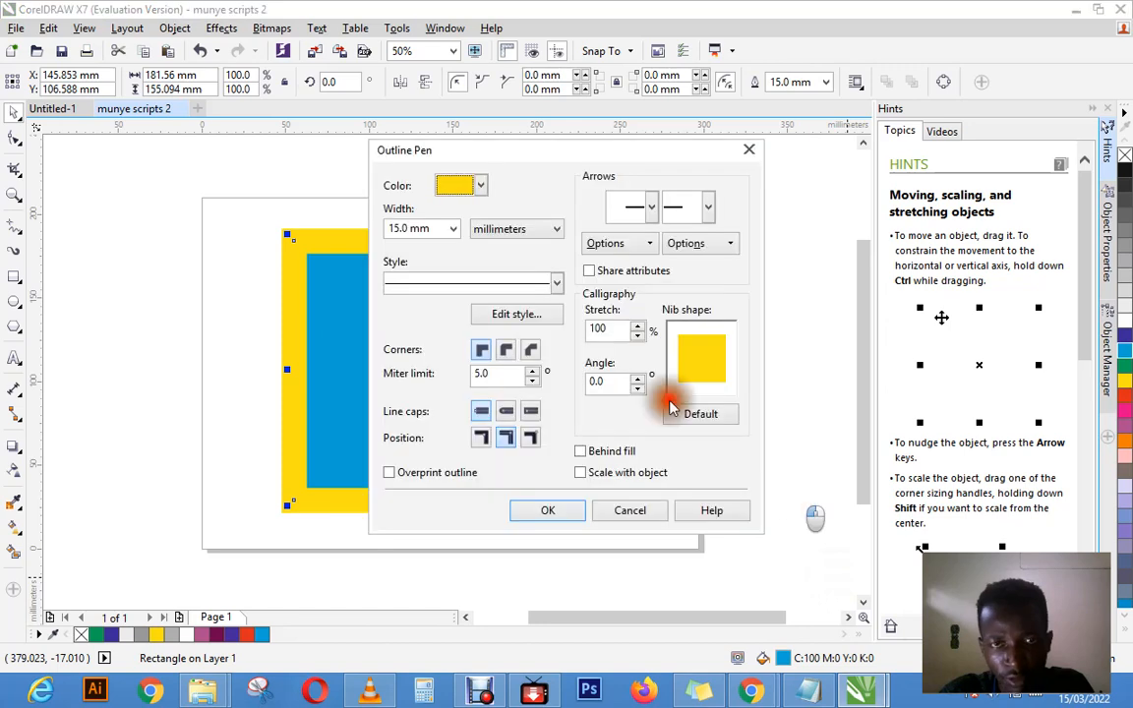
click(502, 232)
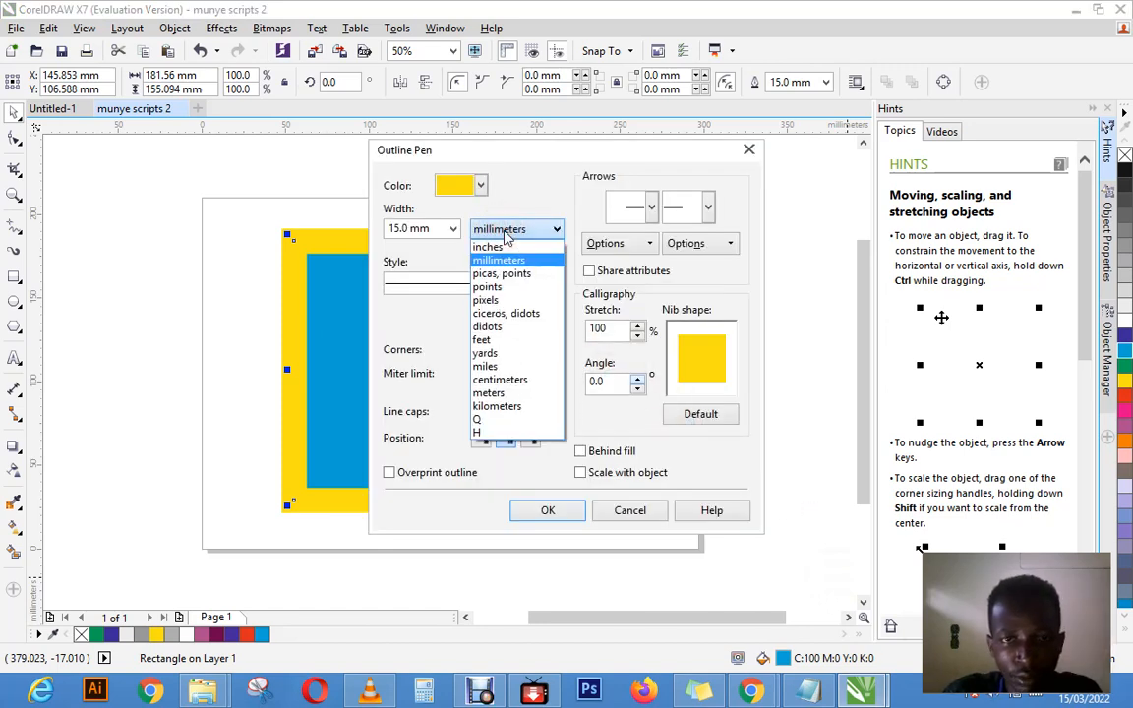
click(456, 228)
click(455, 228)
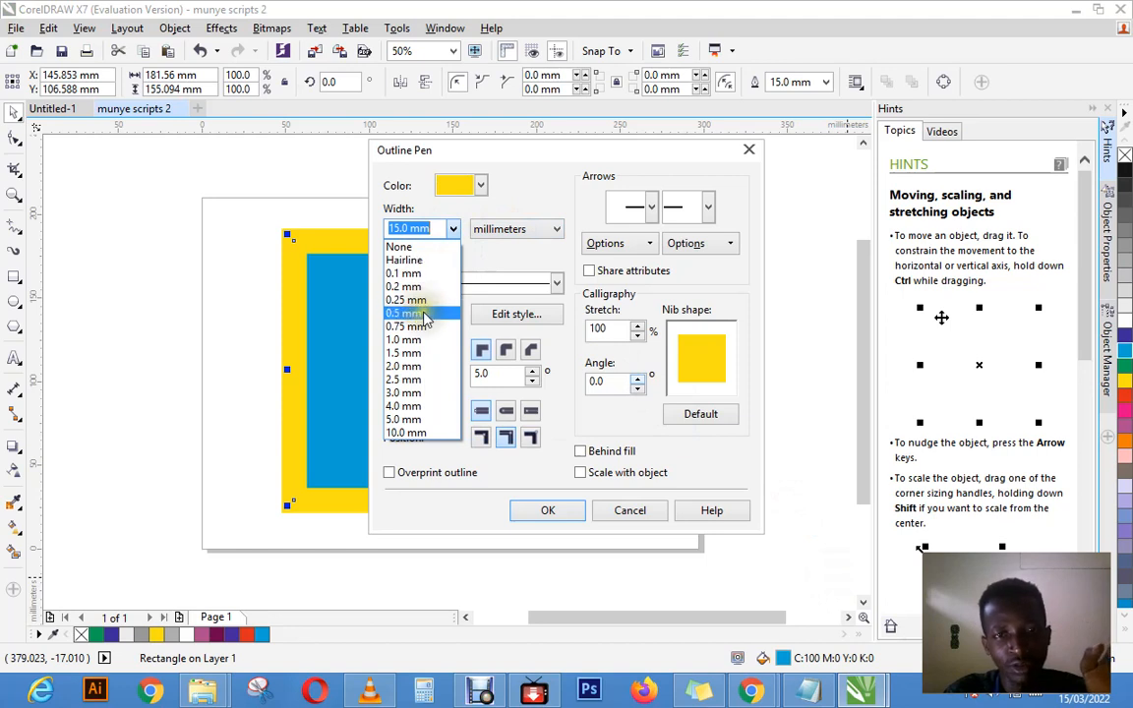
click(417, 299)
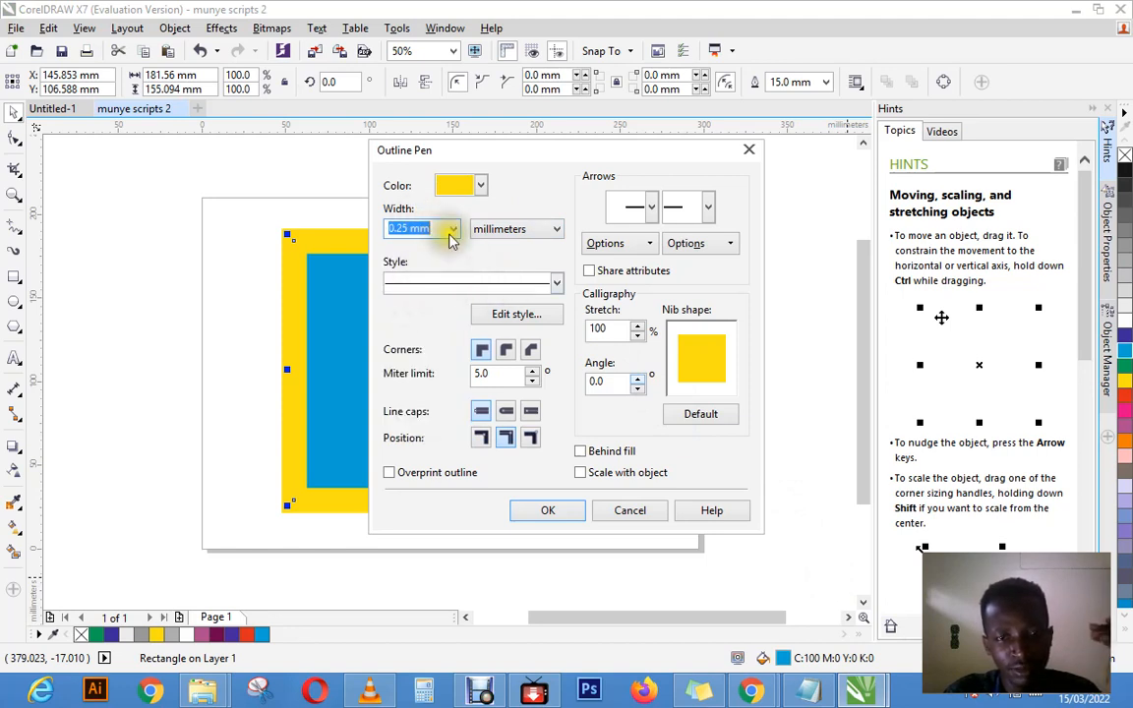
click(547, 519)
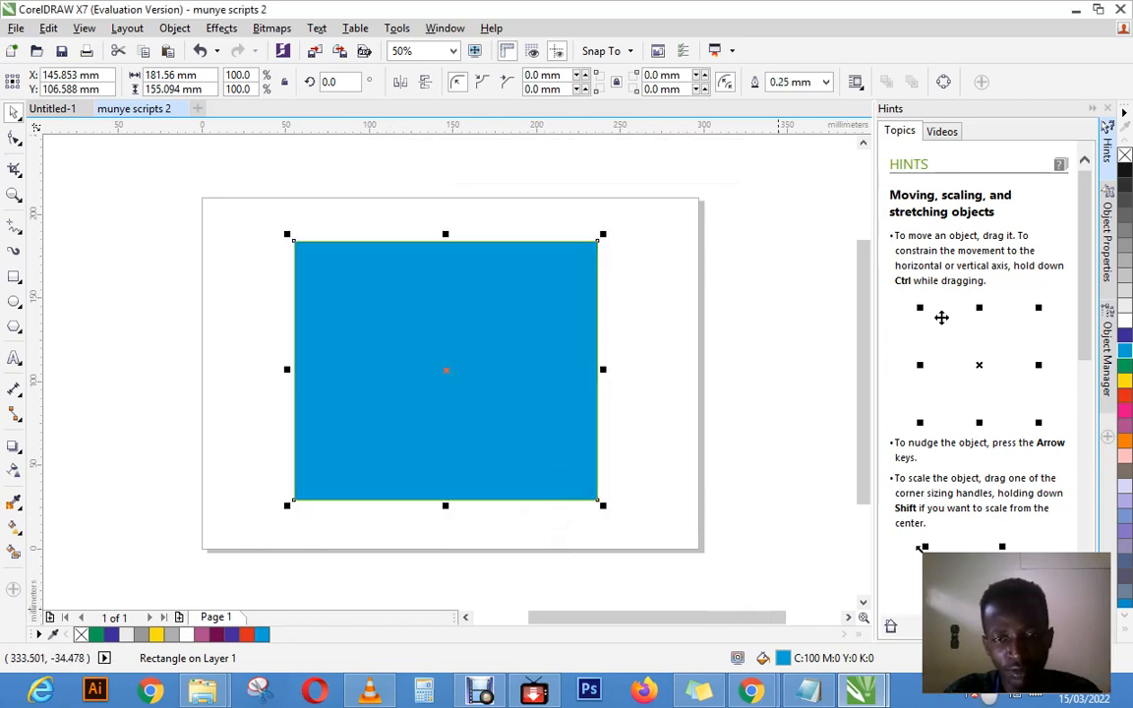
Step: Remove the rectangle's outline by setting its width to None in the Outline Pen settings
double_click(951, 658)
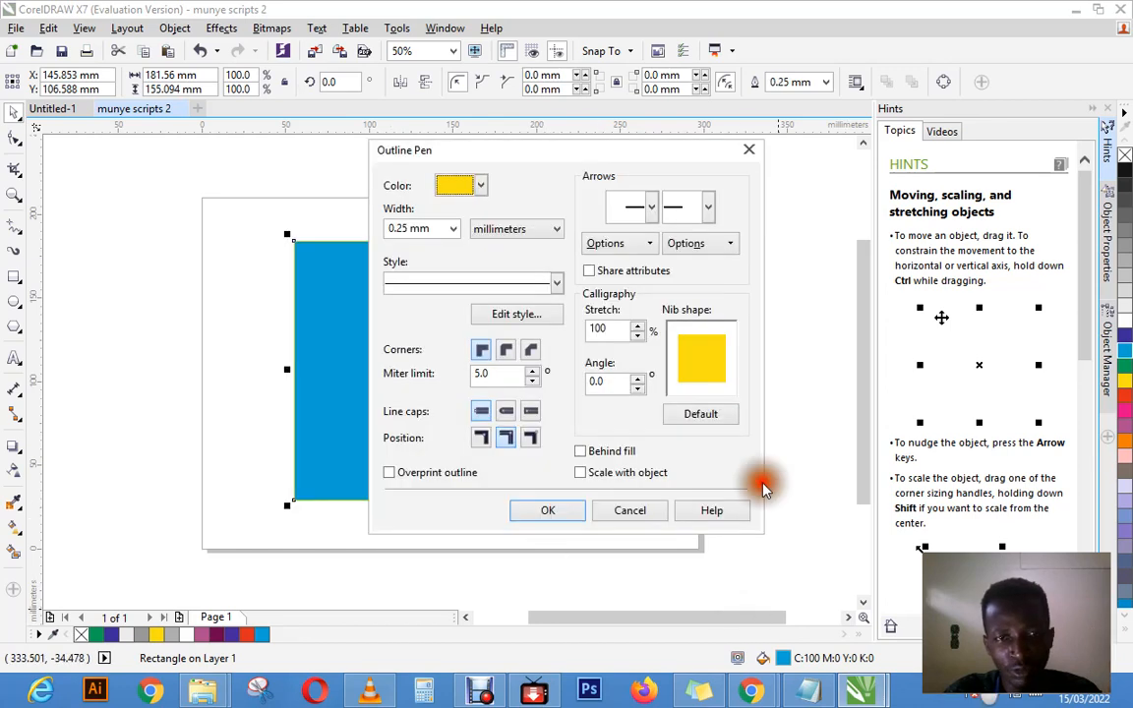
click(456, 228)
click(404, 245)
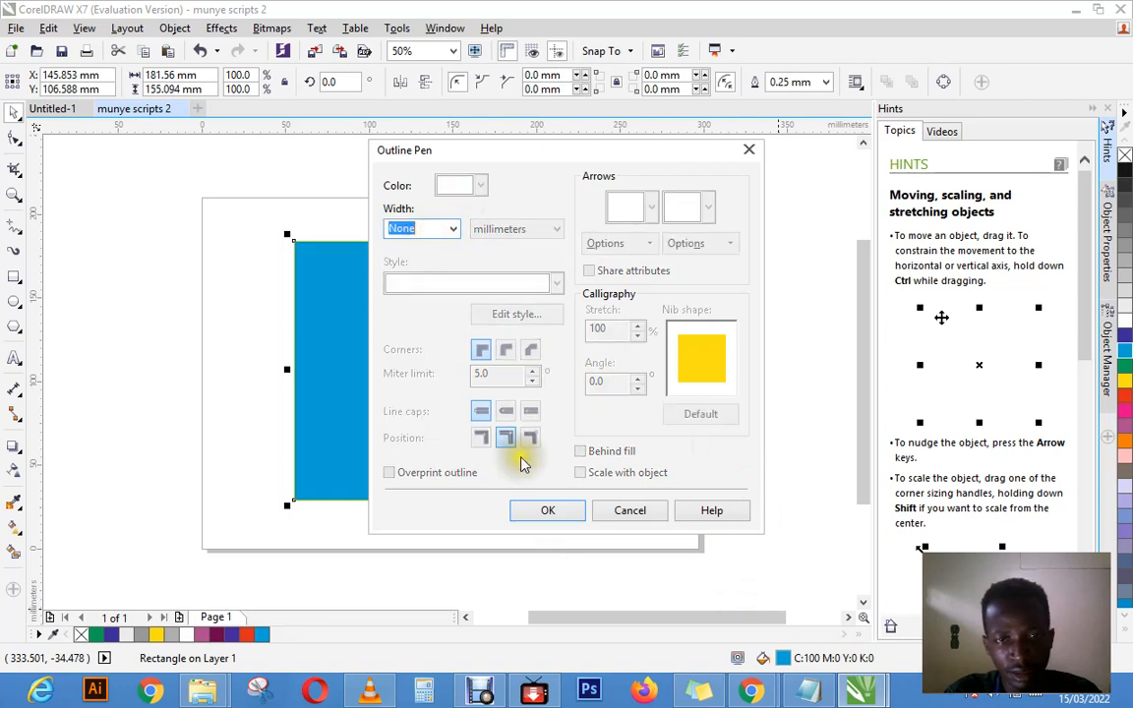
click(539, 509)
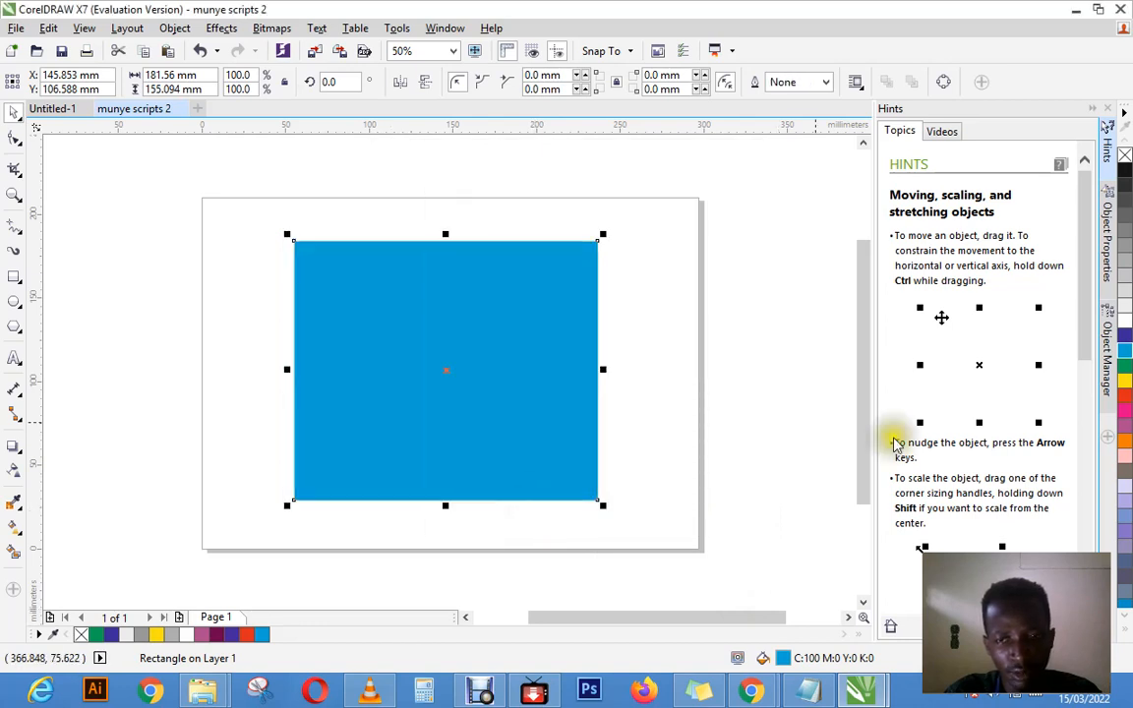
Step: Try a 2.5 mm outline width on the rectangle, and settle on 10.0 mm
click(825, 82)
click(794, 230)
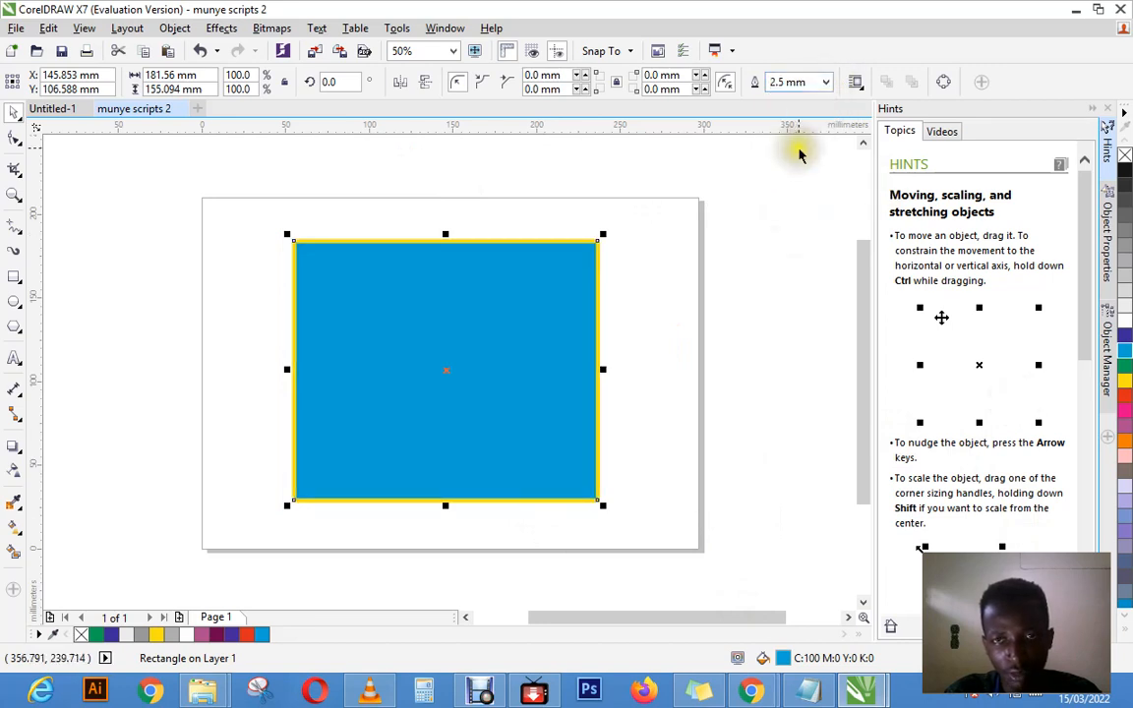
click(825, 82)
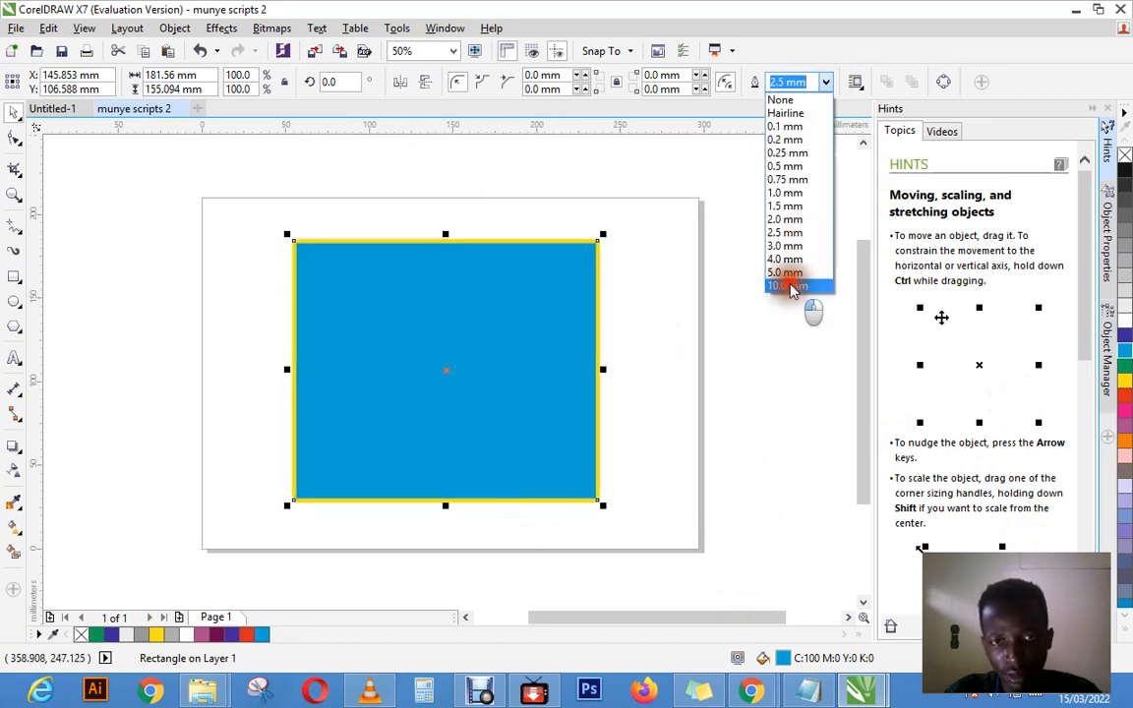
click(793, 286)
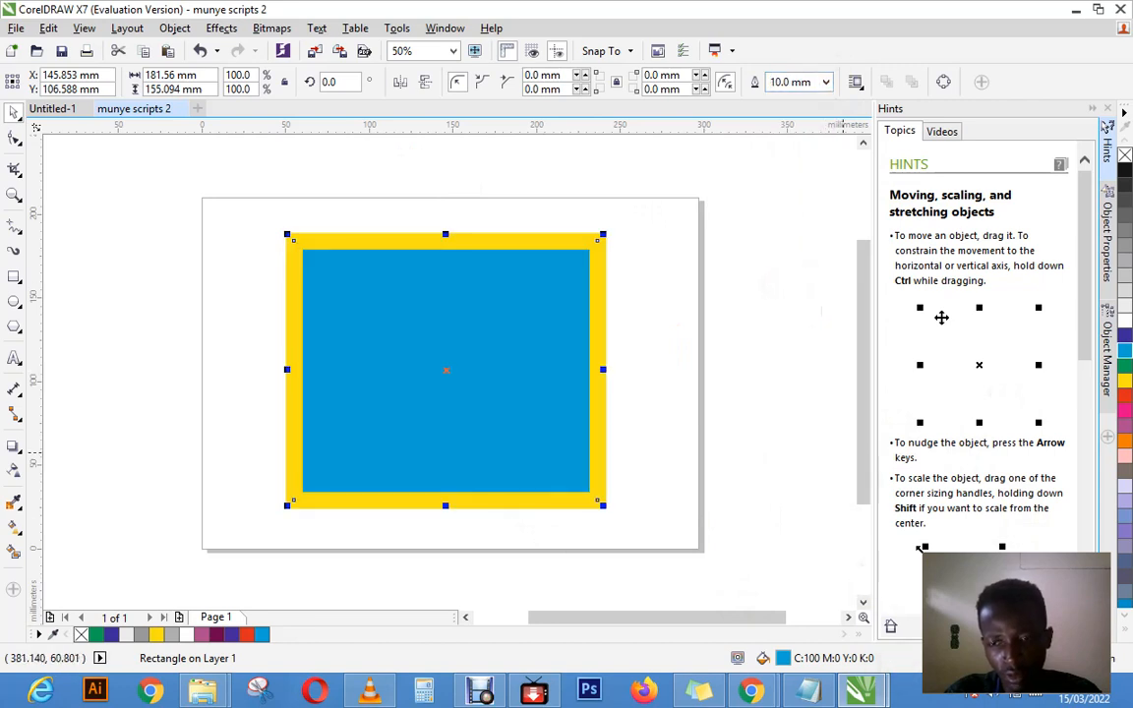
Step: Choose a dash-dot line style for the rectangle's outline in the Outline Pen settings, leaving Overprint outline off
key(F12)
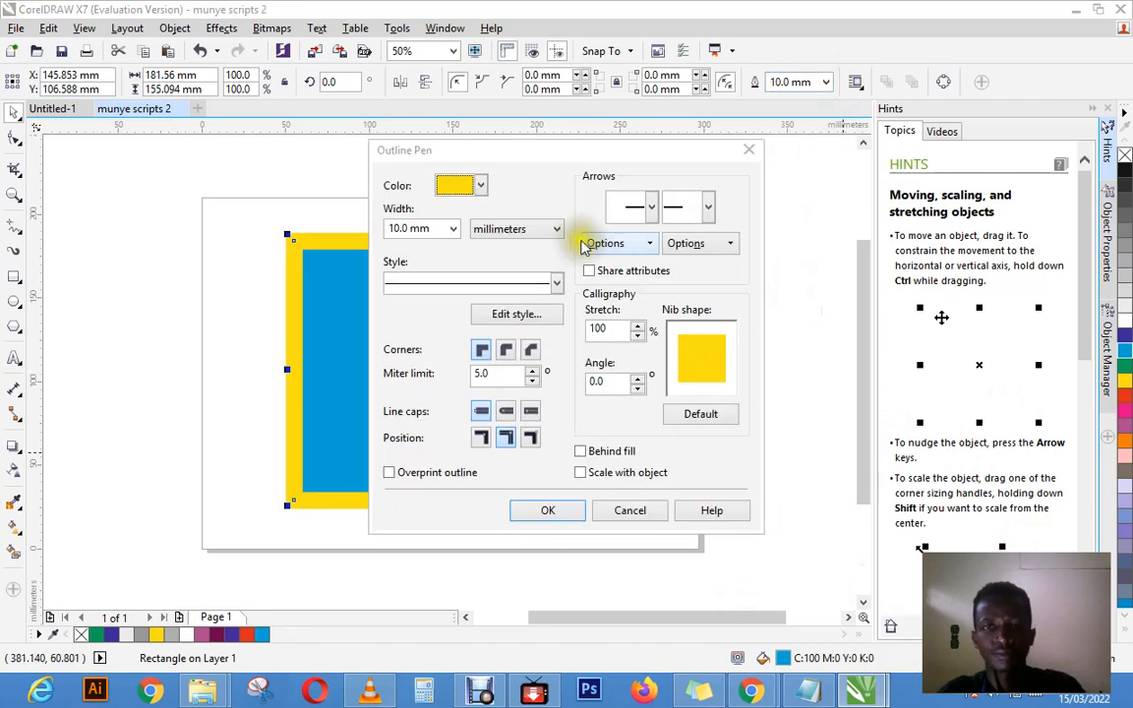
drag(526, 148, 551, 178)
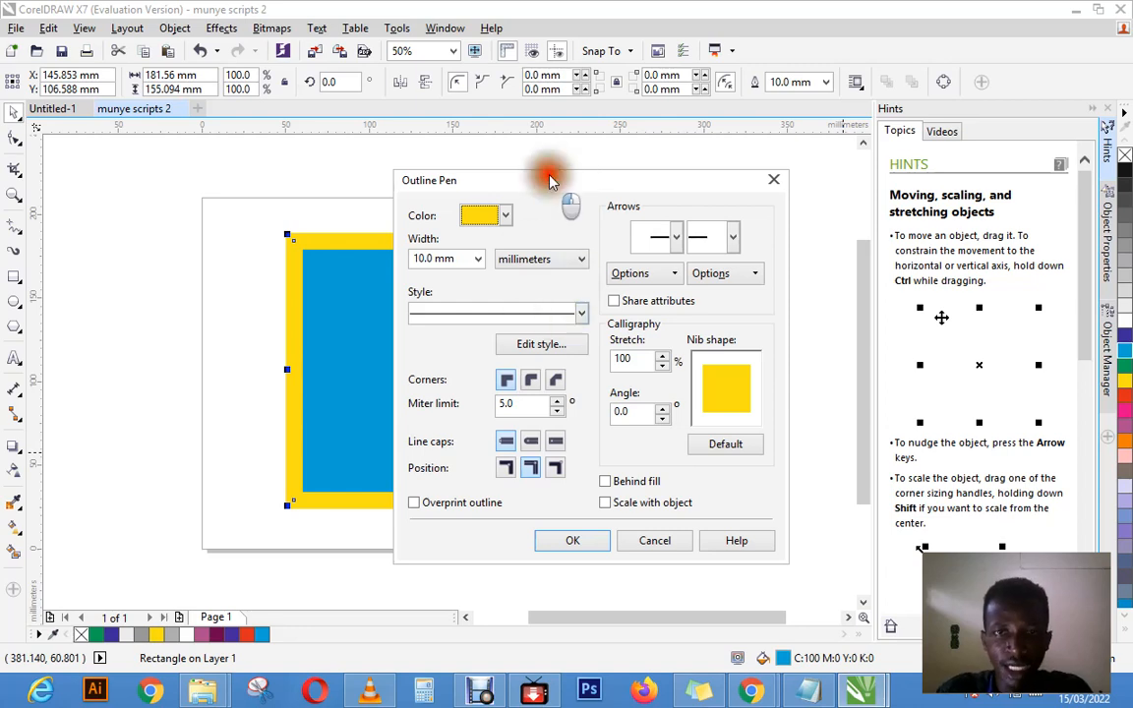
drag(551, 180, 662, 184)
click(691, 315)
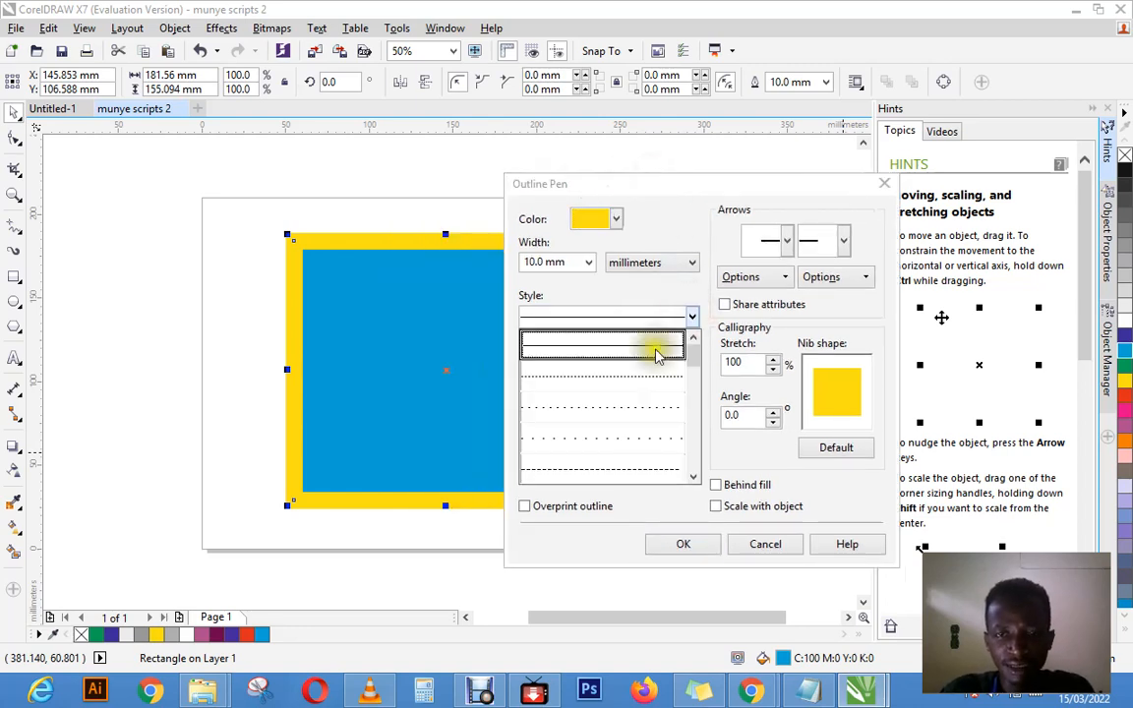
click(693, 317)
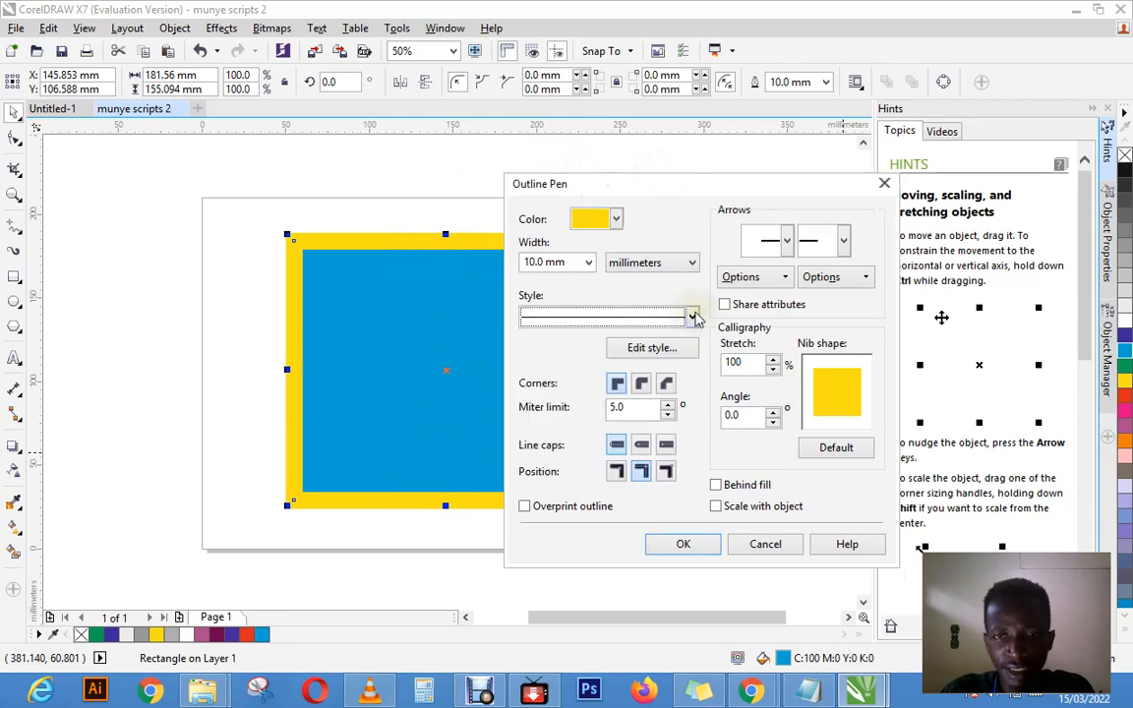
click(693, 317)
drag(694, 344, 690, 411)
click(645, 375)
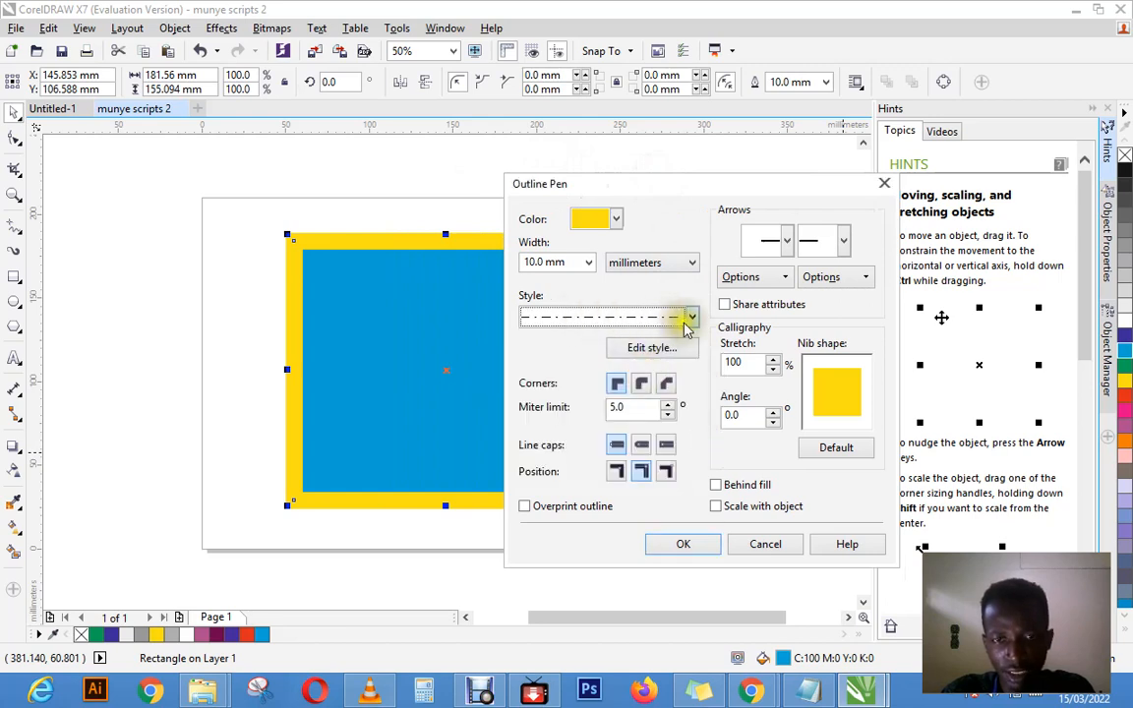
click(539, 508)
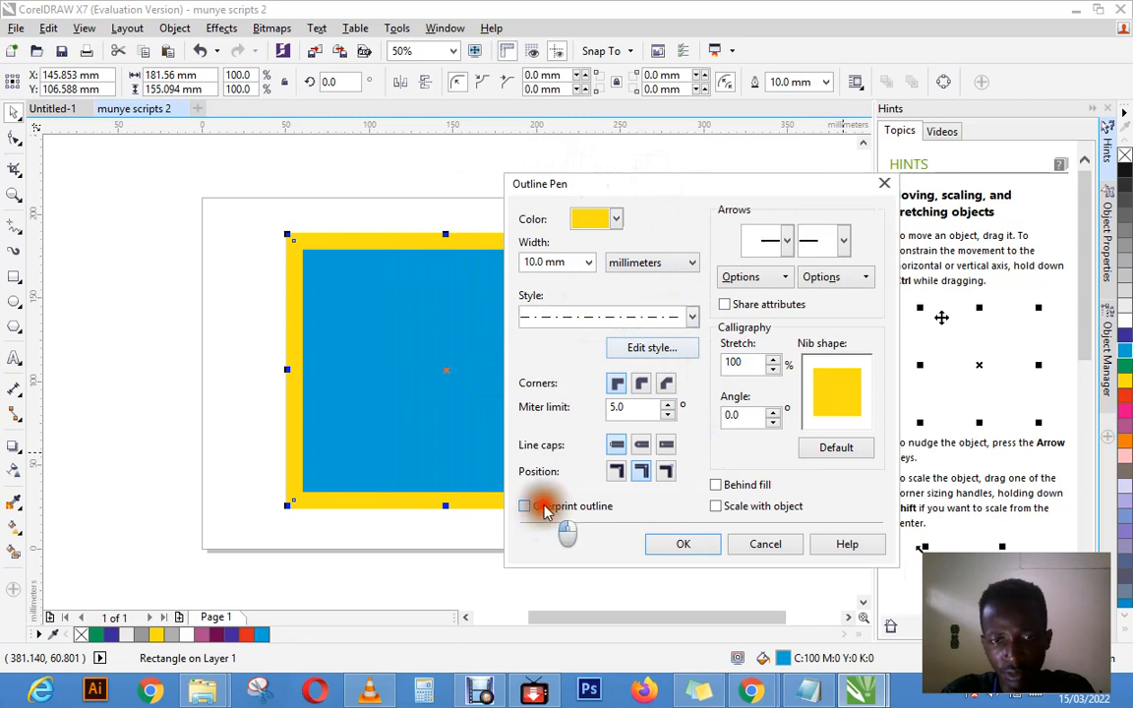
click(542, 507)
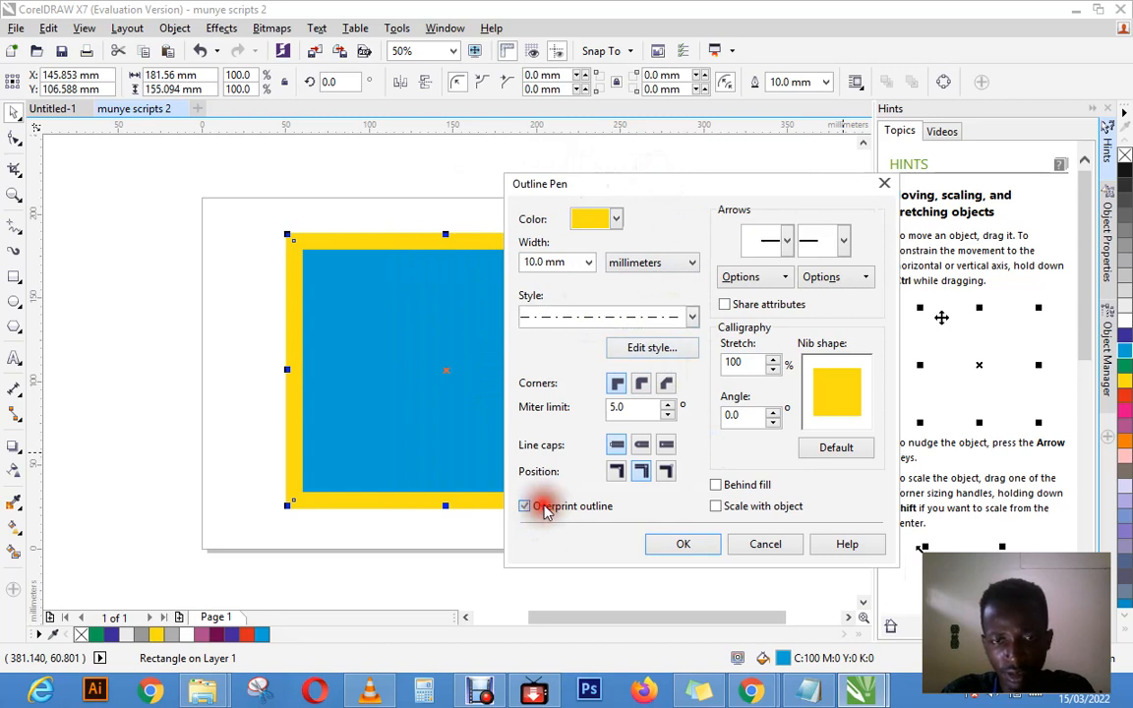
Step: Change the outline width unit to centimeters and choose a width of 0.075 cm
click(691, 262)
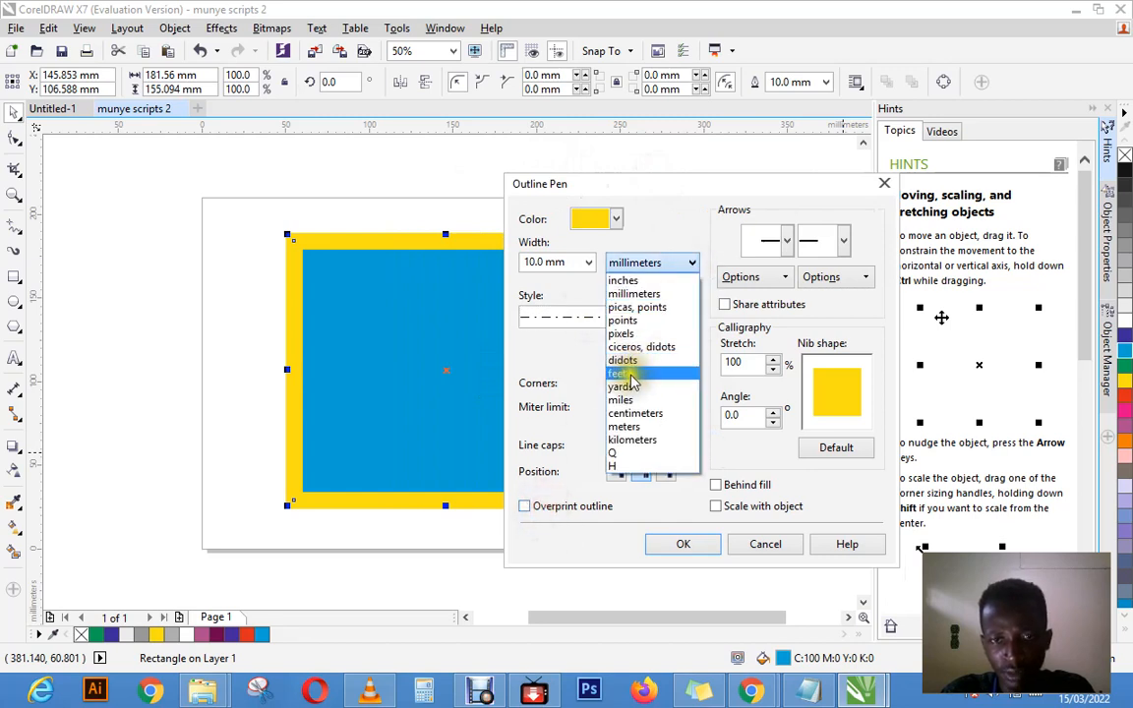
click(569, 365)
click(658, 264)
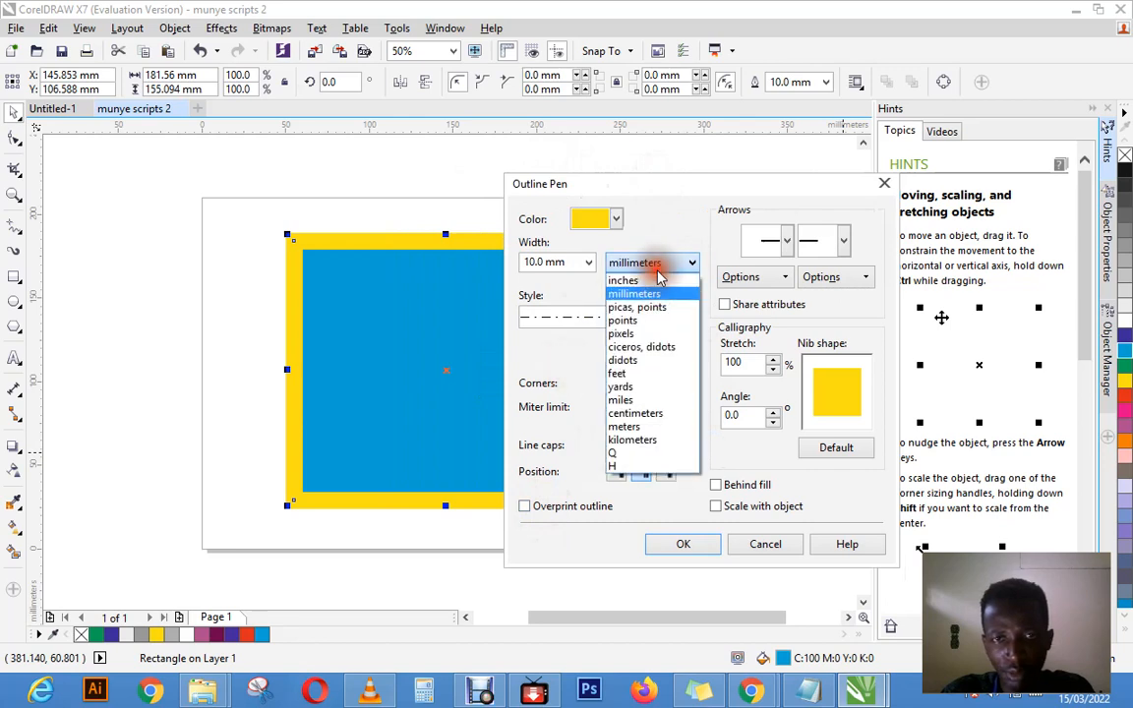
click(641, 412)
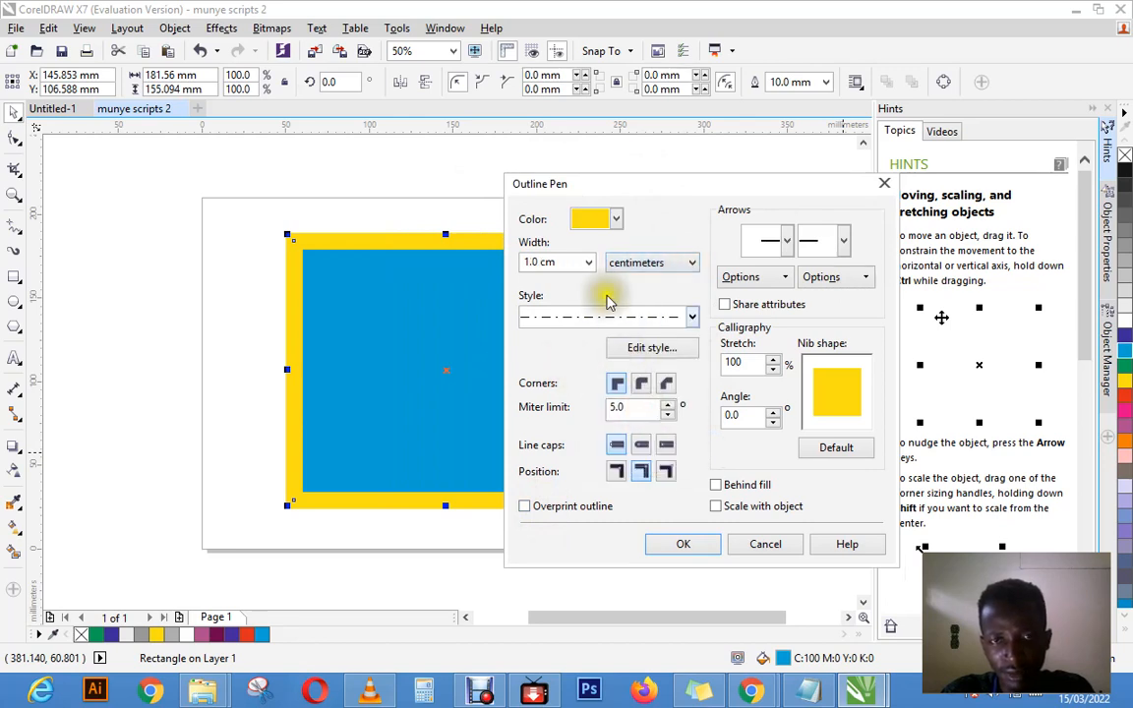
click(568, 260)
click(587, 262)
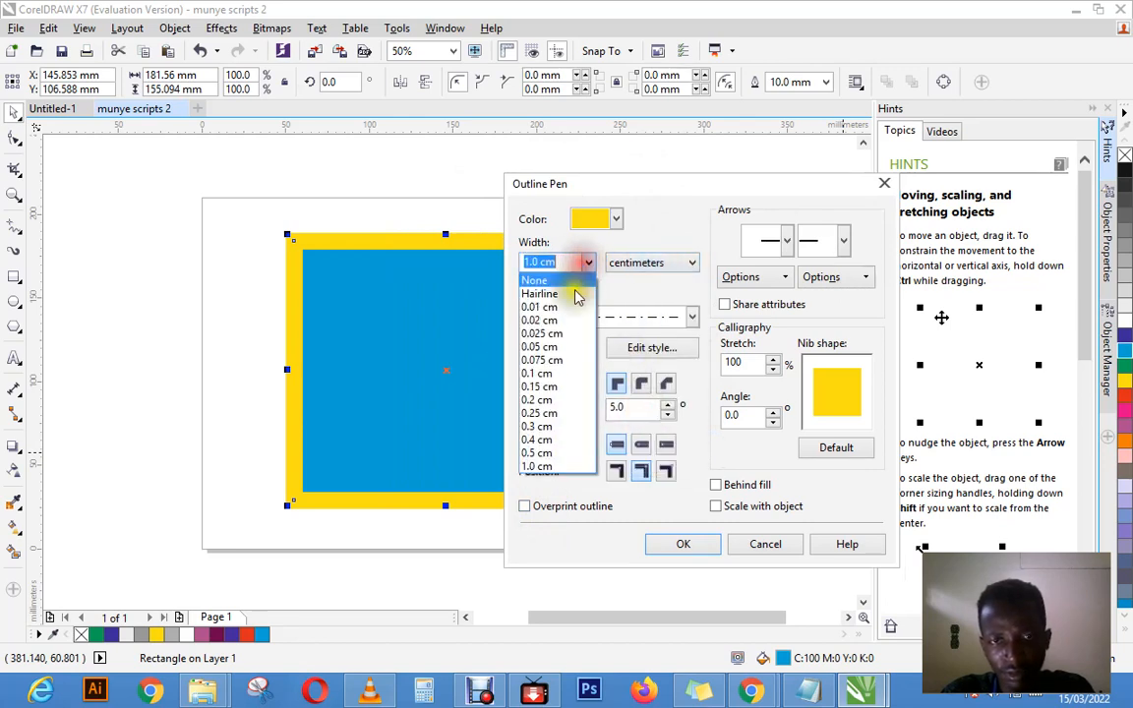
click(552, 363)
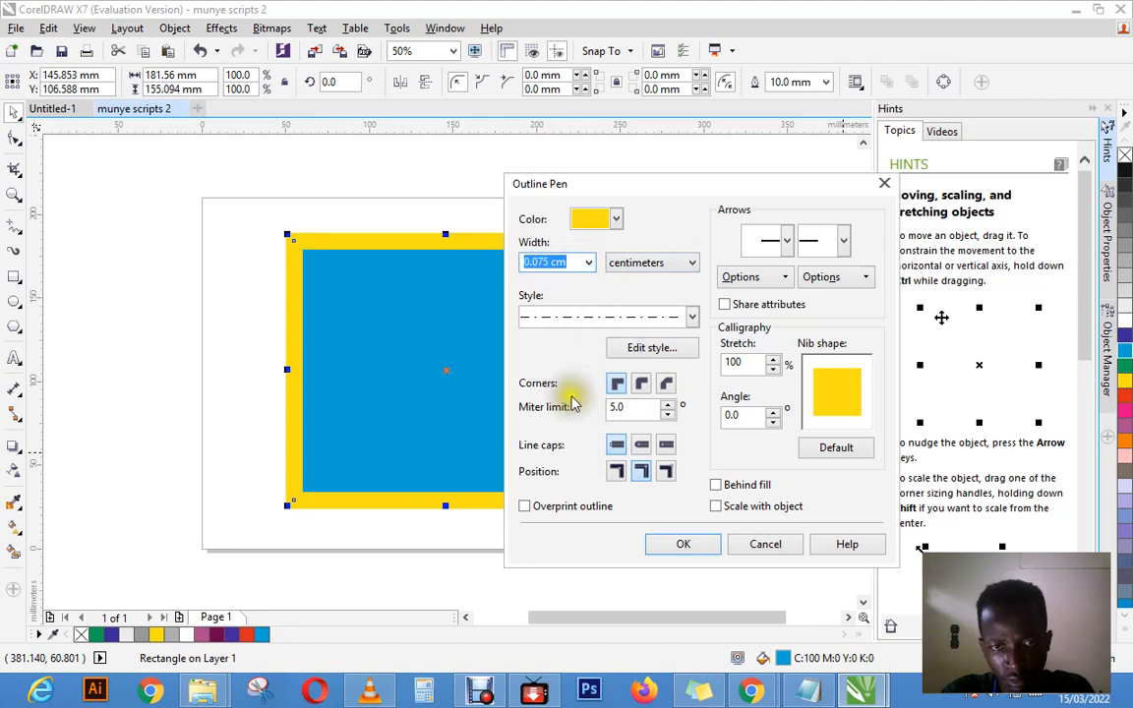
Step: Apply a closely dotted line style to the rectangle's outline and set the outline width to 1.0 cm
click(692, 317)
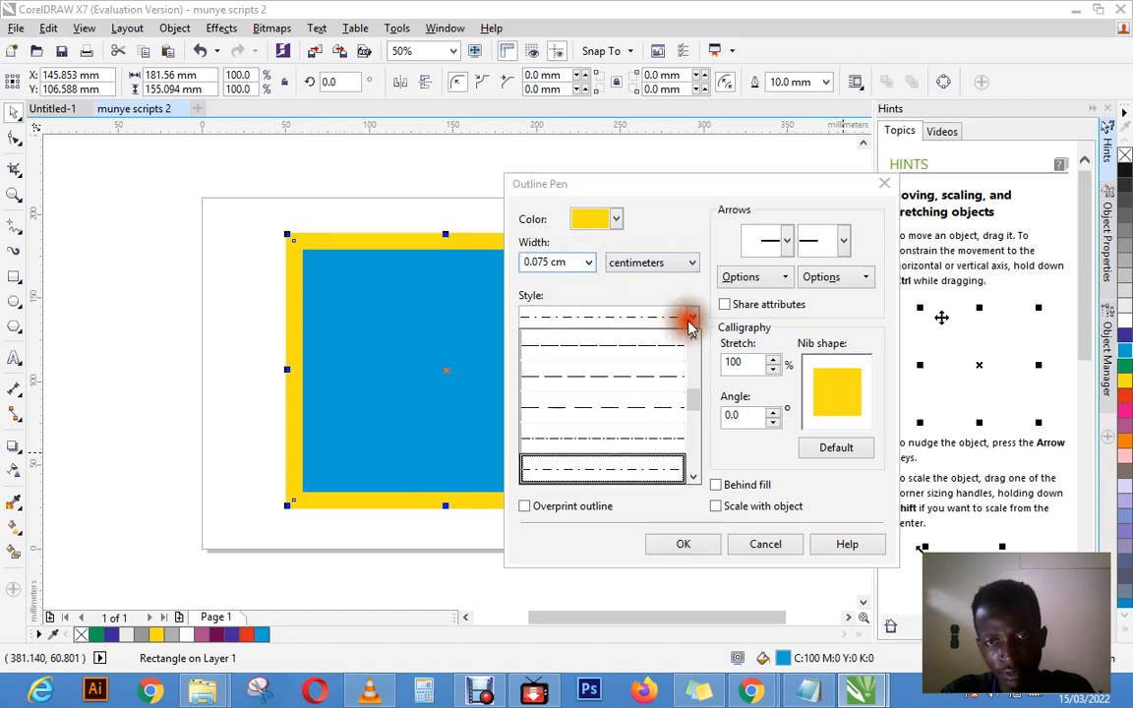
drag(693, 395, 691, 352)
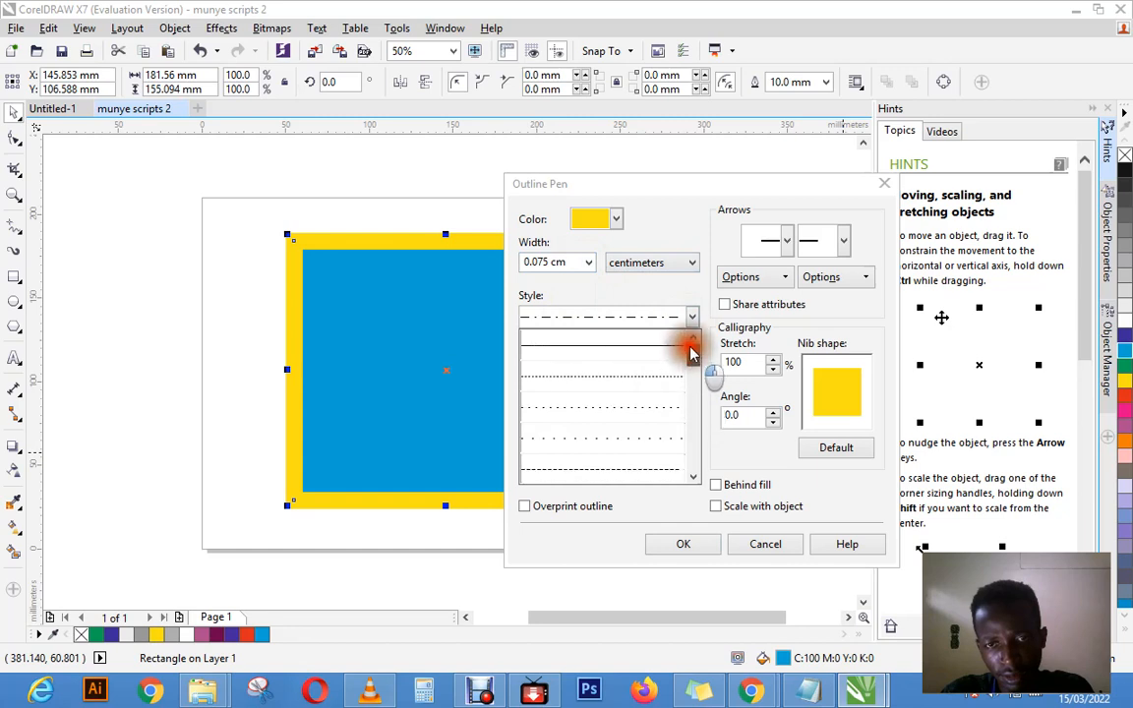
click(685, 350)
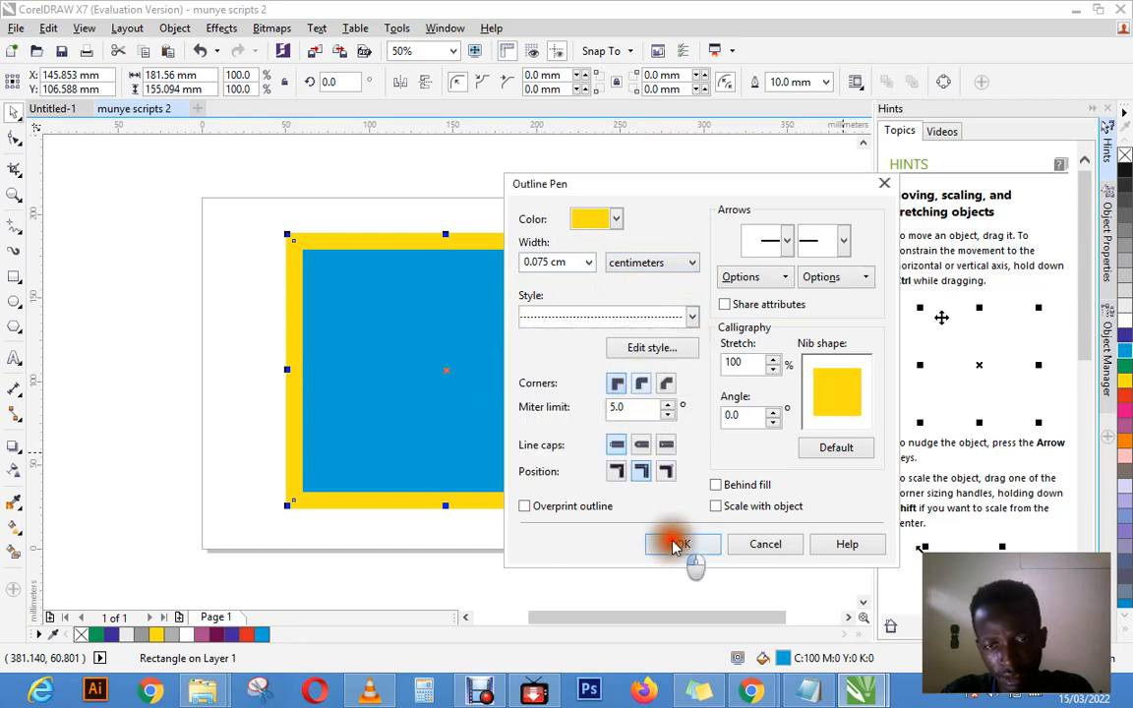
click(677, 541)
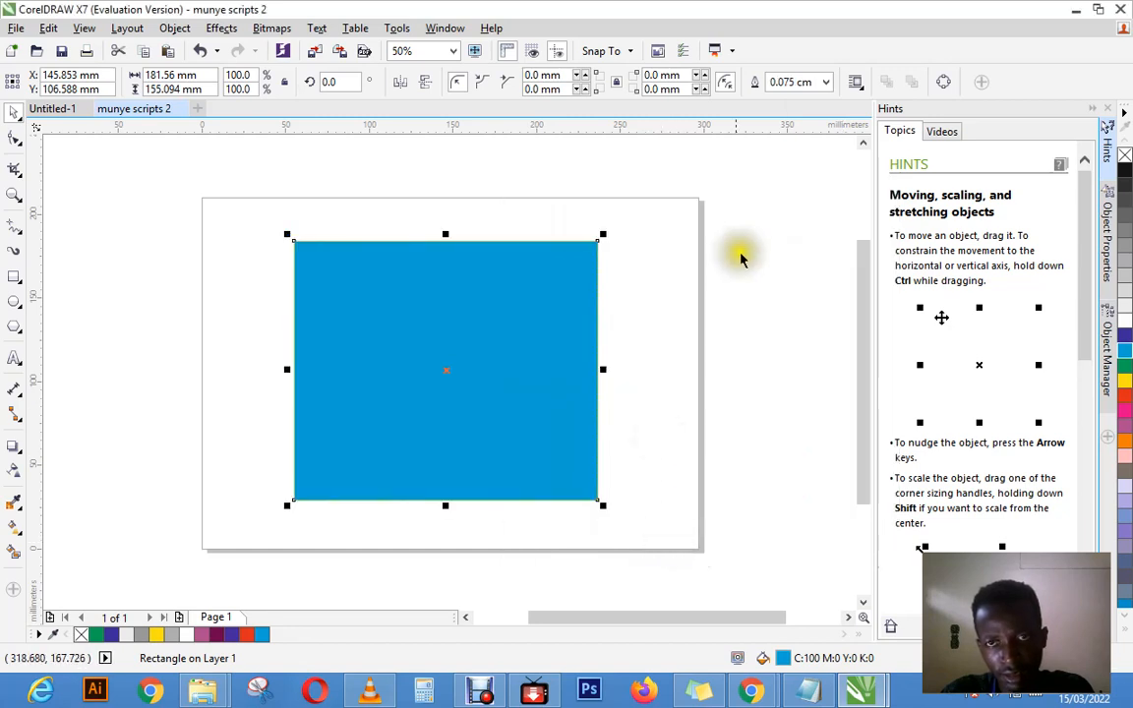
click(826, 82)
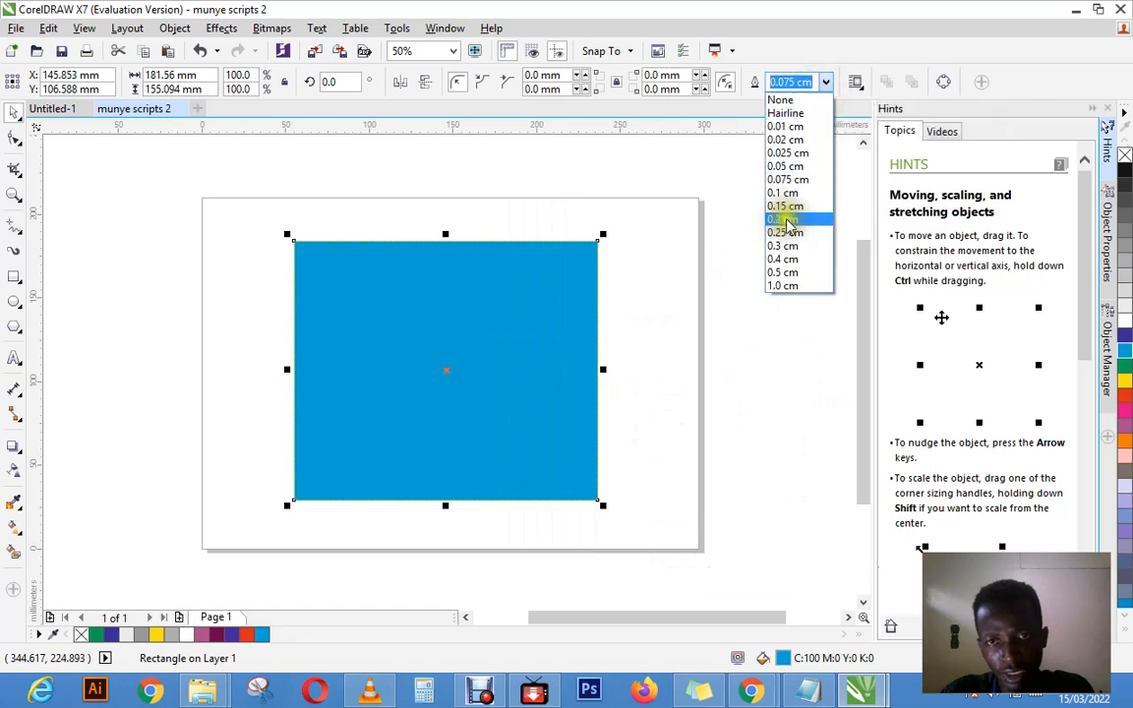
click(792, 285)
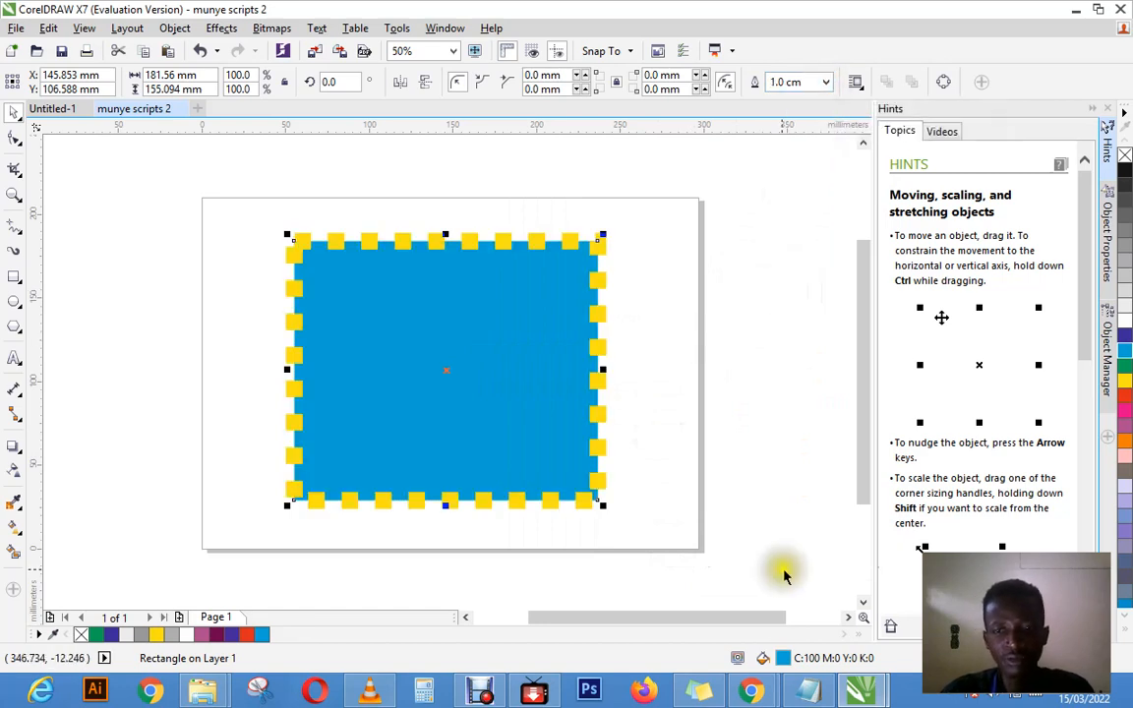
Step: Choose a solid line style and beveled corners for the rectangle's outline in the Outline Pen settings
key(F12)
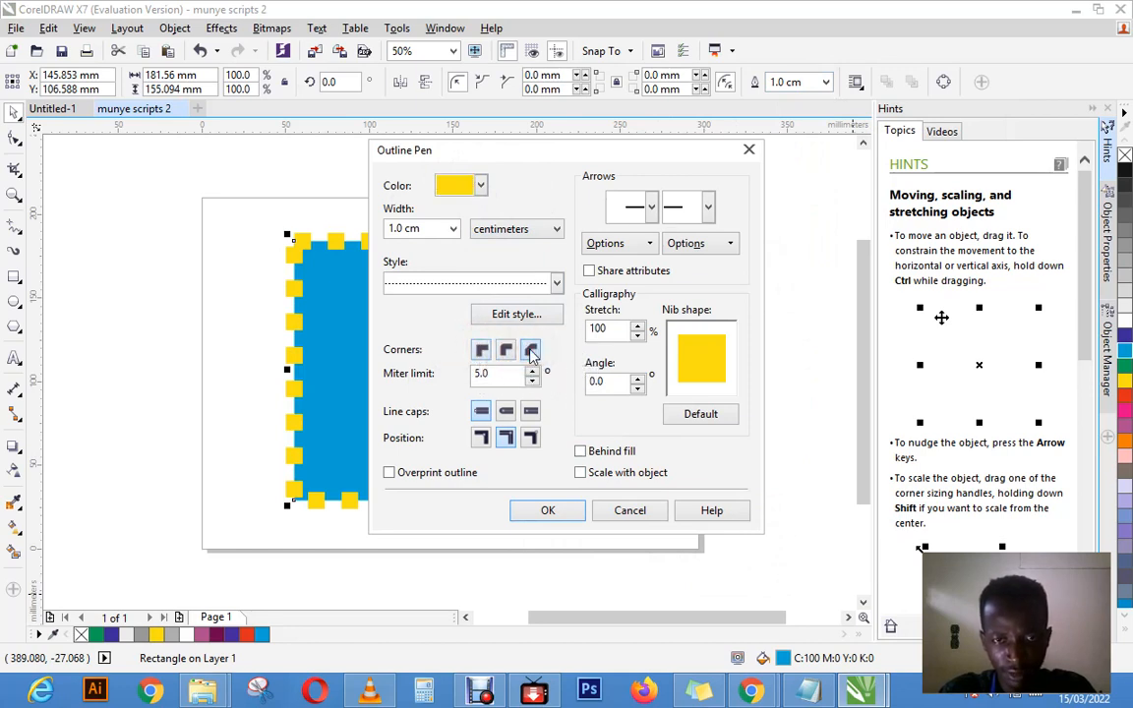
click(556, 283)
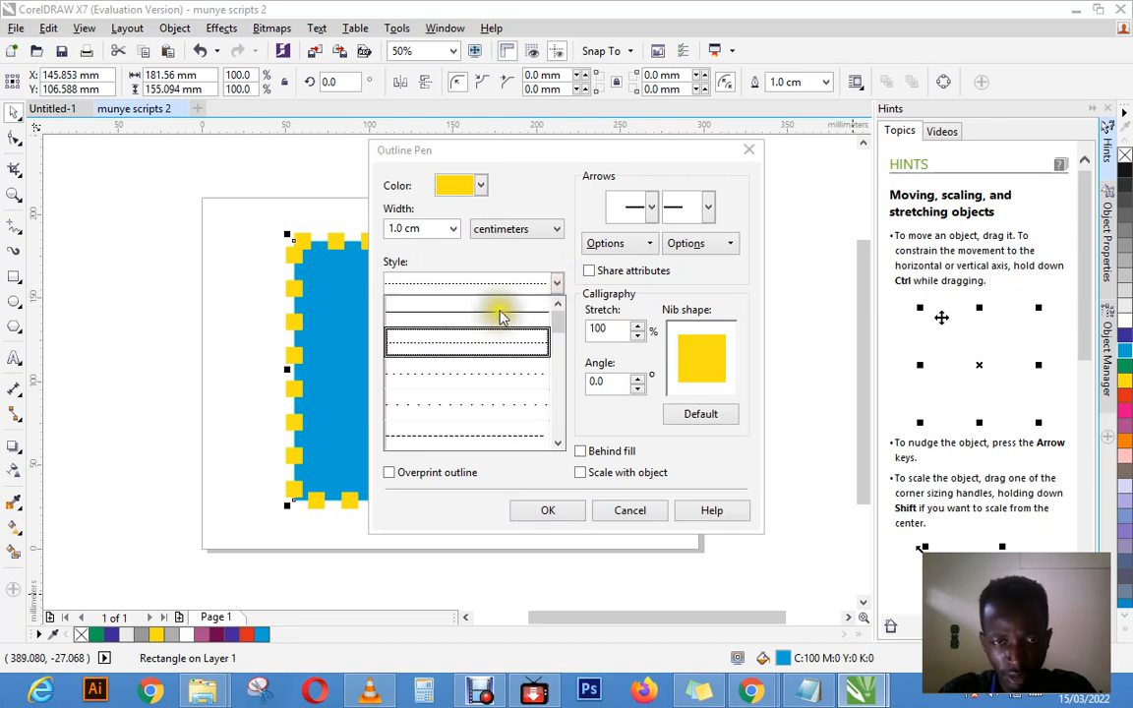
click(499, 317)
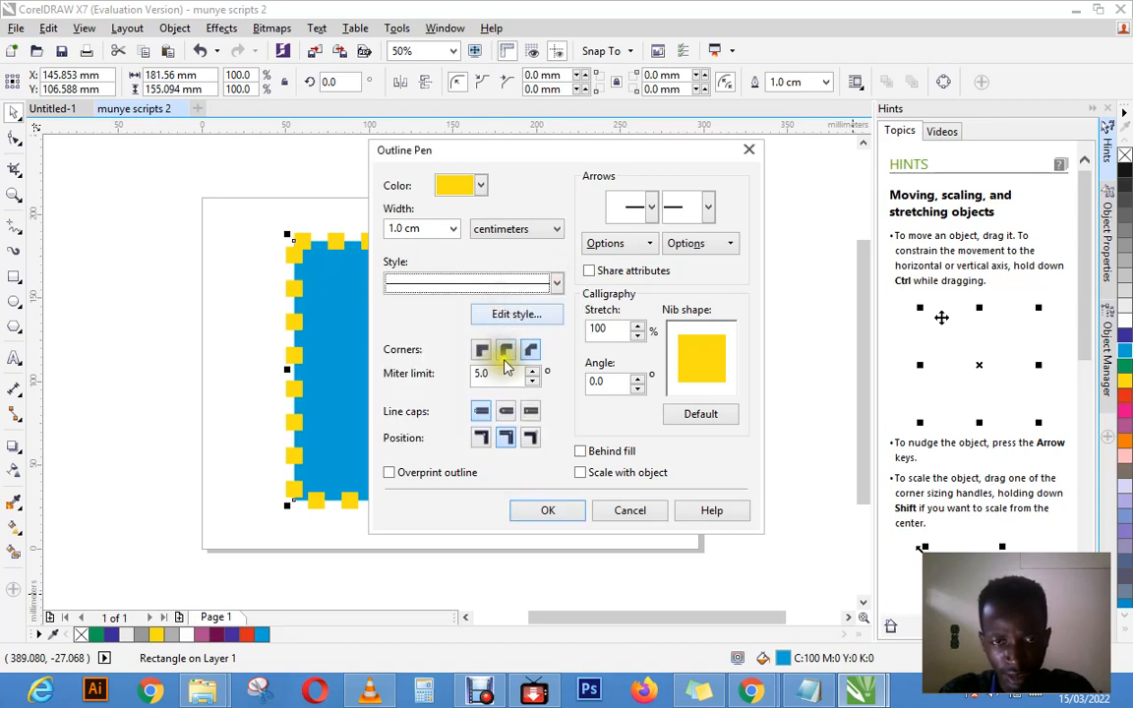
click(530, 350)
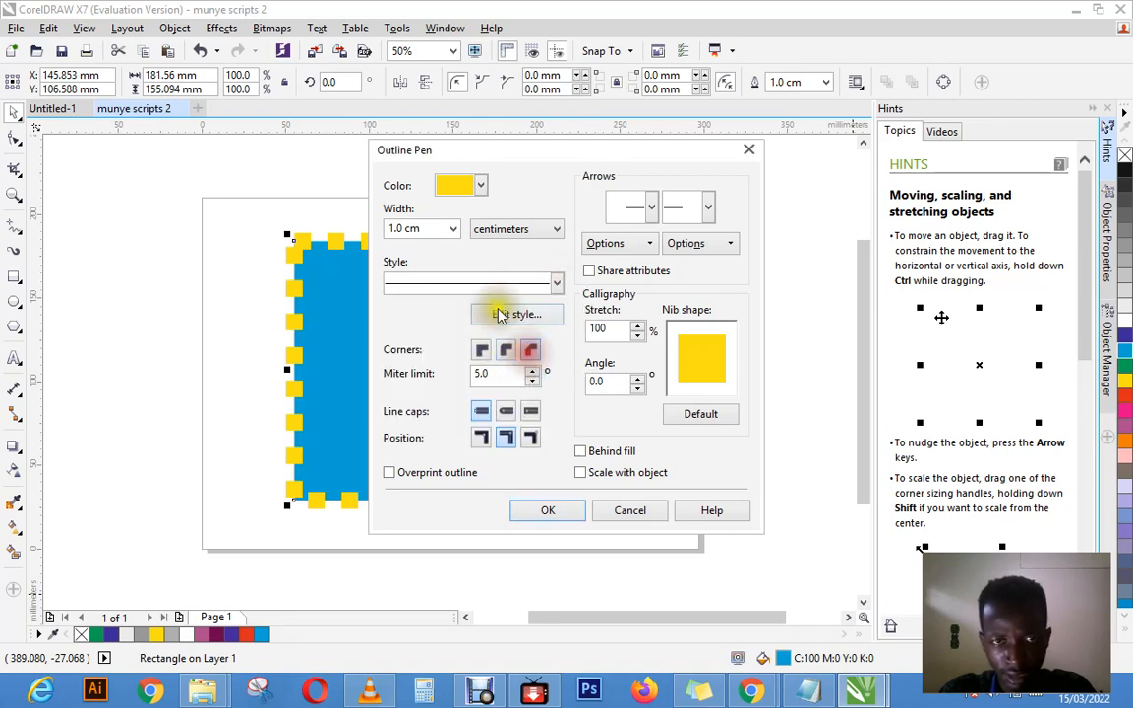
Step: Change the outline width unit to millimeters with a width of 10.0 mm and apply the outline settings to the rectangle
click(453, 228)
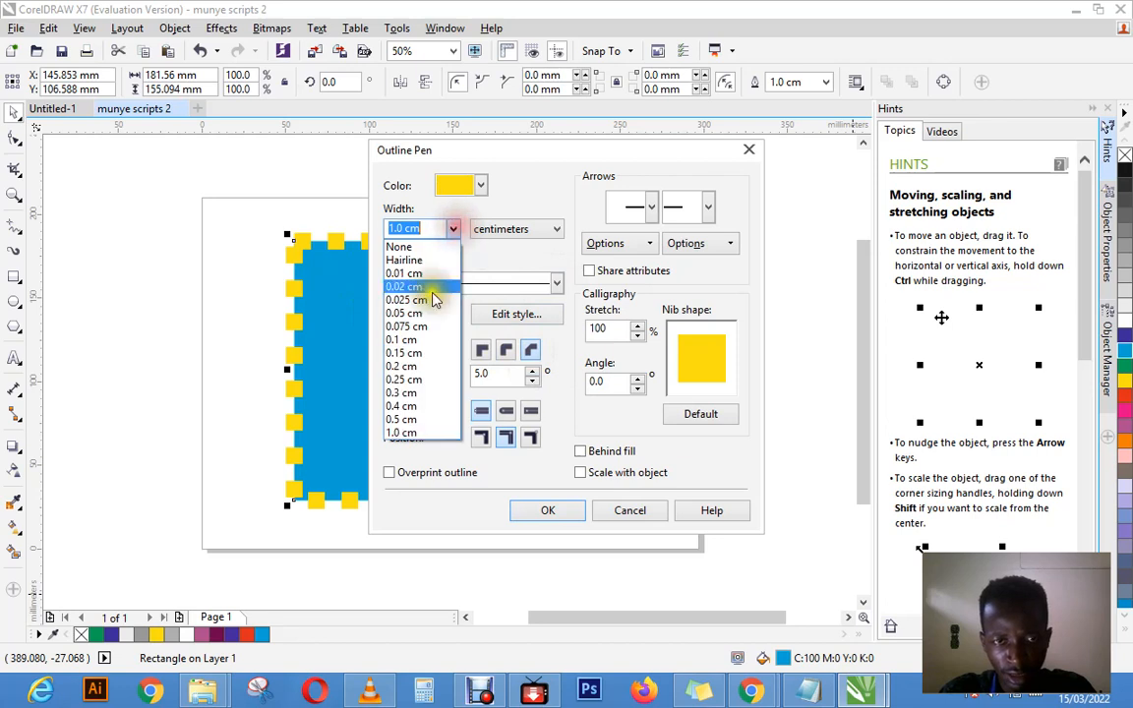
click(408, 433)
click(453, 228)
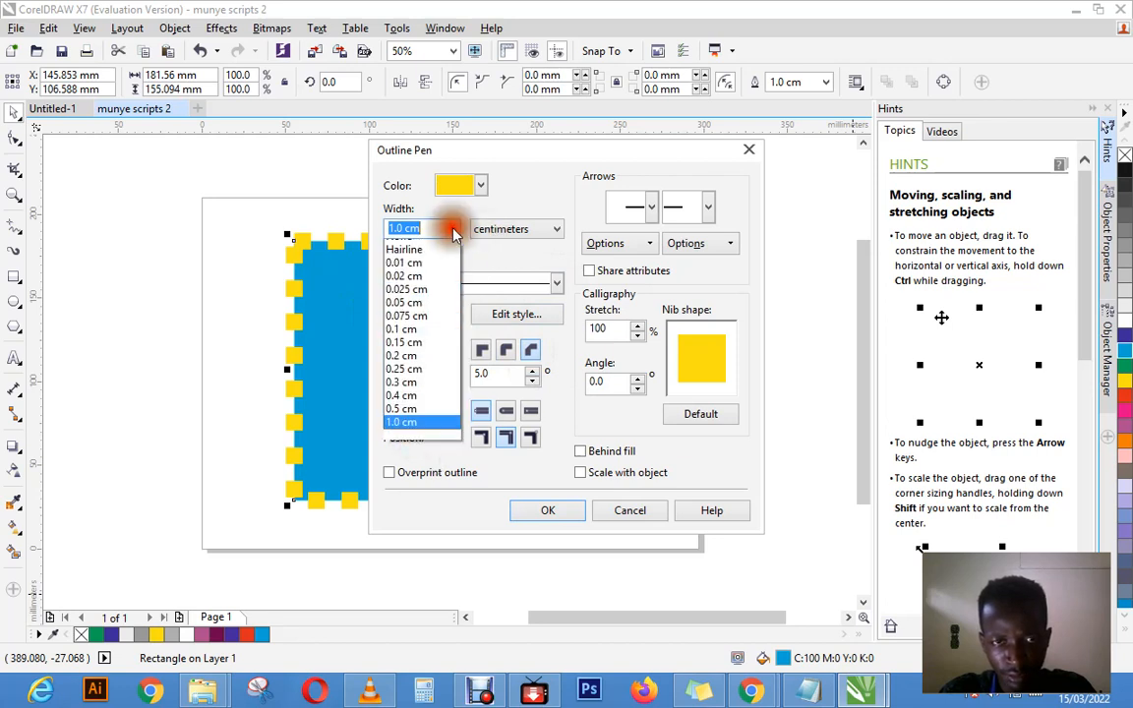
click(488, 228)
click(498, 229)
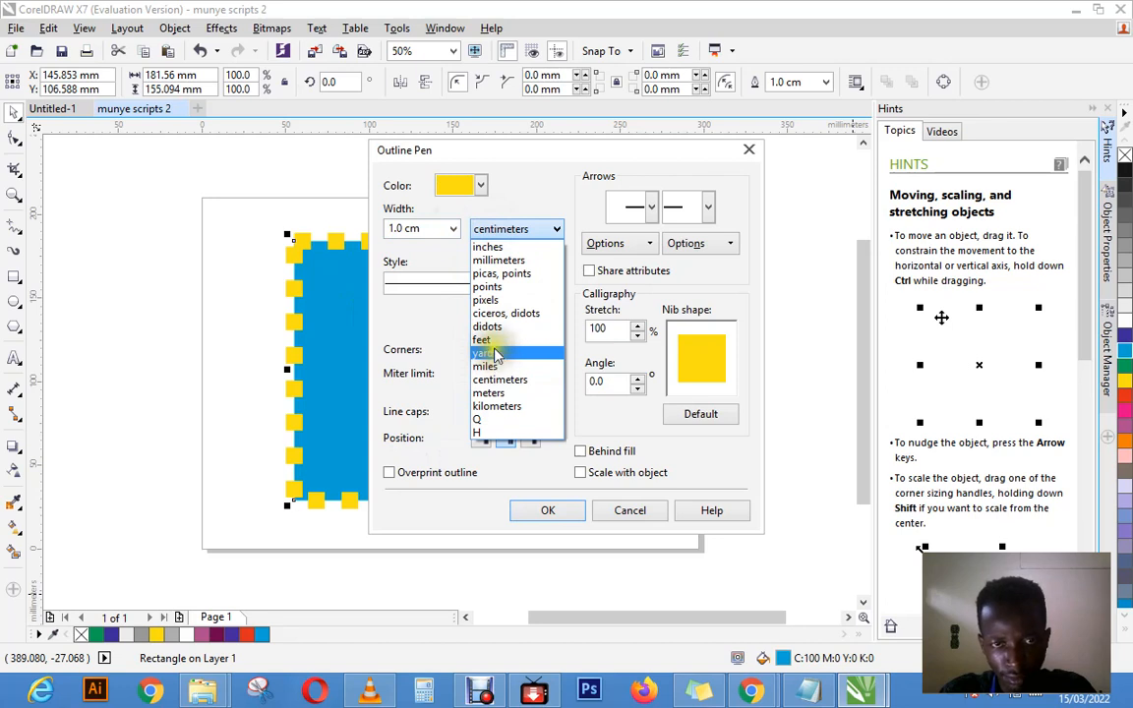
click(498, 259)
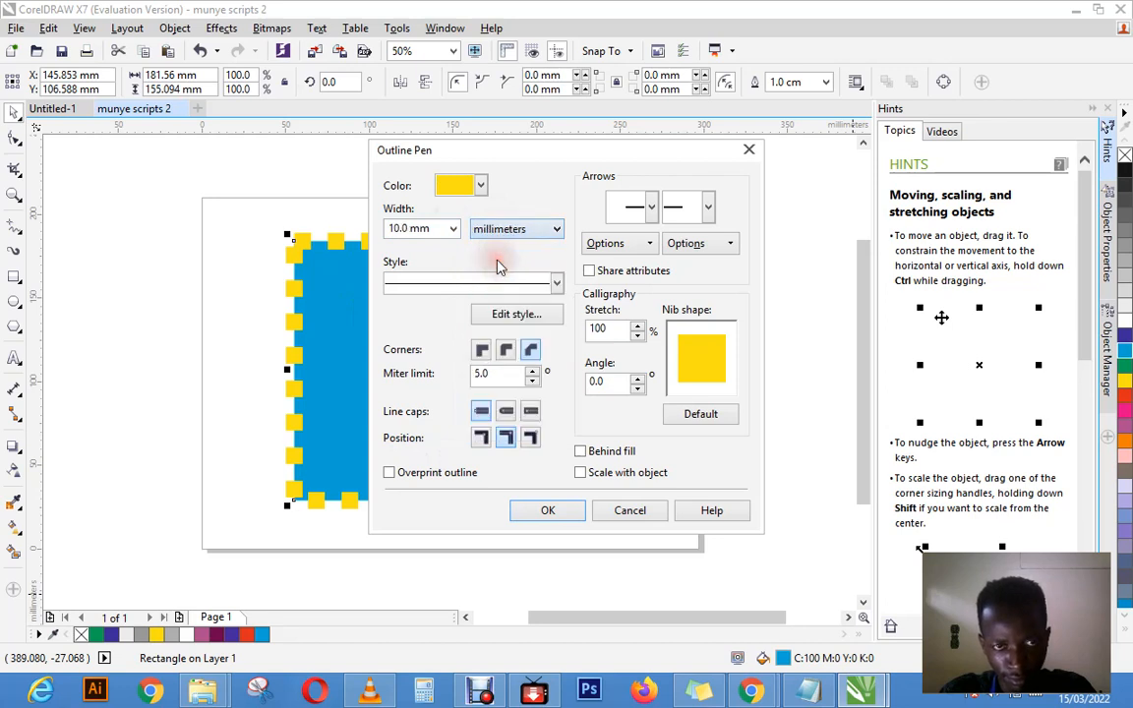
click(453, 228)
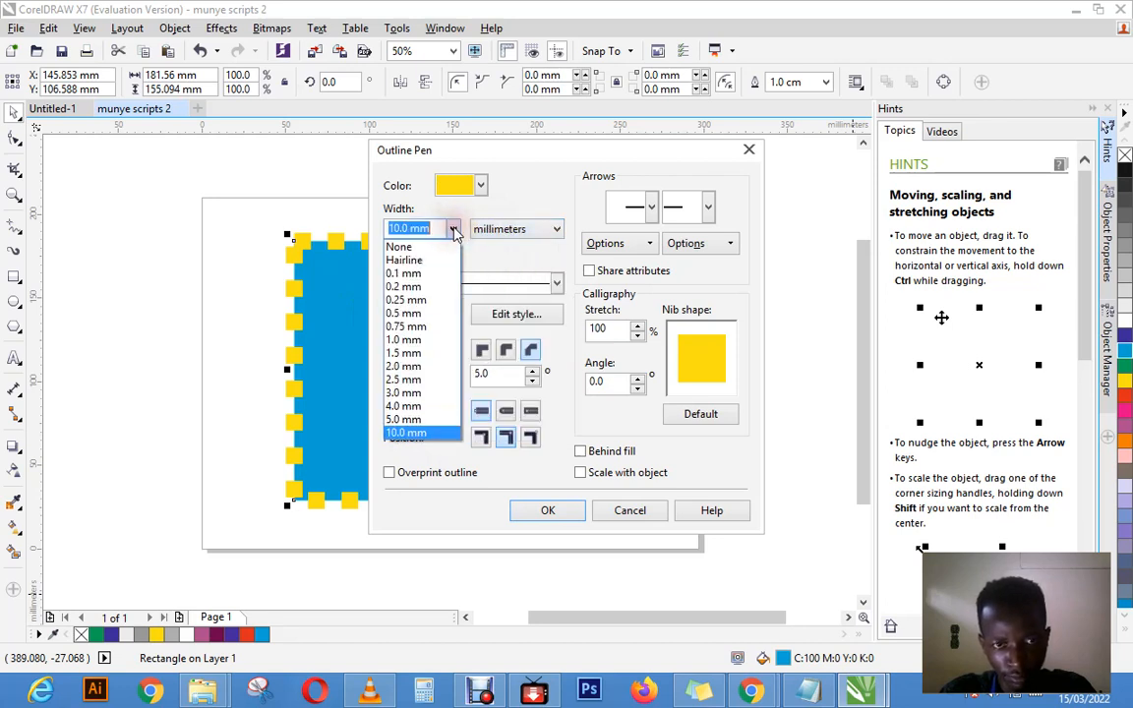
click(454, 229)
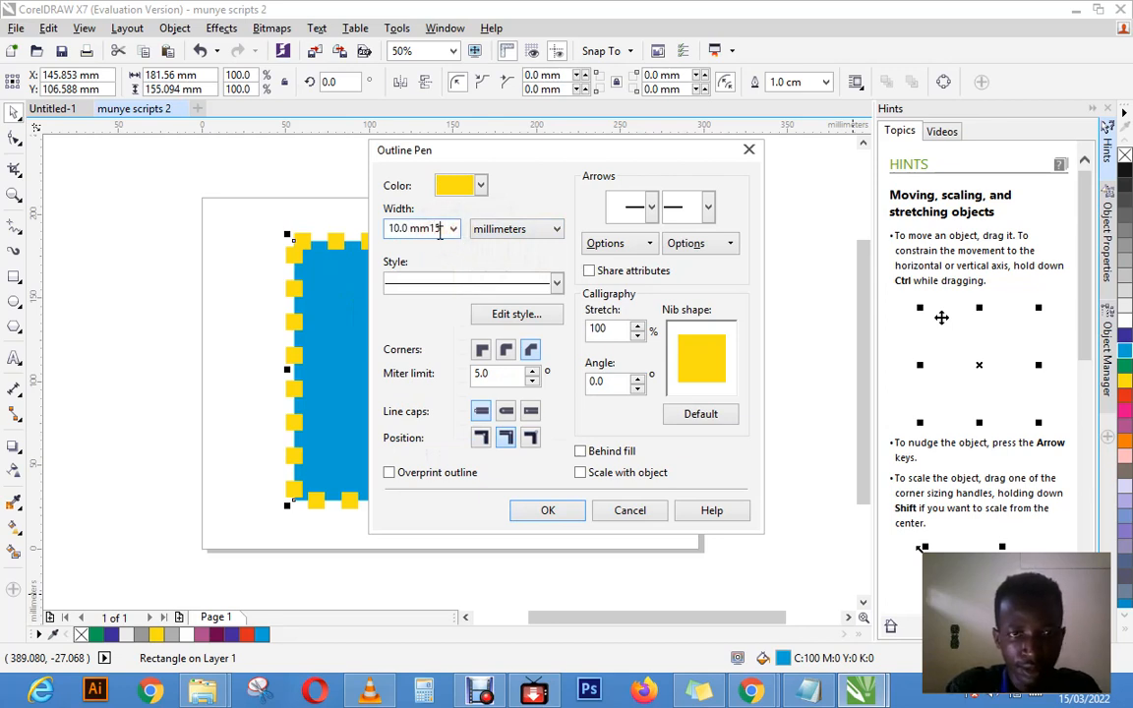
click(434, 228)
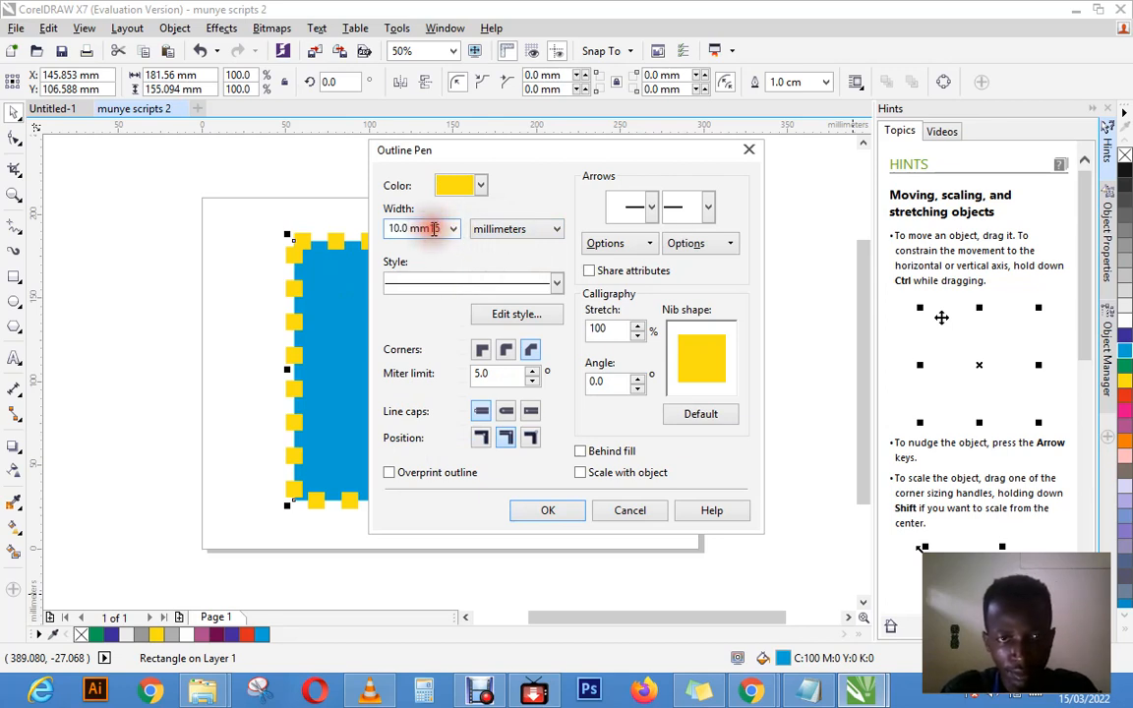
drag(433, 228, 350, 233)
key(Return)
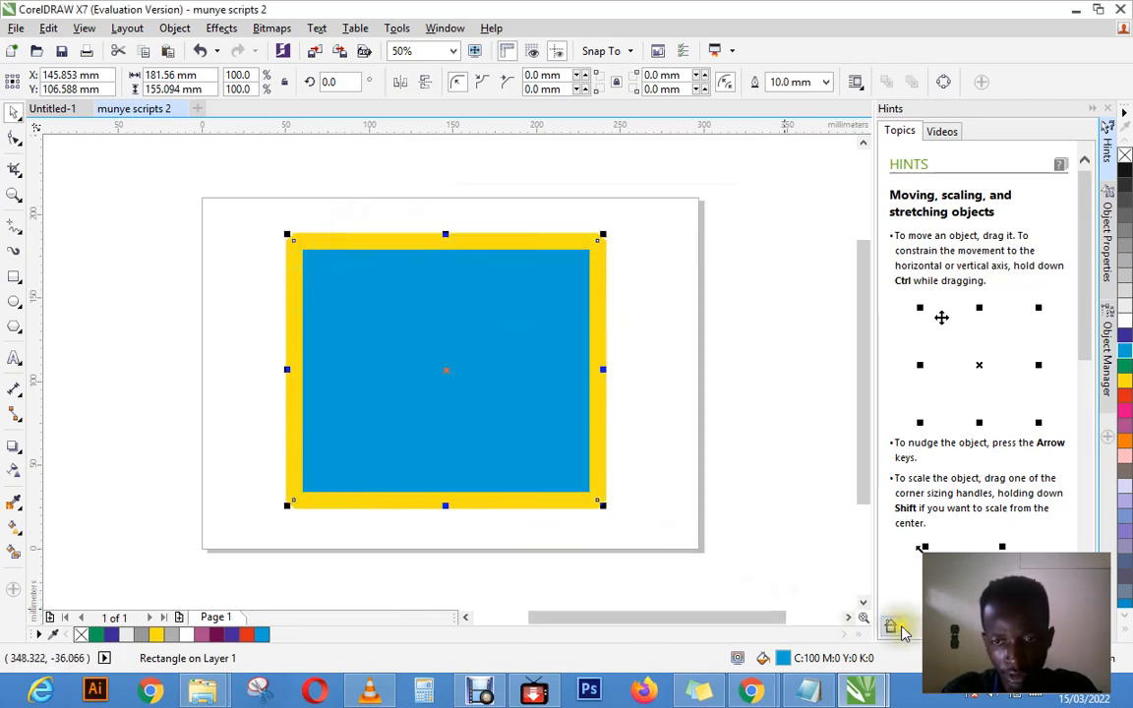
Step: Reopen the rectangle's Outline Pen settings and apply the beveled corner option again
double_click(949, 658)
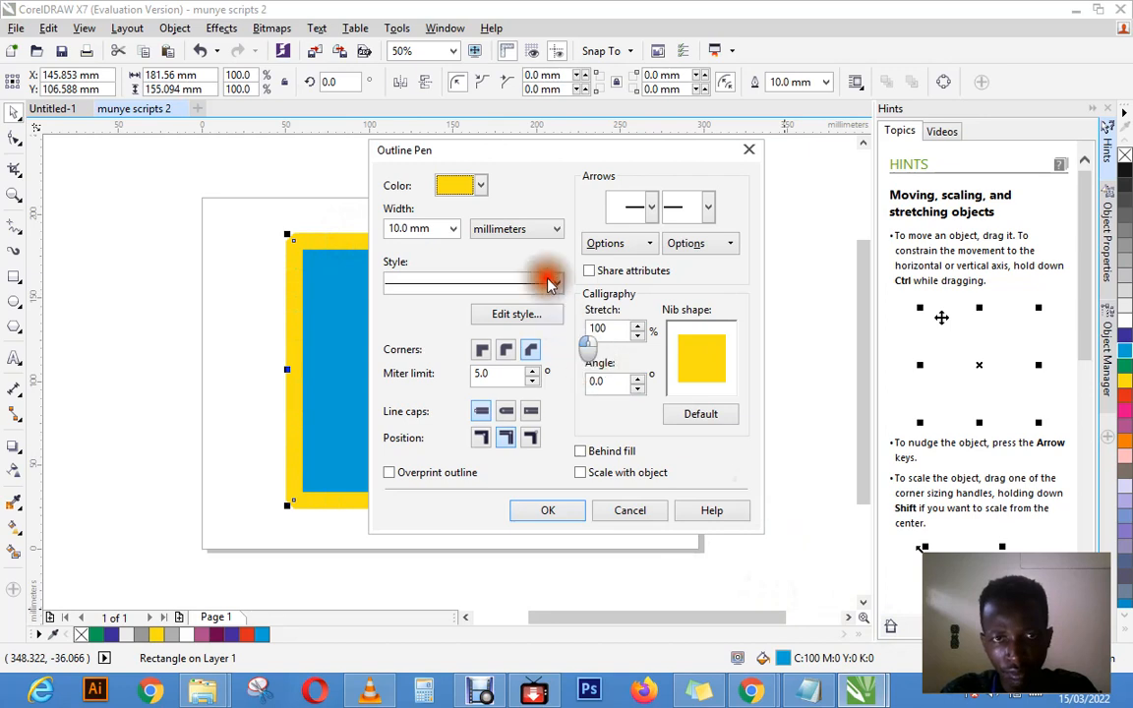
click(531, 352)
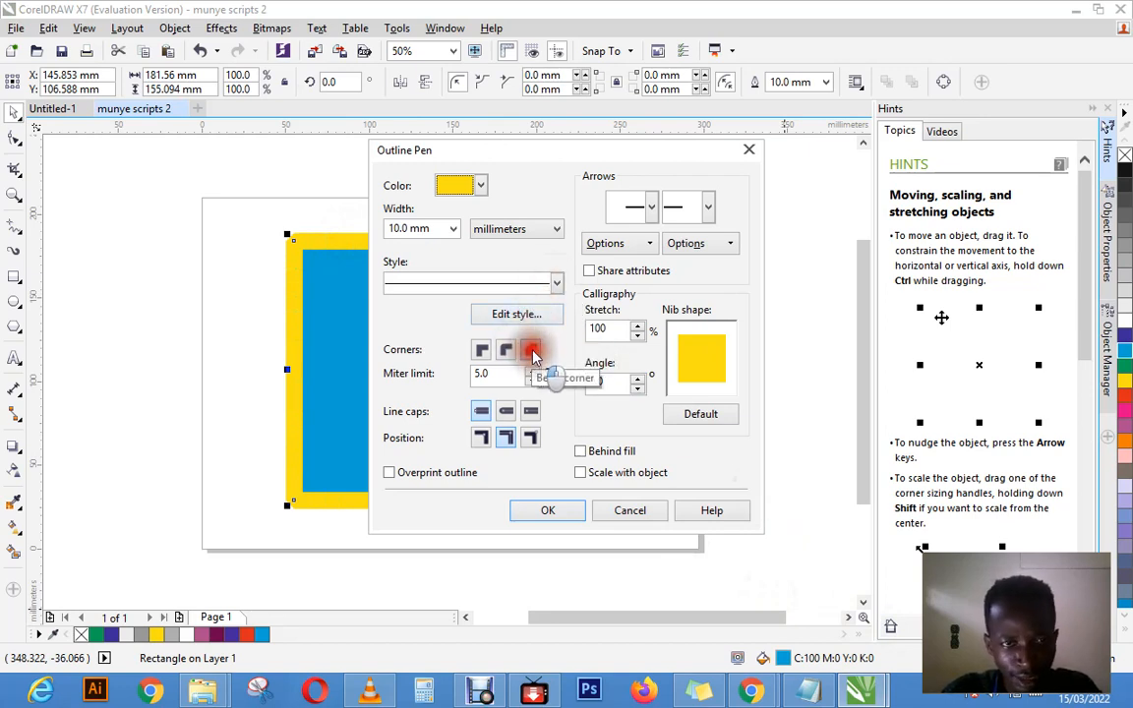
click(557, 509)
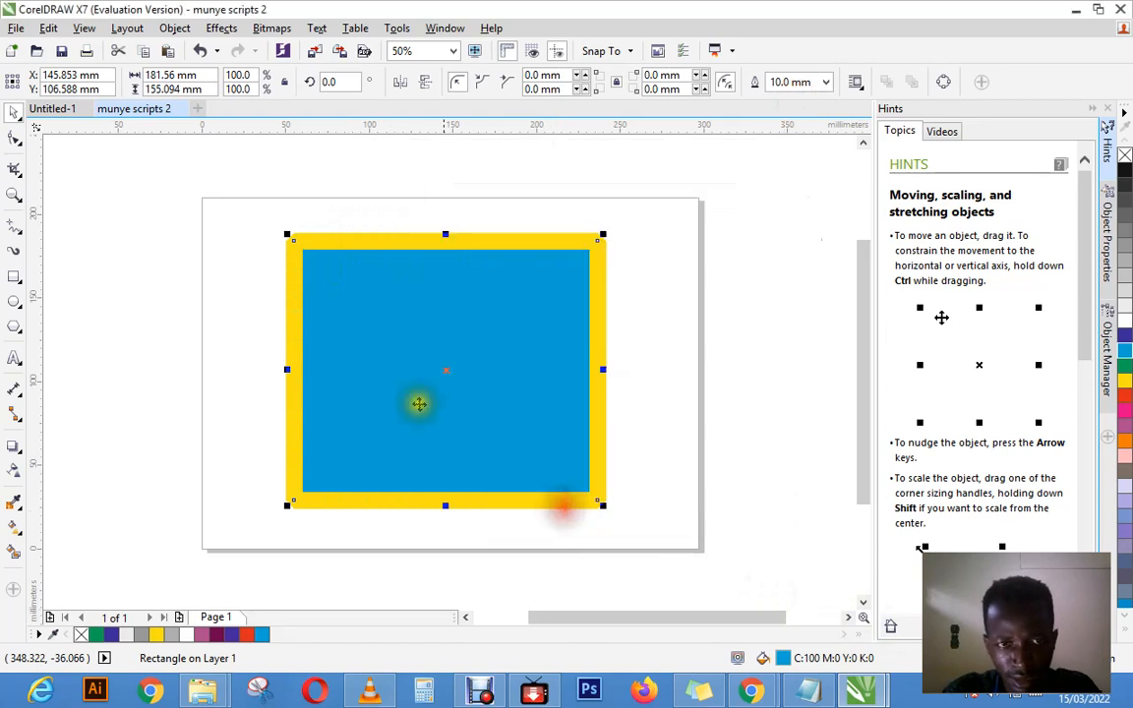
Step: Activate the Zoom tool, display its related tools, and switch to the Pan tool
click(14, 195)
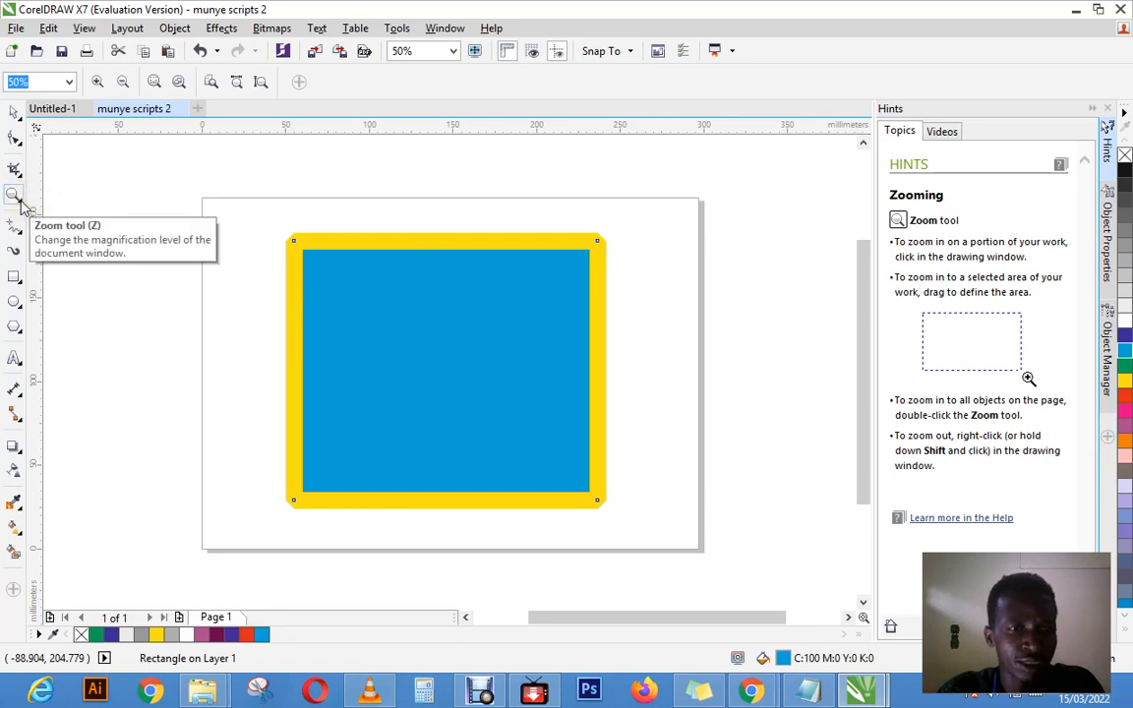
click(22, 203)
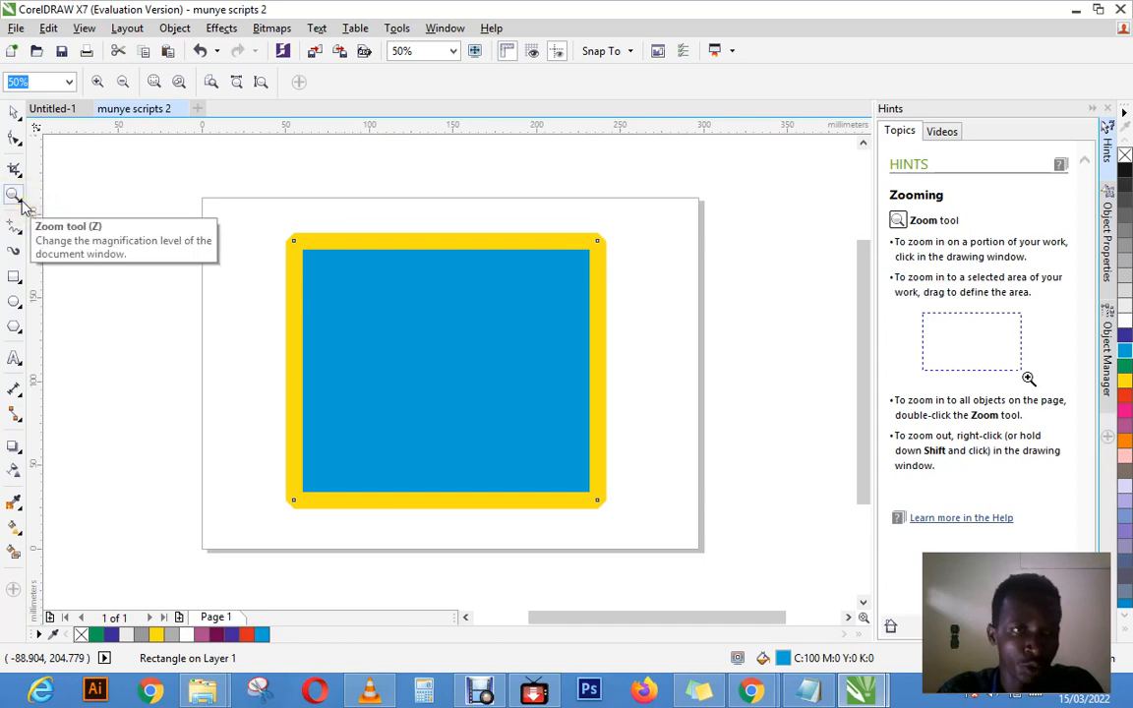
click(20, 198)
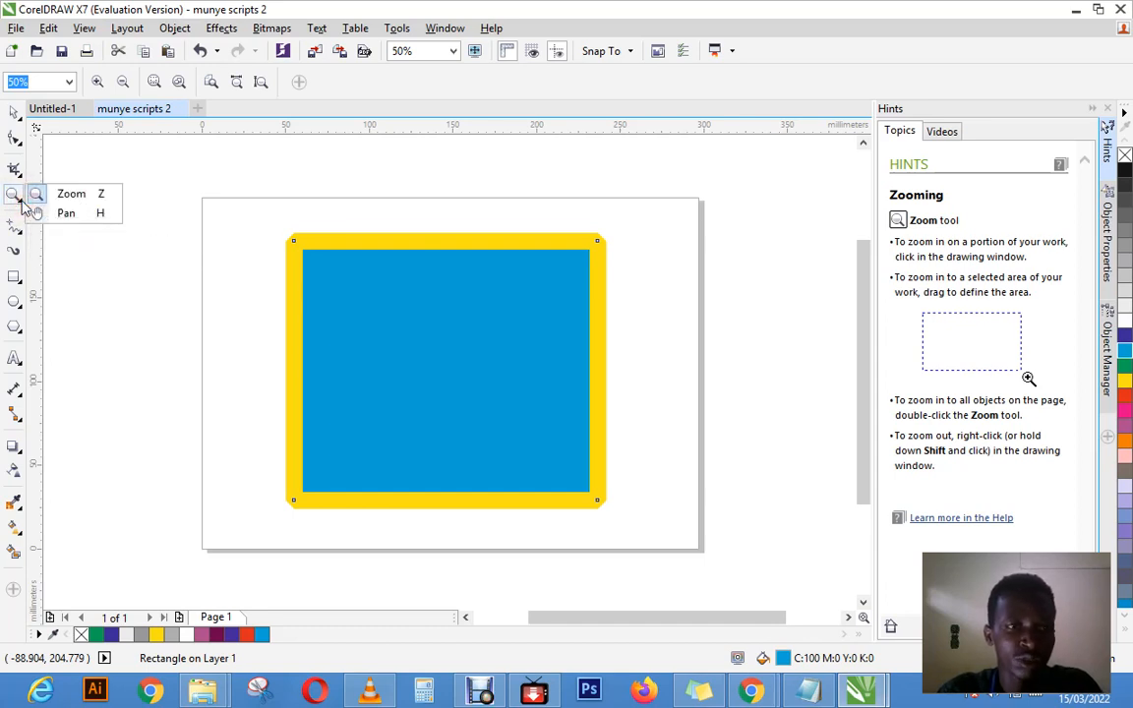
click(73, 215)
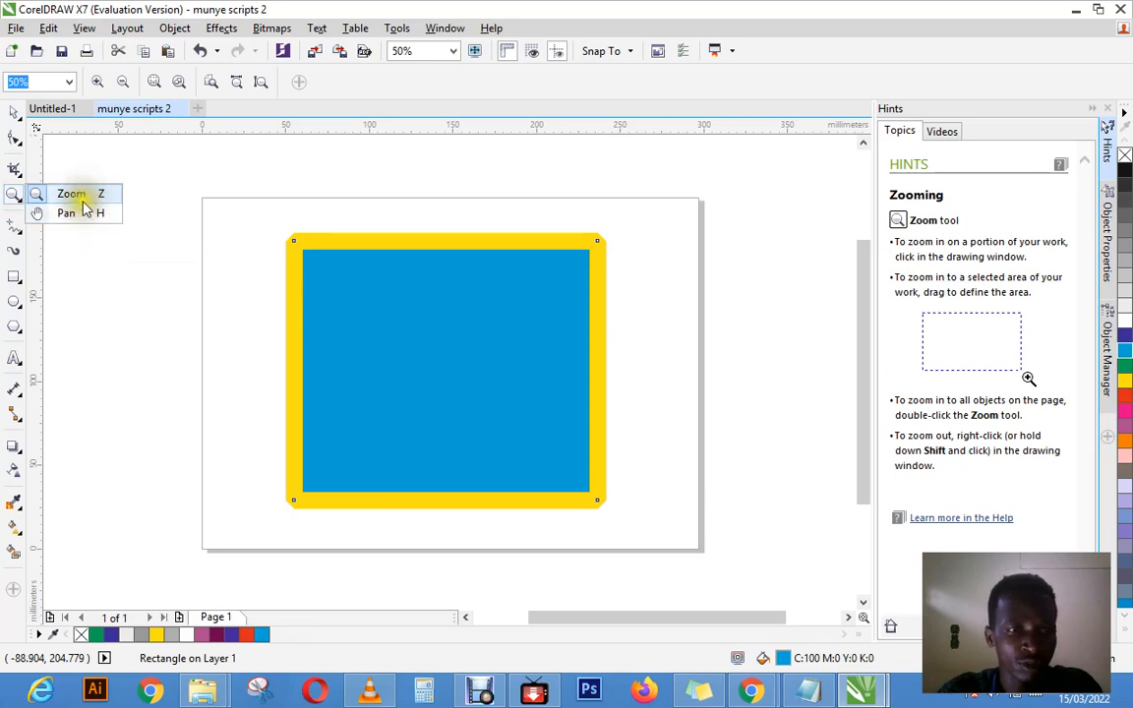
click(71, 213)
Step: Pan the page around the drawing window to view different parts of it
drag(391, 301, 416, 320)
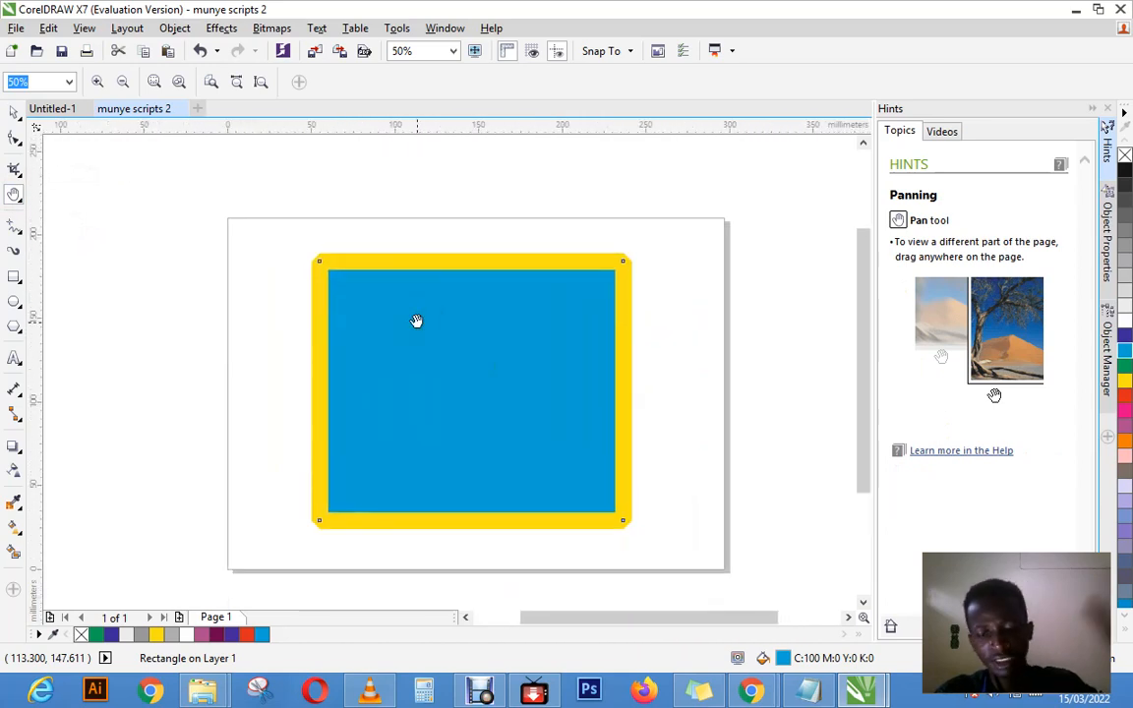
click(416, 321)
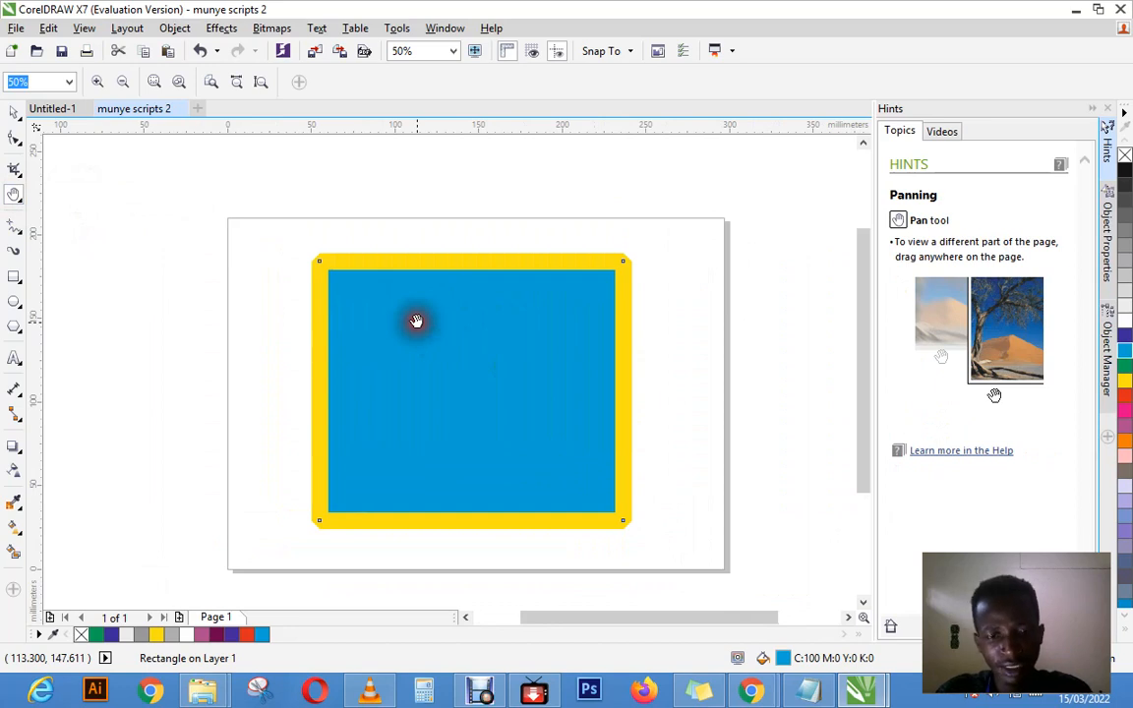
click(416, 320)
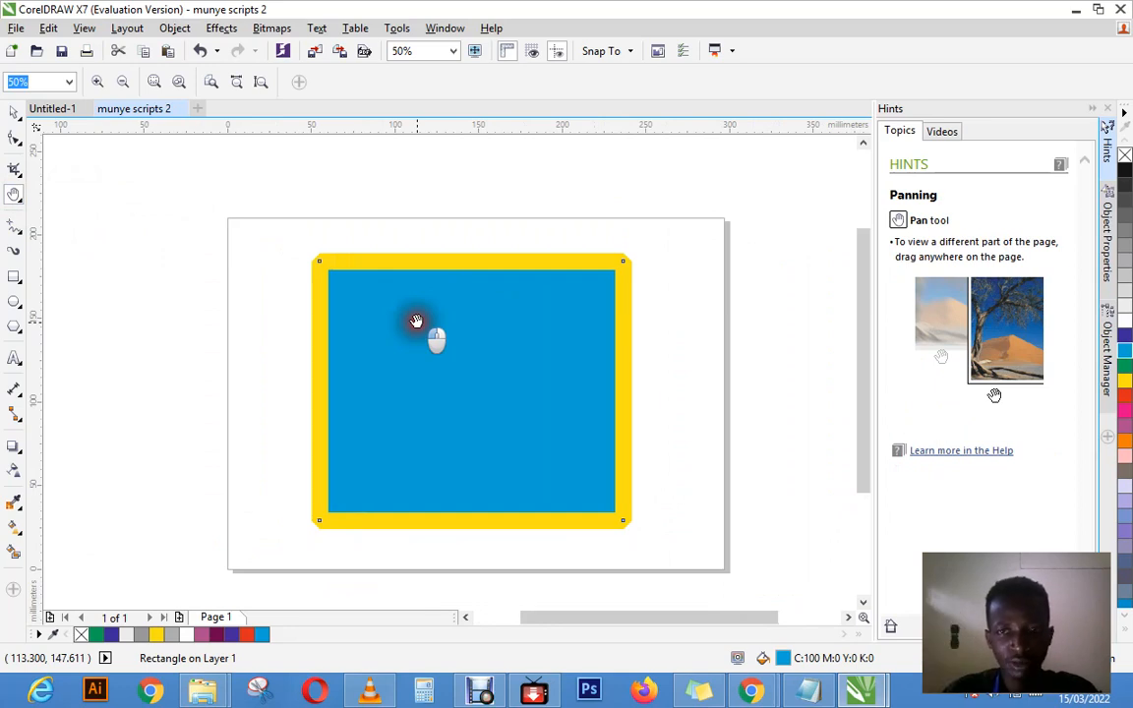
mouse_move(416, 321)
mouse_down()
mouse_move(380, 326)
mouse_move(478, 324)
mouse_move(511, 248)
mouse_move(440, 256)
mouse_move(470, 306)
mouse_move(417, 311)
mouse_up()
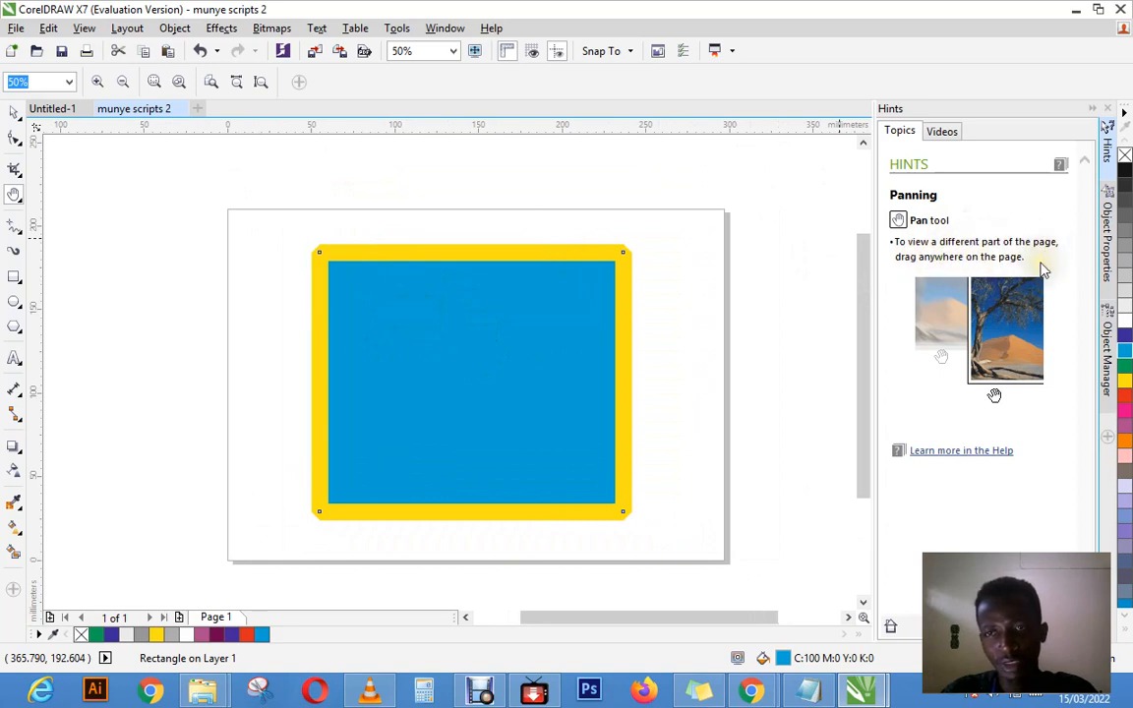
click(512, 341)
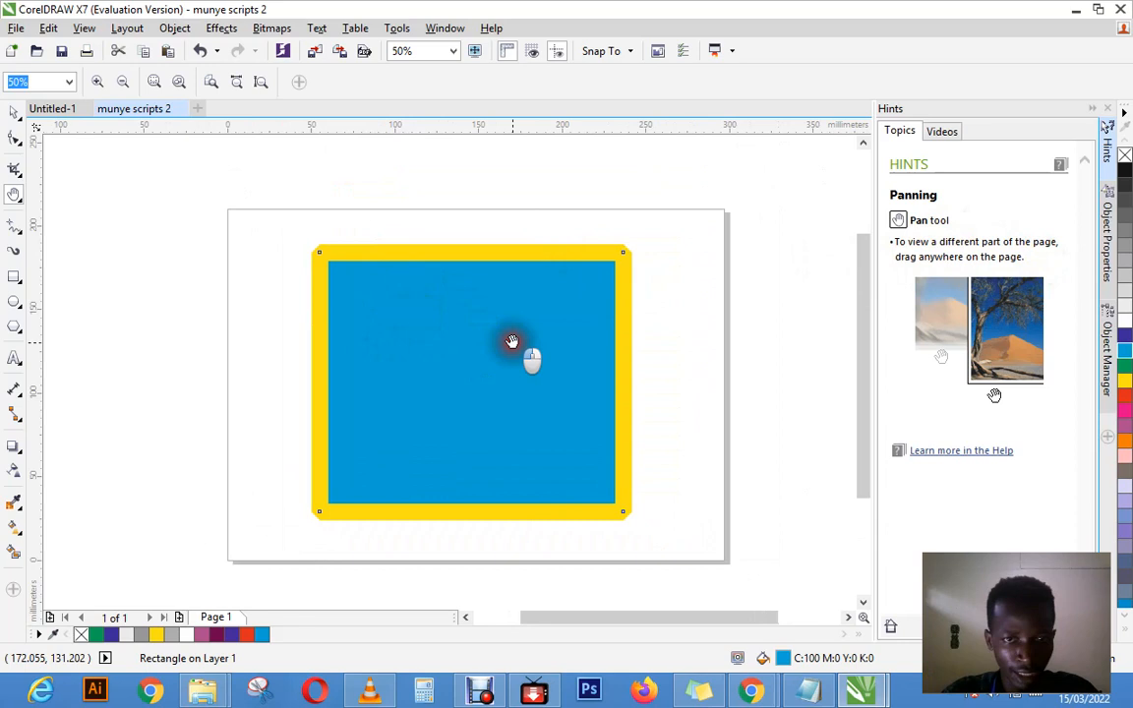
drag(511, 341, 536, 322)
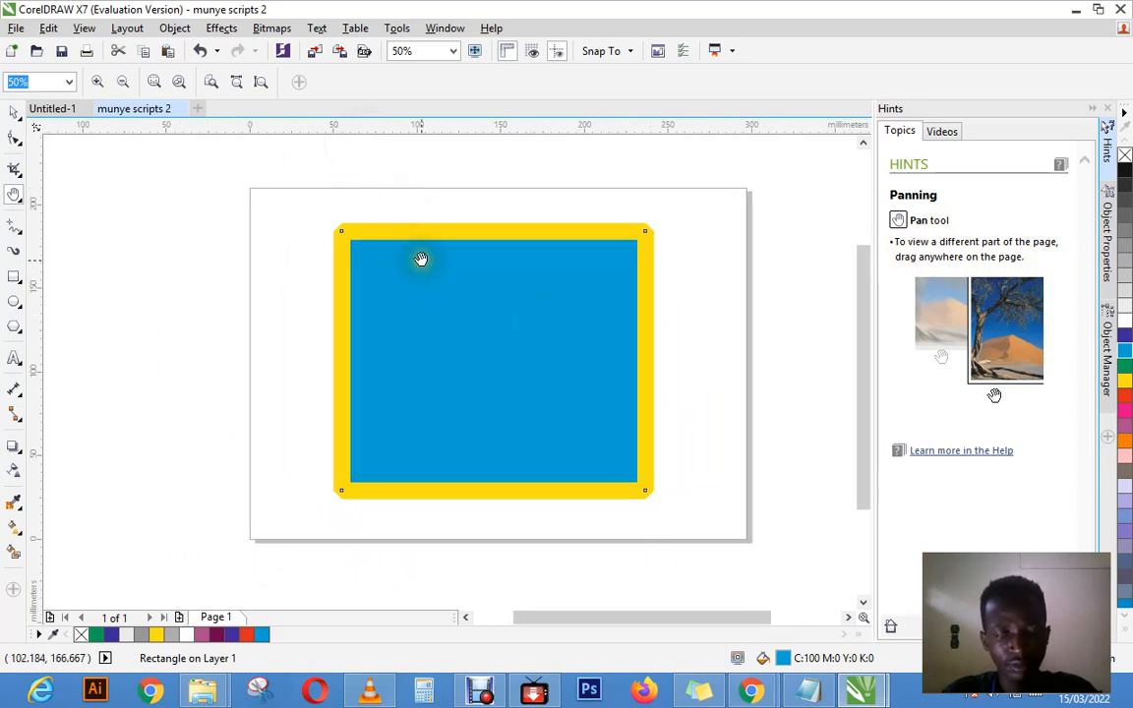
drag(452, 261, 444, 259)
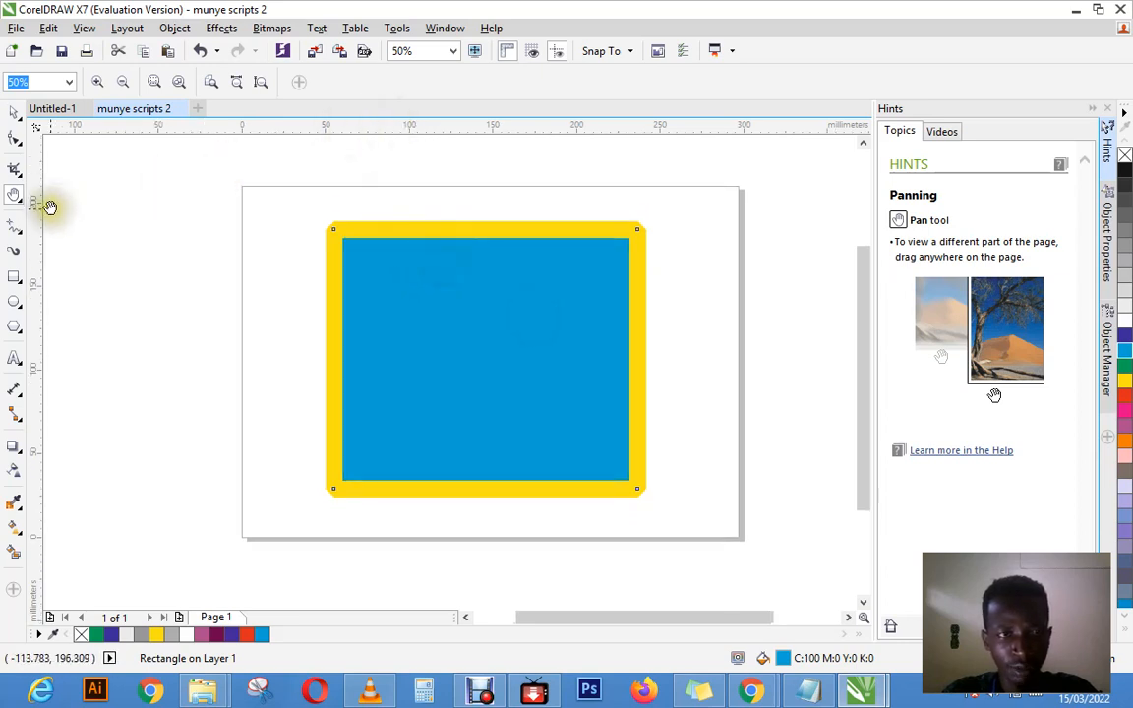
Step: Undo the last create action and look at the available undo and redo commands
drag(43, 218, 217, 263)
key(ctrl+z)
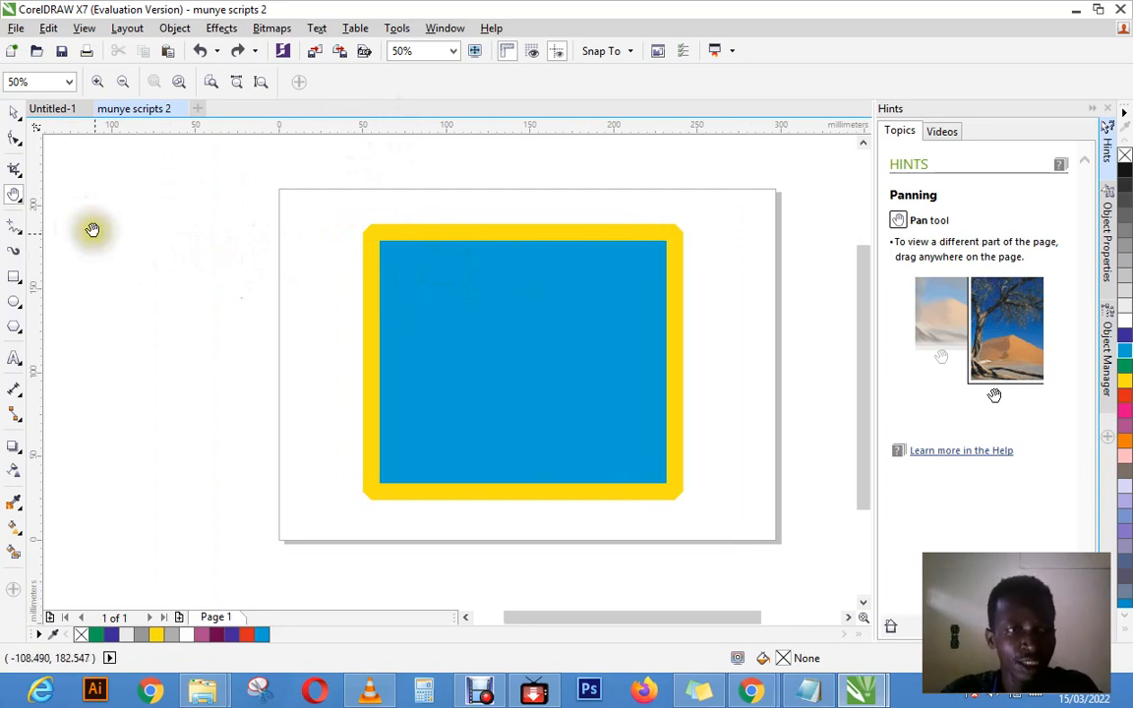
click(49, 28)
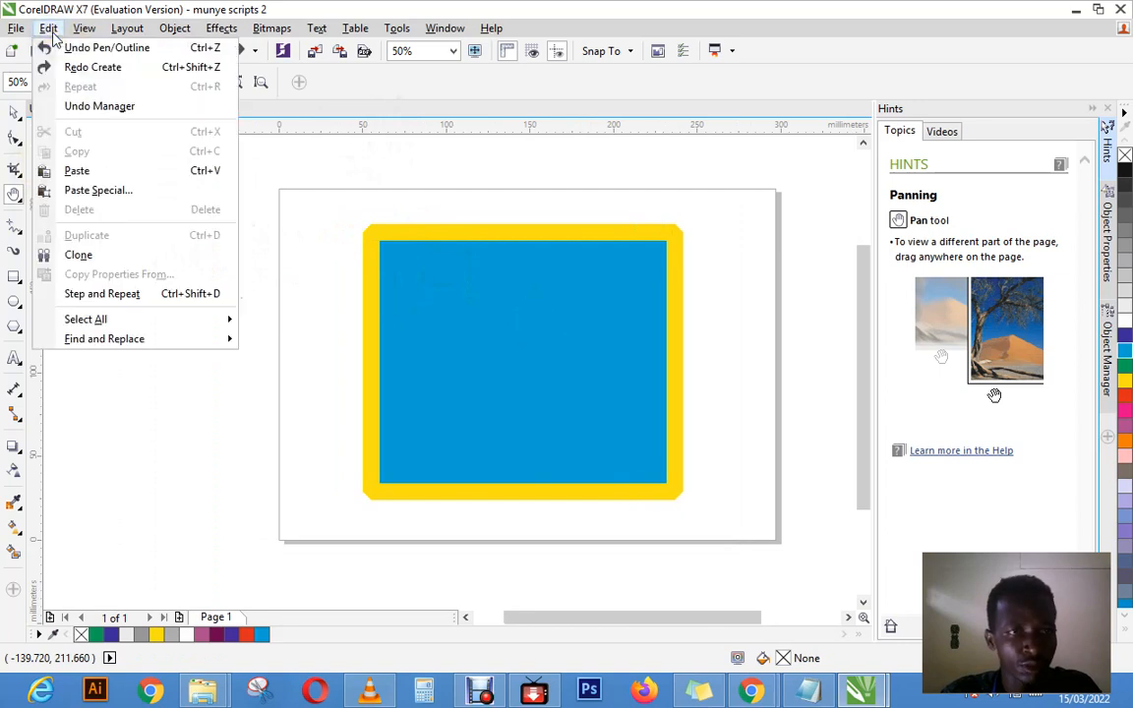
click(49, 30)
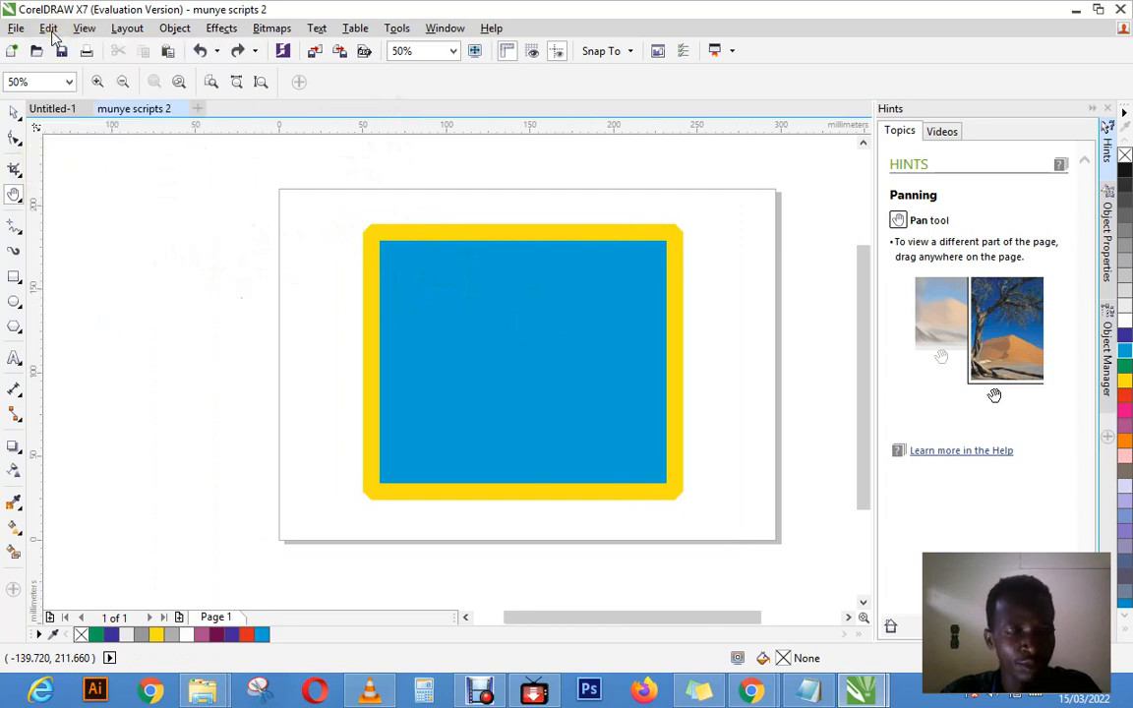
click(49, 29)
click(49, 29)
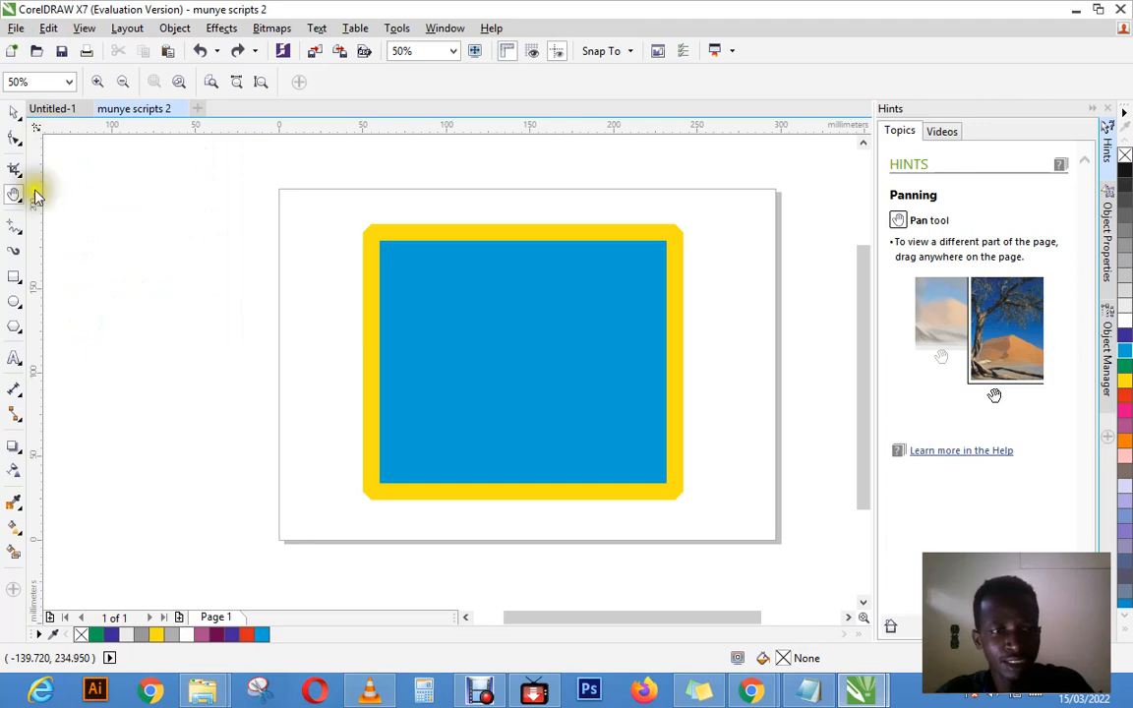
Step: Draw a rectangle about 33 mm wide and 68 mm high across the page's left edge and fill it yellow
click(20, 278)
drag(253, 205, 308, 321)
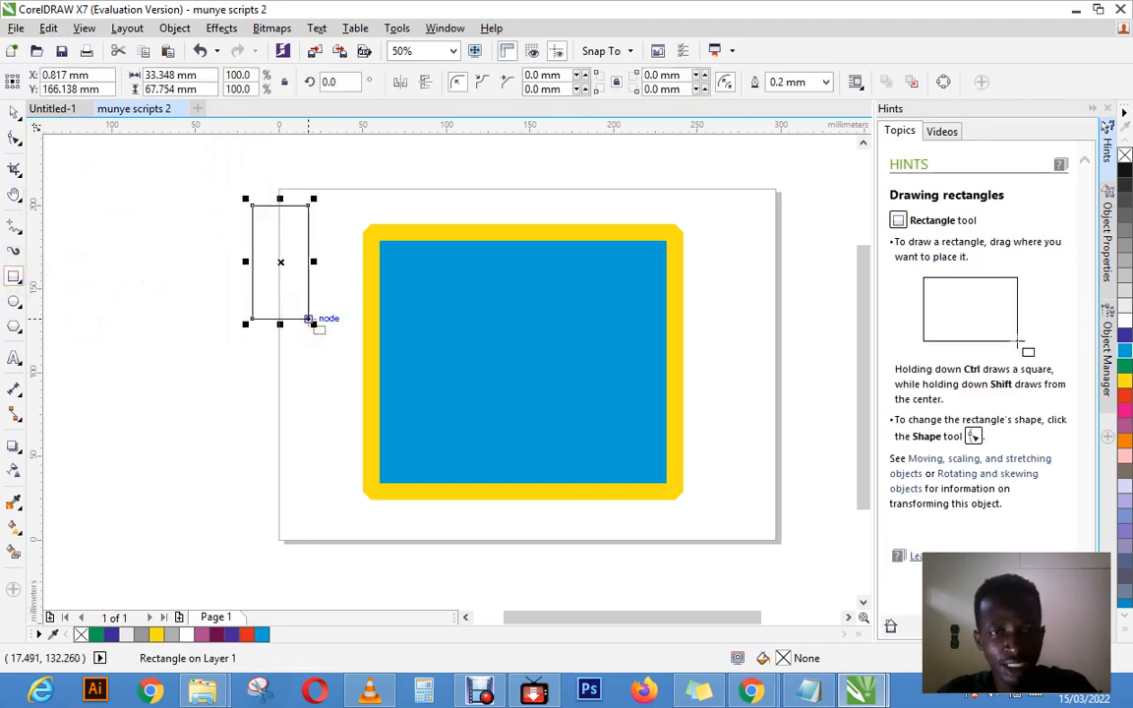
click(1125, 380)
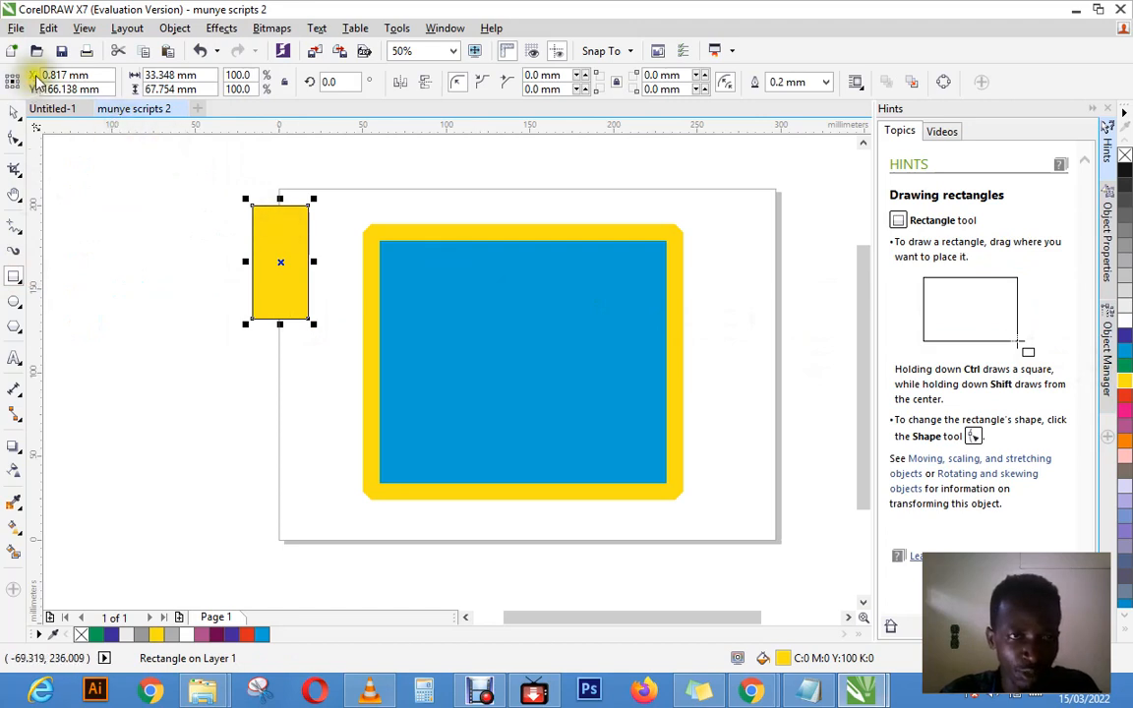
Step: Undo both the yellow fill and the drawing of the small rectangle at the page's left edge
click(48, 29)
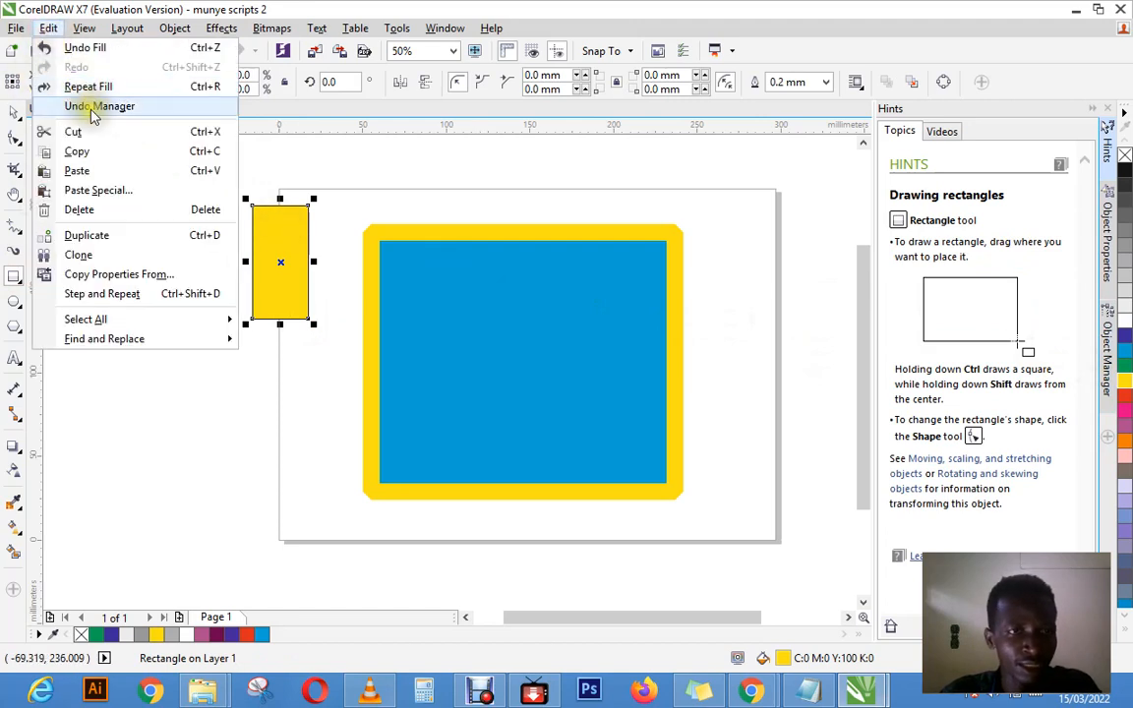
click(87, 51)
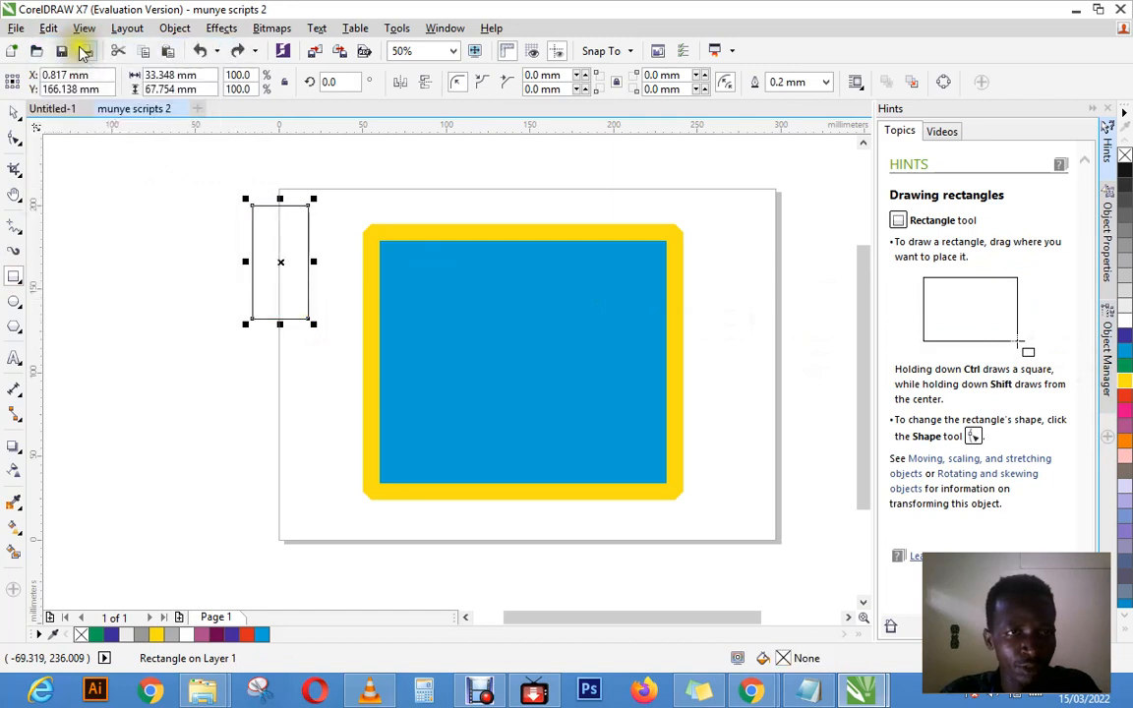
click(49, 28)
click(89, 50)
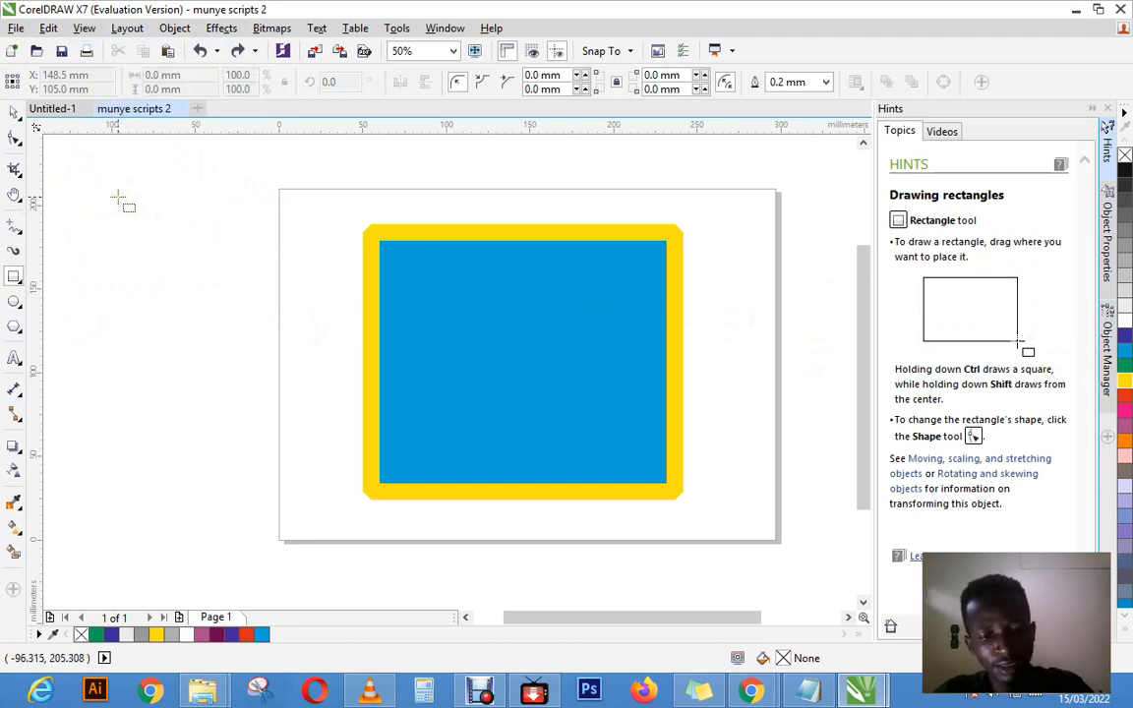
Step: Redo the creation of the small rectangle at the page's left edge and its yellow fill
click(49, 28)
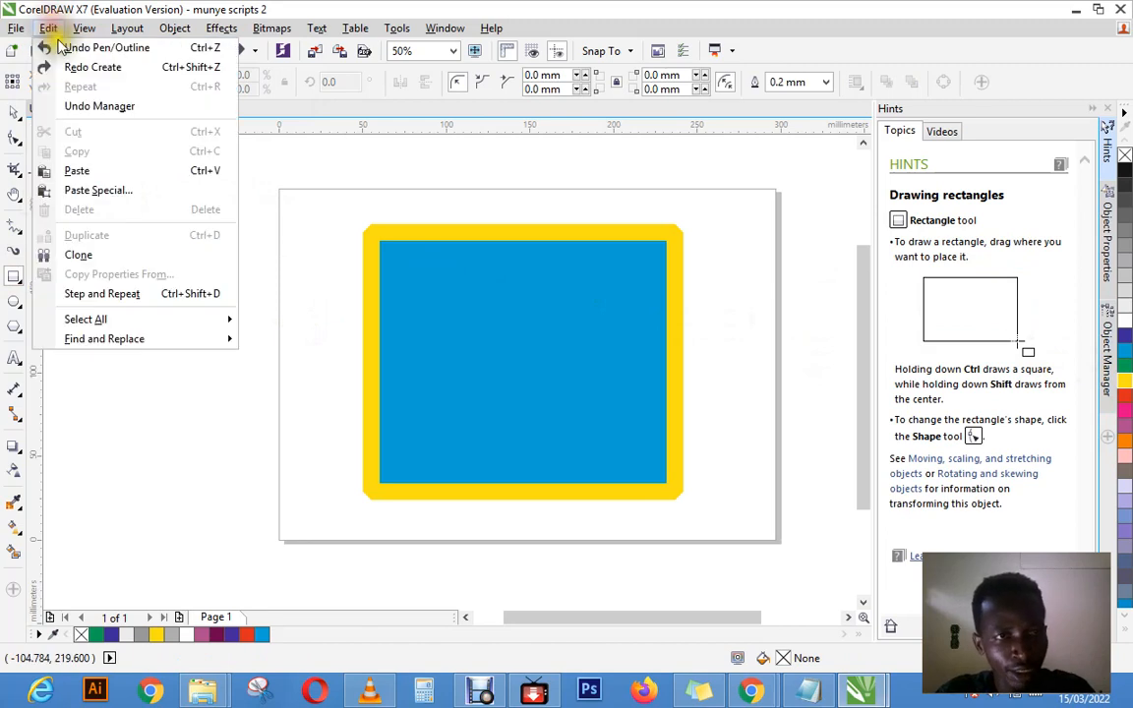
click(78, 69)
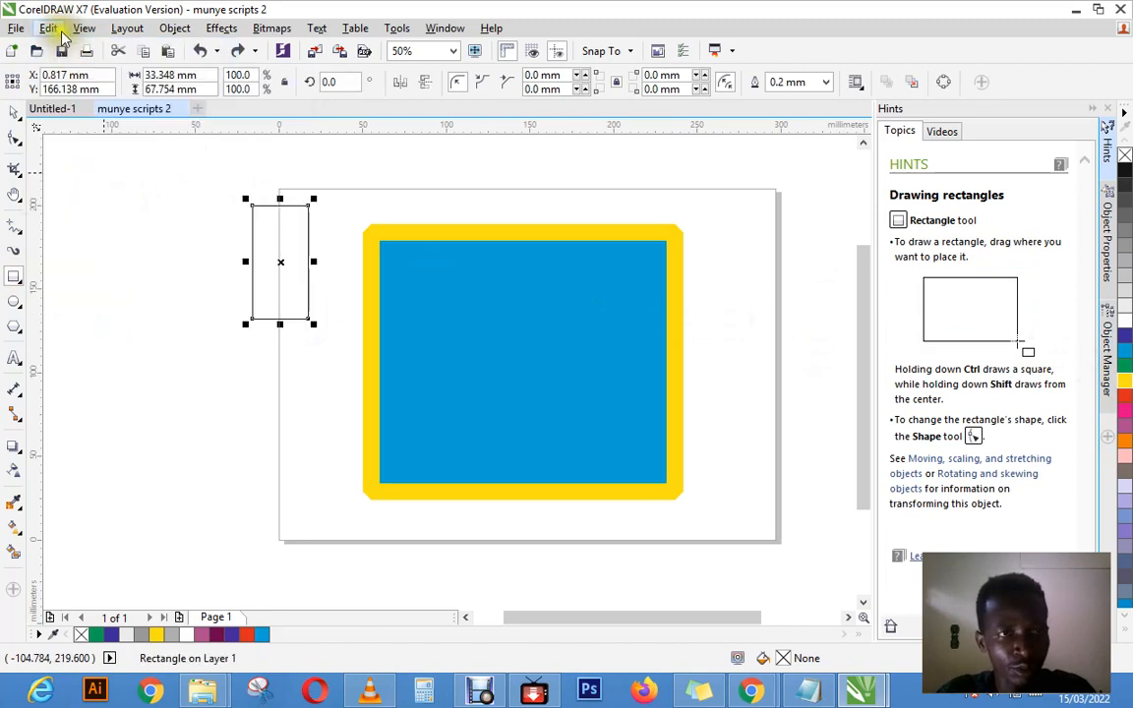
click(59, 30)
click(87, 72)
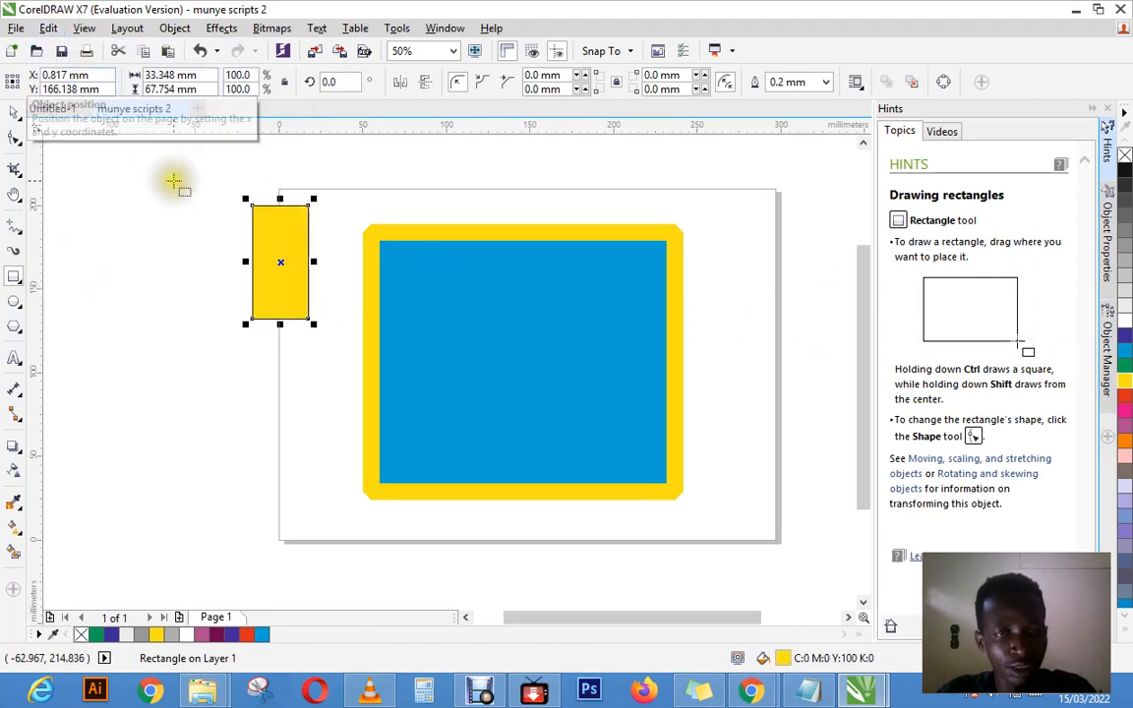
Step: Delete the small yellow rectangle at the page's left edge
click(11, 115)
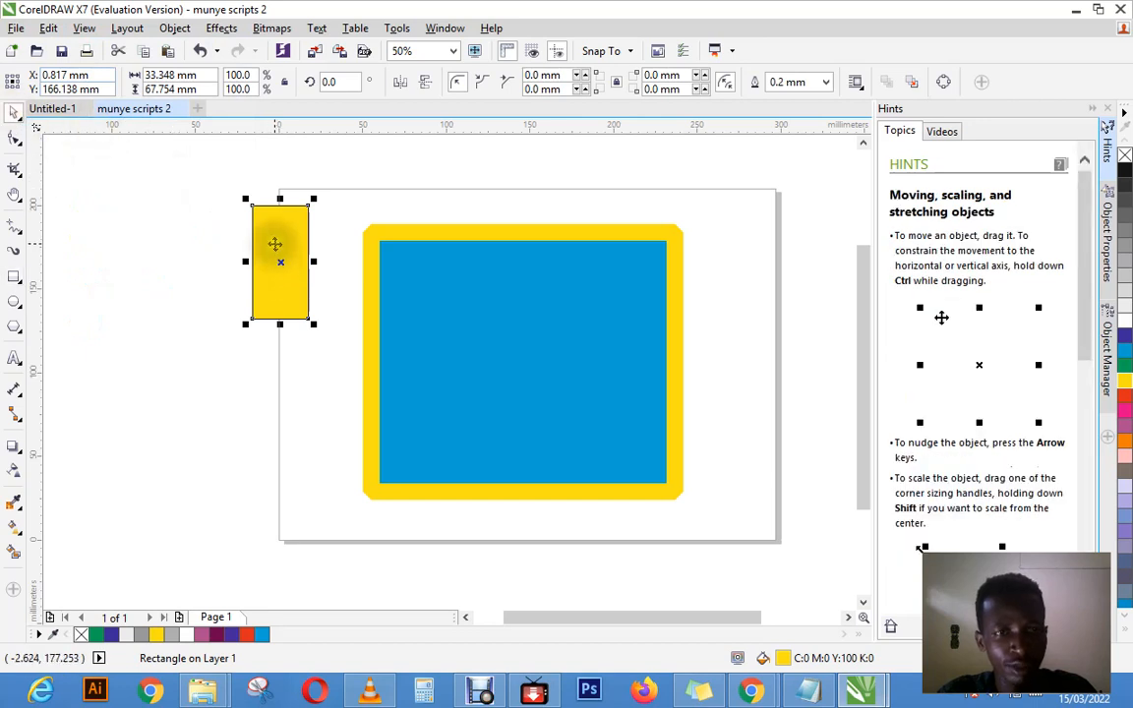
click(275, 244)
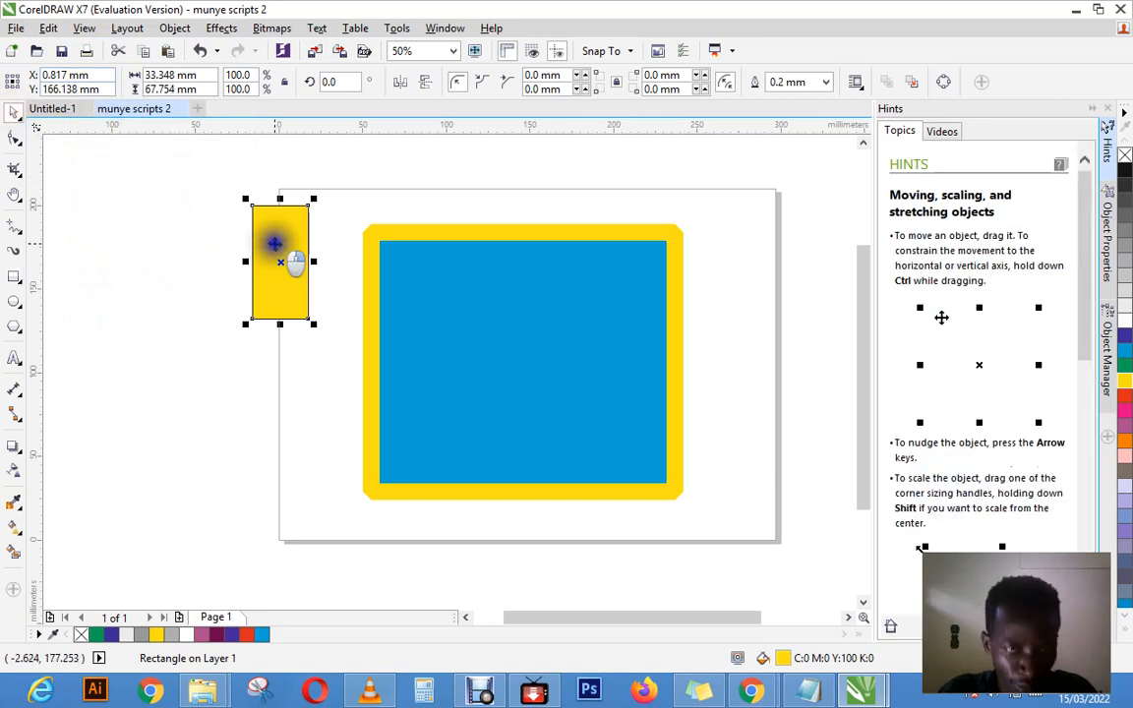
right_click(274, 244)
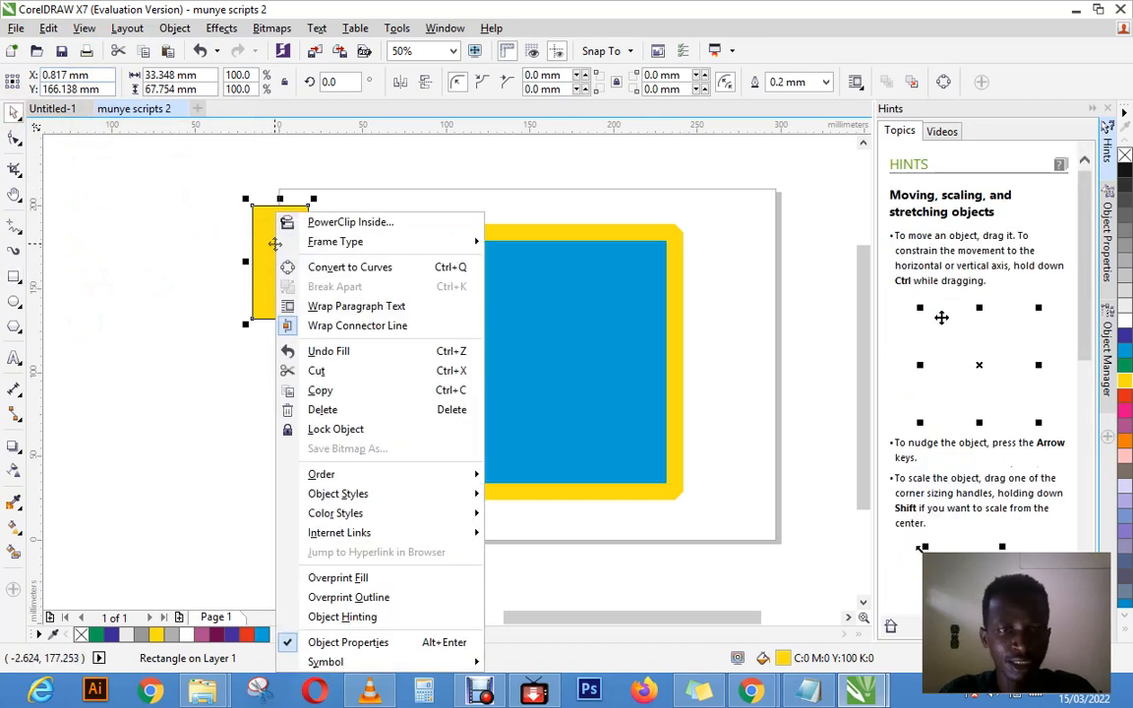
click(338, 413)
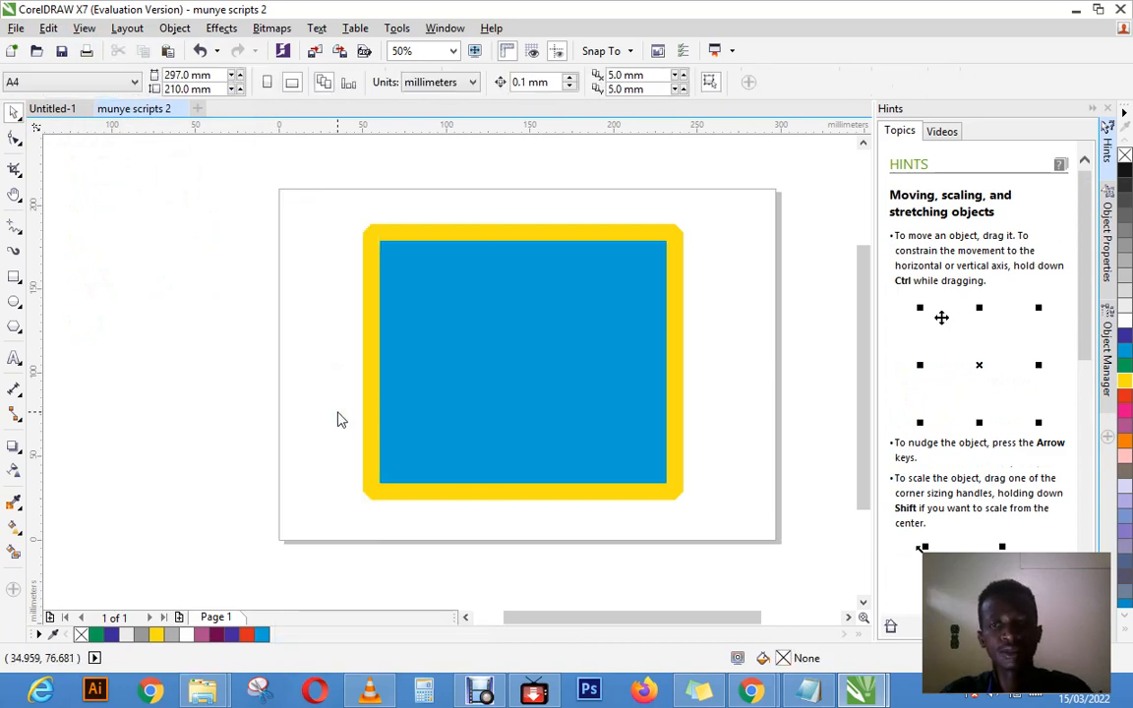
Step: Select the blue rectangle and zoom out in stages to 3% with the Zoom tool
click(384, 304)
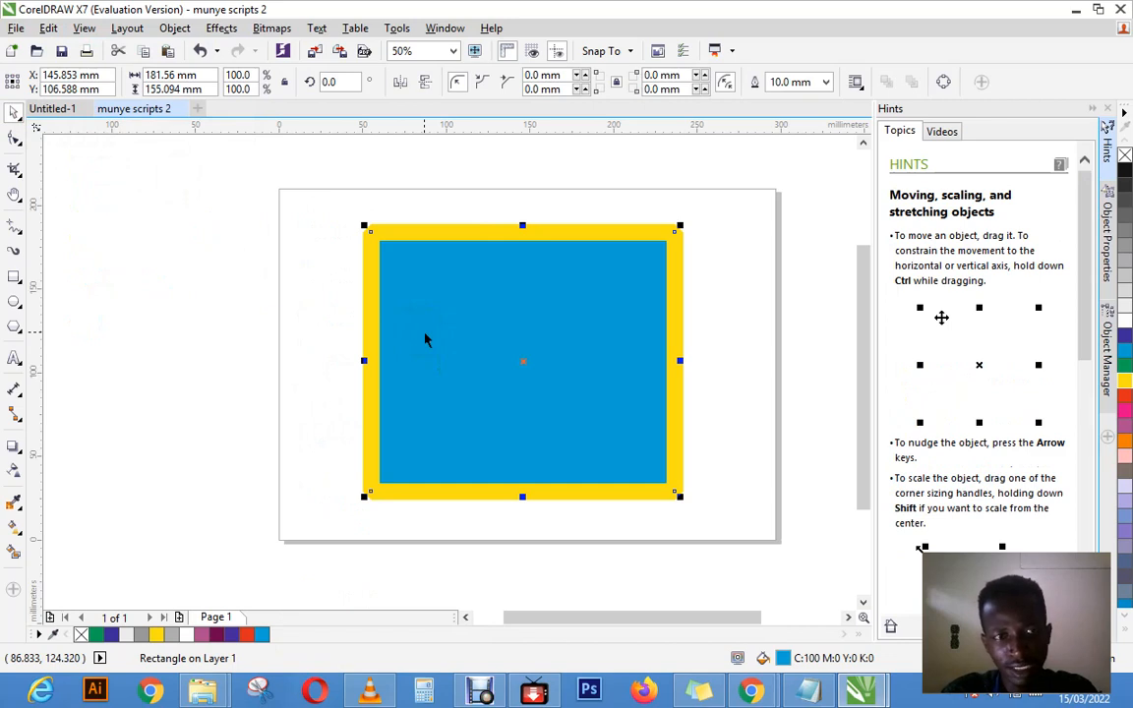
click(19, 282)
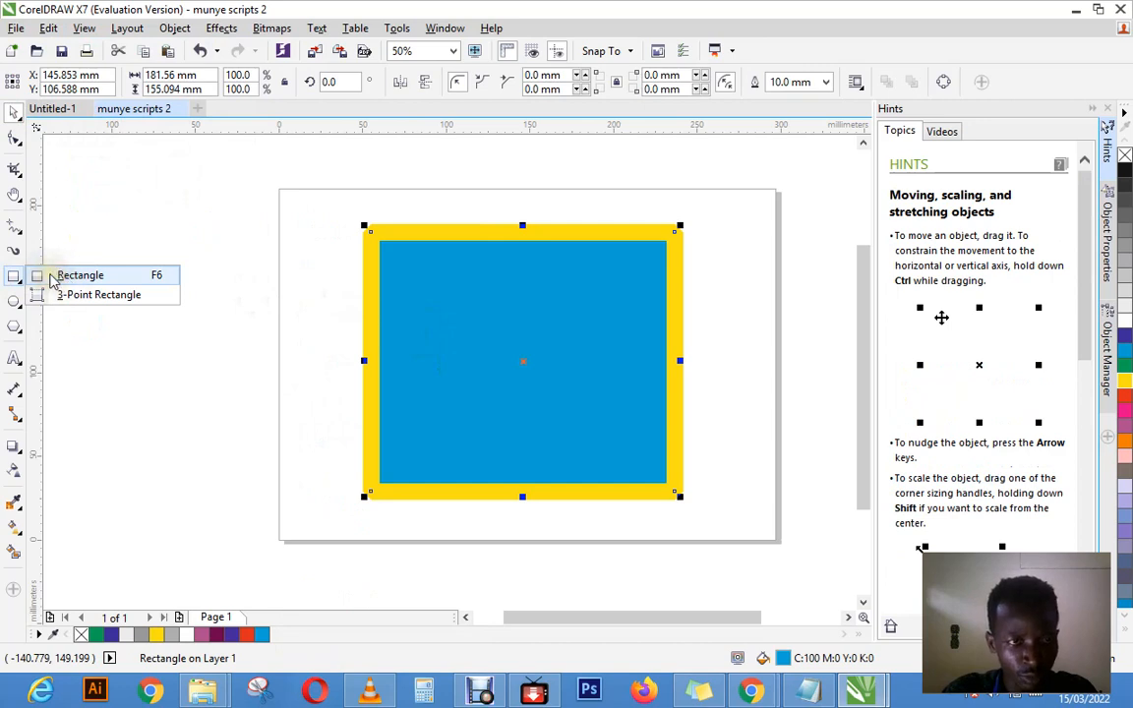
click(16, 194)
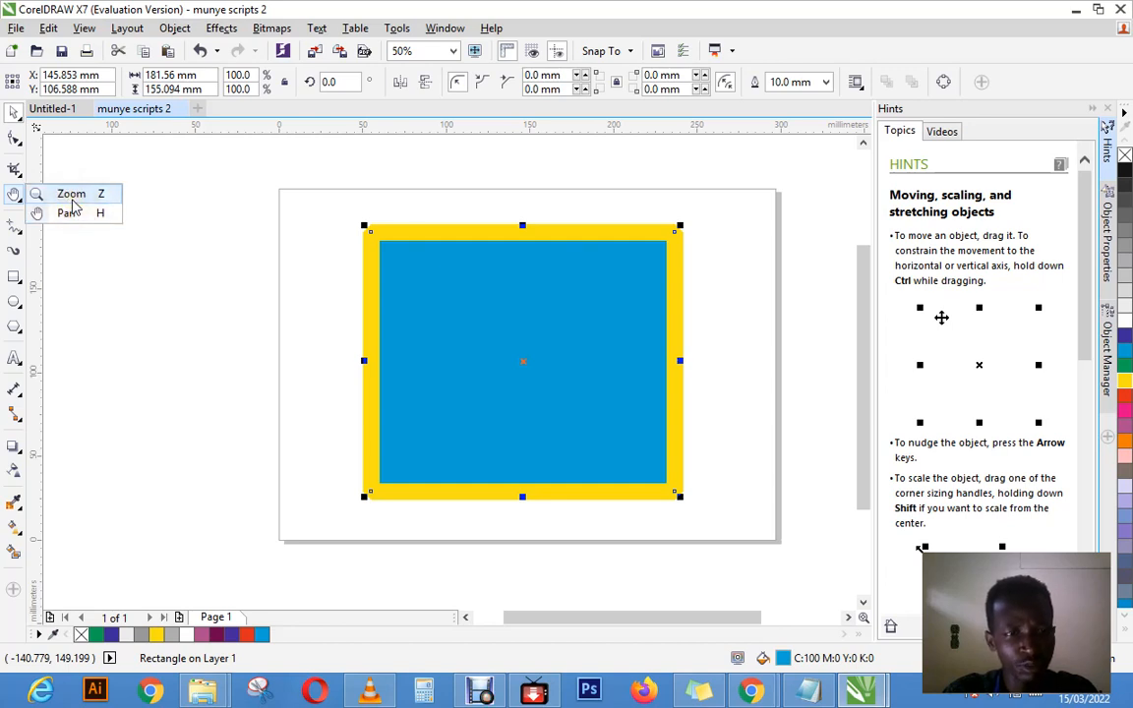
click(70, 194)
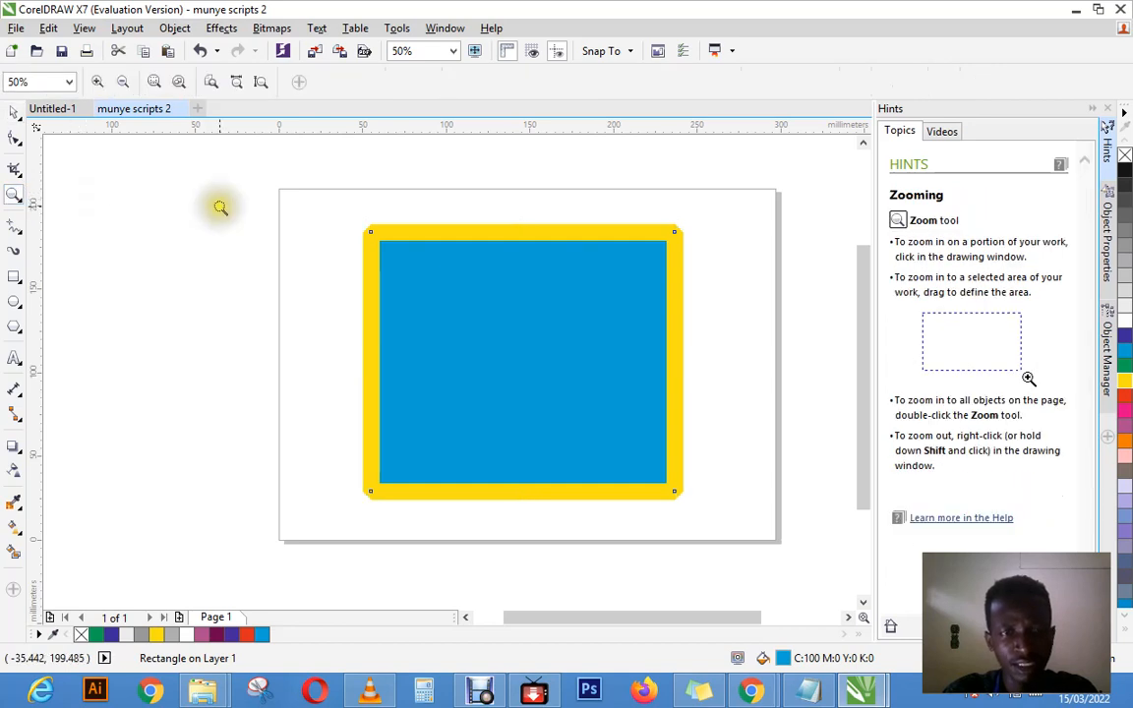
right_click(550, 338)
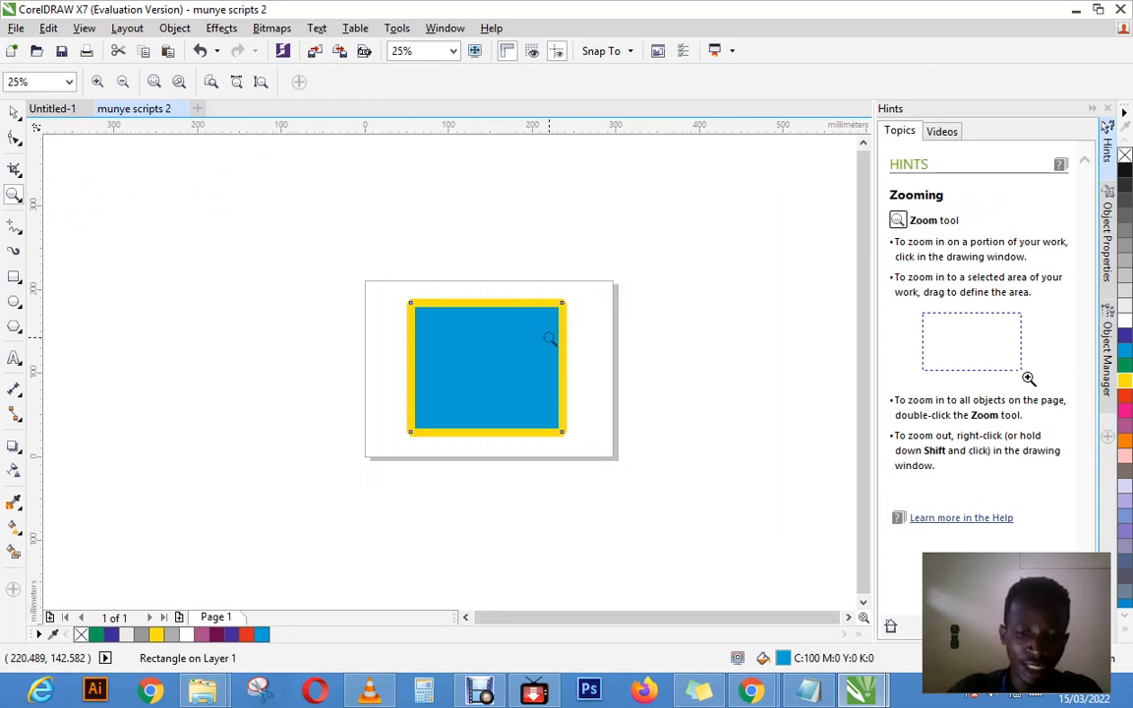
right_click(549, 337)
right_click(549, 337)
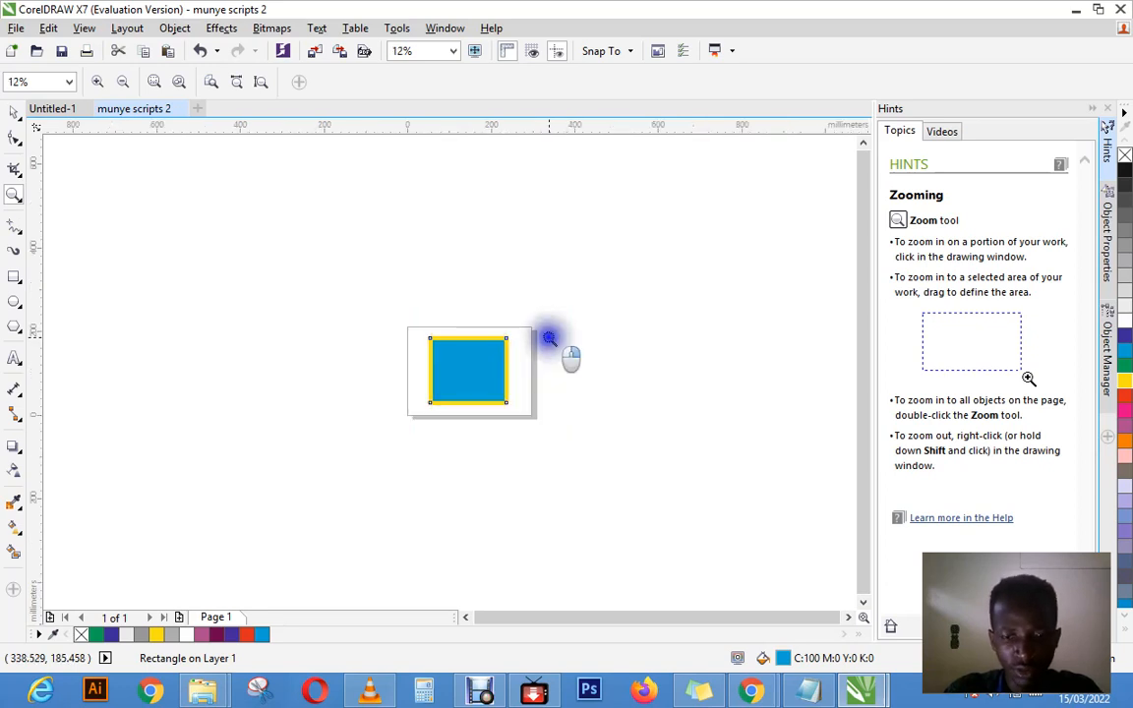
right_click(549, 337)
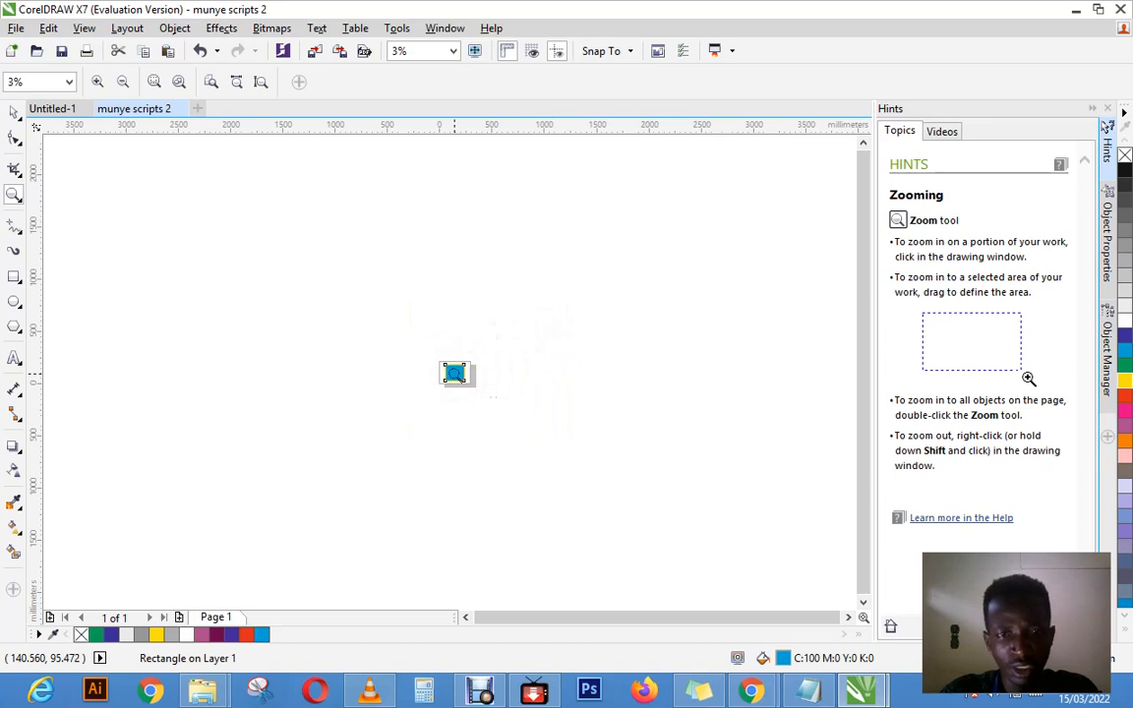
Step: Zoom in on the blue rectangle in stages to 25%
click(454, 372)
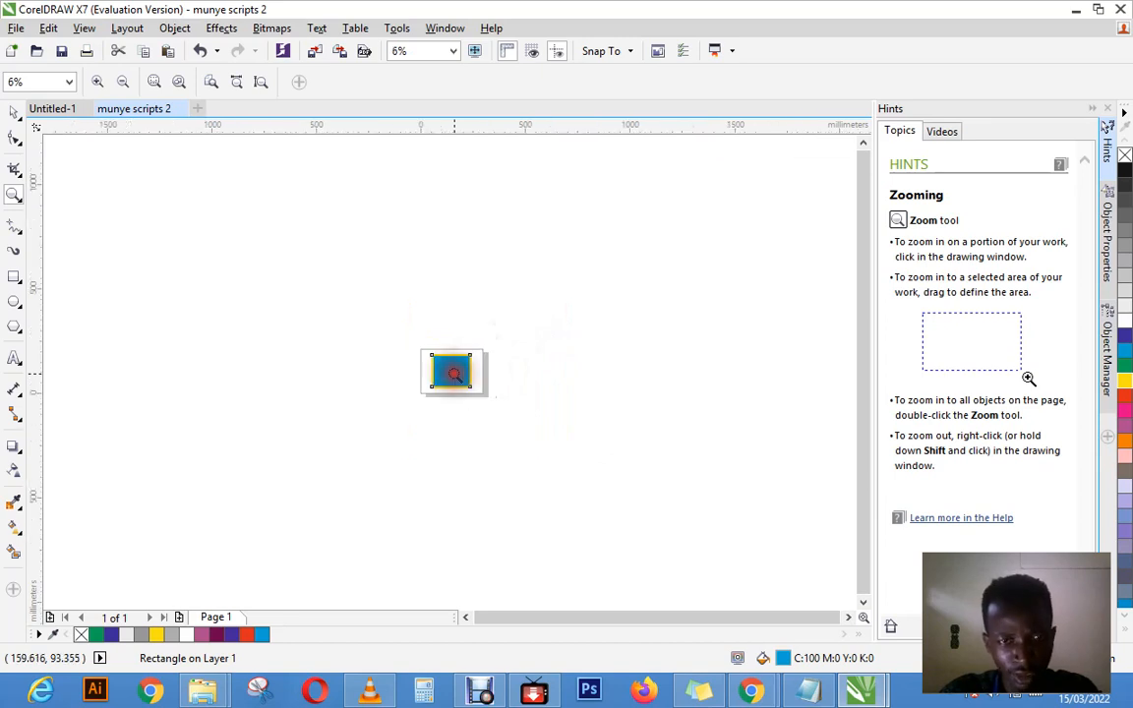
click(454, 372)
click(452, 373)
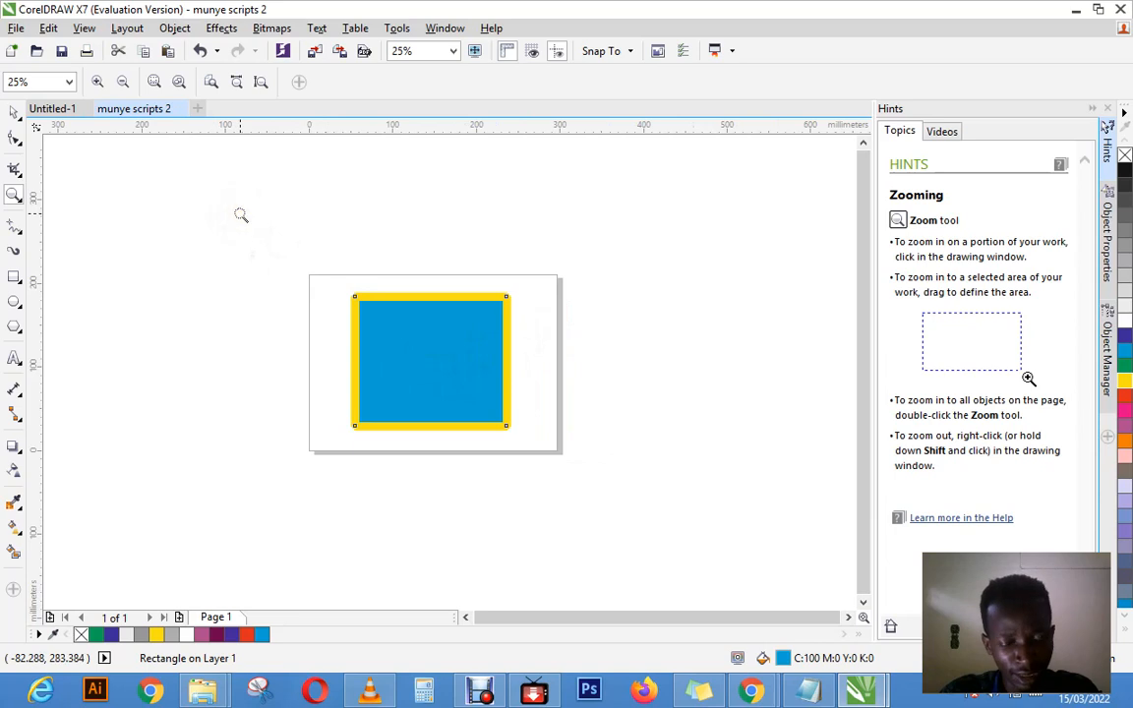
Step: Zoom in to 63% by repeatedly marking a zoom area around the page and its rectangle
drag(240, 214, 666, 548)
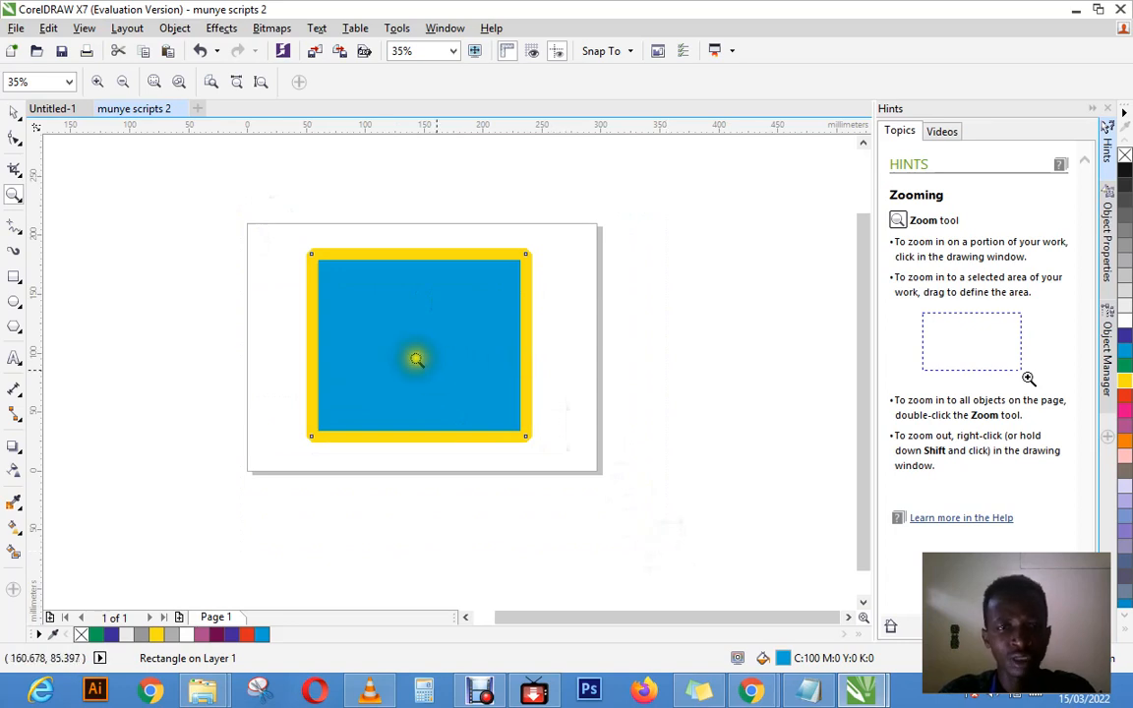
drag(176, 183, 669, 567)
drag(200, 179, 696, 528)
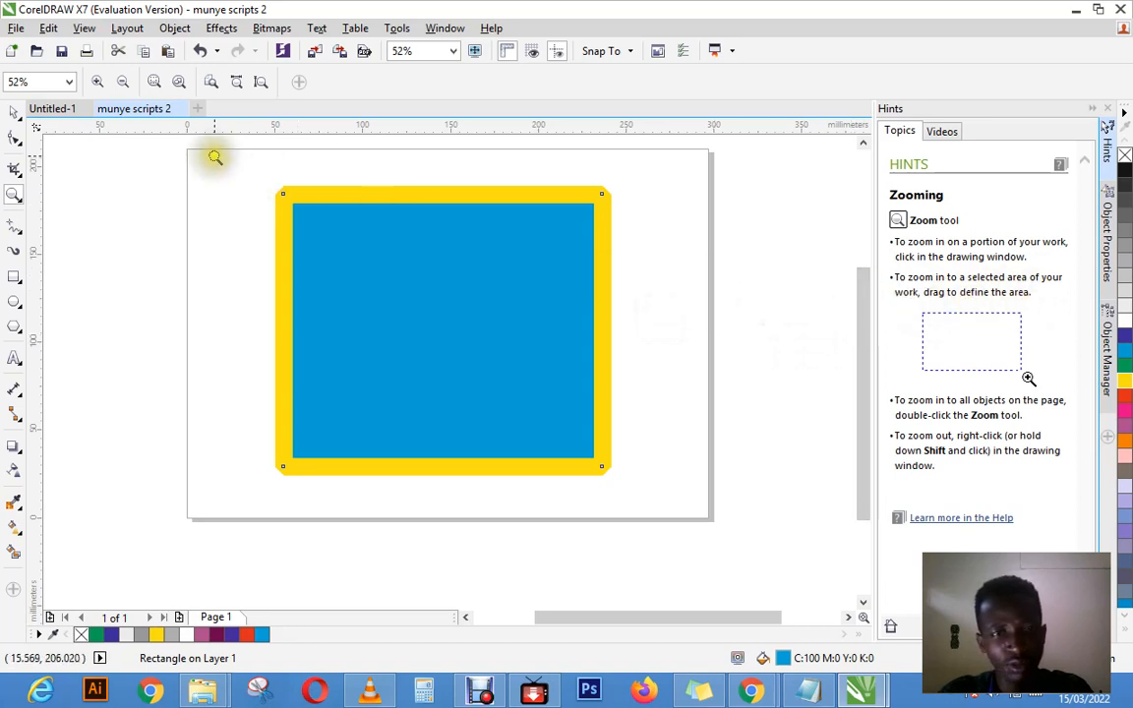
drag(199, 159, 693, 552)
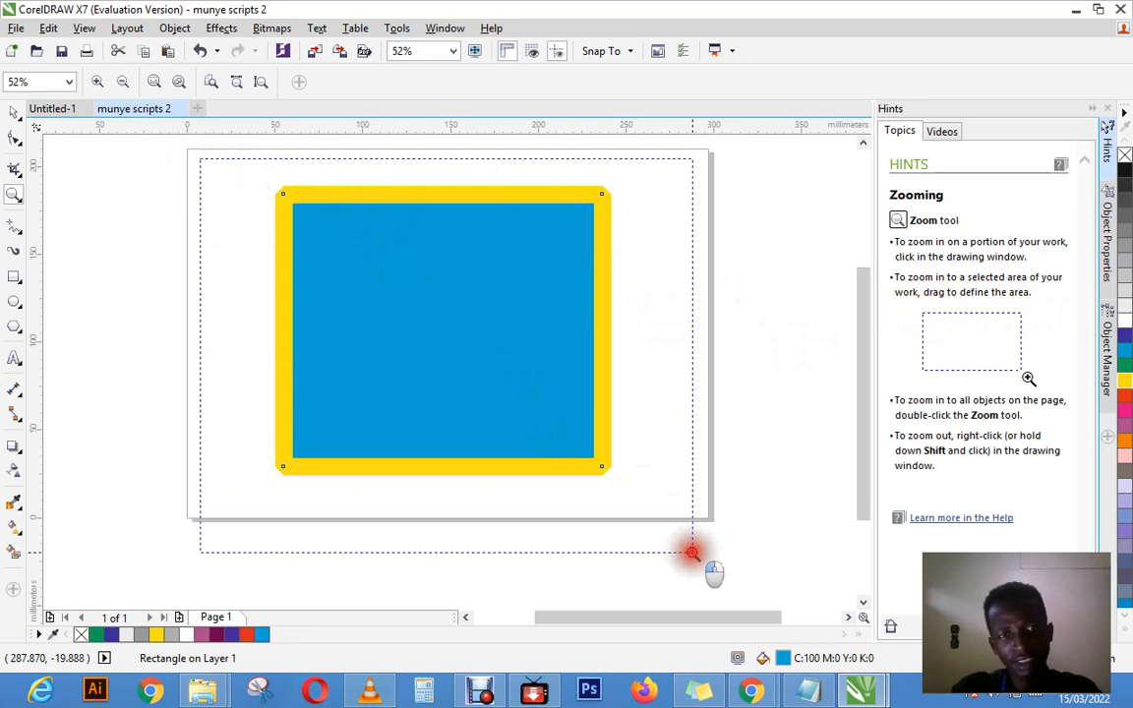
drag(692, 552, 692, 552)
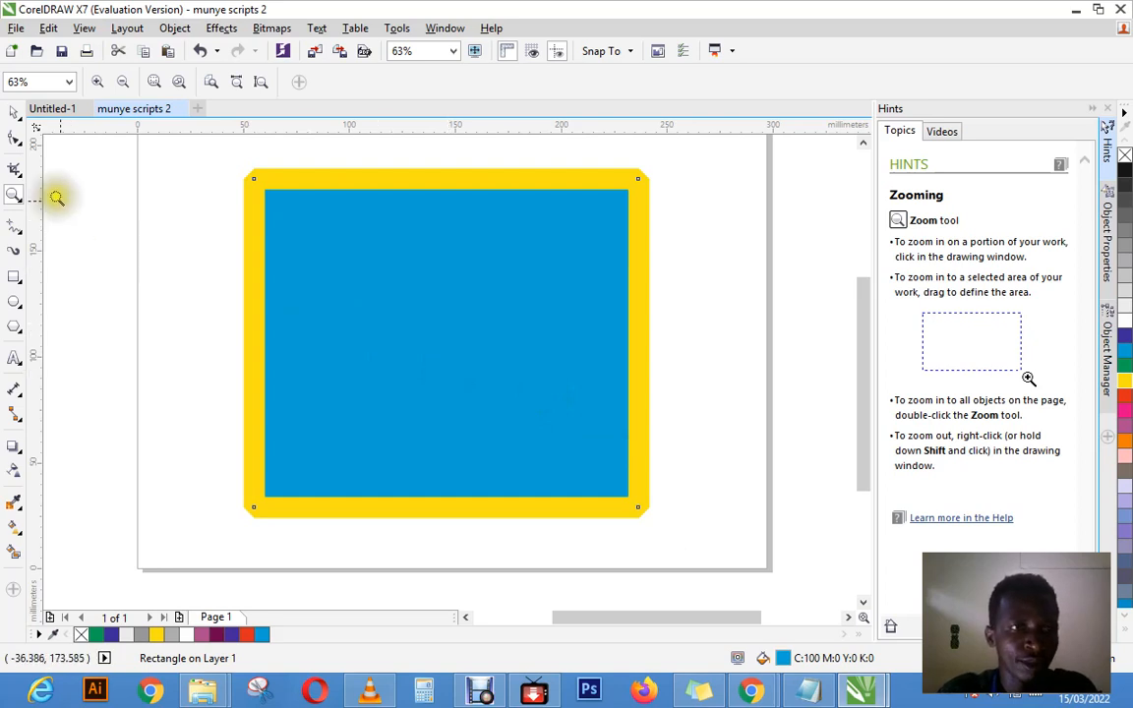
Step: Zoom out to 43% and shift the view so the whole page sits lower in the drawing window
right_click(363, 288)
right_click(363, 288)
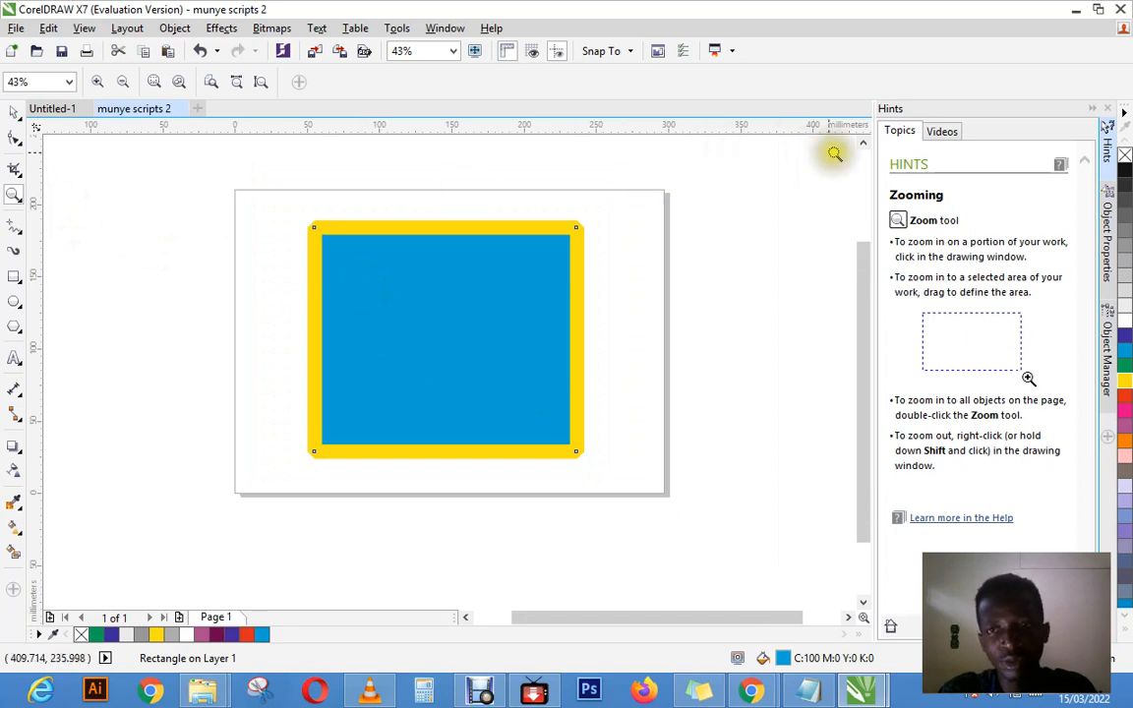
click(863, 144)
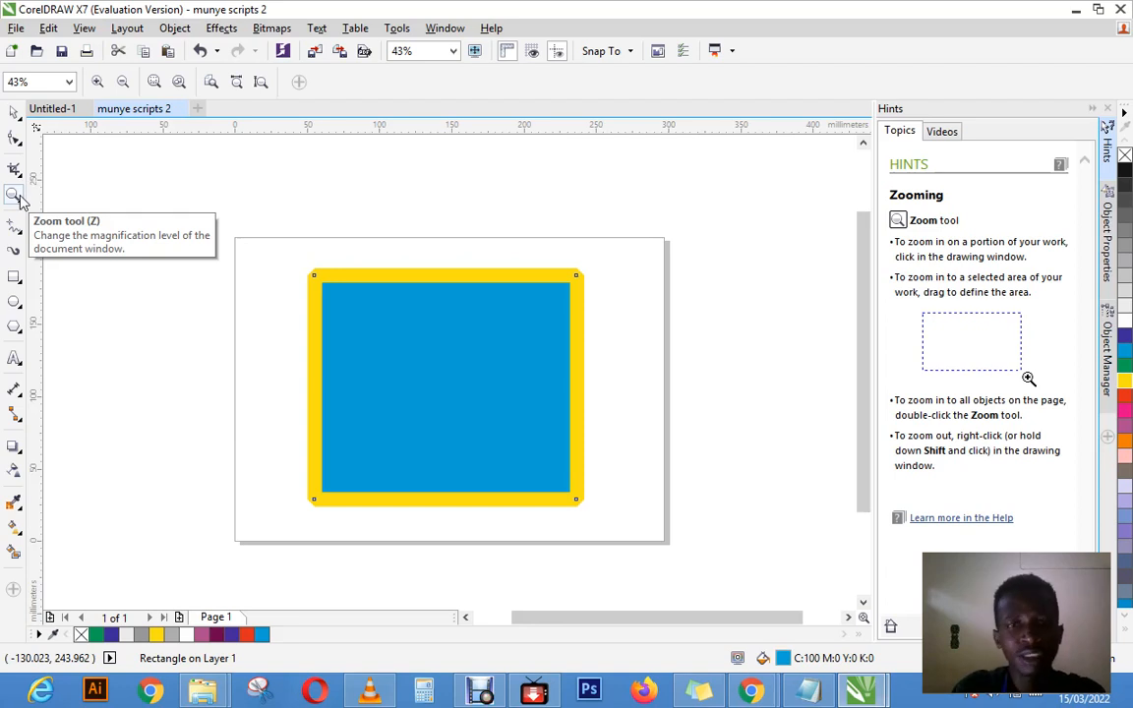
Step: Delete the blue rectangle with the yellow outline, then check the page for leftover objects
click(16, 111)
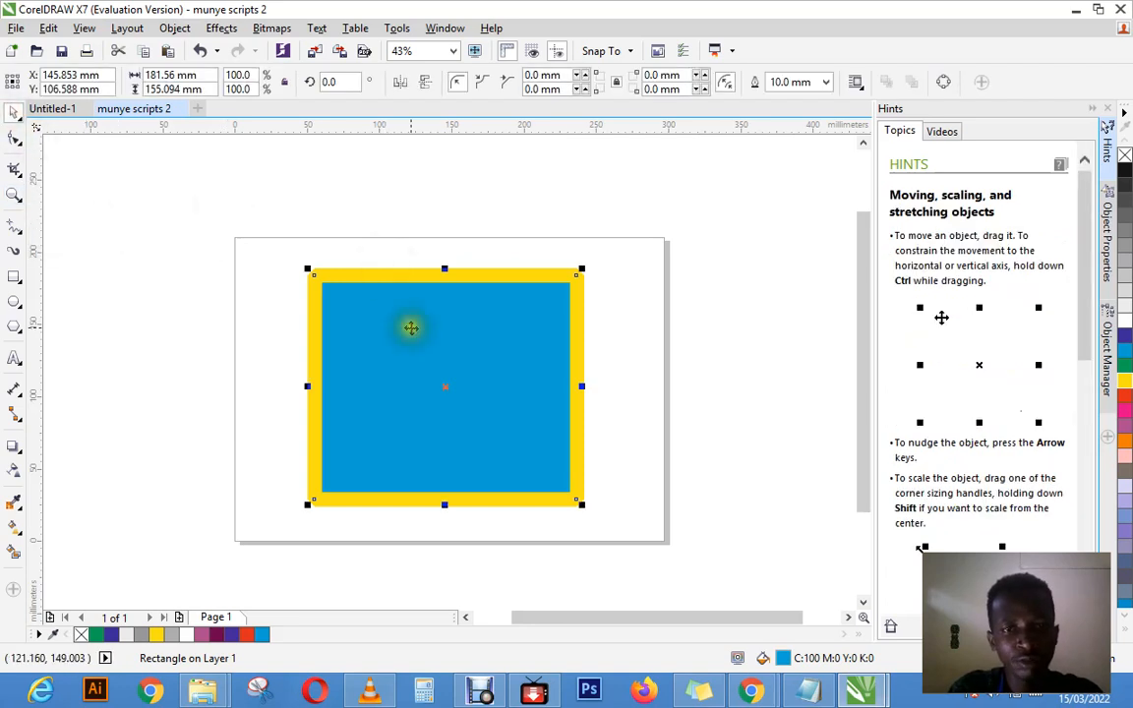
right_click(411, 328)
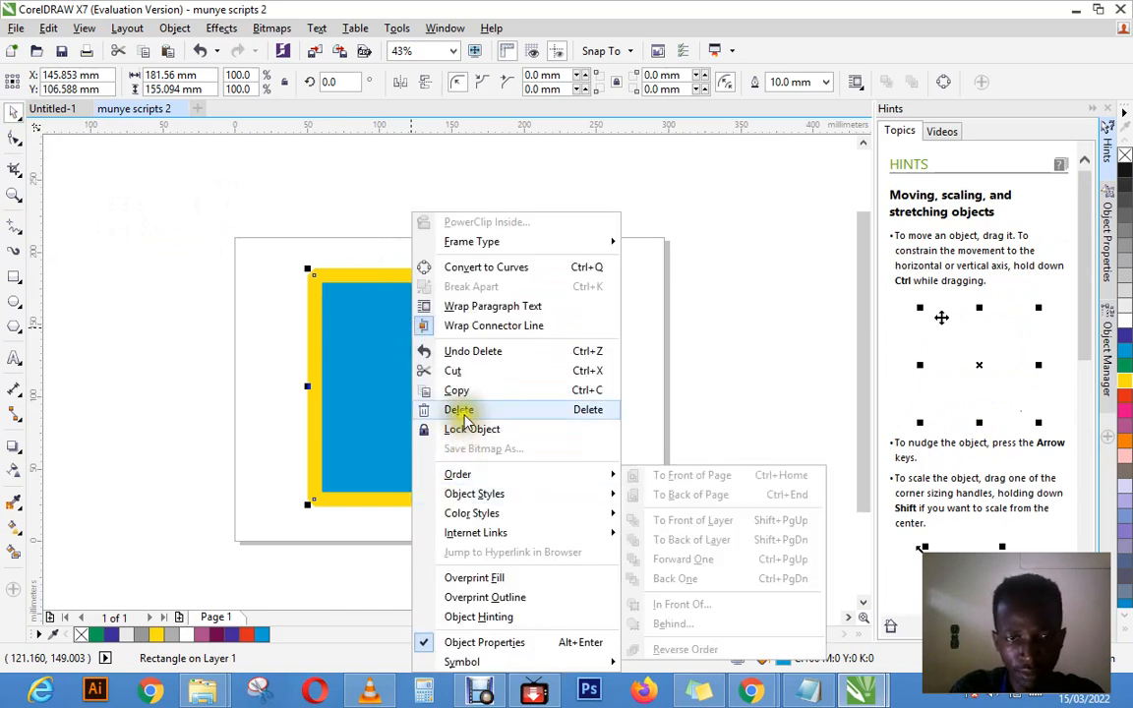
click(458, 409)
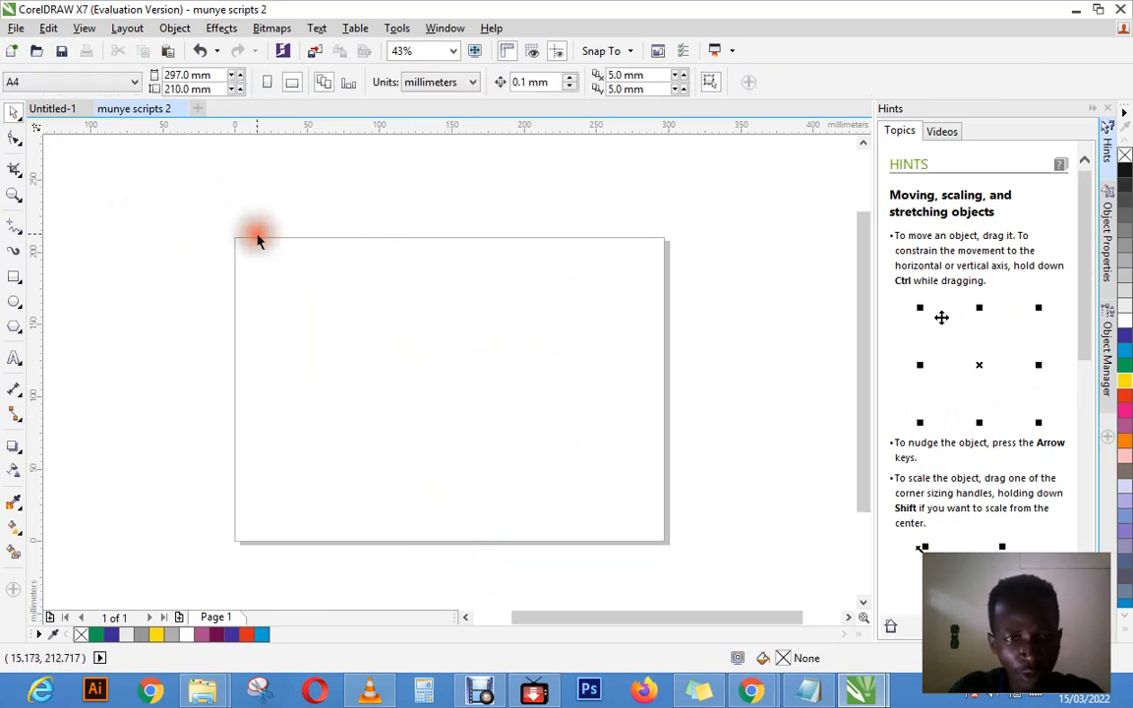
drag(200, 214, 672, 539)
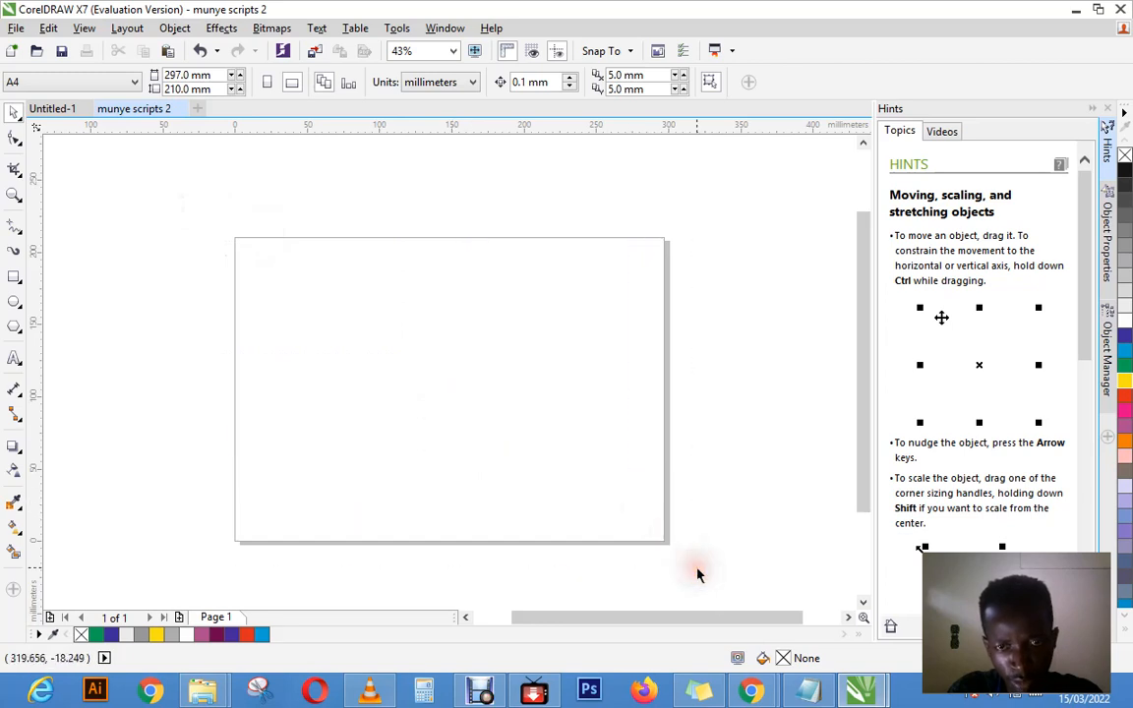
click(588, 435)
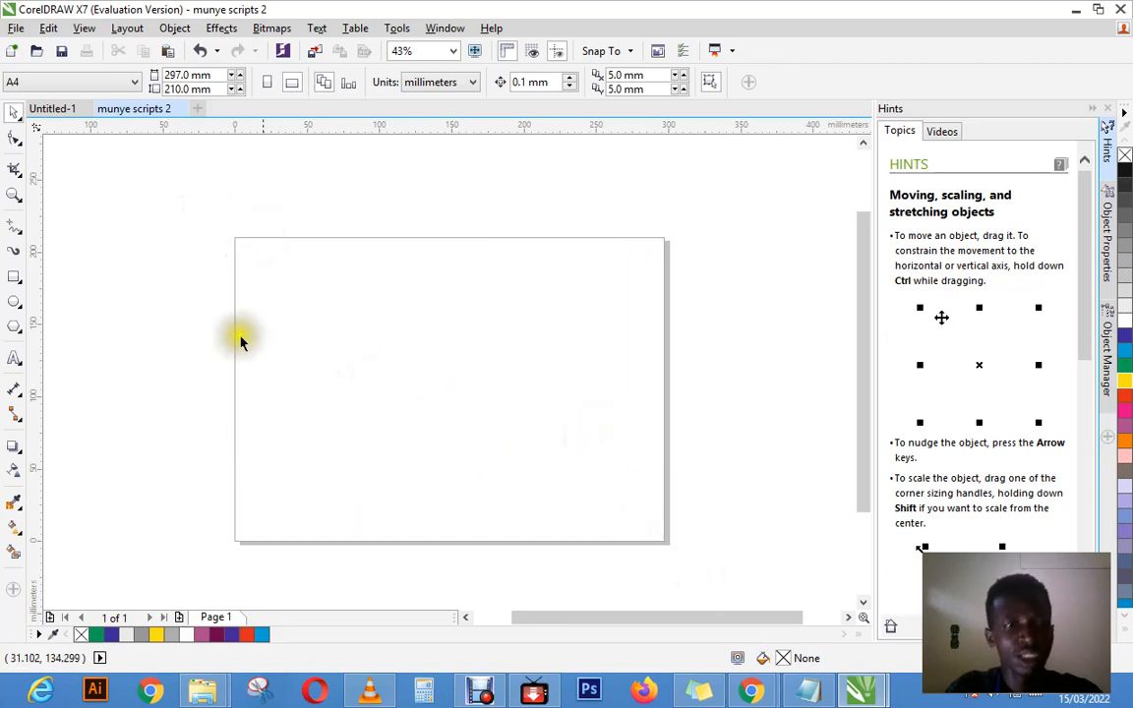
Step: Draw two tilted 3-point rectangles, one across the page's middle and one over its right edge spanning about 187 by 158 mm overall
click(14, 281)
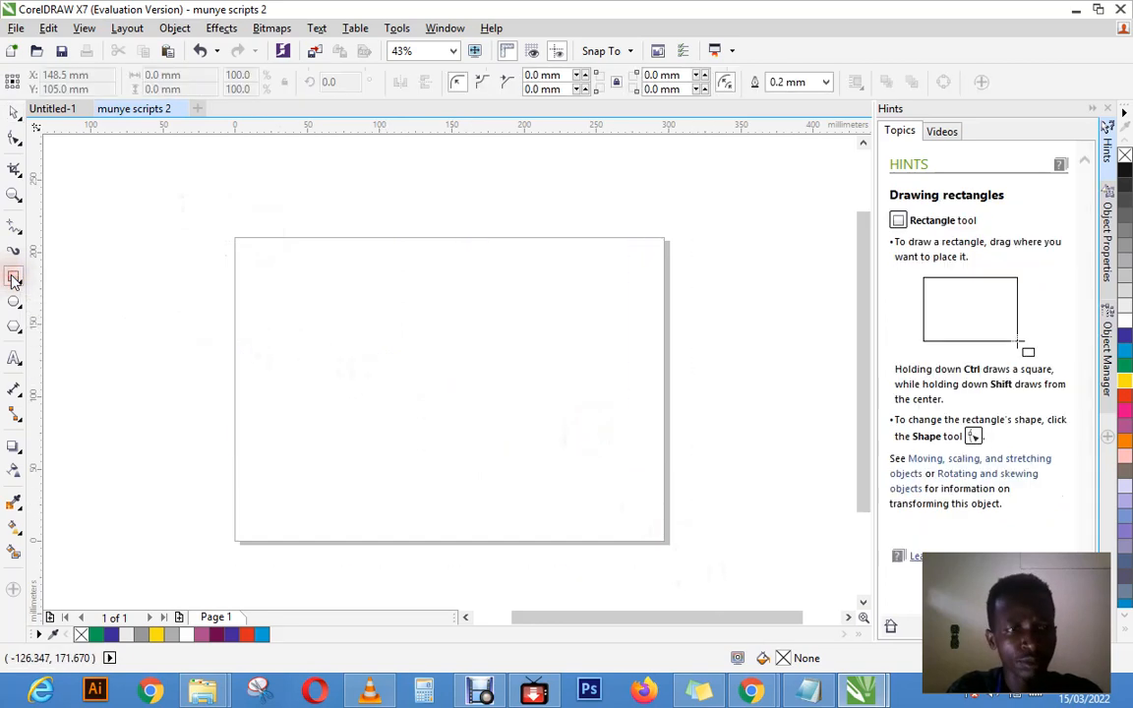
click(18, 281)
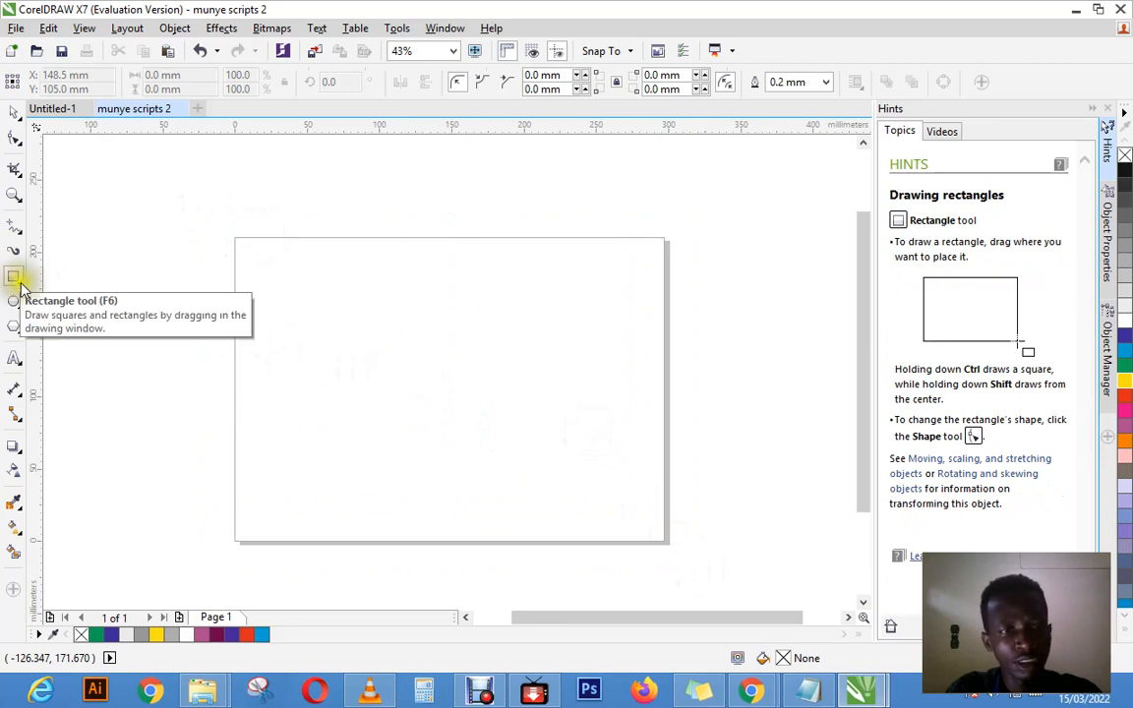
click(21, 287)
click(22, 287)
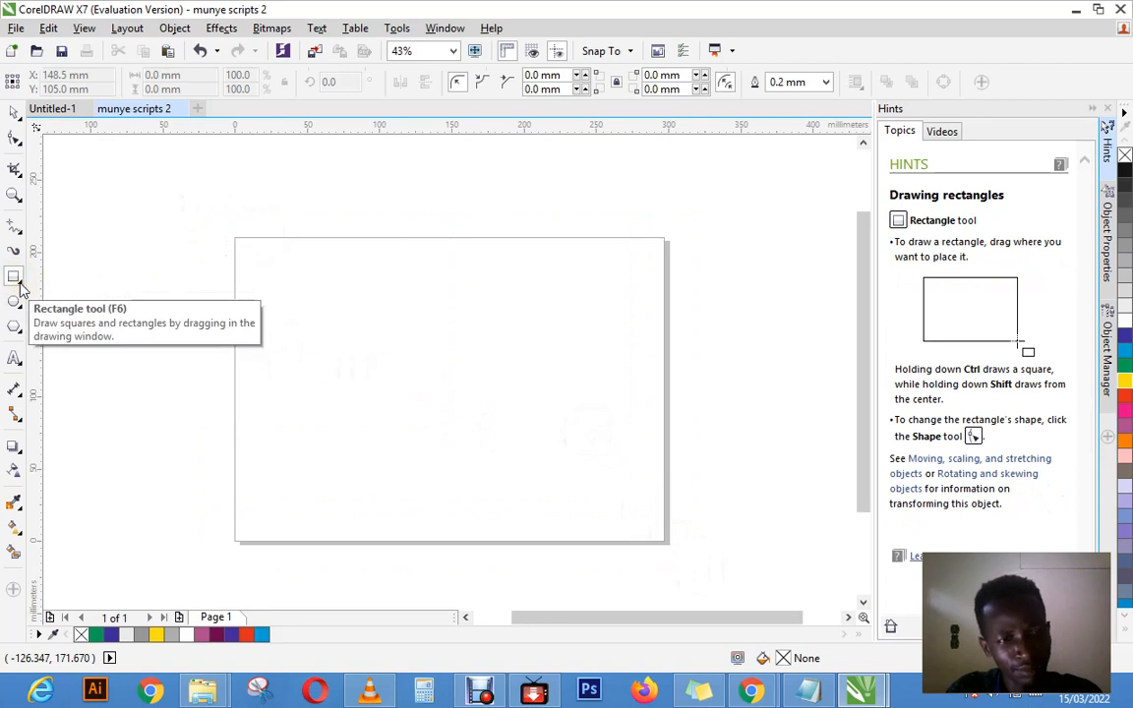
click(11, 293)
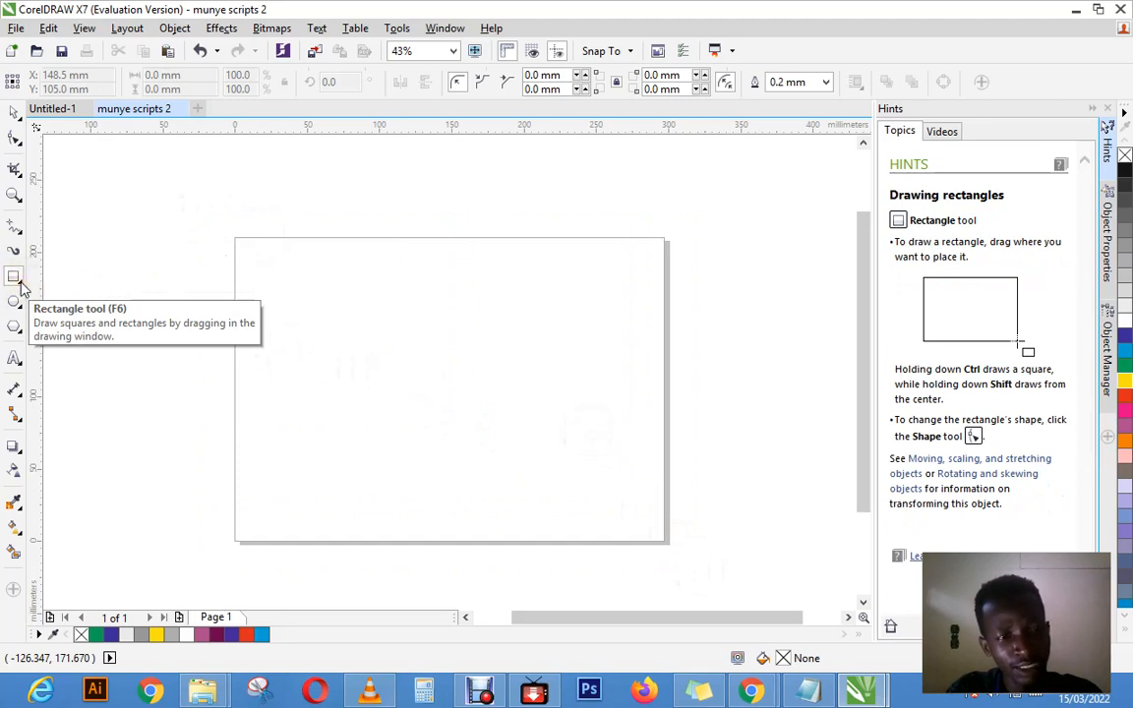
click(22, 286)
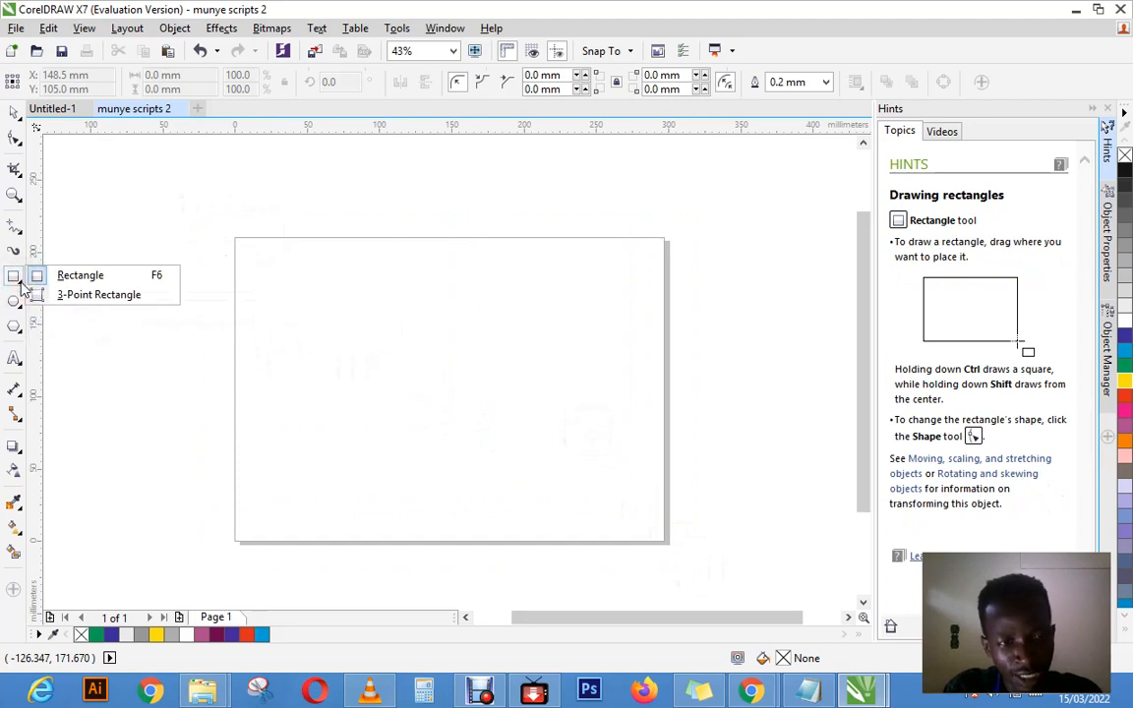
click(79, 303)
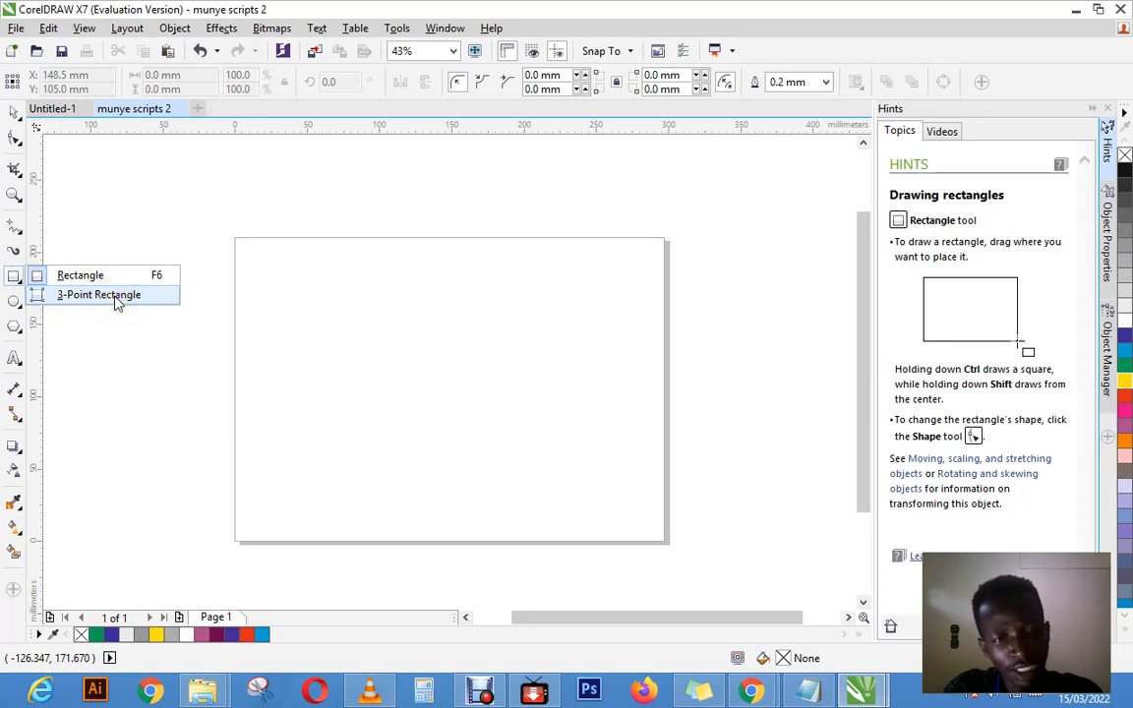
click(116, 300)
drag(290, 292, 499, 463)
click(537, 331)
click(569, 295)
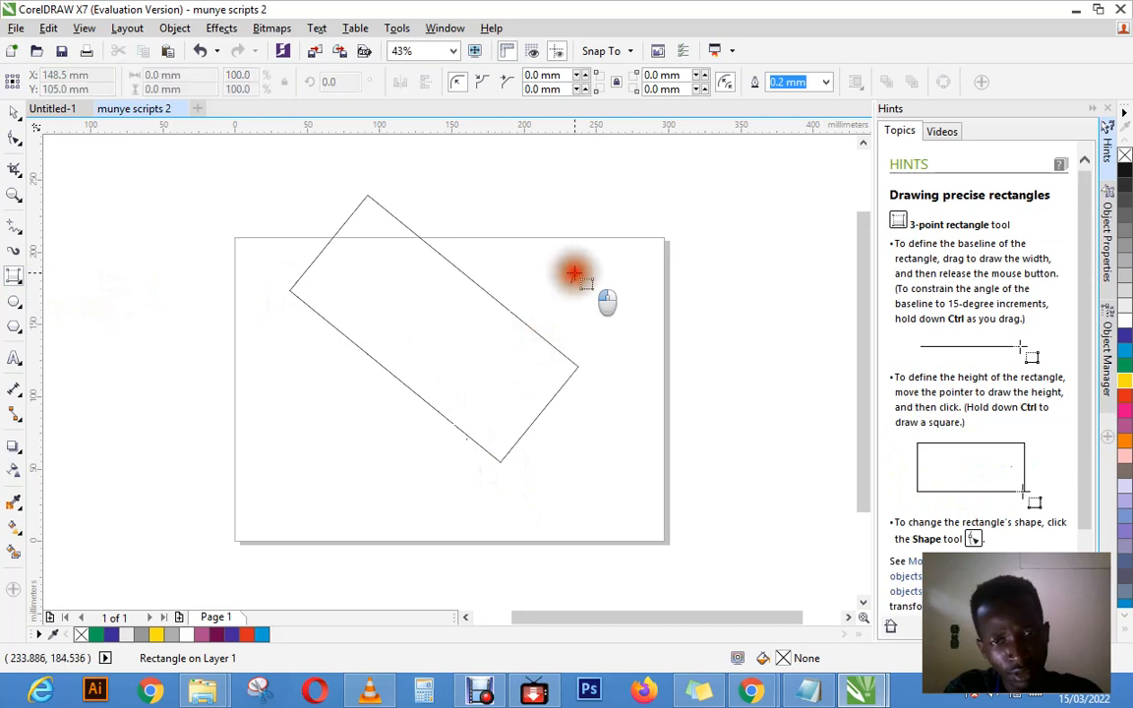
drag(573, 273, 631, 191)
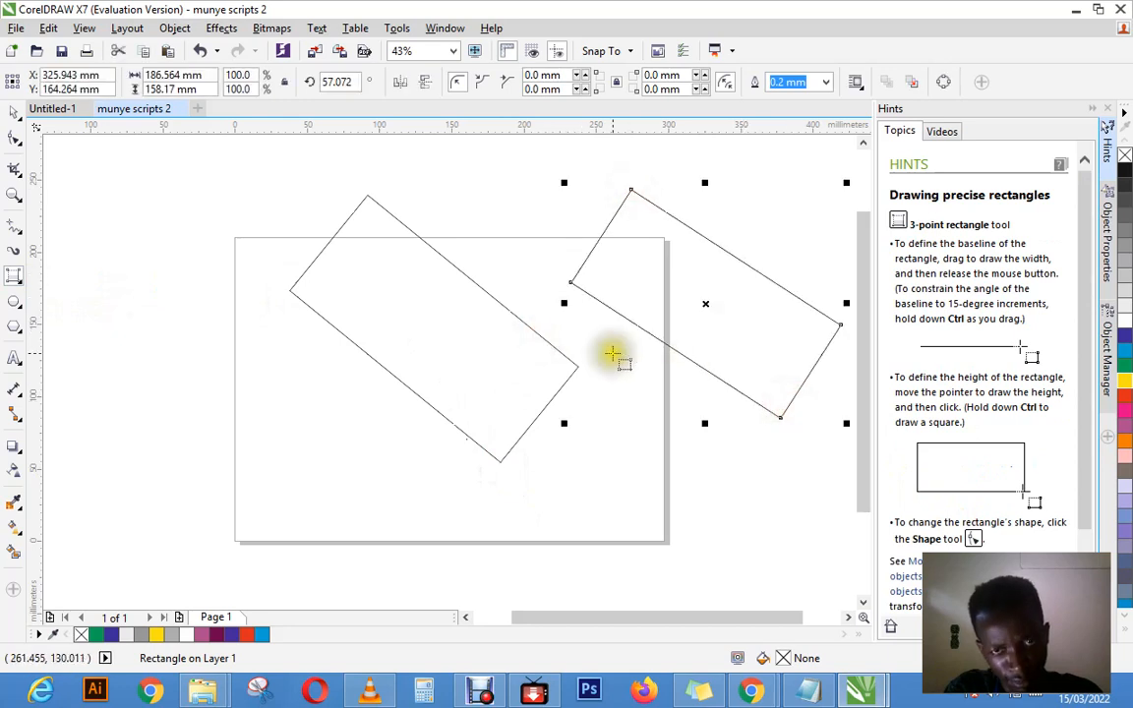
Step: Undo the drawing of both tilted 3-point rectangles to clear the page
key(ctrl+z)
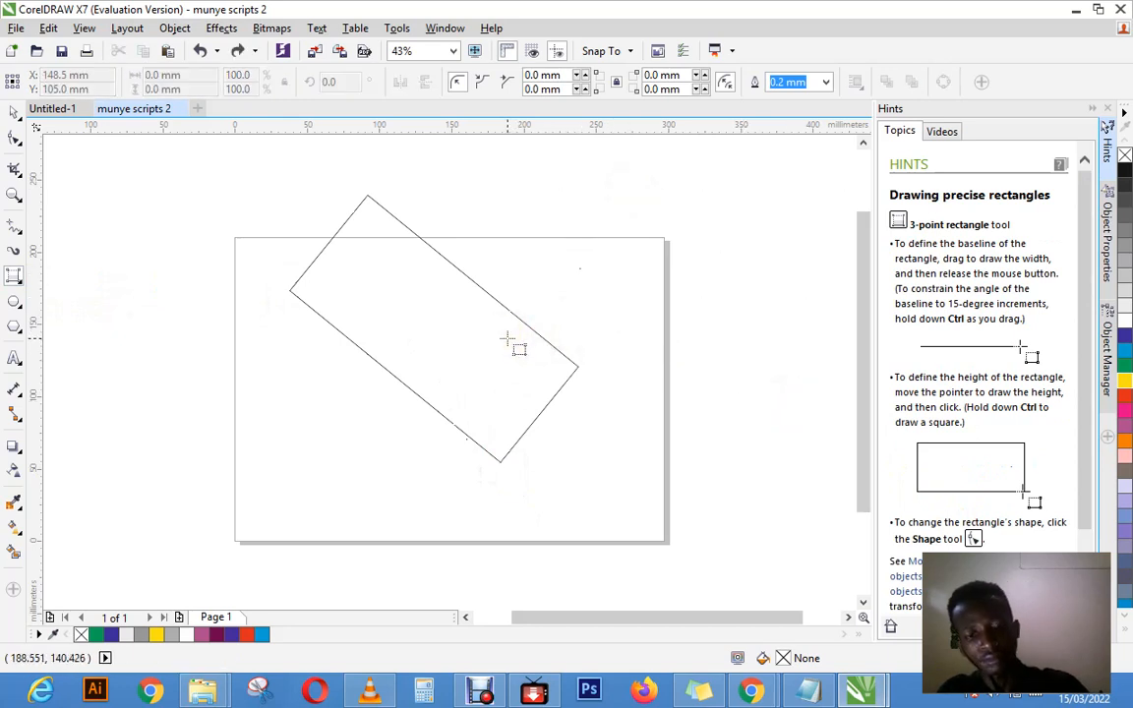
key(ctrl+z)
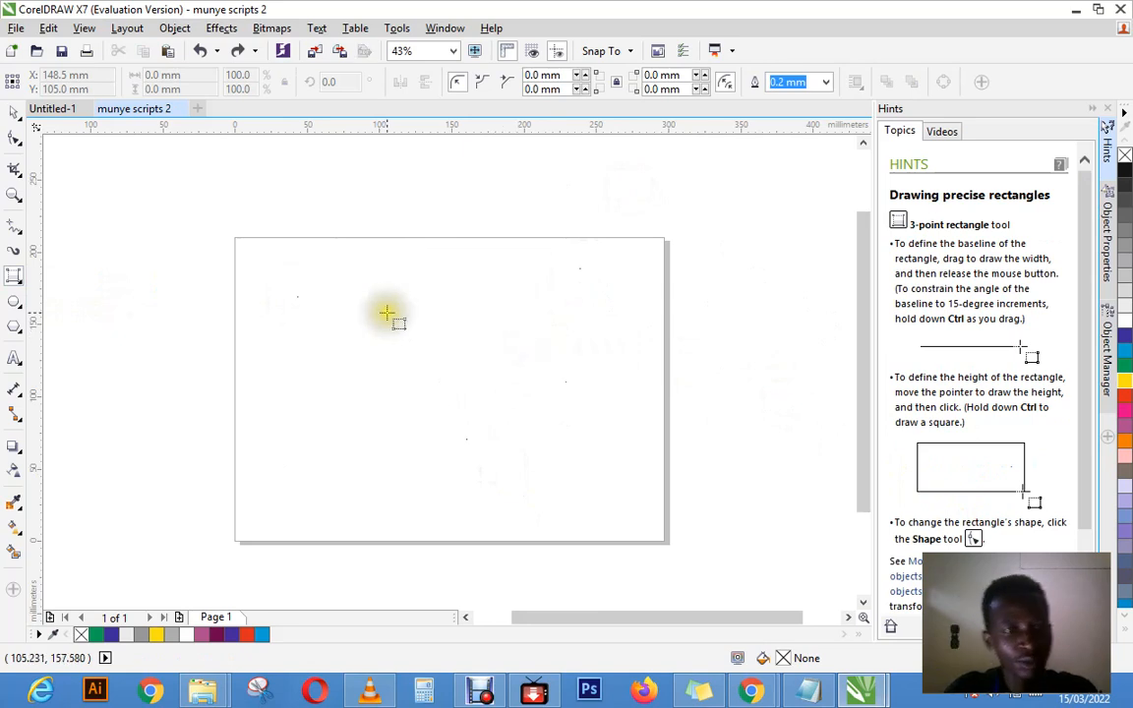
Step: Draw a plain rectangle about 298 by 211 mm covering the whole page, and fill it with yellow
click(25, 282)
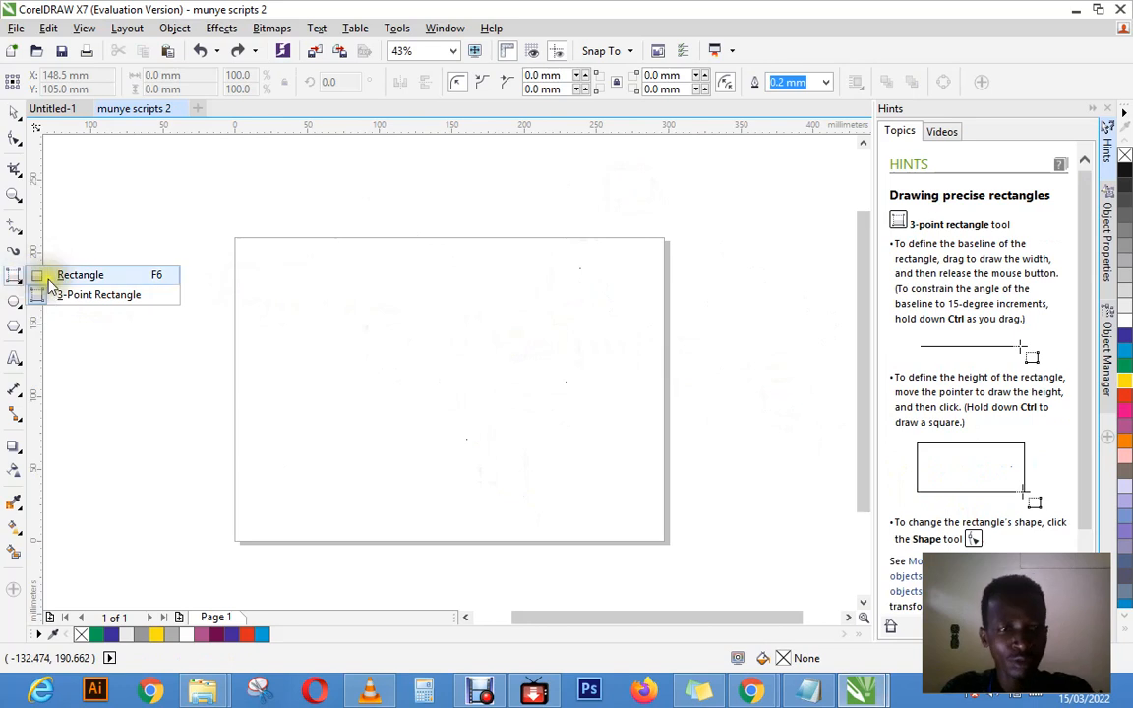
click(49, 276)
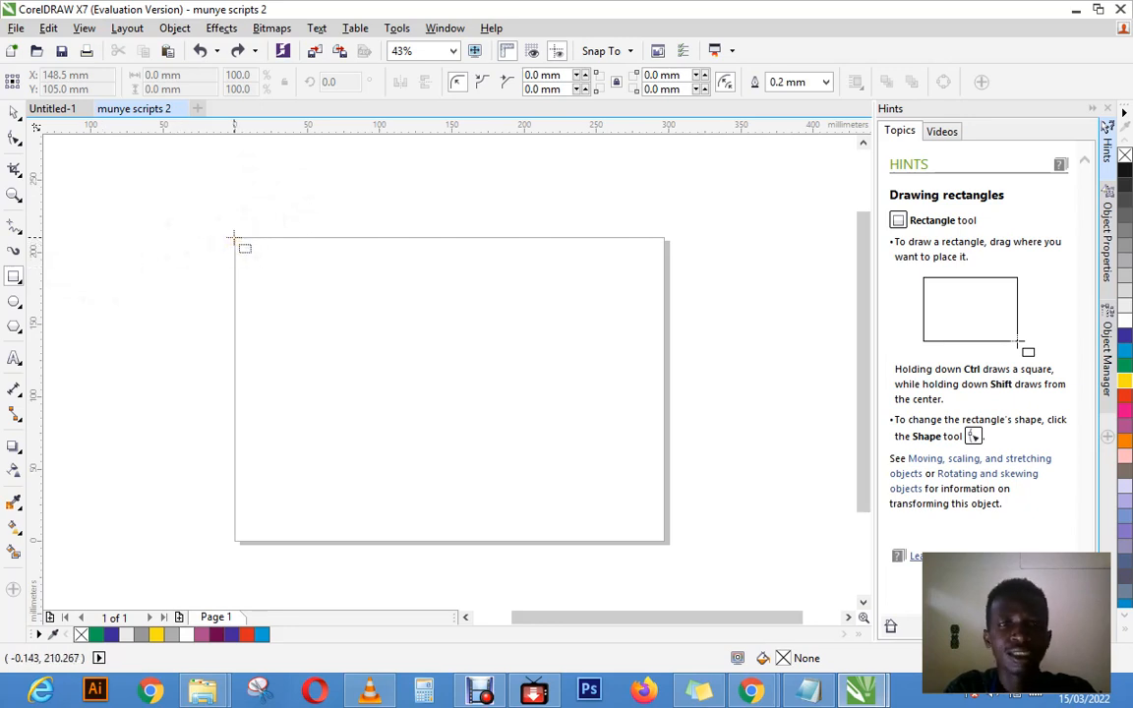
drag(234, 238, 665, 543)
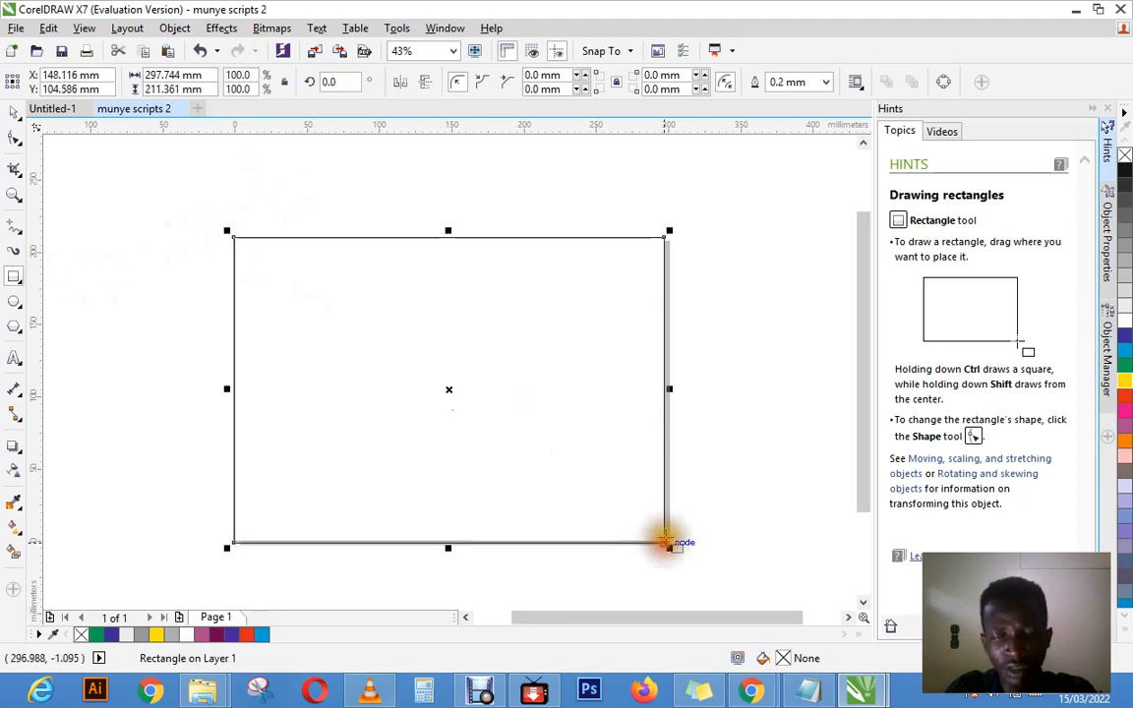
click(1125, 383)
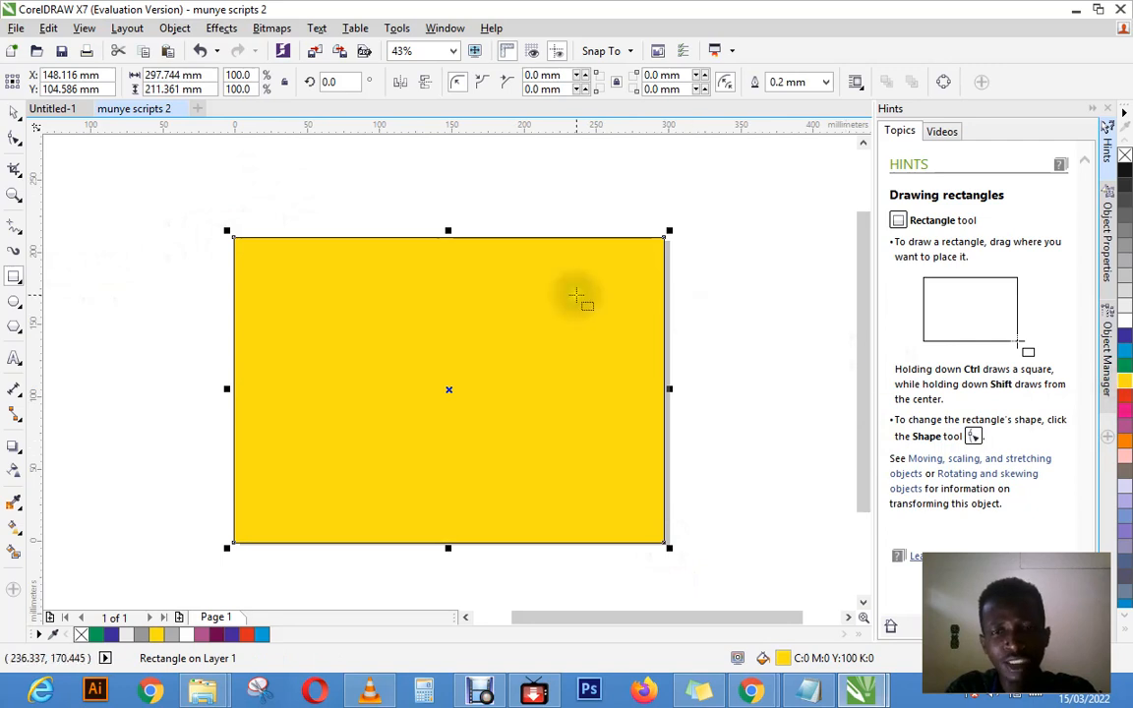
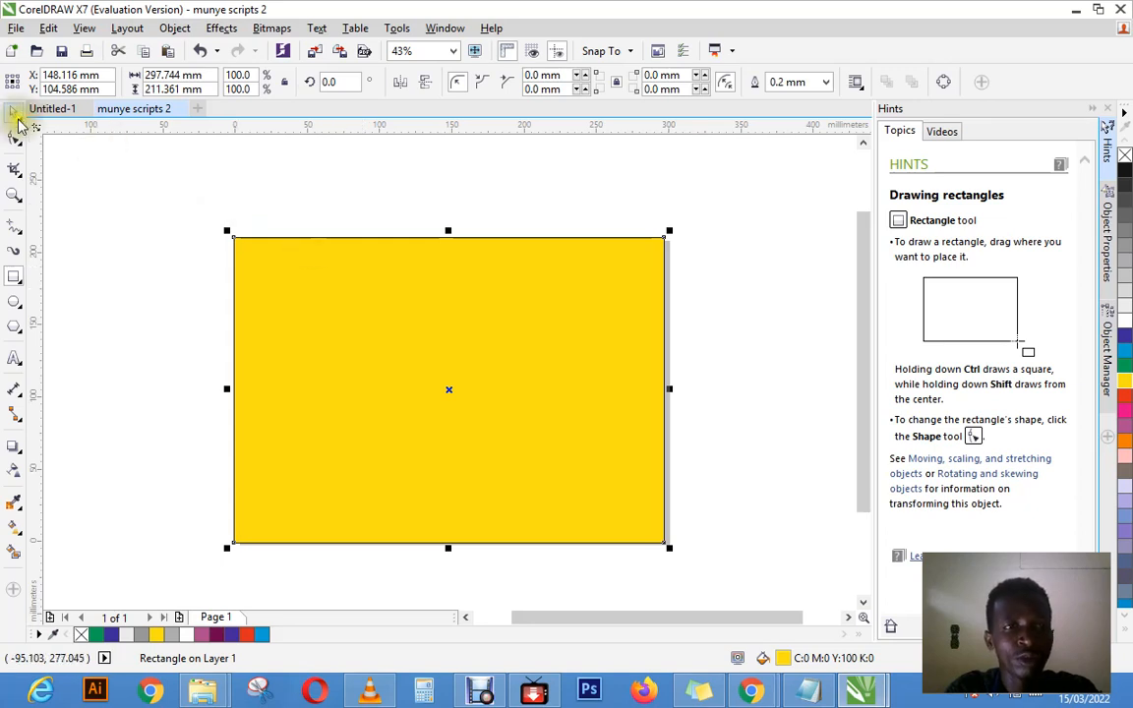
Step: Move the yellow rectangle sideways so it hangs over the page's left edge, and delete it
click(15, 111)
click(425, 381)
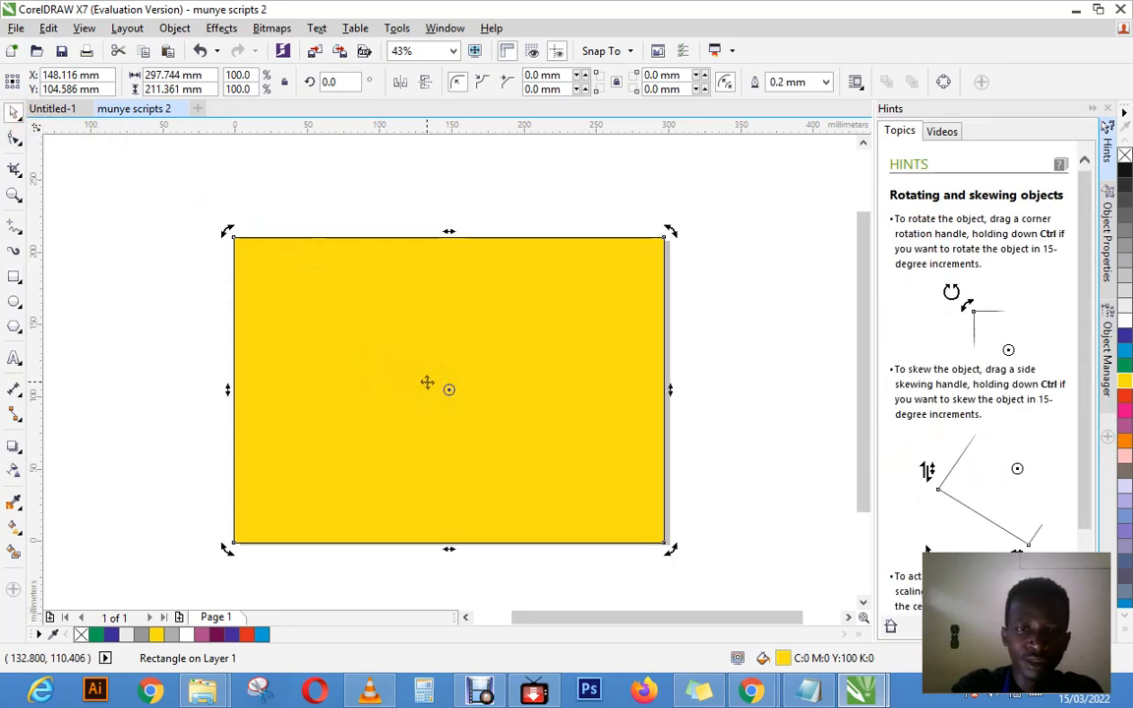
click(445, 379)
drag(468, 379, 391, 382)
right_click(391, 381)
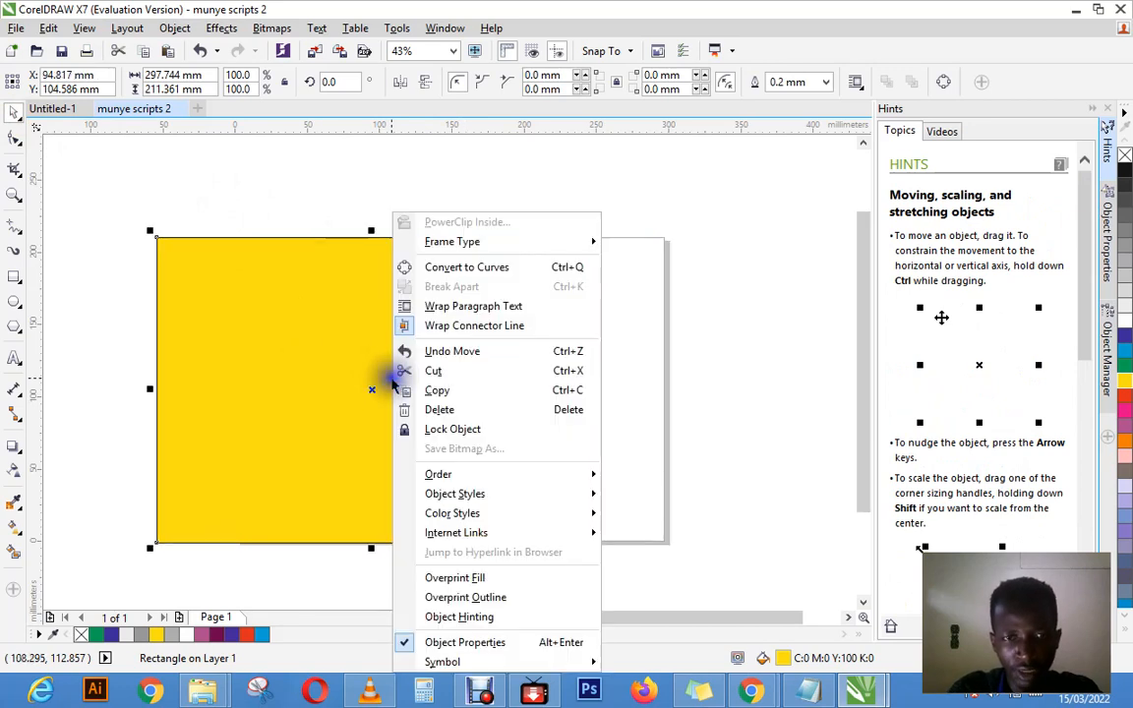
click(436, 417)
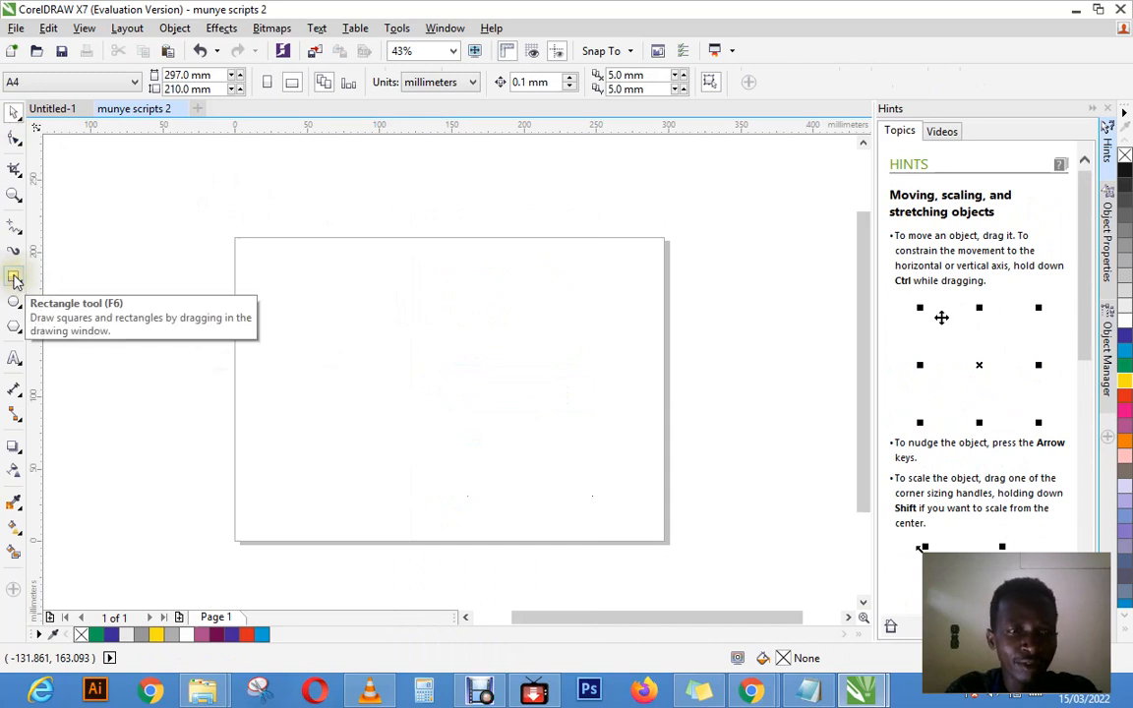
Step: Draw a plain rectangle about 297 by 209 mm covering the page, and fill it with cyan after trying yellow
click(15, 280)
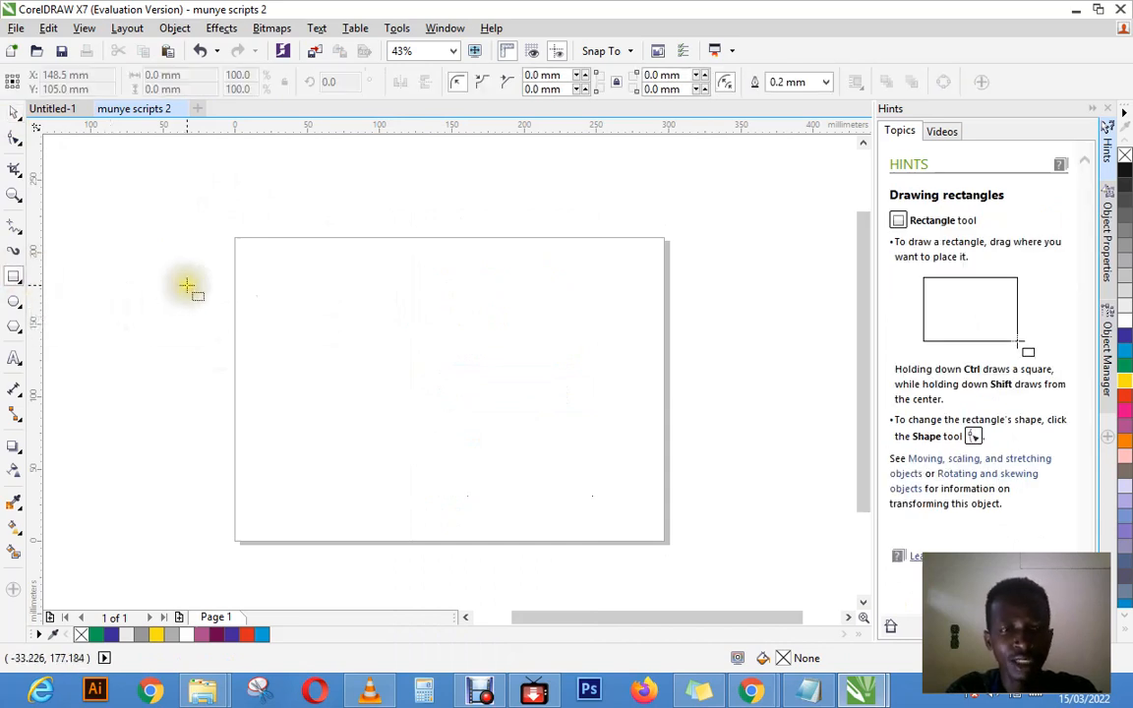
click(21, 282)
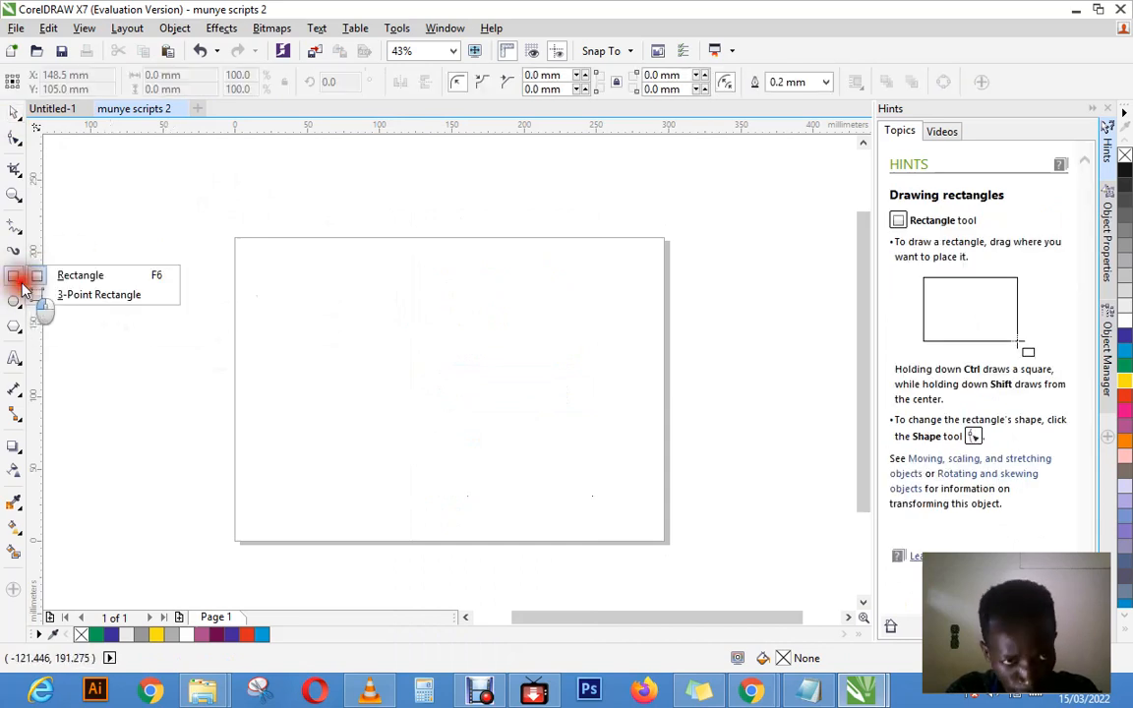
click(99, 277)
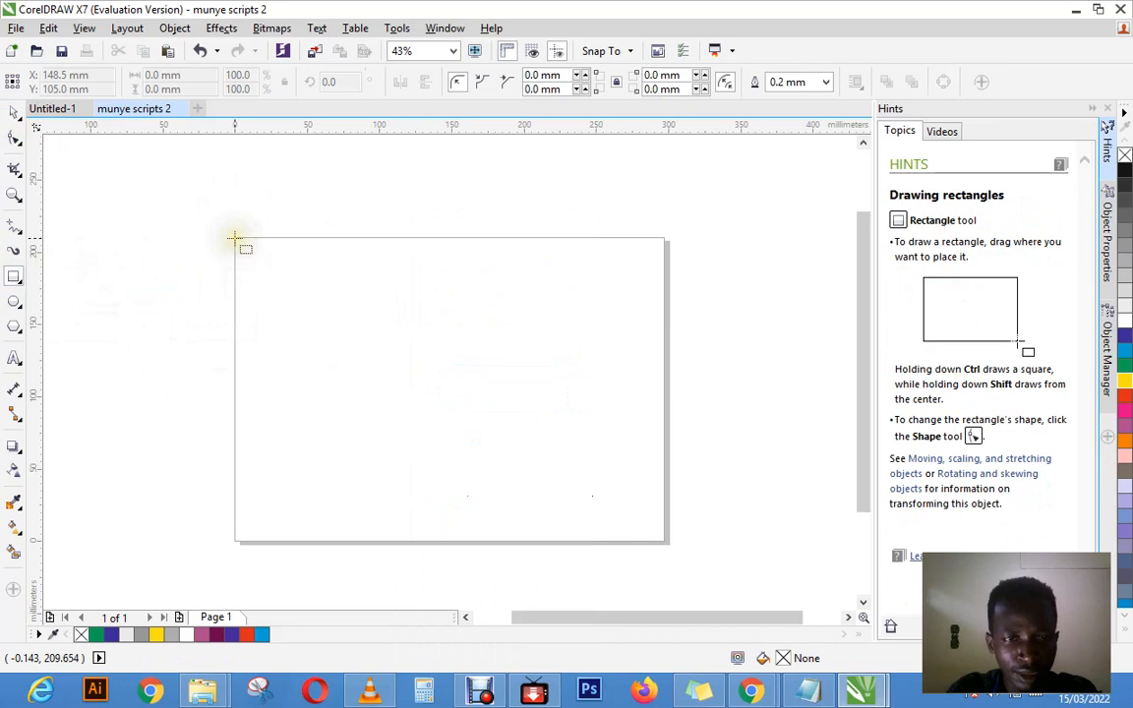
drag(236, 240, 665, 539)
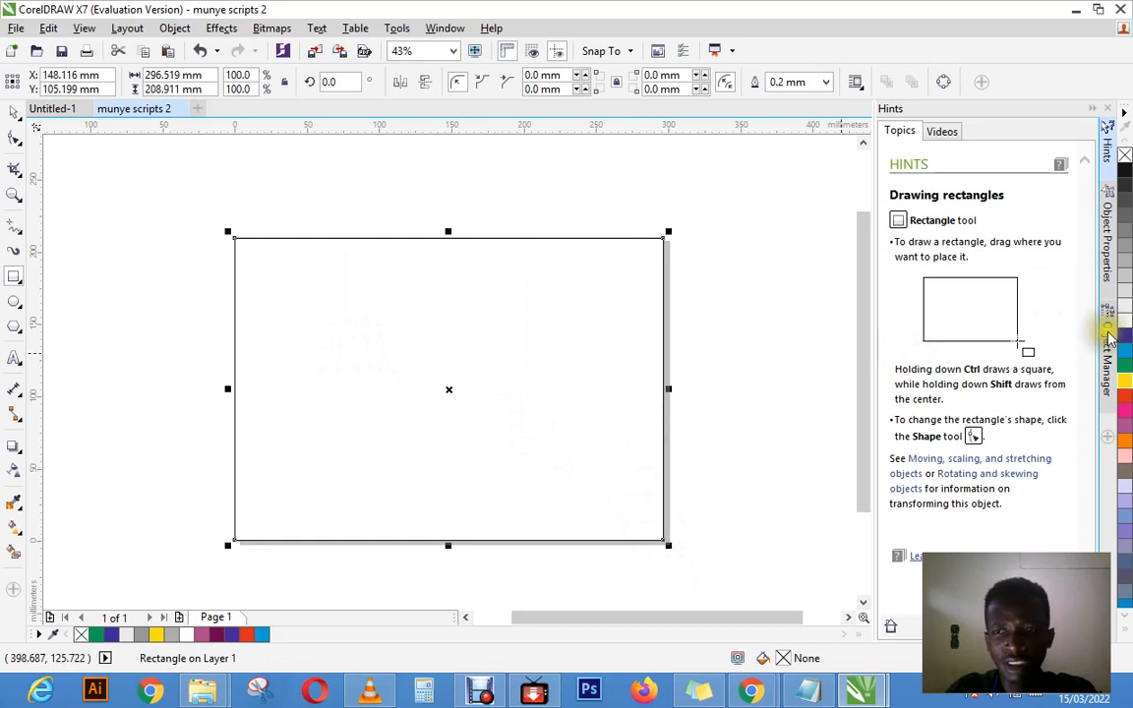
click(1124, 382)
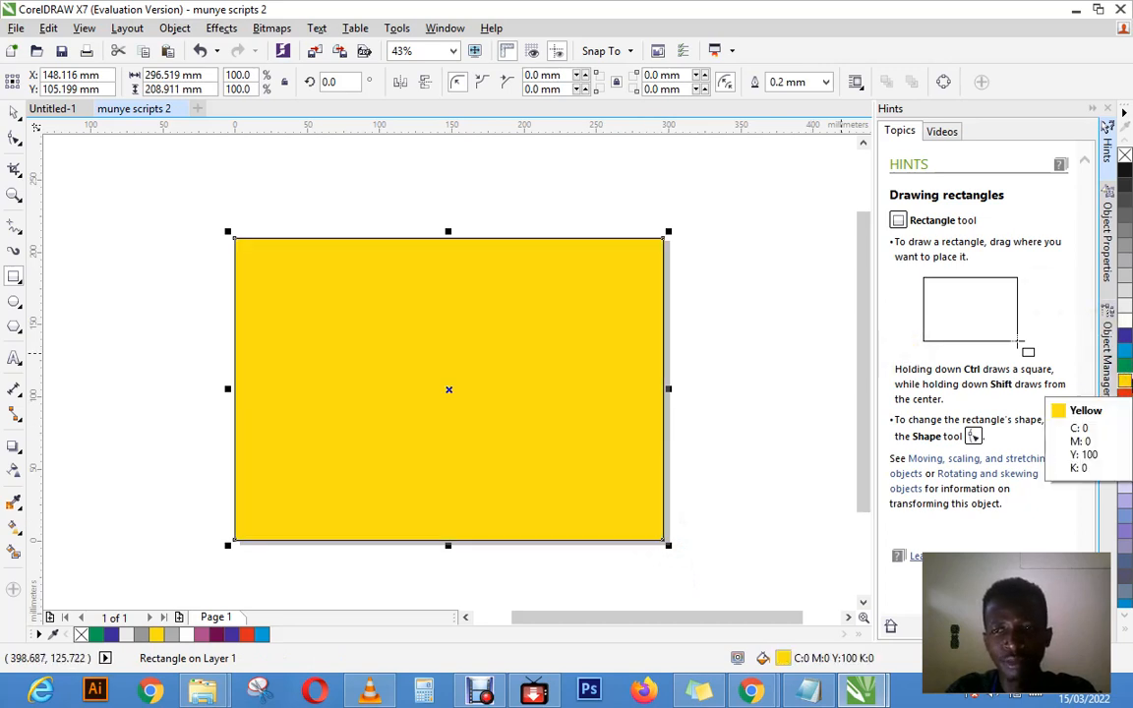
click(1124, 354)
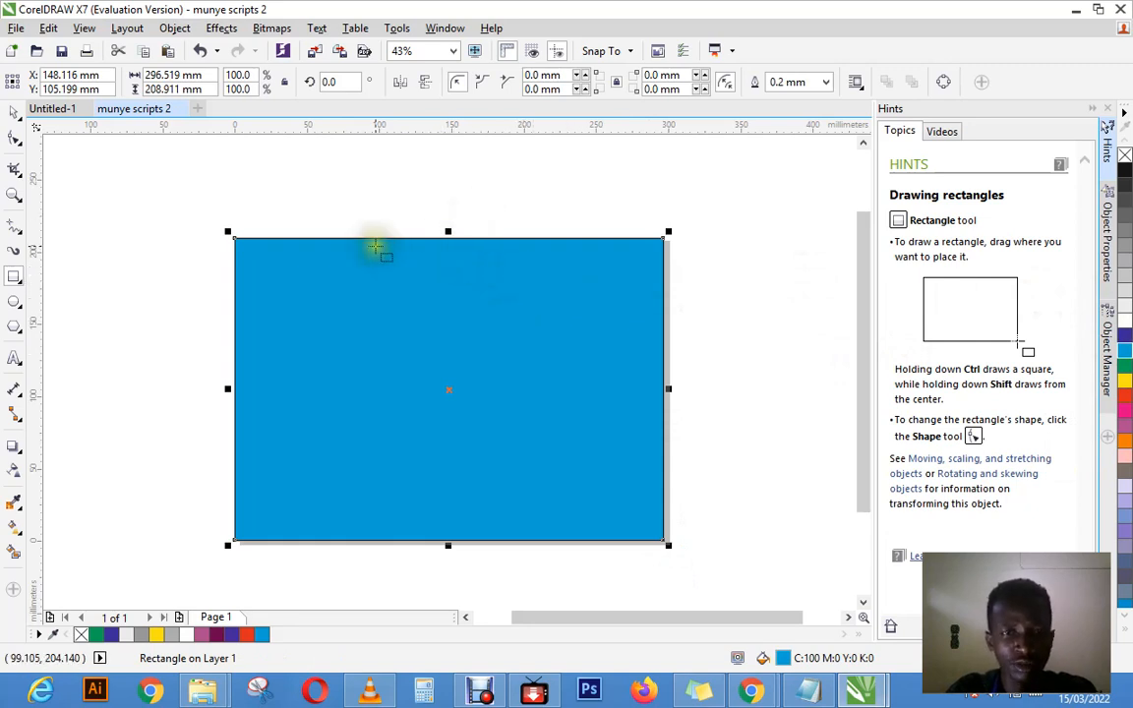
Step: Try outline widths of None and 2.0 mm on the cyan rectangle, and settle on 3.0 mm
click(825, 83)
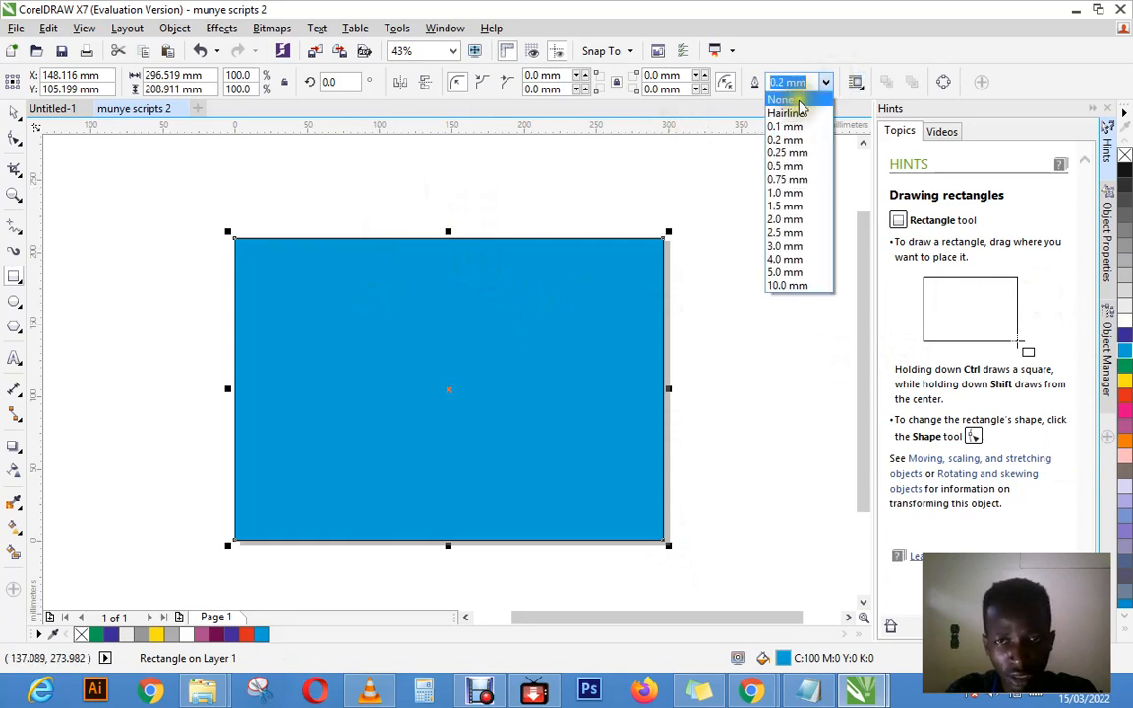
click(799, 102)
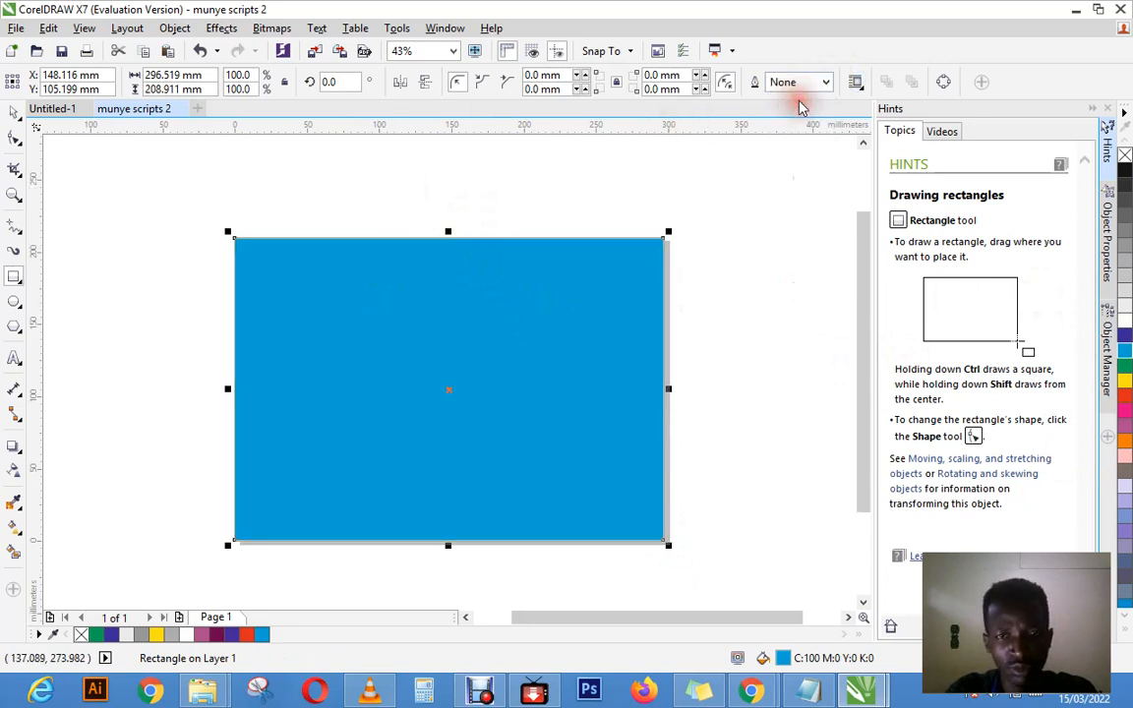
click(826, 82)
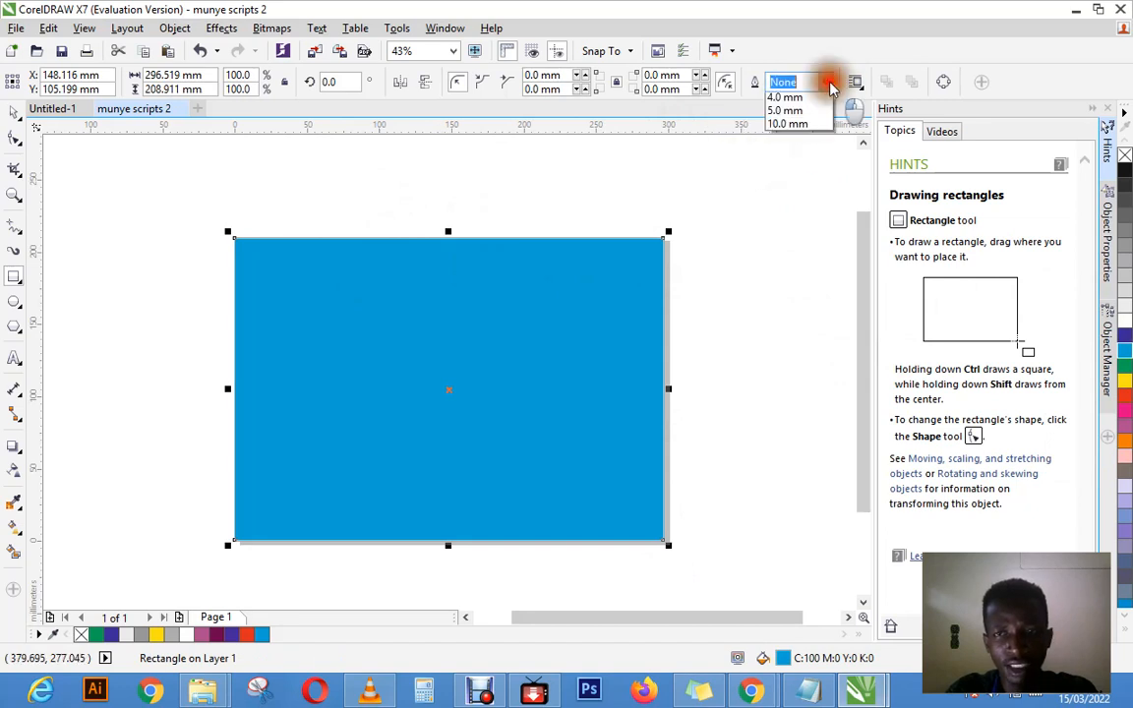
click(792, 218)
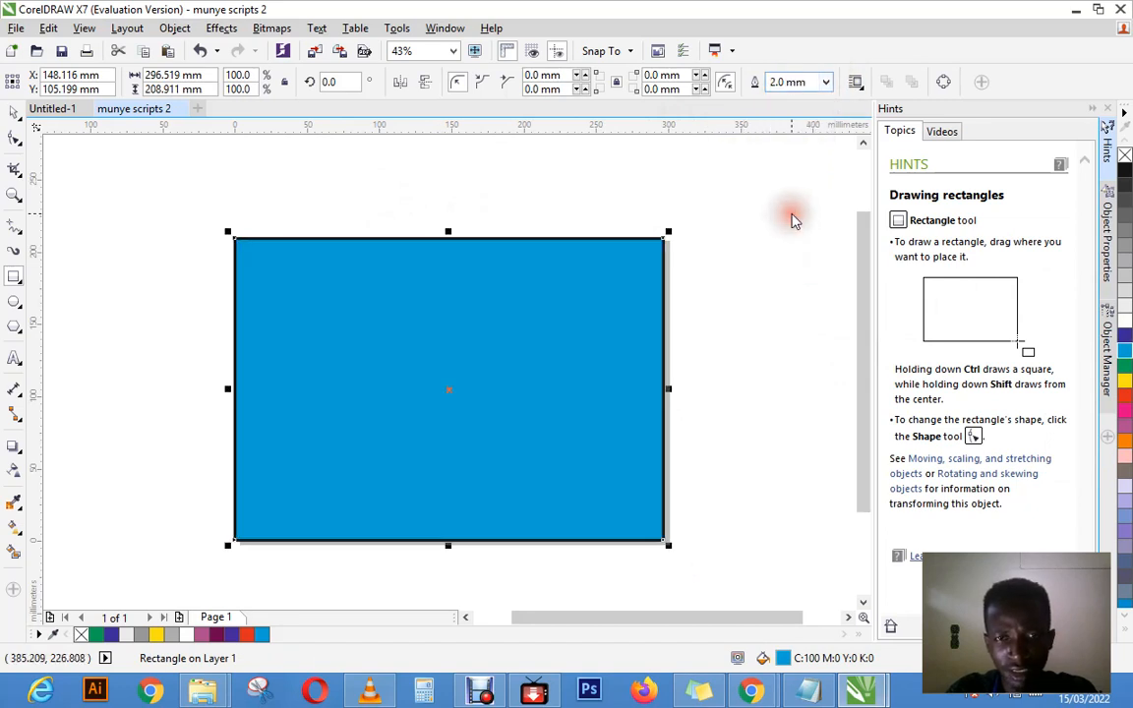
click(826, 83)
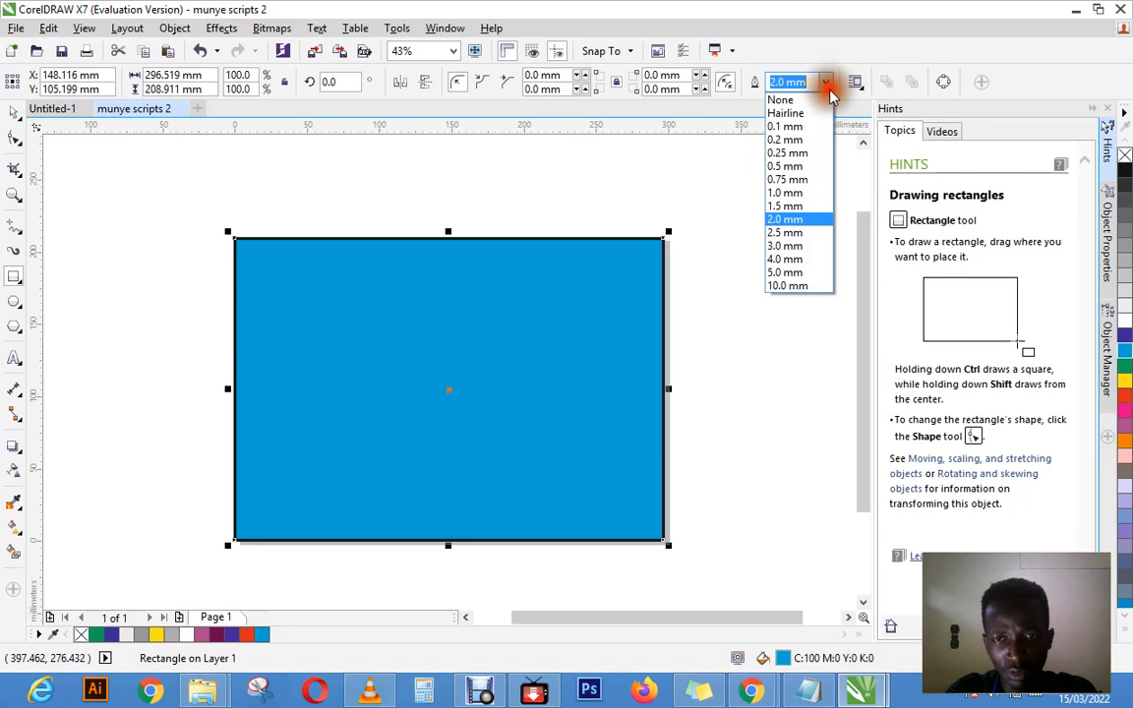
click(800, 243)
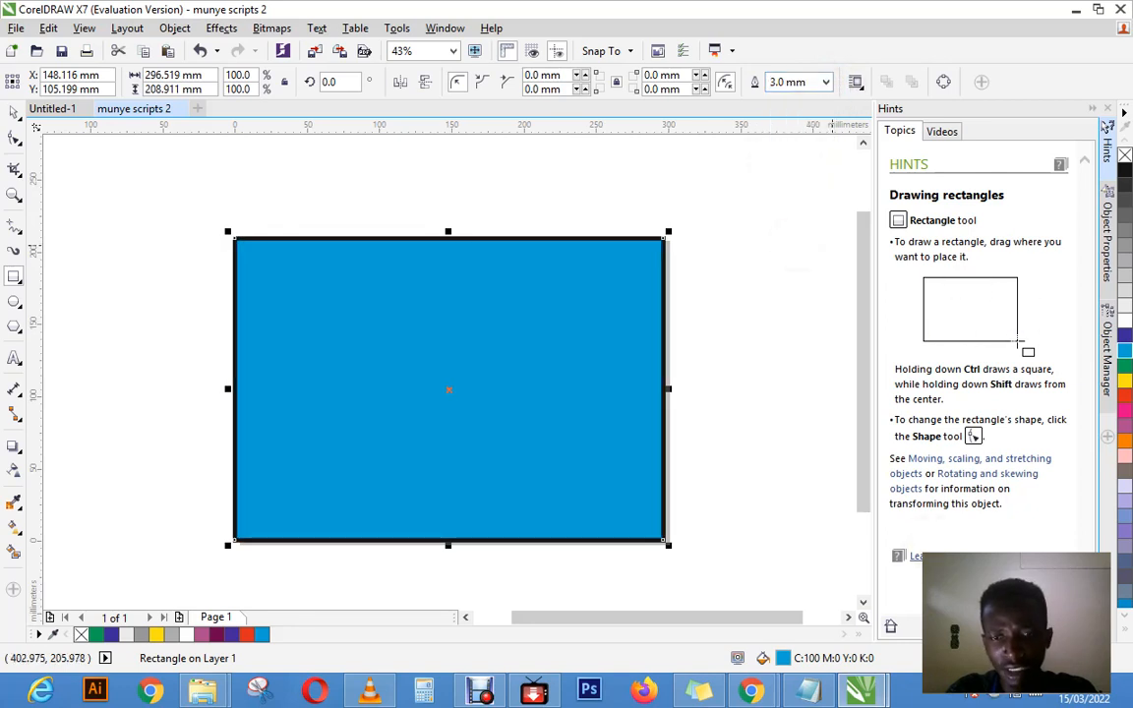
Step: Change the cyan rectangle's outline color to yellow in the Outline Pen settings
double_click(941, 658)
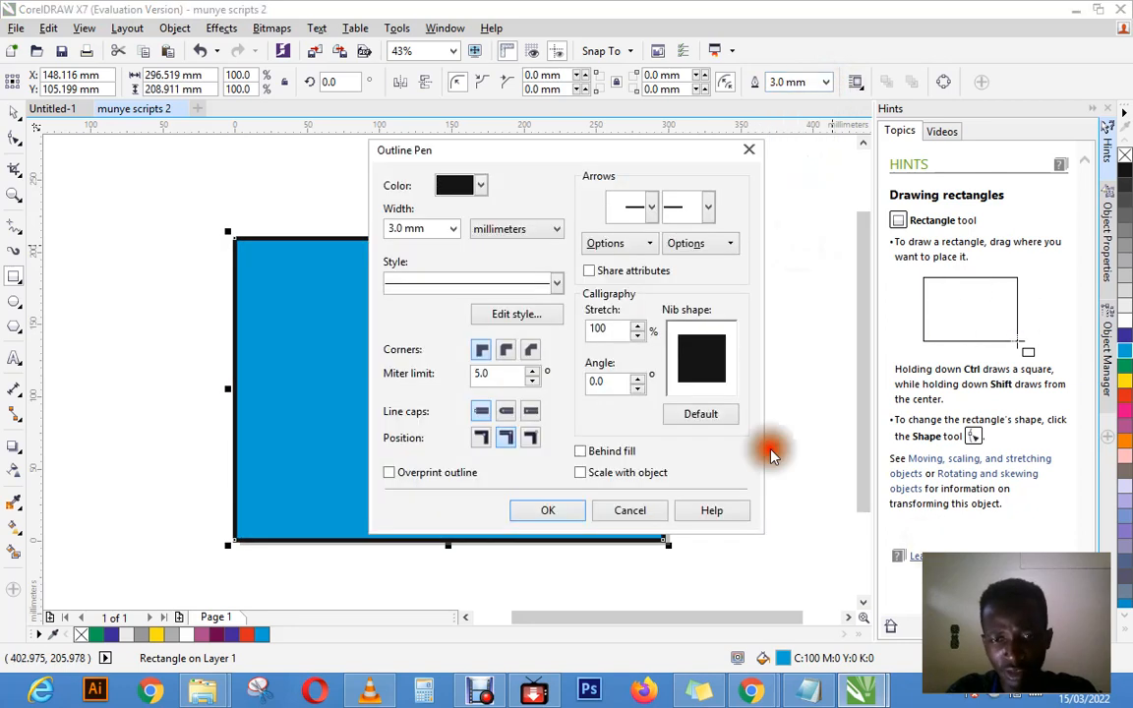
click(477, 188)
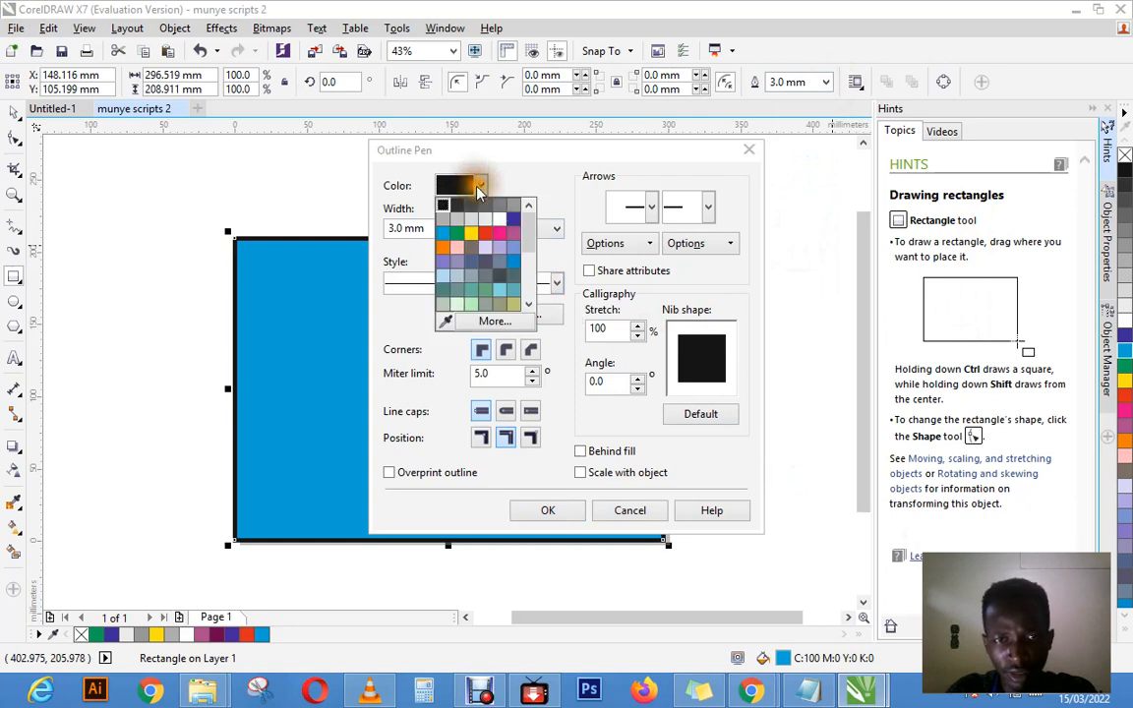
click(471, 233)
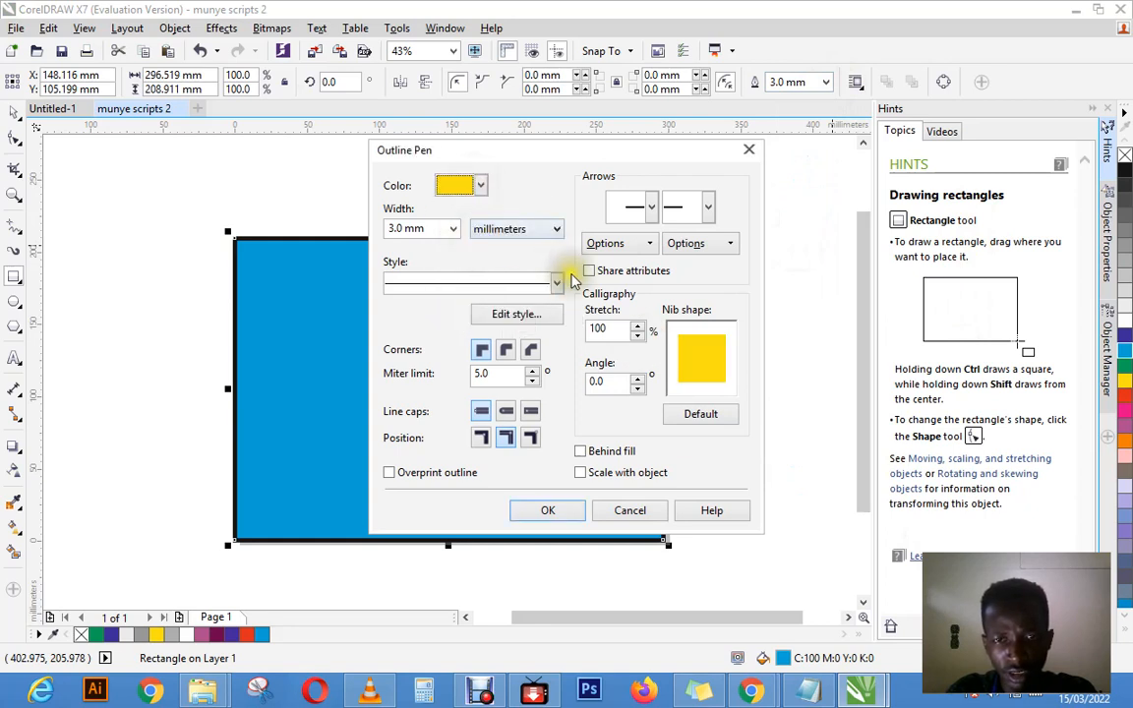
click(548, 510)
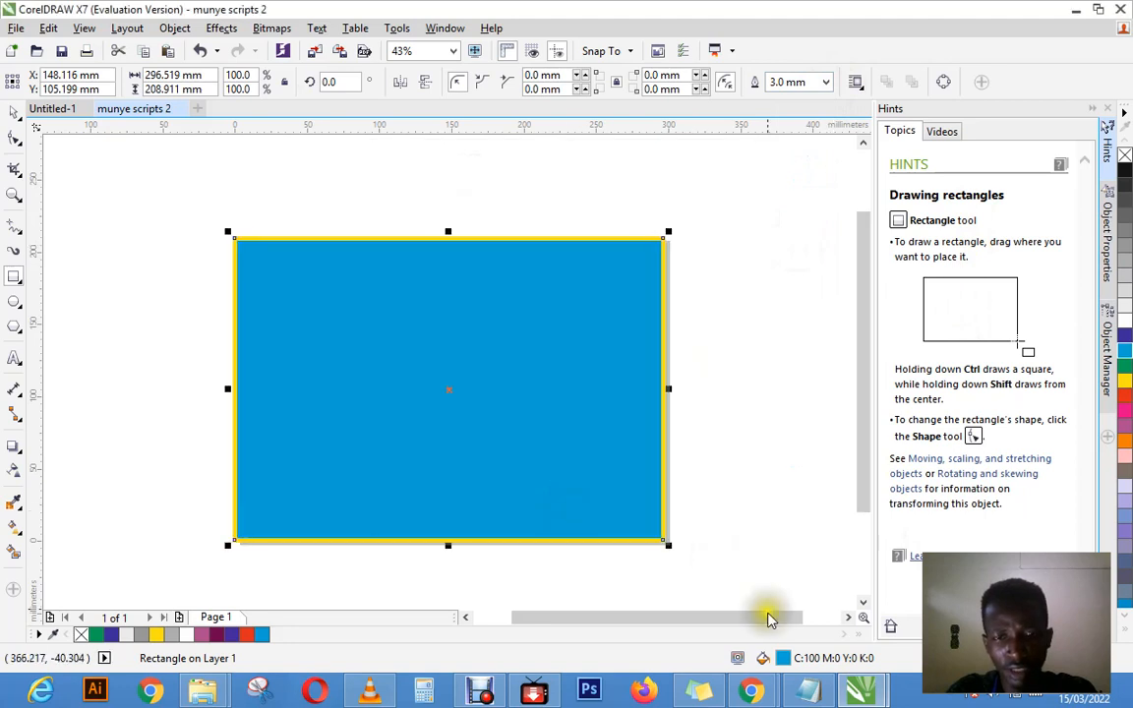
Step: Set the cyan rectangle's outline width to None, and undo that change
click(825, 82)
click(781, 100)
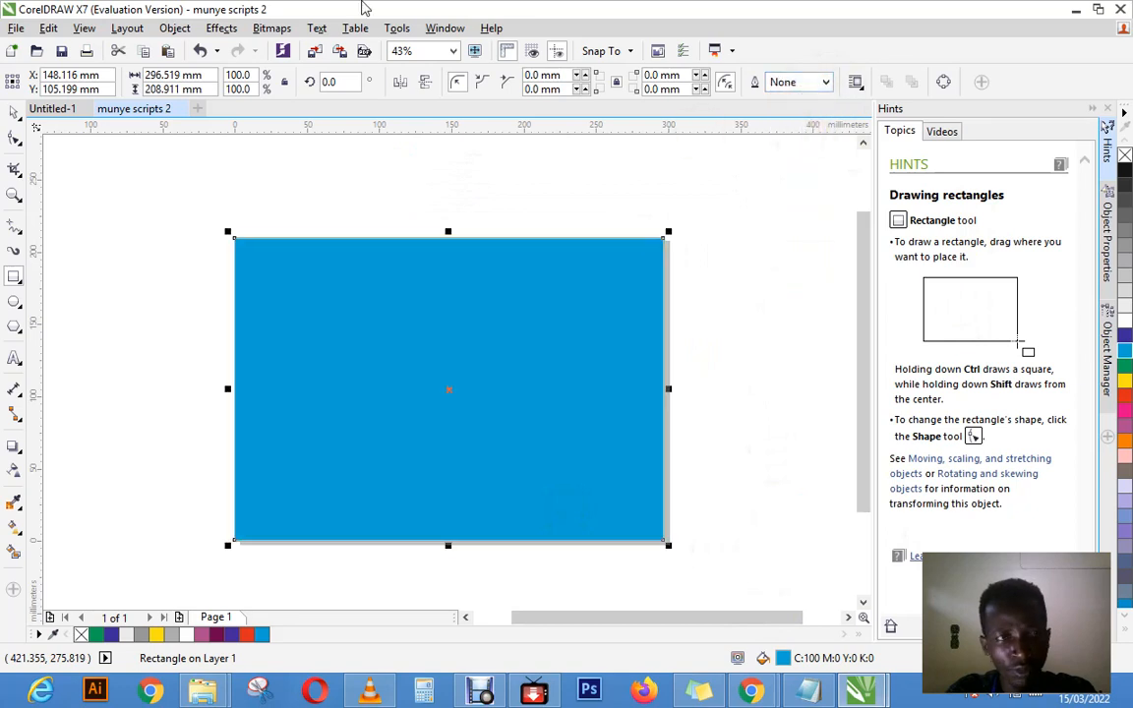
click(48, 27)
click(72, 51)
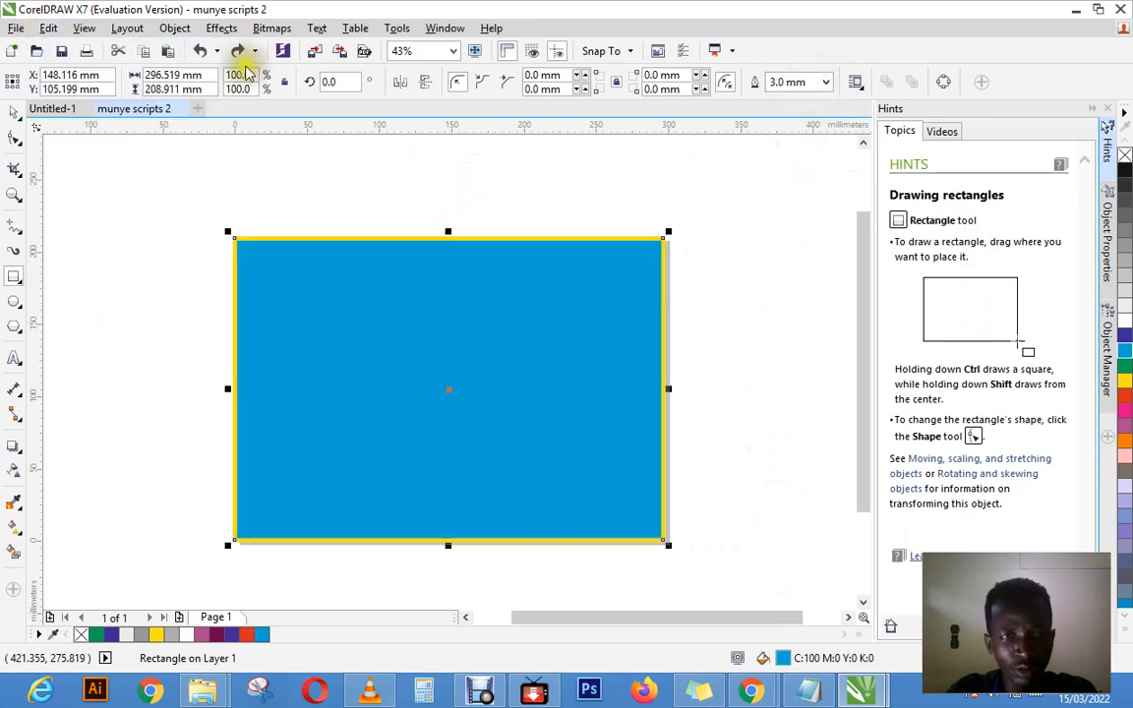
Step: Remove the cyan rectangle's yellow outline by setting its width to None in the Outline Pen settings
key(F12)
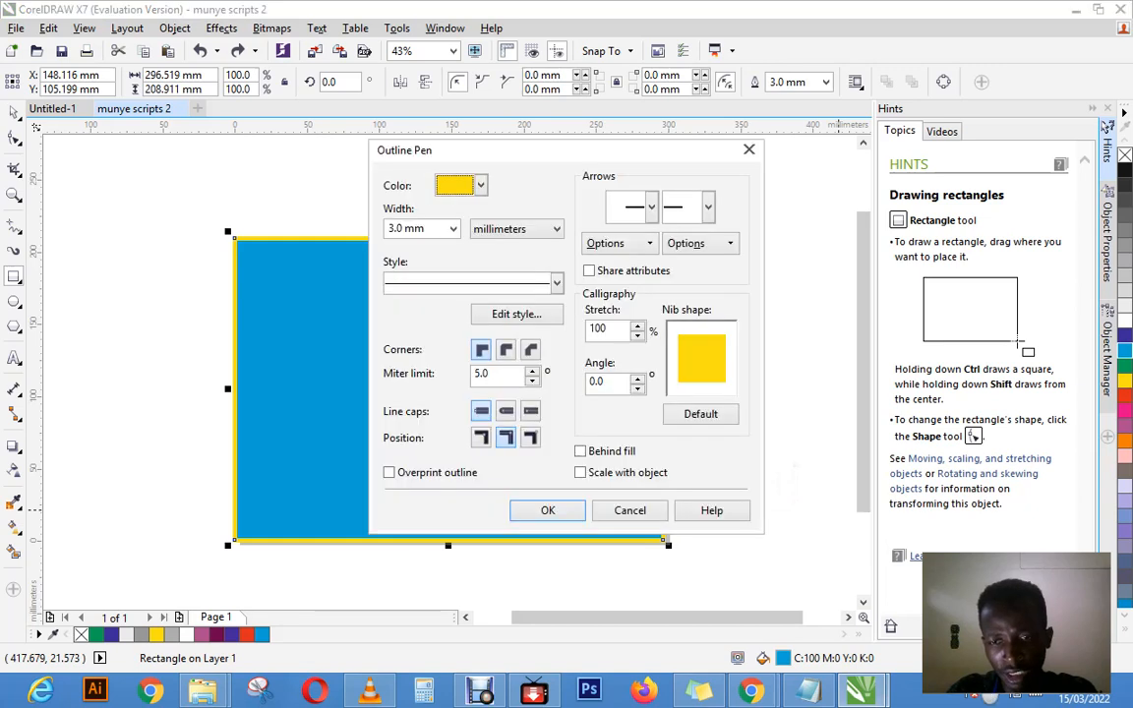
click(453, 229)
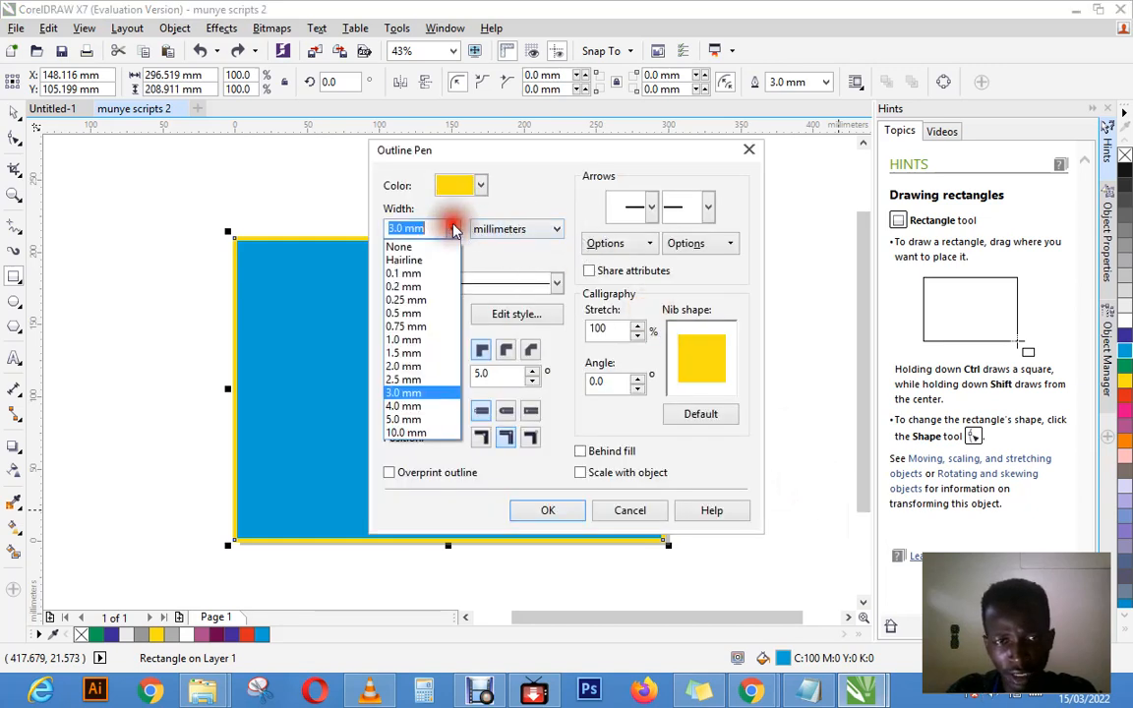
click(431, 243)
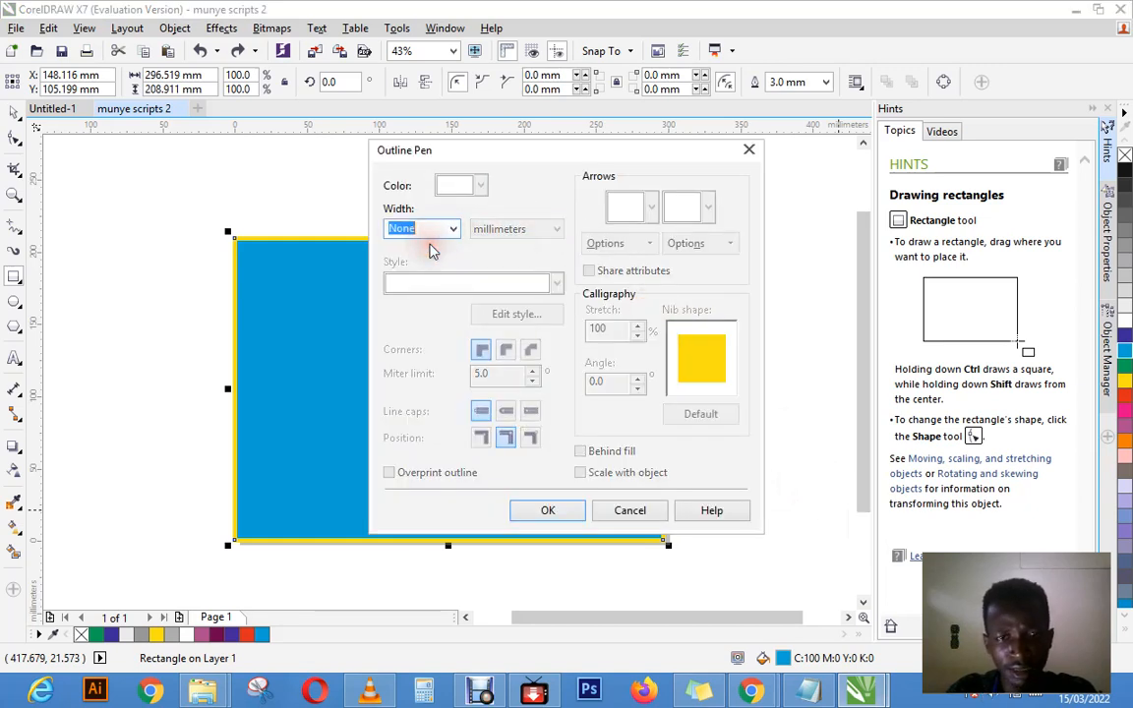
click(563, 511)
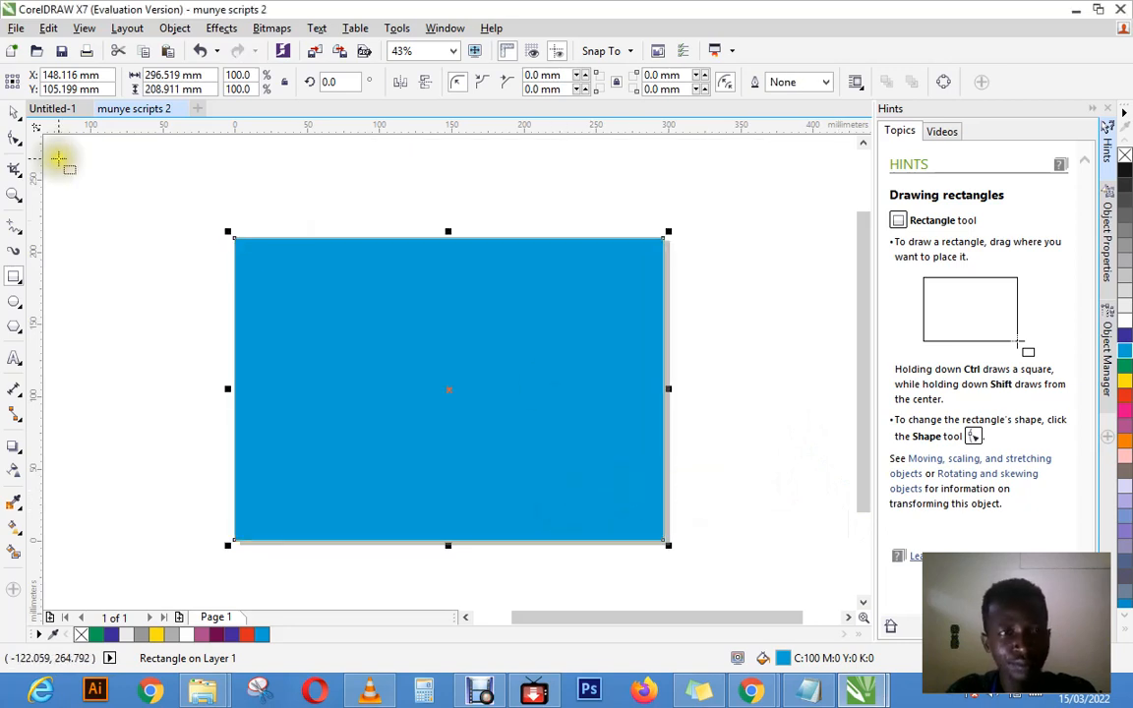
Step: Move the cyan rectangle off its place on the page with the Pick tool, and undo the moves
click(14, 111)
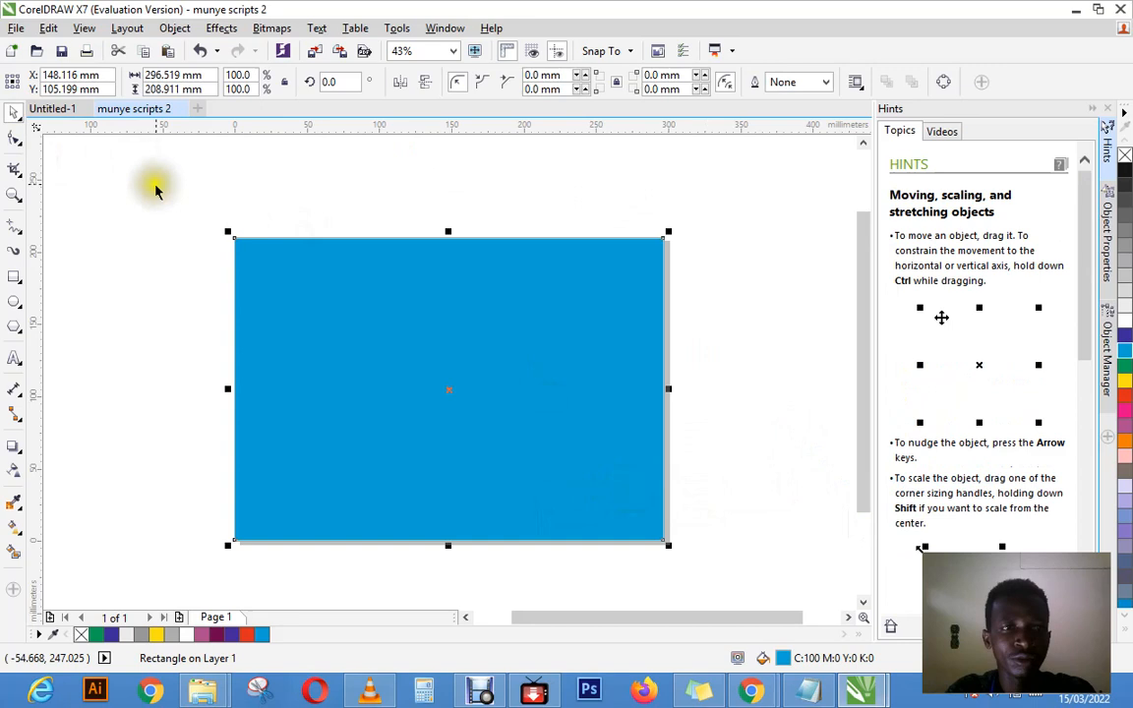
click(17, 114)
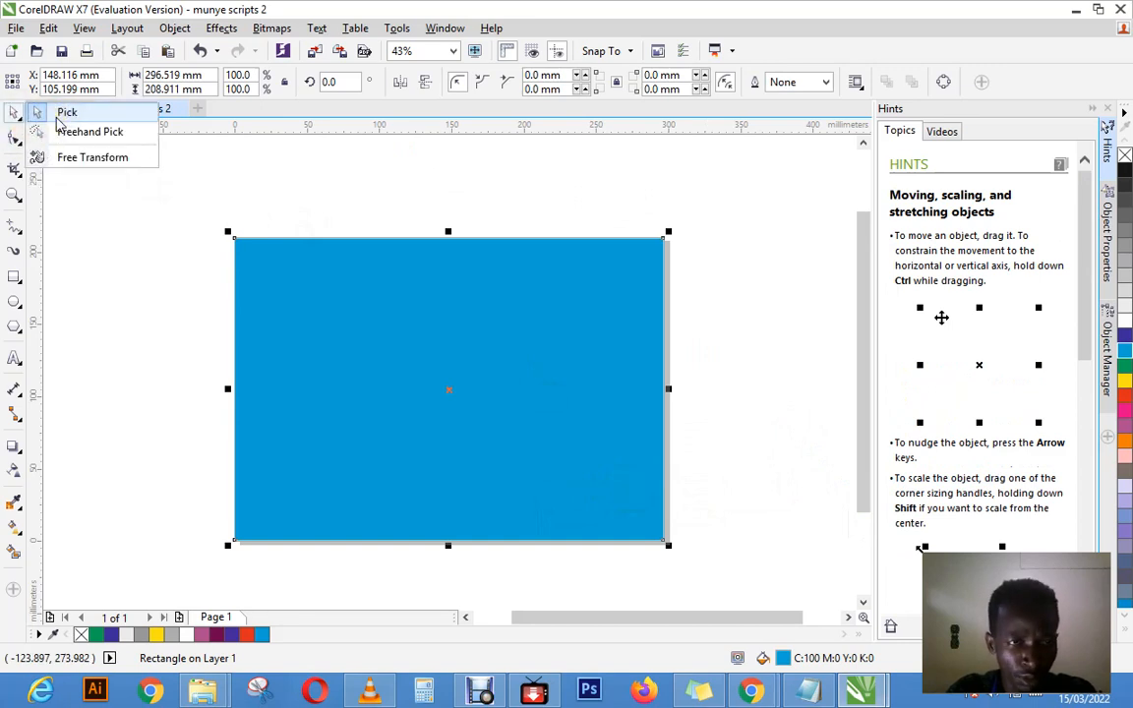
click(62, 114)
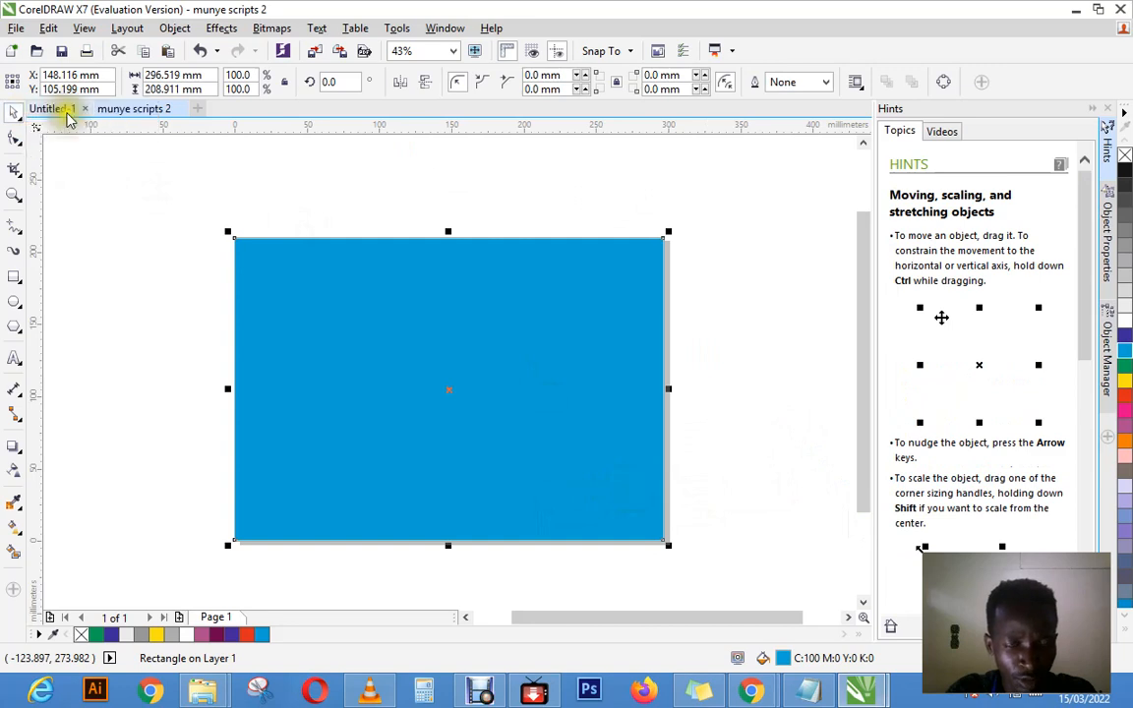
drag(391, 307, 427, 306)
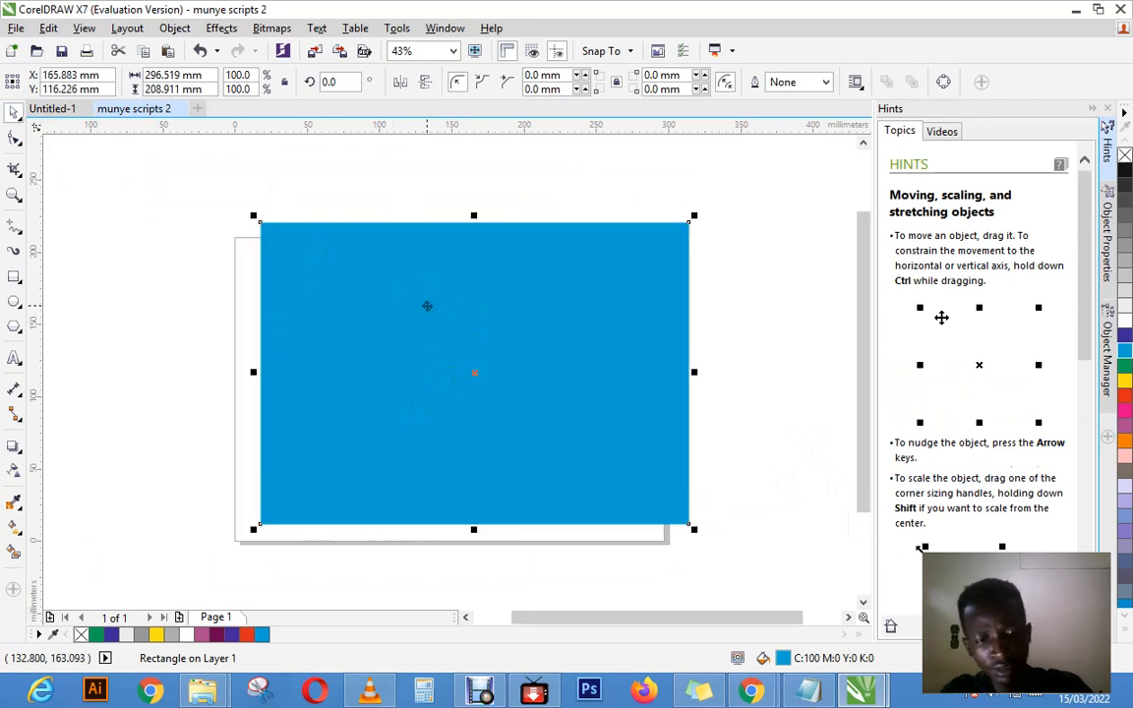
key(ctrl+z)
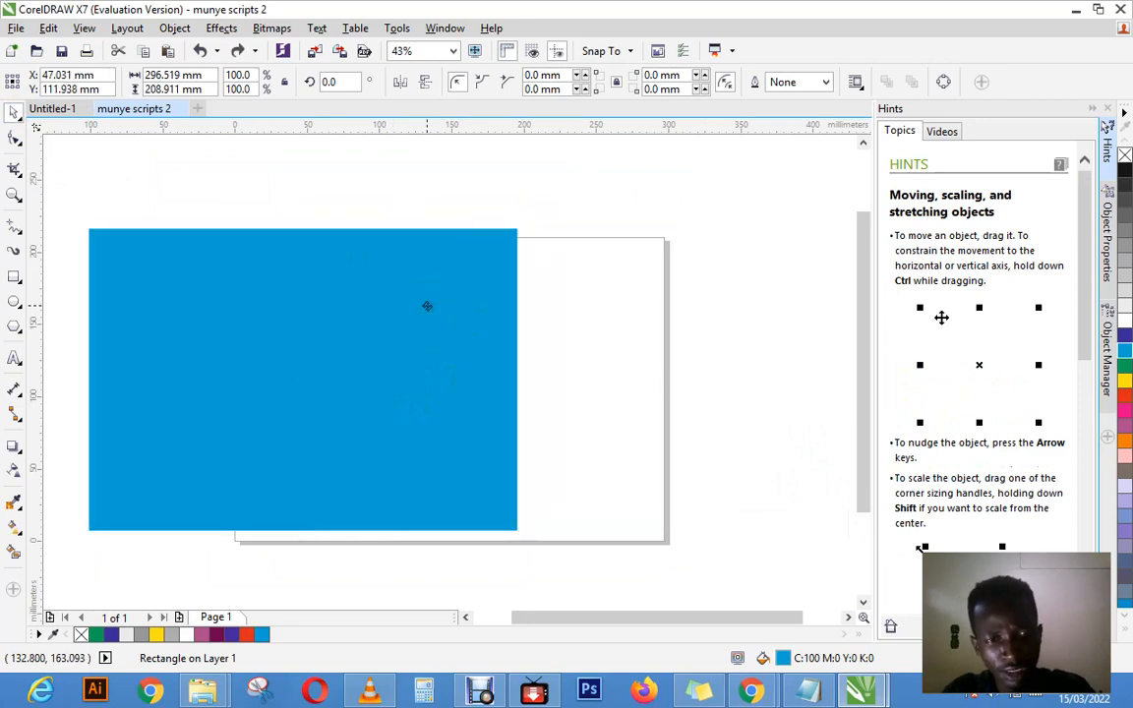
key(ctrl+shift+z)
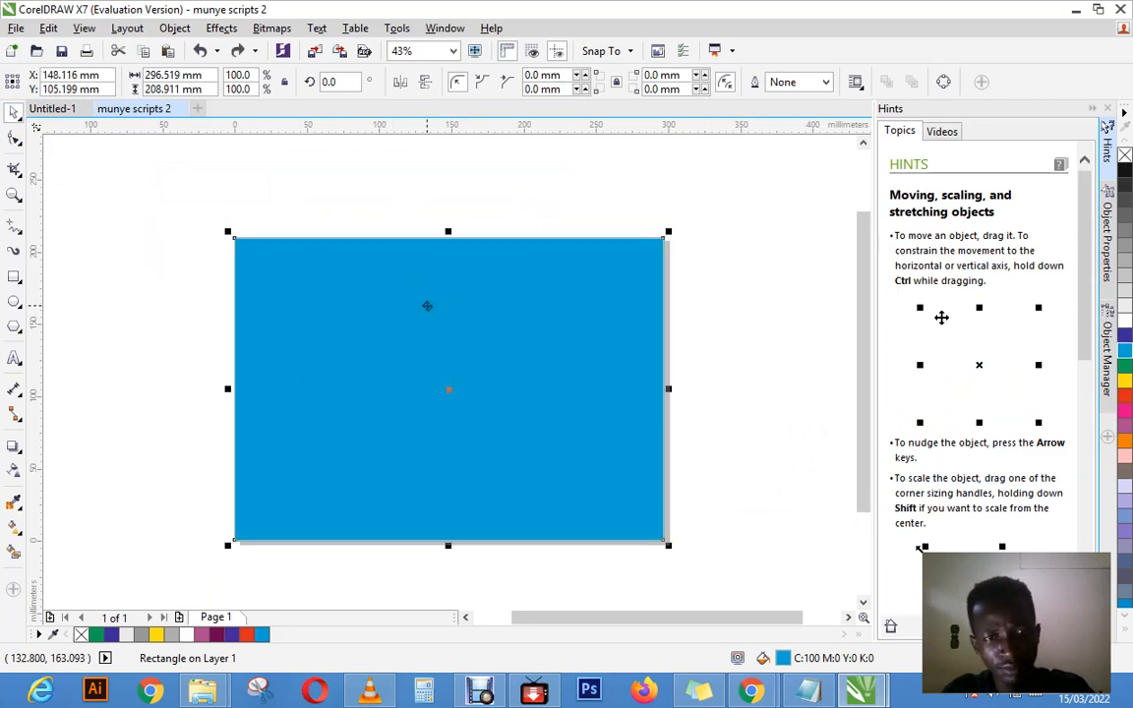
Step: Deselect and reselect the cyan rectangle, move it up and left by its center, and return it to its place on the page
click(388, 183)
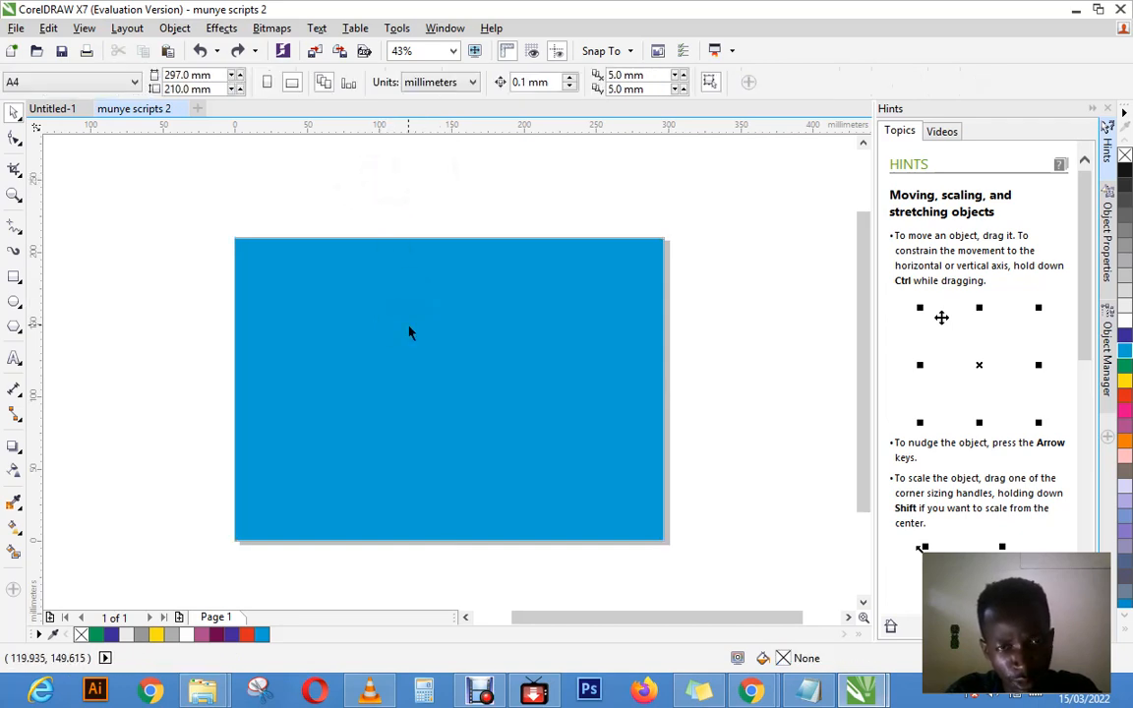
click(396, 177)
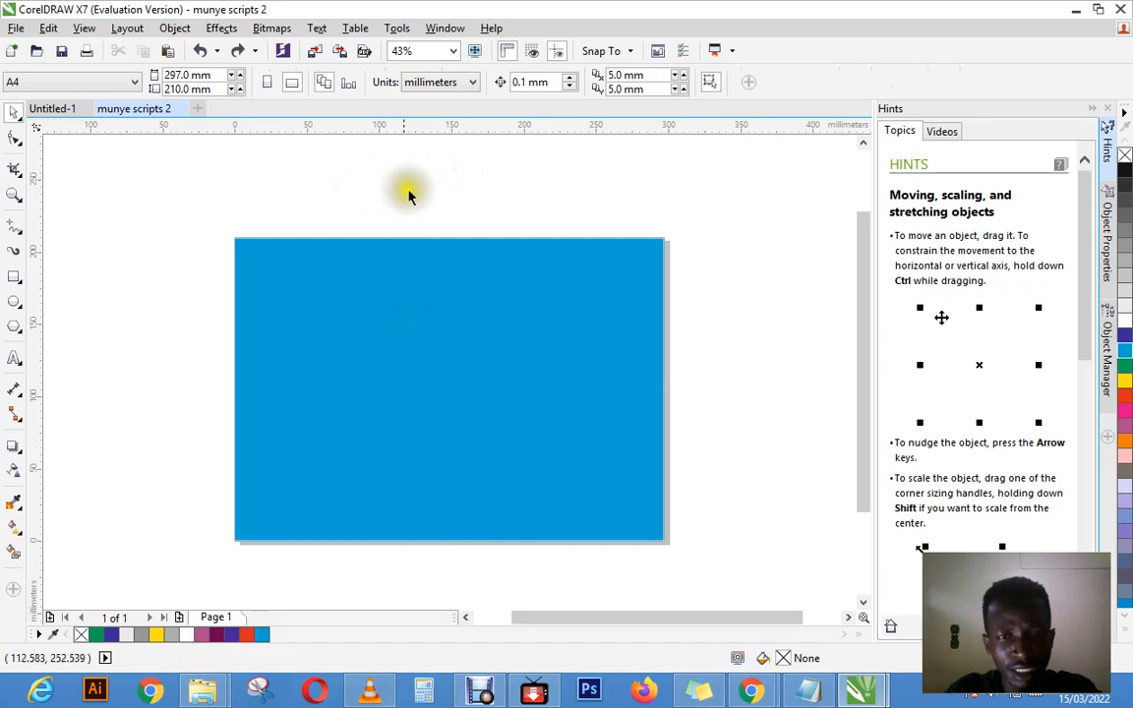
click(412, 349)
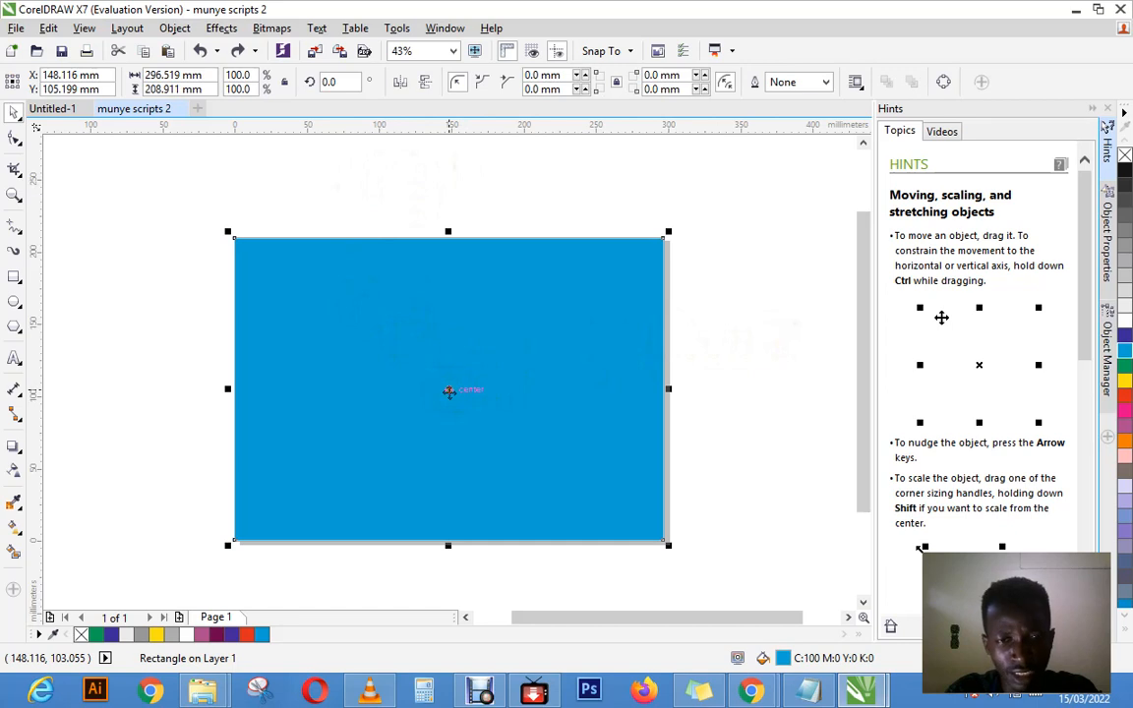
drag(449, 391, 401, 359)
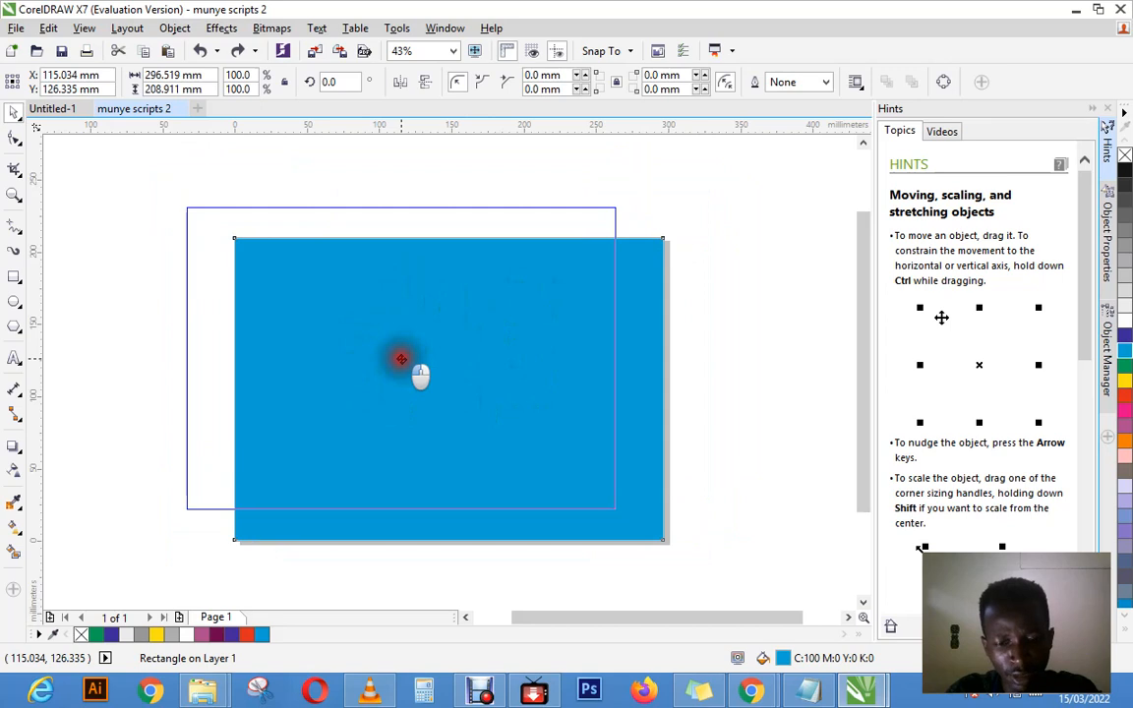
drag(400, 358, 445, 390)
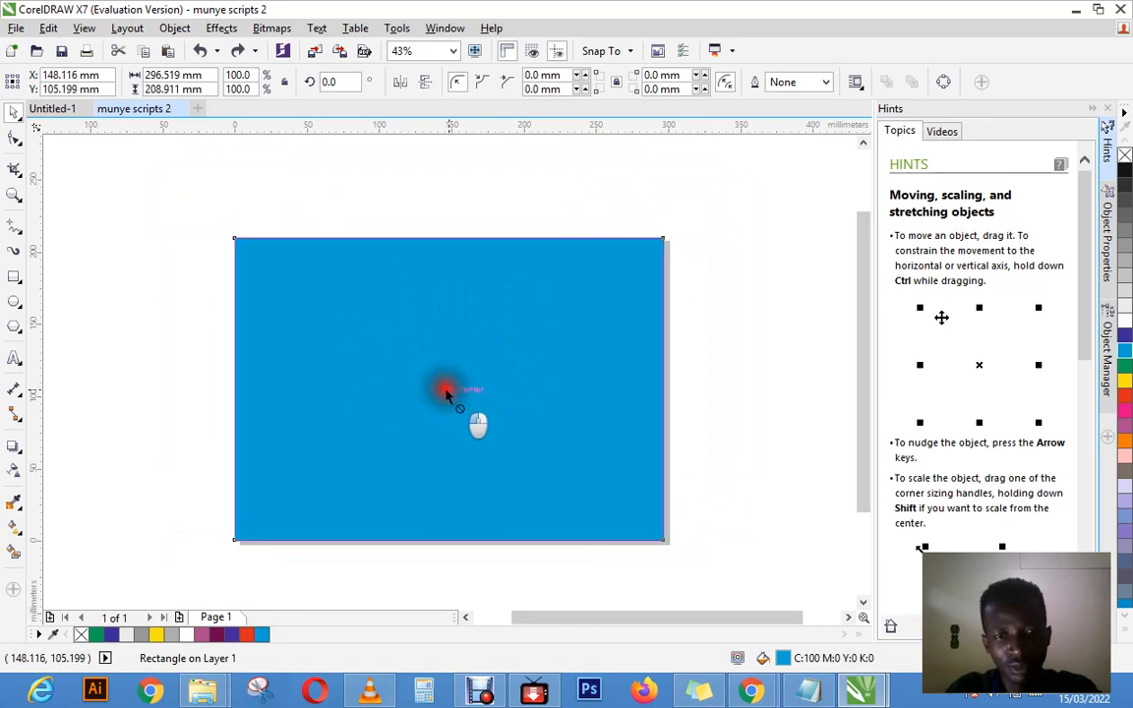
mouse_move(446, 390)
mouse_down()
mouse_move(371, 359)
mouse_move(455, 435)
mouse_move(463, 329)
mouse_move(508, 435)
mouse_move(374, 336)
mouse_move(425, 346)
mouse_move(482, 447)
mouse_move(440, 341)
mouse_move(518, 358)
mouse_move(332, 397)
mouse_move(526, 371)
mouse_move(446, 439)
mouse_move(407, 437)
mouse_move(442, 332)
mouse_move(429, 369)
mouse_move(447, 391)
mouse_up()
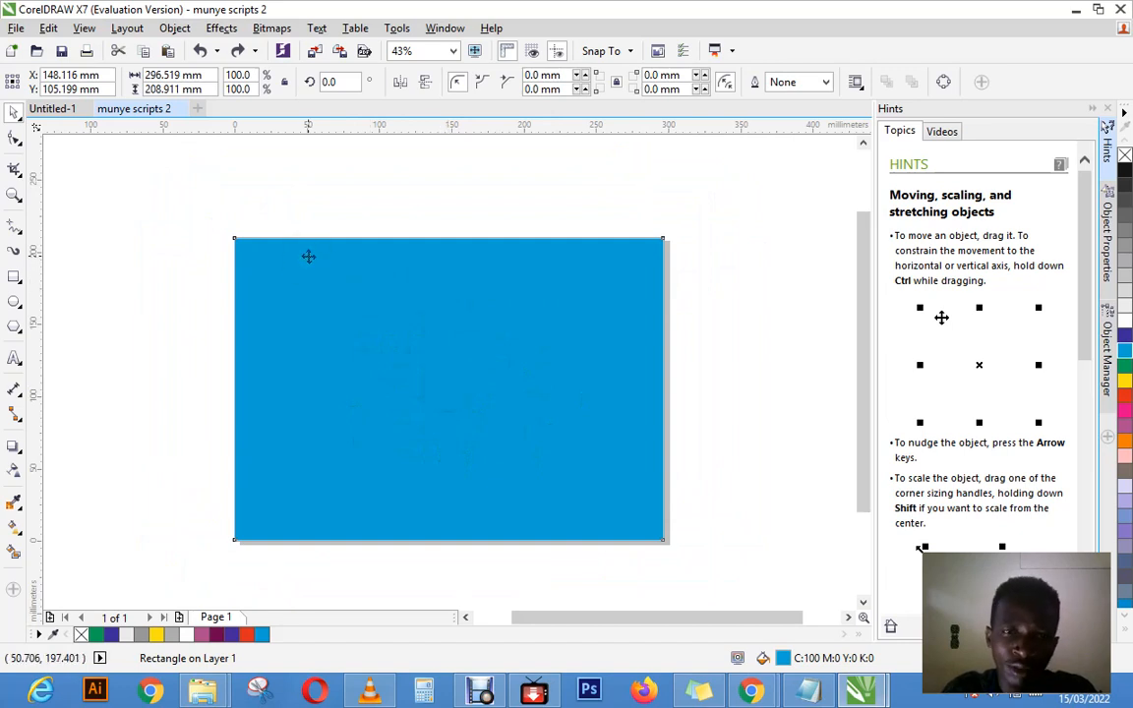
Step: Reselect the cyan rectangle, shift it slightly by its upper-right corner node with the Pick tool, and undo the move
click(332, 202)
click(394, 291)
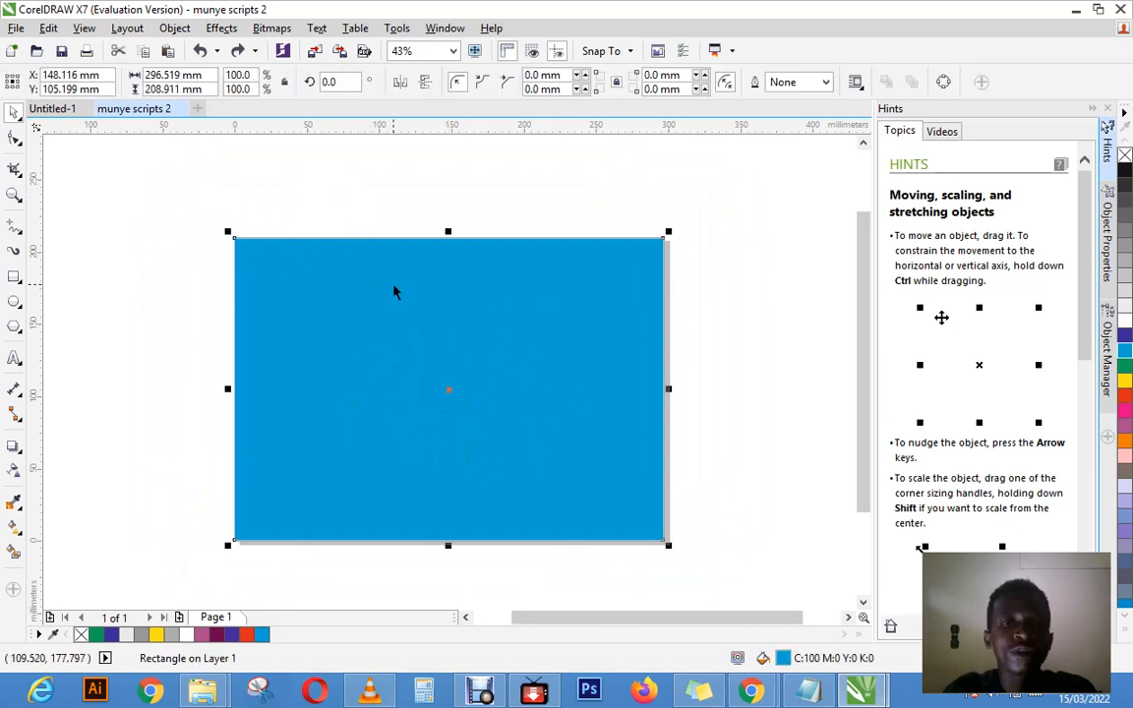
click(710, 229)
click(639, 261)
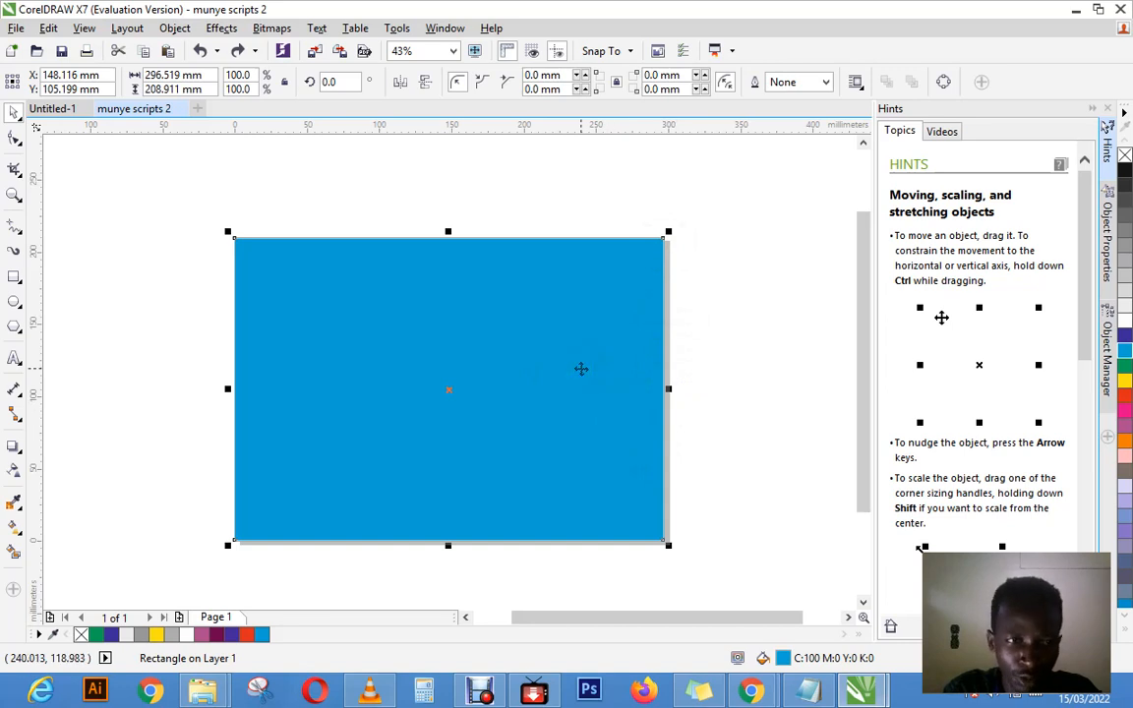
click(14, 115)
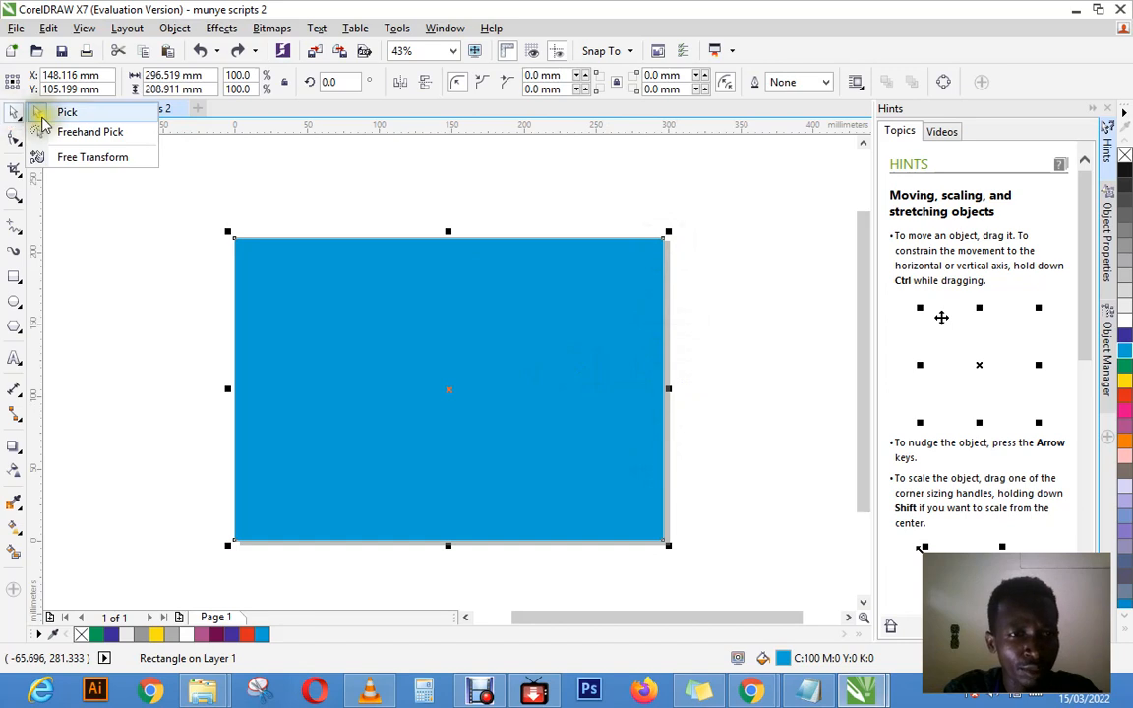
click(41, 114)
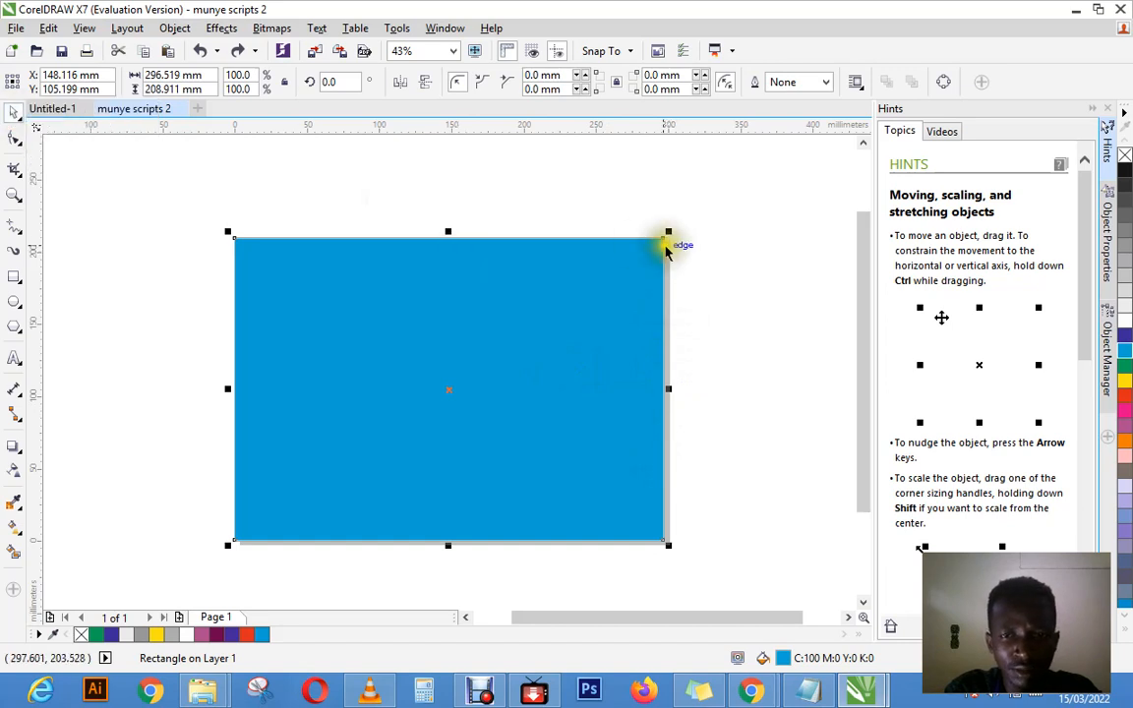
drag(663, 238, 657, 246)
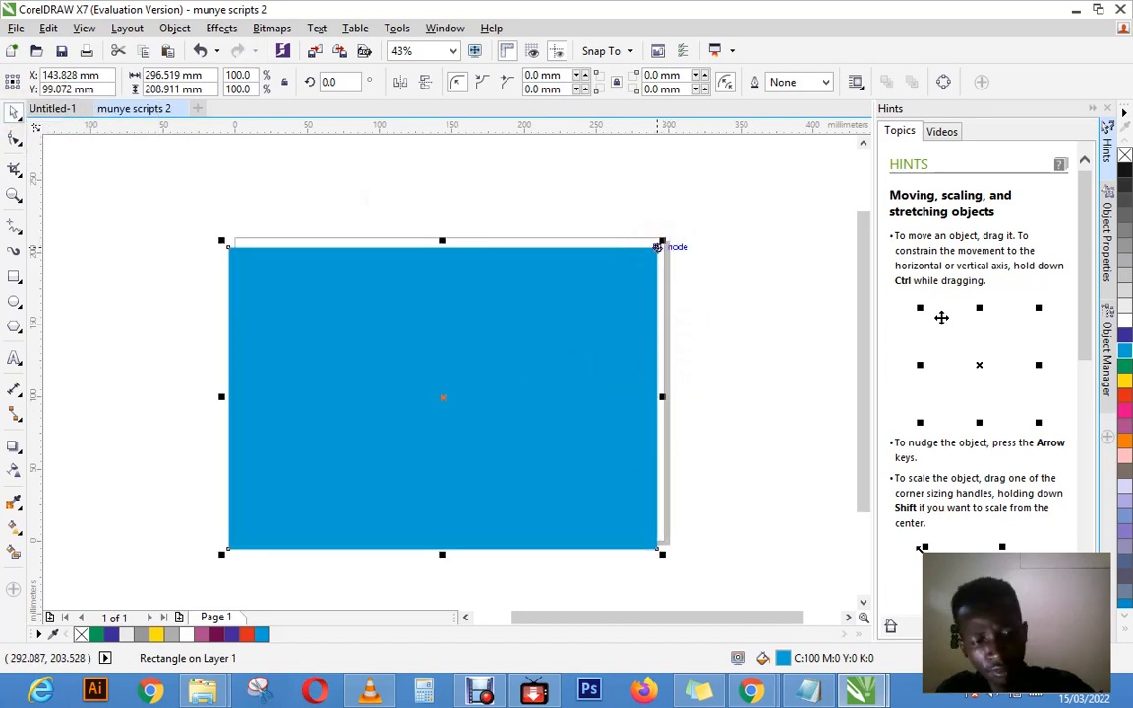
key(ctrl+z)
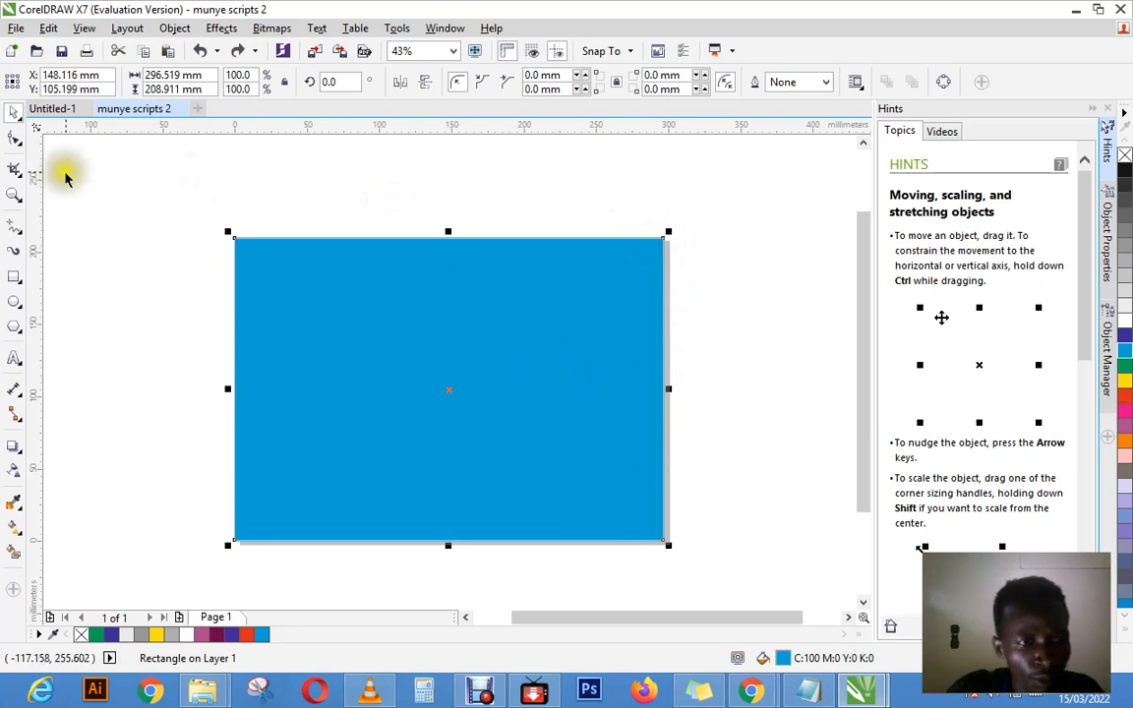
Step: Round the cyan rectangle's corners to a radius of about 104.5 mm with the Shape tool, and undo the rounding
click(15, 138)
click(37, 137)
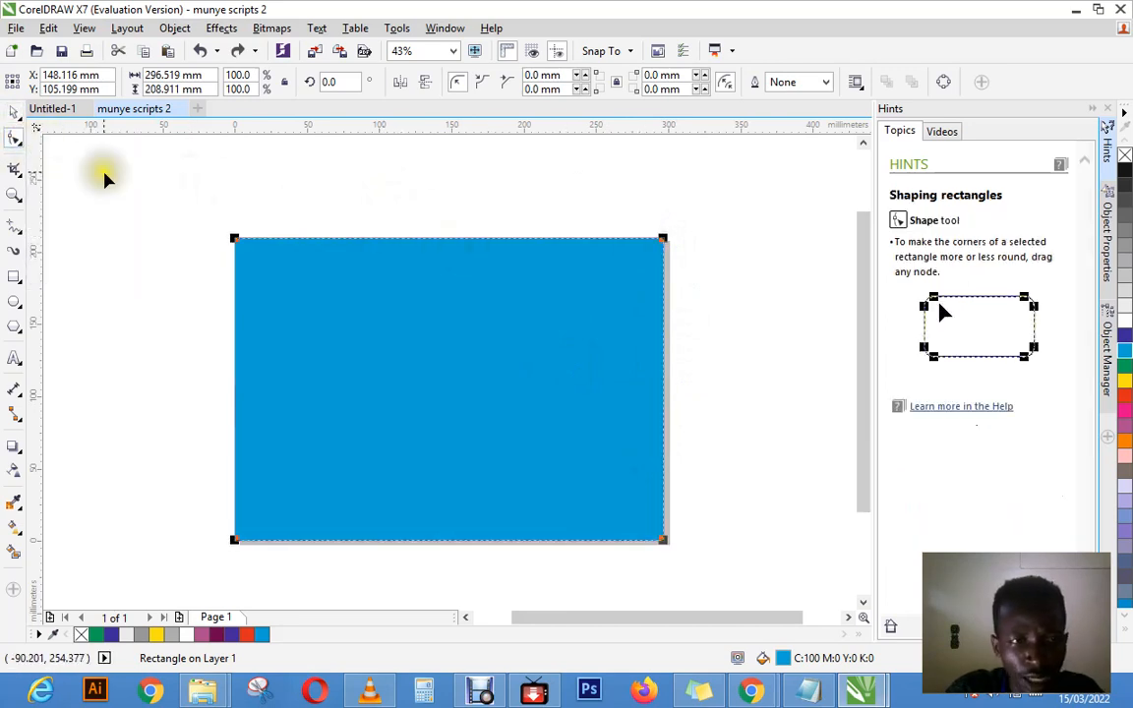
click(15, 137)
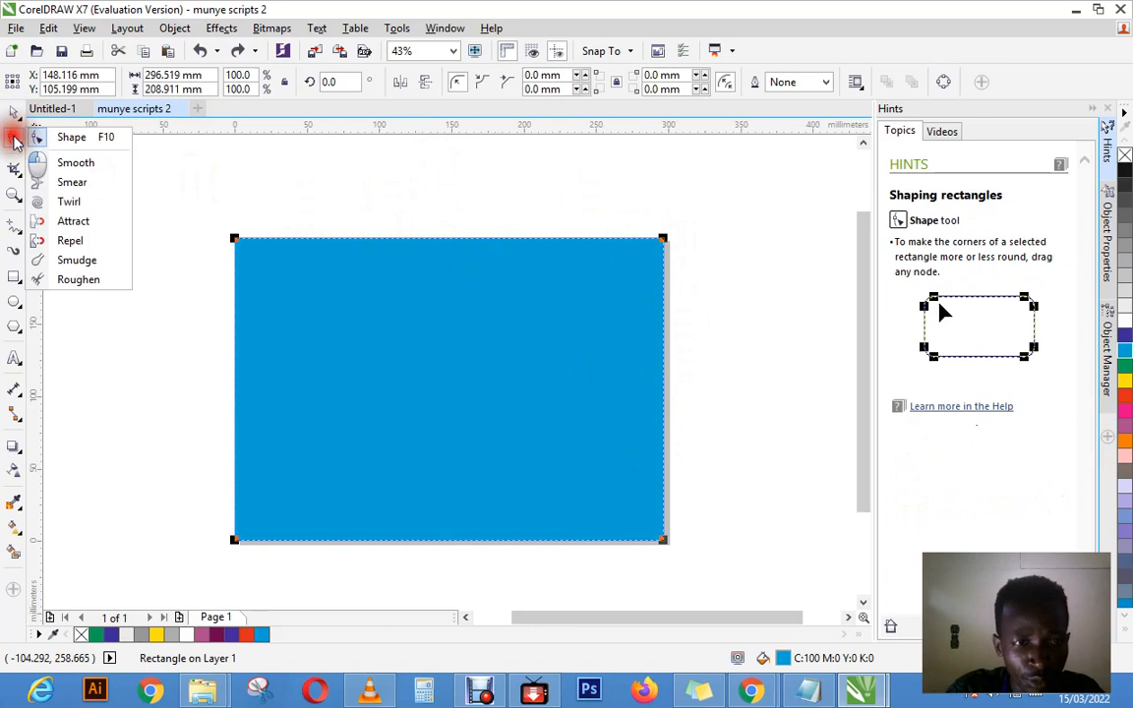
click(72, 144)
drag(662, 241, 442, 386)
click(664, 241)
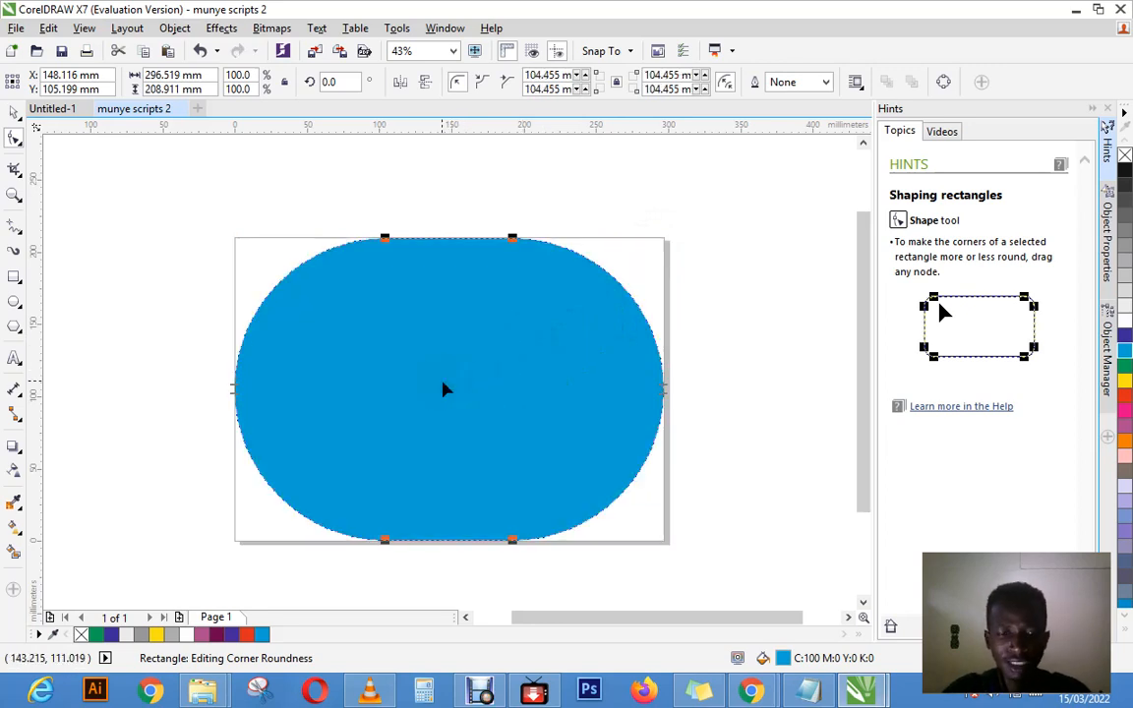
key(ctrl+z)
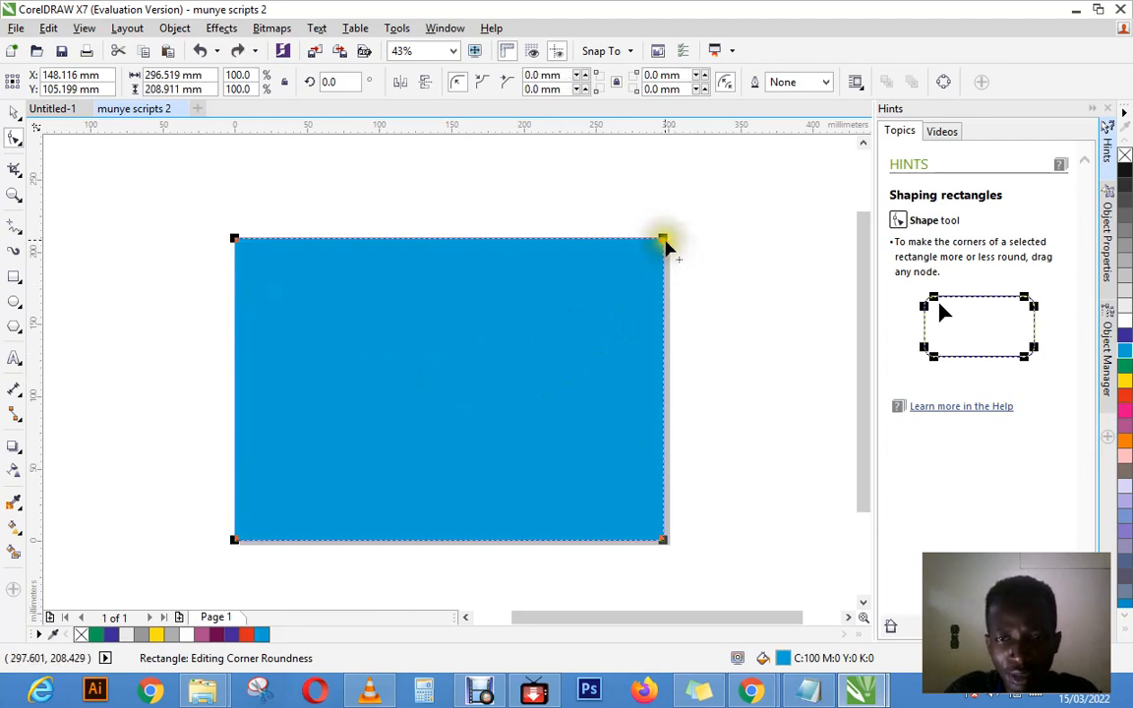
drag(664, 242, 696, 216)
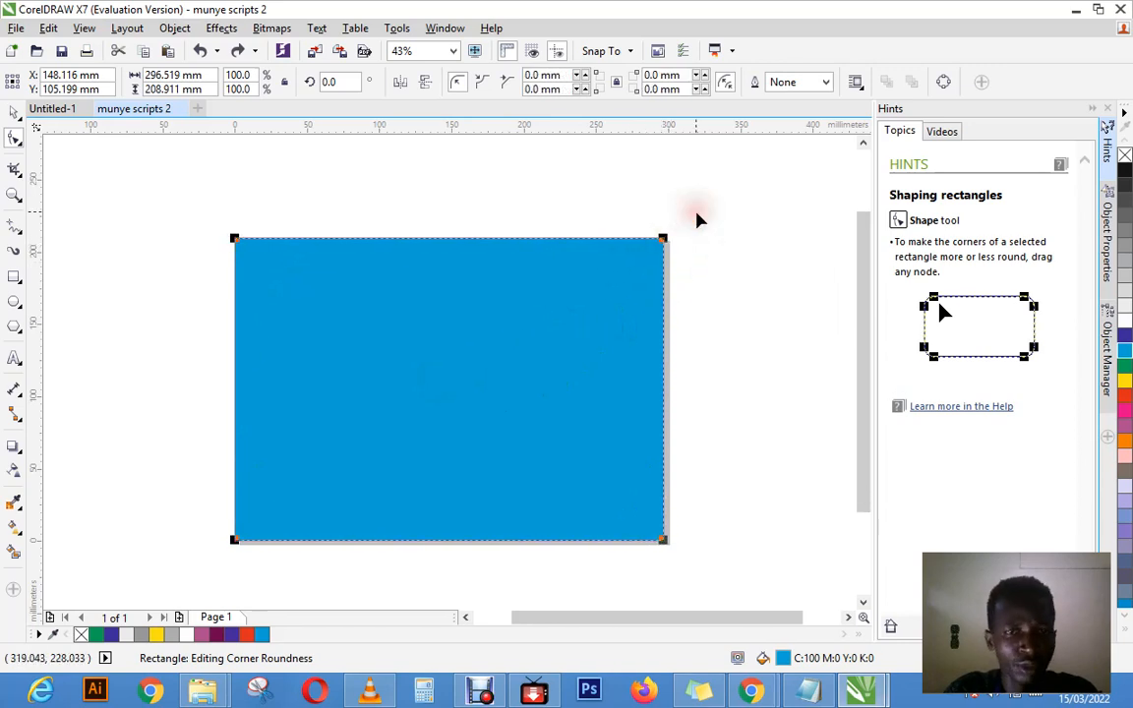
click(15, 139)
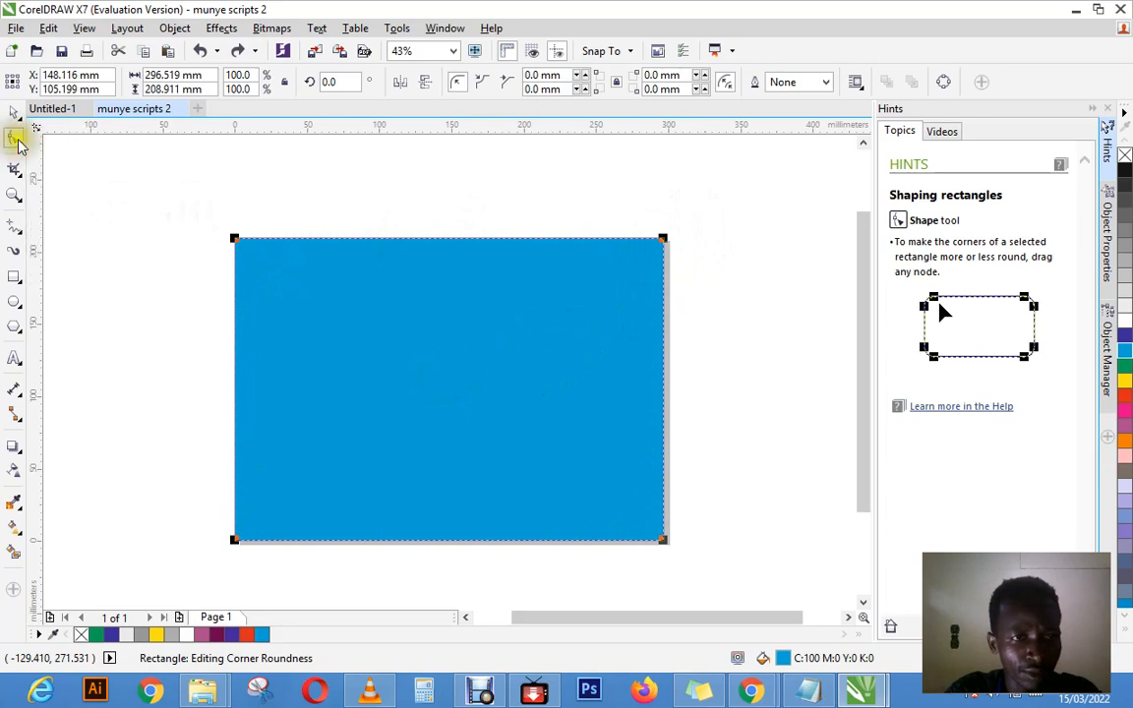
Step: Select the cyan rectangle with the Freehand Pick tool, shift it twice near its upper-right corner, and undo each move
click(14, 113)
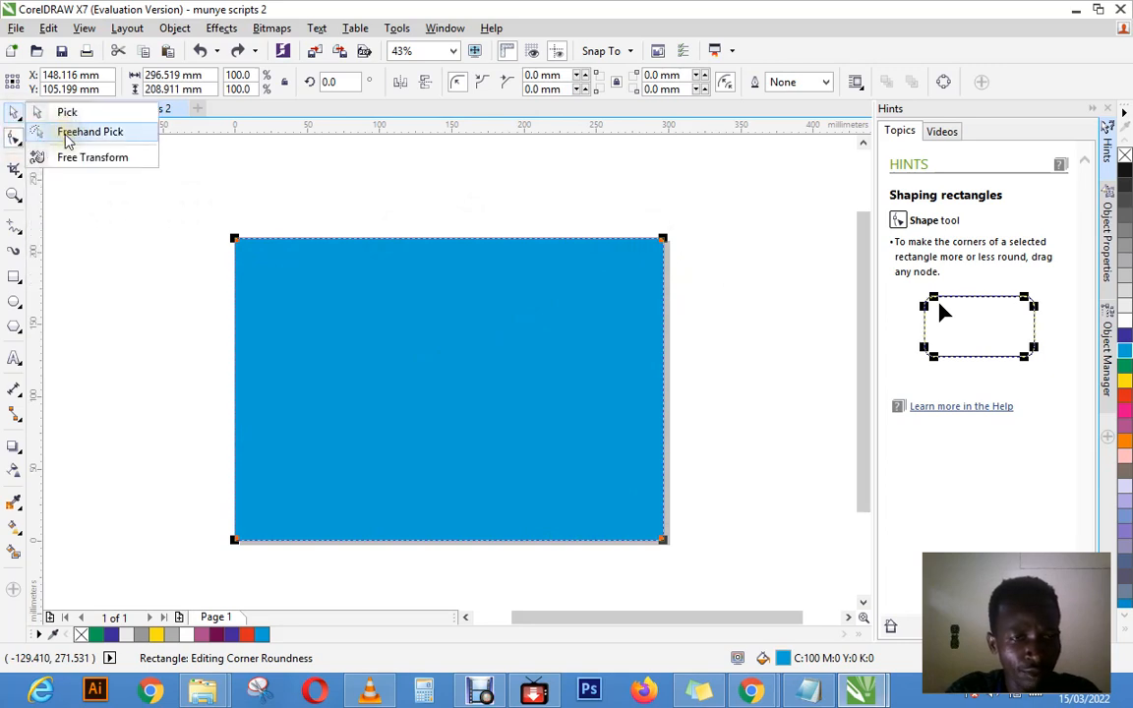
click(69, 134)
mouse_move(646, 204)
mouse_down()
mouse_move(696, 288)
mouse_move(633, 331)
mouse_up()
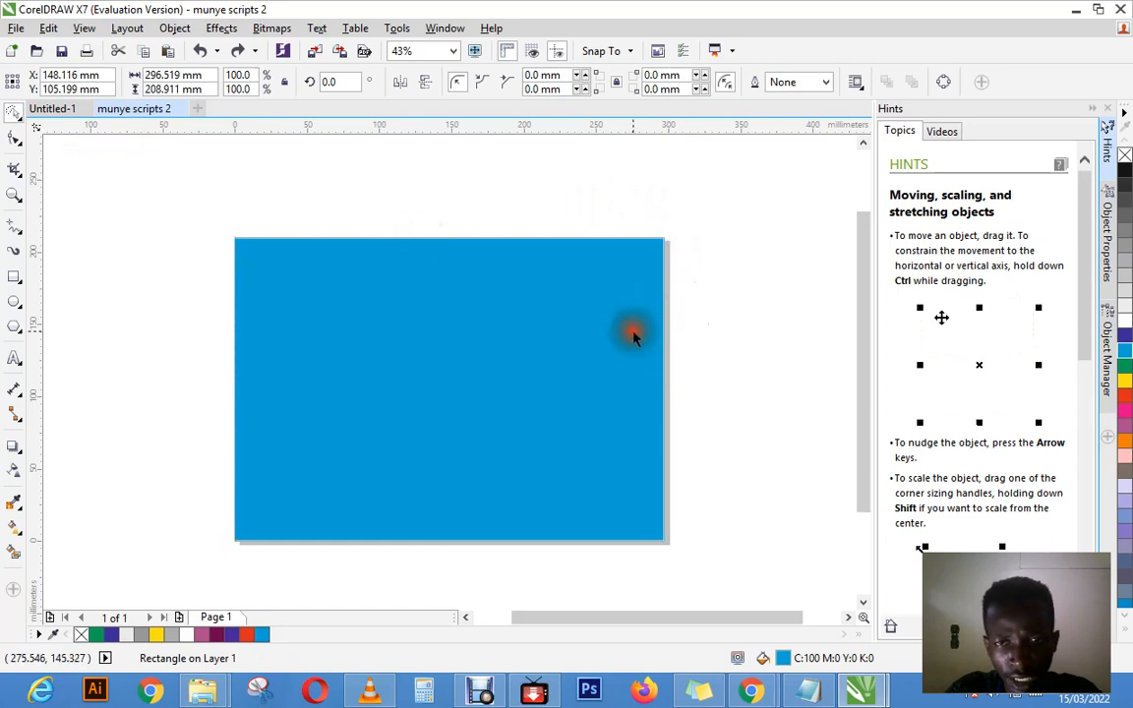
click(656, 244)
drag(657, 248, 662, 239)
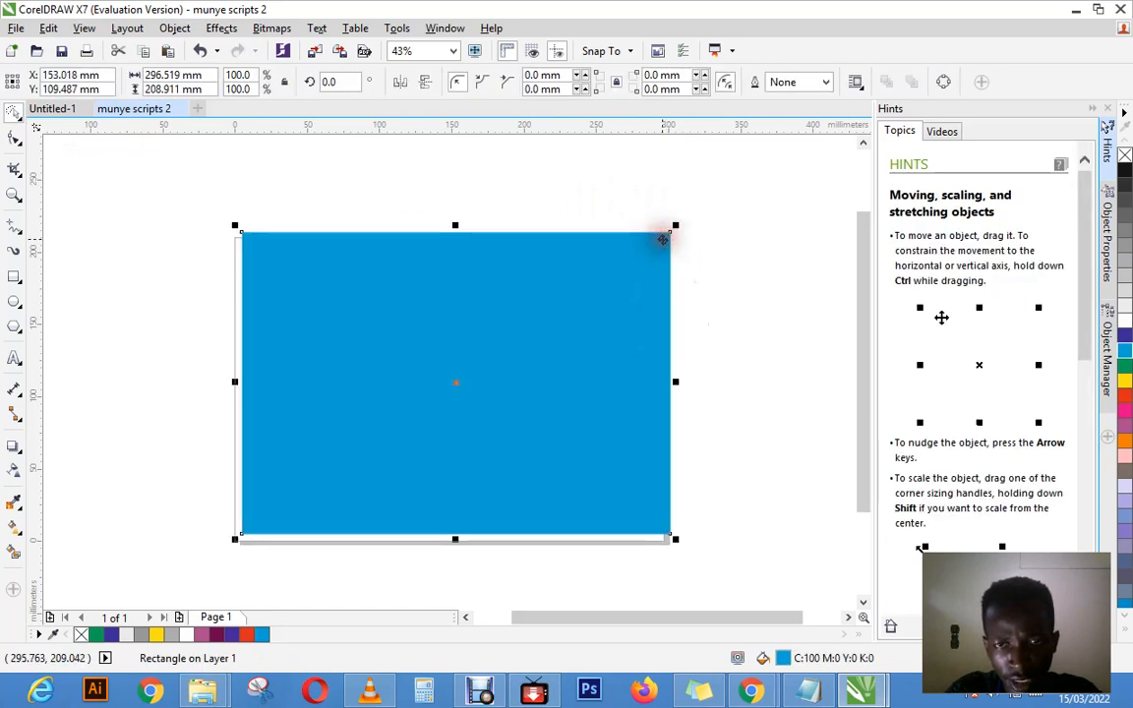
key(ctrl+z)
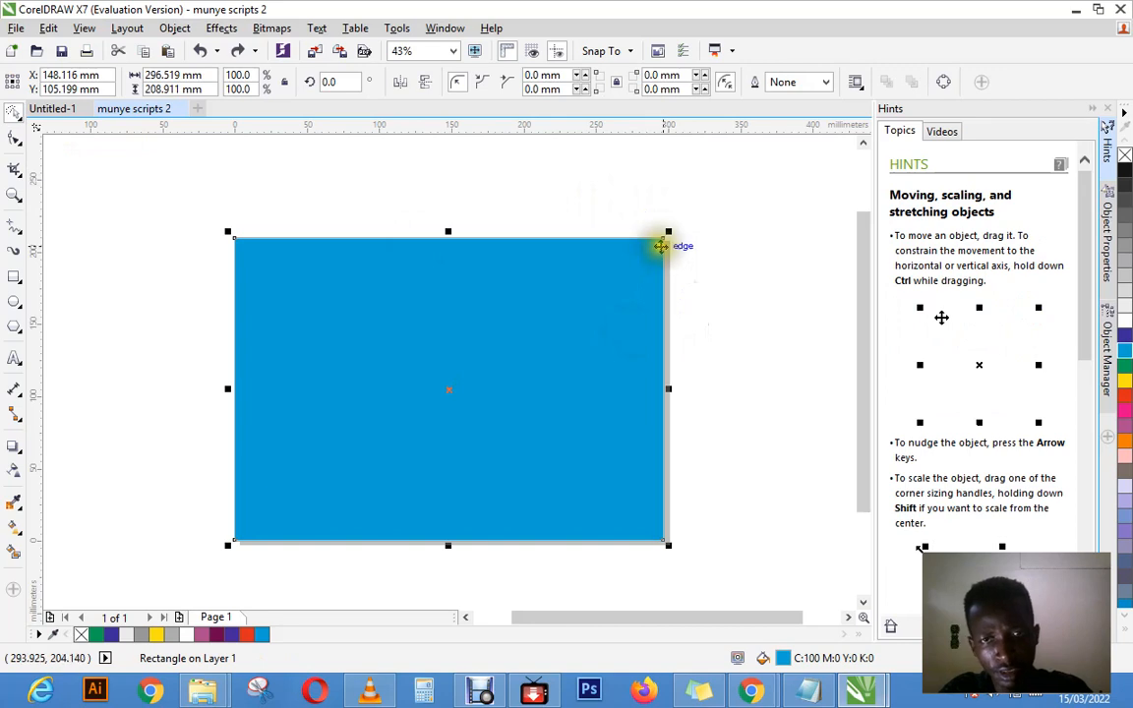
drag(664, 238, 650, 247)
key(ctrl+z)
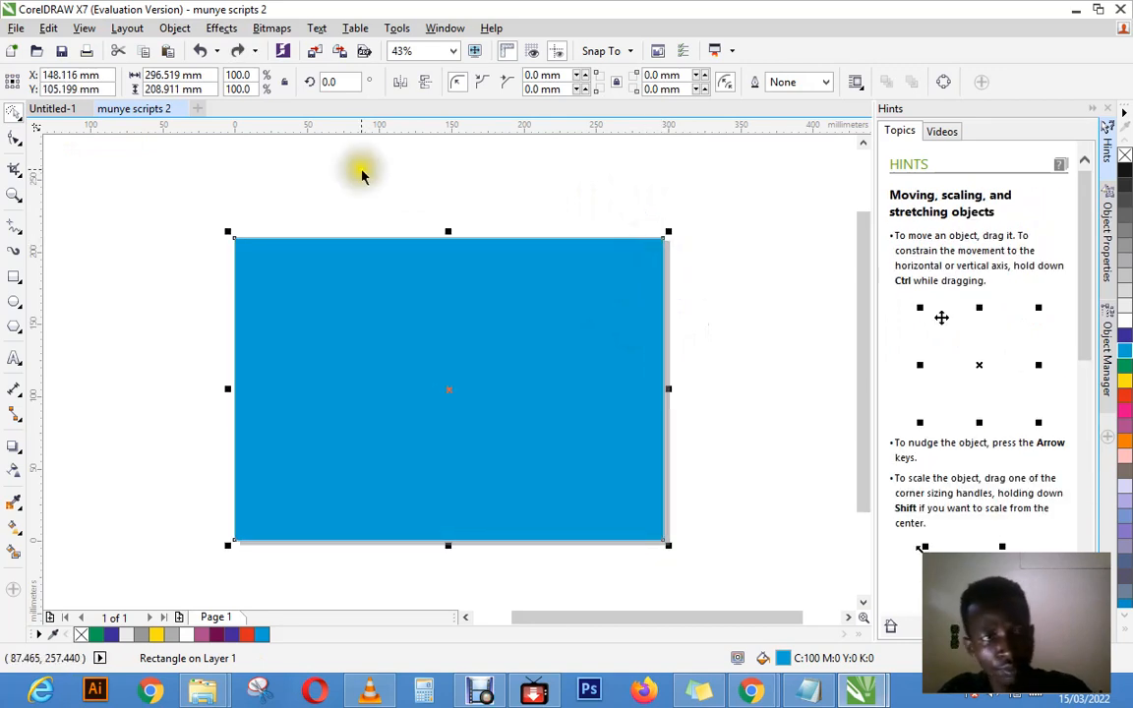
Step: Move the cyan rectangle from its interior and from its upper-left corner node with the Freehand Pick tool, undoing each move
click(18, 118)
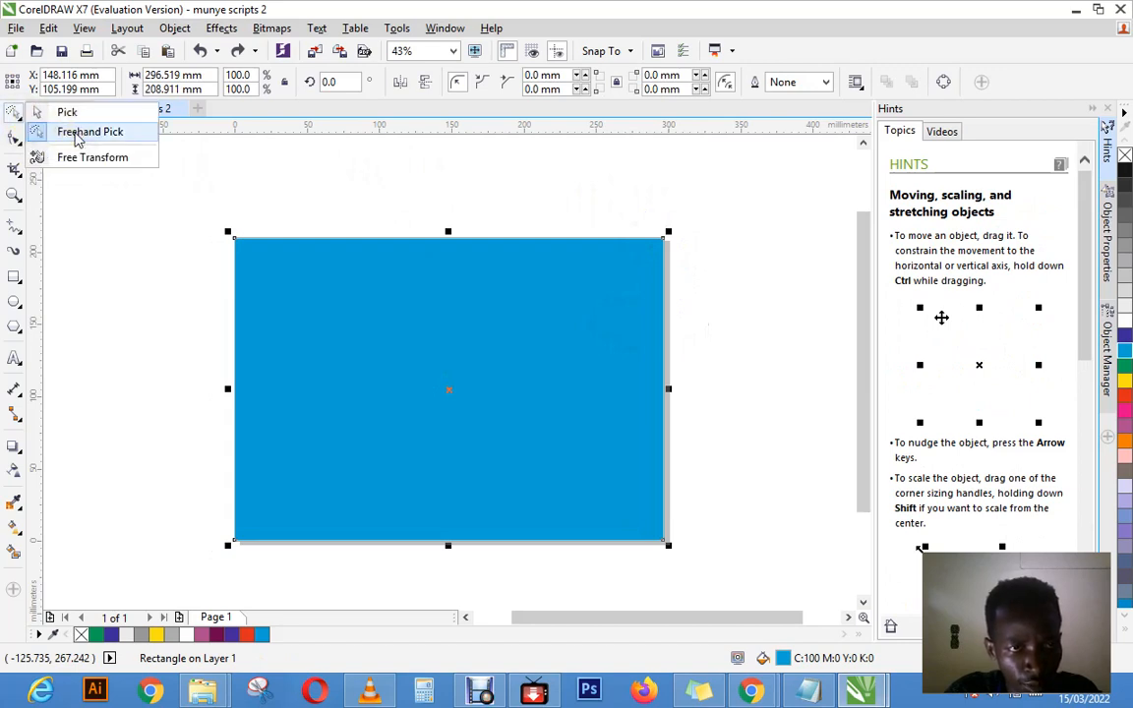
click(78, 139)
drag(306, 293, 334, 309)
key(ctrl+z)
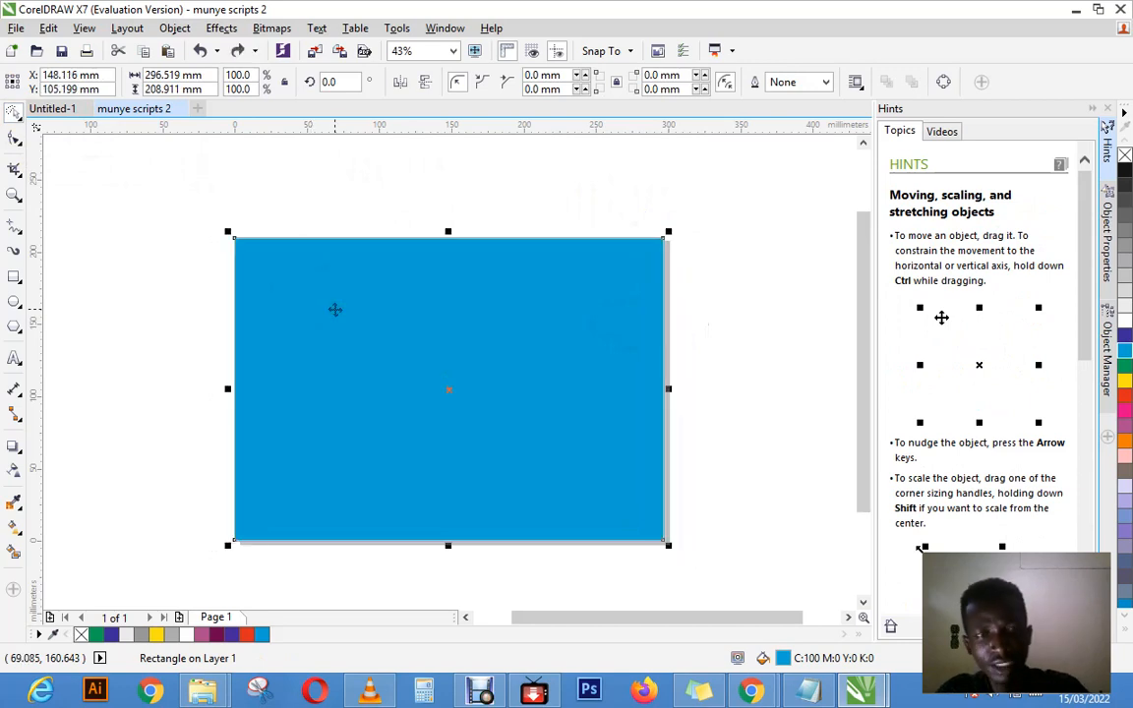
click(218, 200)
click(357, 359)
click(358, 359)
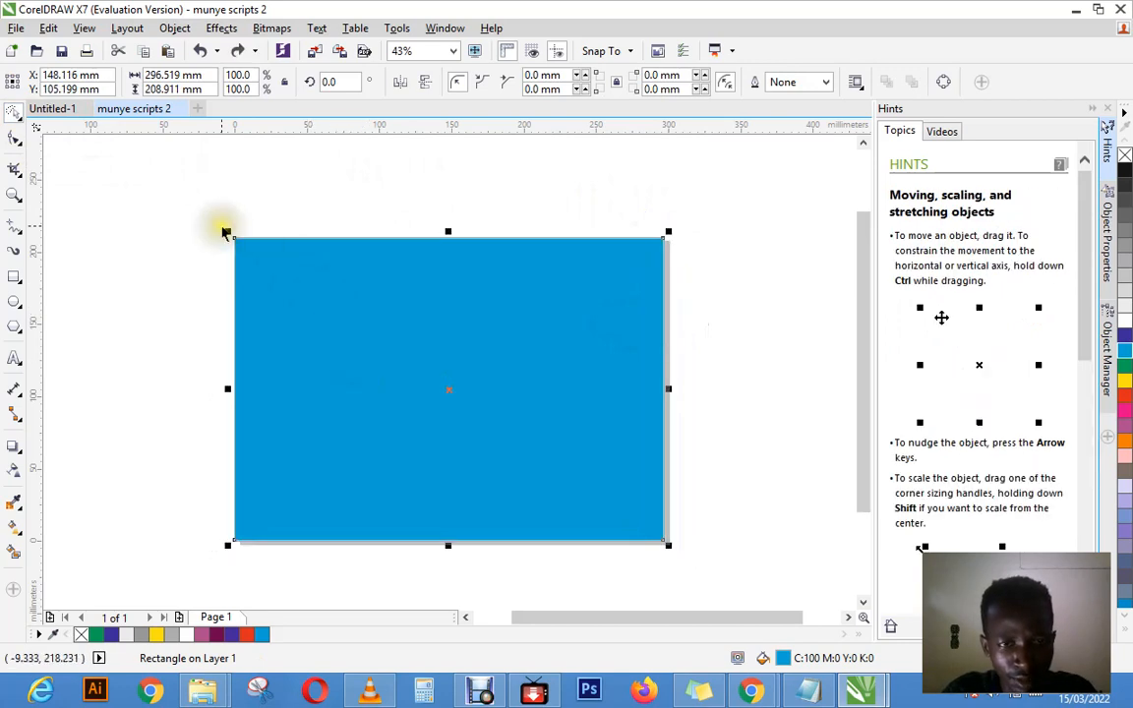
drag(234, 238, 246, 252)
key(ctrl+z)
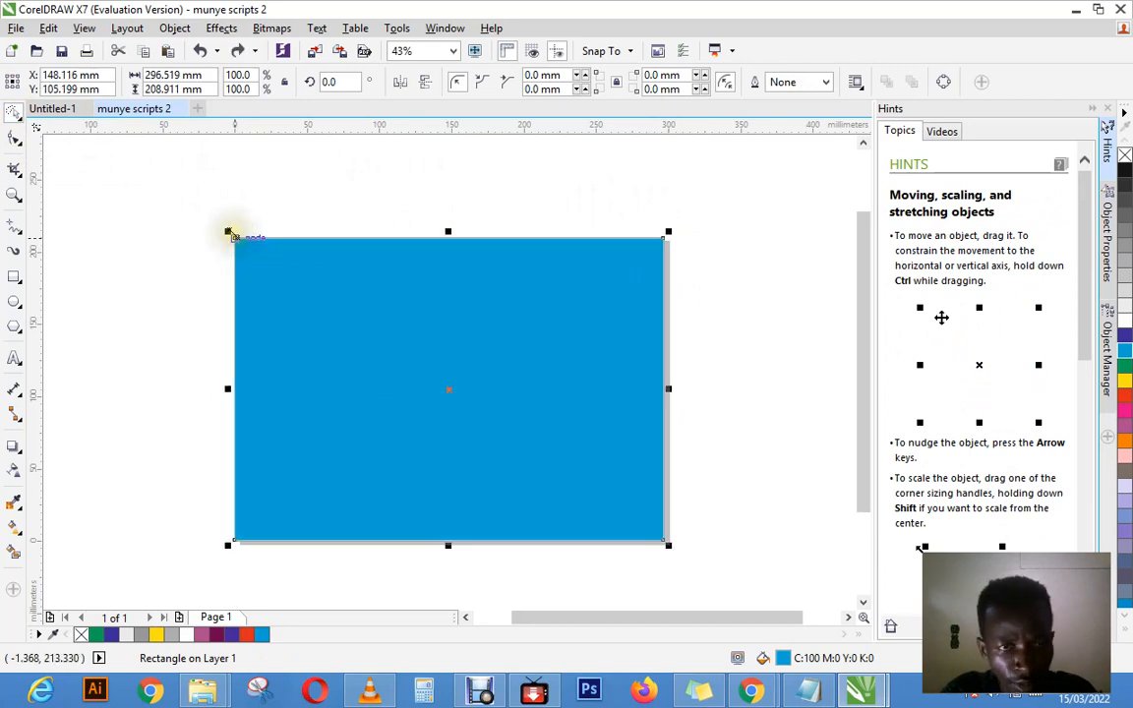
Step: Toggle the cyan rectangle's rotation handles on and off, deselect it, and switch back to the Pick tool
click(229, 238)
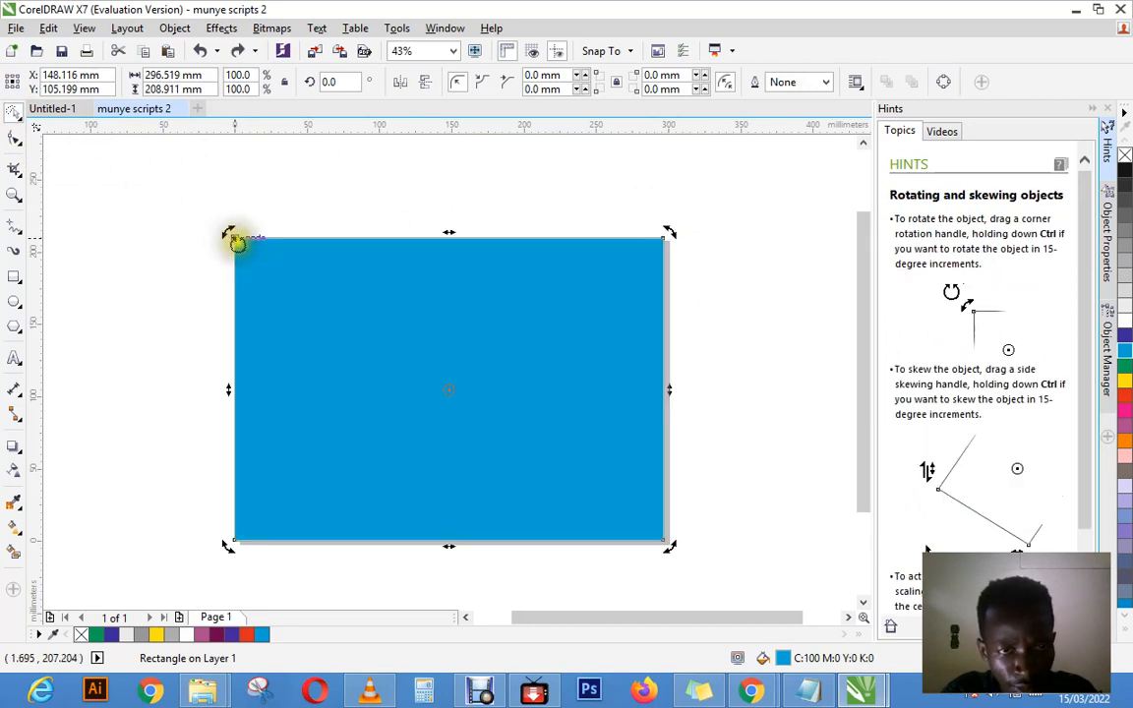
click(234, 239)
click(299, 192)
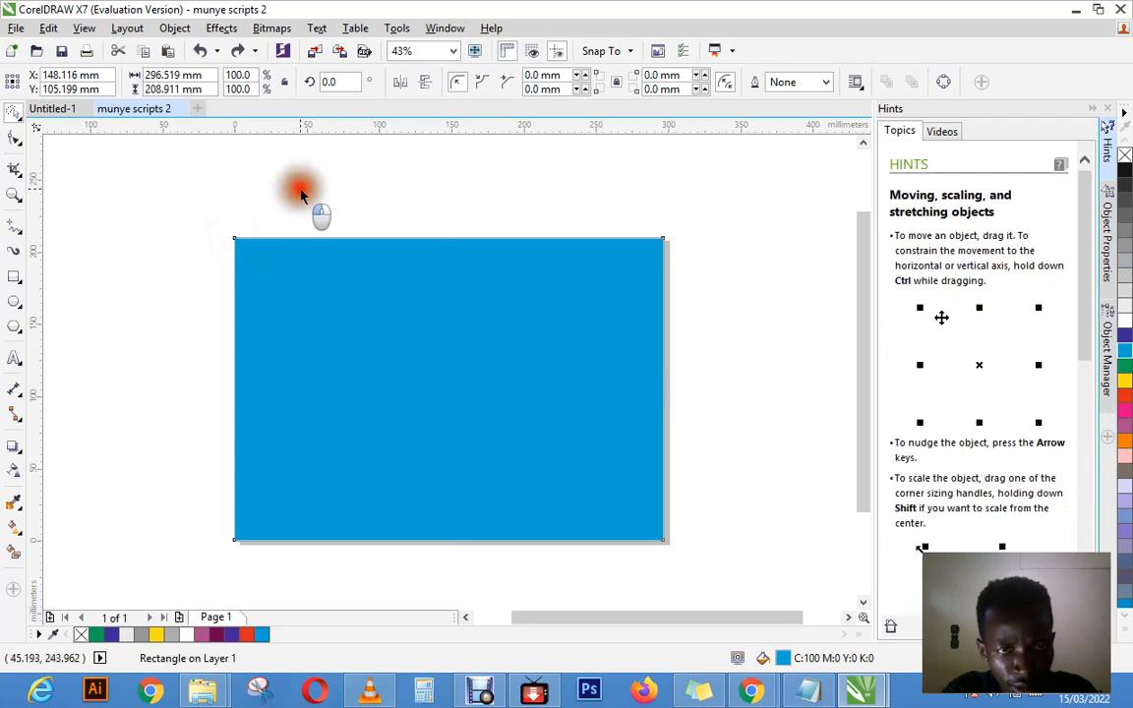
click(14, 111)
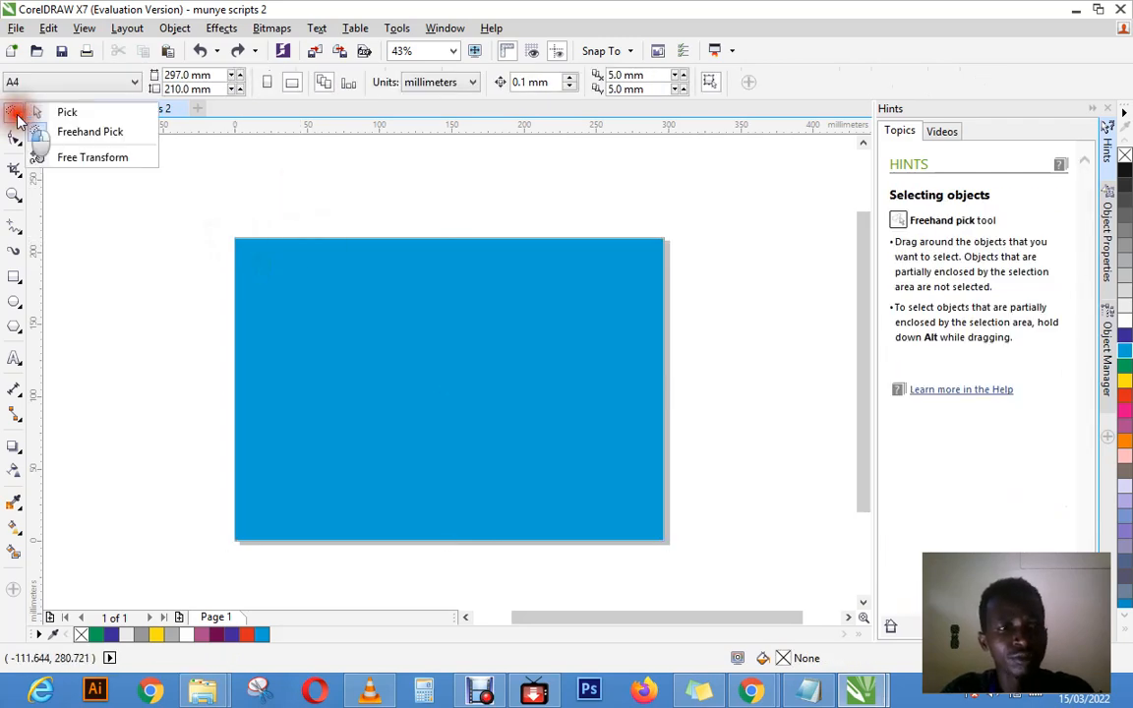
click(43, 119)
click(18, 116)
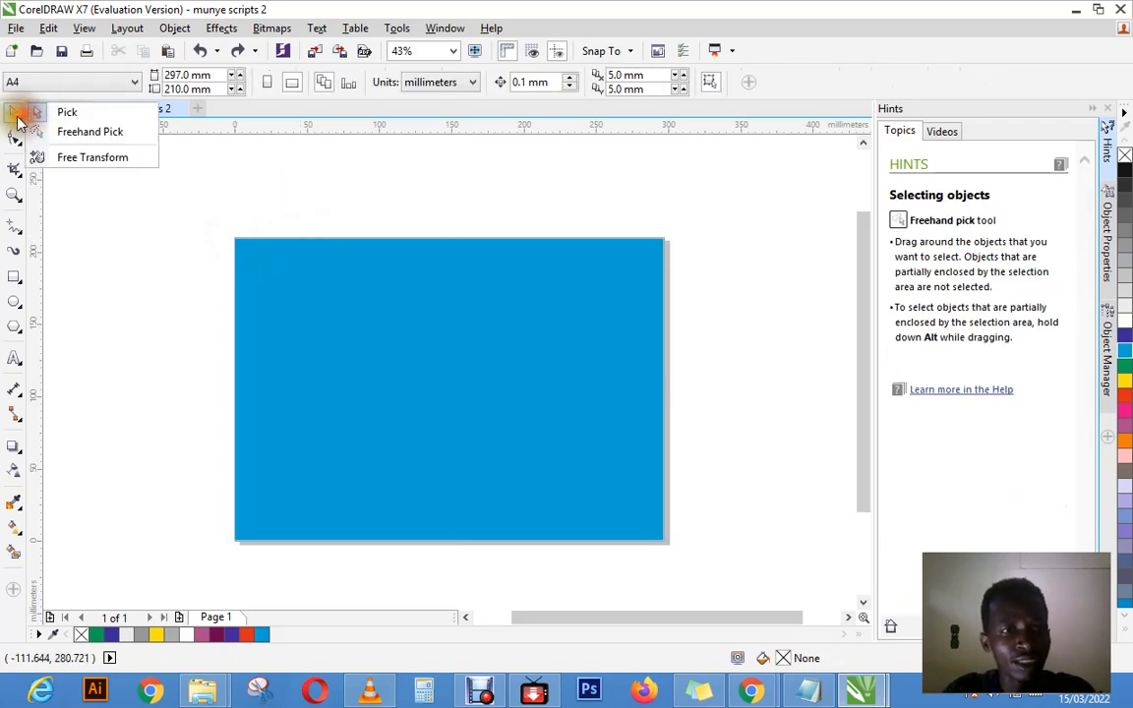
click(16, 116)
click(17, 120)
click(54, 111)
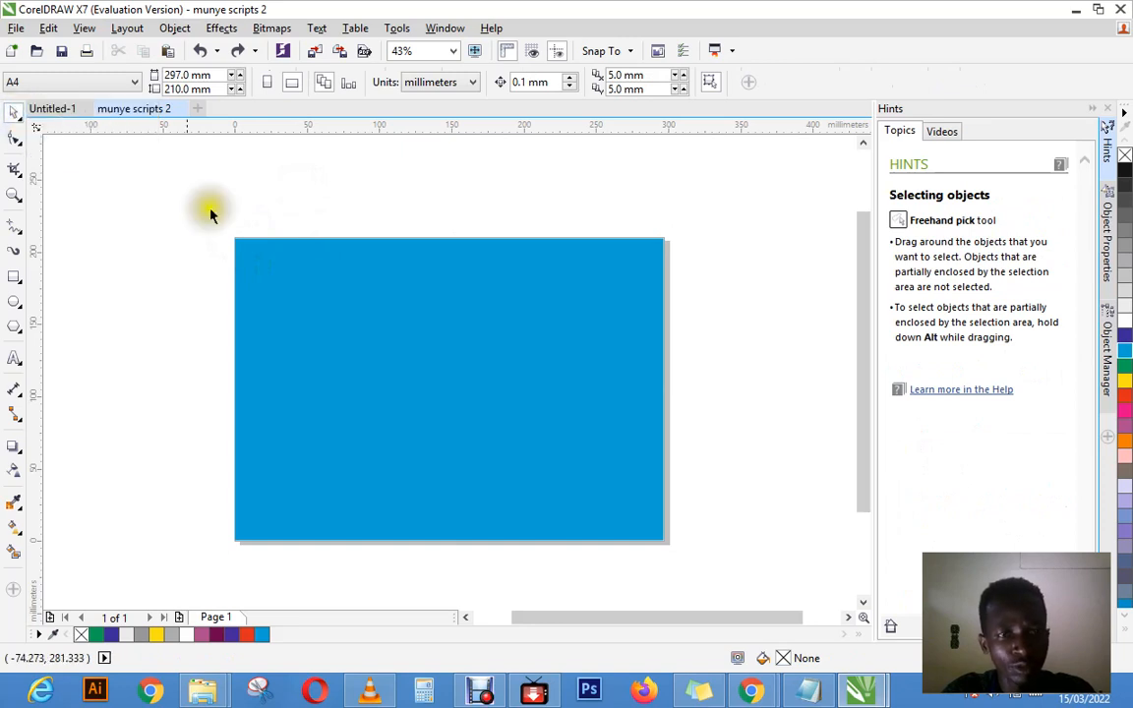
Step: Rotate the cyan rectangle about 22 degrees clockwise around its center with the Pick tool's rotation handles
click(371, 348)
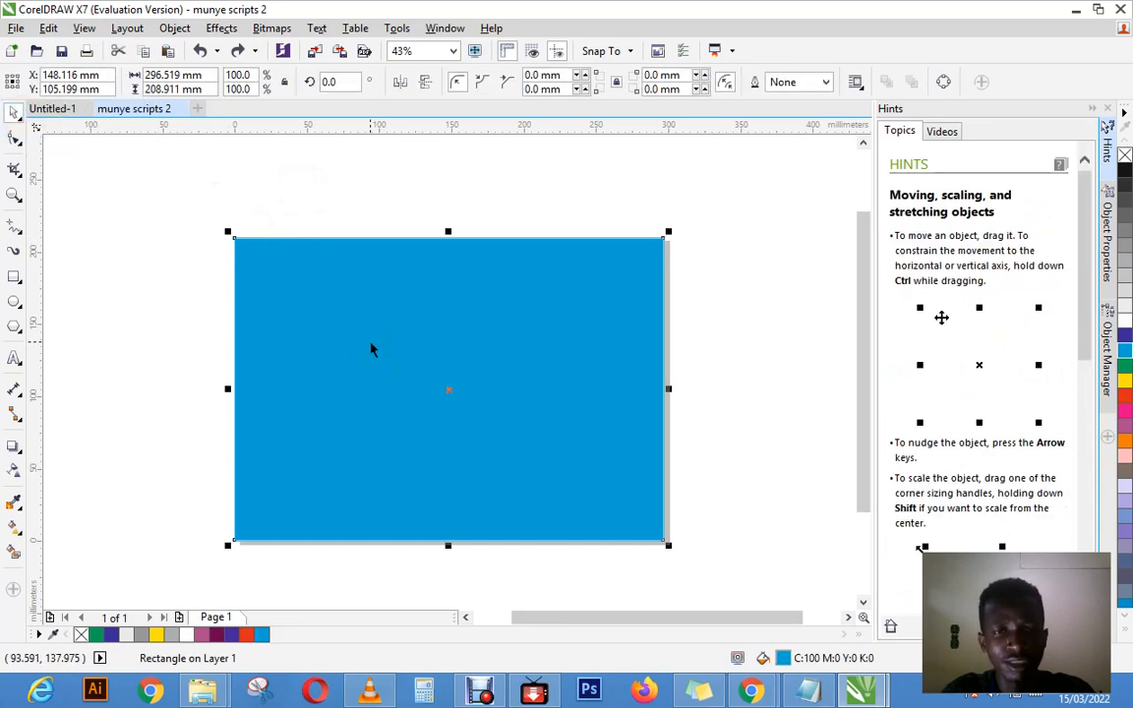
click(370, 346)
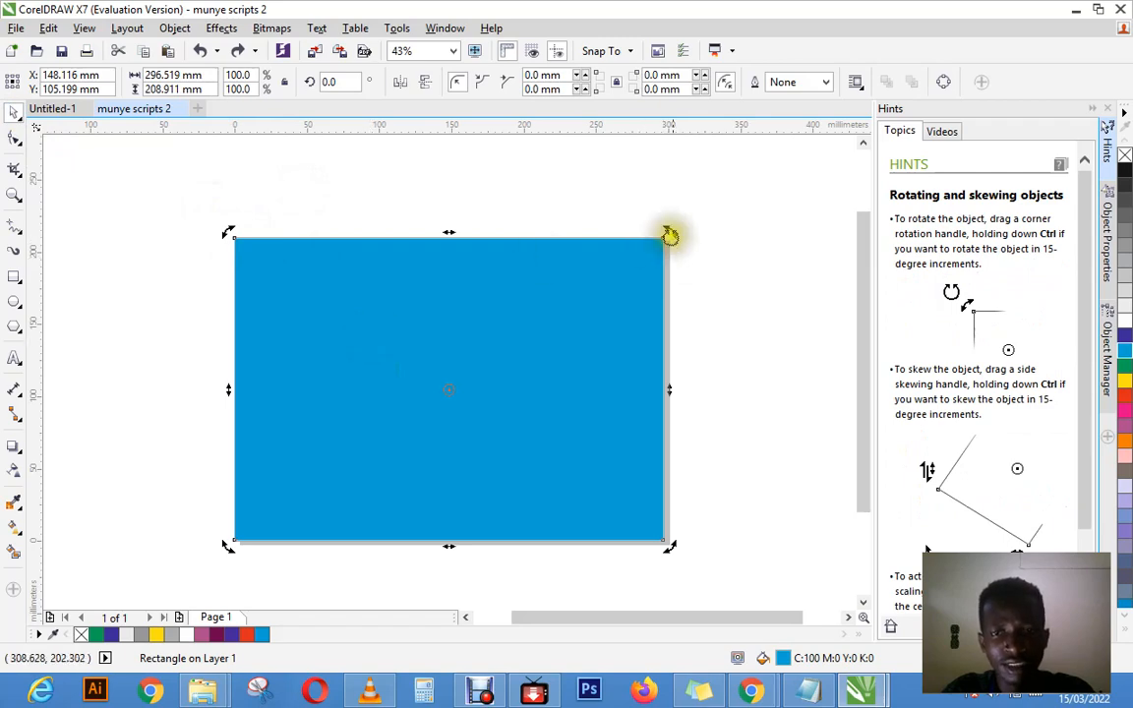
drag(668, 234, 758, 317)
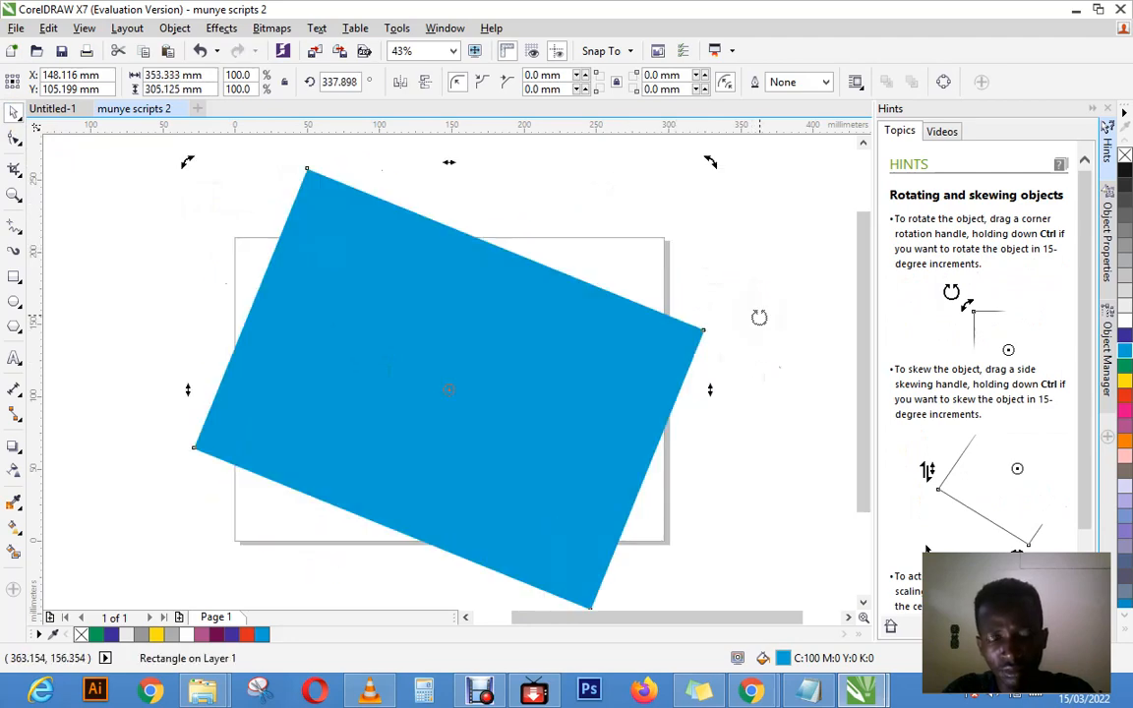
Step: Undo the cyan rectangle's rotation, and reselect the rectangle with the Free Transform tool
key(ctrl+z)
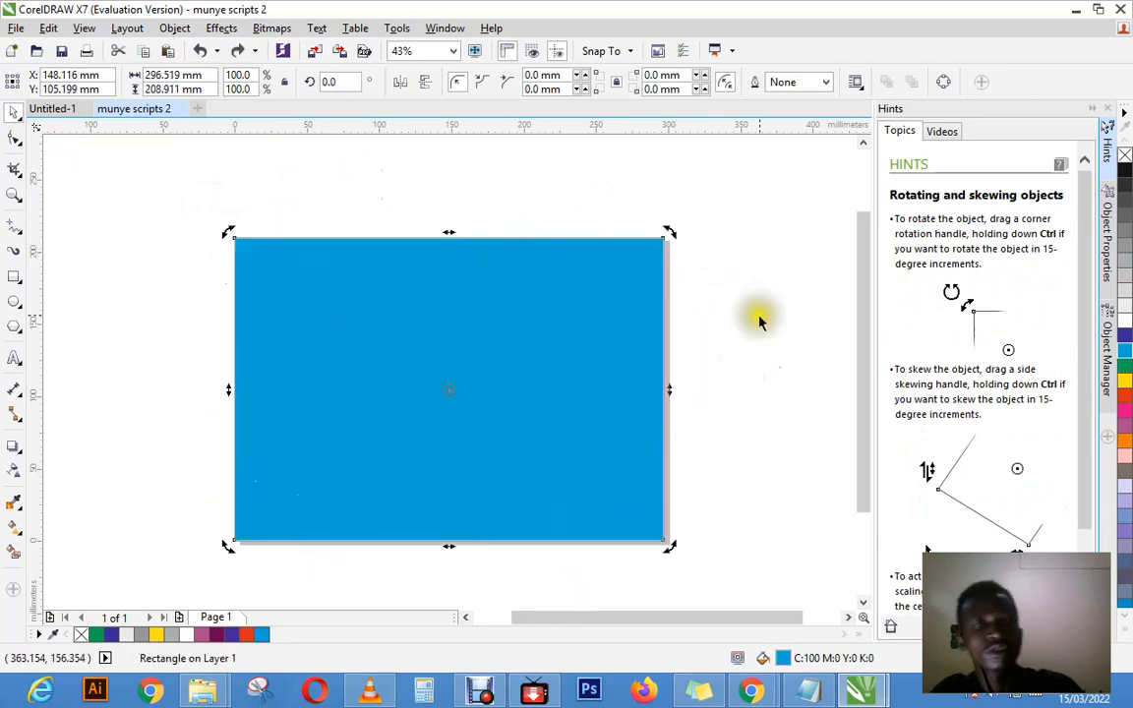
click(413, 215)
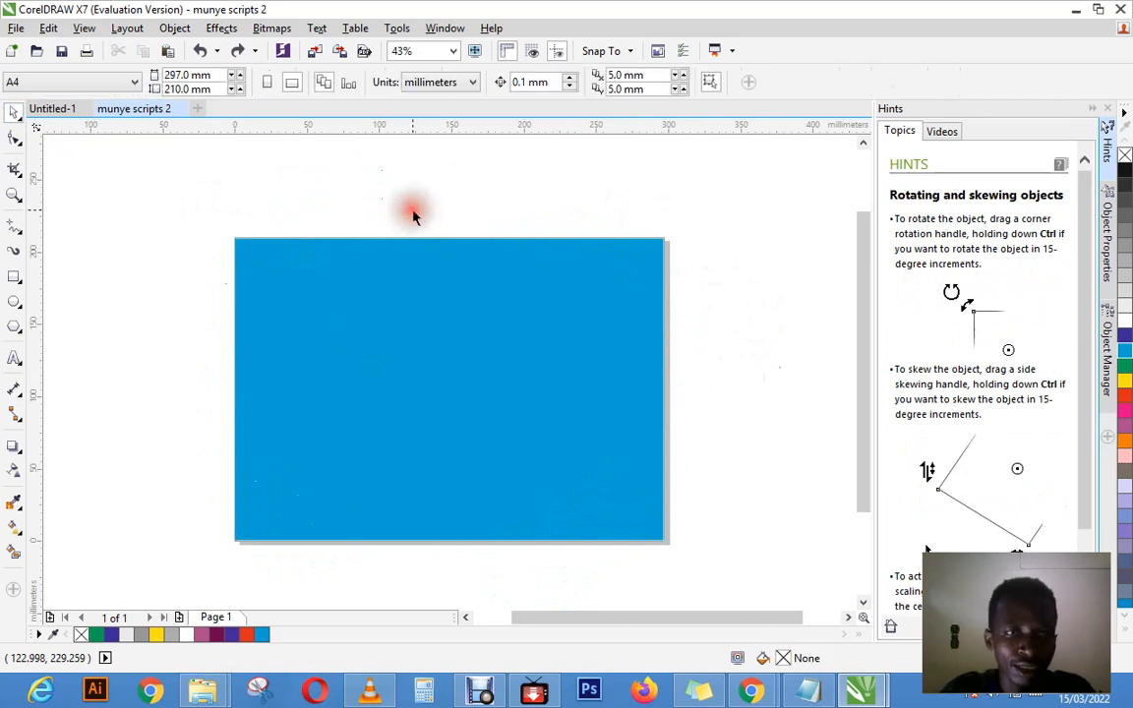
click(17, 142)
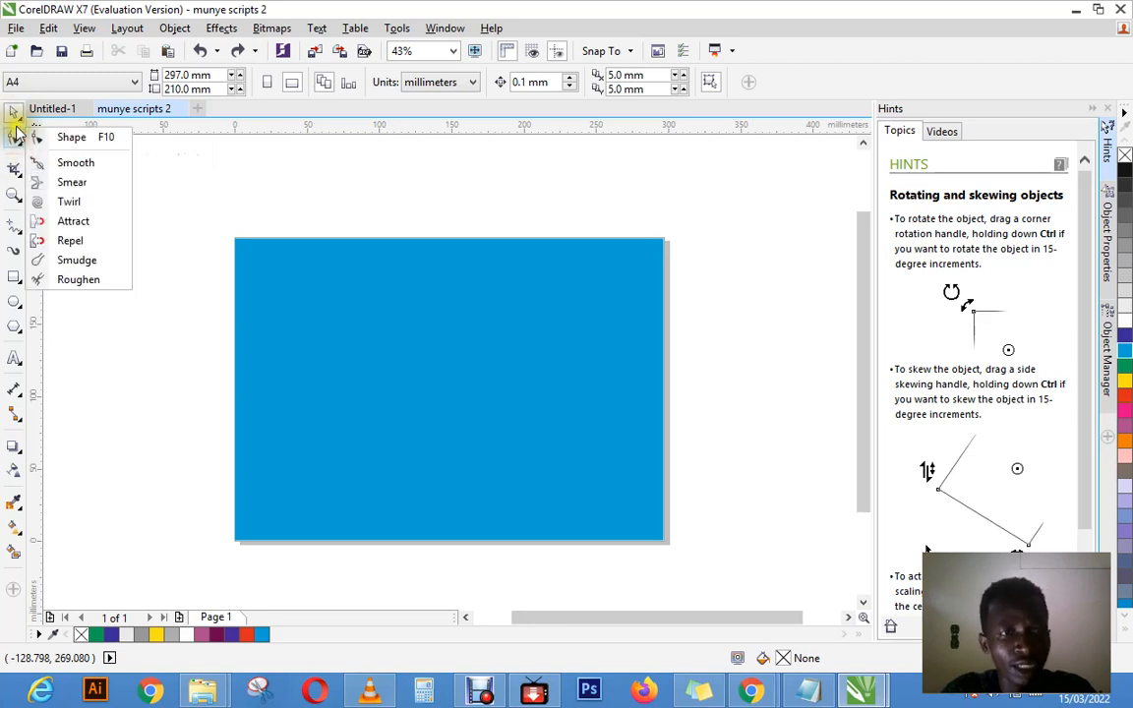
click(15, 118)
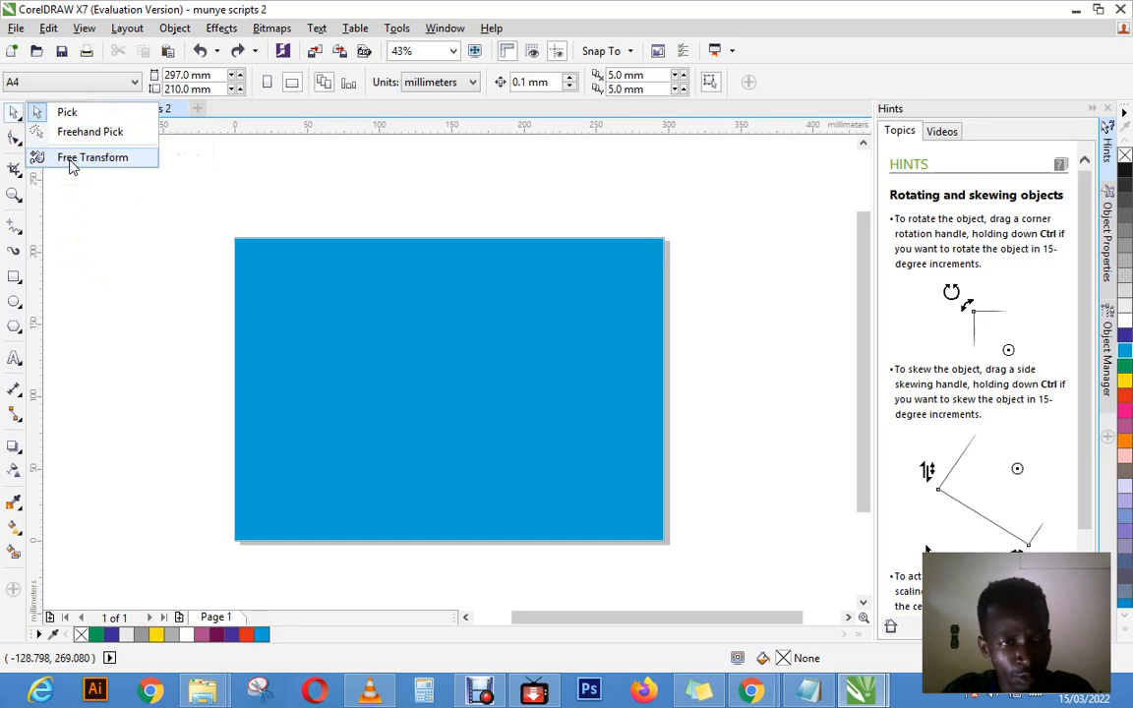
click(70, 157)
click(359, 289)
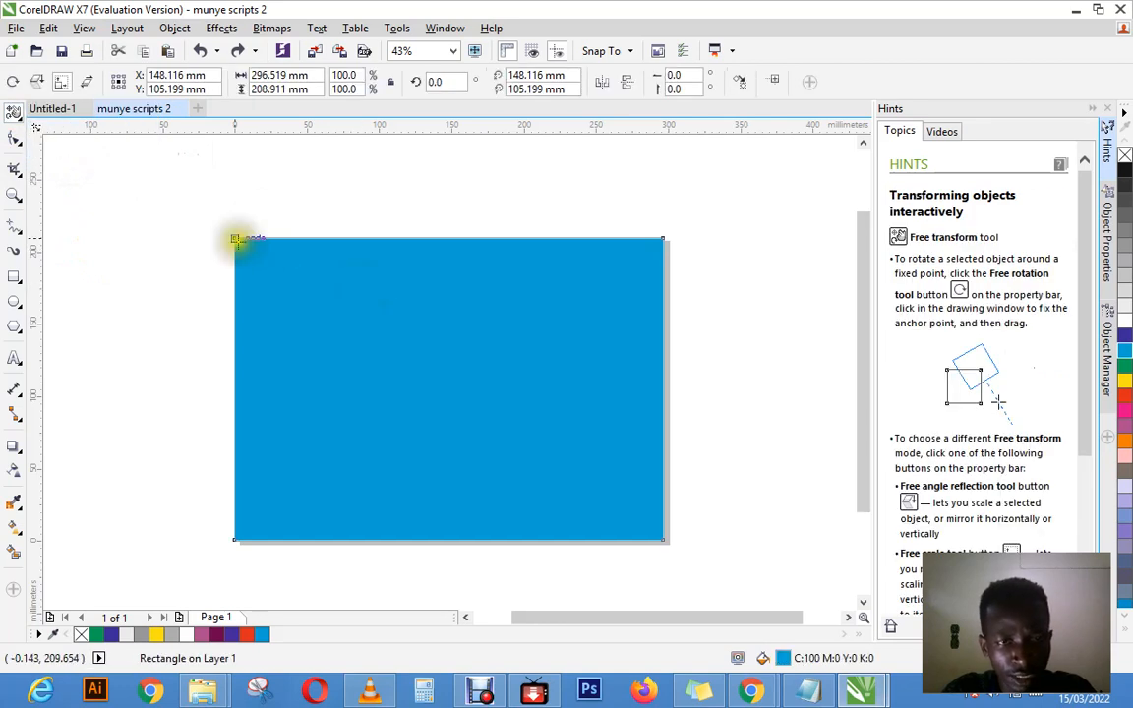
Step: Scale the cyan rectangle from its upper-left corner with the Free Transform tool to about 169 by 171 mm
click(235, 239)
mouse_move(235, 239)
mouse_down()
mouse_move(263, 258)
mouse_move(235, 248)
mouse_move(243, 236)
mouse_move(253, 244)
mouse_move(216, 245)
mouse_up()
key(ctrl+z)
click(231, 237)
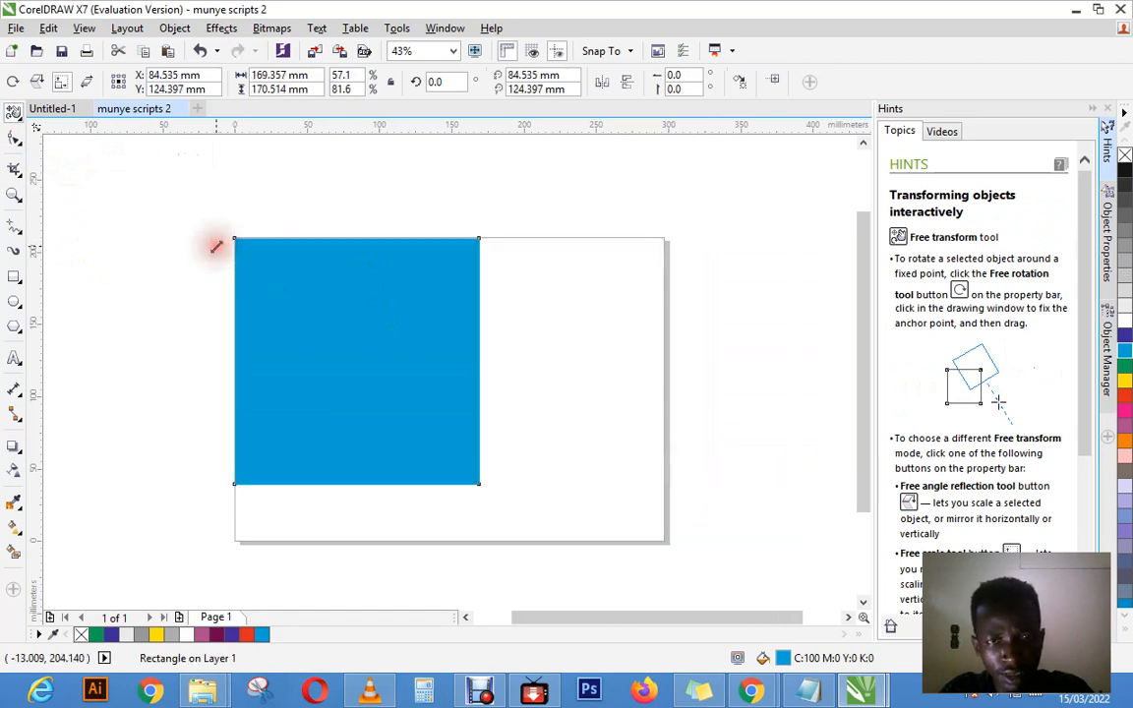
Step: Scale the reduced cyan rectangle from its lower-right corner with the Free Transform tool, and undo that scaling
click(481, 487)
drag(479, 483, 479, 483)
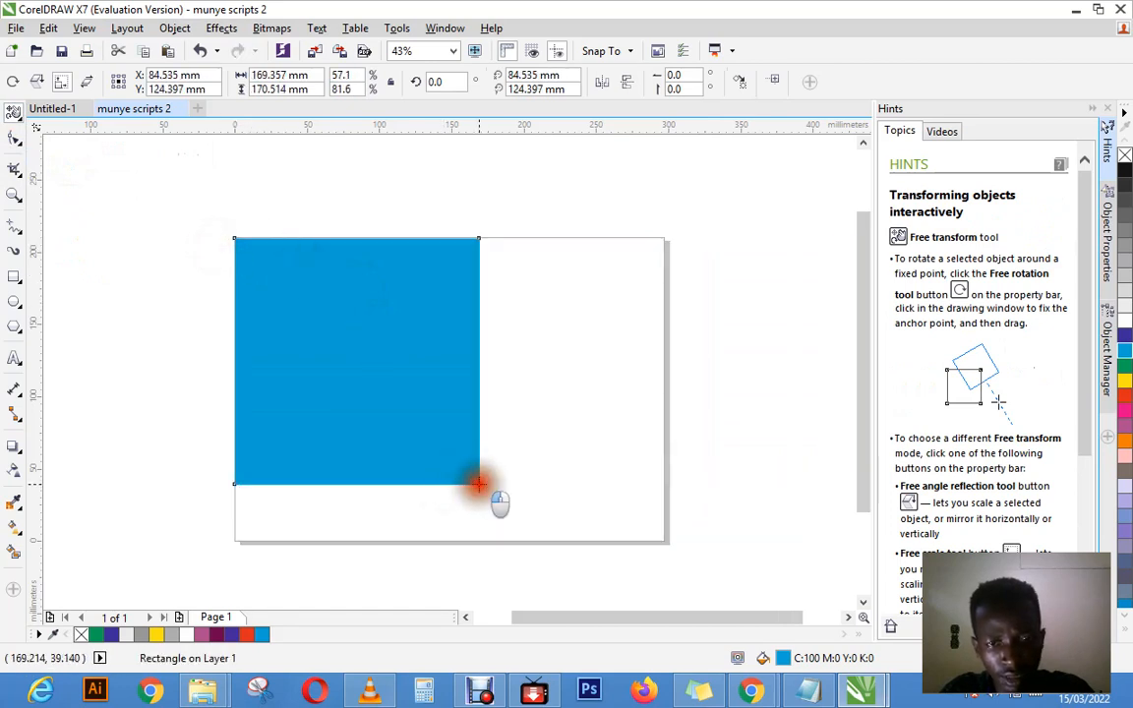
click(496, 462)
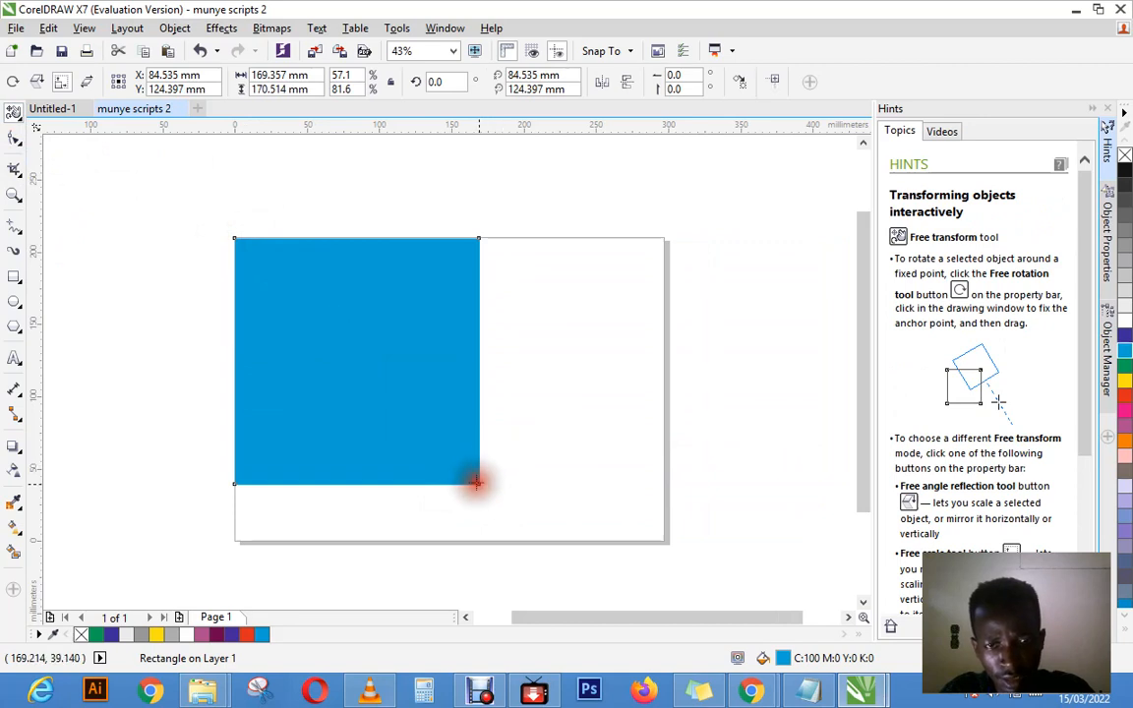
click(476, 484)
drag(478, 483, 495, 473)
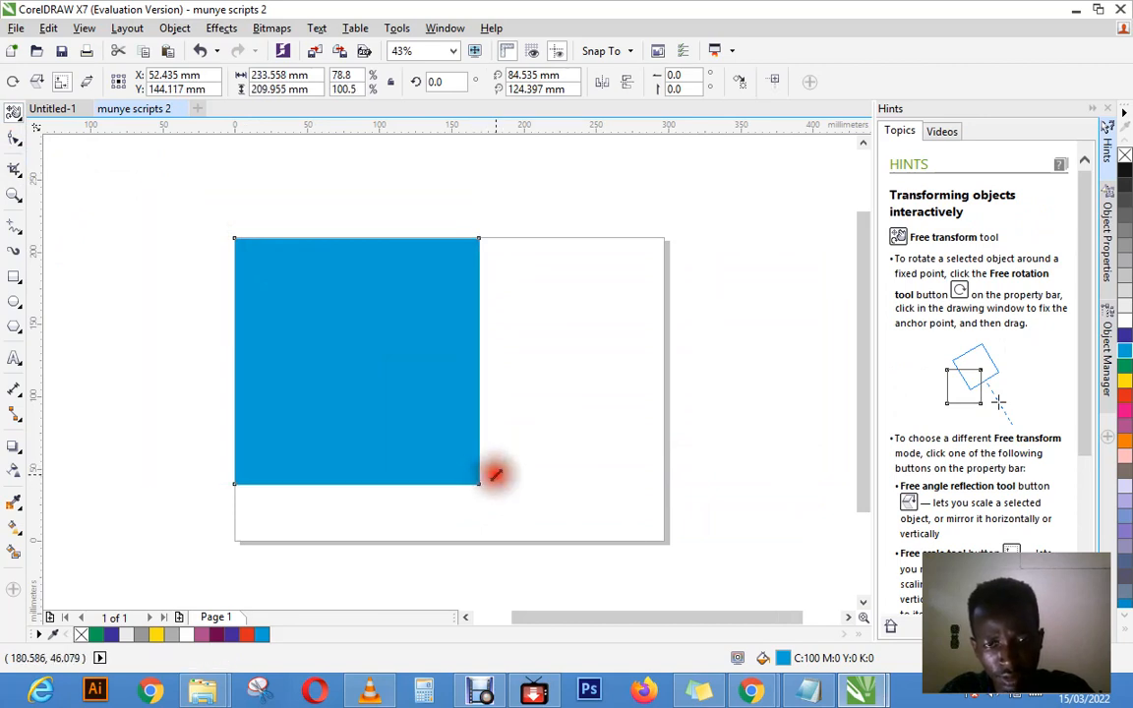
key(ctrl+z)
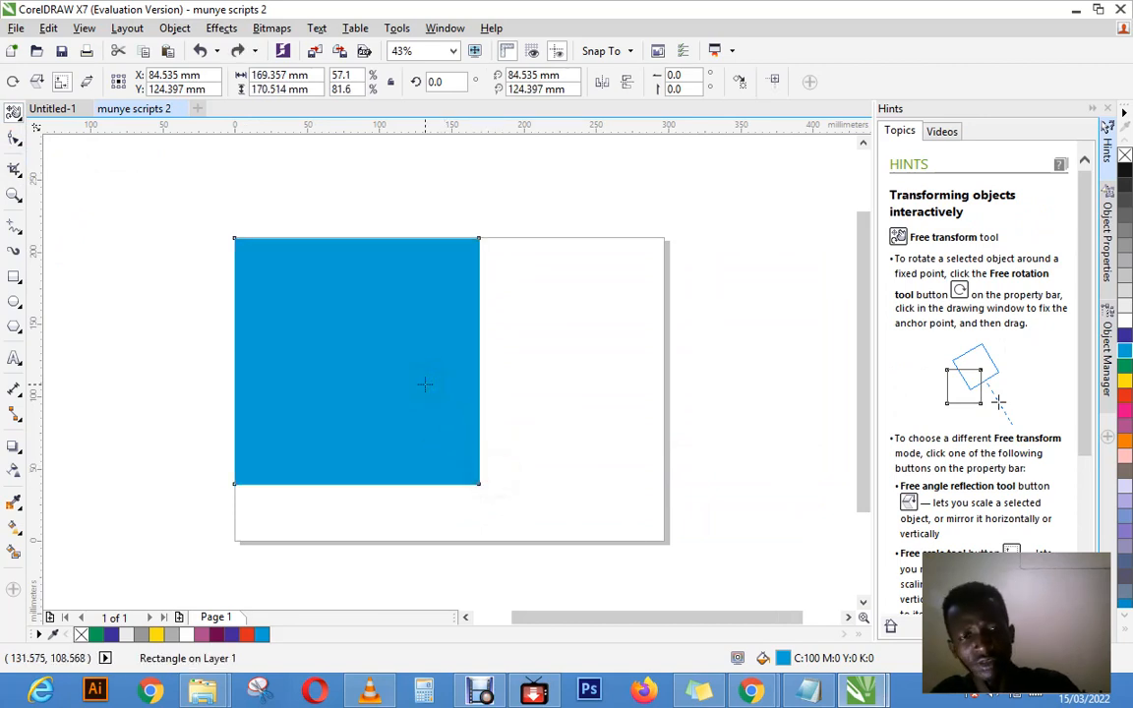
Step: Undo the remaining scaling, then free-scale the cyan rectangle from its interior to about 55 by 409 mm and undo it
key(ctrl+z)
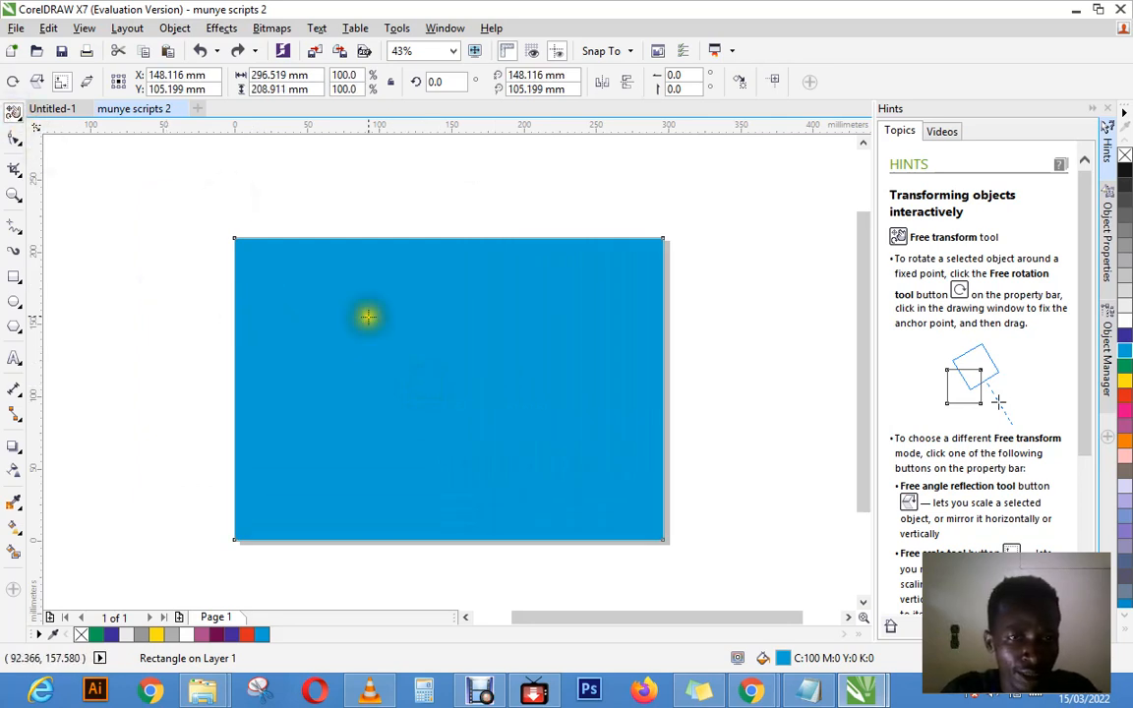
drag(399, 320, 398, 303)
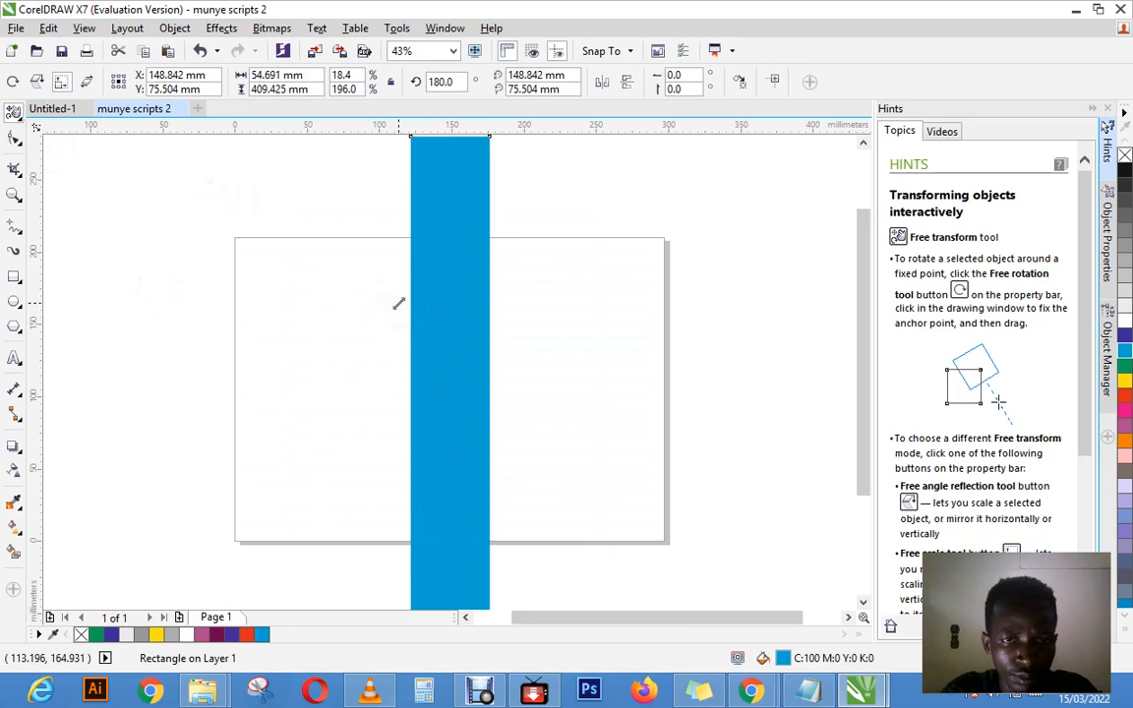
key(ctrl+z)
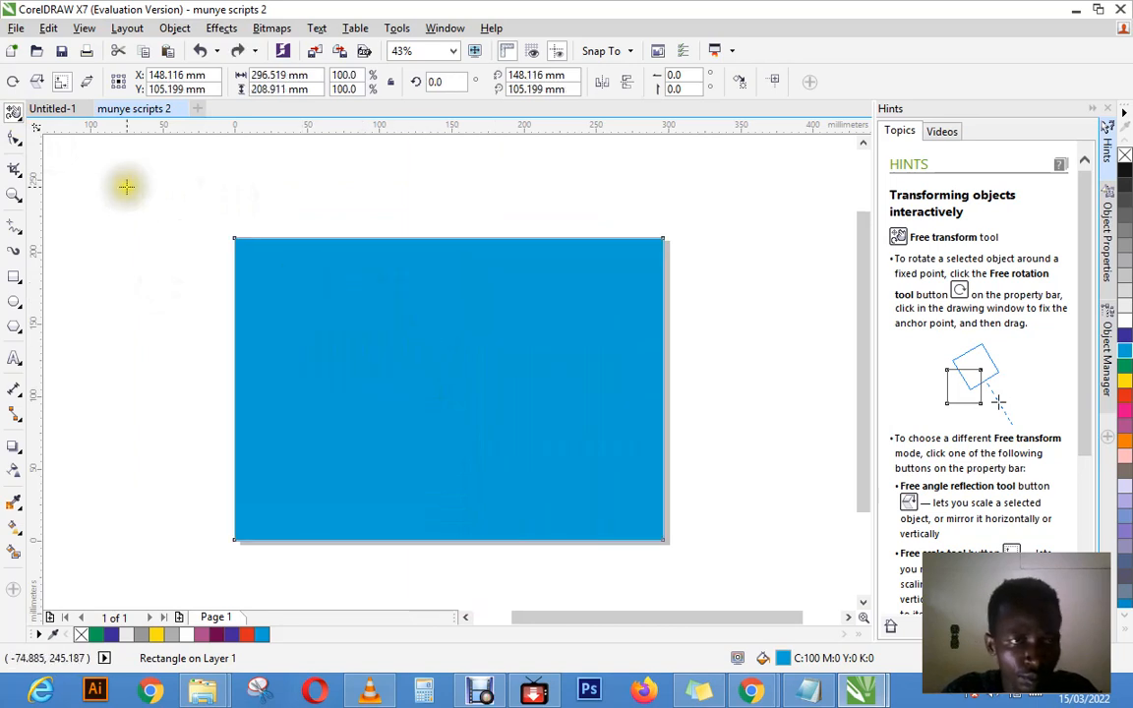
Step: Round the cyan rectangle's corners with the Shape tool, about 56 mm at the upper left and 18 mm elsewhere, and undo the rounding
click(22, 143)
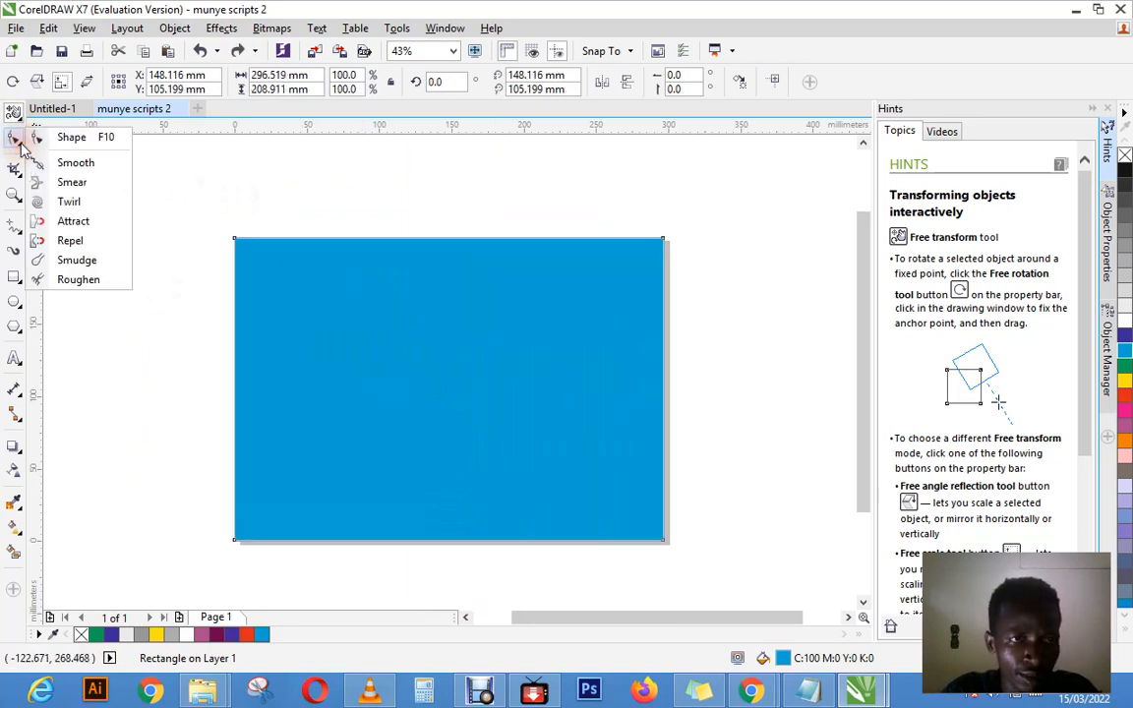
click(13, 112)
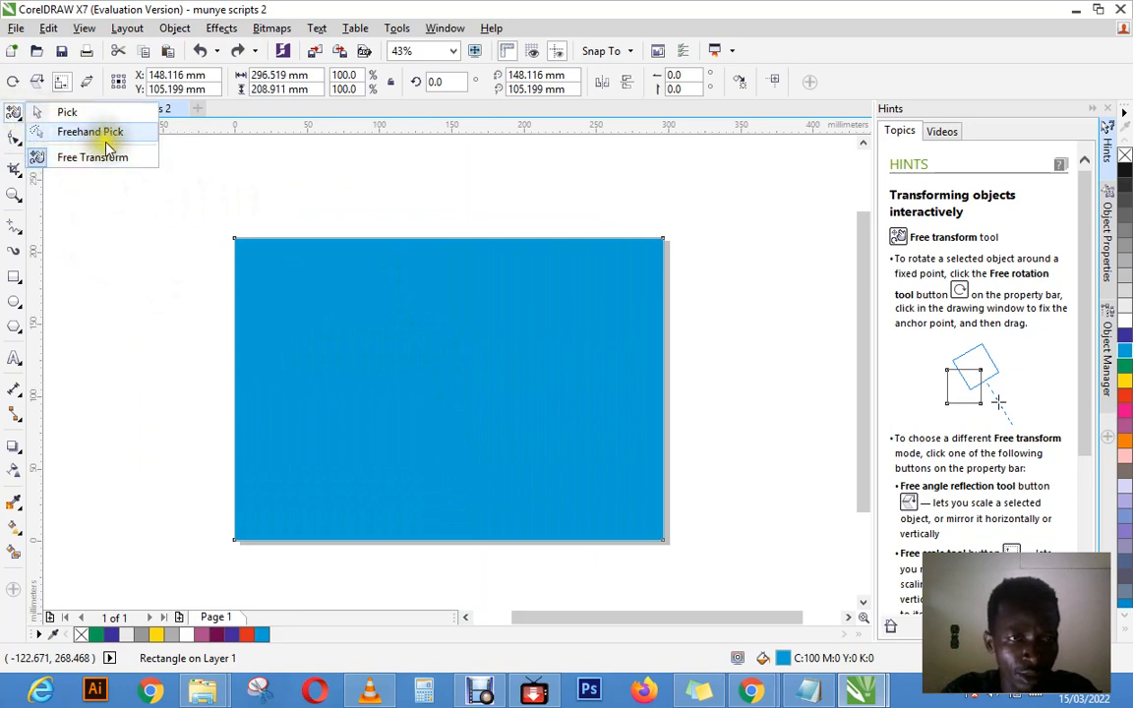
click(22, 146)
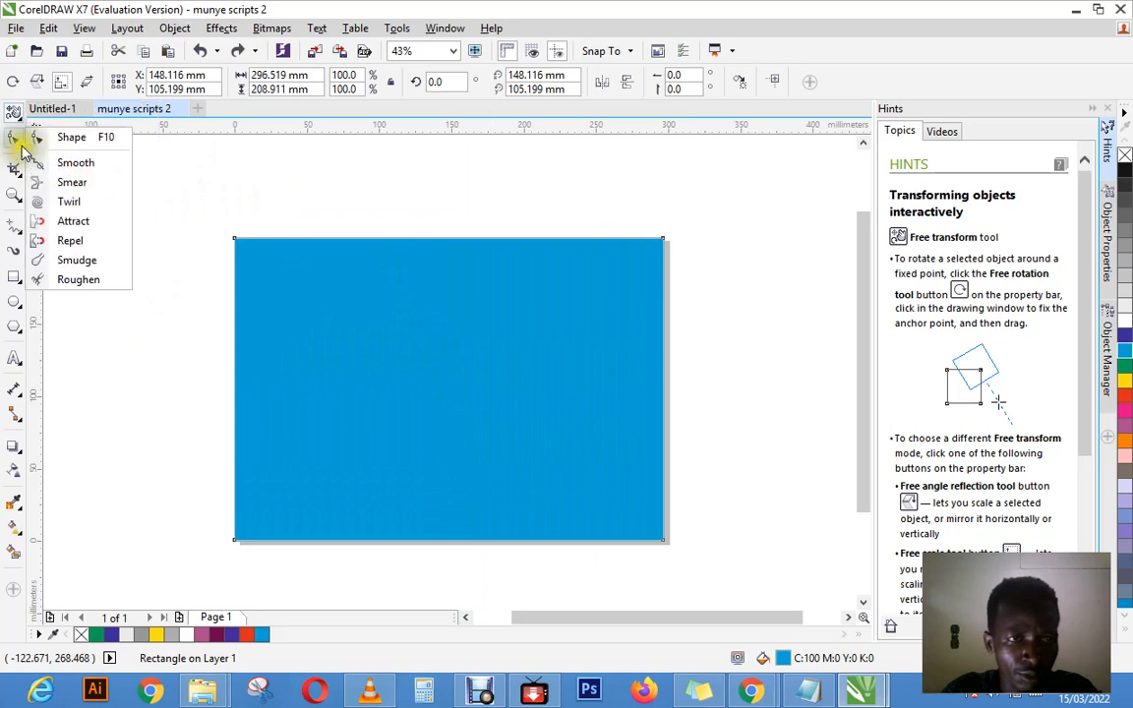
click(22, 147)
click(21, 146)
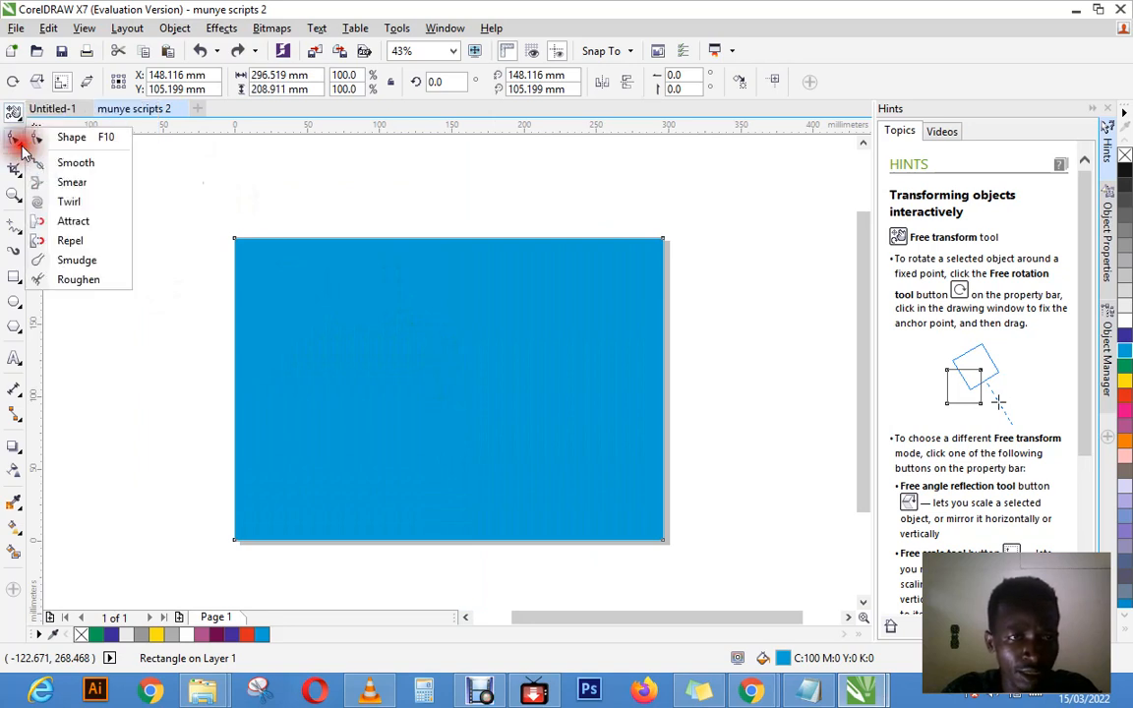
click(61, 138)
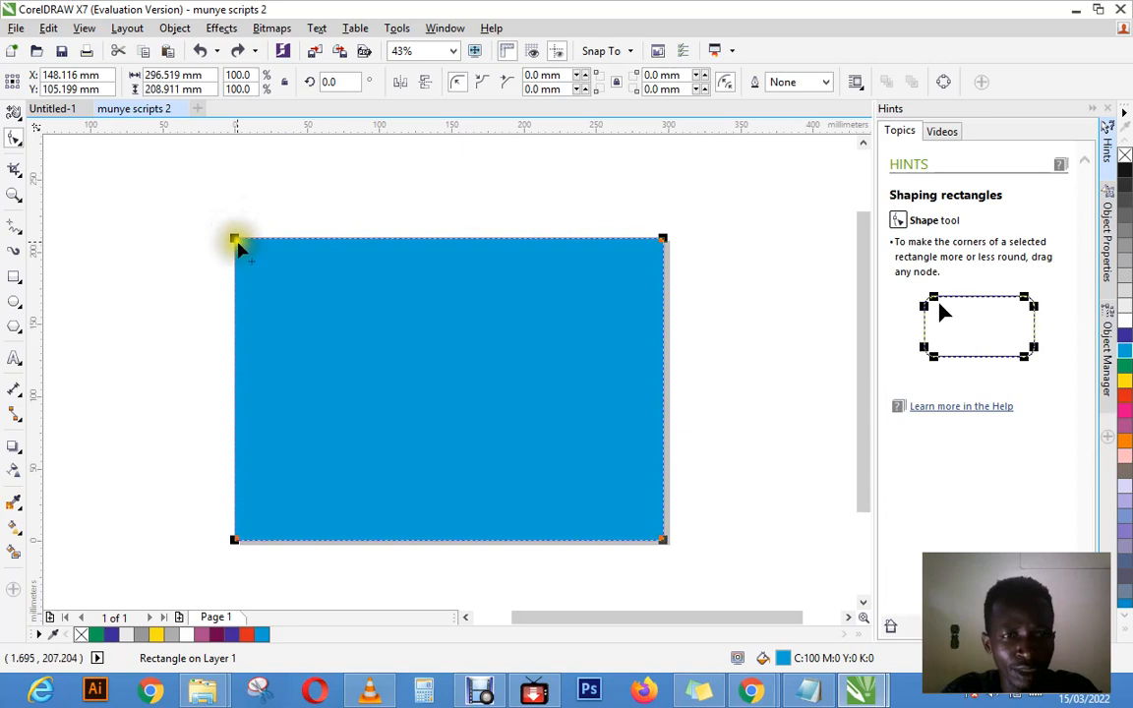
drag(234, 239, 286, 307)
drag(296, 322, 297, 323)
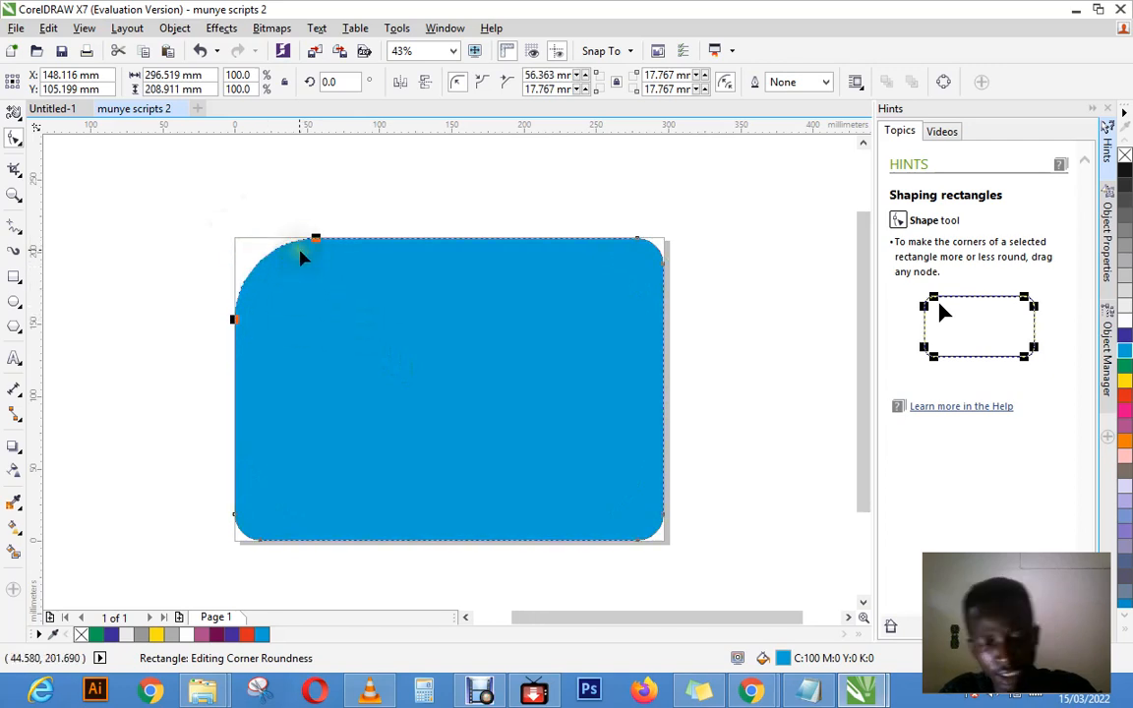
key(ctrl+z)
key(ctrl+z)
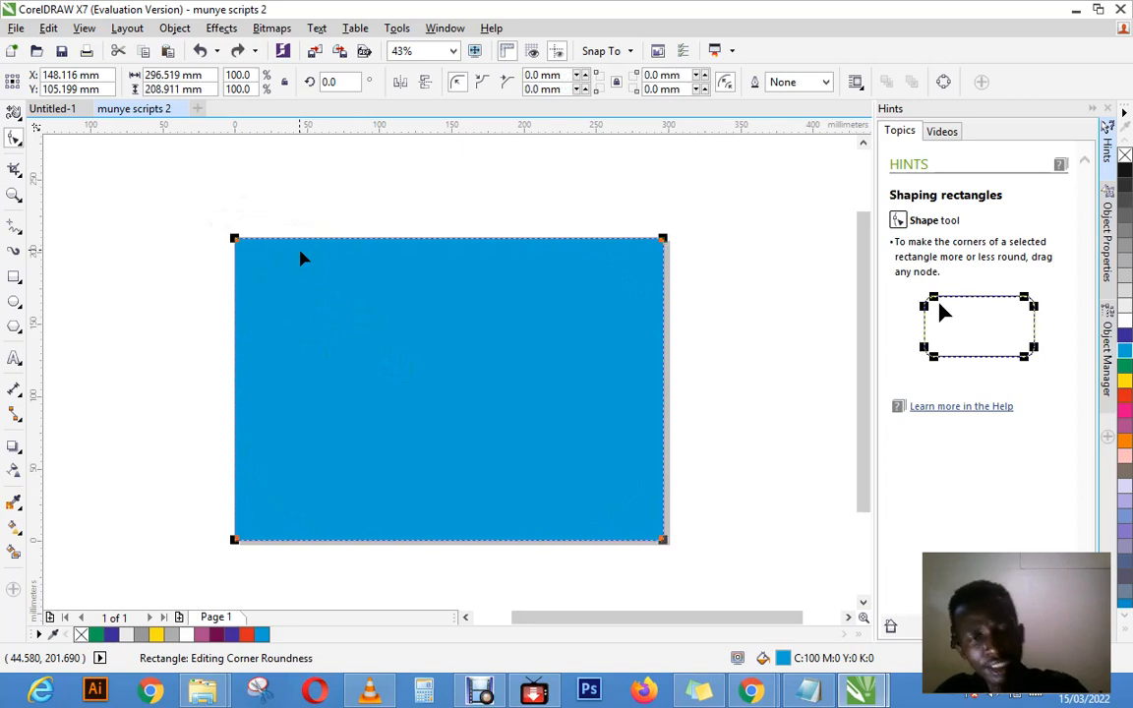
Step: Round only the cyan rectangle's upper-left corner to a radius of about 25 mm with the Shape tool, and undo it
click(236, 239)
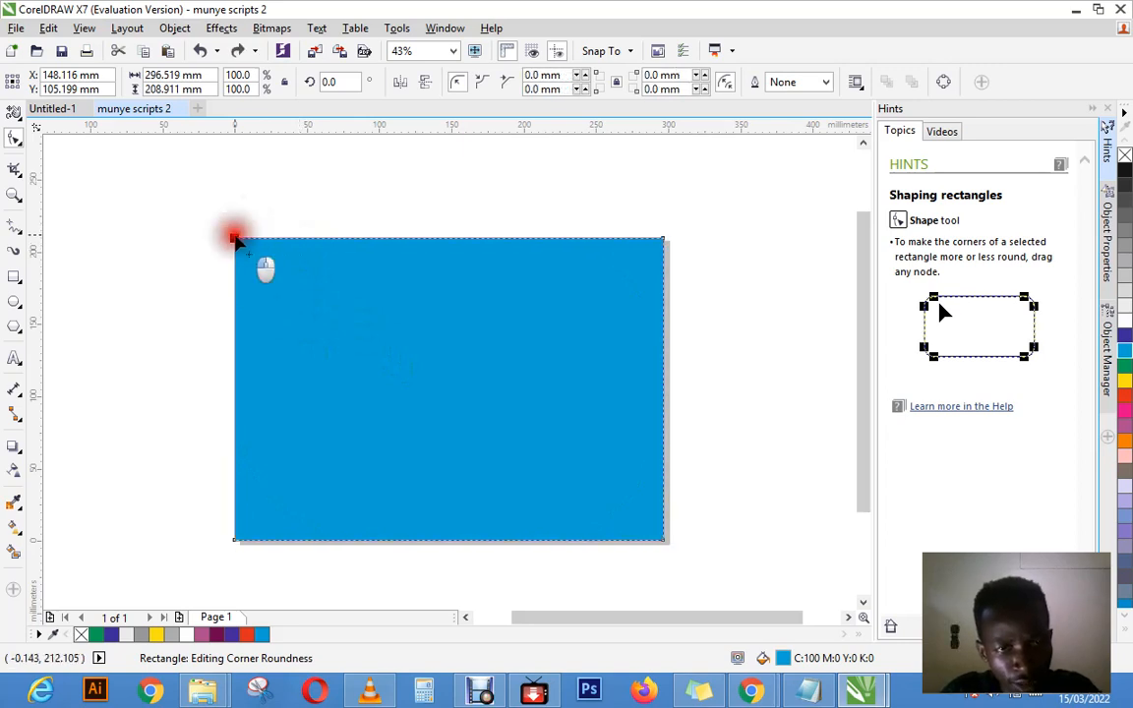
drag(236, 239, 264, 279)
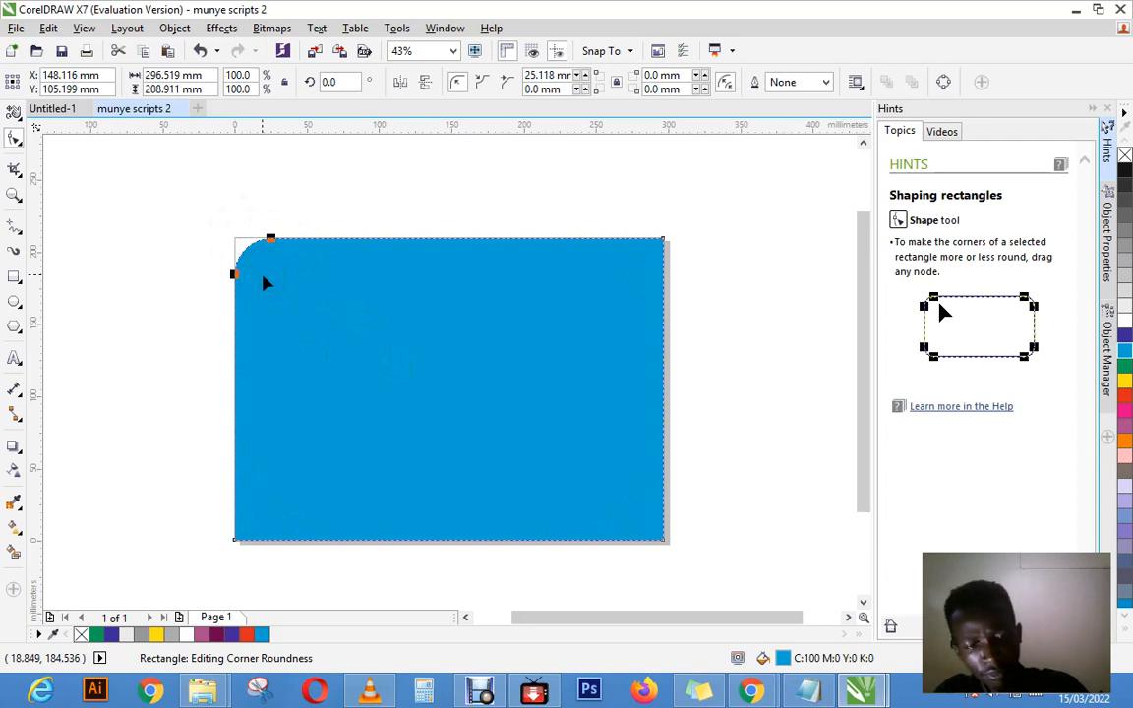
click(234, 238)
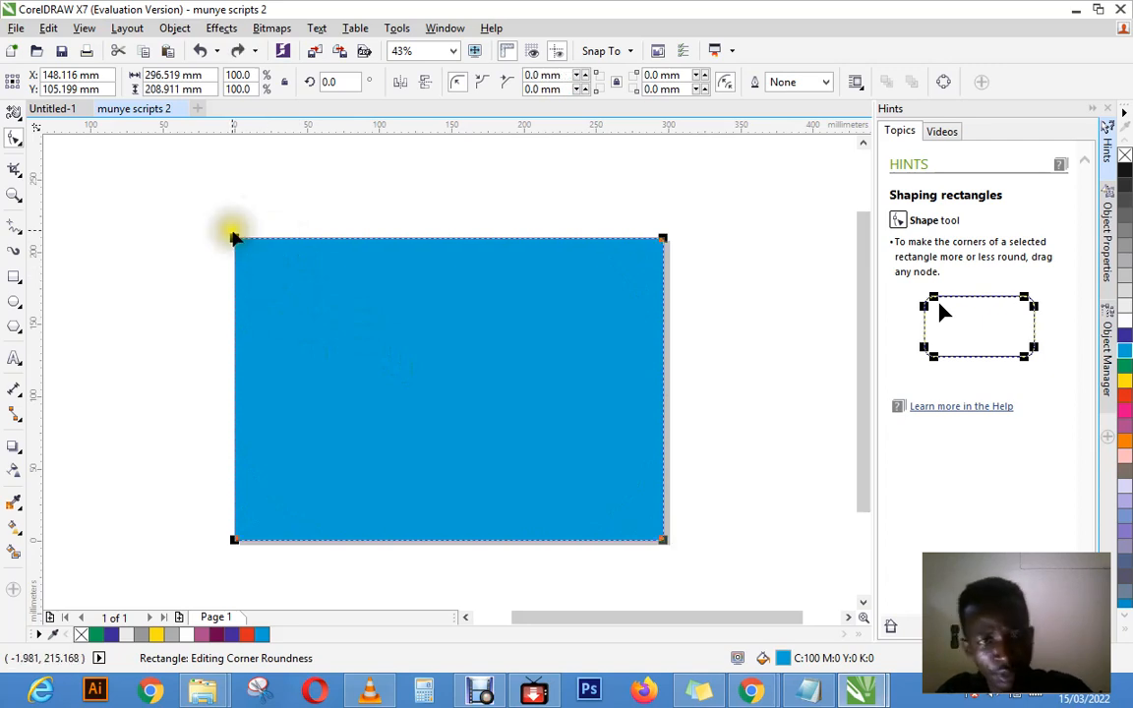
Step: Select the upper-left corner node alone, round that corner to a radius of about 104 mm, and undo it
click(236, 241)
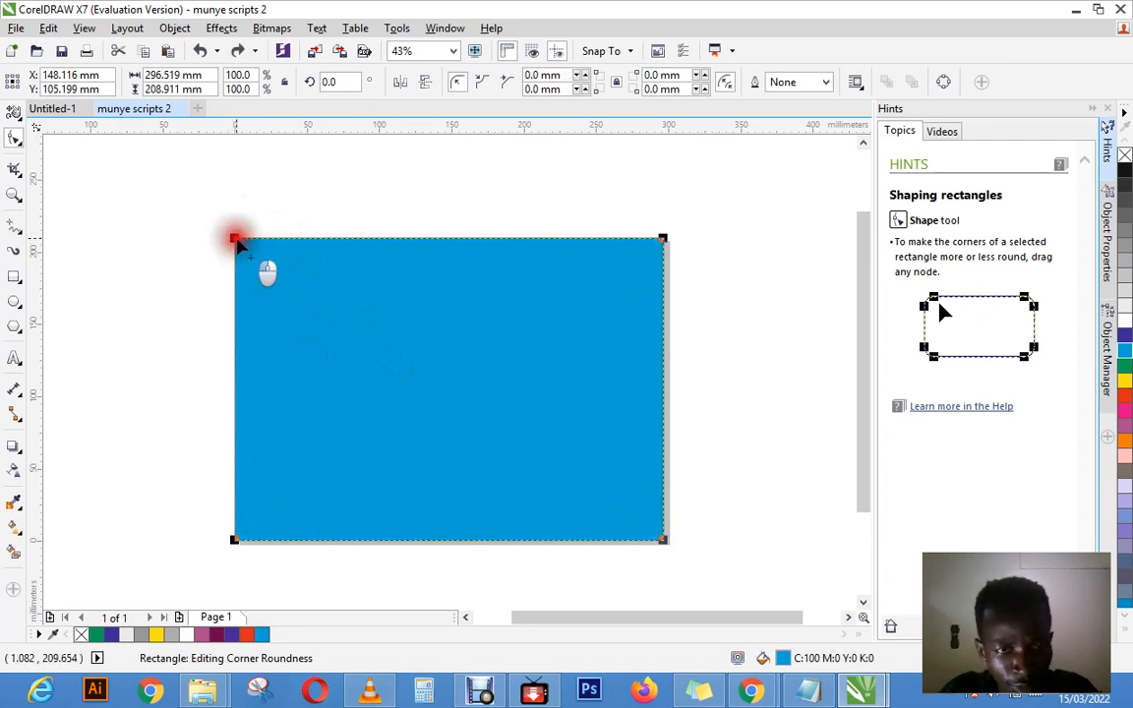
click(236, 241)
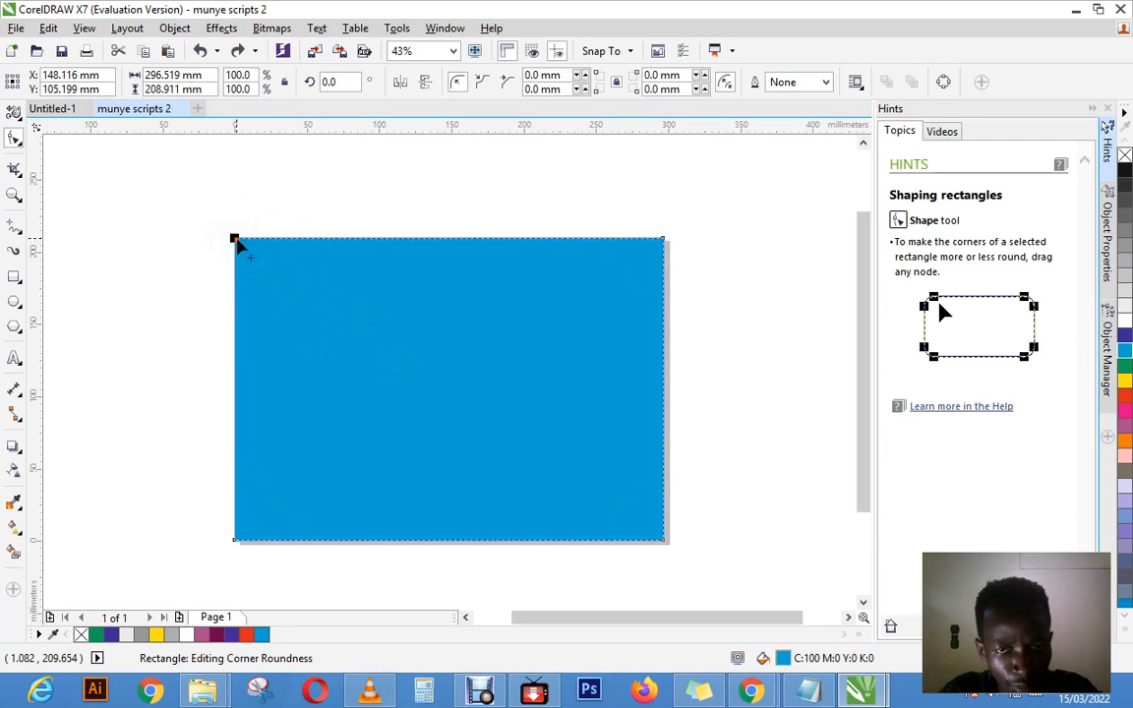
click(236, 241)
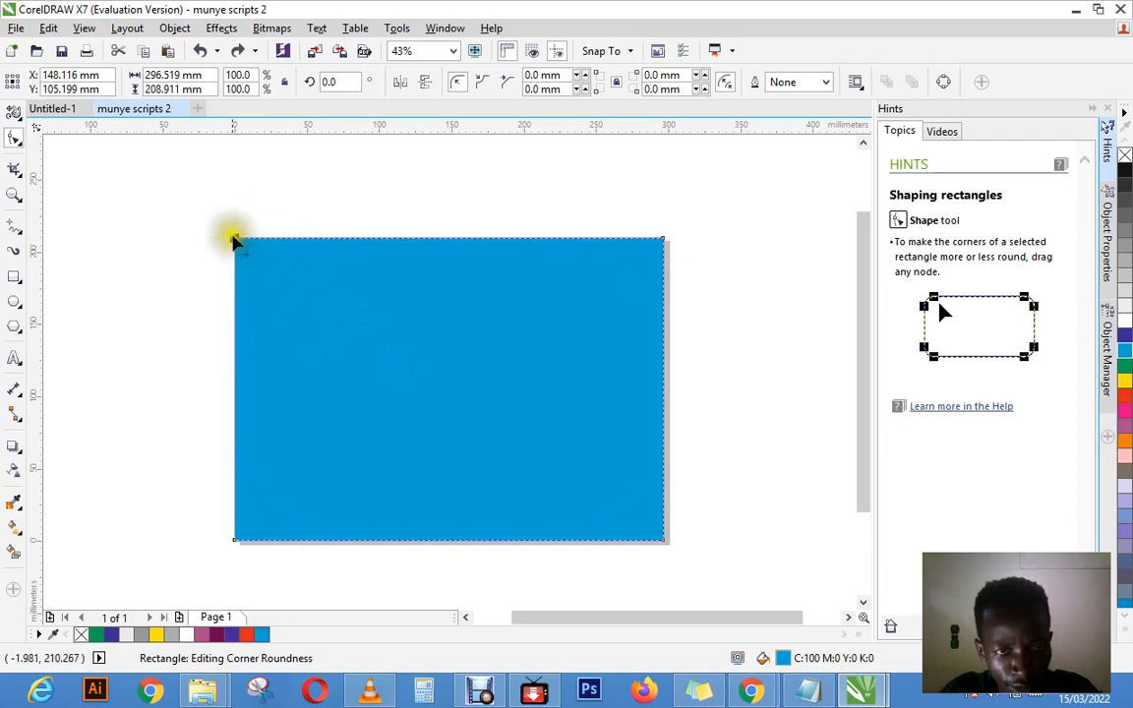
drag(236, 242, 508, 500)
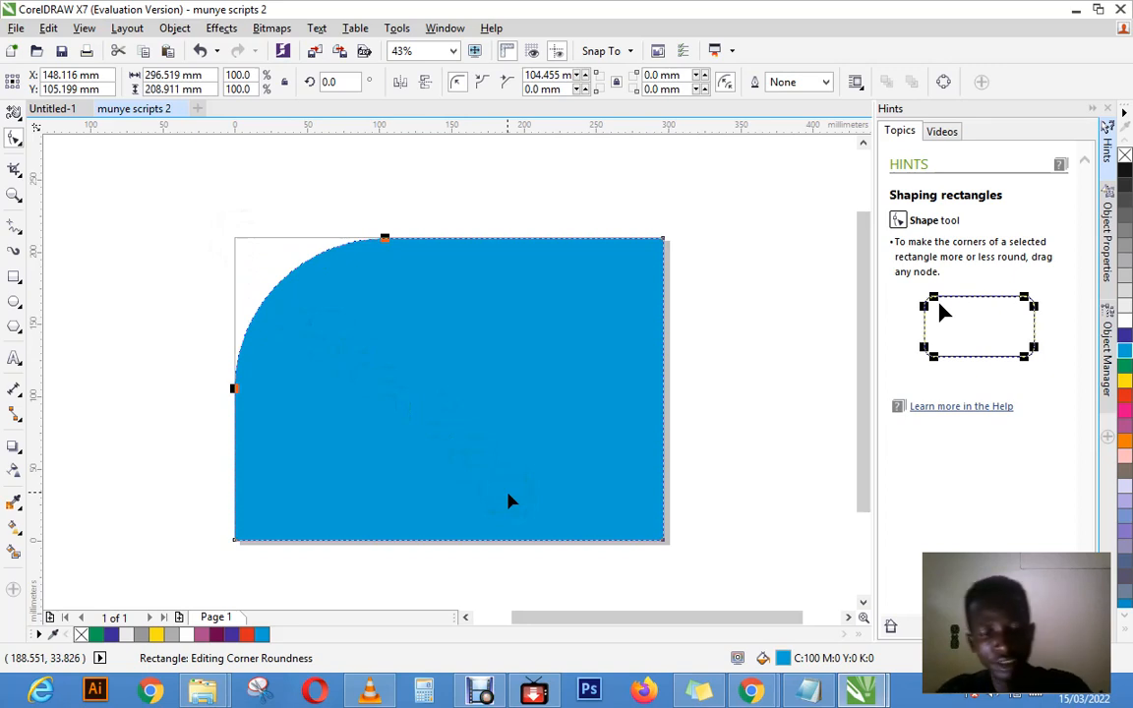
key(ctrl+z)
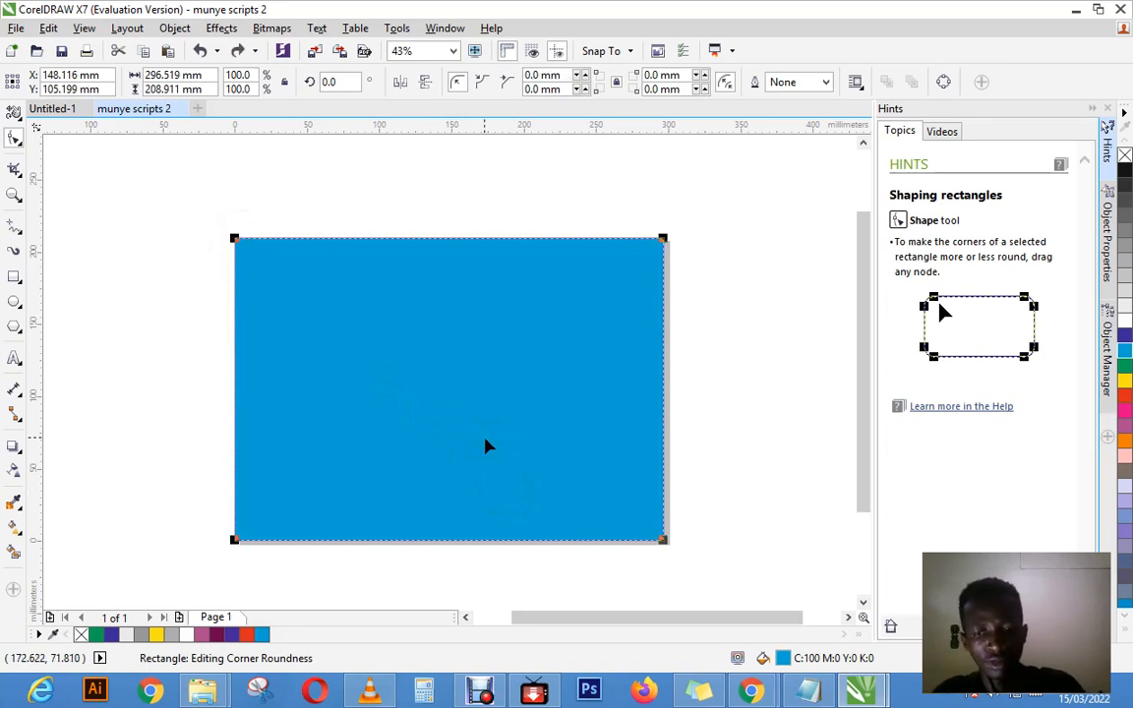
Step: Move the cyan rectangle partly off the page's left side with the Pick tool, and delete it
click(15, 111)
click(39, 114)
click(209, 179)
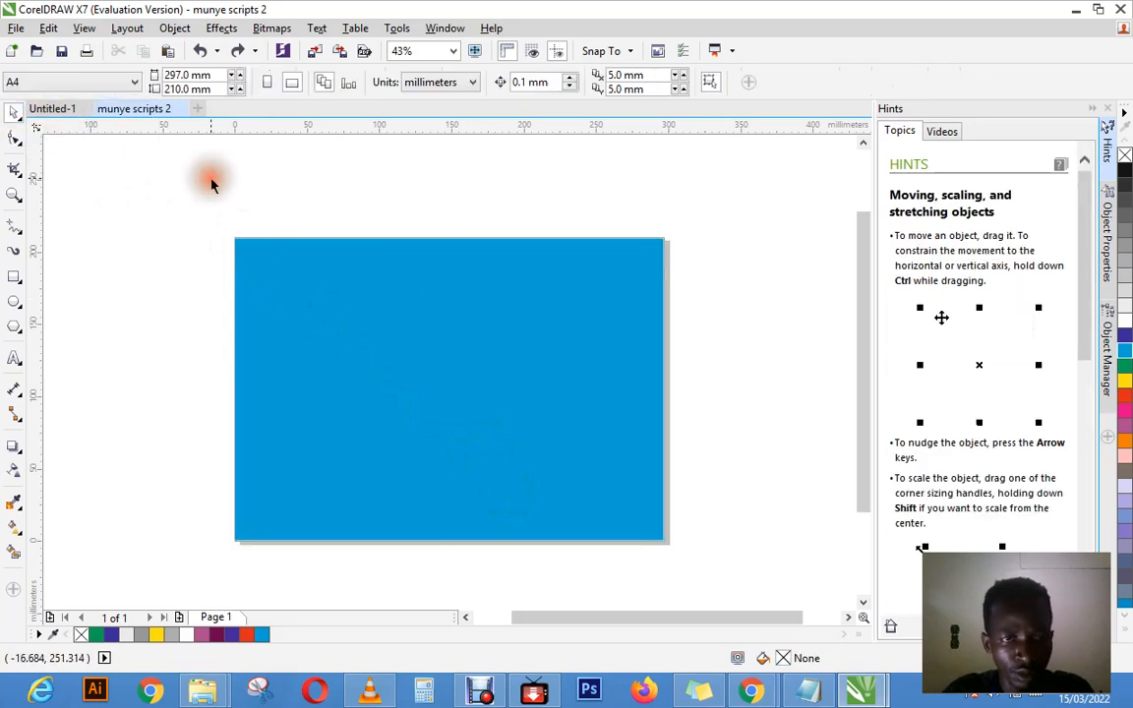
click(375, 292)
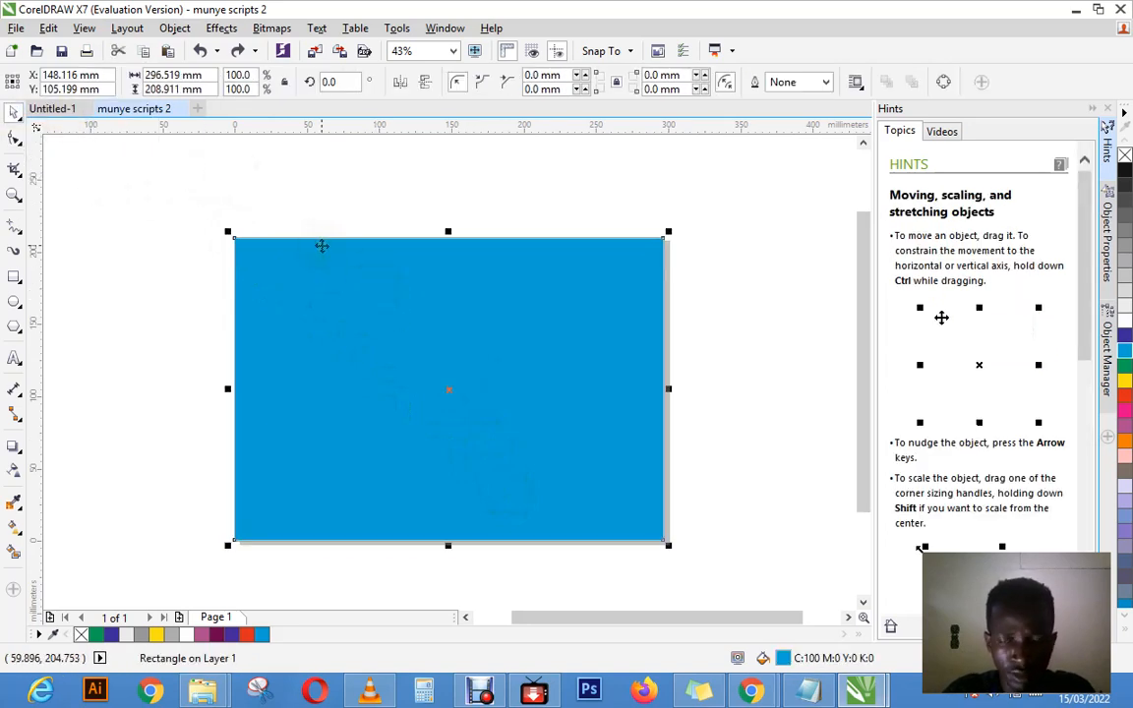
drag(344, 277, 227, 293)
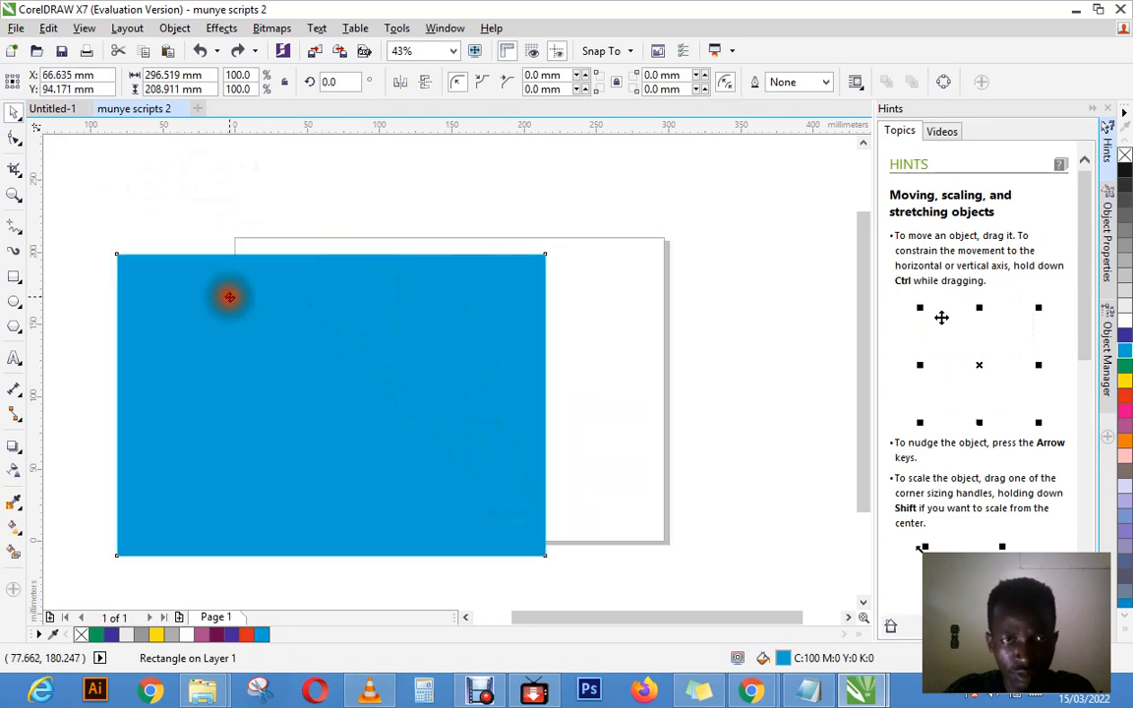
right_click(325, 305)
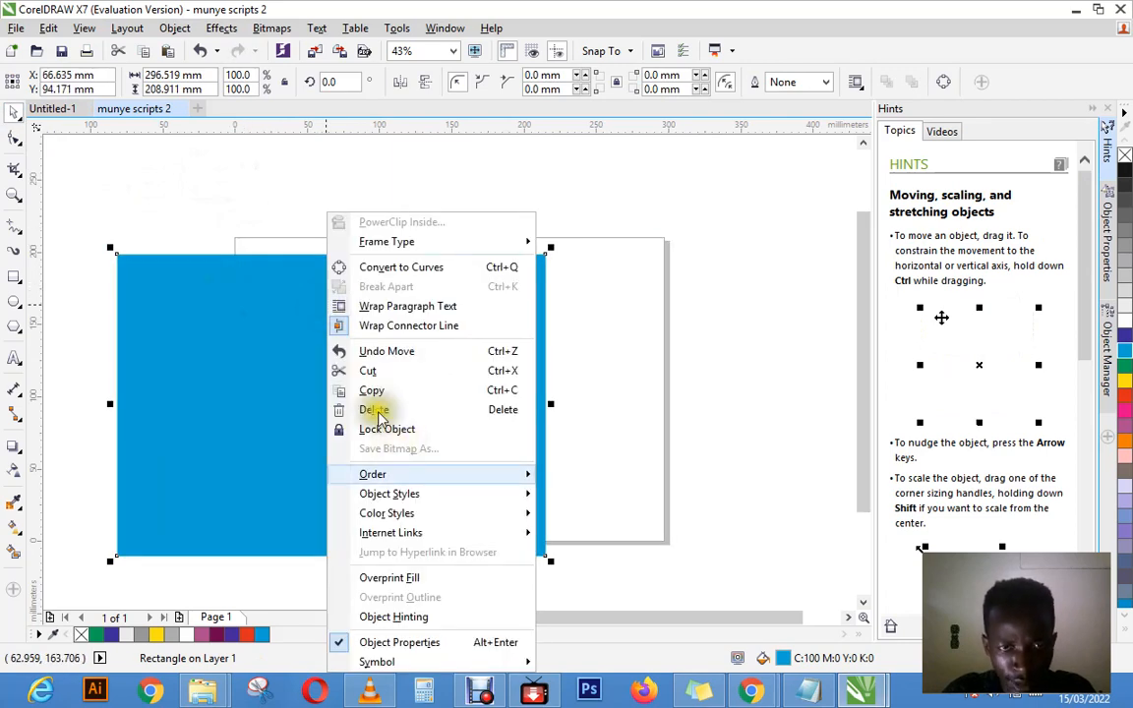
click(380, 410)
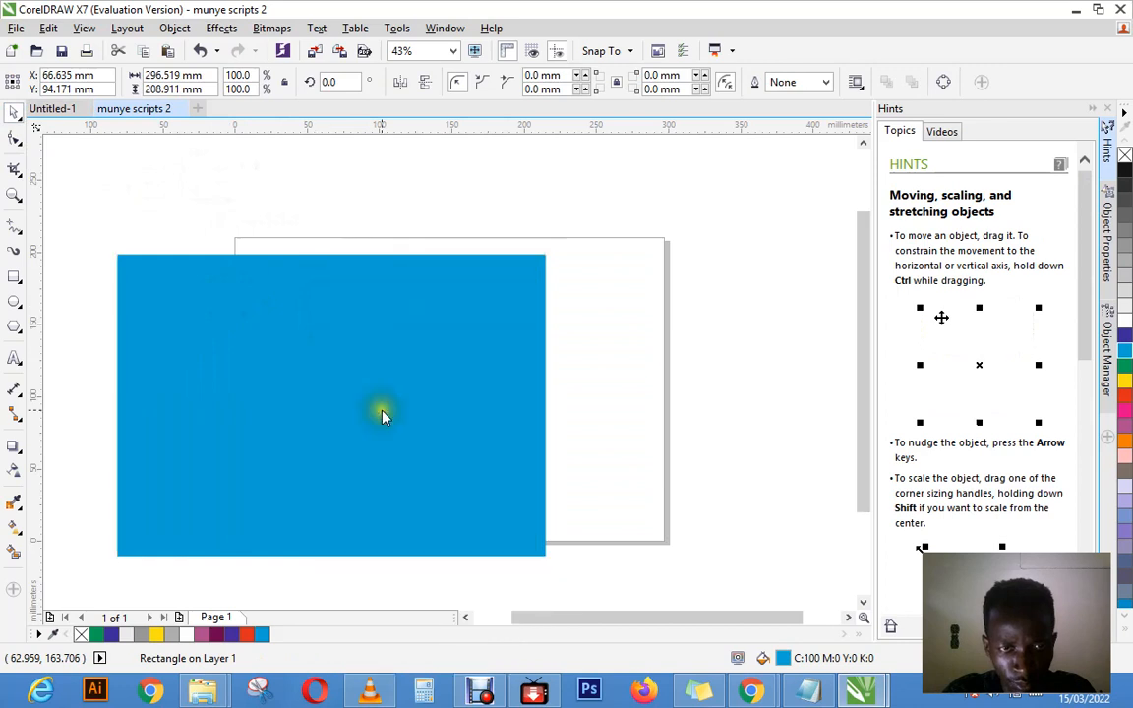
Step: Draw a new rectangle covering the whole page, about 297 by 210 mm
click(14, 276)
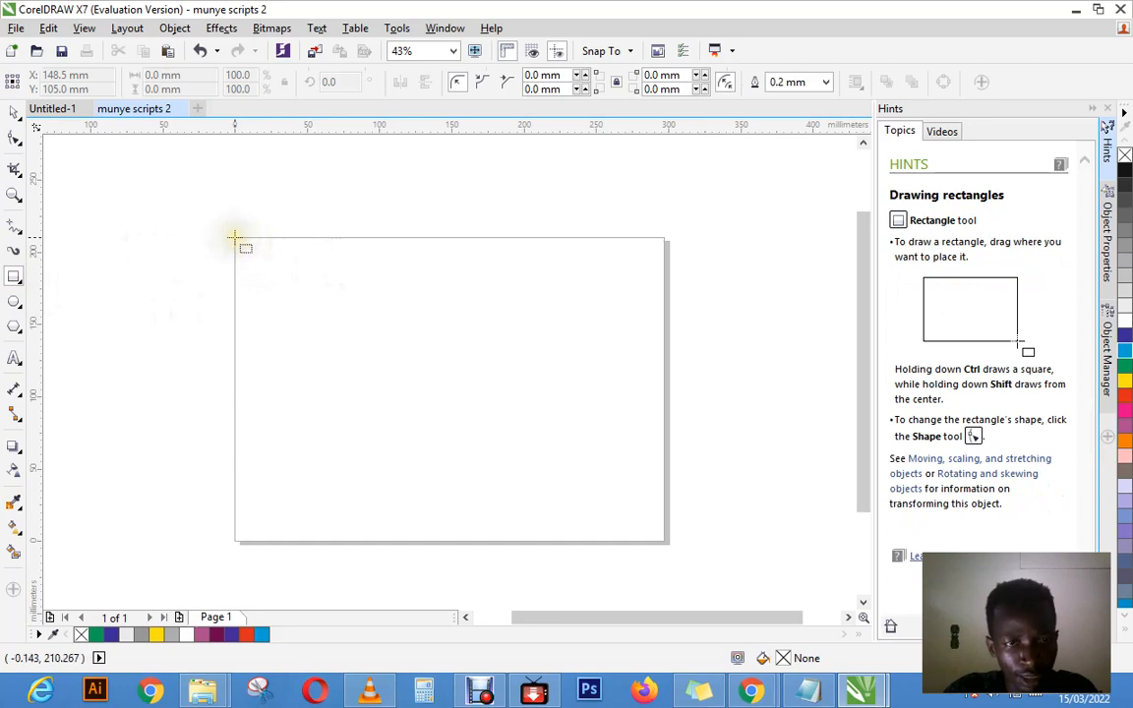
drag(235, 238, 669, 542)
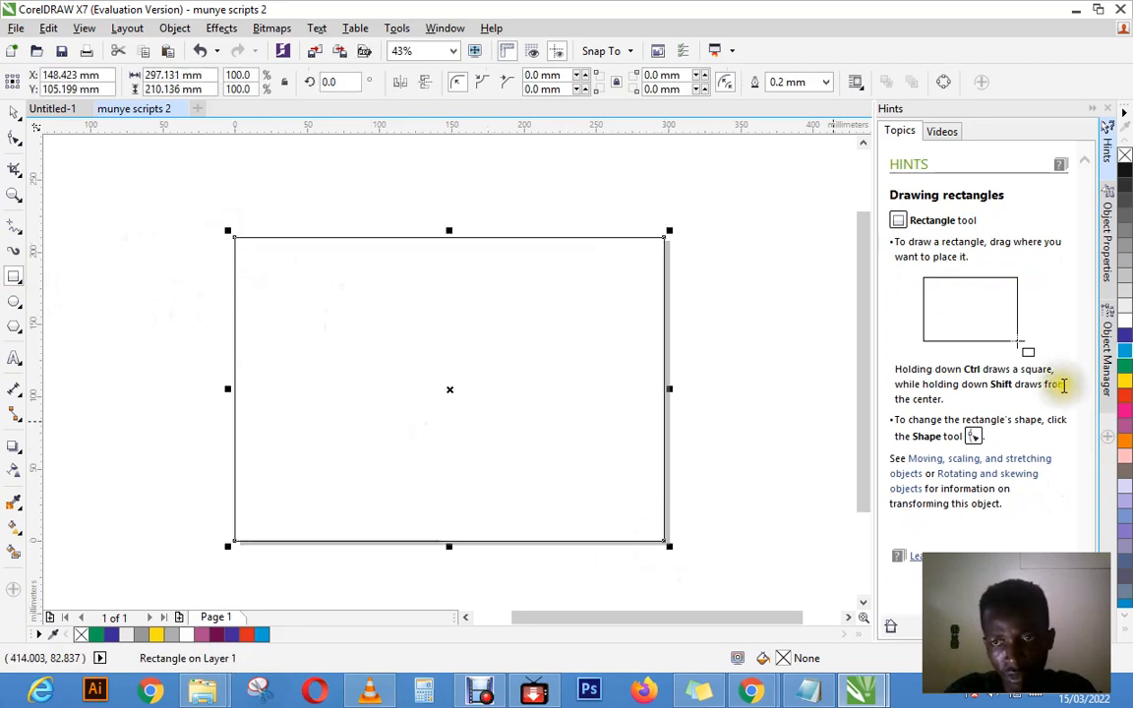
Step: Try yellow on the page-sized rectangle, settle on a blue fill (C:100 M:100 Y:0 K:0), and set its outline width to None
click(1125, 380)
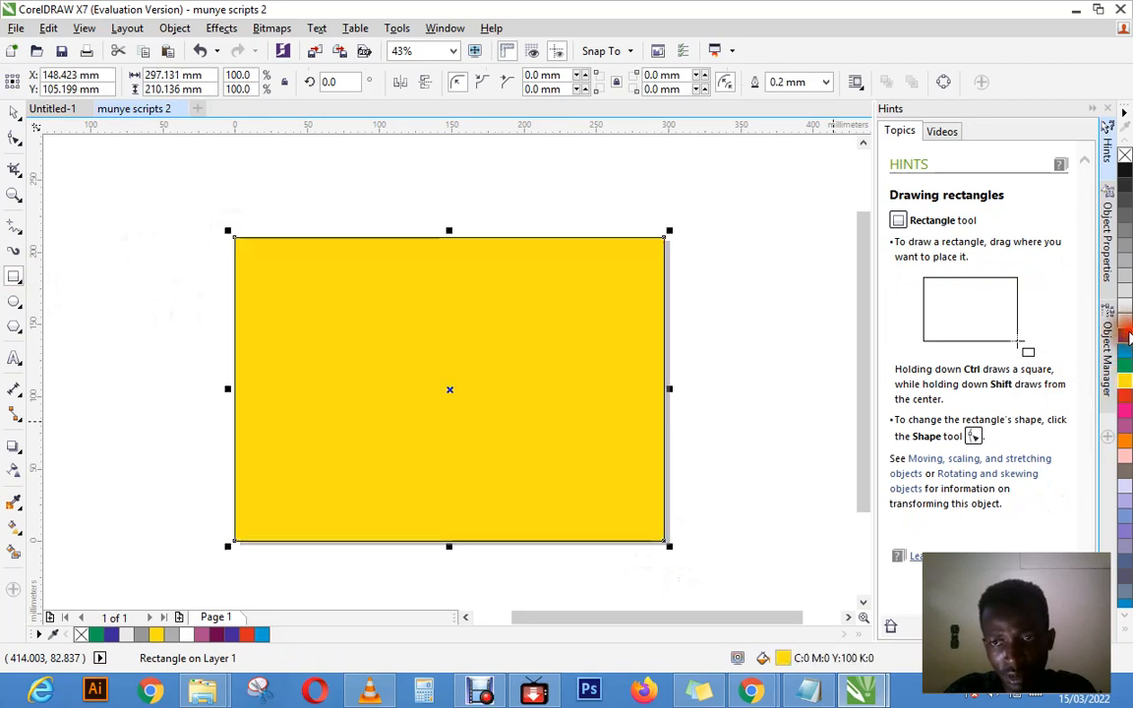
click(1126, 336)
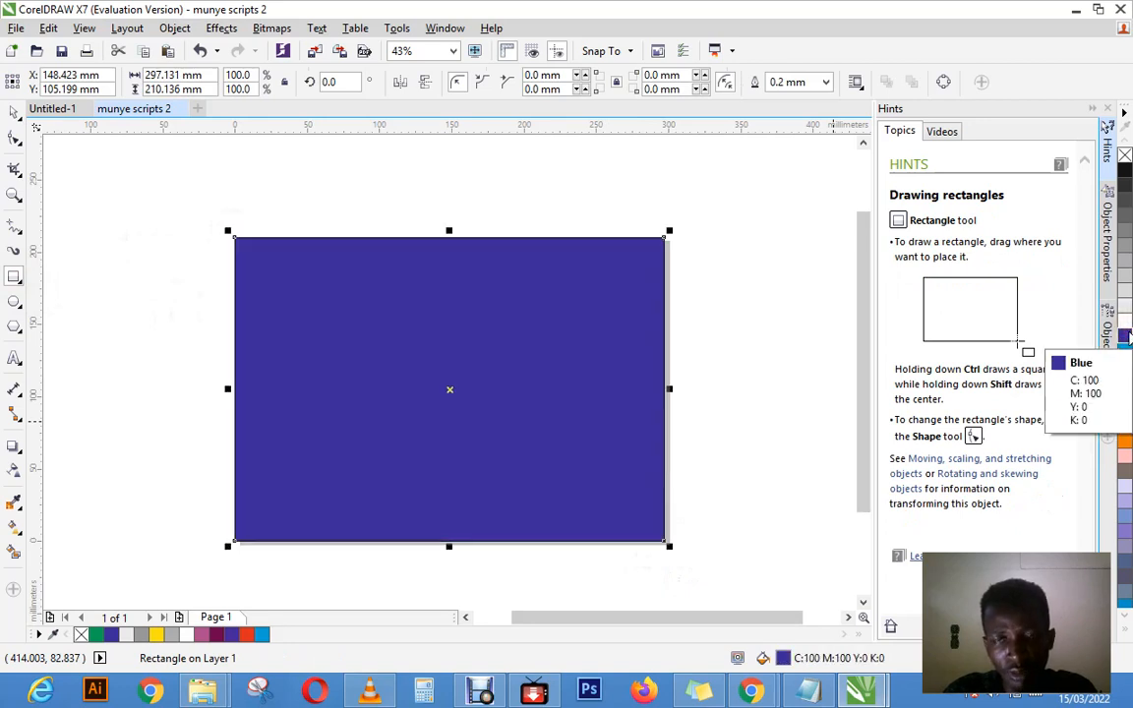
click(825, 81)
click(786, 100)
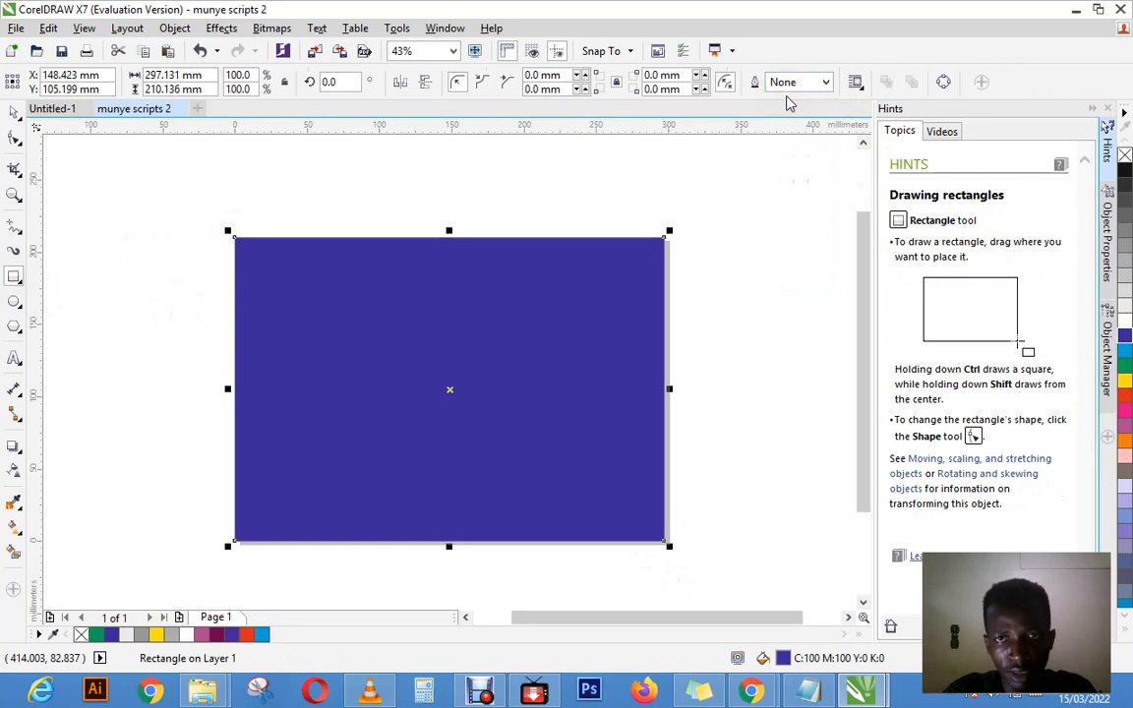
click(763, 244)
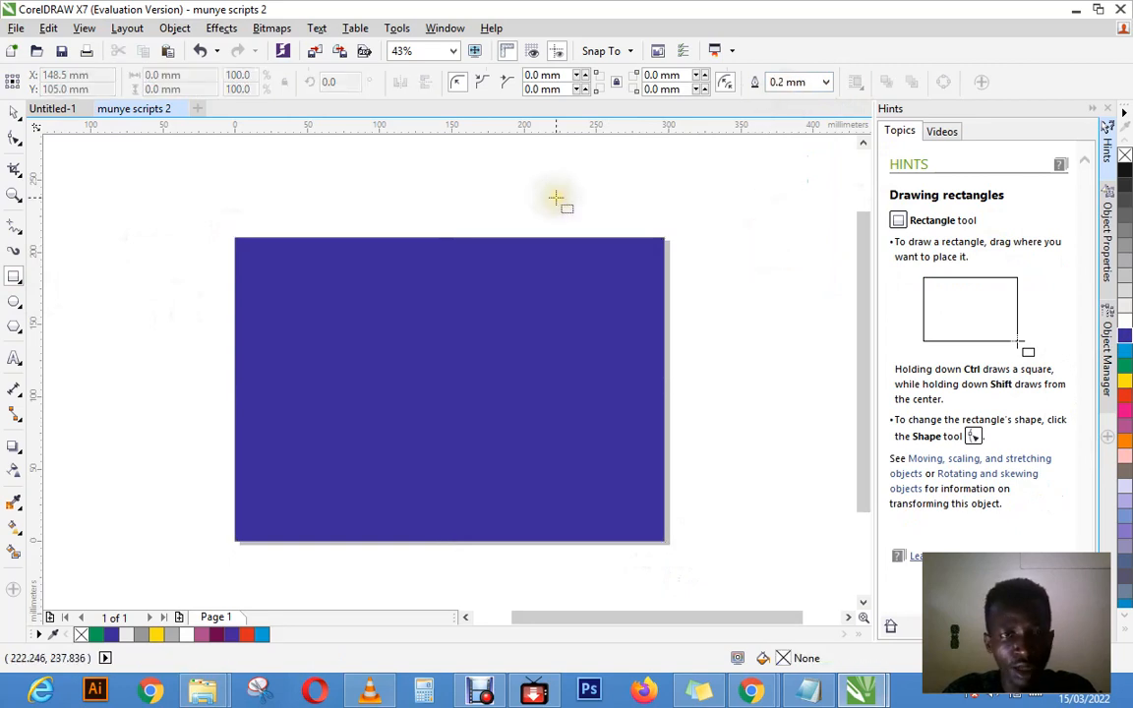
Step: Select the blue rectangle with the Pick tool and delete it from the page
click(14, 110)
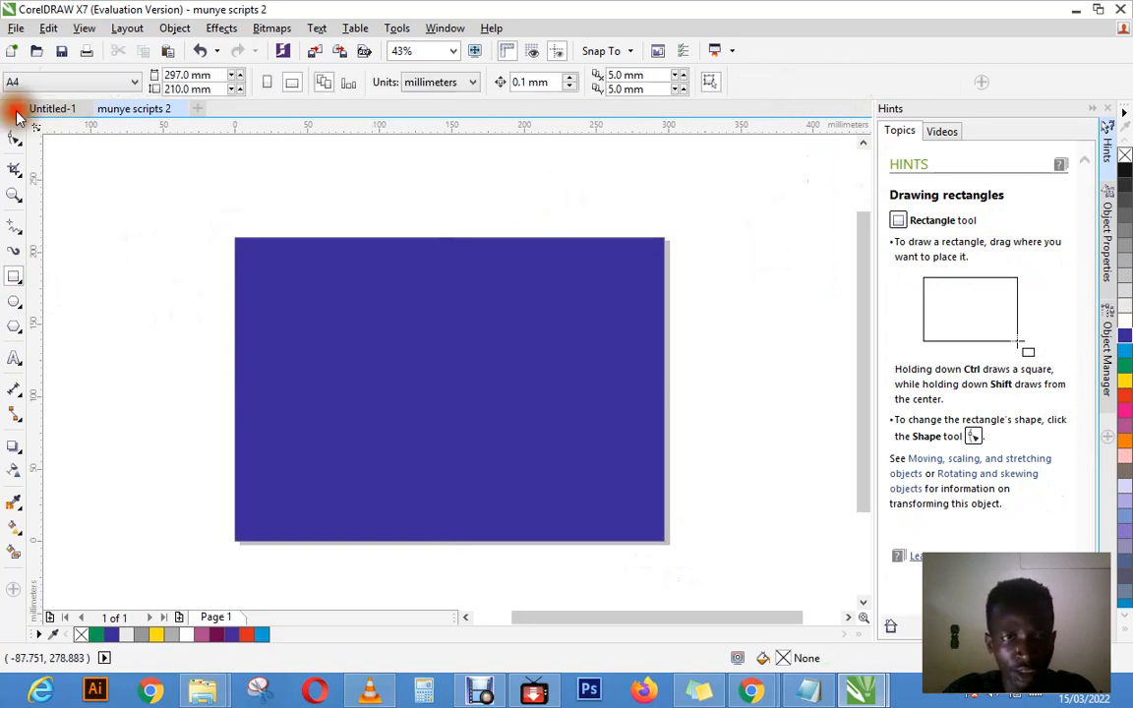
click(404, 289)
right_click(406, 291)
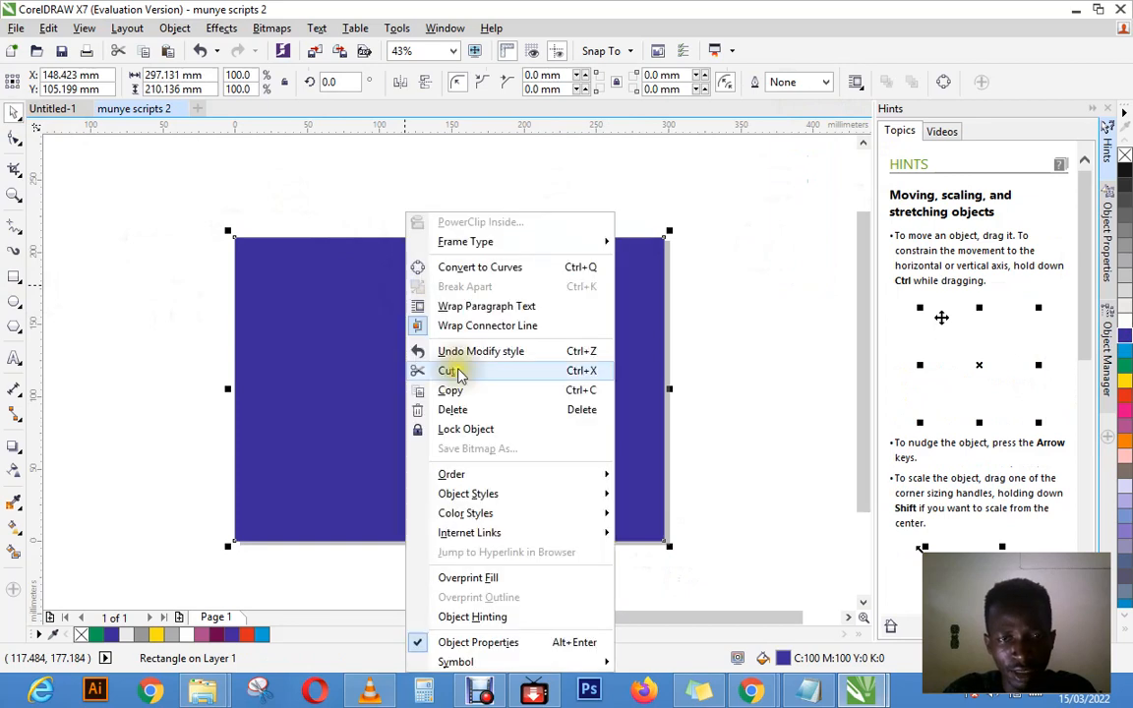
click(453, 410)
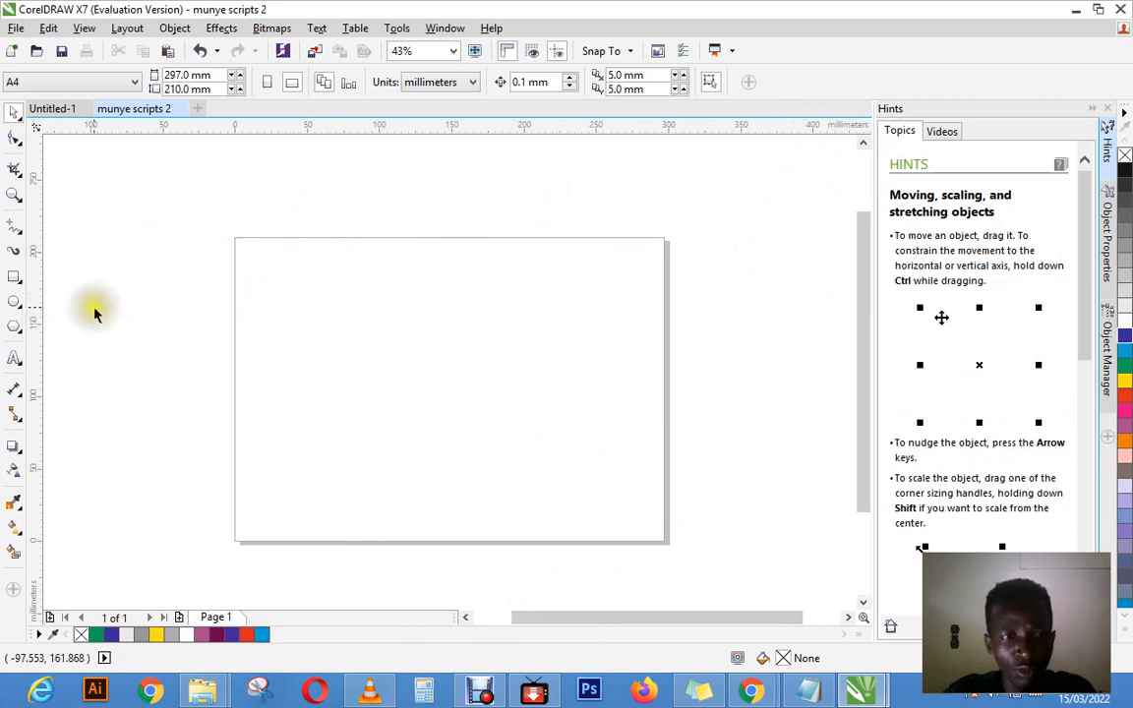
Step: Create a 297 by 210 mm rectangle fitted automatically to the page, and undo, redo and undo its creation again
click(14, 281)
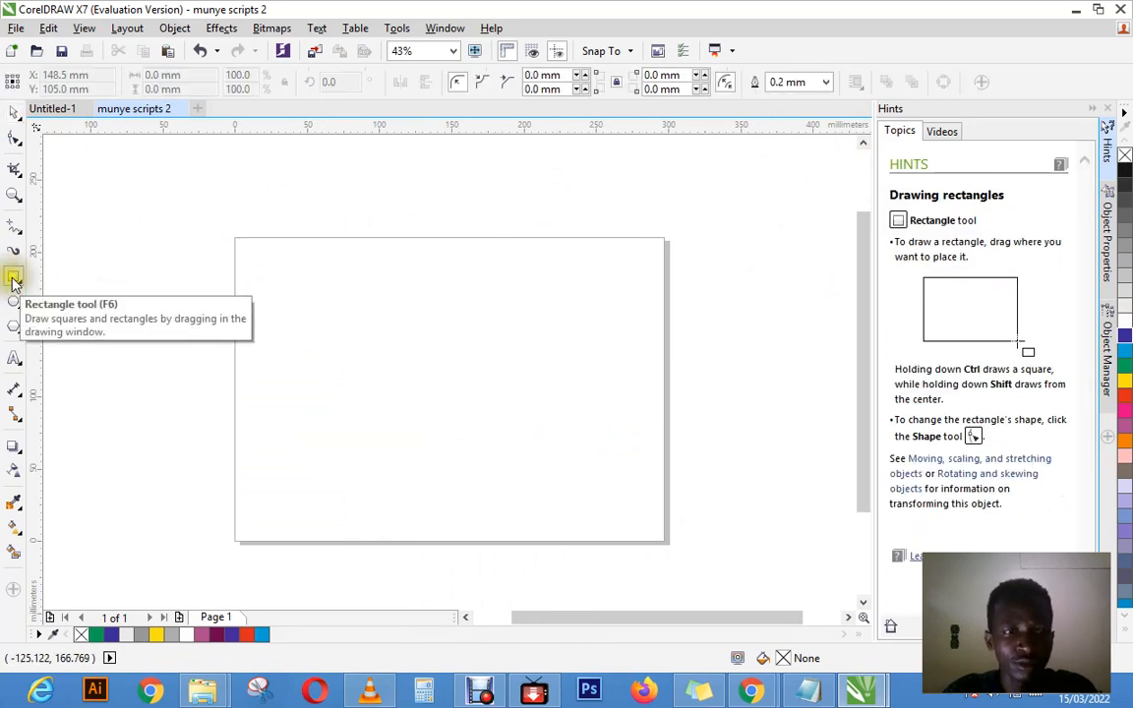
click(13, 281)
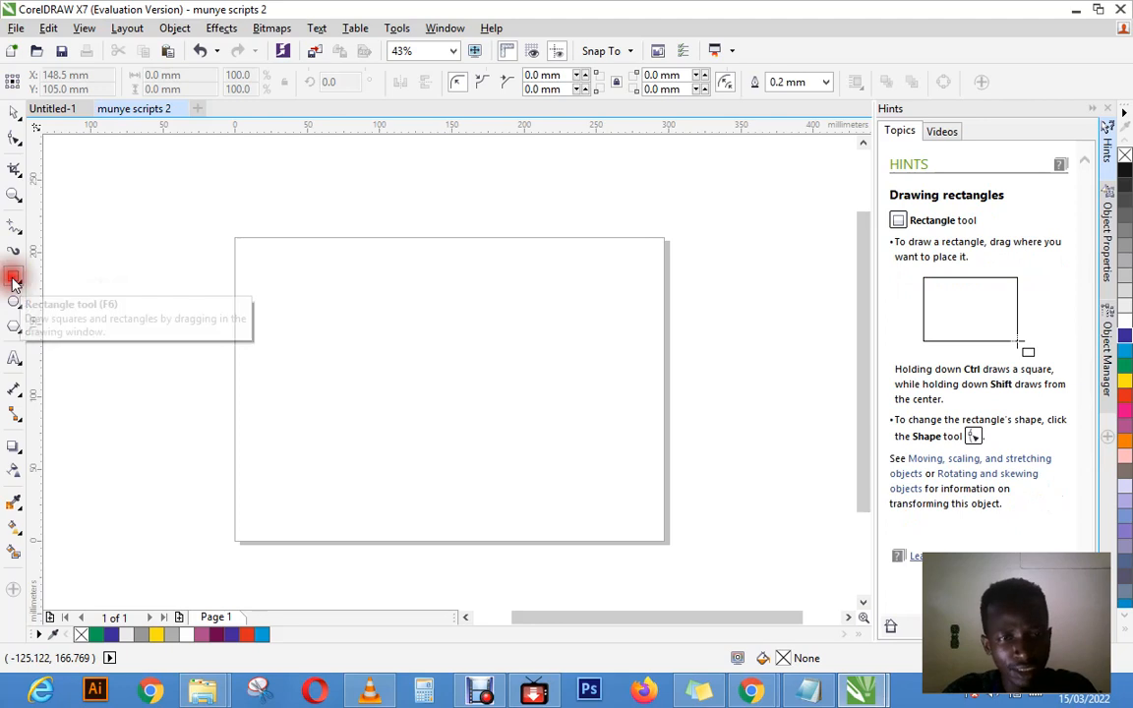
click(14, 281)
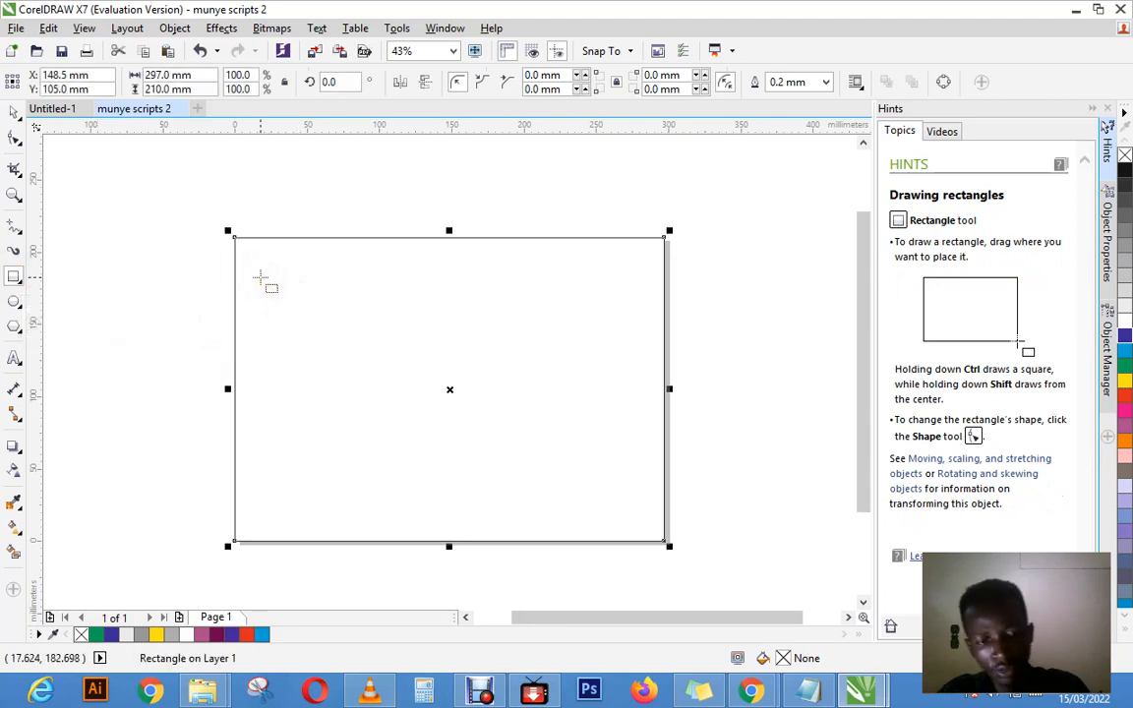
key(ctrl+z)
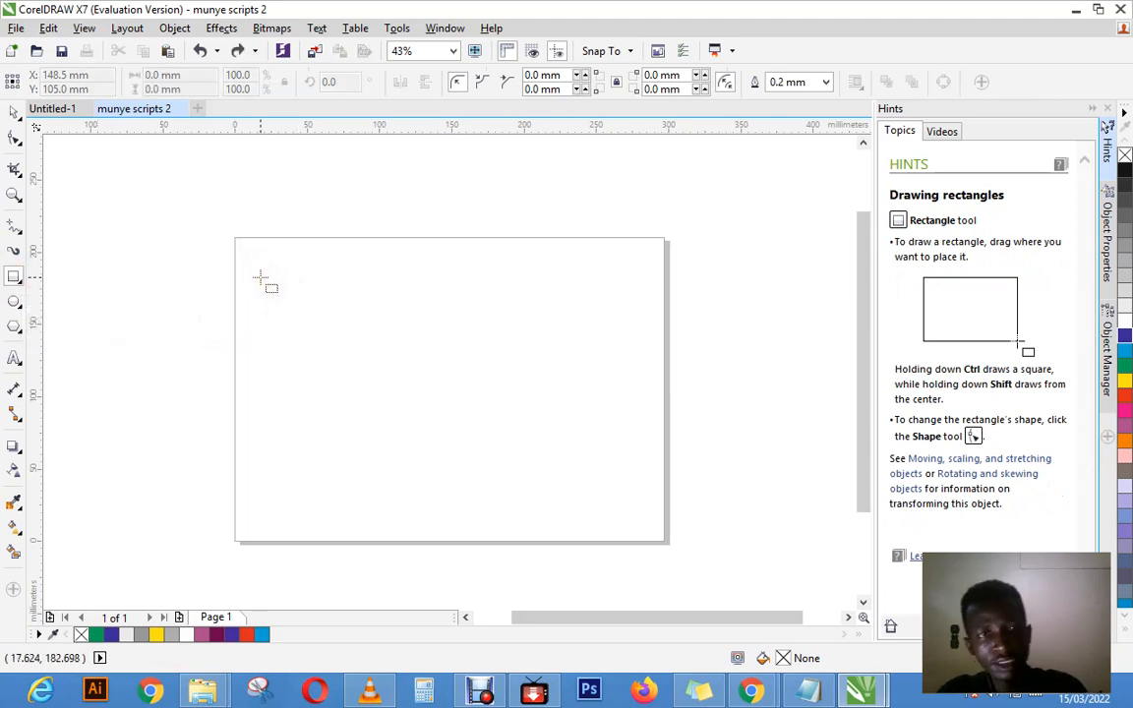
click(48, 29)
click(77, 67)
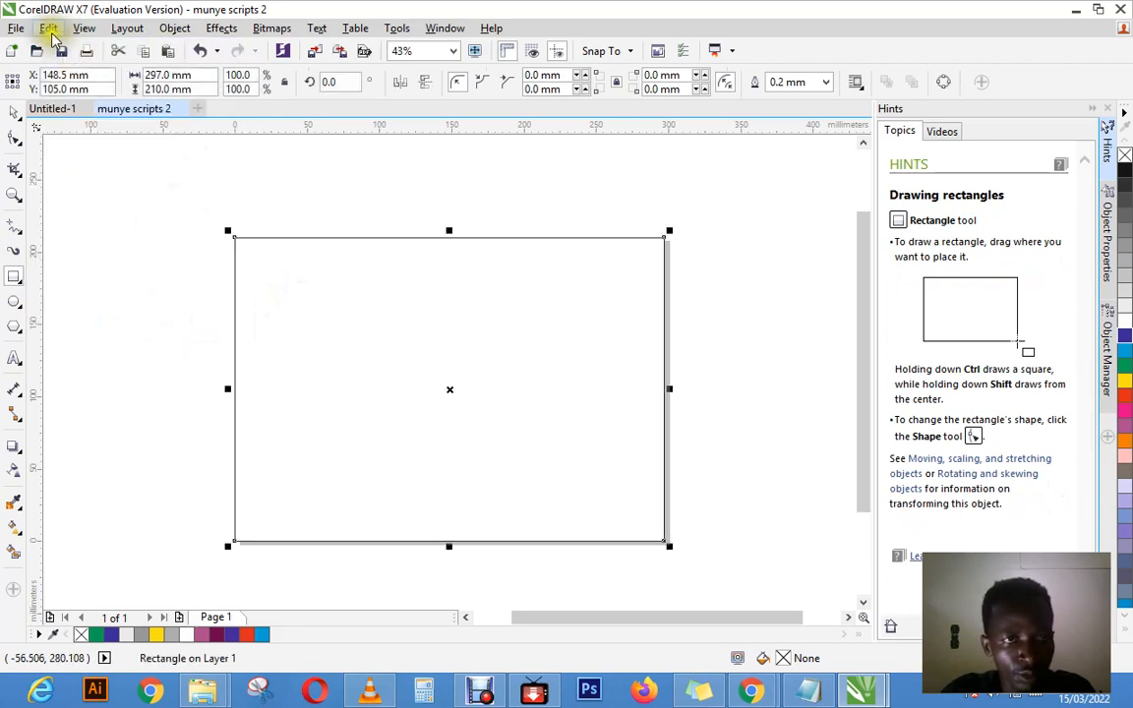
click(48, 28)
click(80, 48)
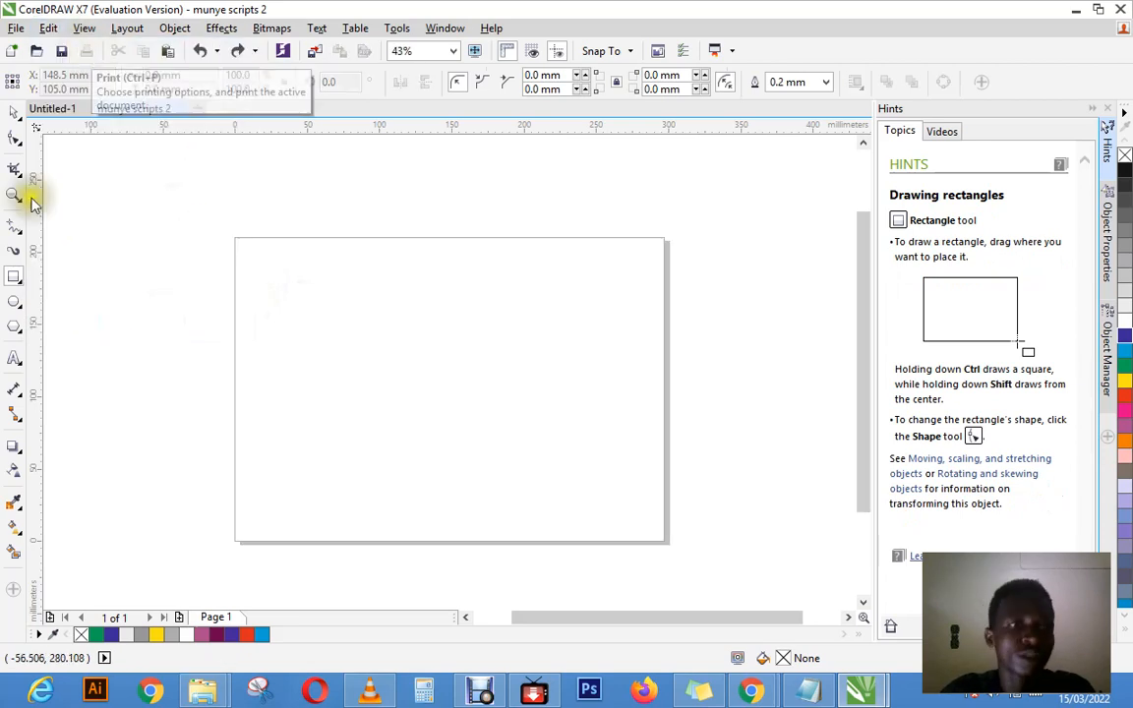
Step: Create a rectangle fitted automatically to the 297 by 210 mm page, filled with Cyan and with its outline width set to None
click(16, 279)
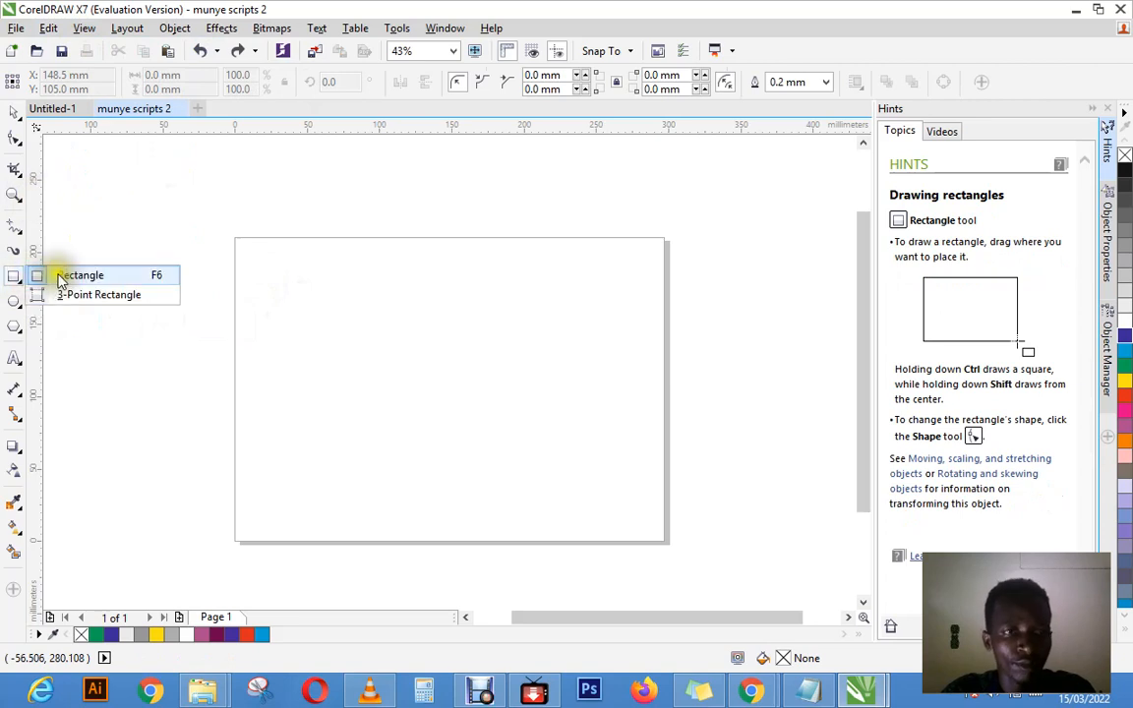
click(61, 279)
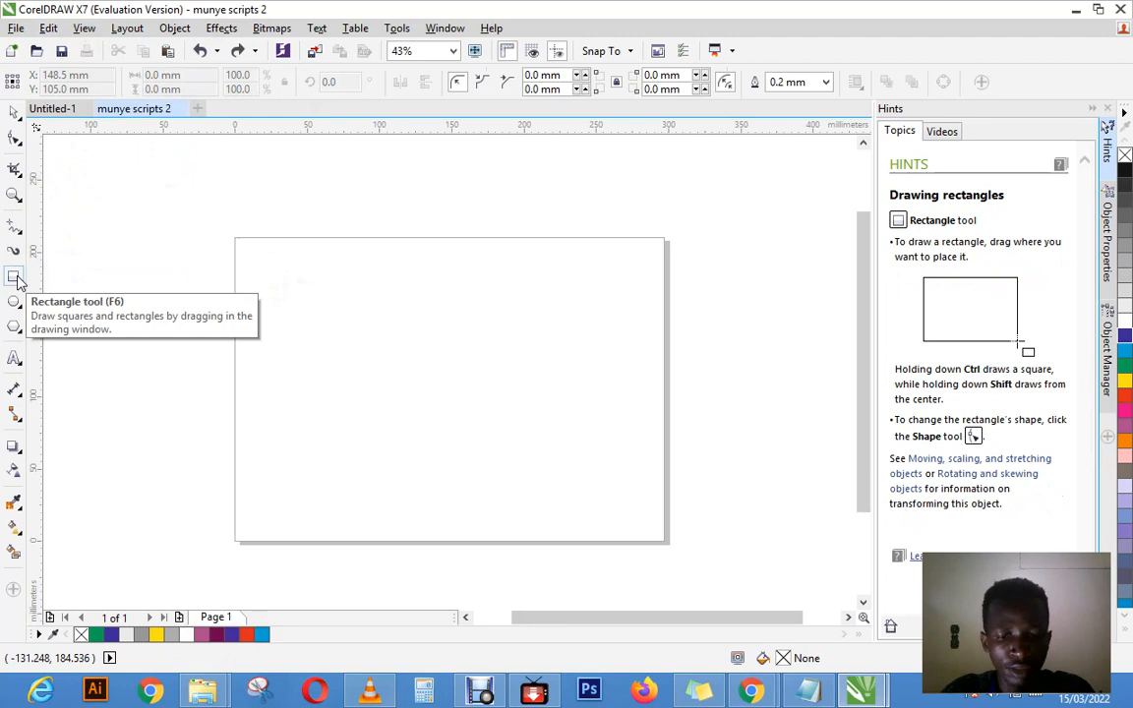
double_click(15, 277)
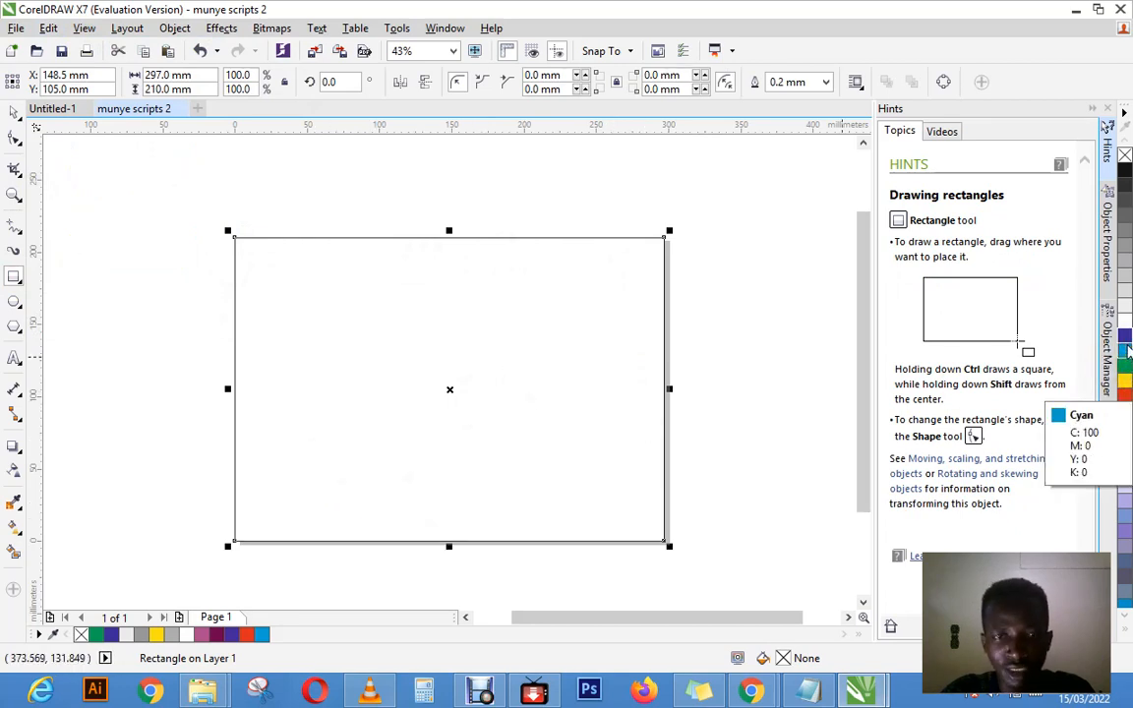
click(1127, 350)
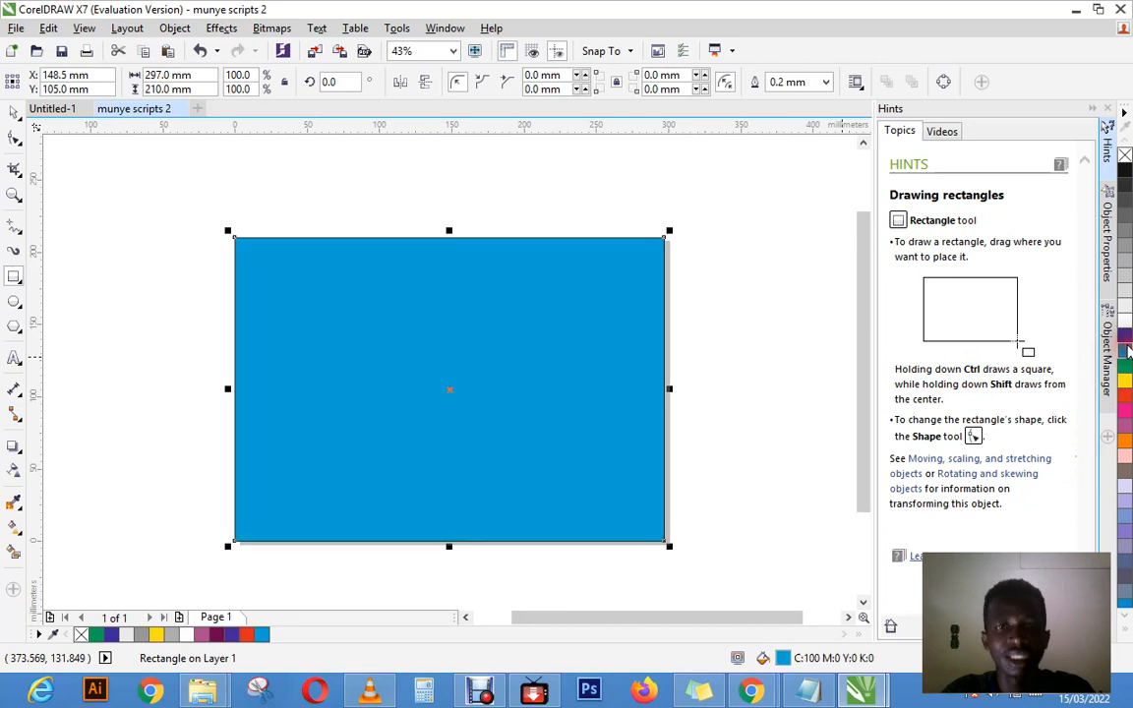
click(826, 81)
click(782, 101)
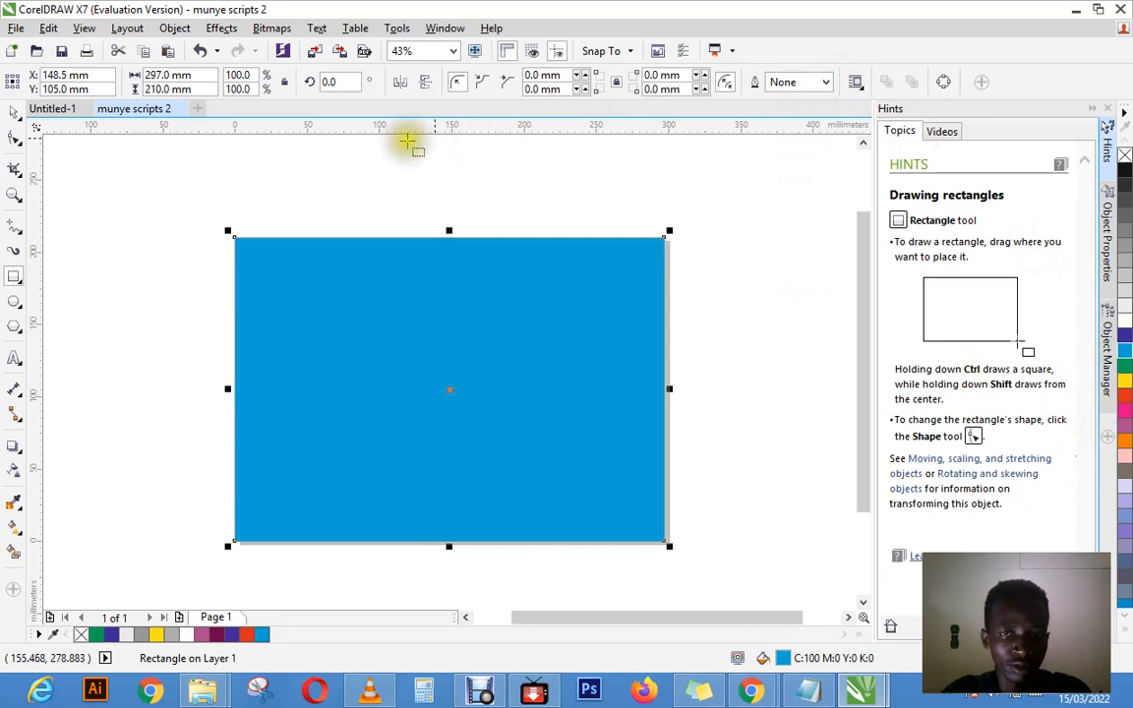
Step: Round all corners of the cyan rectangle from its upper-left node with the Shape tool, and undo the rounding
click(22, 141)
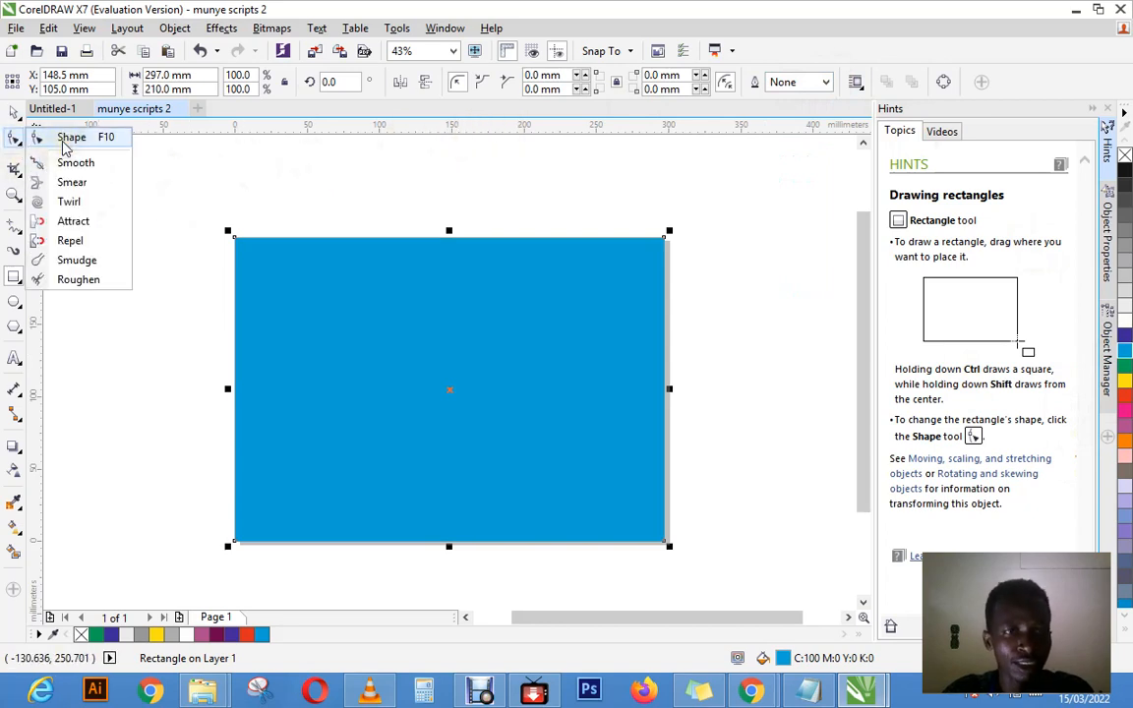
click(69, 137)
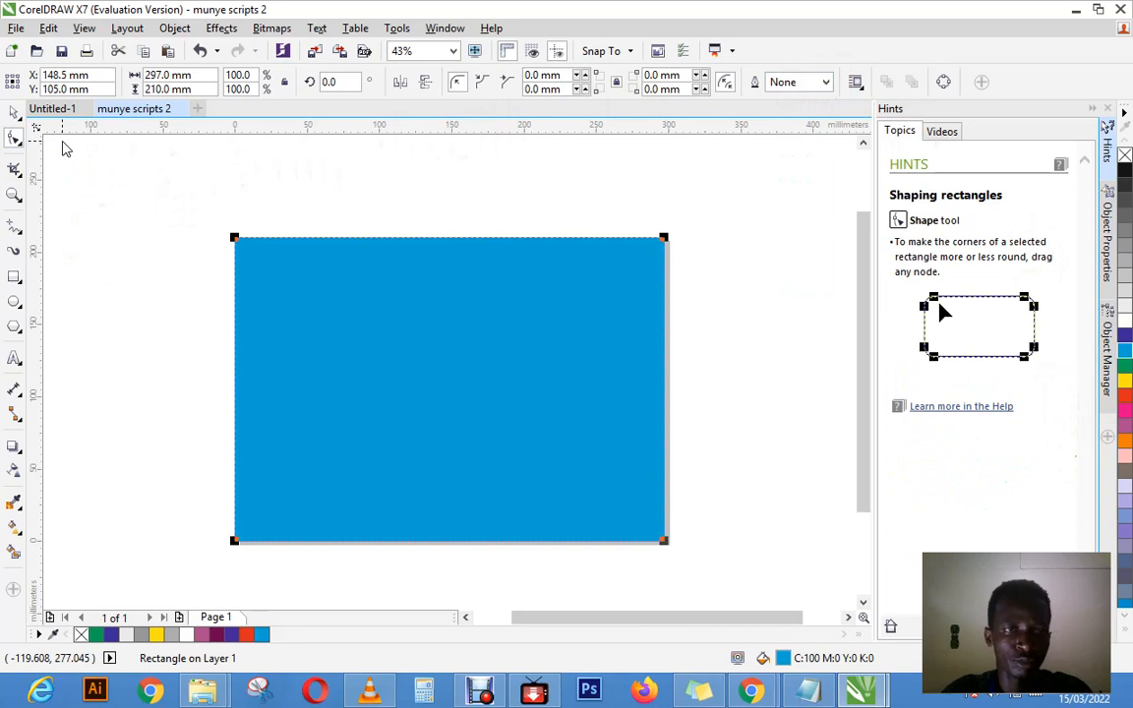
click(236, 239)
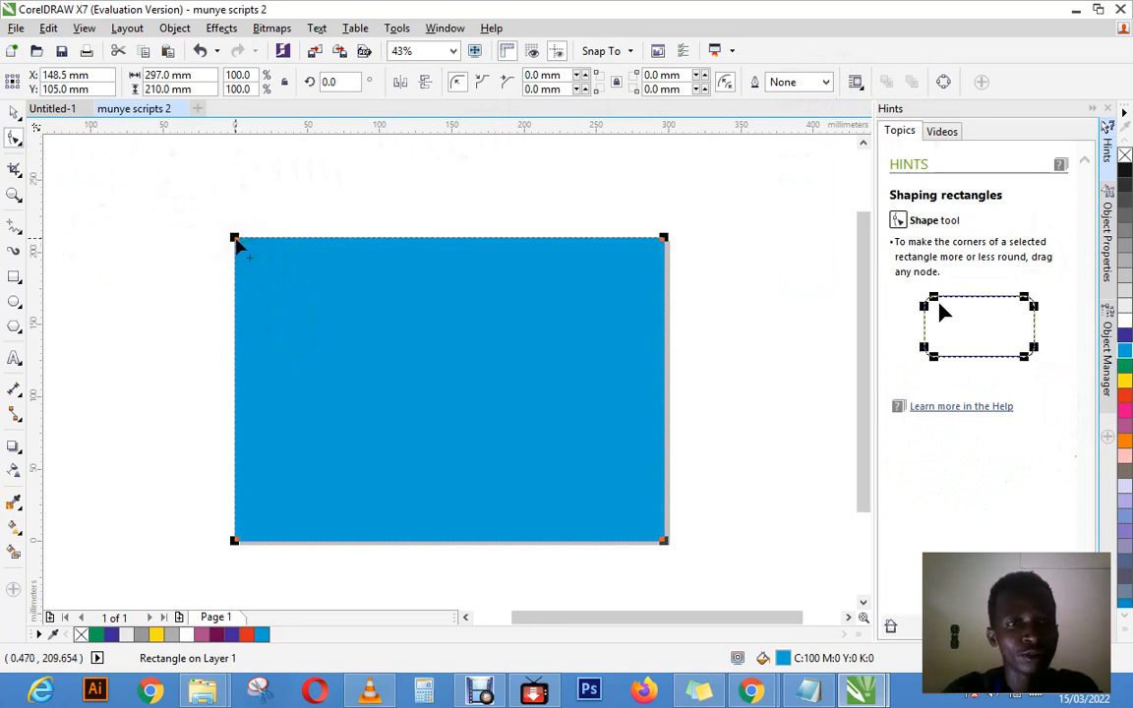
drag(235, 241, 395, 366)
key(ctrl+z)
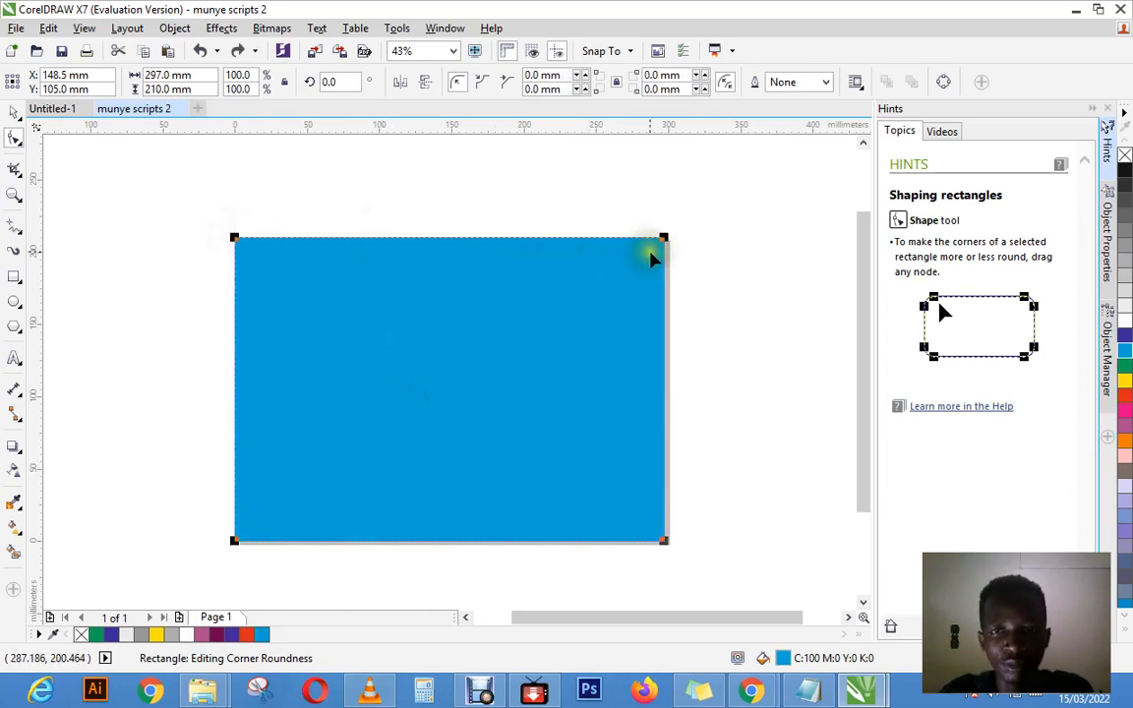
Step: Reselect the cyan rectangle, round all its corners to 105 mm from the upper-right node with the Shape tool, and undo the rounding
click(11, 114)
click(132, 168)
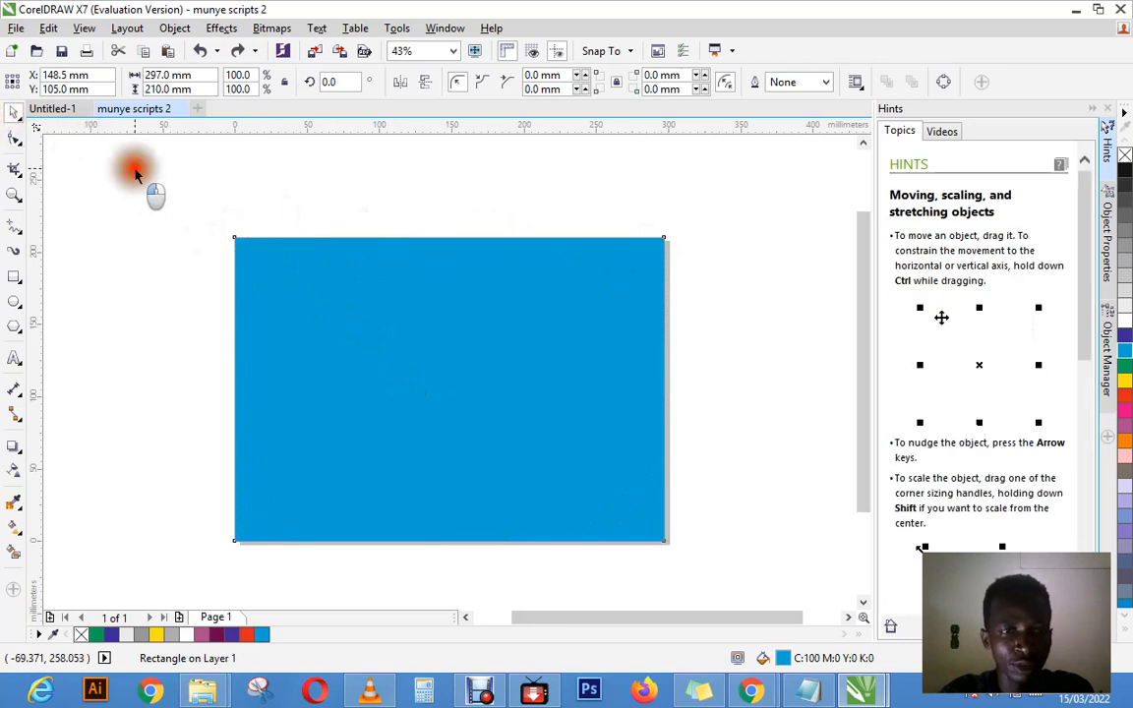
click(317, 297)
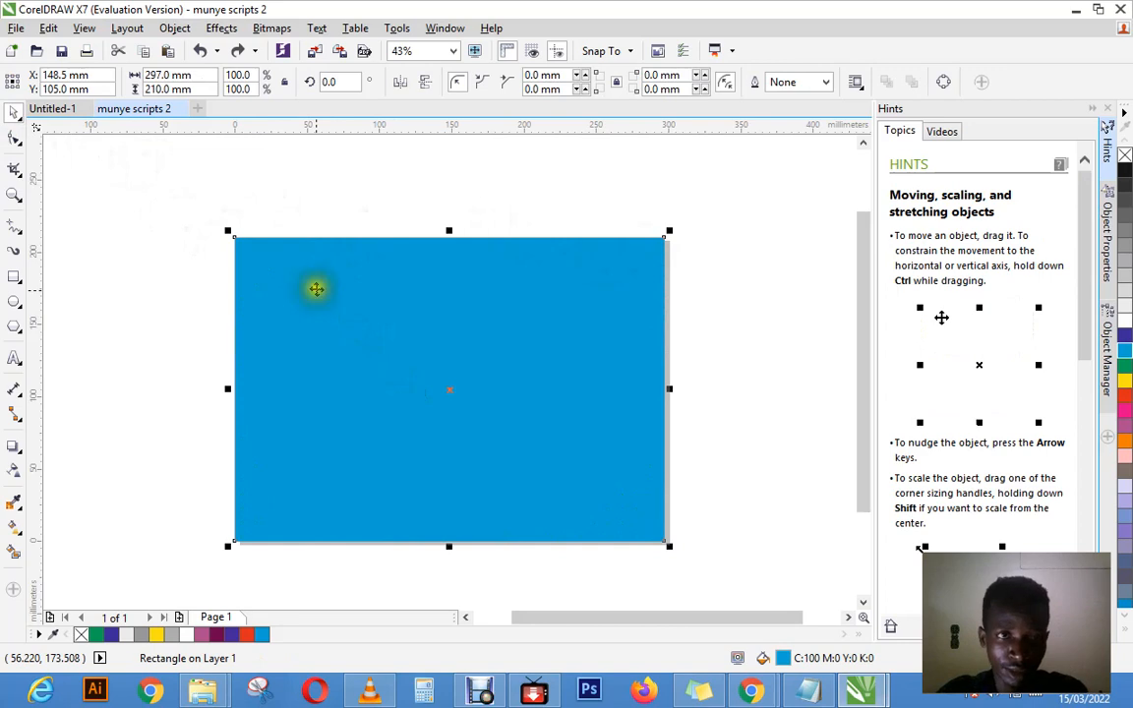
click(14, 140)
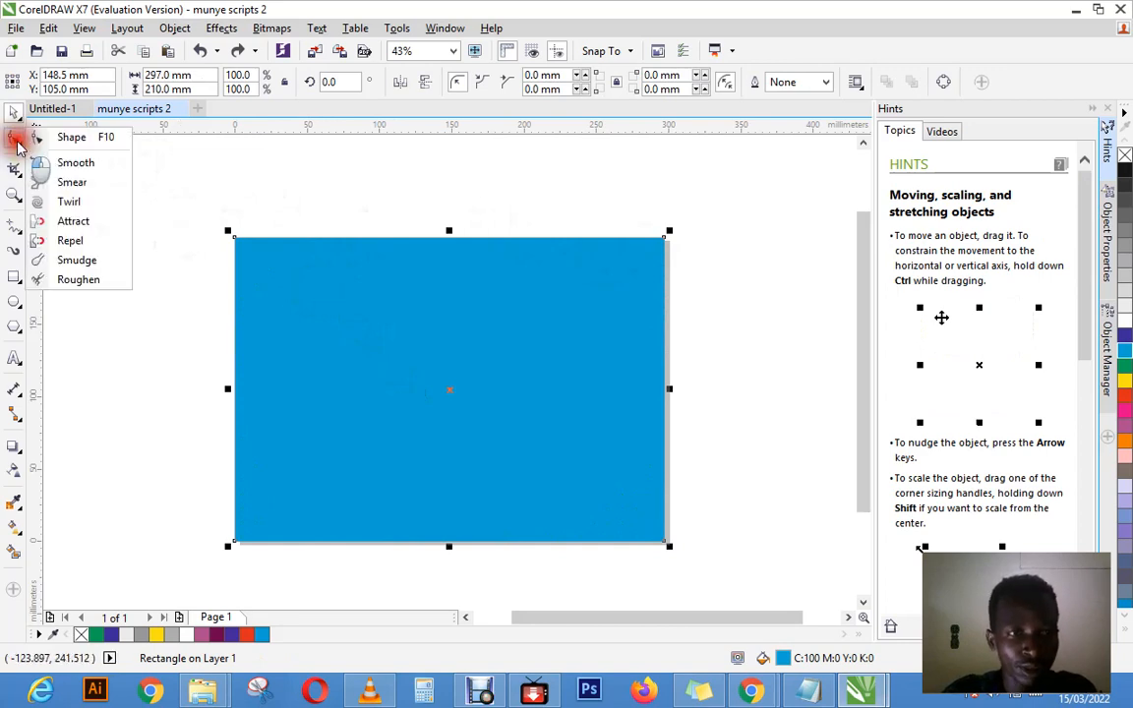
click(72, 137)
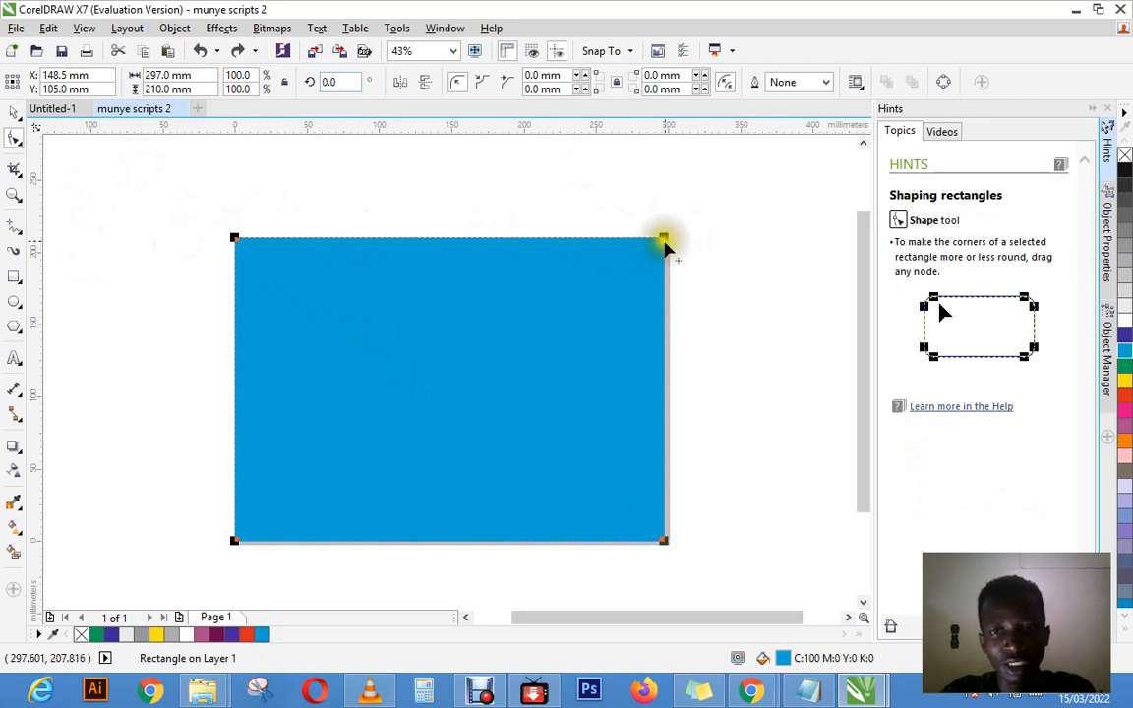
drag(664, 243, 499, 386)
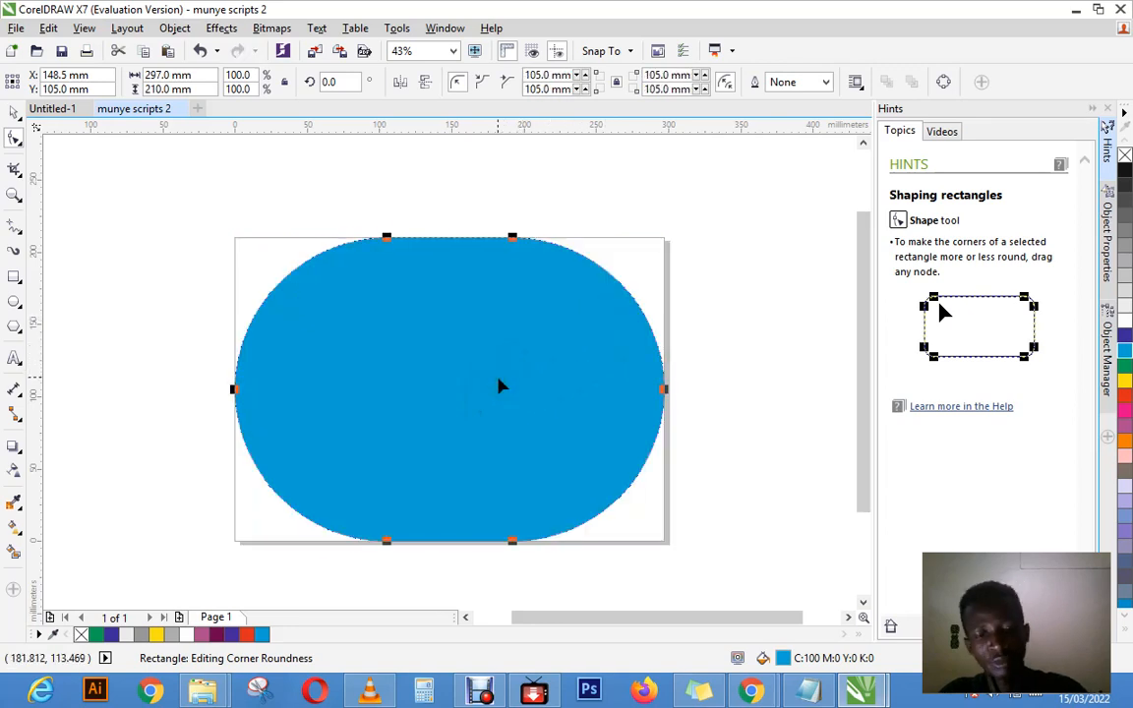
click(48, 27)
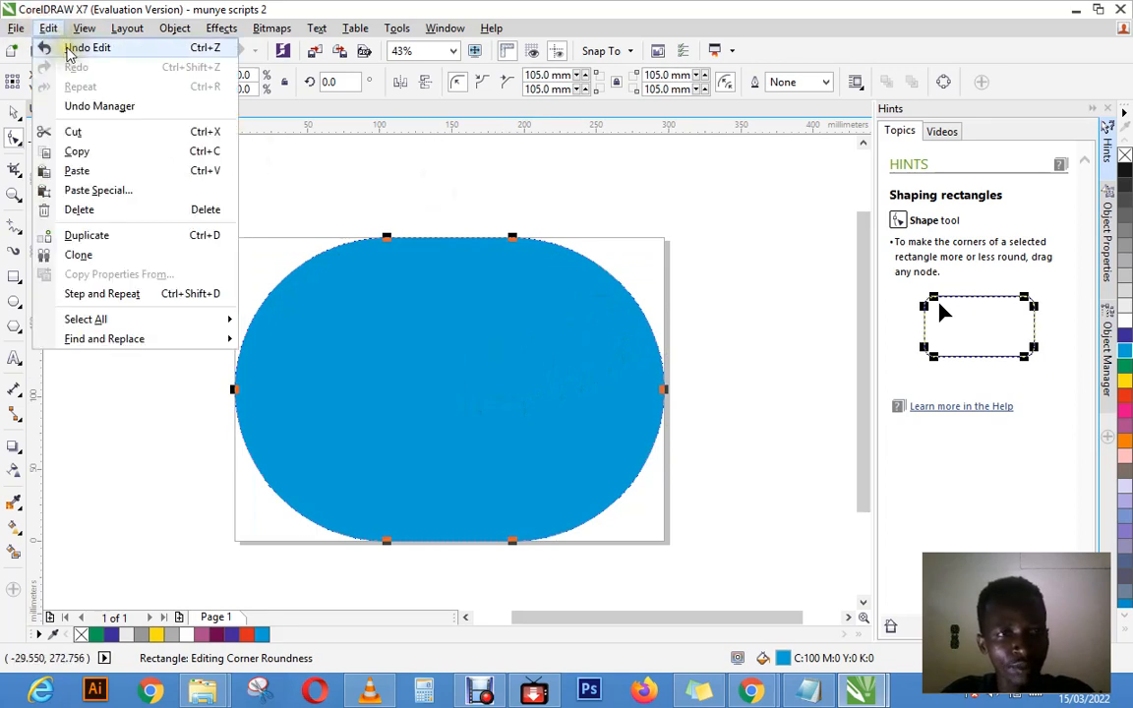
click(69, 50)
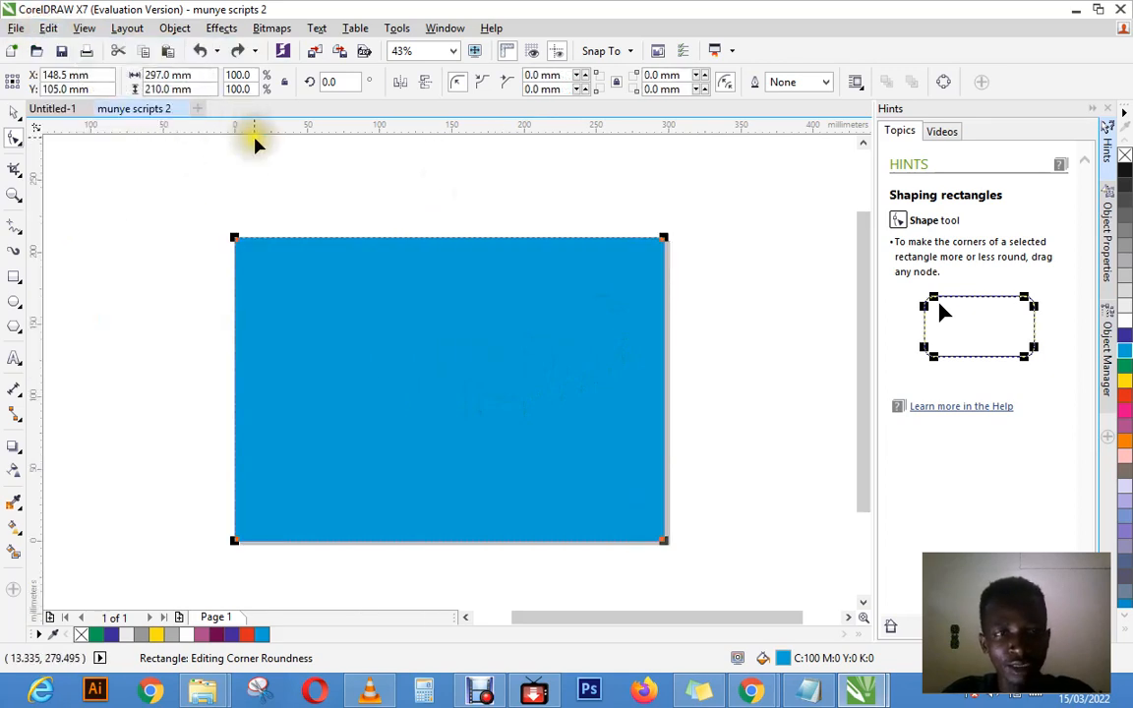
Step: Select only the cyan rectangle's upper-left node with the Shape tool and round that corner to a radius of 105 mm
click(16, 112)
click(208, 204)
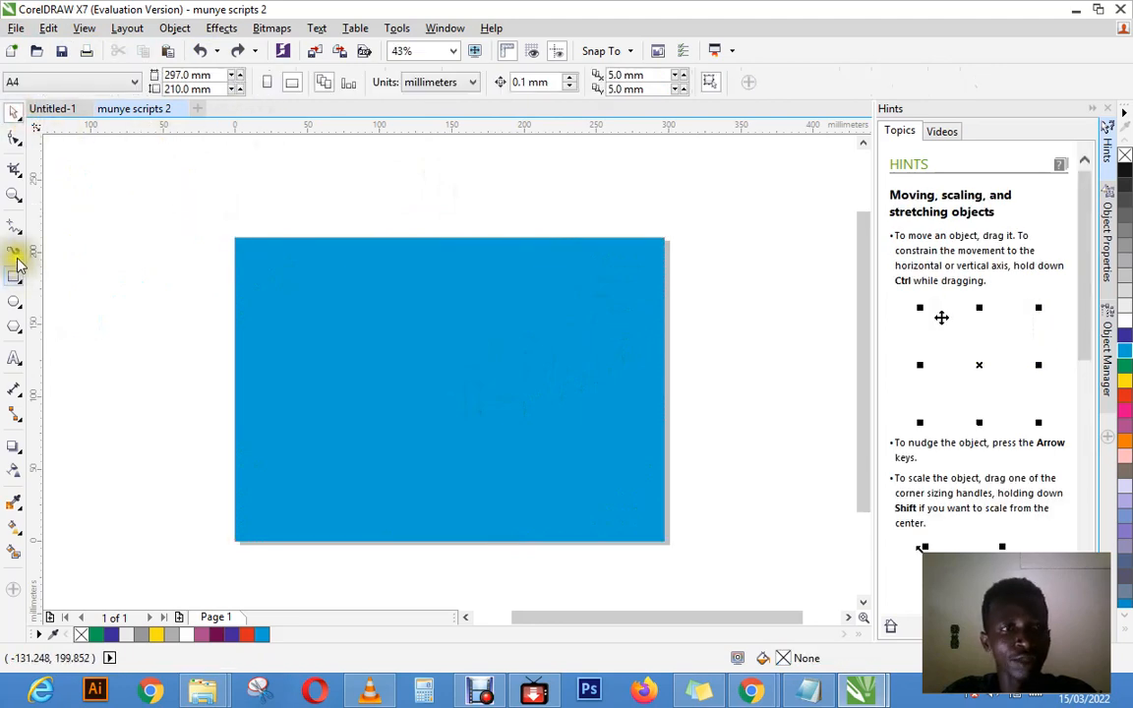
click(15, 140)
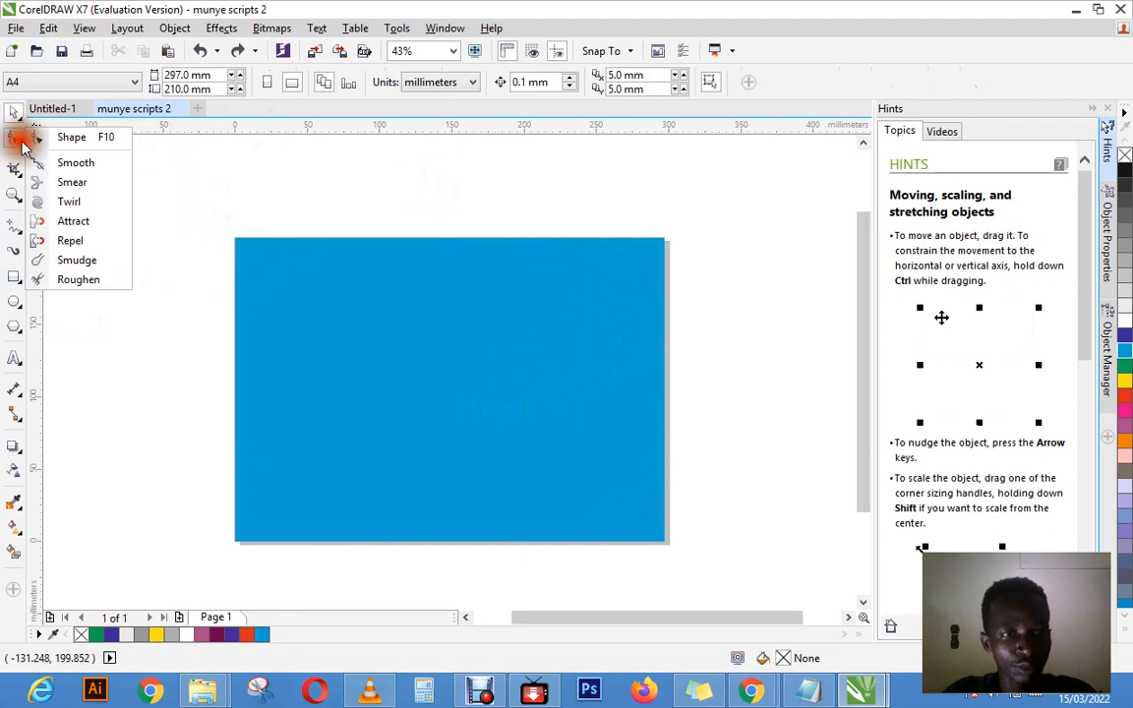
click(59, 141)
click(376, 291)
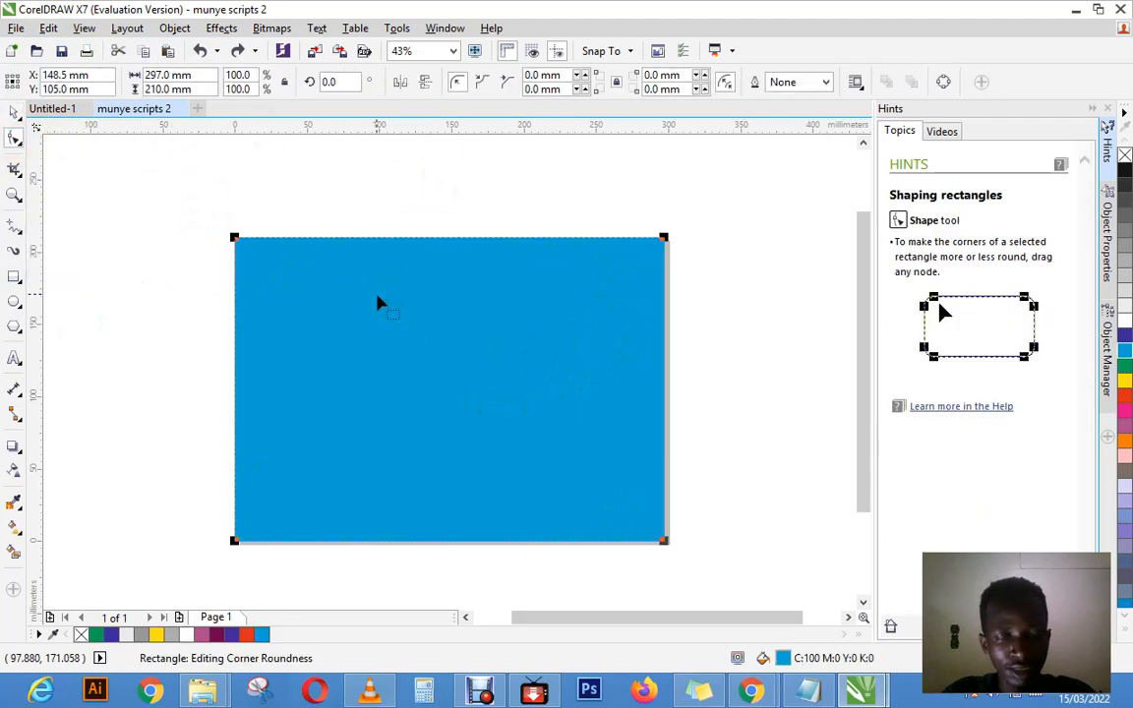
click(237, 240)
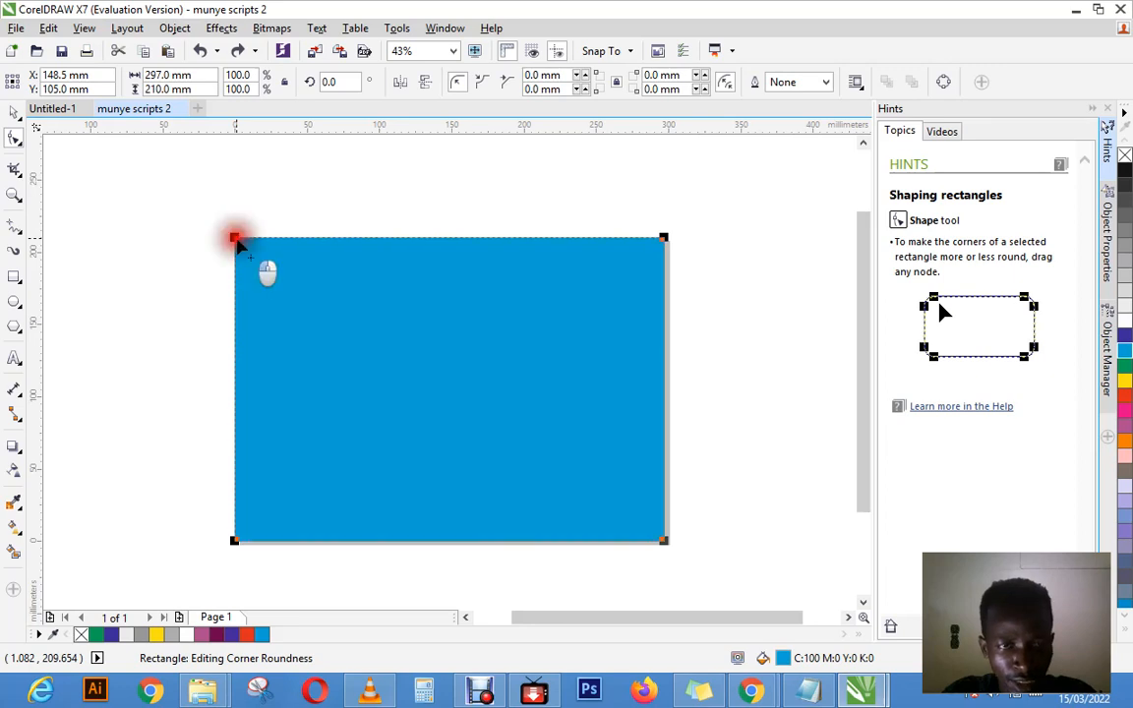
click(237, 241)
click(237, 241)
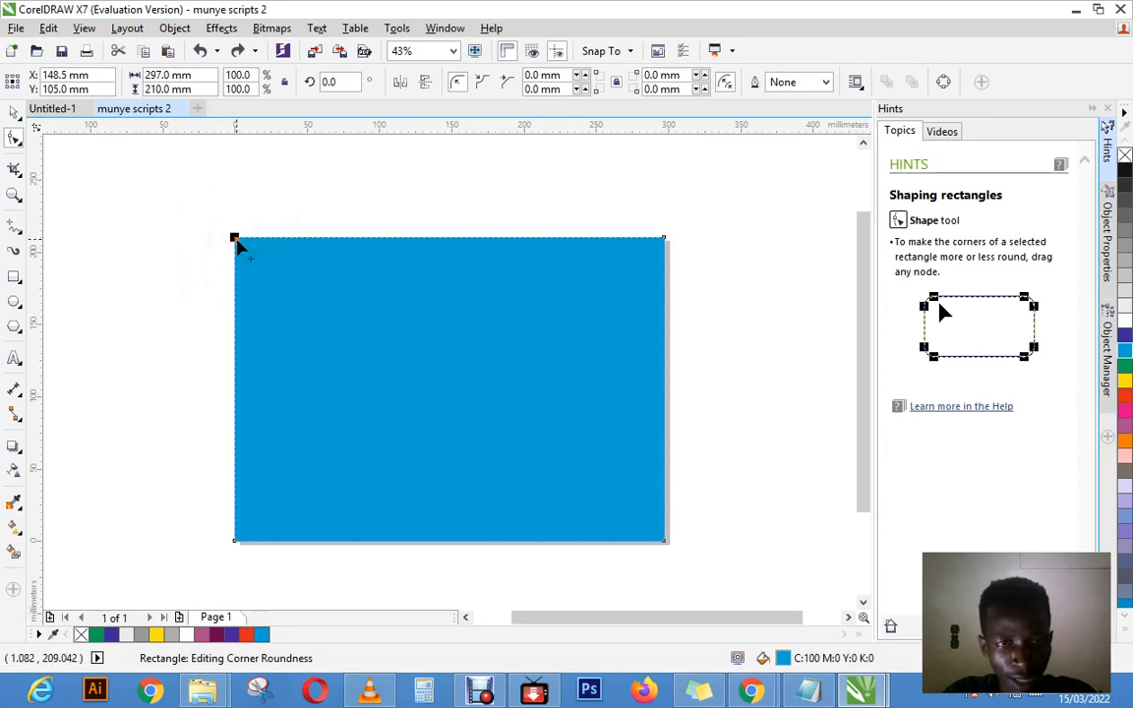
drag(237, 243, 472, 404)
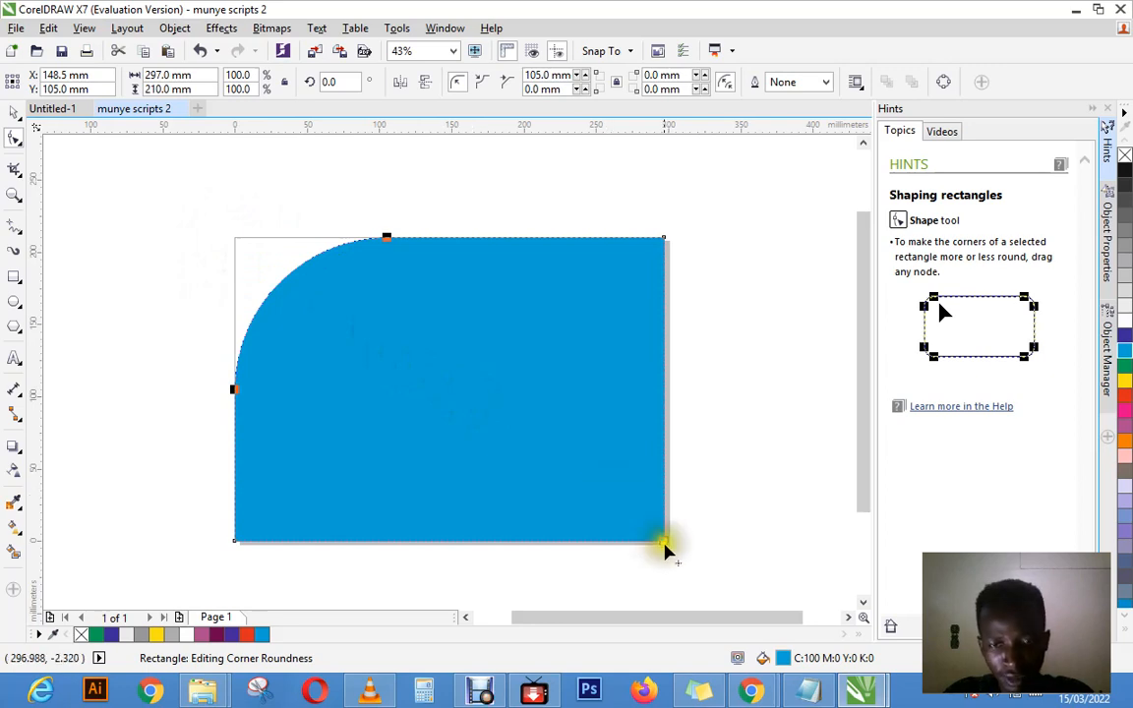
Step: Reselect the cyan rectangle and round only its lower-right corner to about 91.3 mm with the Shape tool
click(13, 113)
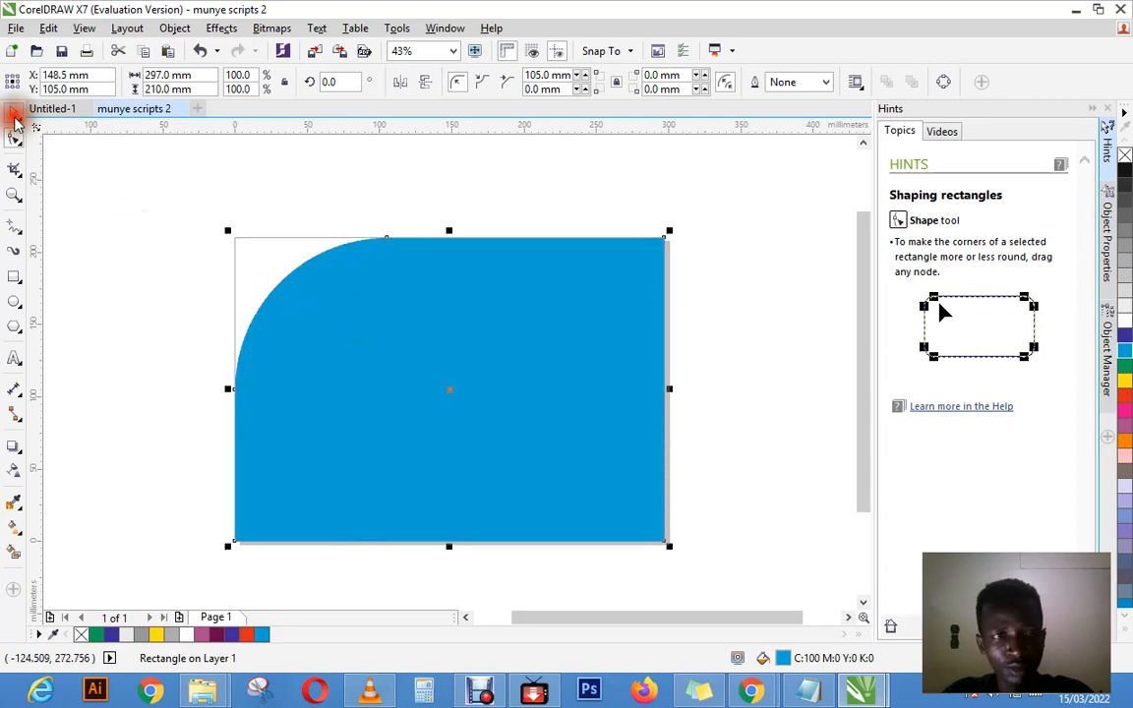
click(248, 198)
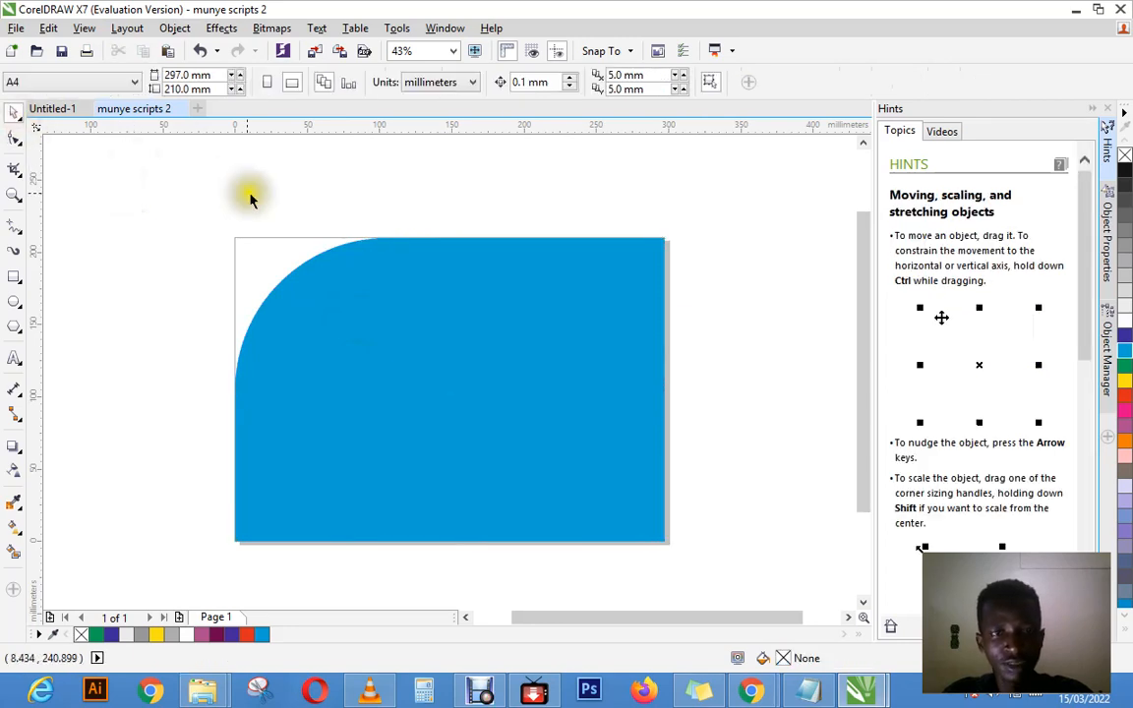
click(368, 312)
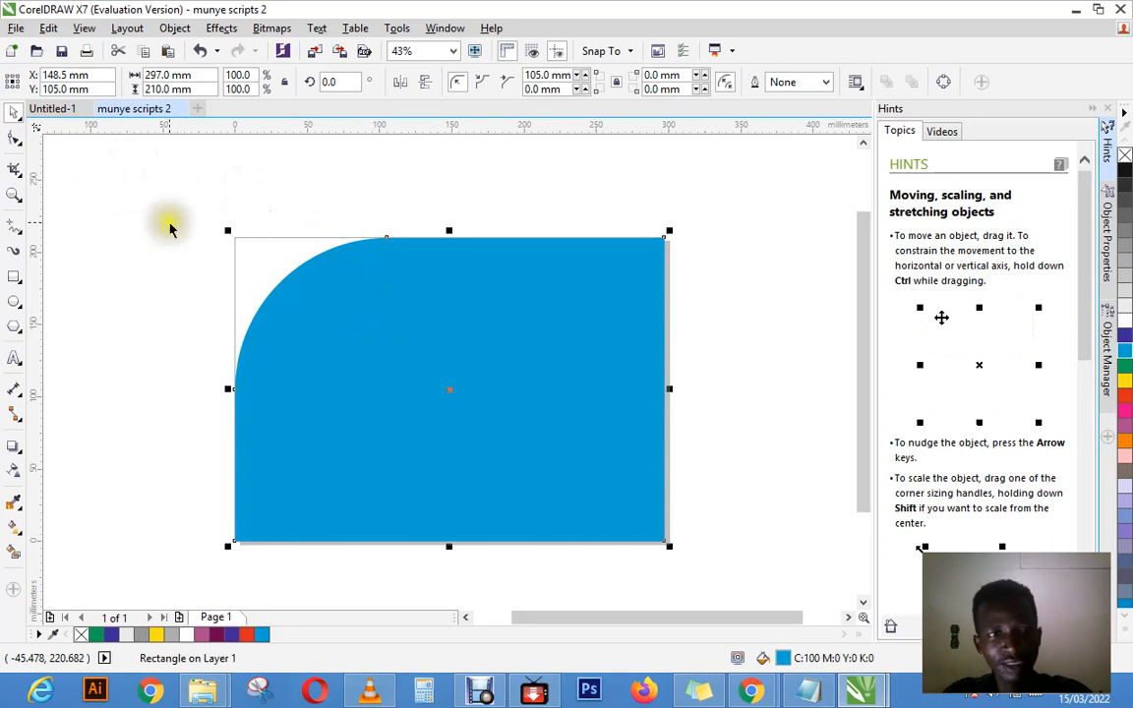
click(18, 139)
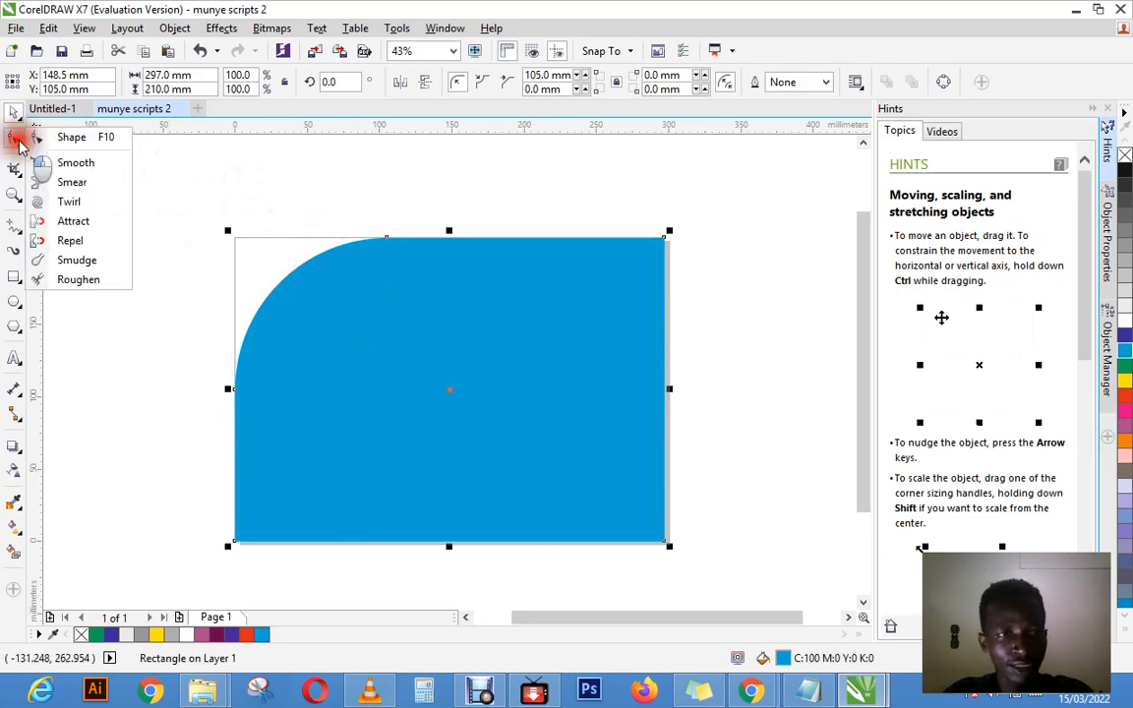
click(72, 140)
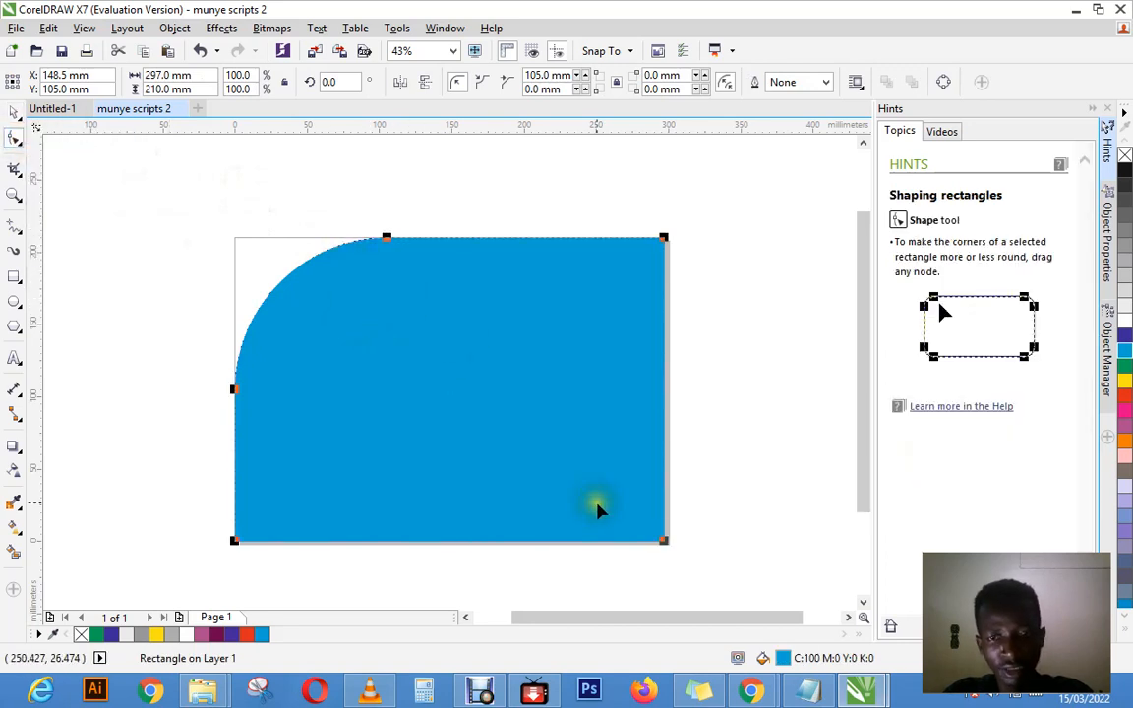
click(663, 537)
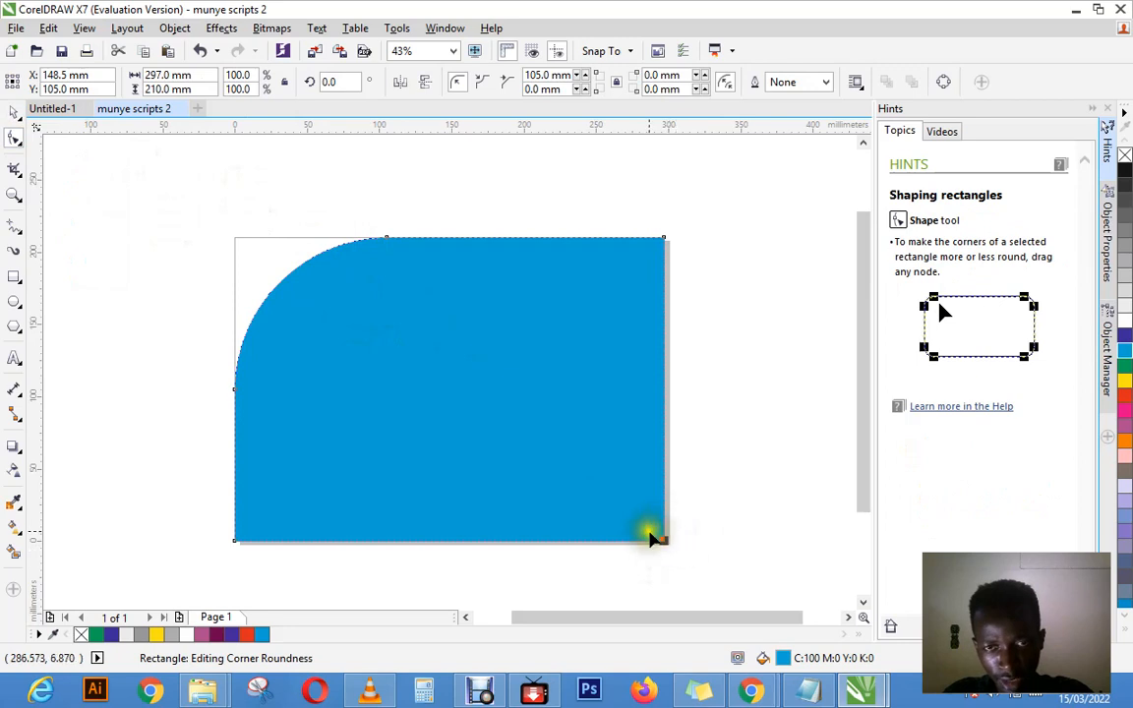
click(665, 543)
drag(665, 543, 533, 433)
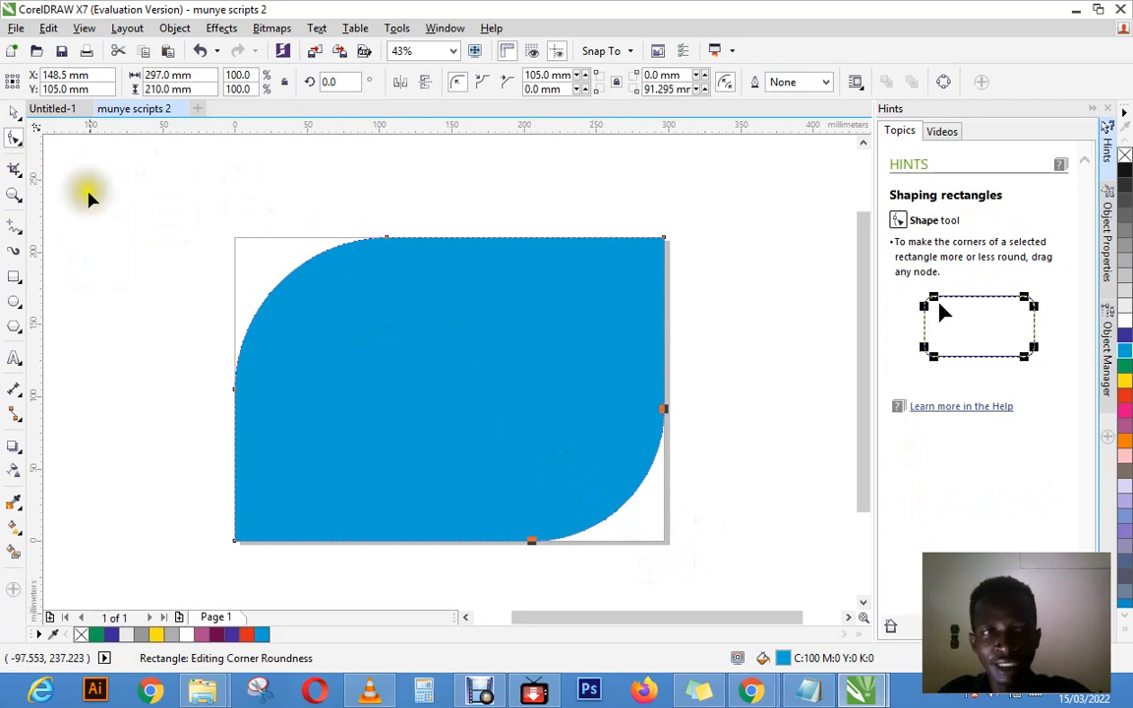
click(14, 112)
click(753, 410)
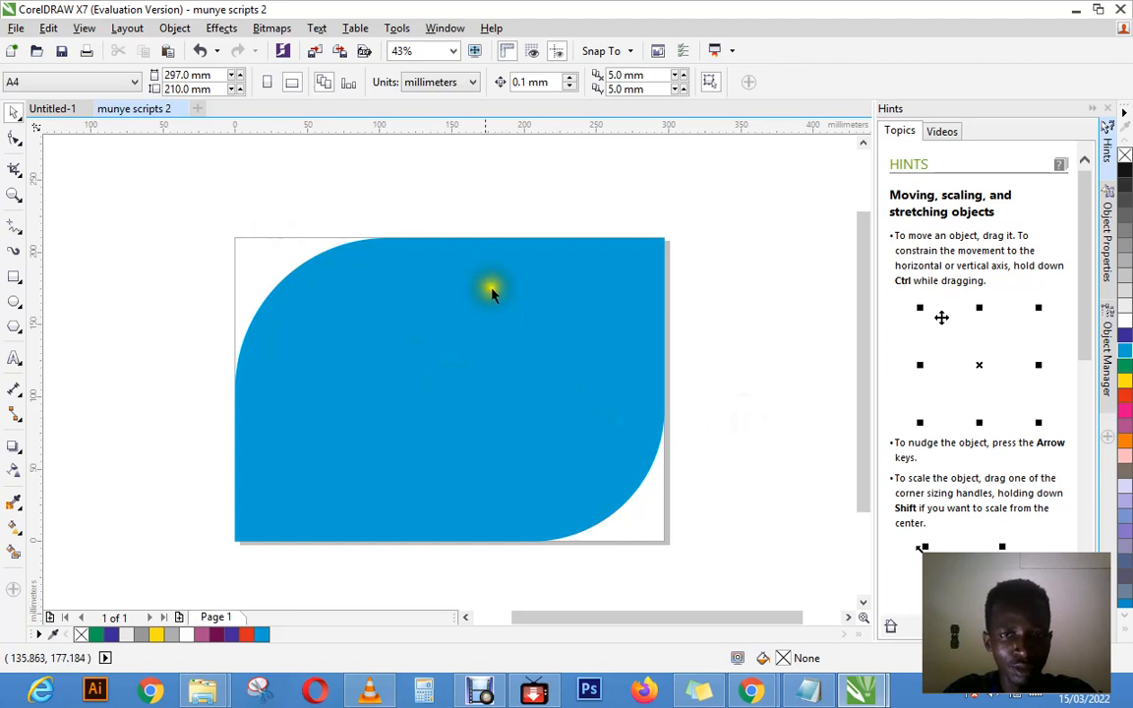
Step: Select the cyan rectangle and undo the rounding of its lower-right and upper-left corners
click(483, 304)
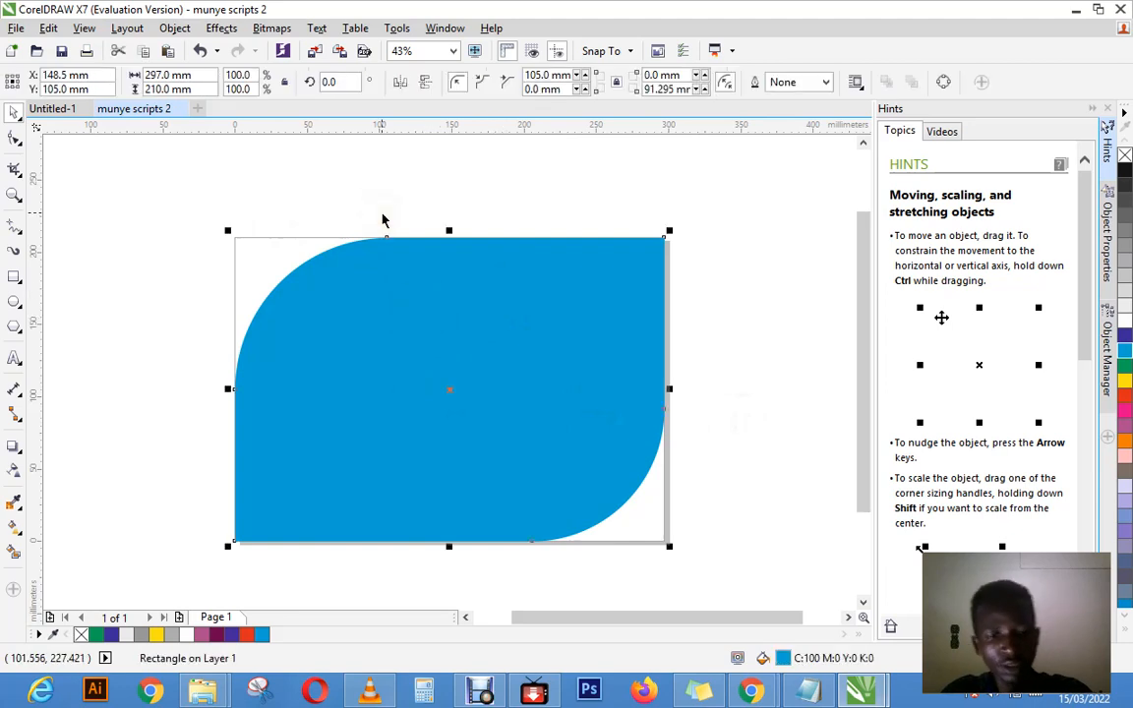
click(48, 28)
click(71, 46)
click(48, 27)
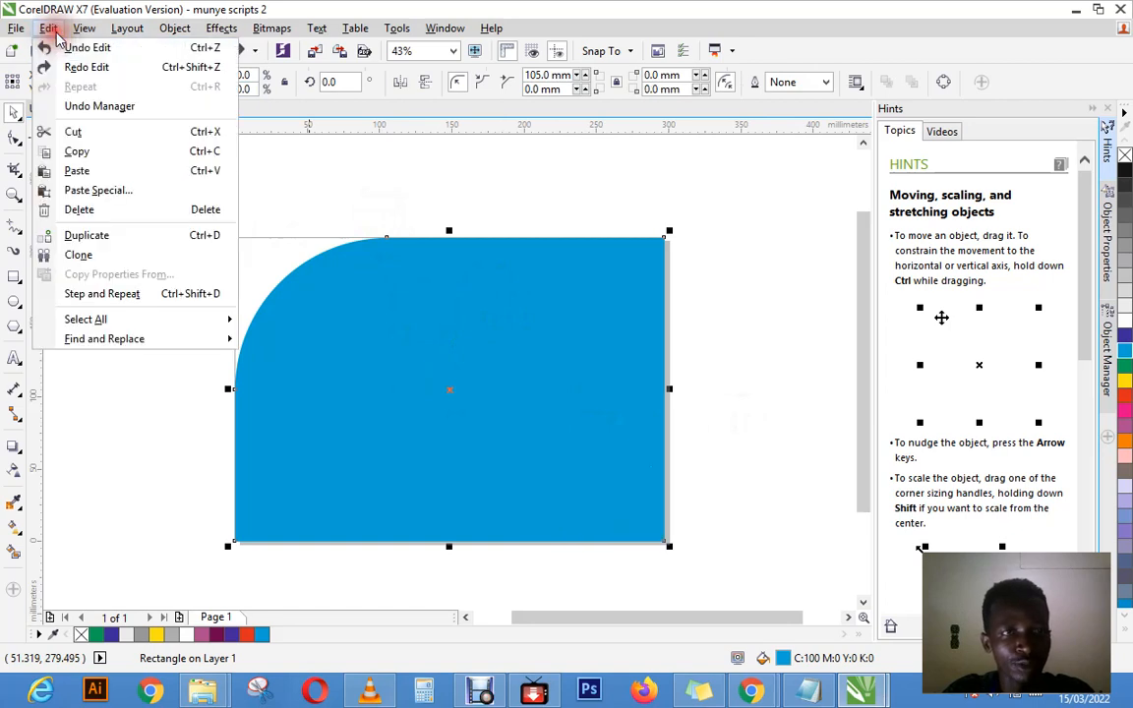
click(70, 45)
click(294, 196)
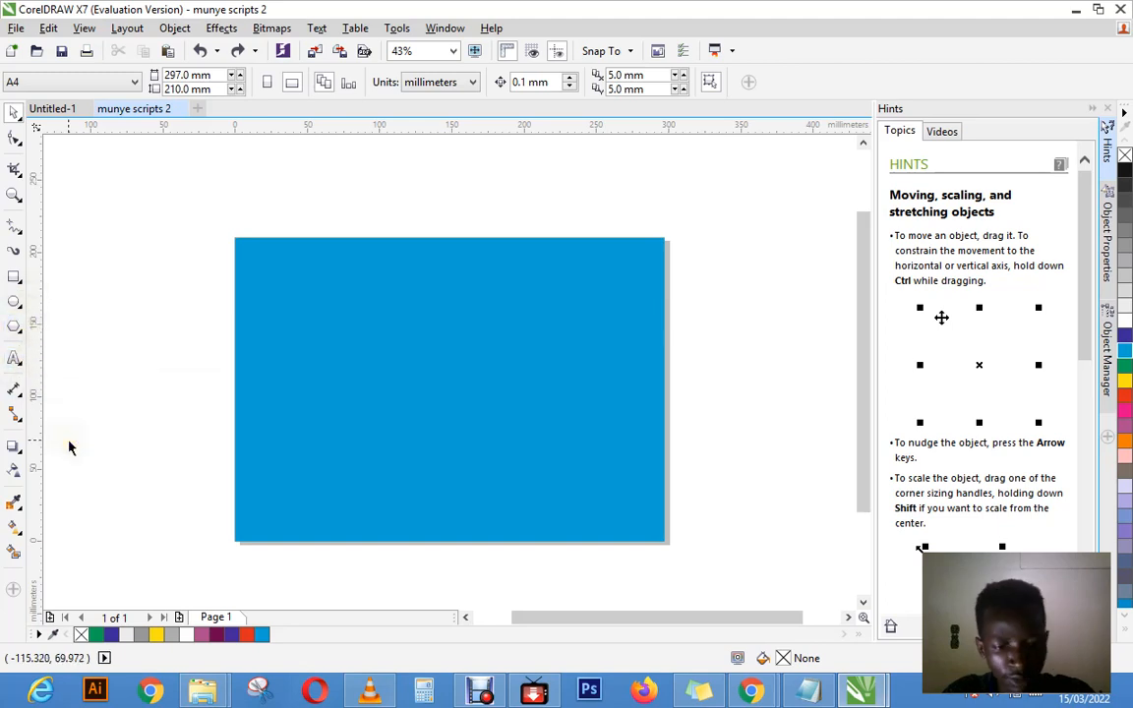
Step: Zoom in and out of the drawing with the Zoom tool, finishing at 50% with the whole page in view
key(z)
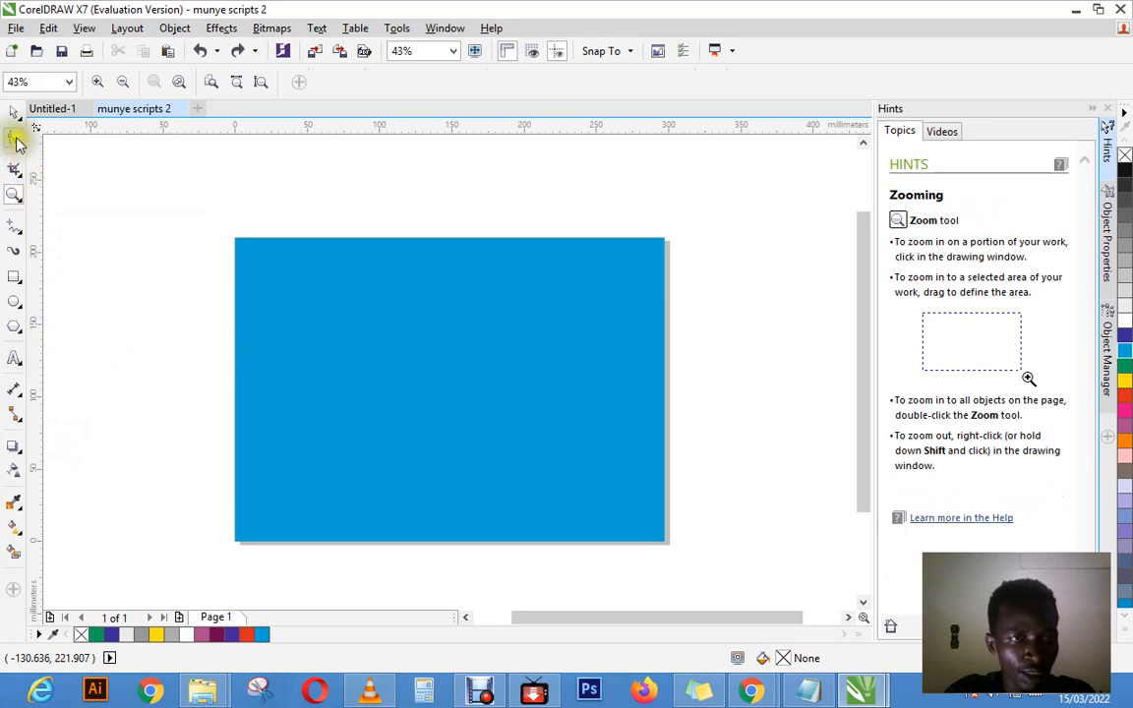
drag(73, 150, 10, 153)
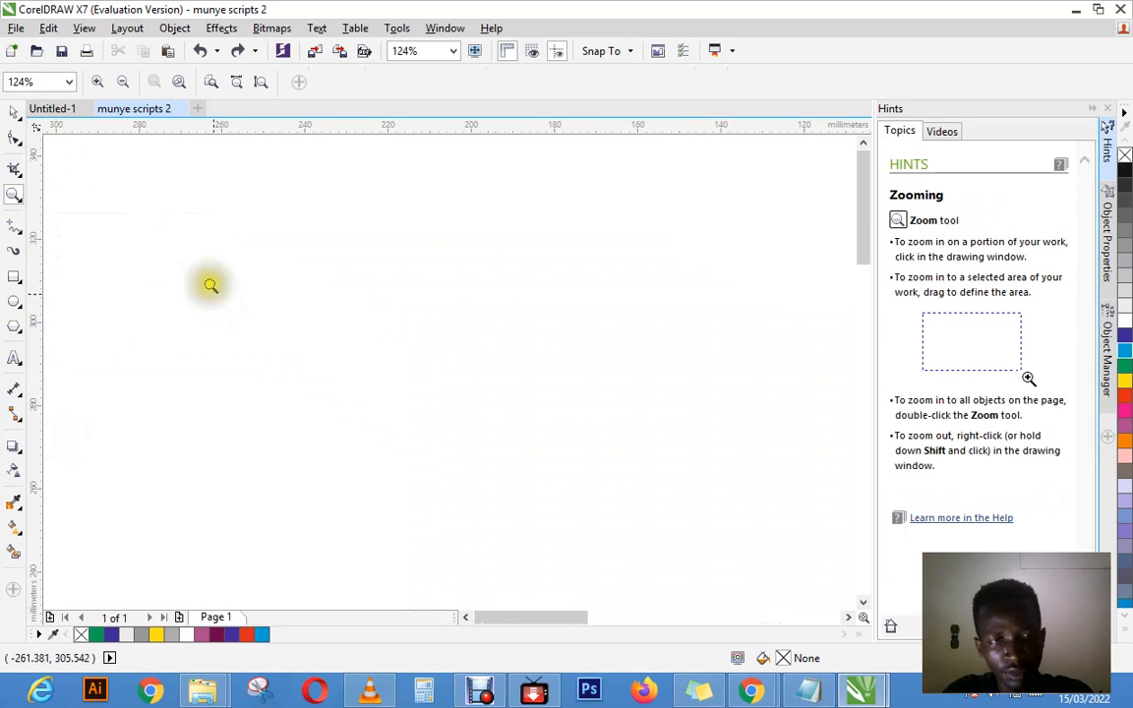
right_click(178, 234)
right_click(178, 234)
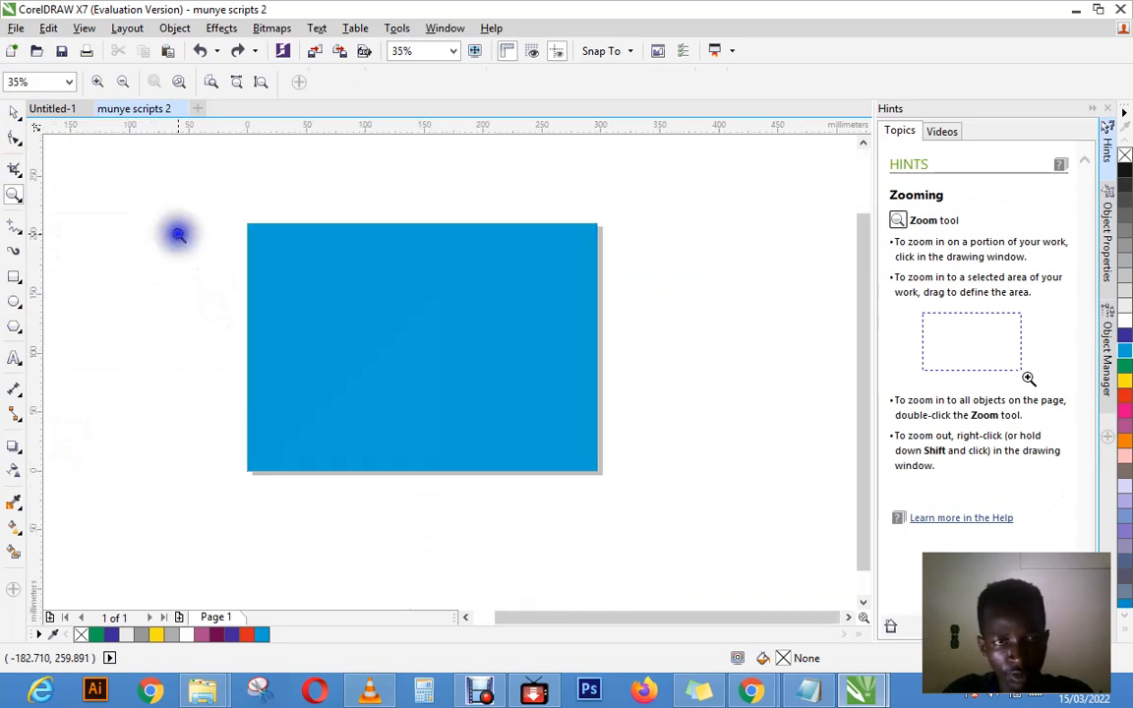
right_click(386, 282)
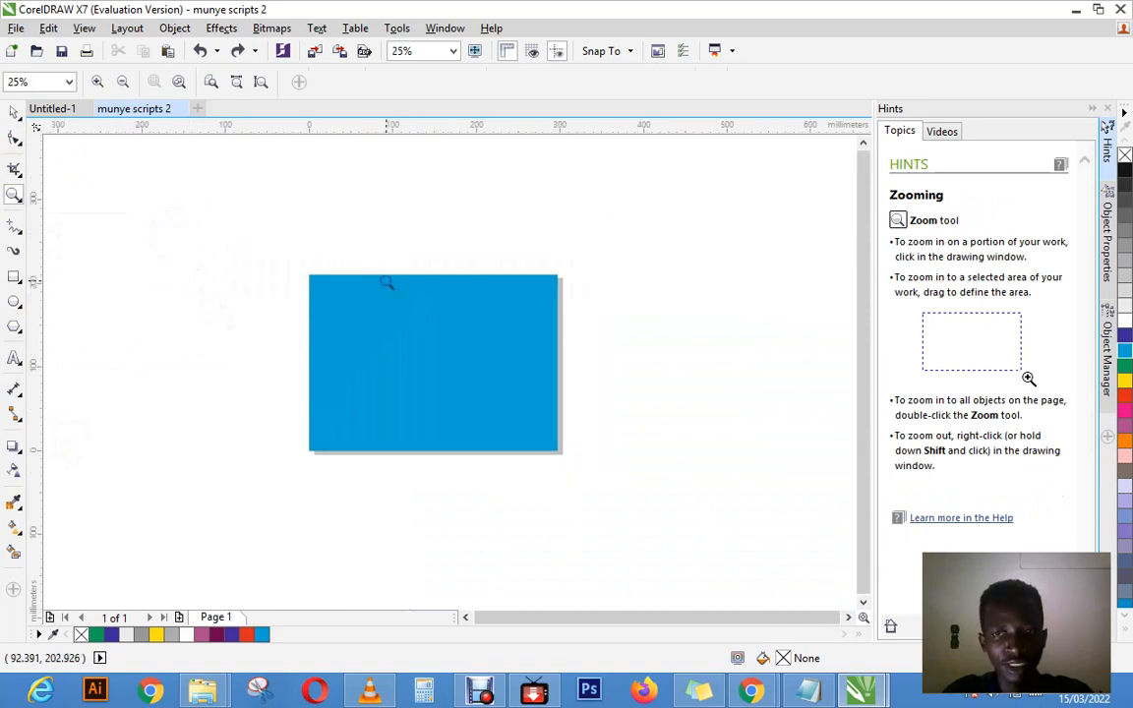
click(386, 282)
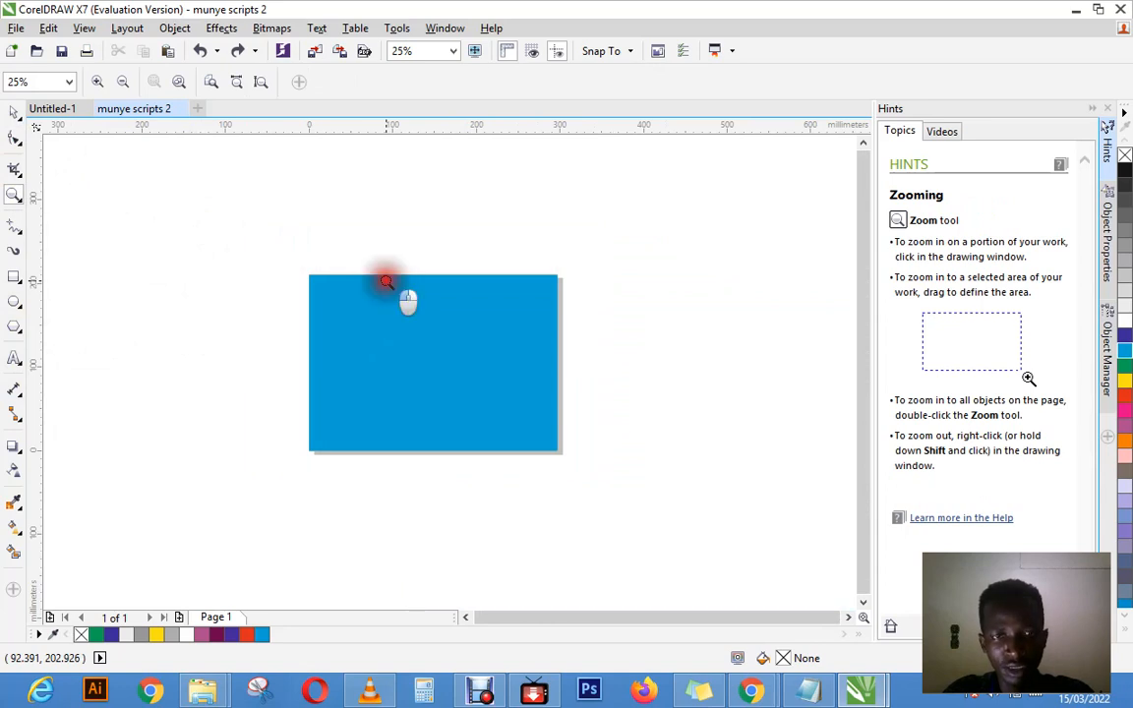
click(498, 444)
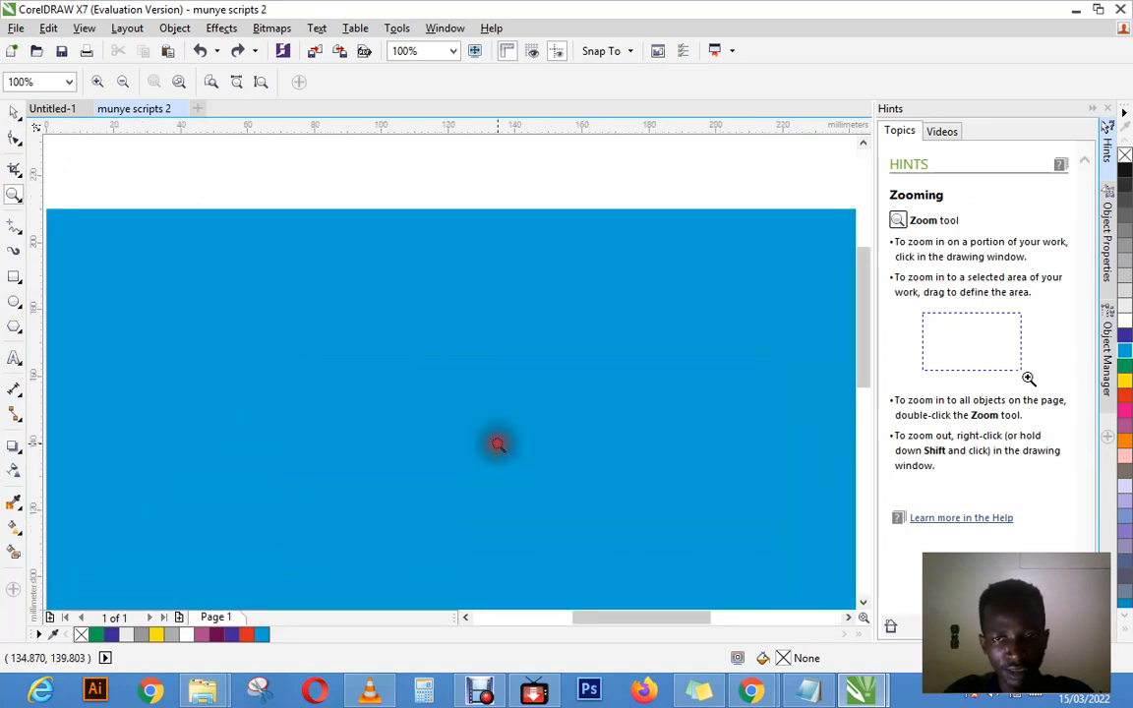
right_click(607, 400)
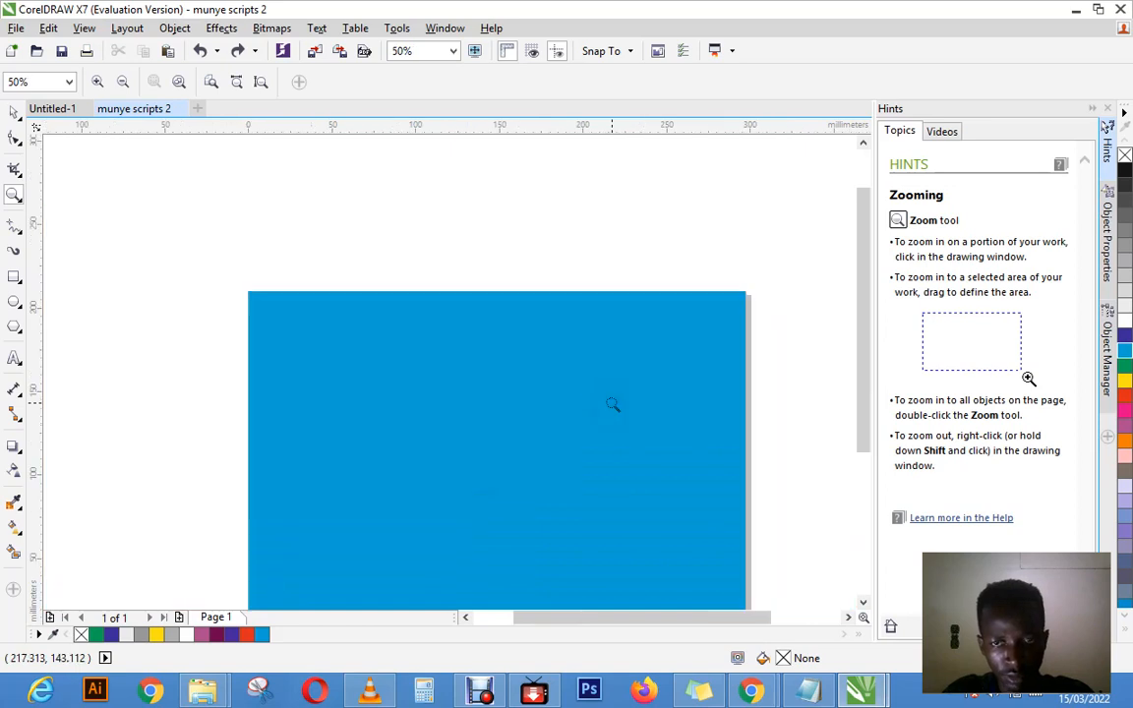
drag(859, 386, 863, 432)
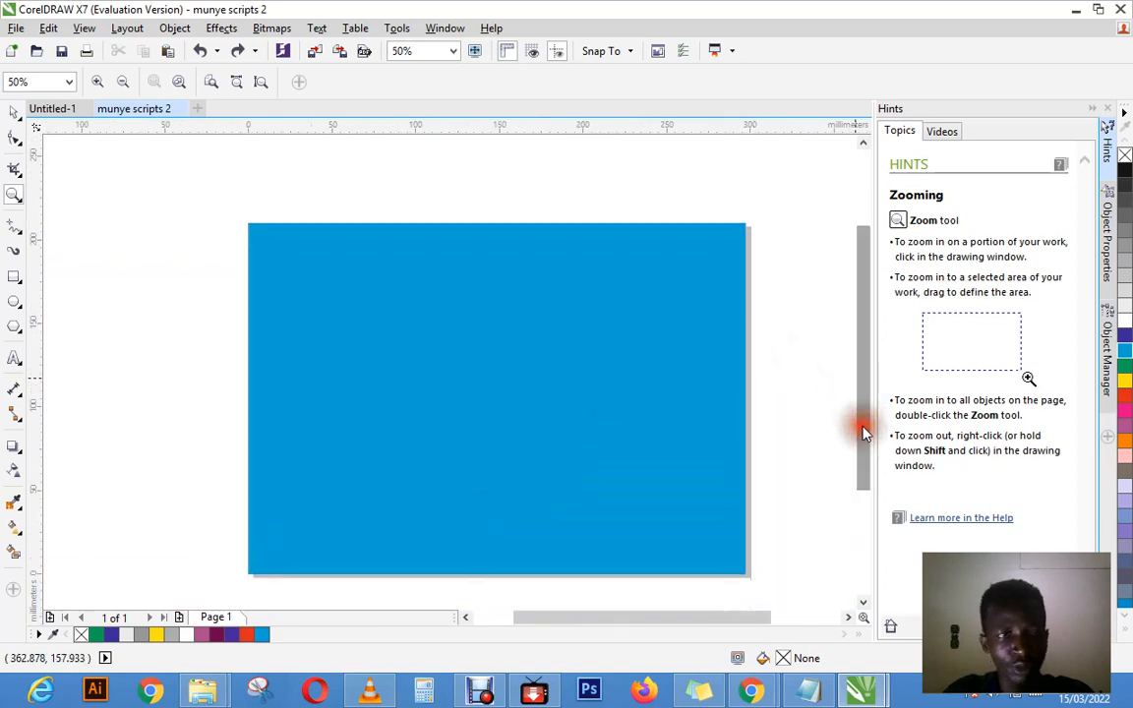
Step: Try the Twirl tool with a 40 mm nib on the unselected cyan rectangle after trying out the Smooth tool
click(17, 143)
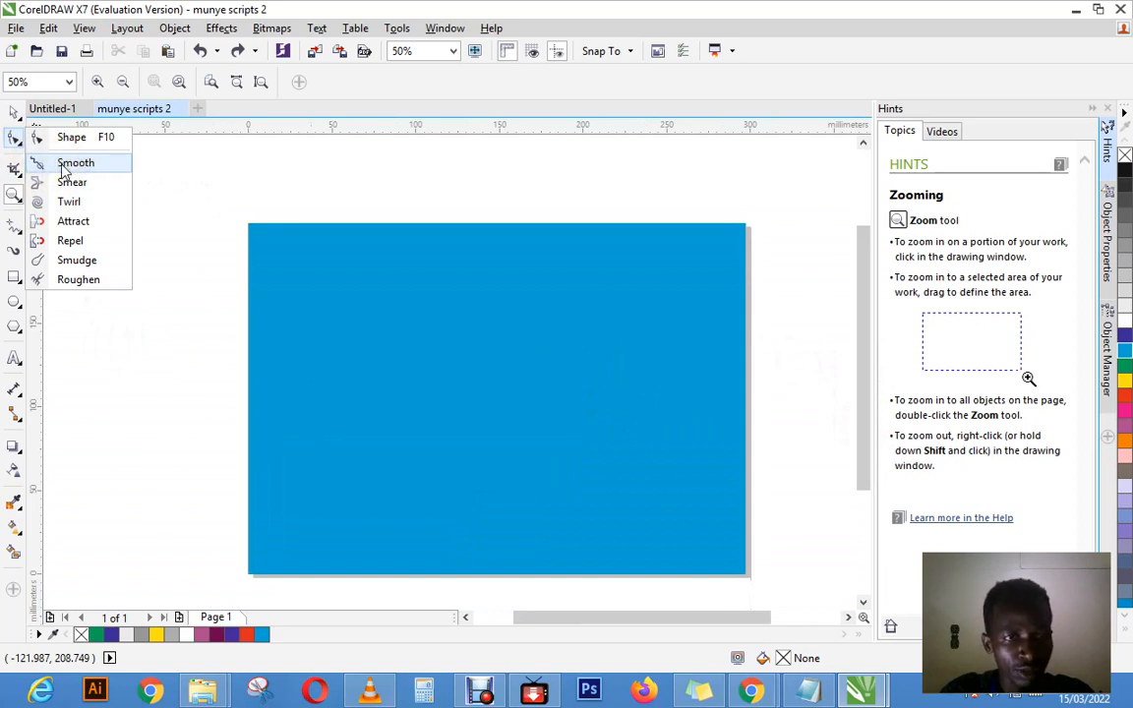
click(65, 167)
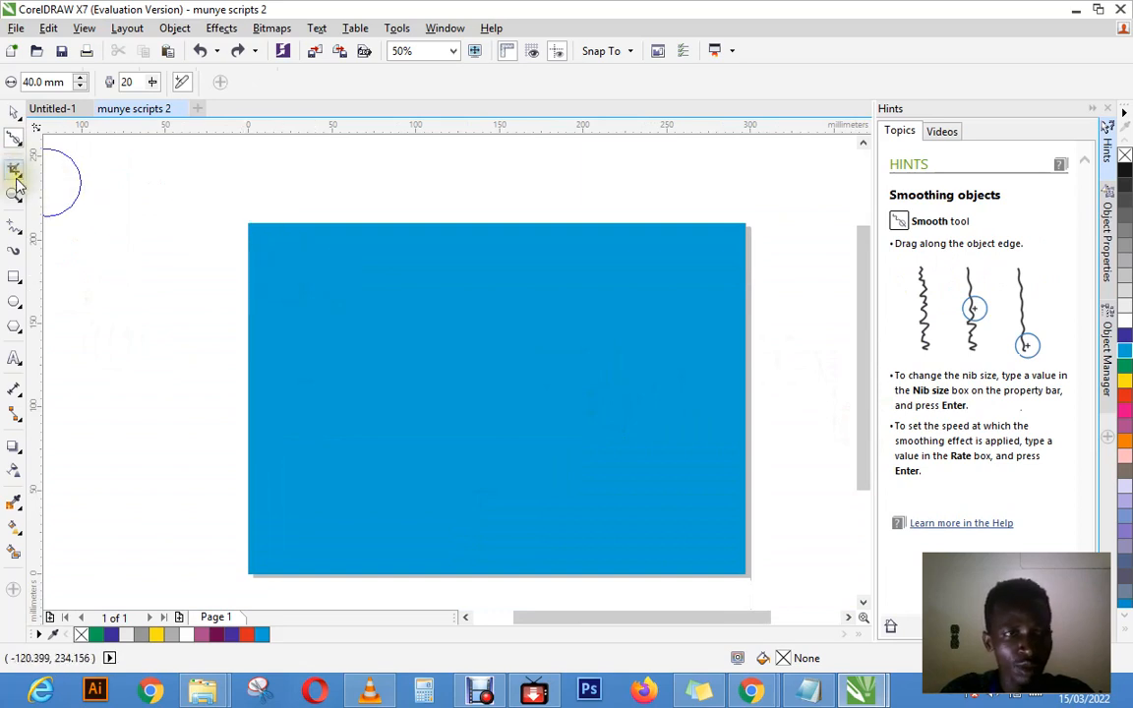
click(17, 145)
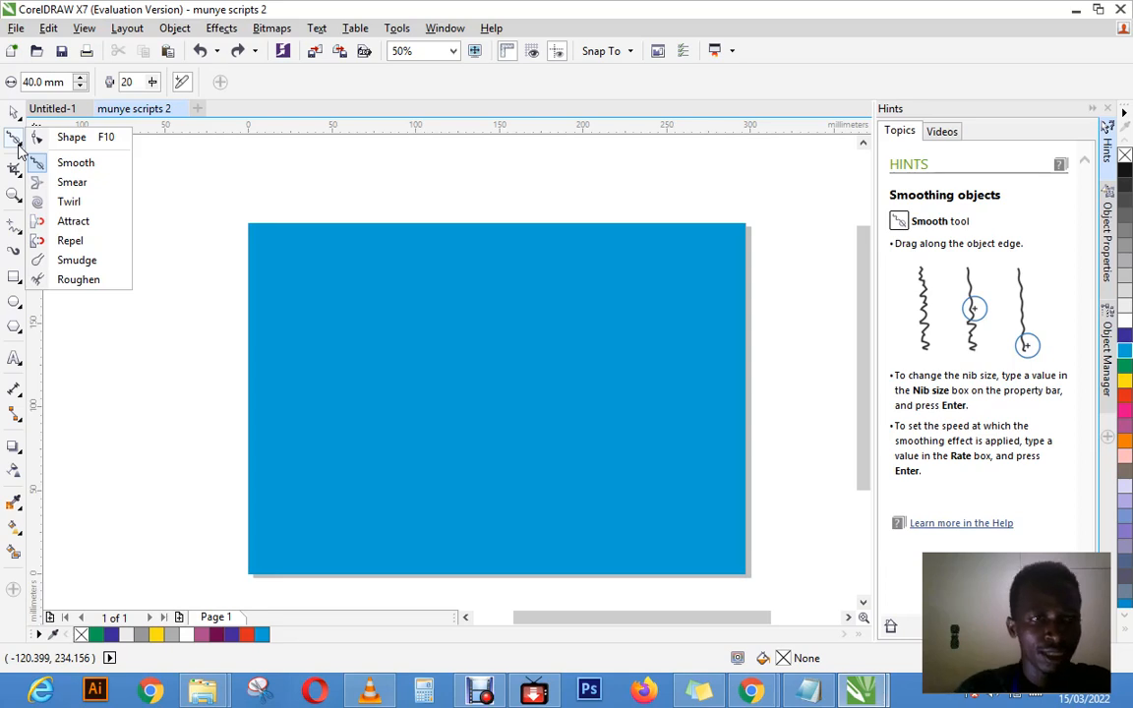
click(69, 200)
click(446, 344)
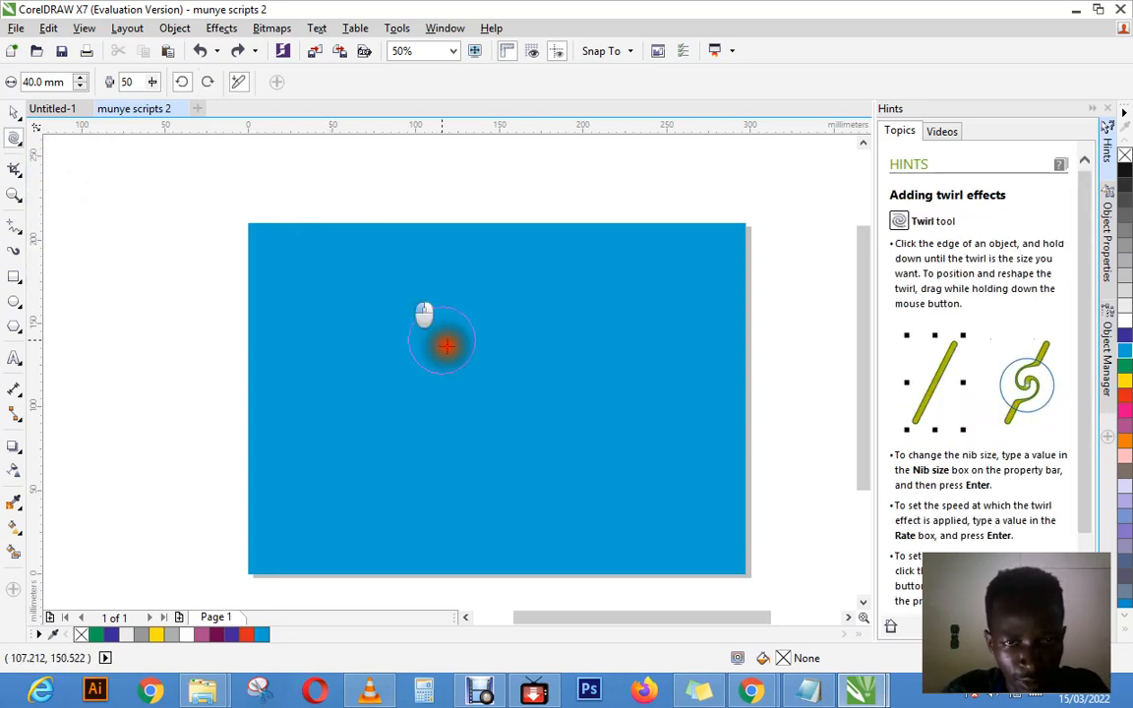
click(531, 429)
click(717, 271)
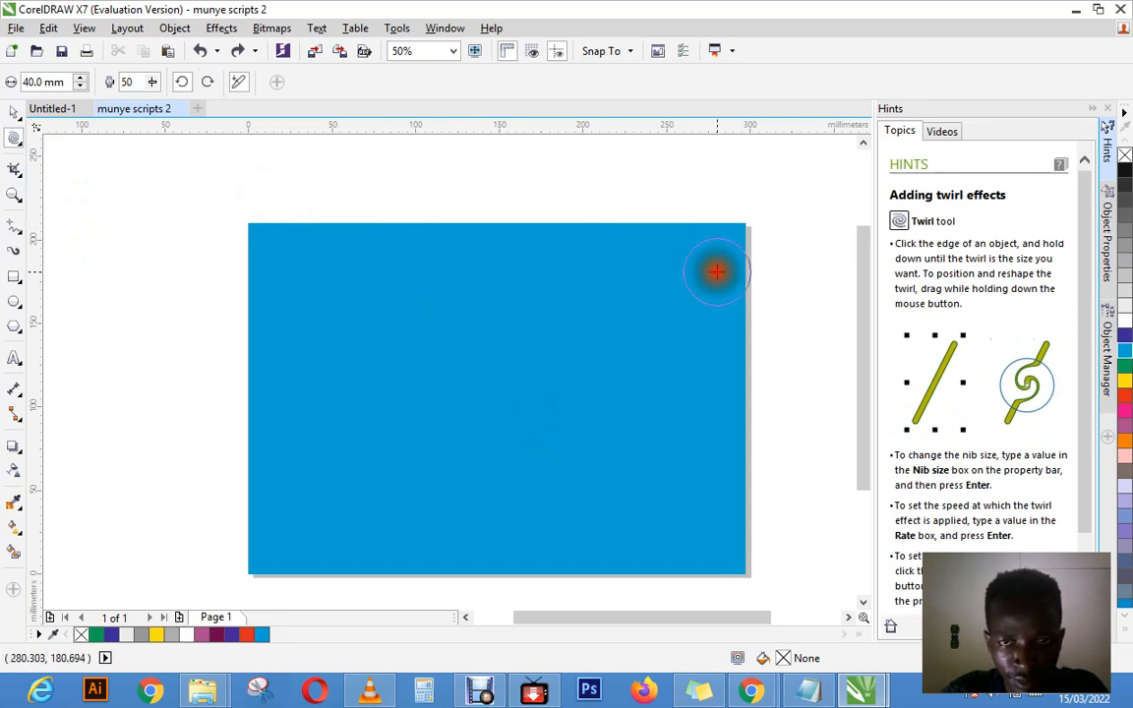
Step: Try to smooth the unselected cyan rectangle's upper-left corner with the Smooth tool at a 40 mm nib size
click(13, 173)
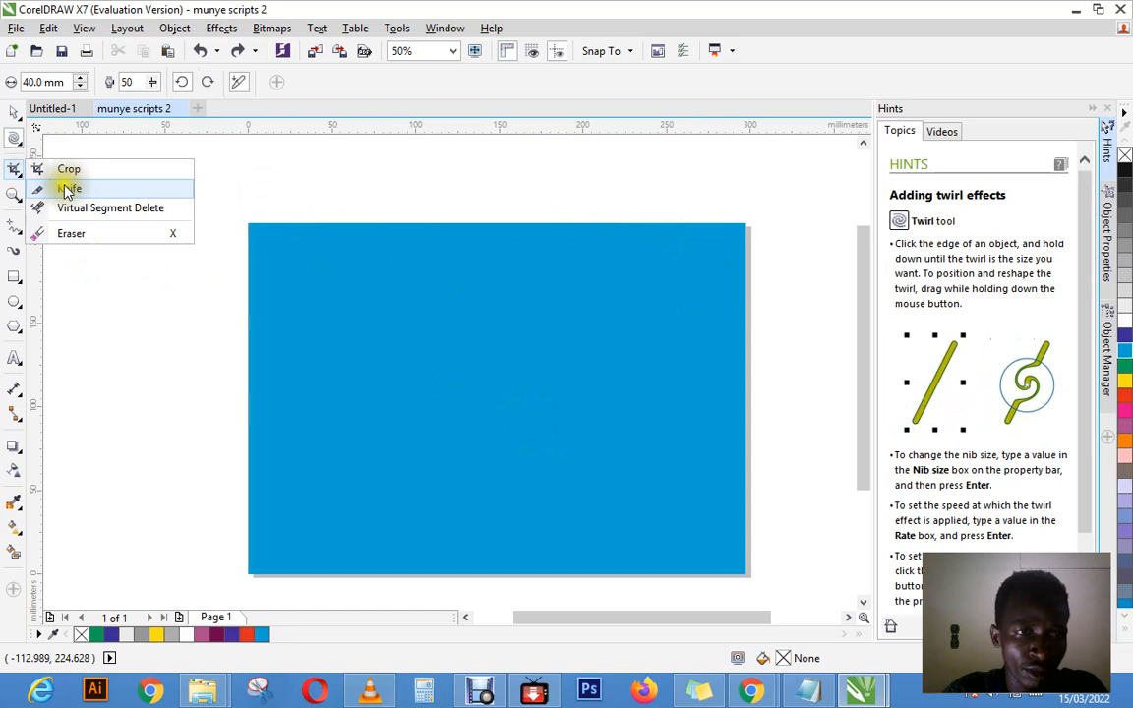
click(14, 139)
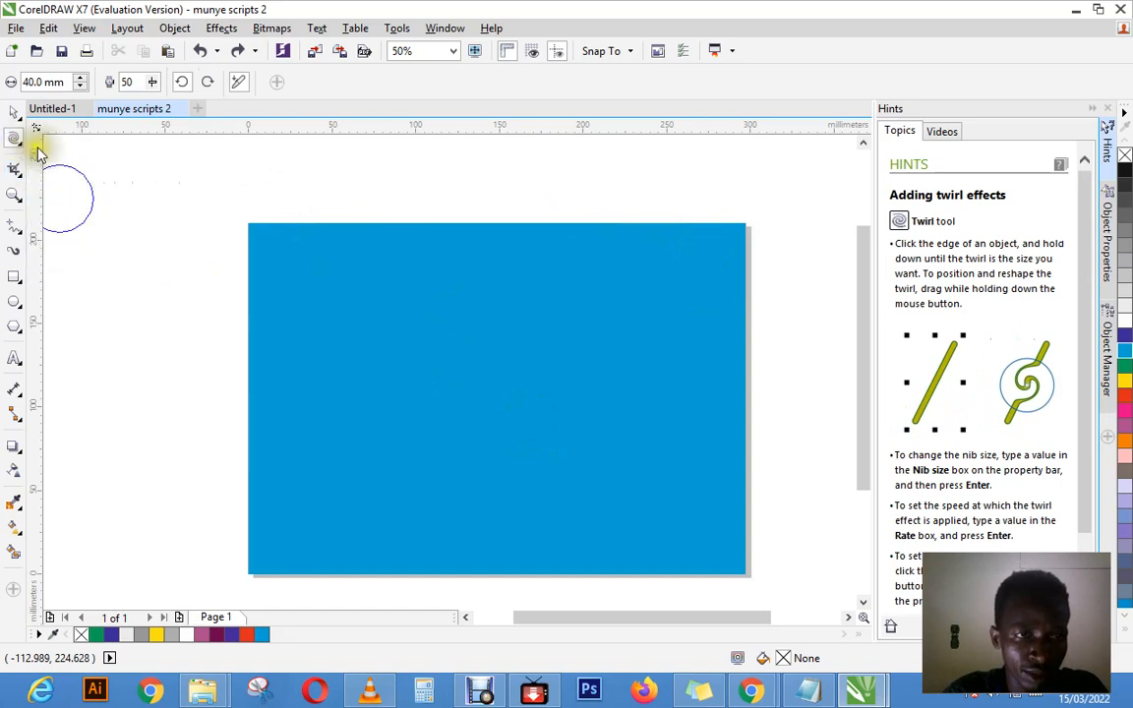
click(19, 139)
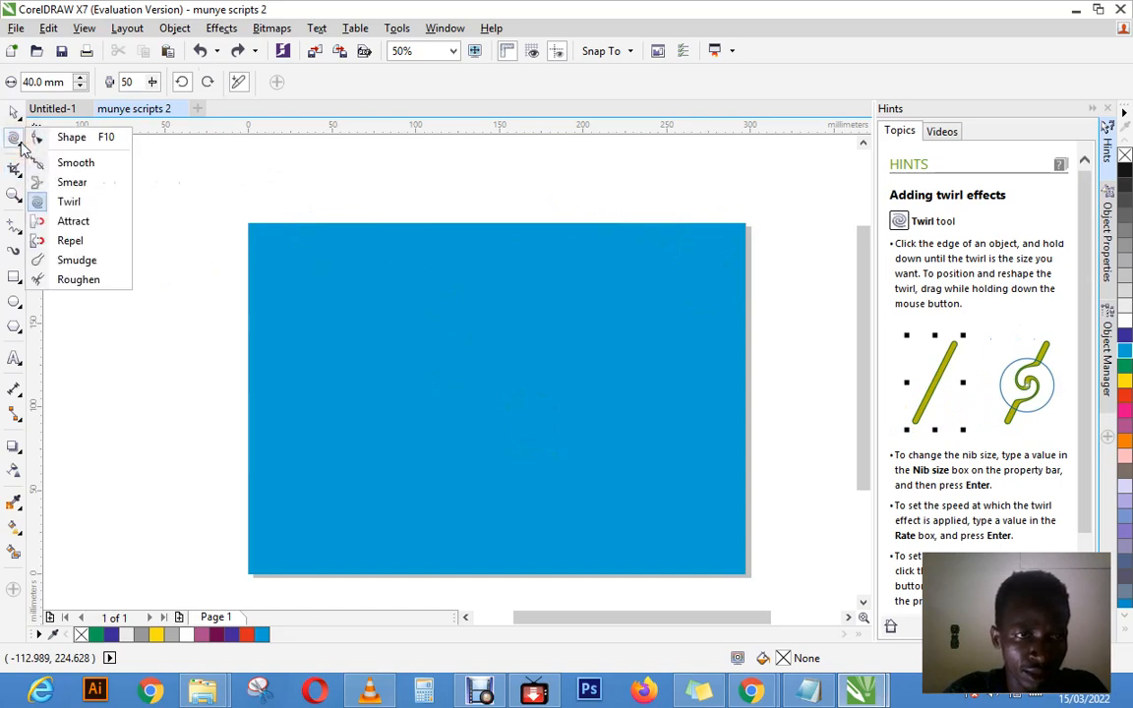
click(76, 164)
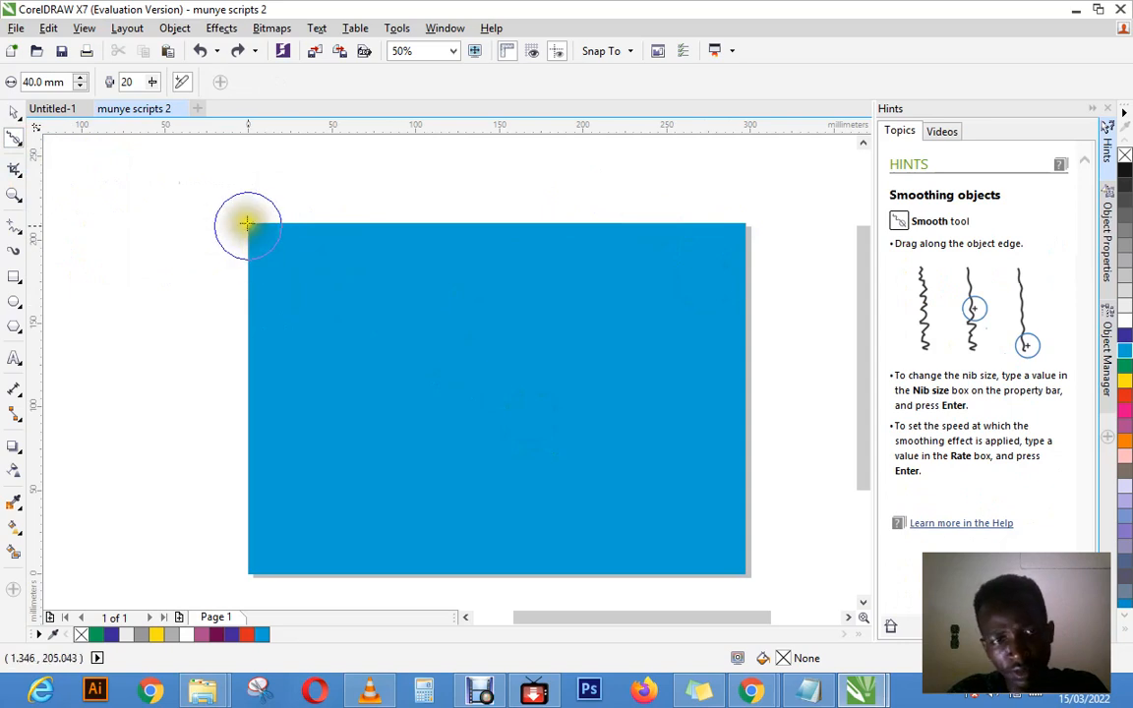
mouse_move(295, 258)
mouse_down()
mouse_move(245, 237)
mouse_move(231, 212)
mouse_up()
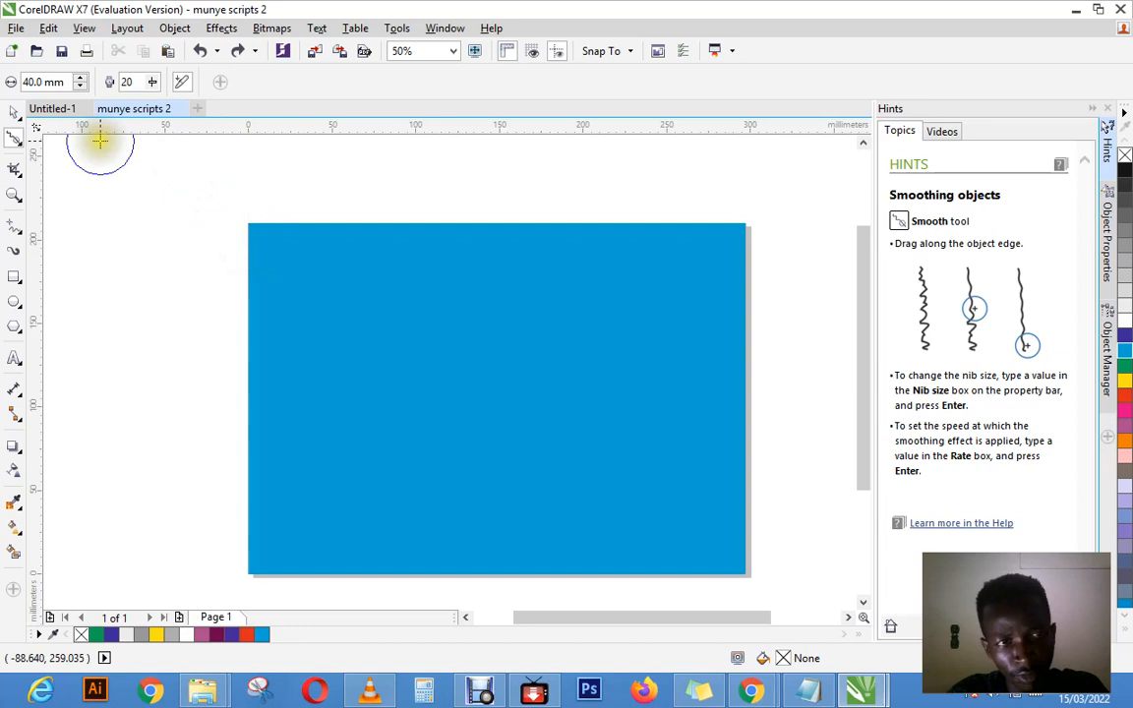
Step: Move the cyan rectangle down and to the left, centring it at about X 0.3 mm, Y 79.1 mm
click(14, 111)
click(282, 332)
drag(283, 331, 283, 331)
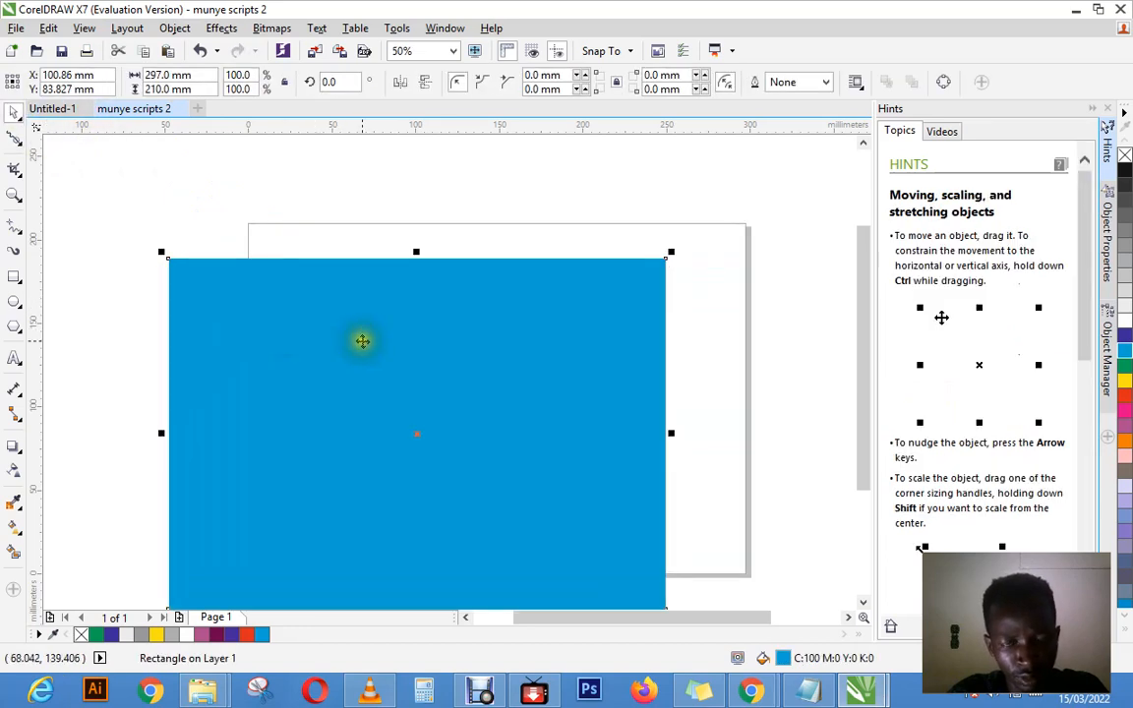
drag(381, 336, 212, 344)
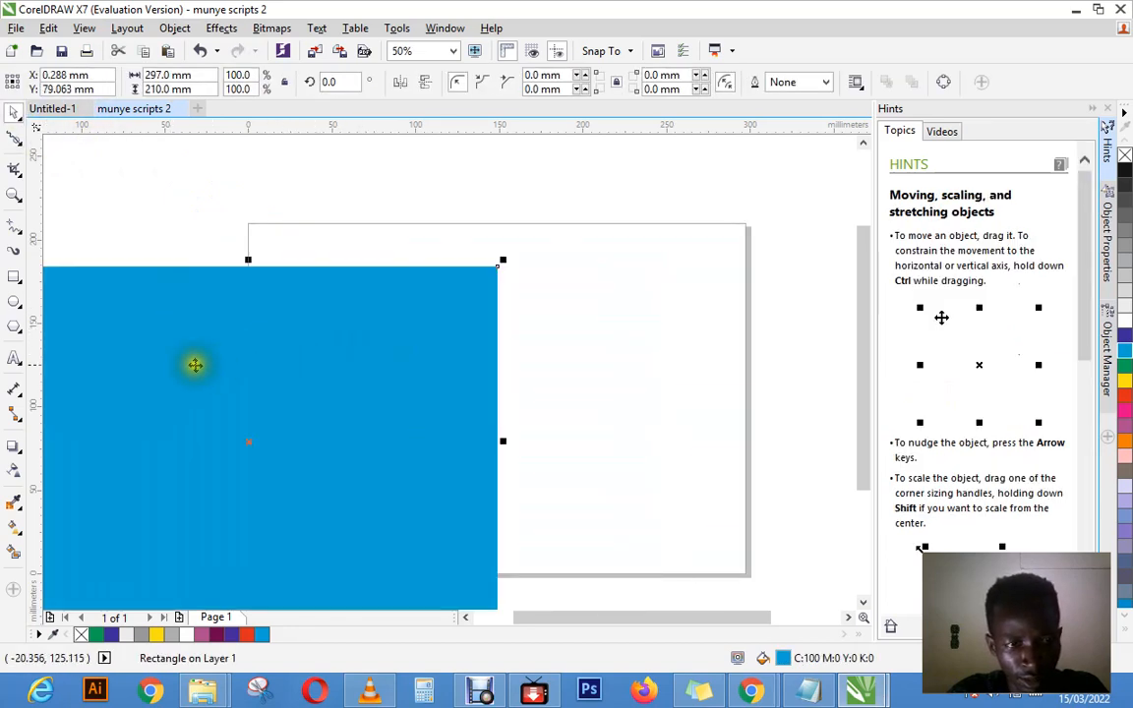
Step: Draw a Bézier line beside the cyan rectangle, with four straight segments from near the page's upper edge leading into a curved hook
click(20, 236)
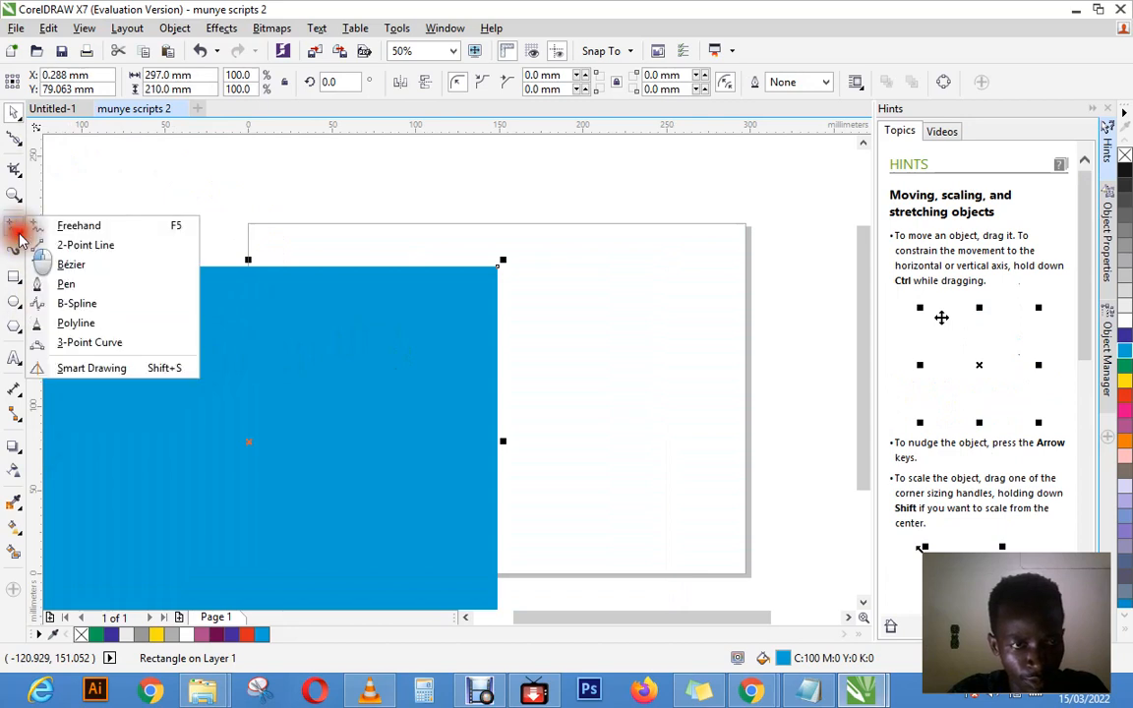
click(71, 264)
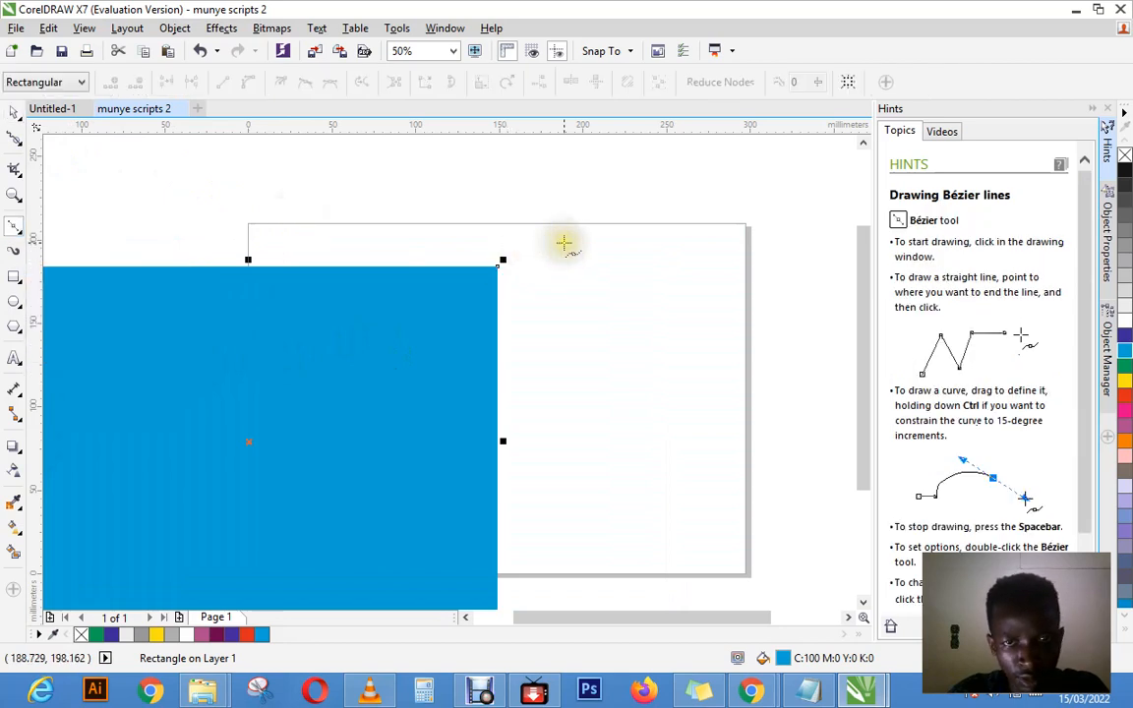
click(562, 241)
click(691, 342)
click(605, 354)
click(577, 425)
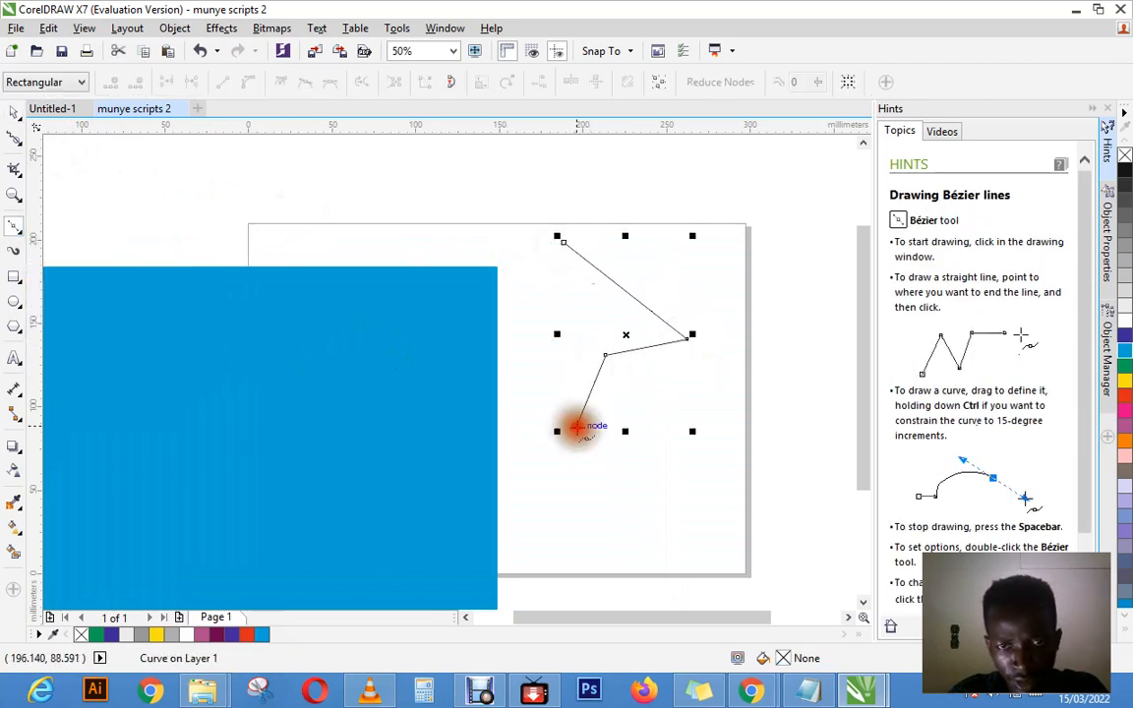
click(661, 459)
drag(653, 399, 706, 389)
click(725, 427)
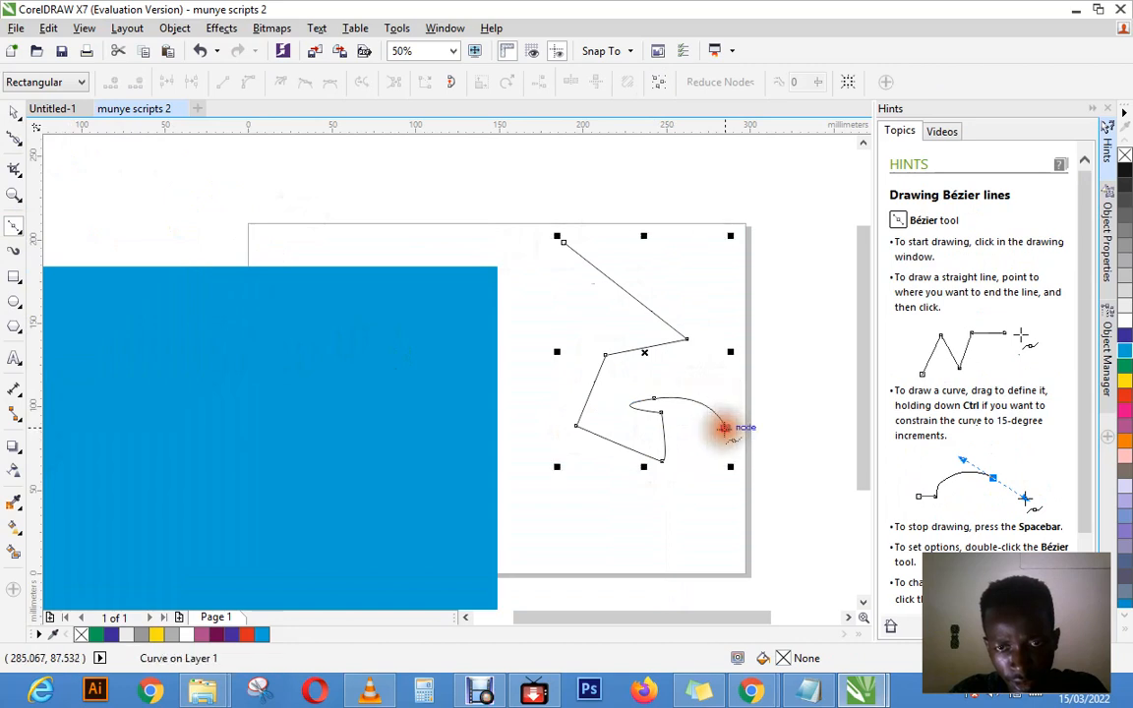
Step: Continue the Bézier line around the lower part of the page and back up beside the rectangle, closing it at its starting node
click(708, 474)
click(616, 550)
click(576, 502)
click(547, 415)
click(537, 329)
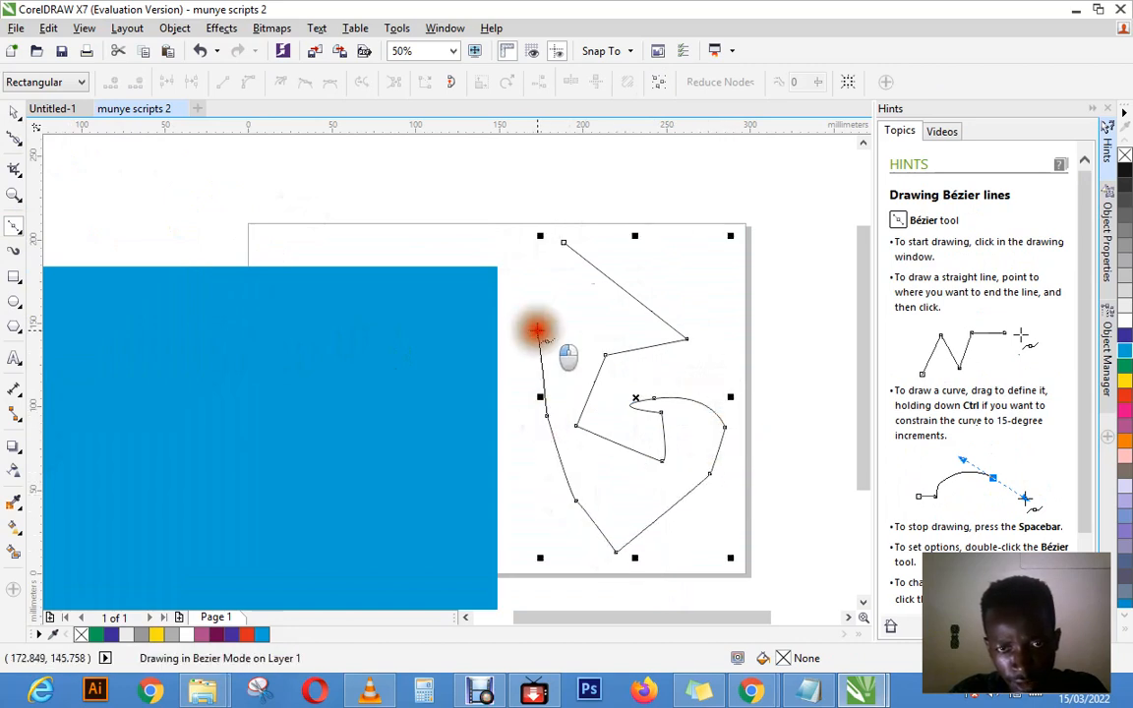
click(545, 282)
click(563, 243)
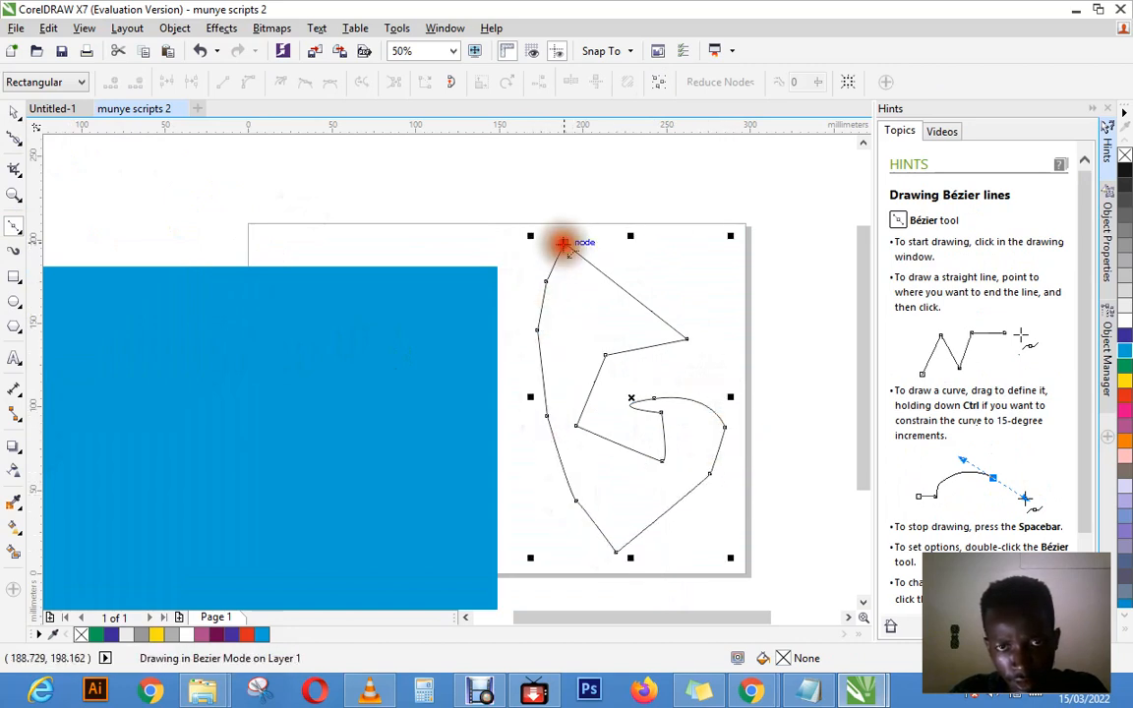
Step: Smooth the outline of the closed Bézier curve with the Smooth tool at a 40 mm nib size and rate 20
click(16, 141)
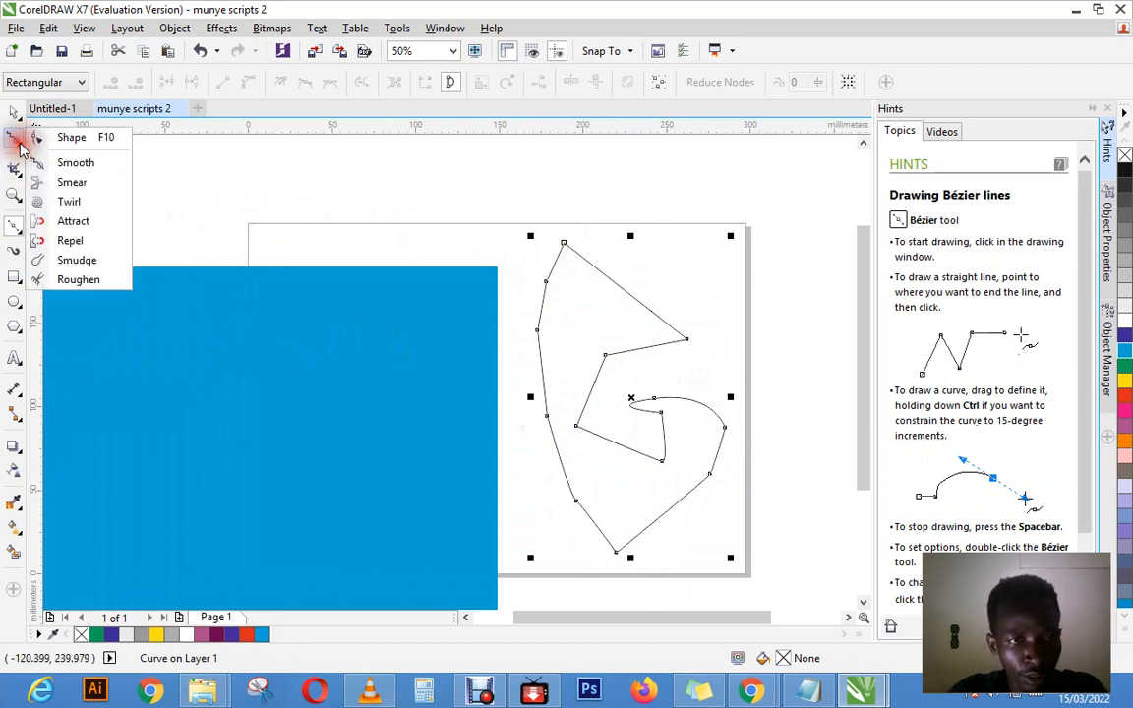
click(76, 163)
mouse_move(531, 251)
mouse_down()
mouse_move(551, 395)
mouse_move(533, 333)
mouse_move(553, 438)
mouse_move(578, 418)
mouse_move(582, 444)
mouse_move(578, 421)
mouse_move(652, 402)
mouse_move(666, 378)
mouse_move(722, 422)
mouse_move(710, 409)
mouse_move(748, 490)
mouse_move(699, 463)
mouse_move(716, 489)
mouse_move(705, 474)
mouse_move(639, 565)
mouse_move(615, 573)
mouse_move(675, 504)
mouse_move(663, 548)
mouse_move(598, 539)
mouse_move(631, 565)
mouse_move(601, 511)
mouse_up()
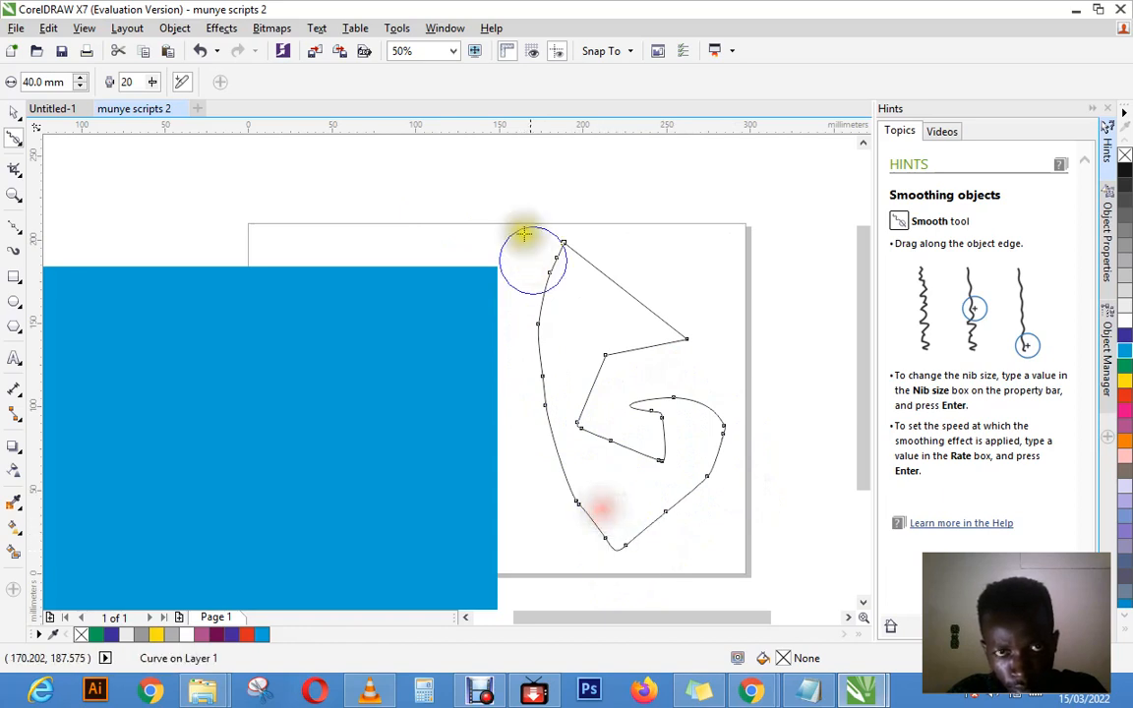
Step: Smooth the corners of the curve's upper inner notch at 100% zoom, using the Smooth tool with a 40 mm nib and rate 20
click(454, 51)
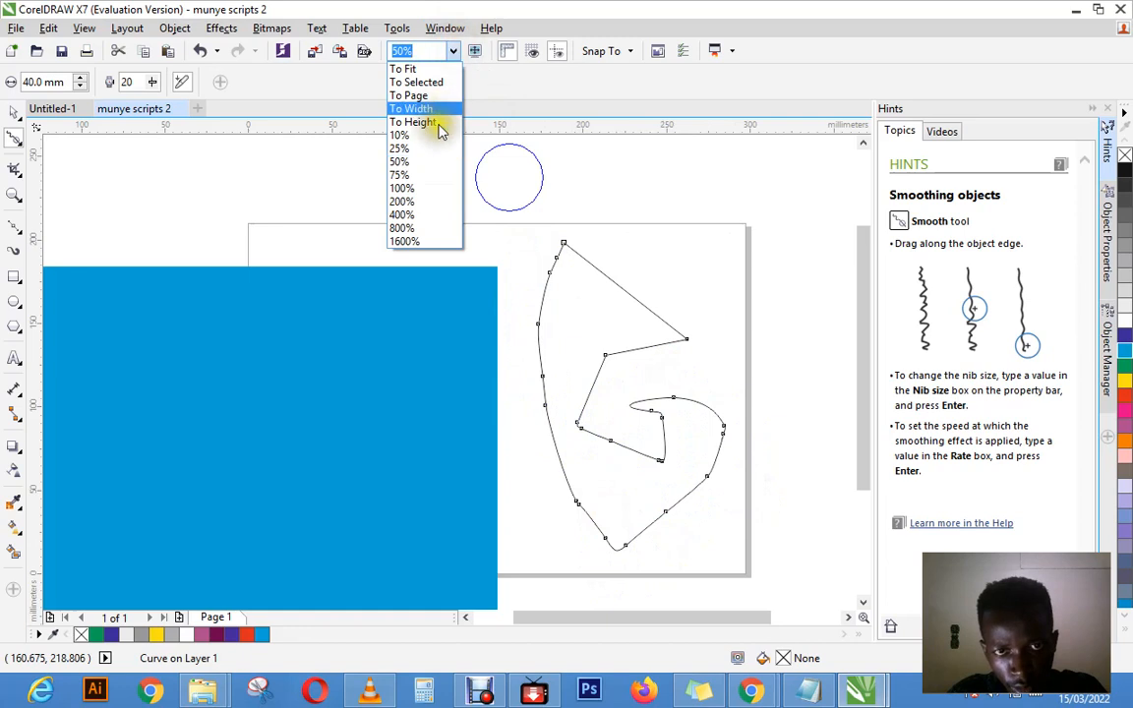
click(429, 241)
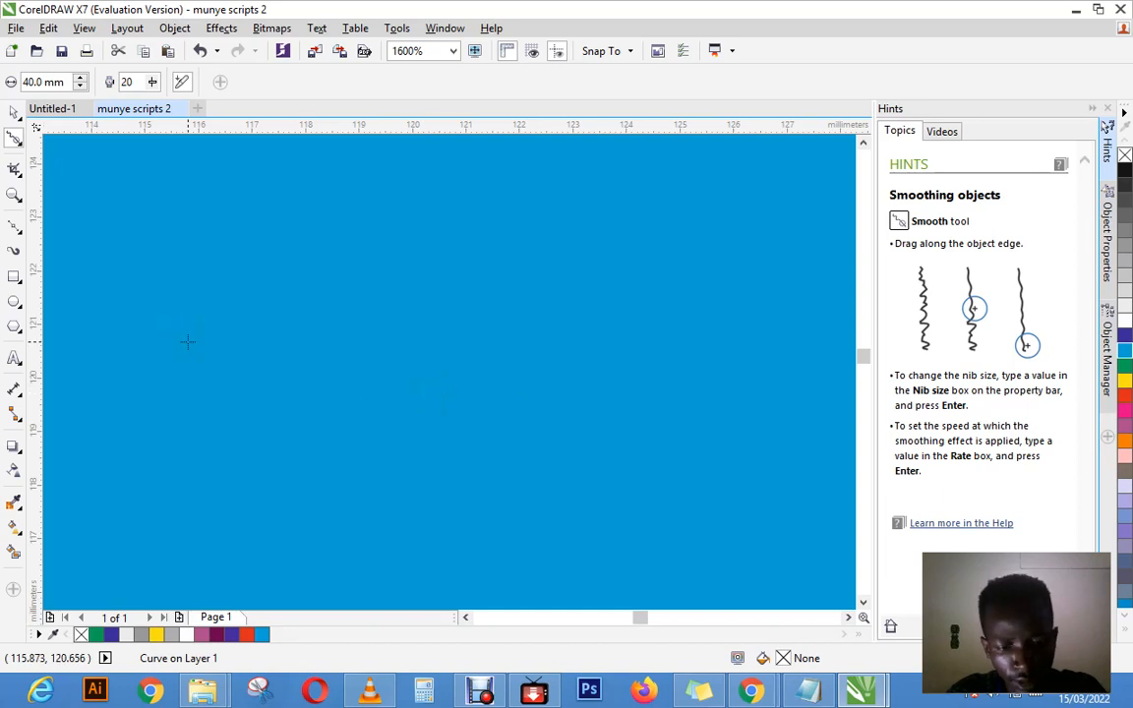
key(z)
right_click(408, 339)
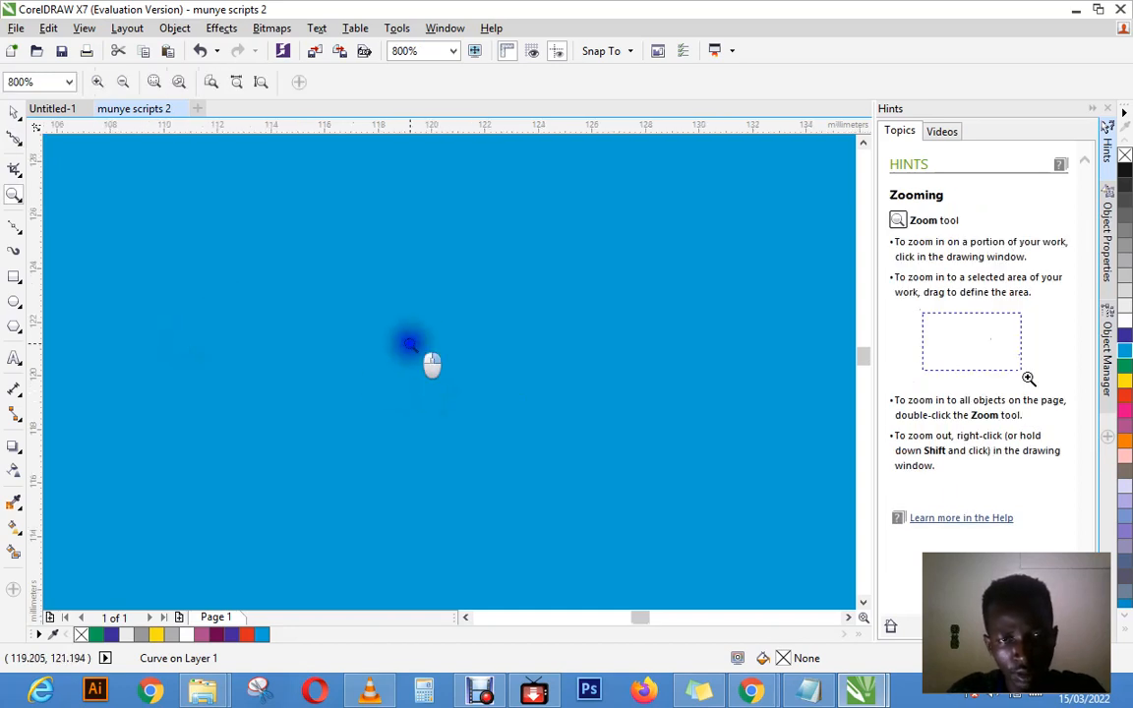
right_click(407, 341)
right_click(405, 341)
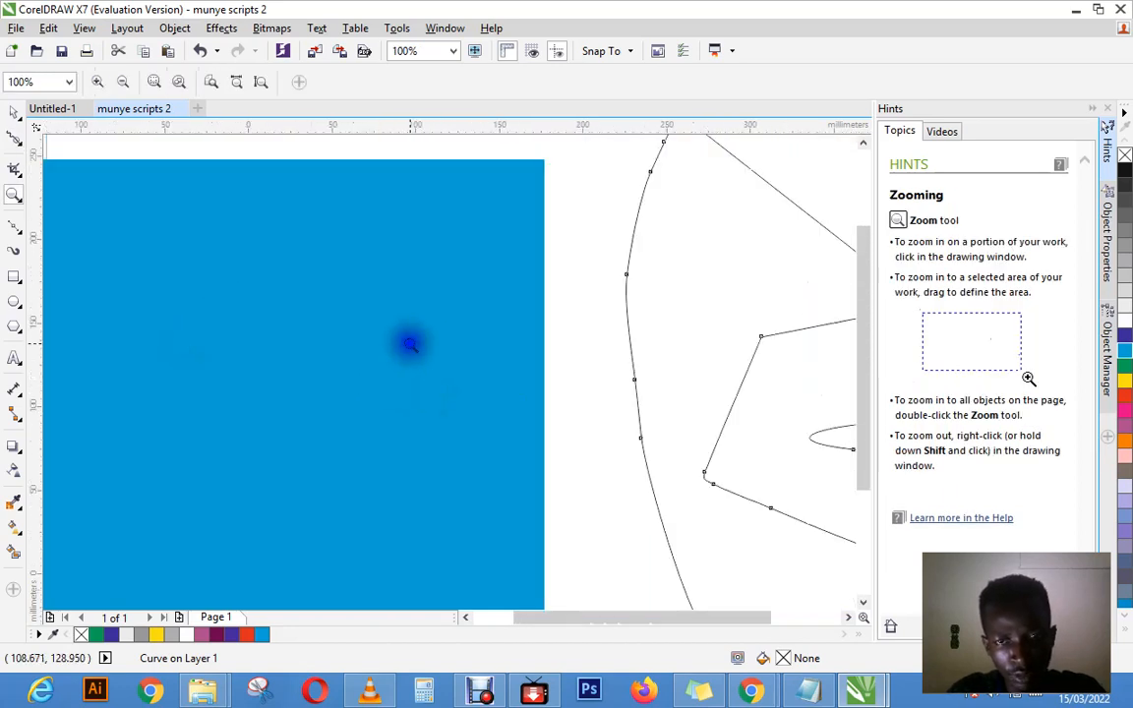
right_click(405, 342)
click(620, 409)
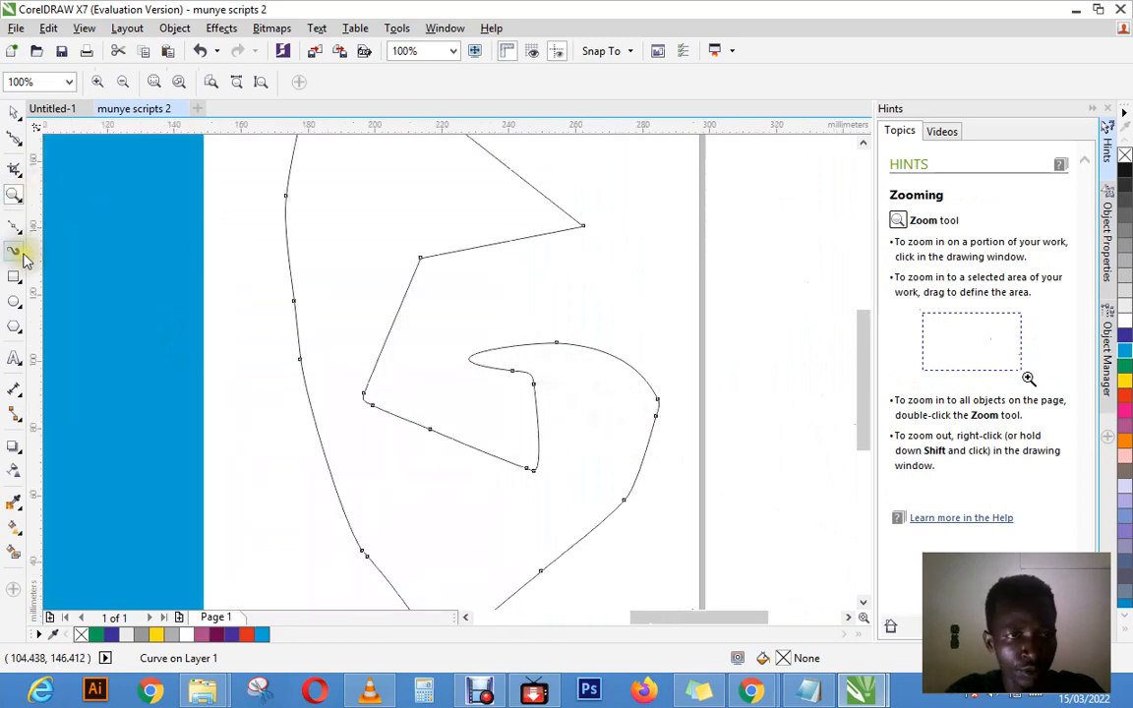
click(20, 145)
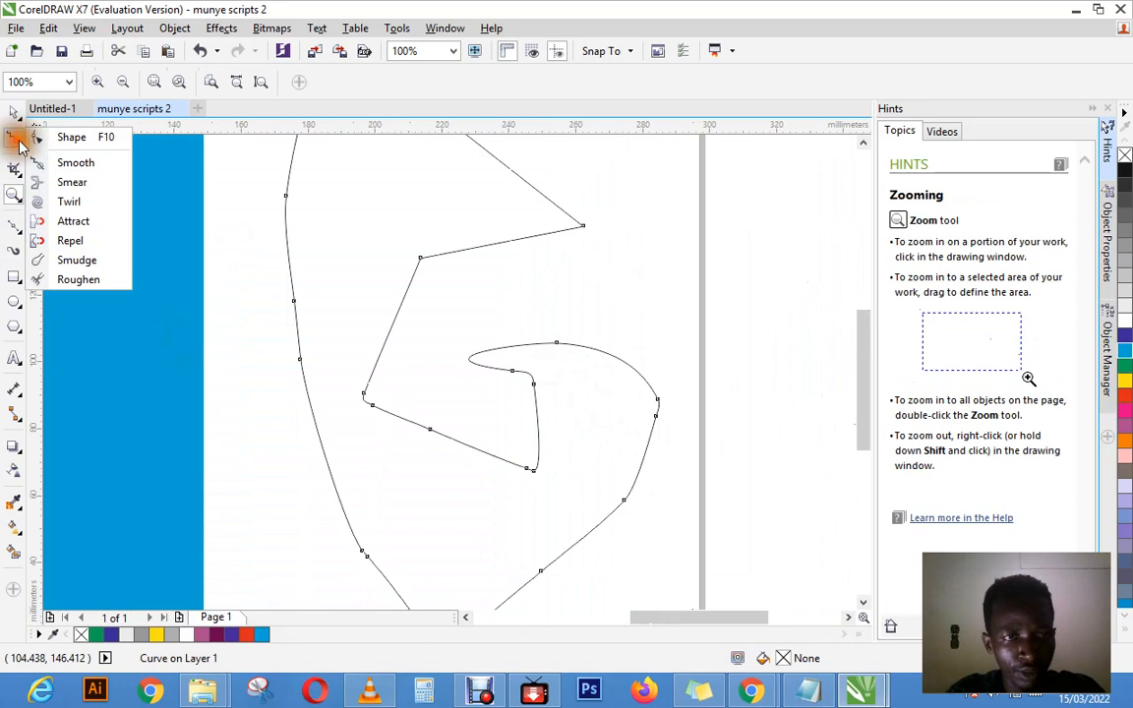
click(57, 163)
mouse_move(460, 253)
mouse_down()
mouse_move(434, 245)
mouse_move(428, 285)
mouse_move(419, 266)
mouse_move(476, 361)
mouse_up()
mouse_move(418, 266)
mouse_down()
mouse_move(405, 343)
mouse_move(489, 253)
mouse_move(557, 251)
mouse_up()
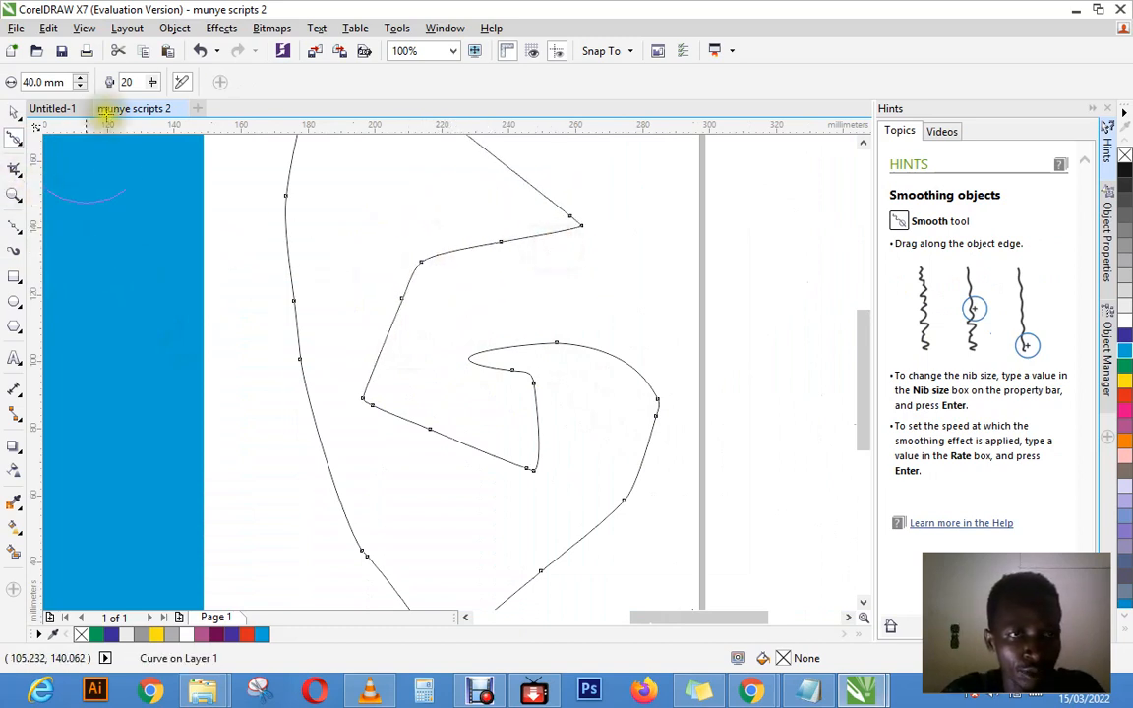
Step: Round the curve's upper-right tip and notch further with the Smooth tool, first at rate 51 and again at rate 100
drag(155, 85, 185, 106)
mouse_move(473, 227)
mouse_down()
mouse_move(553, 234)
mouse_move(587, 216)
mouse_move(521, 222)
mouse_move(437, 194)
mouse_up()
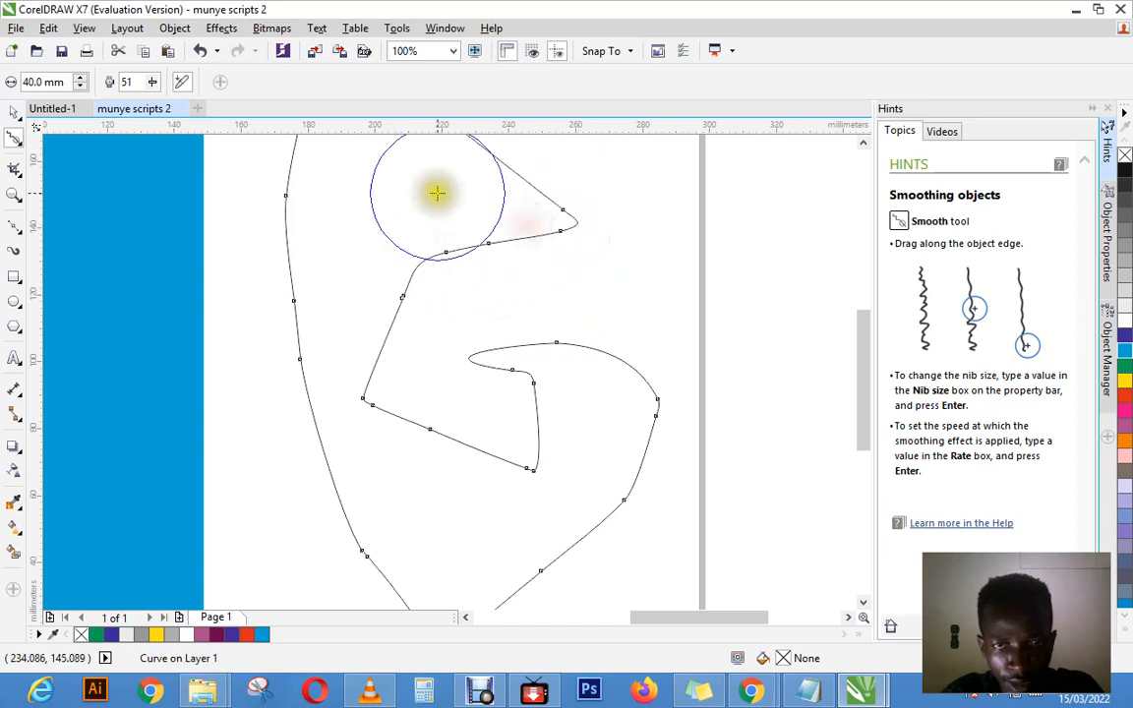
click(155, 84)
drag(152, 102, 195, 106)
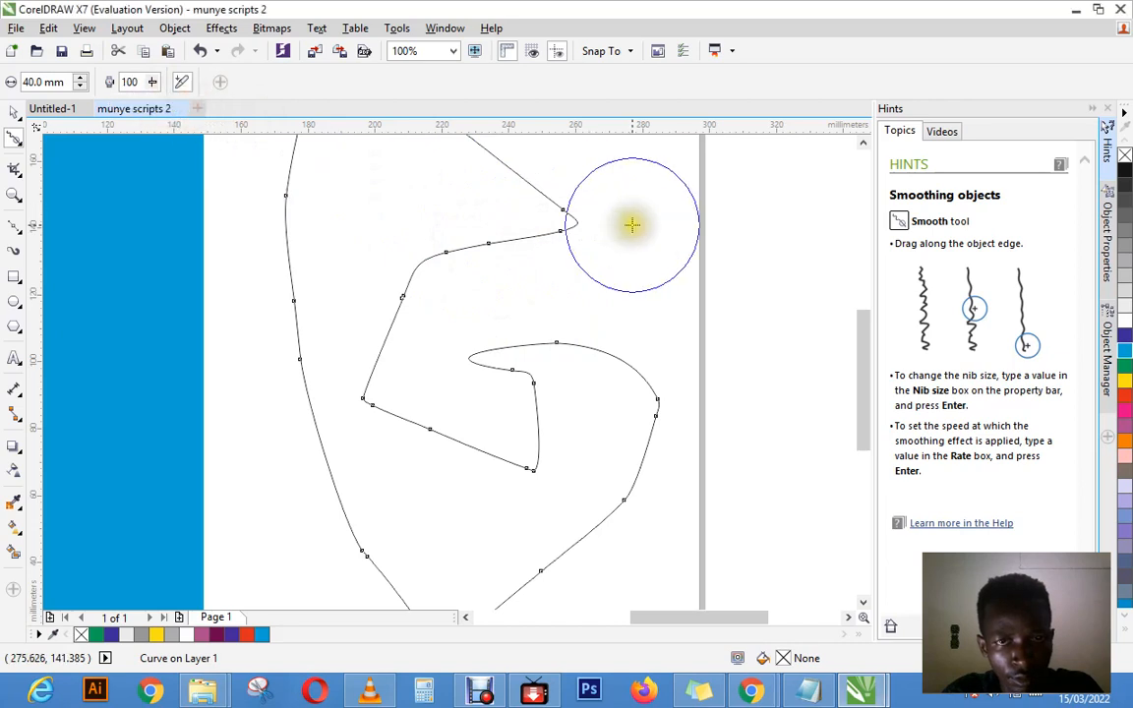
drag(632, 222, 517, 228)
mouse_move(587, 215)
mouse_down()
mouse_move(485, 212)
mouse_move(563, 226)
mouse_move(473, 220)
mouse_up()
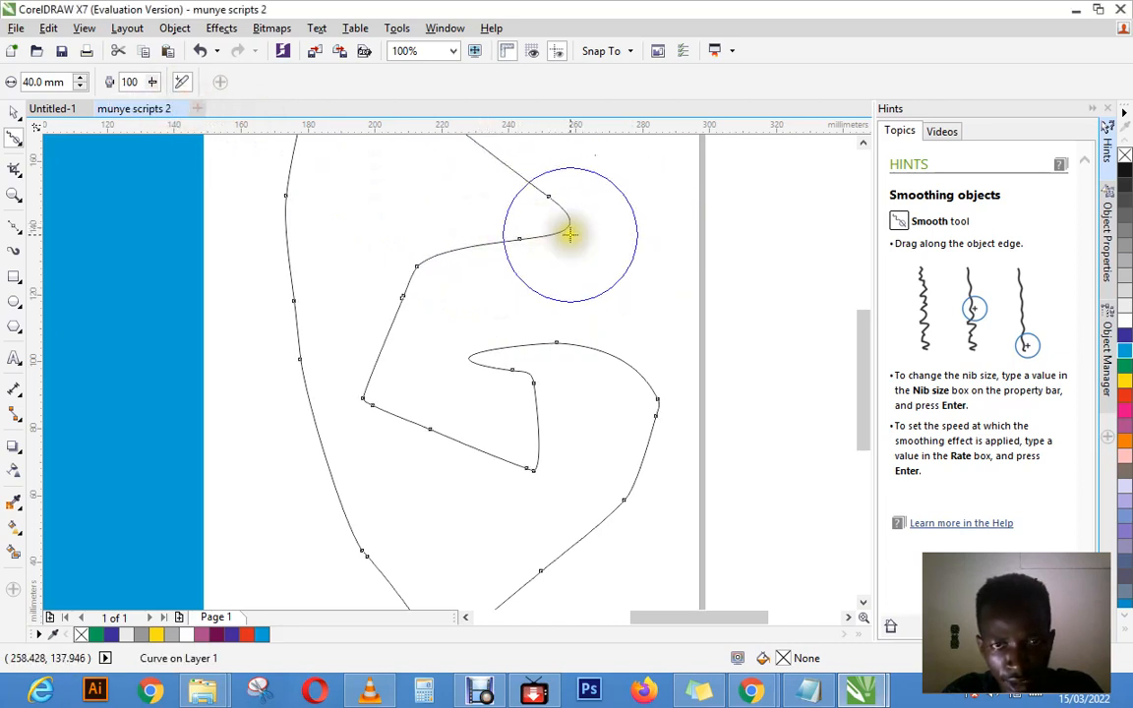
mouse_move(567, 230)
mouse_down()
mouse_move(495, 227)
mouse_move(505, 230)
mouse_up()
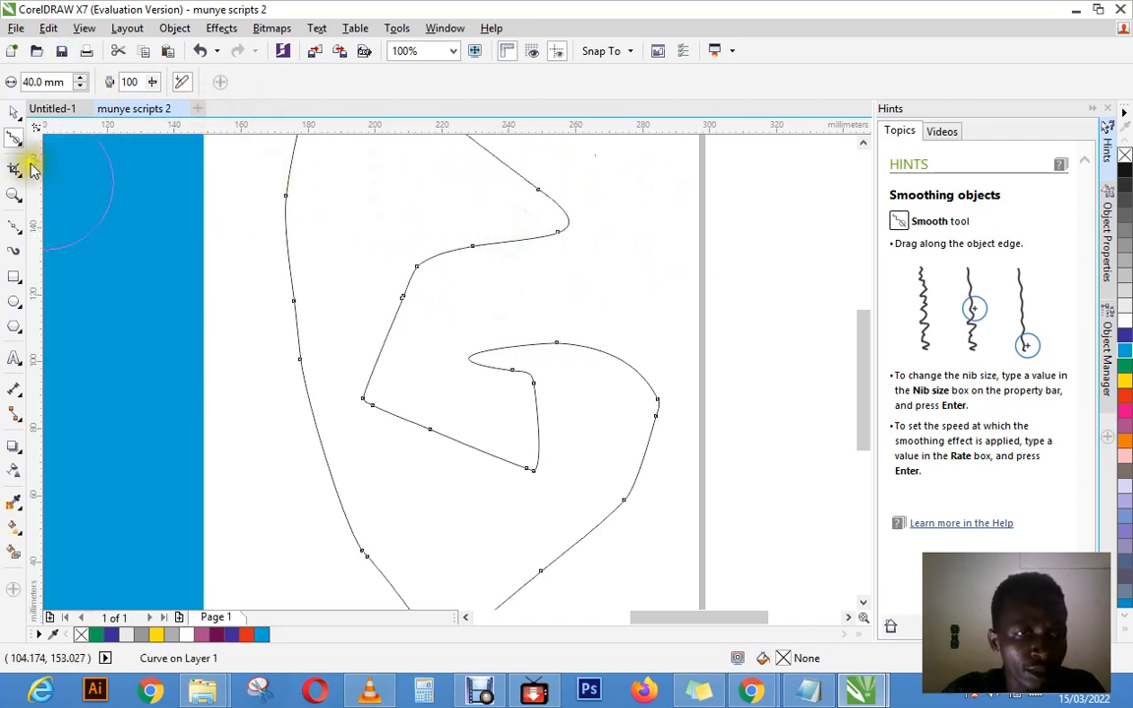
Step: Smear the curve's upper-right tip outward and bulge its inner notch edge with the Smear tool at a 40 mm nib size
click(19, 144)
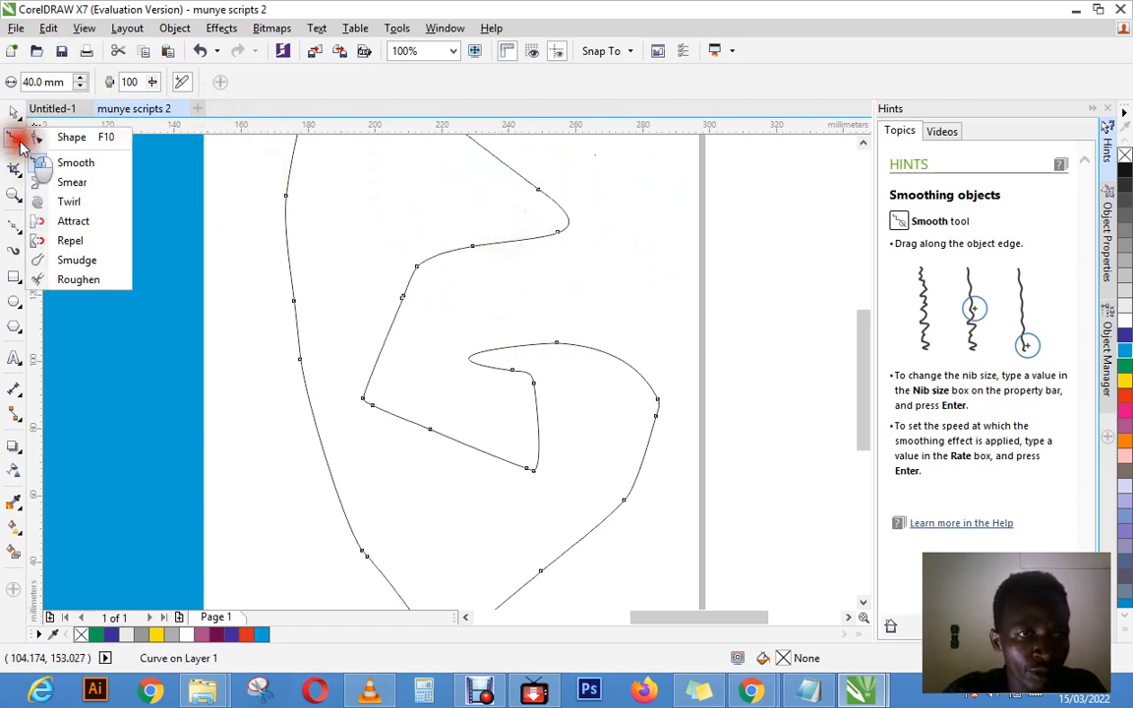
click(73, 183)
mouse_move(559, 217)
mouse_down()
mouse_move(544, 222)
mouse_move(522, 271)
mouse_move(601, 215)
mouse_move(533, 192)
mouse_move(556, 183)
mouse_up()
drag(490, 151, 520, 146)
drag(384, 248, 441, 317)
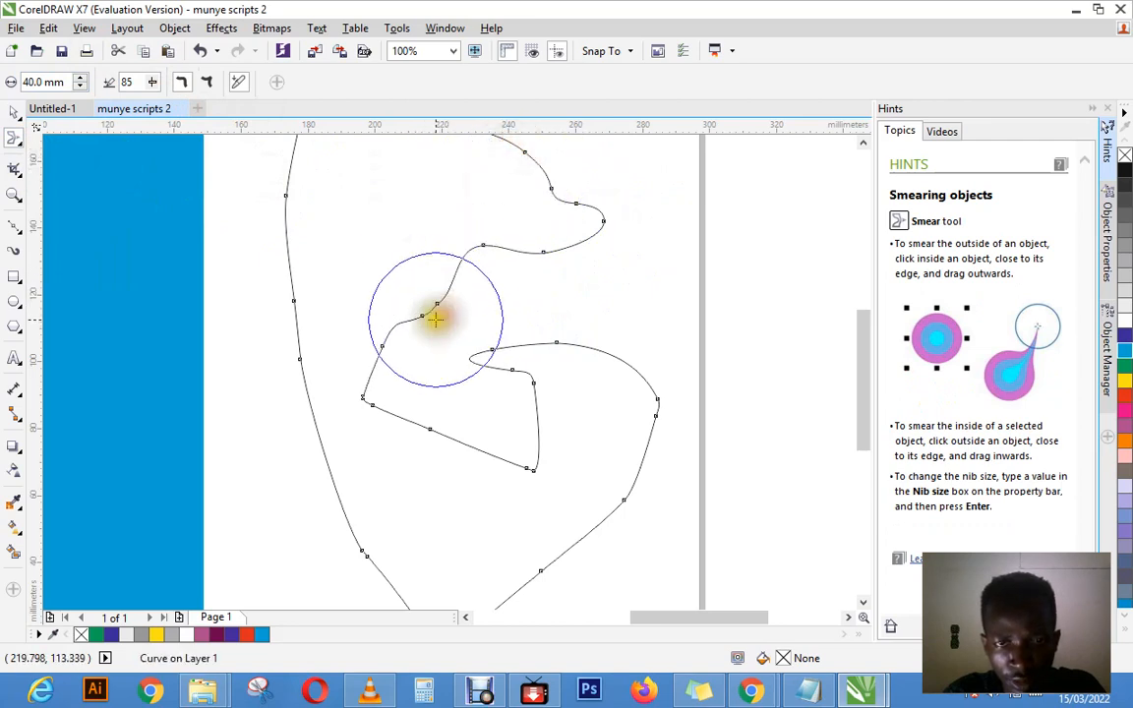
mouse_move(346, 311)
mouse_down()
mouse_move(380, 343)
mouse_move(351, 318)
mouse_up()
drag(397, 275, 473, 303)
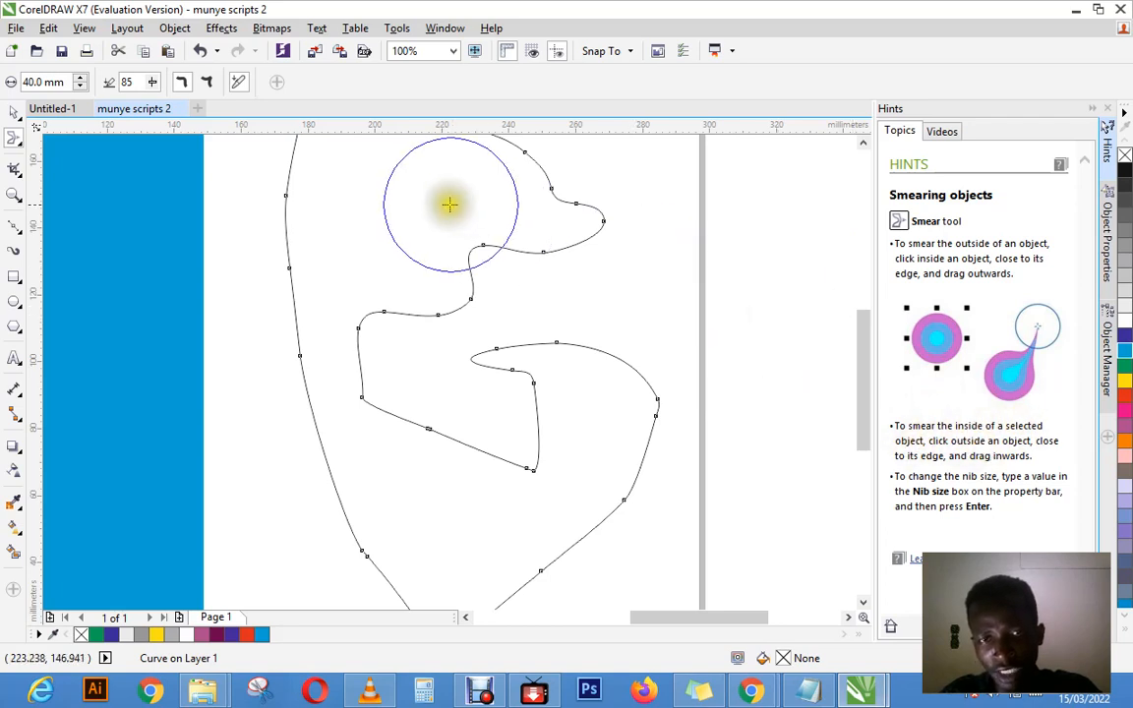
Step: Smear the curve's upper-right tip inward and pull it back outward into a rounded bulge
drag(647, 227, 533, 212)
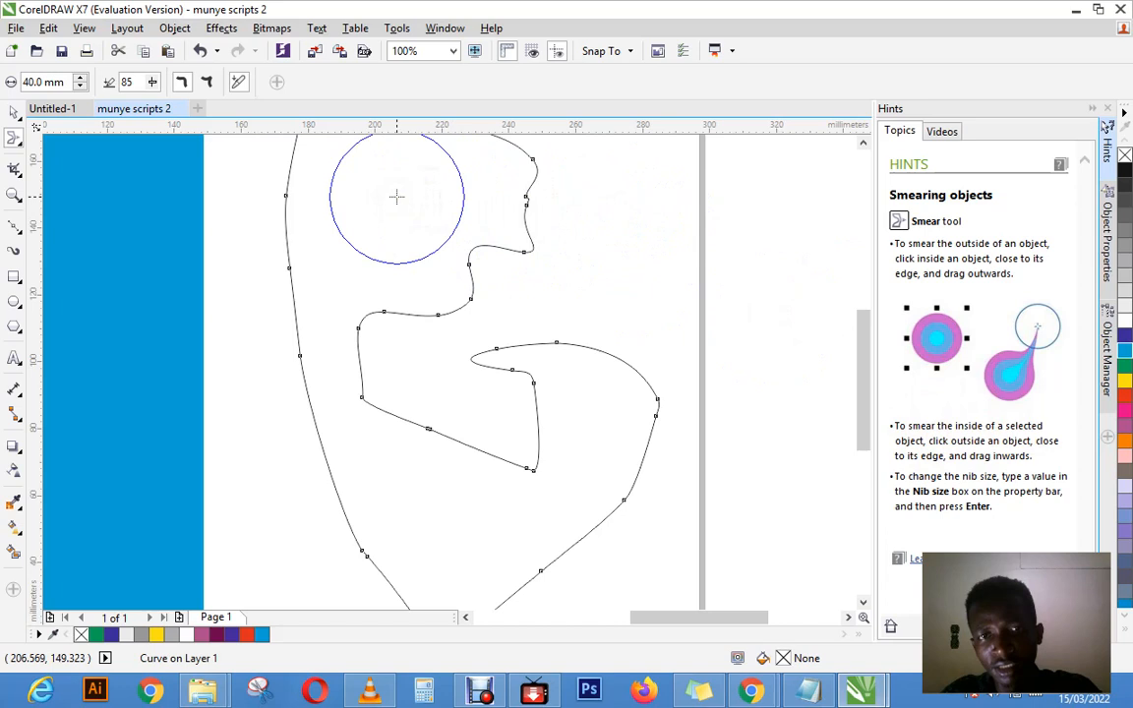
click(396, 196)
drag(396, 197, 617, 189)
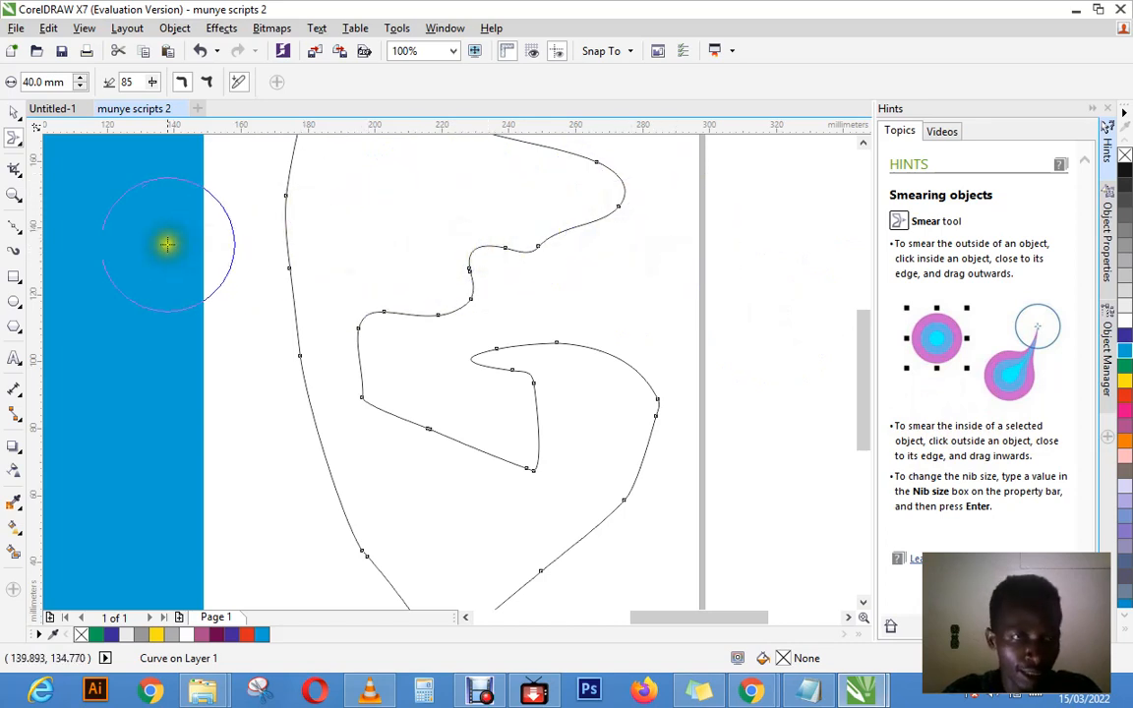
Step: Twirl the curve's inner notch and the adjoining hook with the Twirl tool at a 40 mm nib size and rate 50
click(23, 171)
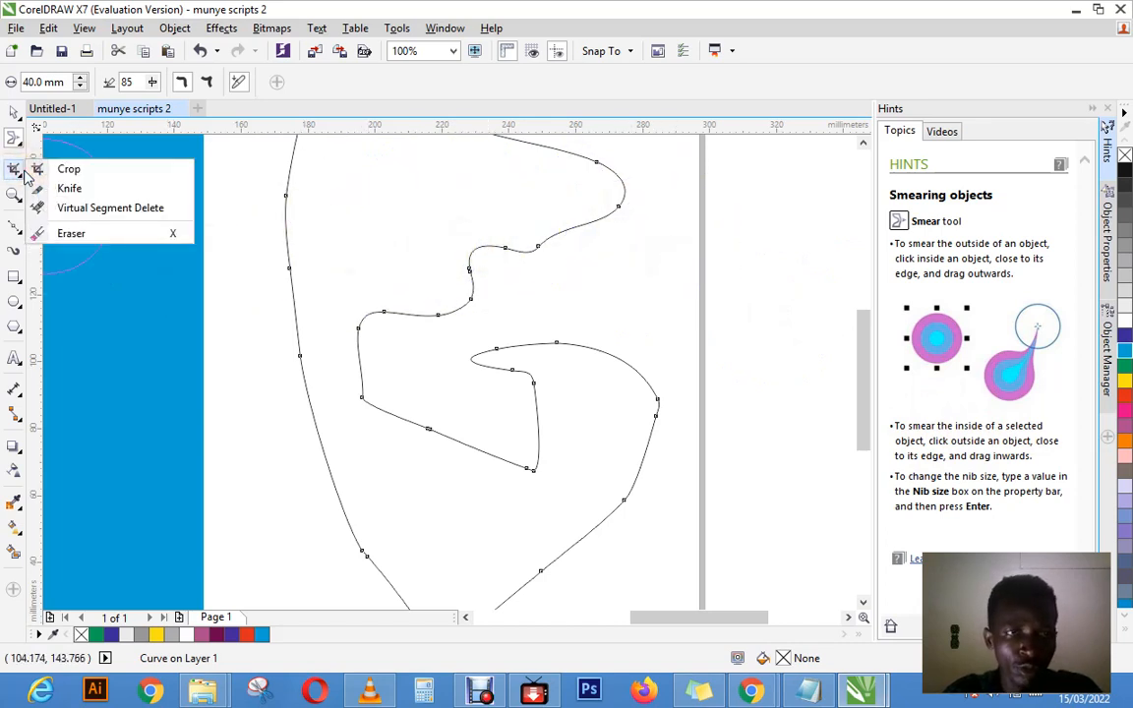
click(19, 145)
click(19, 148)
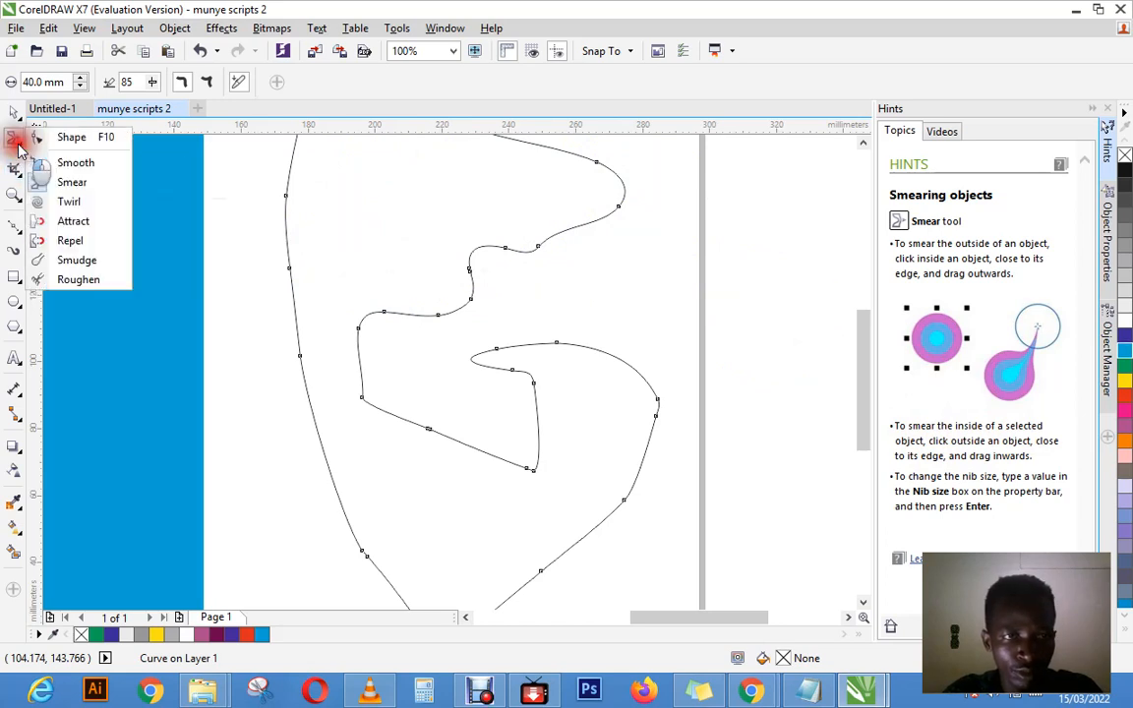
click(69, 202)
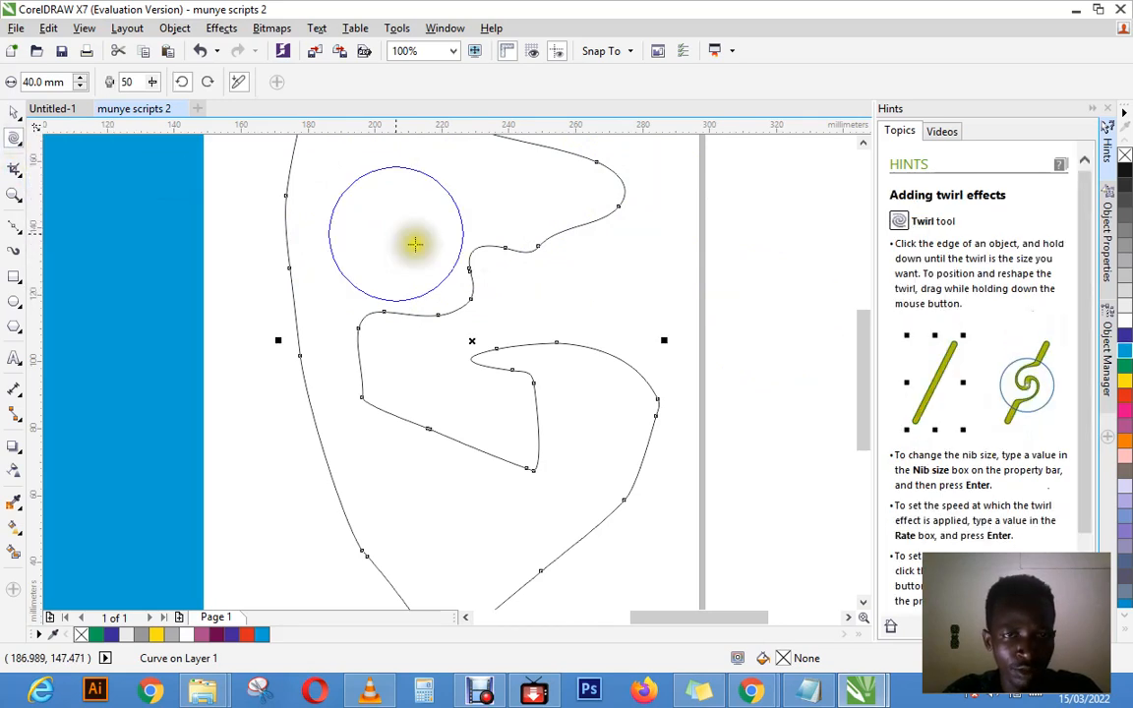
mouse_move(394, 260)
mouse_down()
mouse_move(374, 281)
mouse_move(485, 381)
mouse_move(460, 371)
mouse_move(397, 425)
mouse_move(368, 385)
mouse_move(412, 370)
mouse_move(480, 255)
mouse_move(524, 261)
mouse_up()
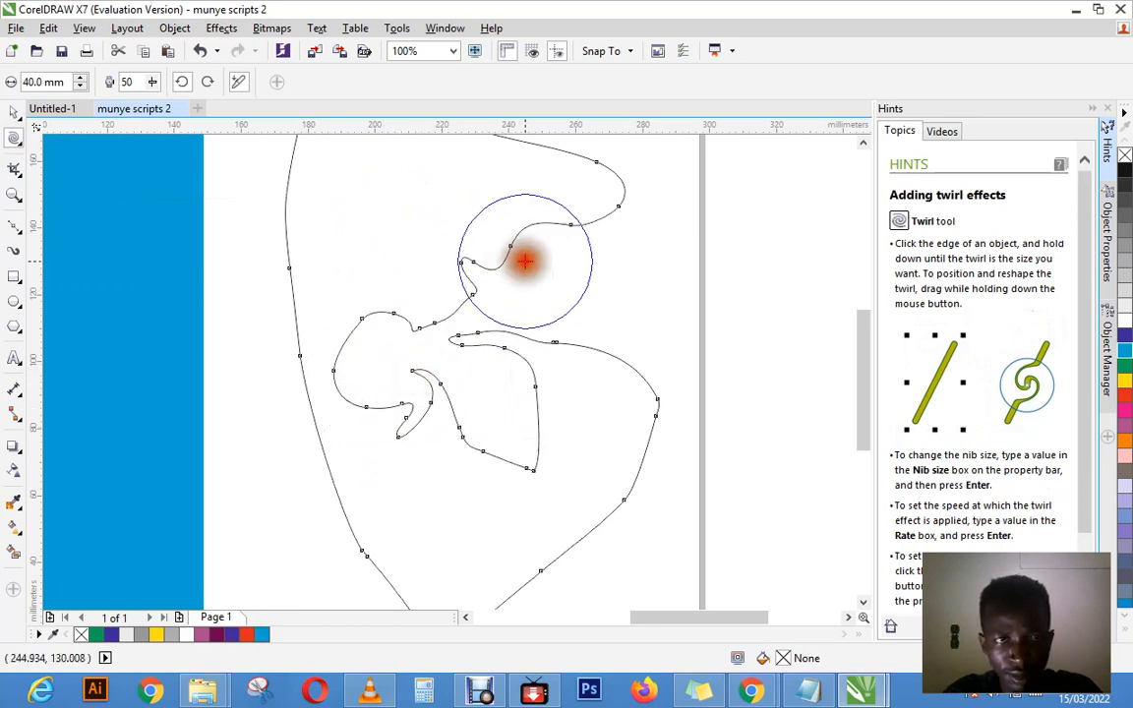
Step: Set the Twirl nib size to 6 mm after trying 12 mm, and twirl along the wavy edge below the curve's upper-right bulge
click(78, 87)
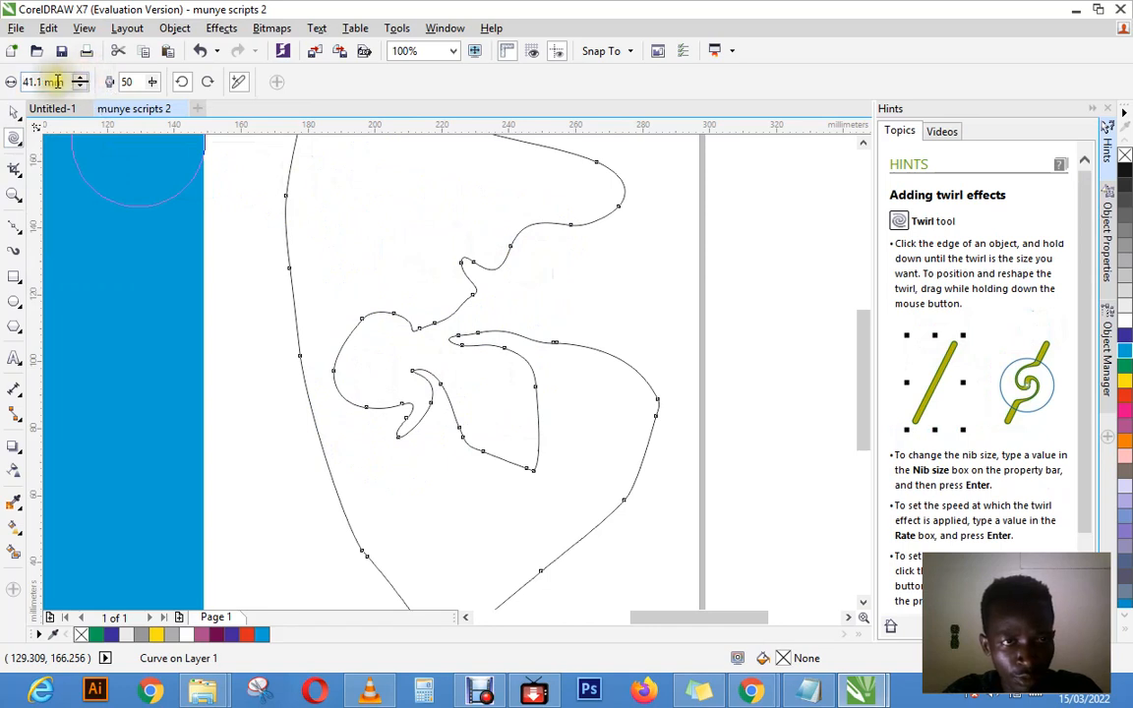
drag(68, 82, 8, 77)
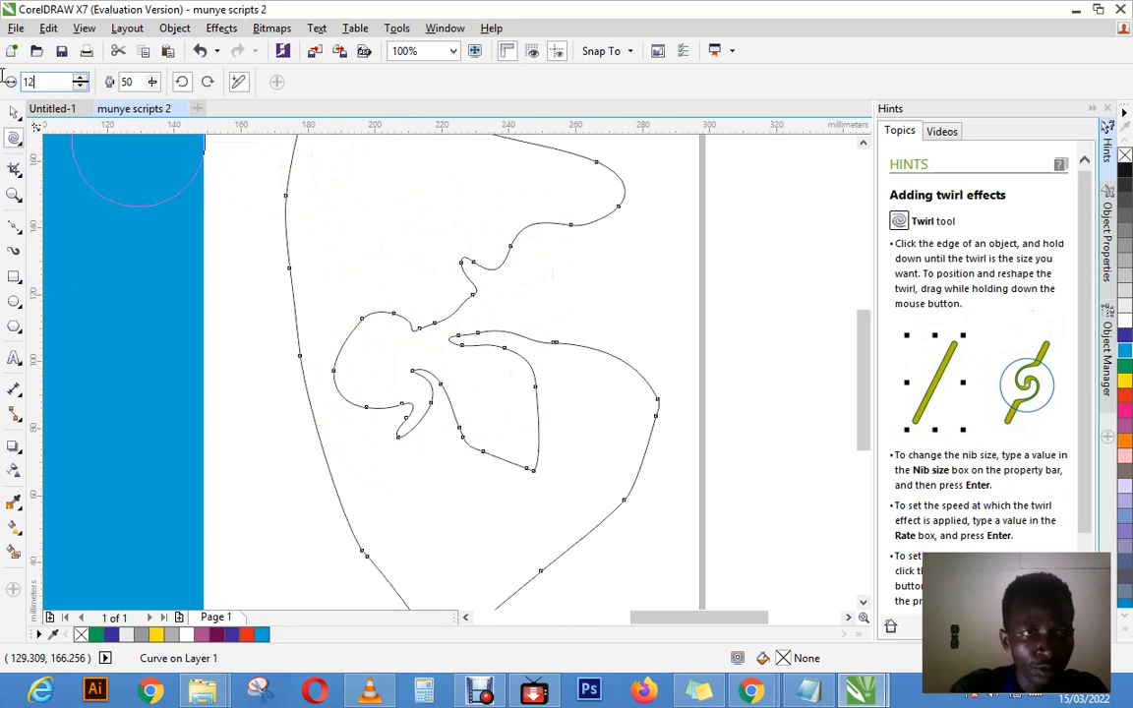
click(391, 253)
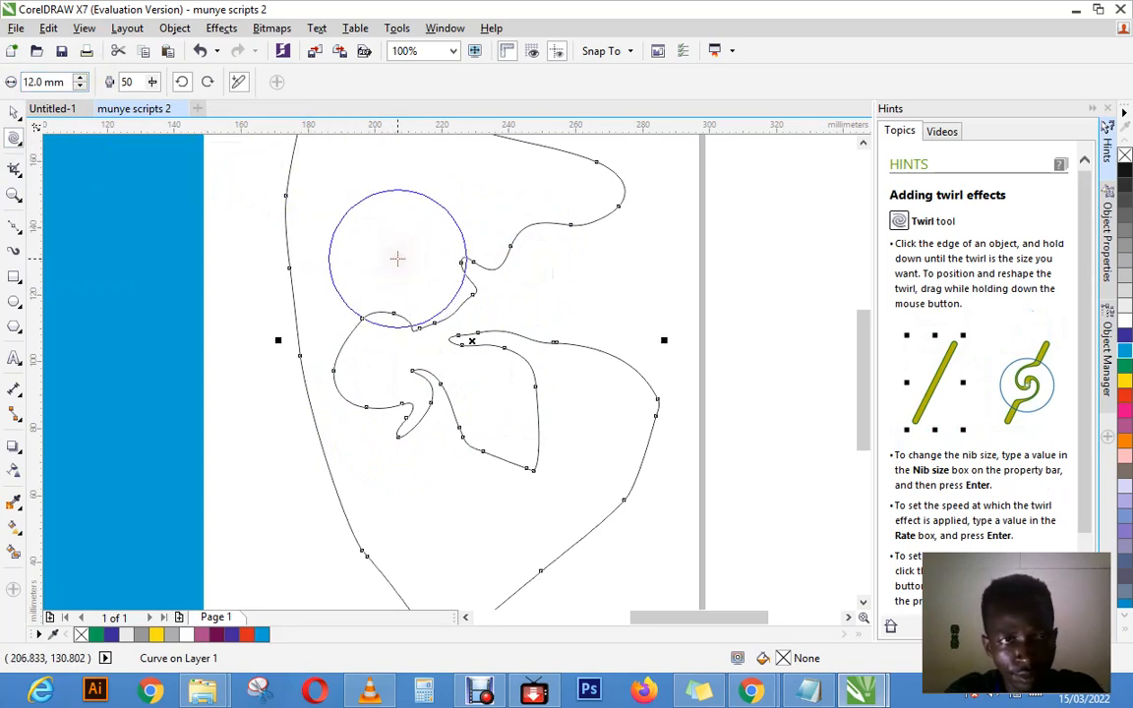
drag(42, 82, 8, 81)
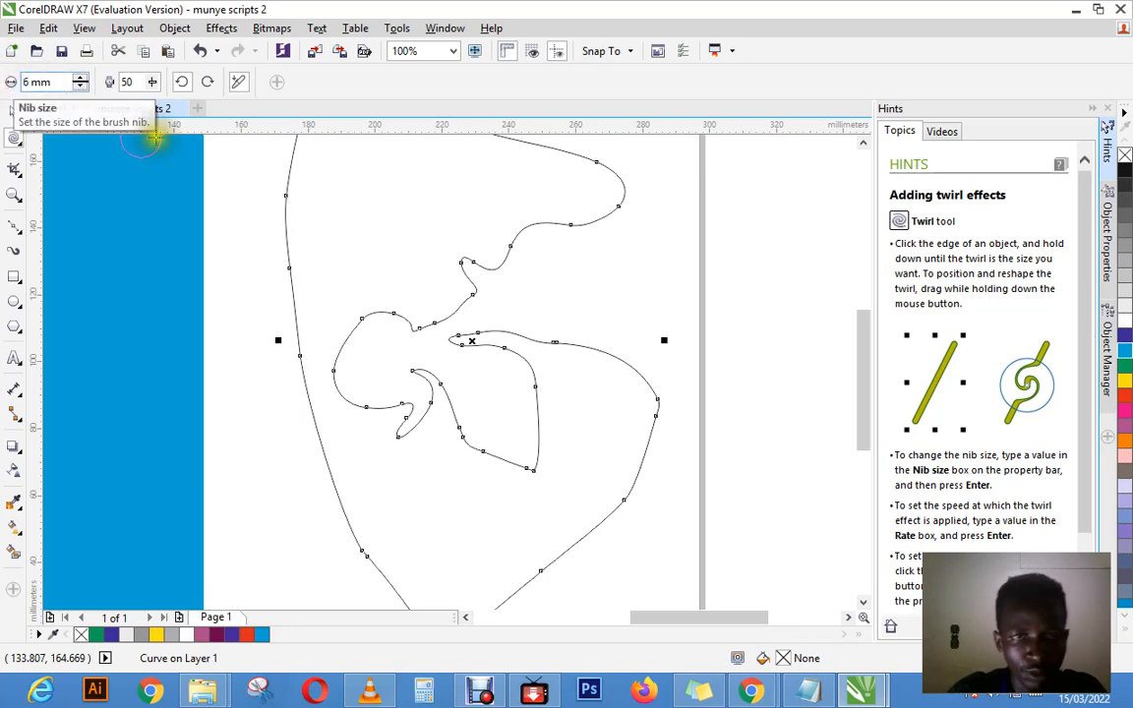
text(6)
mouse_move(361, 229)
mouse_down()
mouse_move(411, 234)
mouse_move(464, 262)
mouse_move(533, 255)
mouse_move(532, 239)
mouse_move(589, 220)
mouse_move(636, 230)
mouse_up()
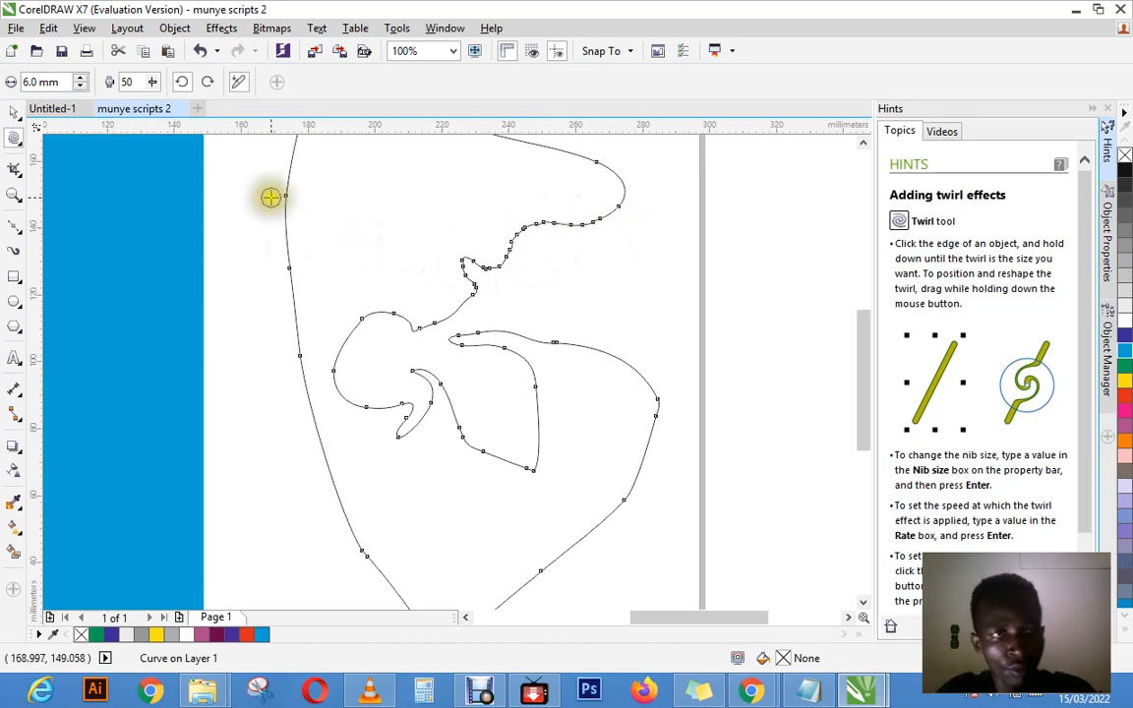
Step: Set the Twirl nib size to 10 mm and twirl along the curve's outer left edge, the rounded lobe and the inner hook
click(80, 78)
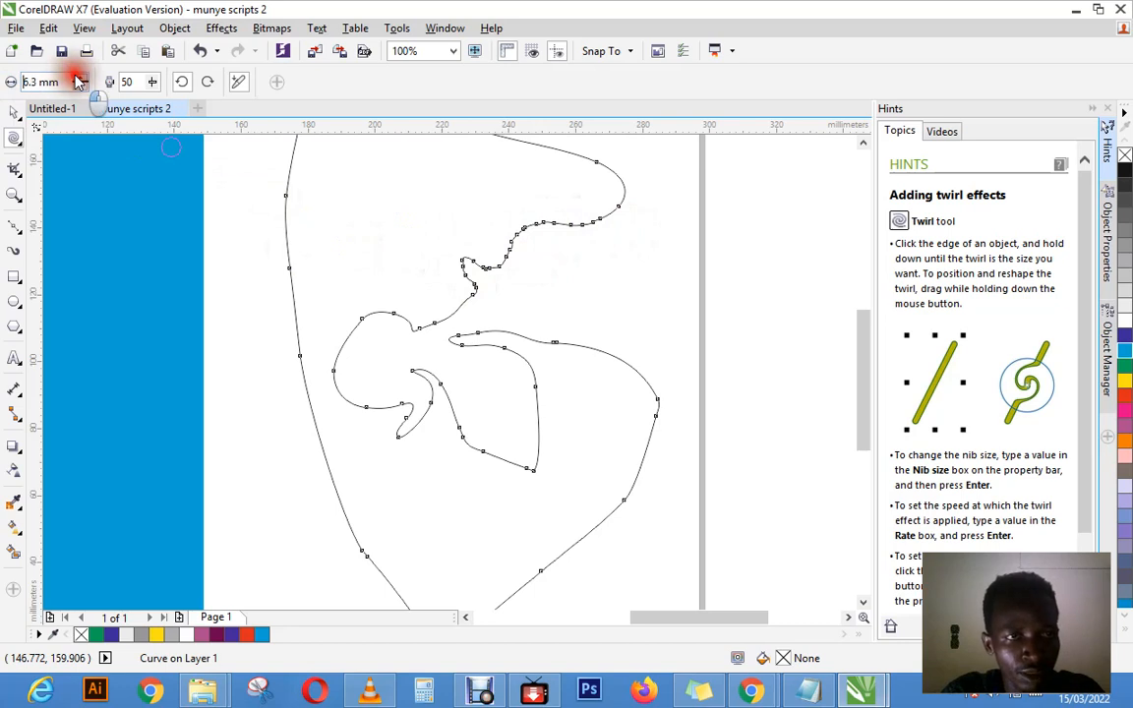
click(79, 78)
drag(61, 81, 5, 81)
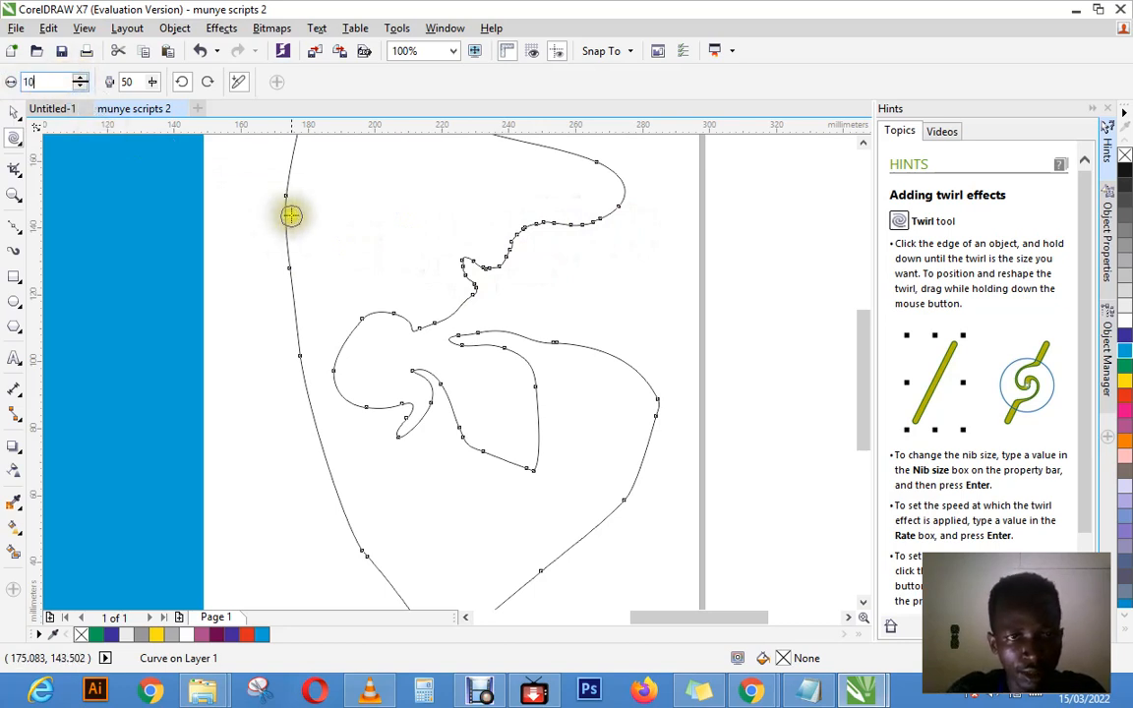
click(271, 187)
mouse_move(282, 217)
mouse_down()
mouse_move(310, 286)
mouse_move(279, 260)
mouse_move(341, 391)
mouse_move(376, 336)
mouse_move(334, 350)
mouse_move(454, 401)
mouse_move(404, 358)
mouse_up()
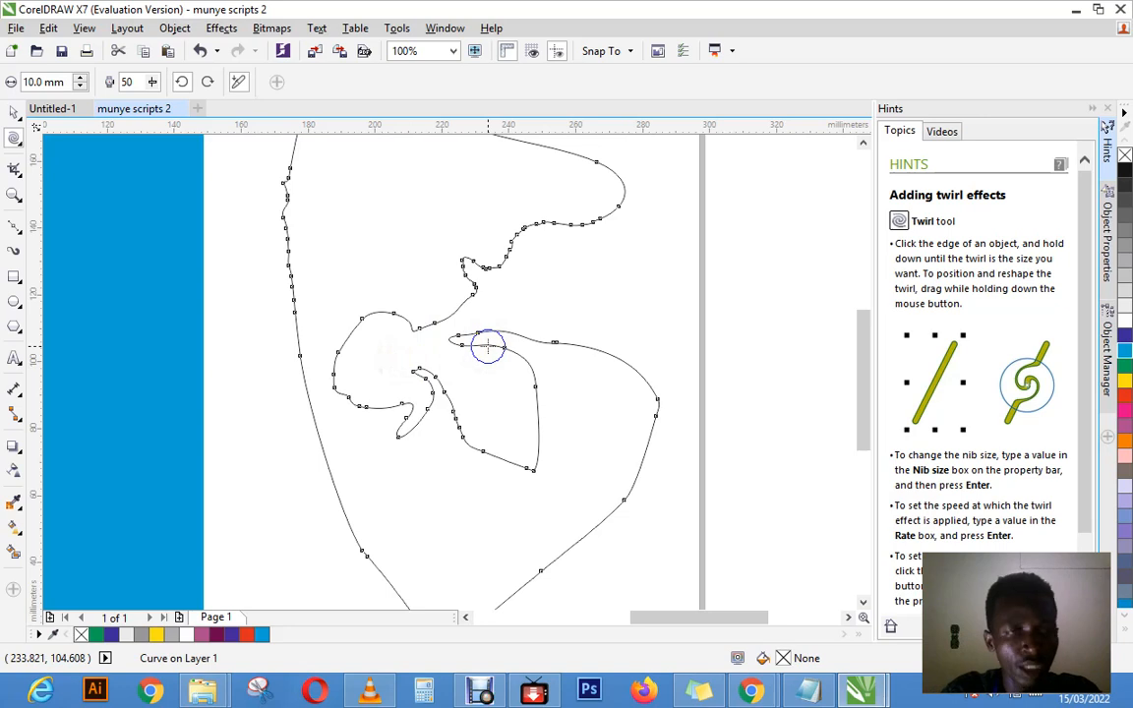
drag(488, 345, 455, 316)
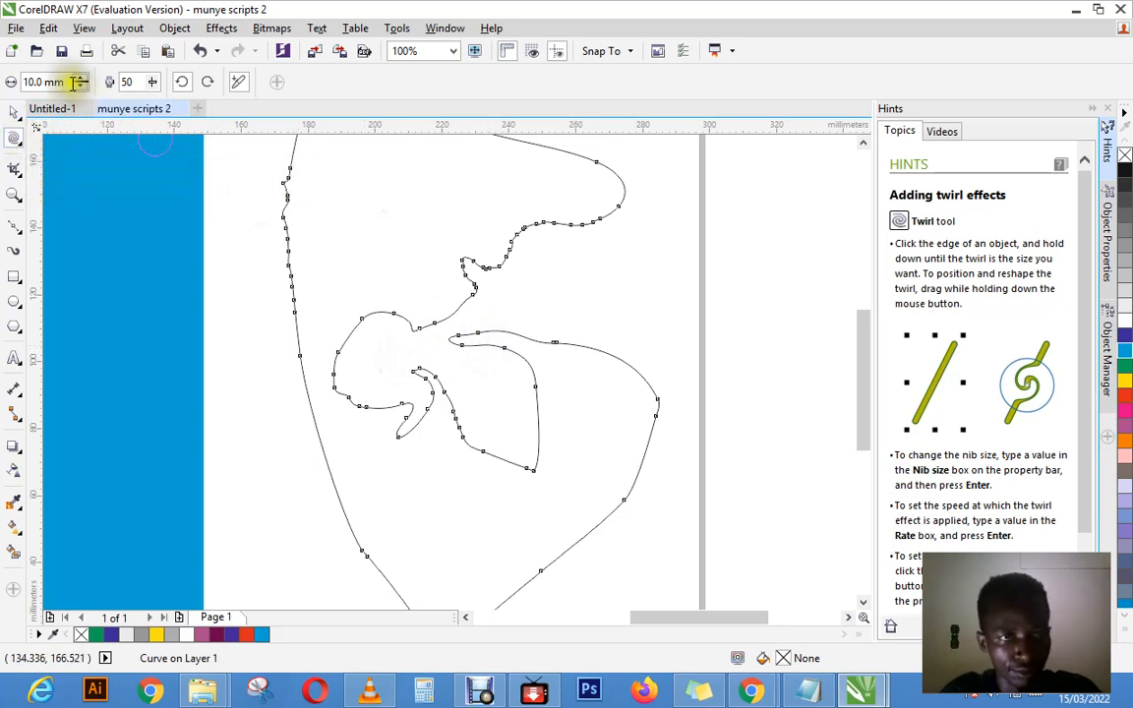
Step: Set the Twirl nib size to 30 mm and twirl the outer left edge and the upper side of the neighbouring rounded lobe
drag(66, 82, 6, 86)
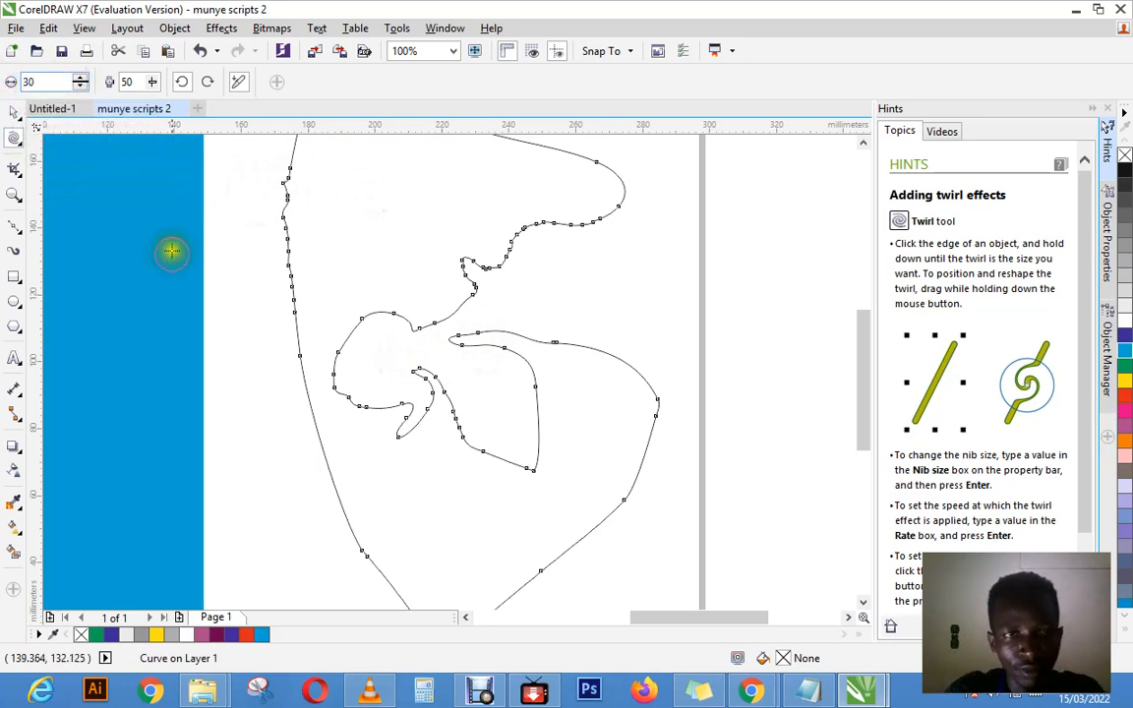
click(277, 264)
click(280, 217)
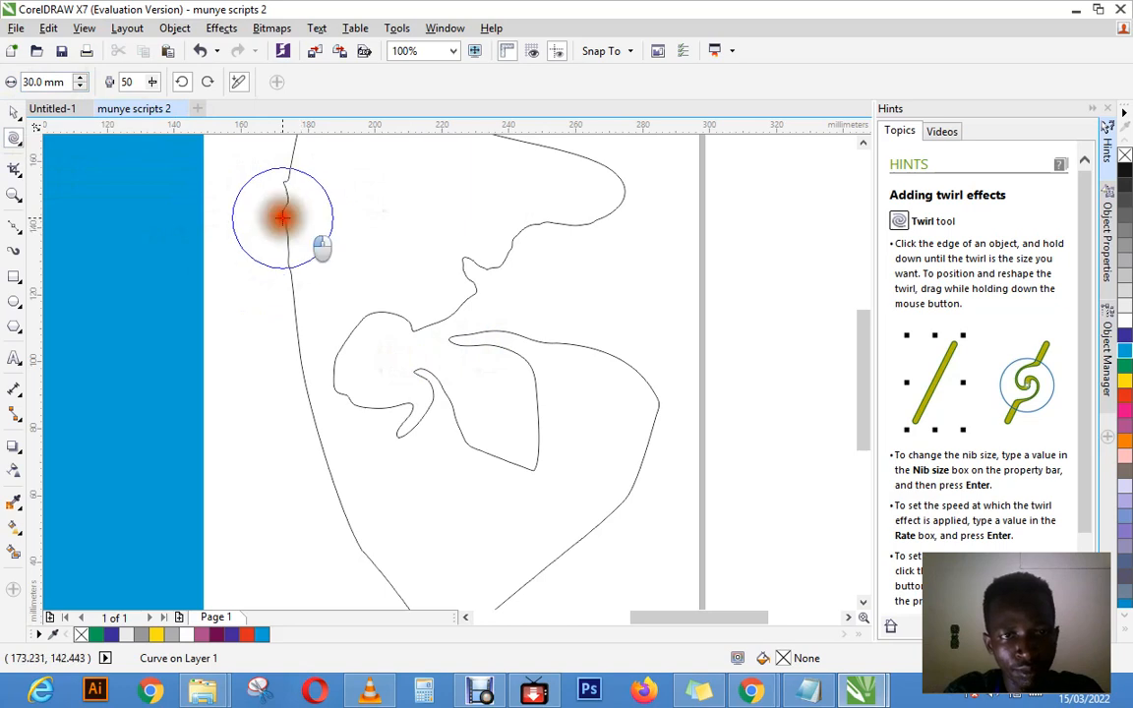
click(360, 258)
click(277, 214)
click(318, 327)
click(345, 342)
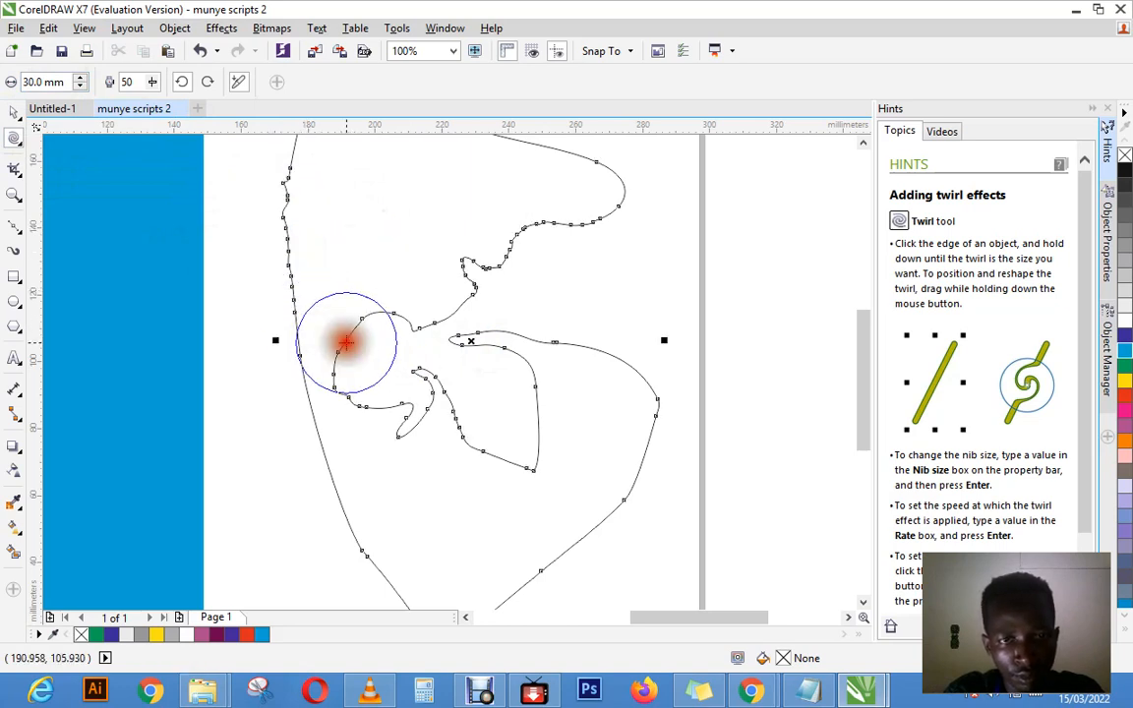
drag(258, 278, 450, 390)
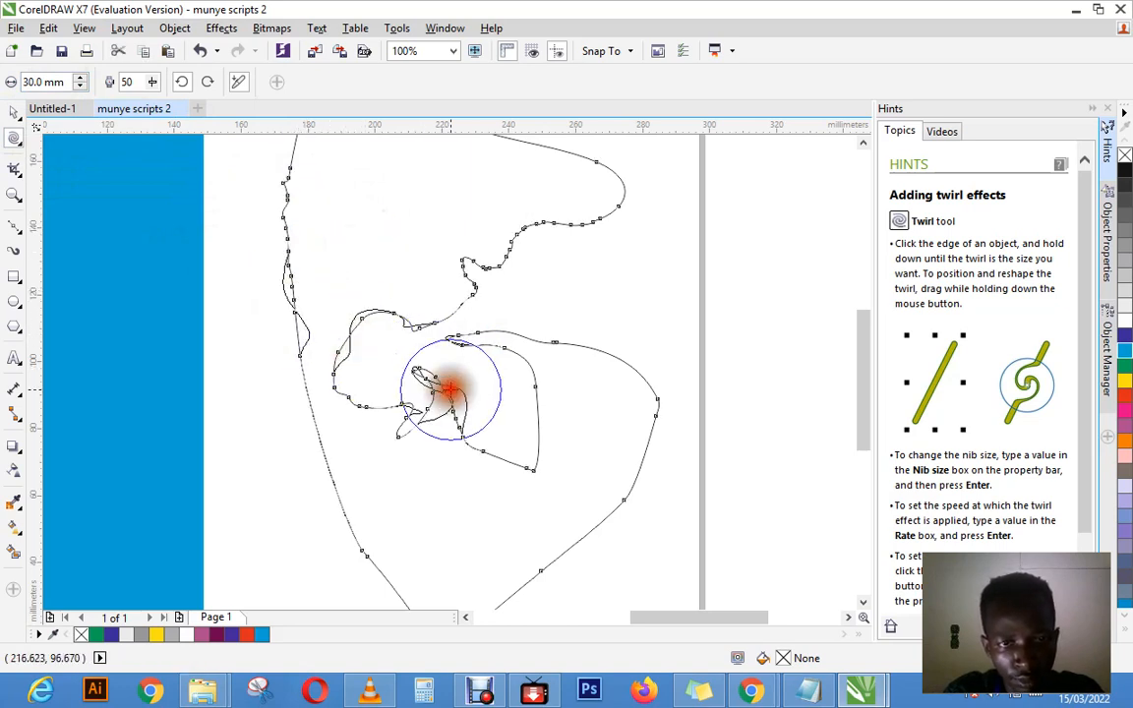
Step: Twirl the curve's inner hook, the pointed tip below it and the outer lower-right edge
mouse_move(300, 296)
mouse_down()
mouse_move(473, 397)
mouse_move(456, 344)
mouse_move(435, 505)
mouse_up()
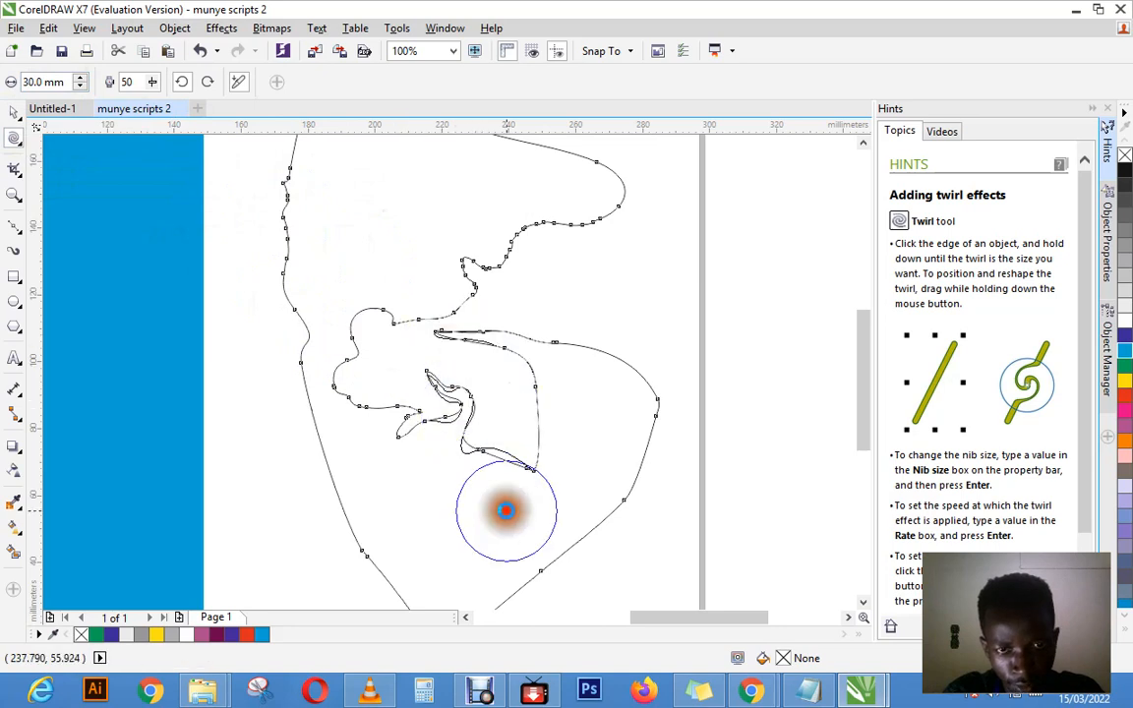
mouse_move(485, 453)
mouse_down()
mouse_move(506, 539)
mouse_move(470, 450)
mouse_move(505, 488)
mouse_move(462, 488)
mouse_move(470, 455)
mouse_move(539, 507)
mouse_up()
drag(531, 438, 572, 523)
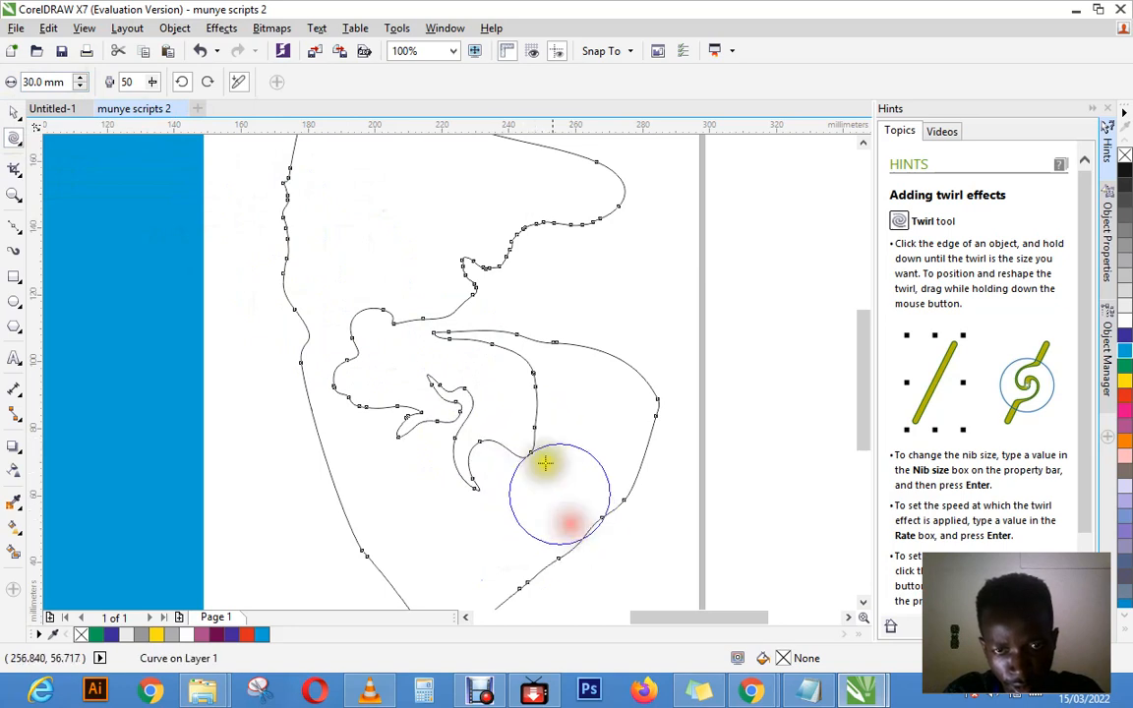
mouse_move(529, 395)
mouse_down()
mouse_move(513, 375)
mouse_move(450, 384)
mouse_up()
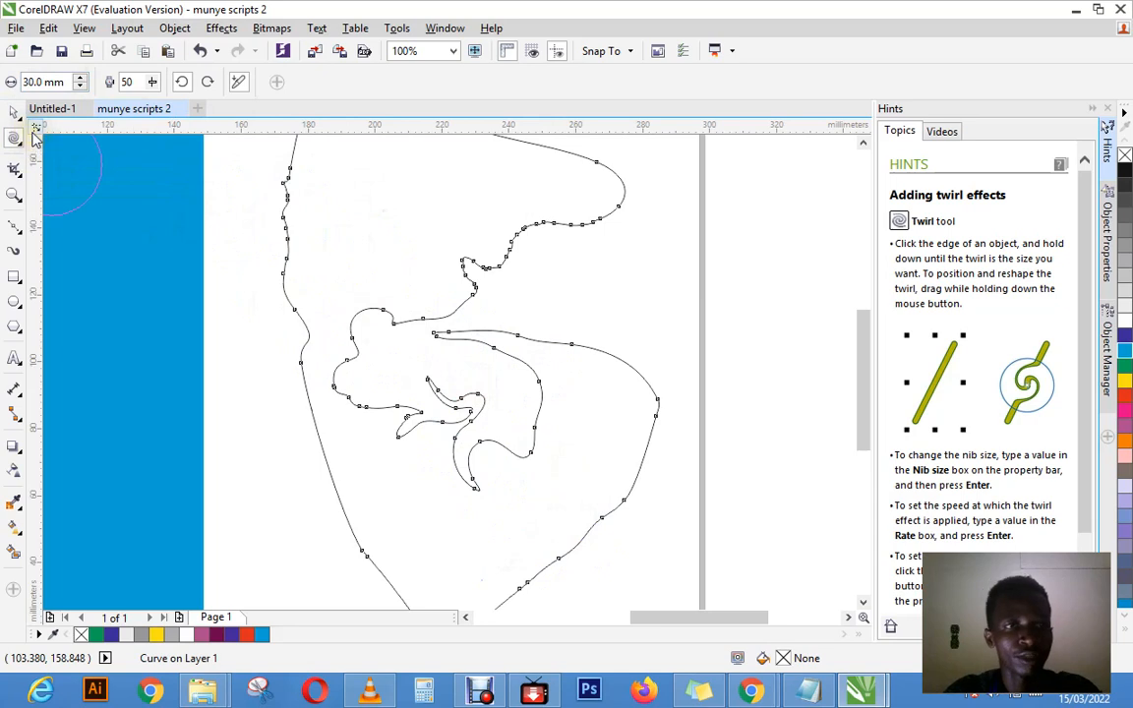
Step: With the Attract tool at a 30 mm nib size, straighten the wavy upper edge, the rounded lobe and the outer left edge
click(17, 141)
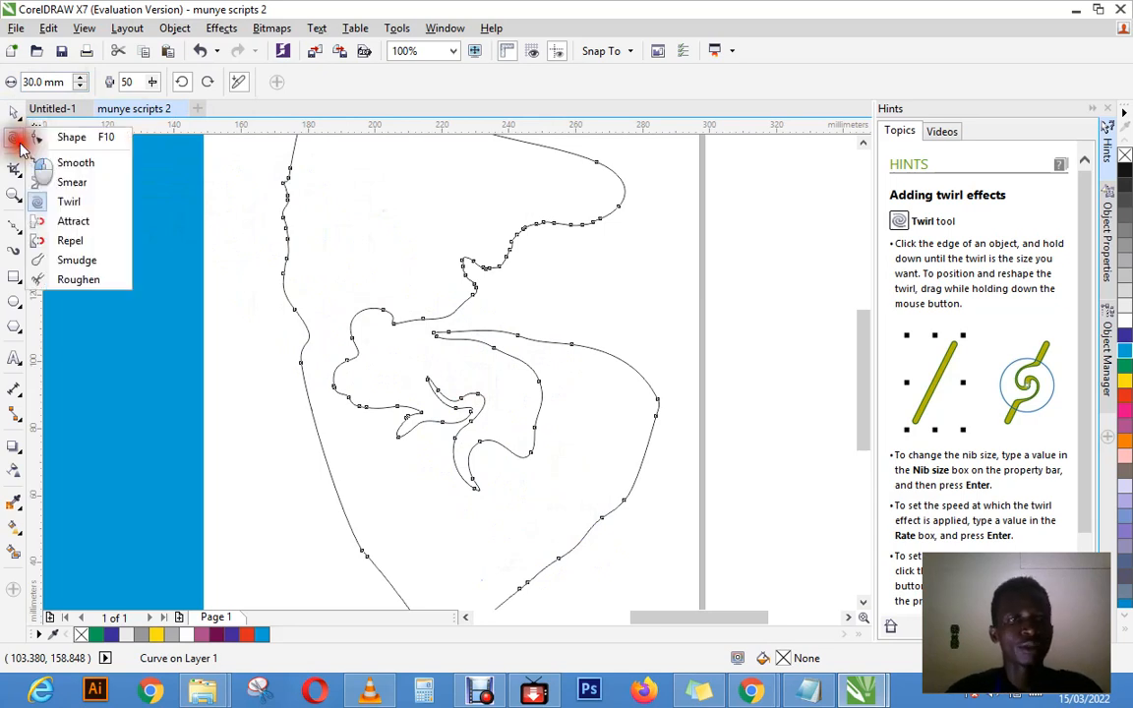
click(73, 222)
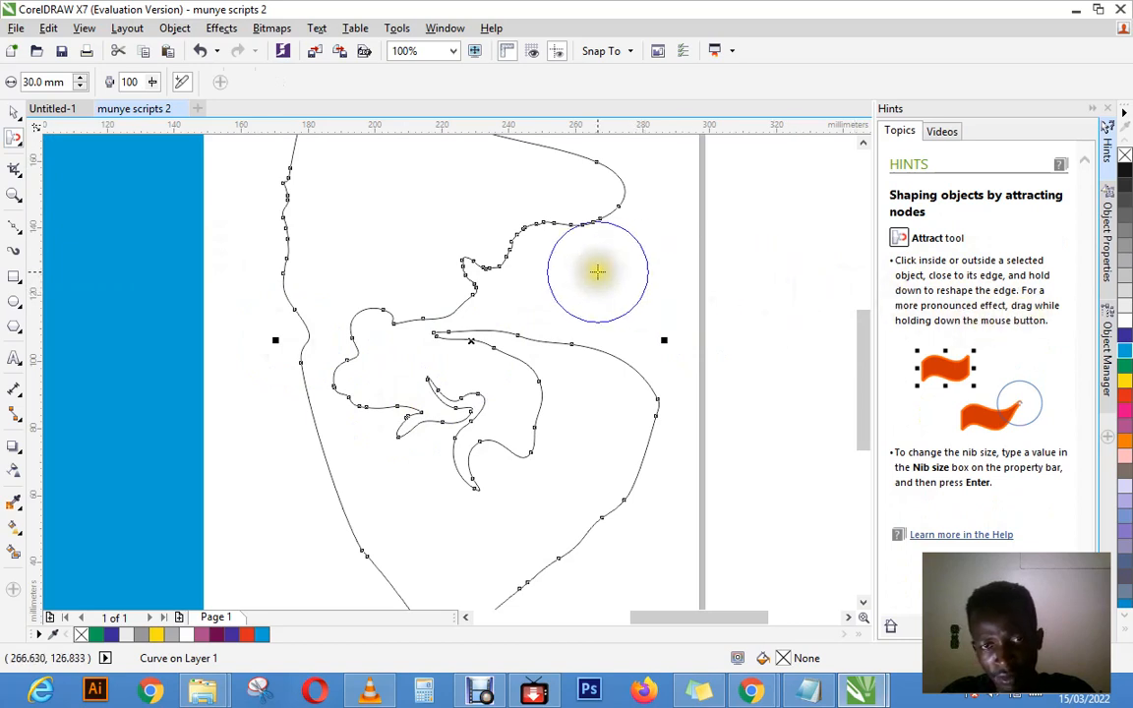
mouse_move(458, 255)
mouse_down()
mouse_move(486, 269)
mouse_move(475, 268)
mouse_up()
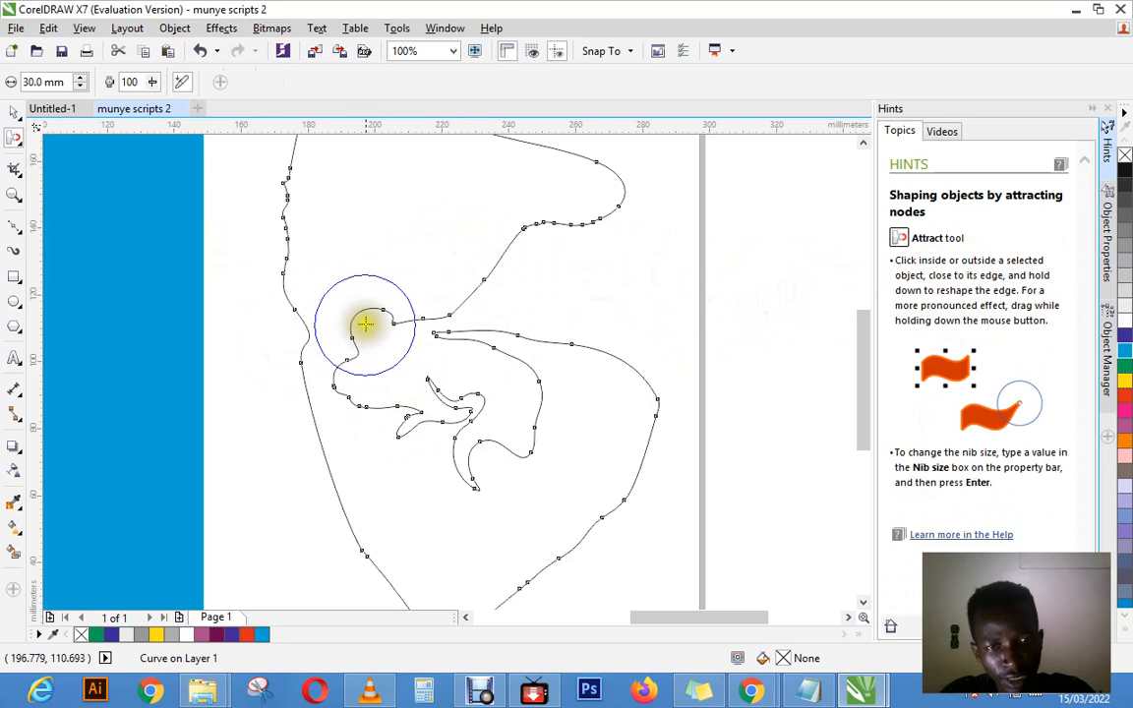
drag(369, 314, 373, 337)
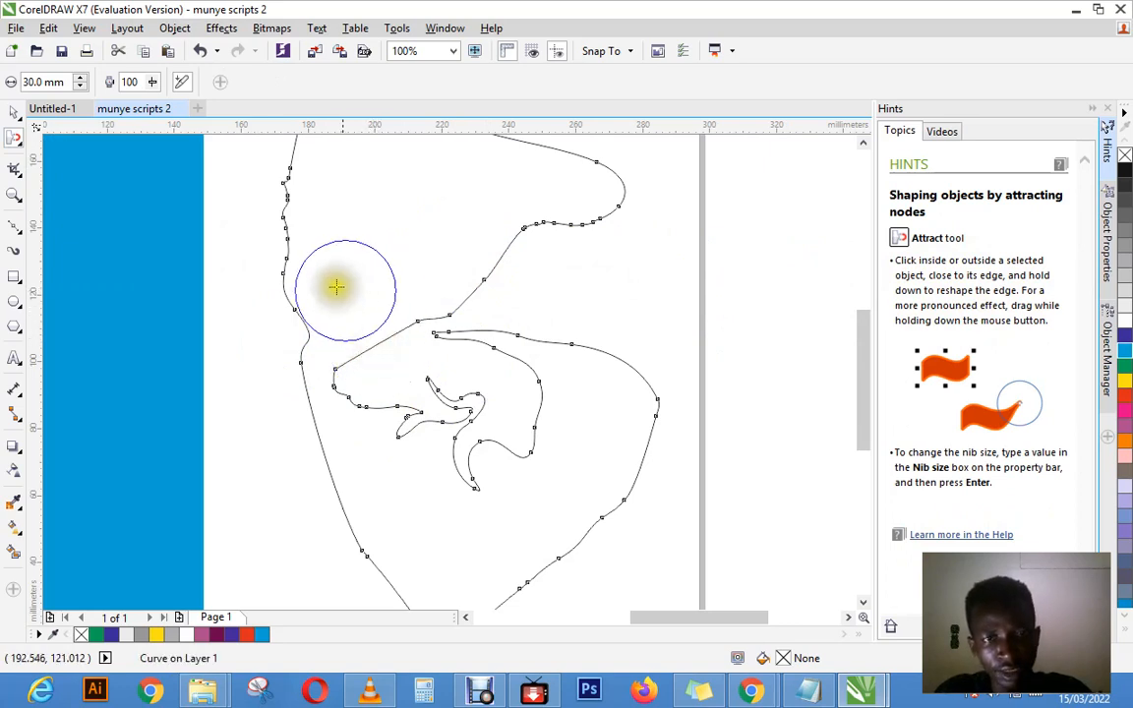
mouse_move(295, 251)
mouse_down()
mouse_move(273, 233)
mouse_move(286, 167)
mouse_up()
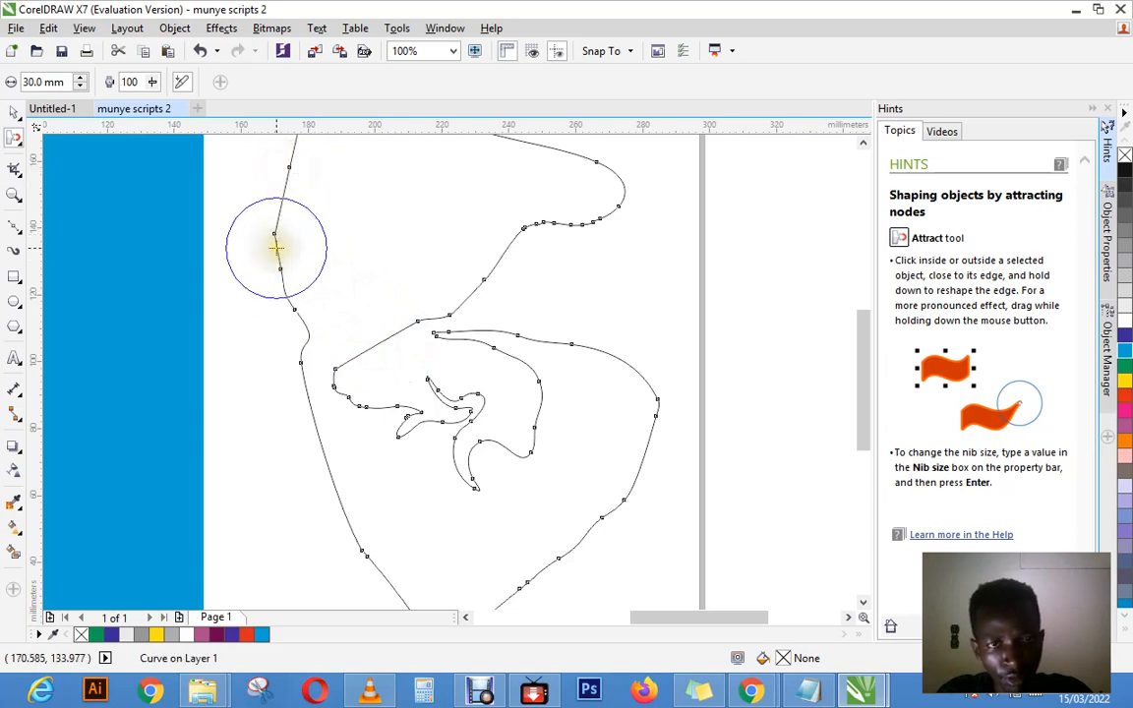
drag(276, 247, 285, 271)
Step: Try to attract the outer left edge and the inner lobe's tip together, and undo those strokes
mouse_move(296, 323)
mouse_down()
mouse_move(297, 356)
mouse_move(328, 360)
mouse_move(315, 342)
mouse_up()
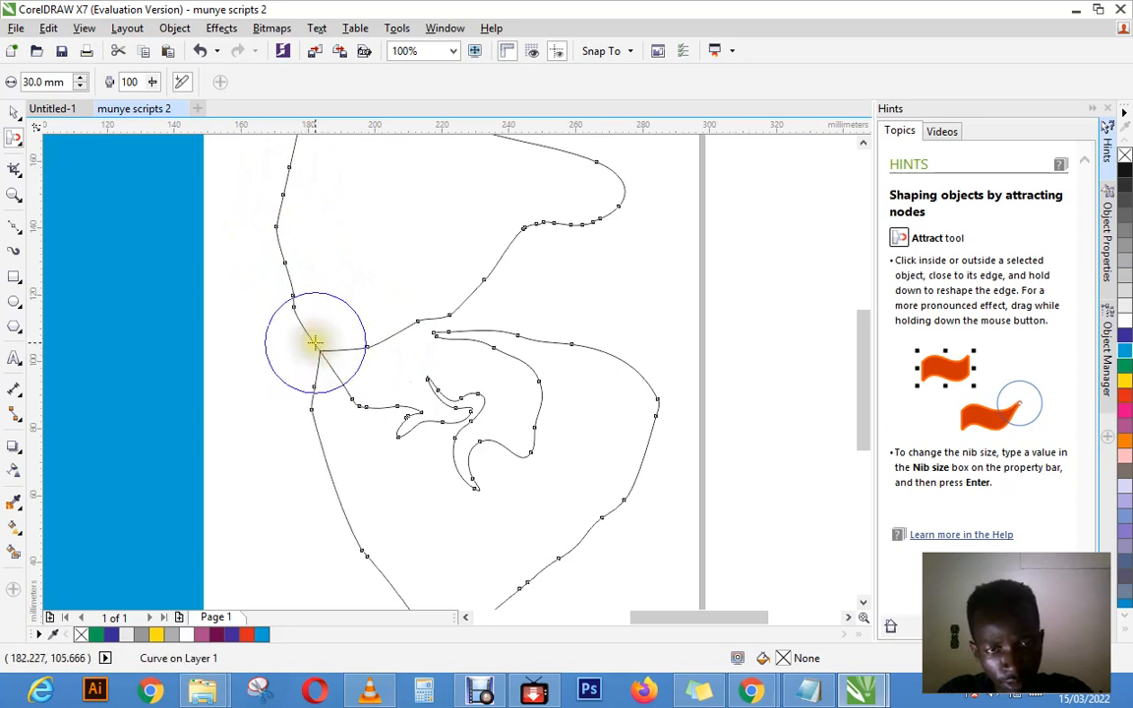
click(51, 27)
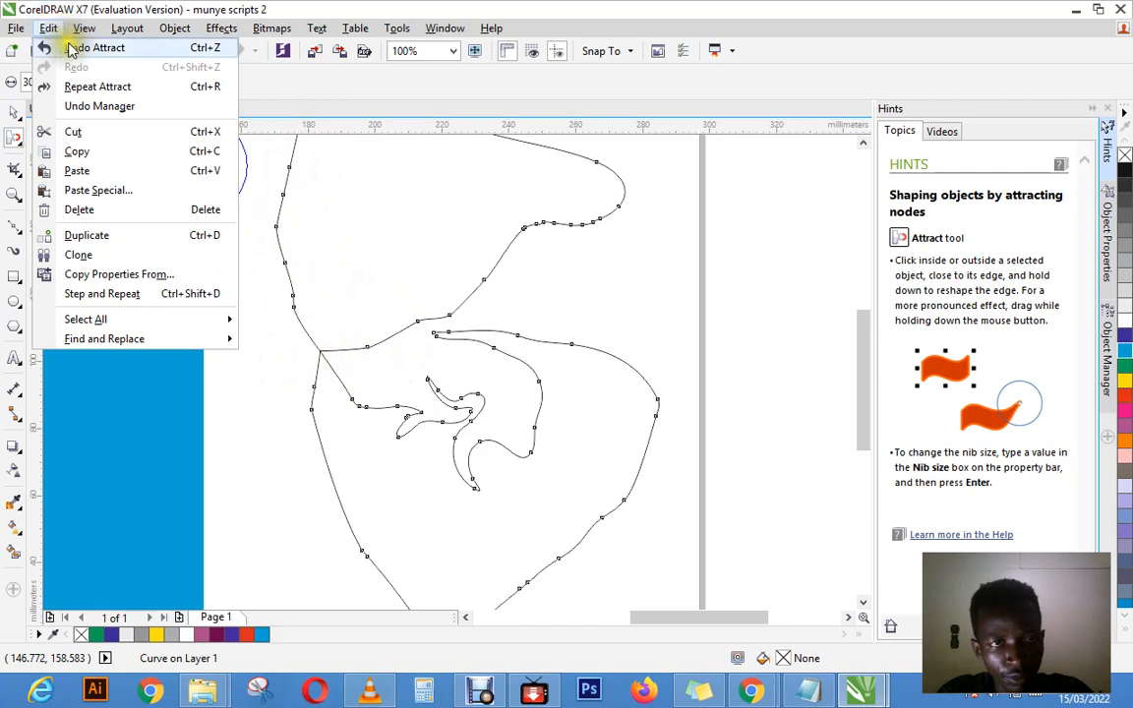
click(72, 46)
click(54, 30)
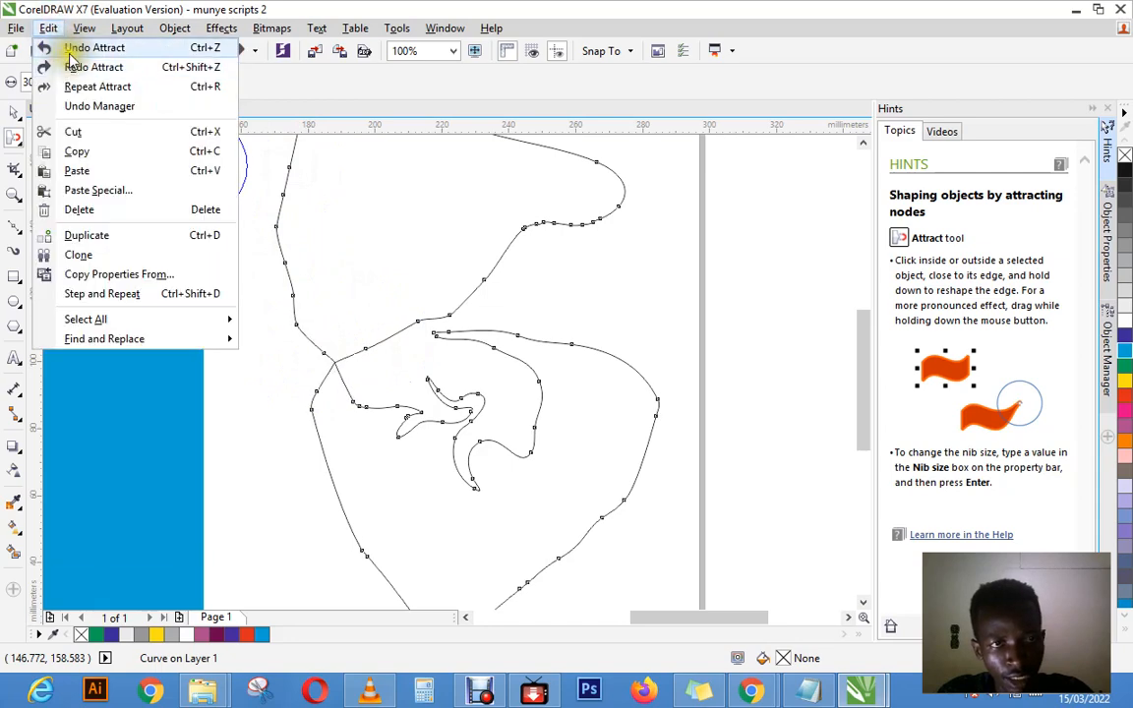
click(72, 66)
click(51, 27)
click(73, 45)
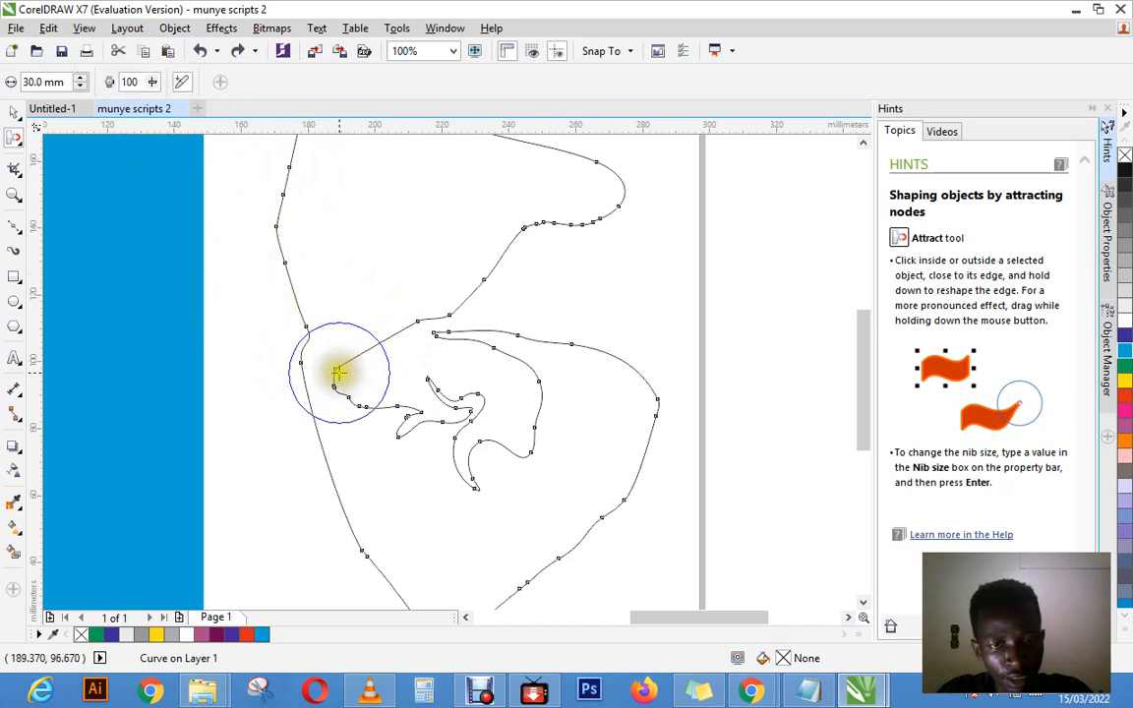
drag(337, 368, 347, 370)
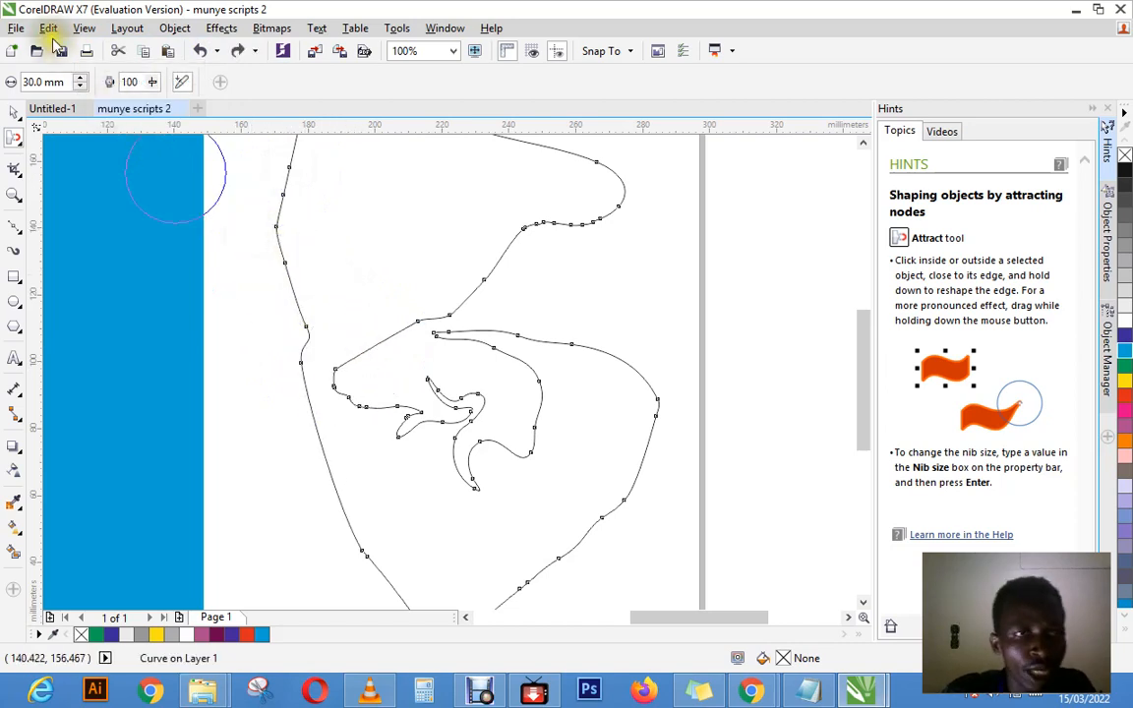
Step: Set the Attract nib size to 15 mm and pull the inner lobe's left side inward into a narrower shape
click(61, 82)
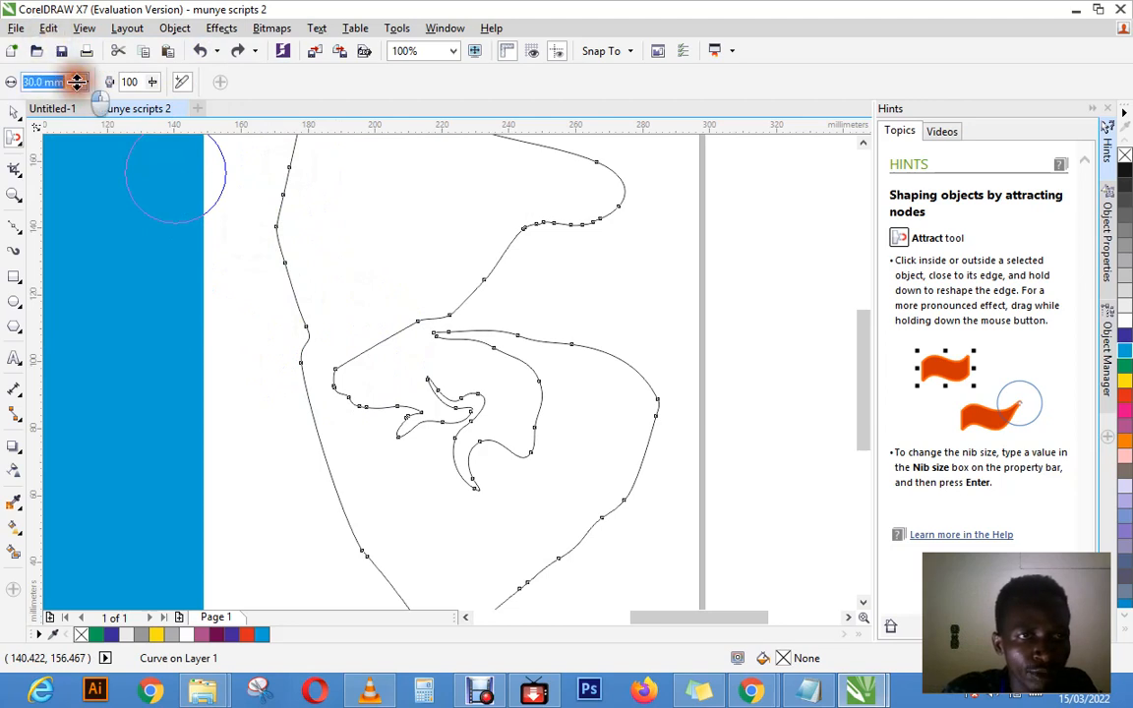
drag(79, 87, 8, 77)
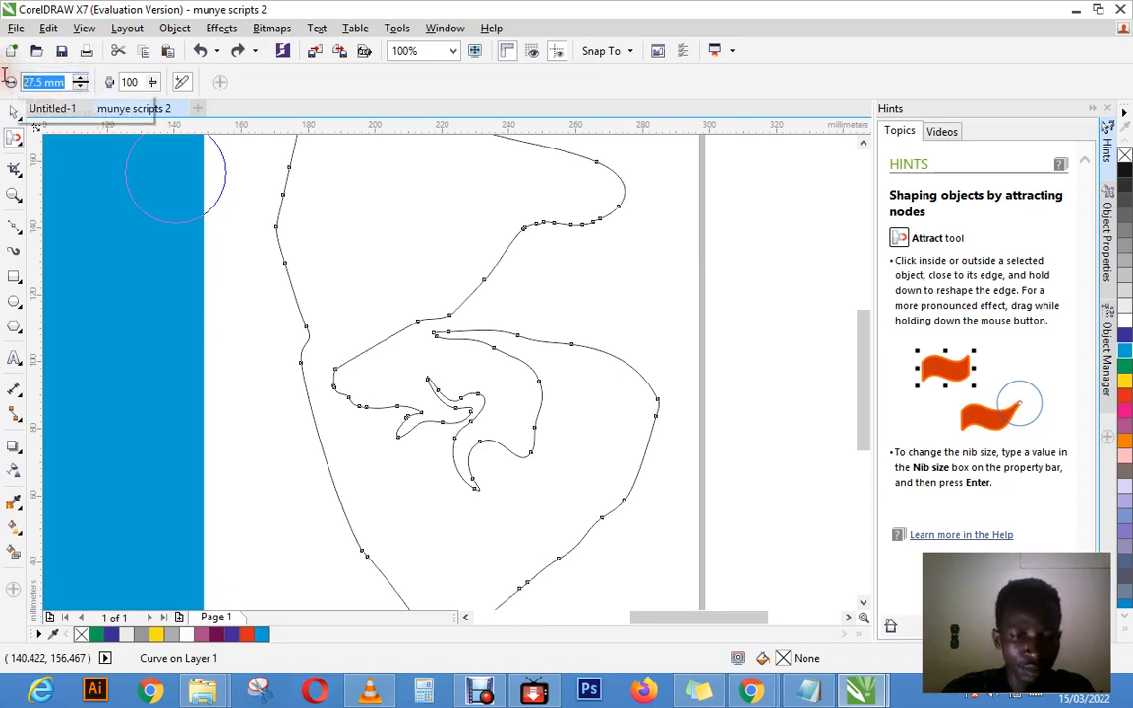
text(1)
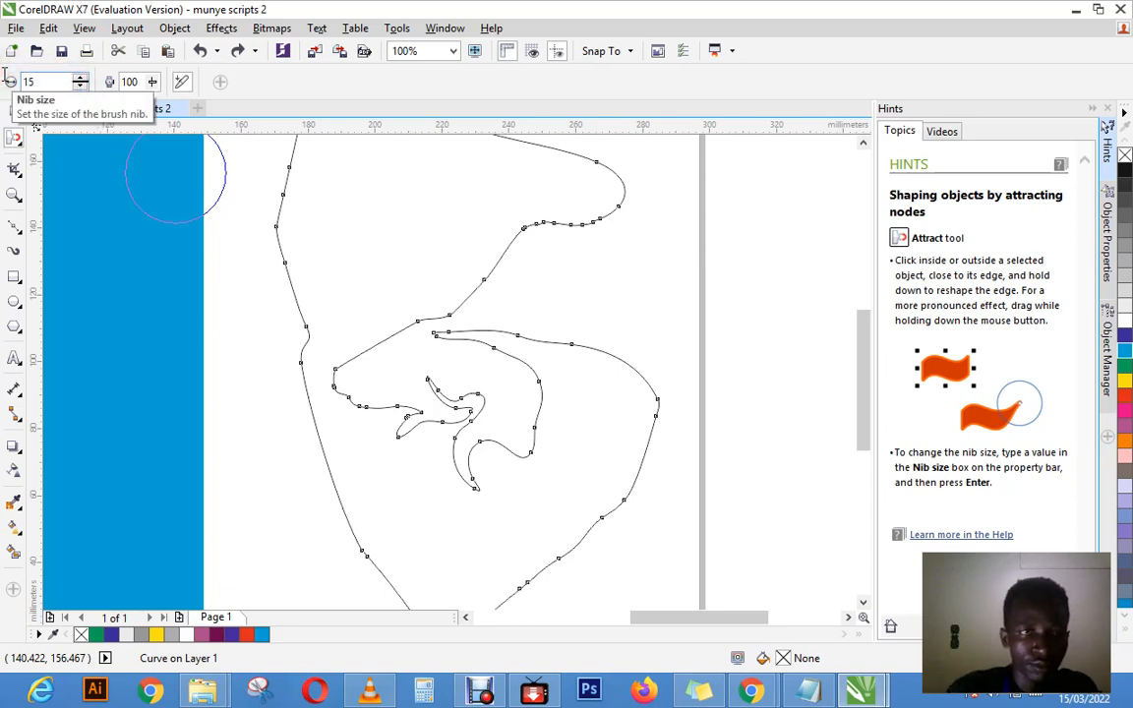
text(5)
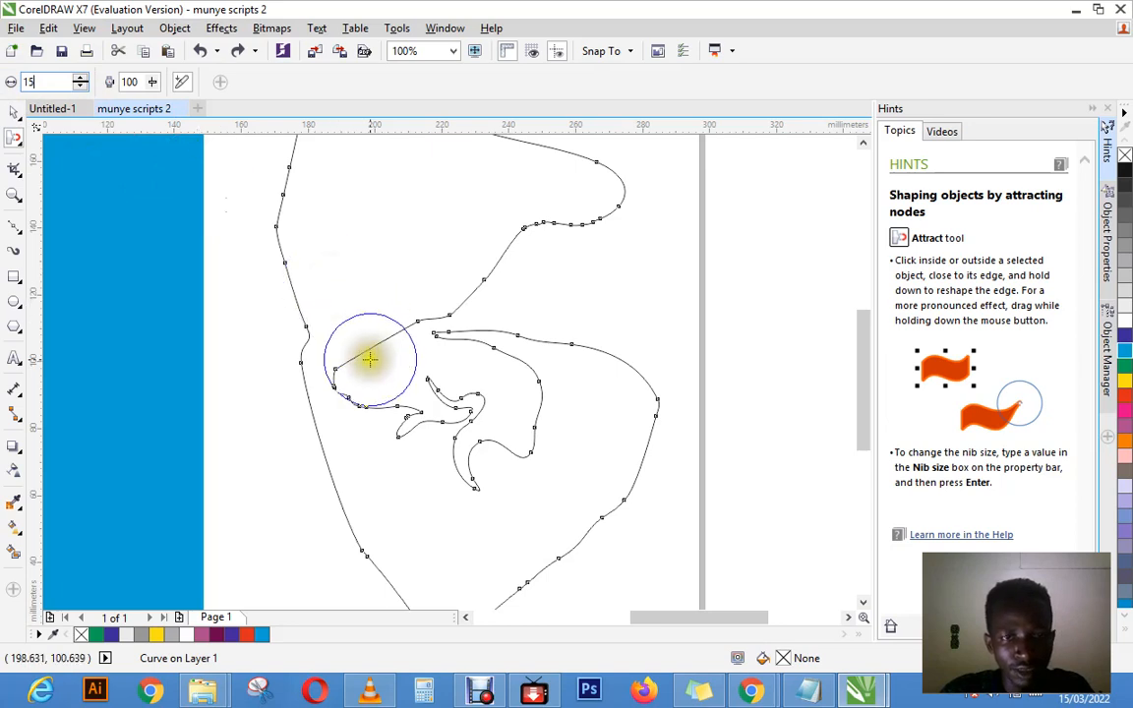
key(Return)
mouse_move(369, 359)
mouse_down()
mouse_move(374, 373)
mouse_move(355, 366)
mouse_move(364, 379)
mouse_move(341, 385)
mouse_move(374, 379)
mouse_move(374, 296)
mouse_move(400, 259)
mouse_move(380, 332)
mouse_move(391, 318)
mouse_up()
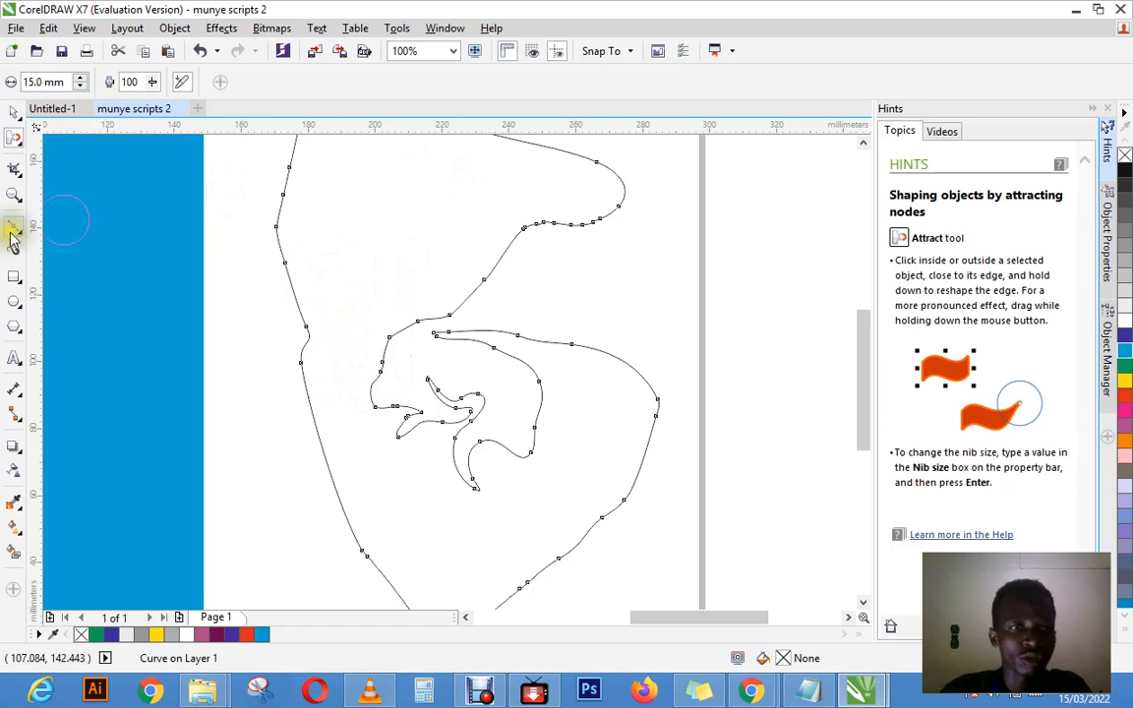
Step: Push the inner lobe, the upper-right bulge and the right outer edge into rounded dents with the Repel tool at a 15 mm nib size
click(20, 146)
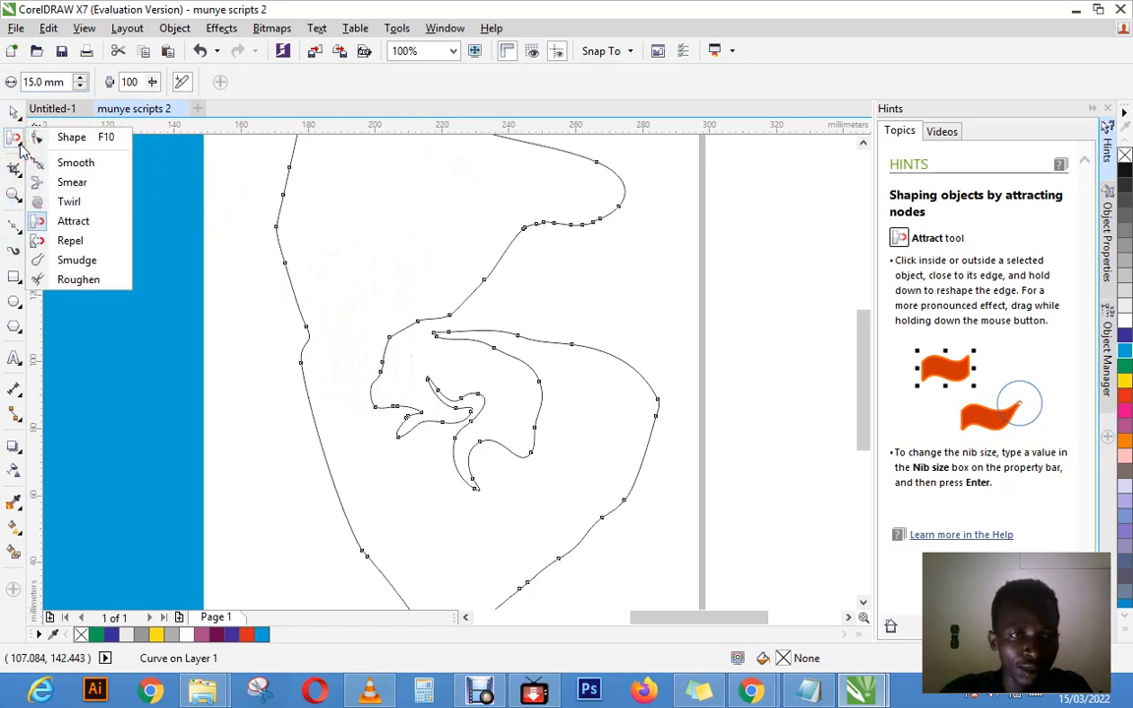
click(71, 241)
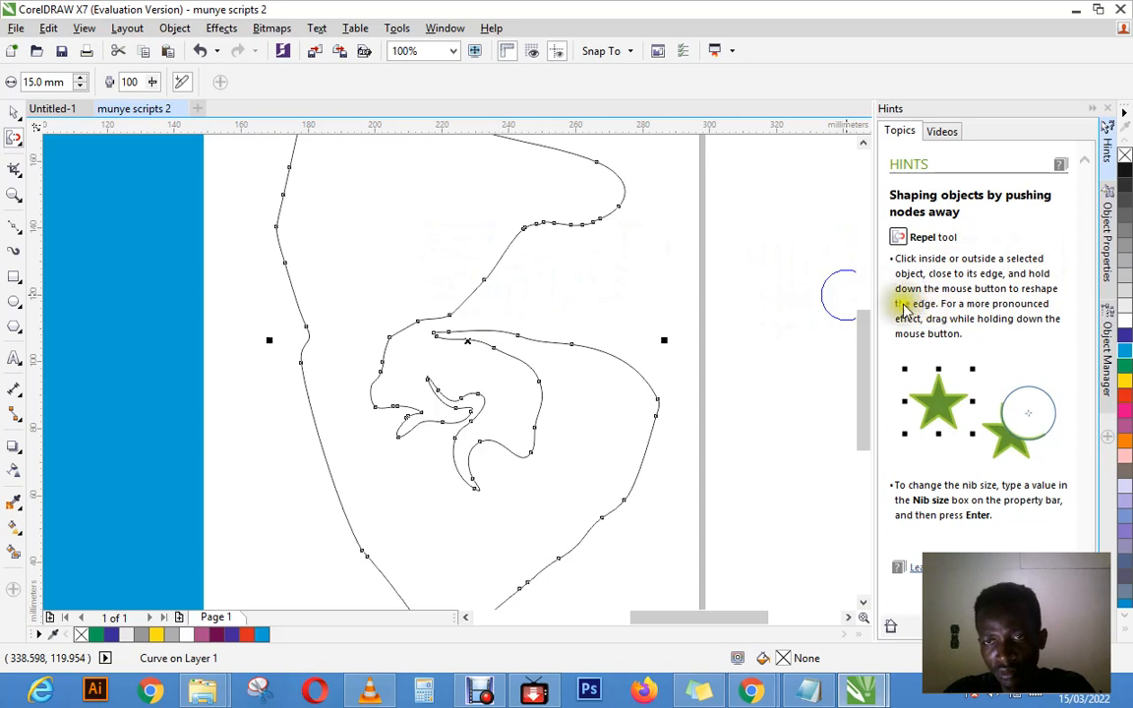
mouse_move(398, 334)
mouse_down()
mouse_move(381, 328)
mouse_move(380, 381)
mouse_move(374, 374)
mouse_move(394, 388)
mouse_move(349, 341)
mouse_move(400, 296)
mouse_move(438, 295)
mouse_move(445, 263)
mouse_move(500, 256)
mouse_move(499, 234)
mouse_move(576, 233)
mouse_move(561, 207)
mouse_move(528, 207)
mouse_move(594, 206)
mouse_move(531, 182)
mouse_move(568, 190)
mouse_move(493, 222)
mouse_move(566, 221)
mouse_move(499, 221)
mouse_move(548, 223)
mouse_move(505, 217)
mouse_move(531, 217)
mouse_move(544, 318)
mouse_up()
drag(494, 262, 522, 258)
mouse_move(661, 295)
mouse_down()
mouse_move(684, 368)
mouse_move(621, 371)
mouse_move(602, 351)
mouse_move(570, 353)
mouse_move(530, 327)
mouse_move(582, 326)
mouse_move(632, 352)
mouse_move(666, 423)
mouse_move(653, 455)
mouse_move(571, 516)
mouse_move(544, 543)
mouse_up()
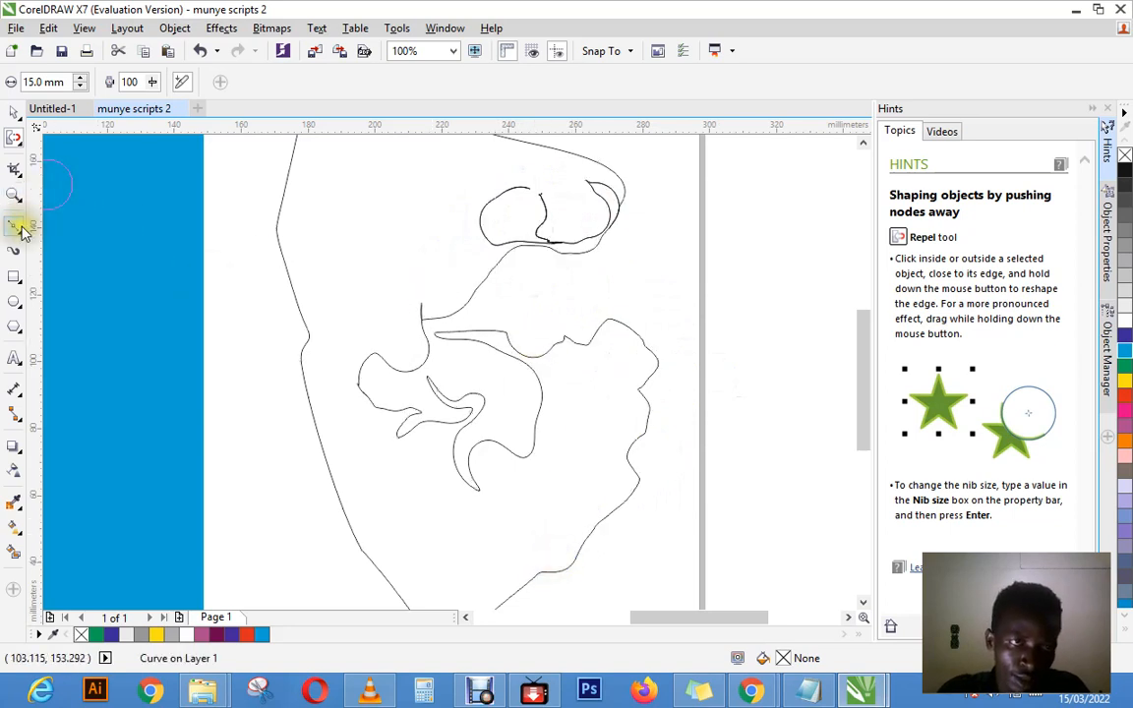
Step: Set the Smudge brush nib size to 25 mm and smudge from inside the curve into the edge above the inner lobe
click(15, 140)
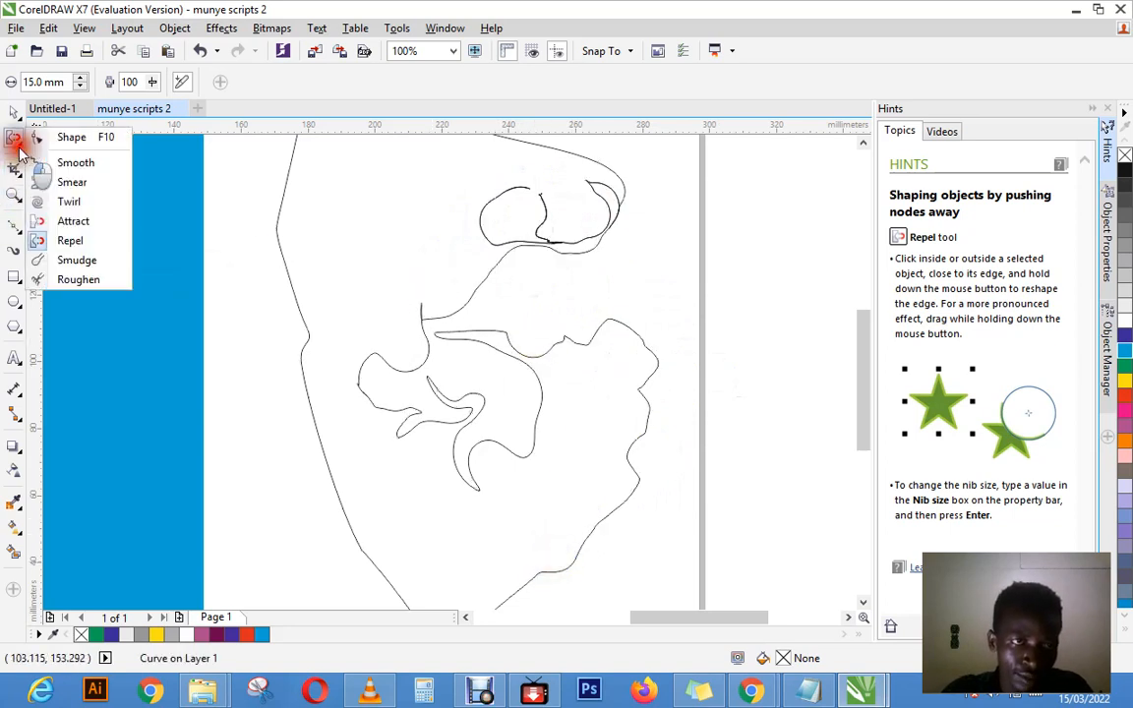
click(77, 260)
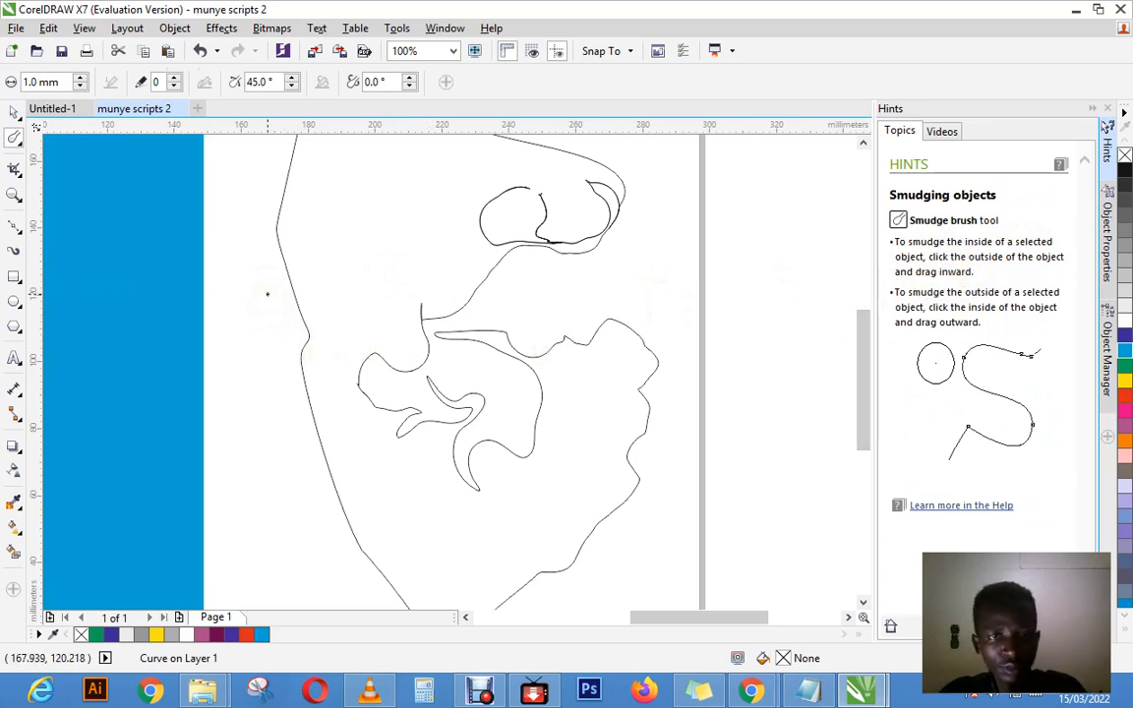
click(79, 76)
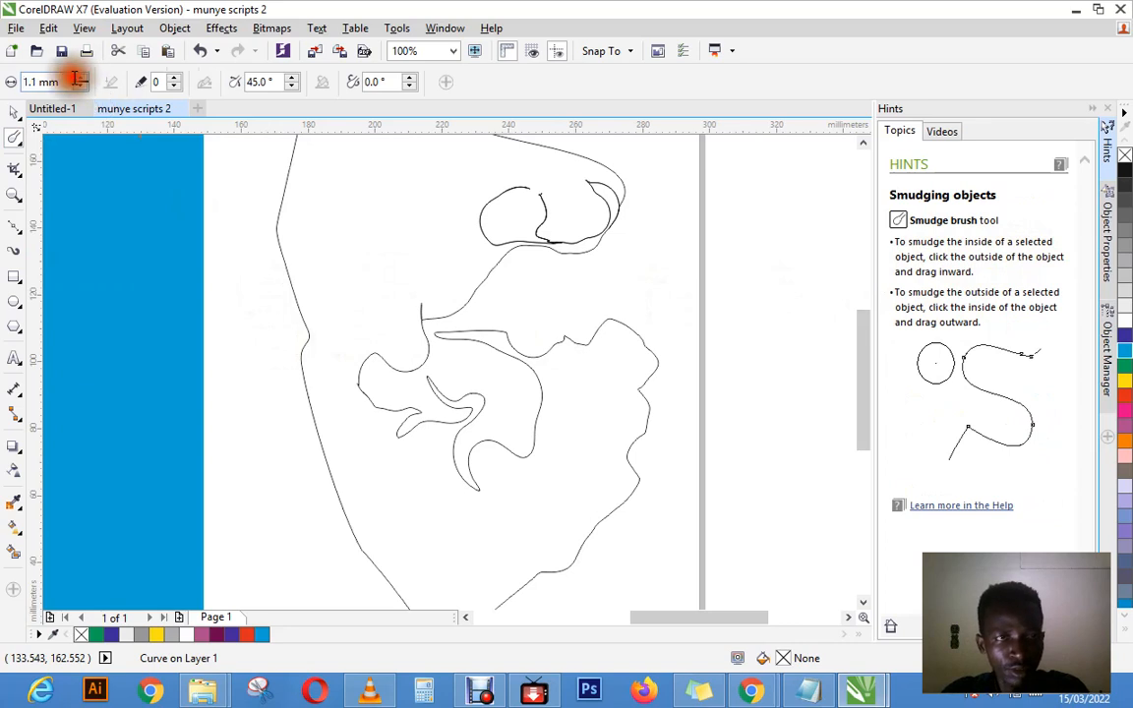
drag(61, 82, 5, 82)
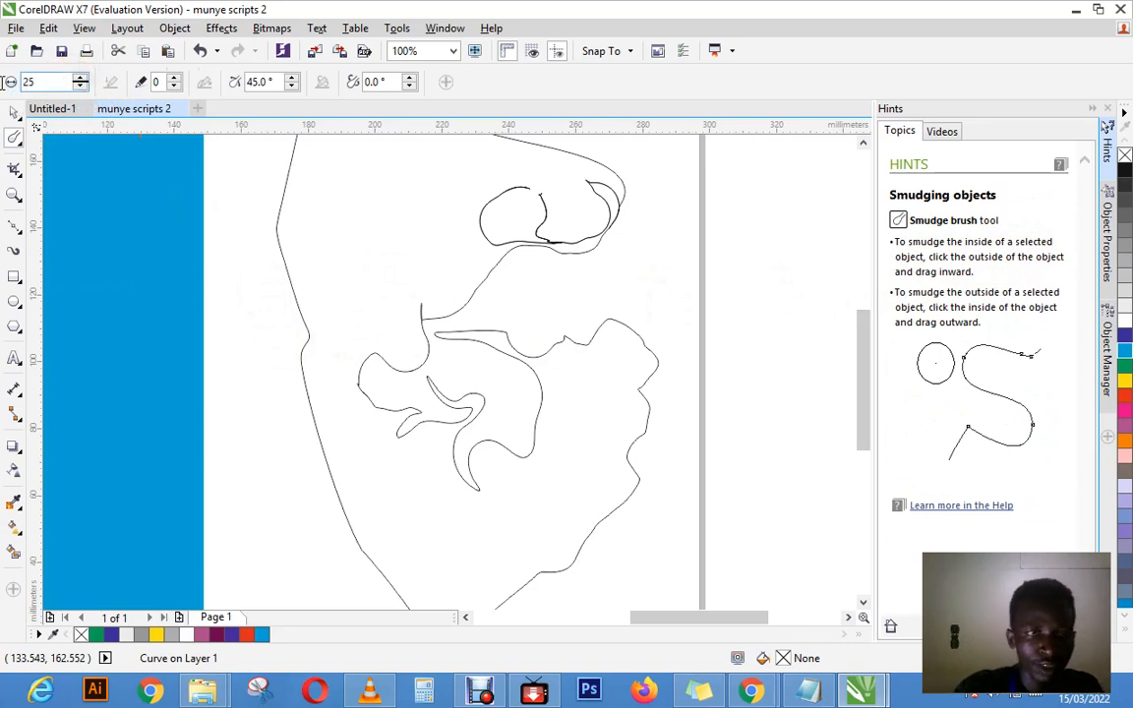
click(350, 277)
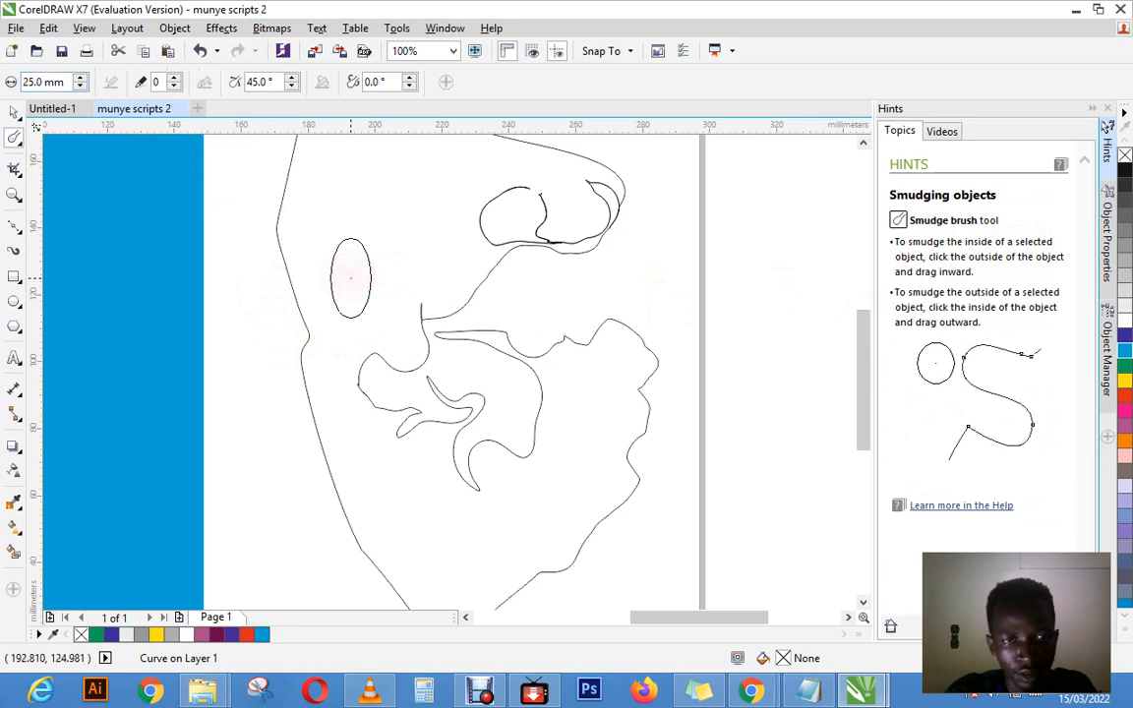
mouse_move(350, 278)
mouse_down()
mouse_move(428, 322)
mouse_move(455, 304)
mouse_up()
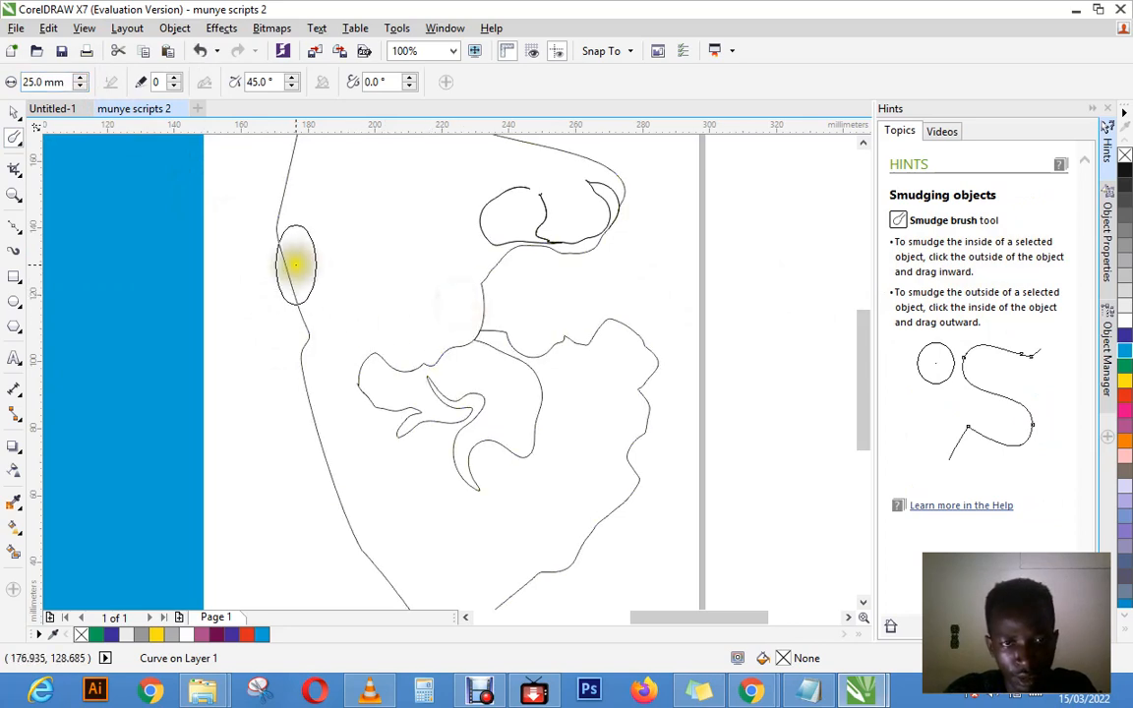
Step: Smudge the curve's outer left edge into a smooth outward bulge and reshape the inner lobe's left end into pointed tips
mouse_move(295, 264)
mouse_down()
mouse_move(325, 430)
mouse_move(397, 568)
mouse_up()
drag(346, 359, 408, 423)
click(293, 316)
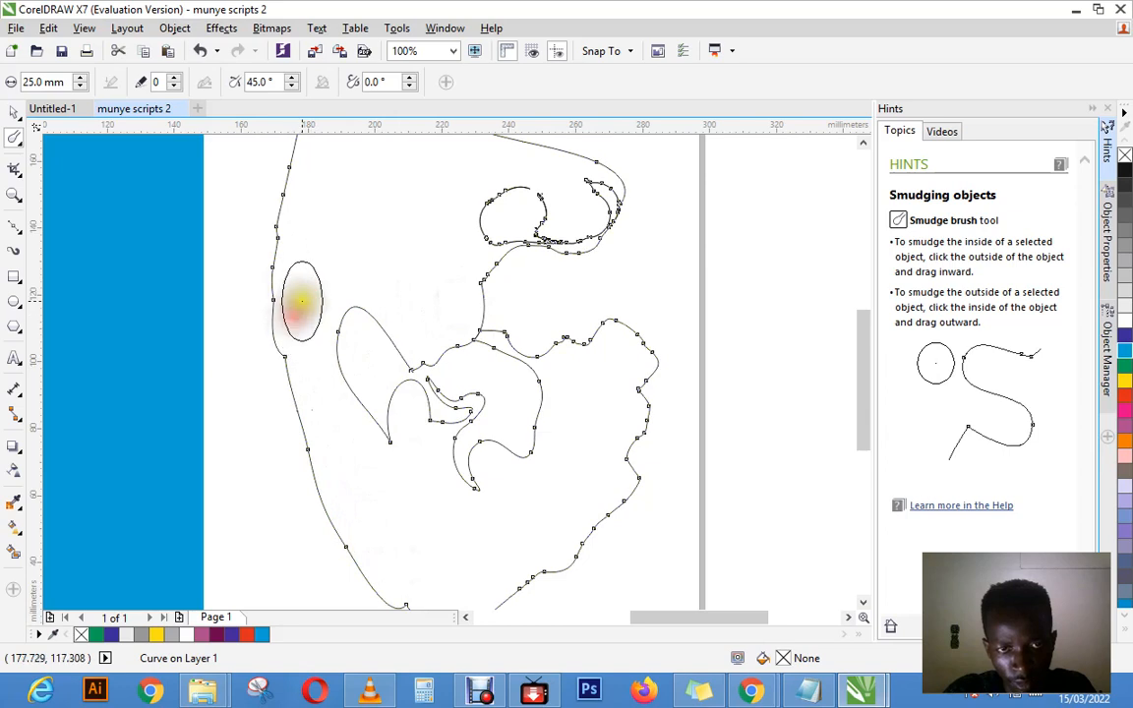
drag(340, 339, 344, 345)
mouse_move(340, 302)
mouse_down()
mouse_move(373, 331)
mouse_move(351, 290)
mouse_move(349, 381)
mouse_up()
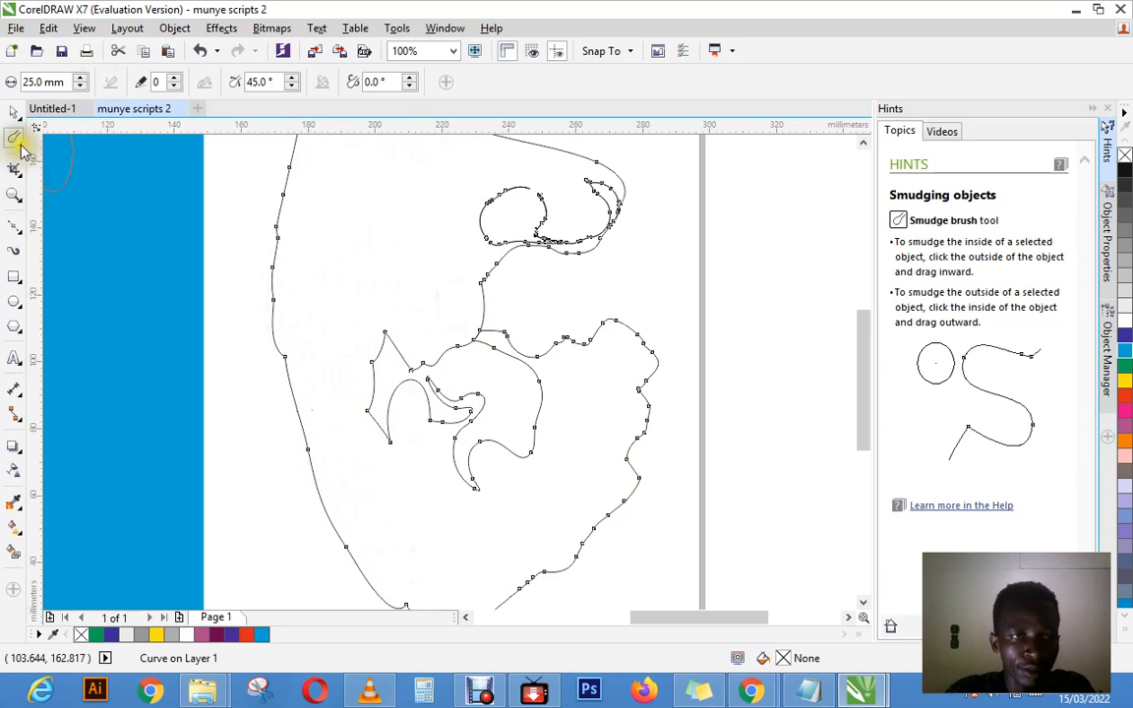
Step: Switch to the Roughen brush, set its nib size to 30 mm, and try to roughen the curve's outer left edge
click(21, 144)
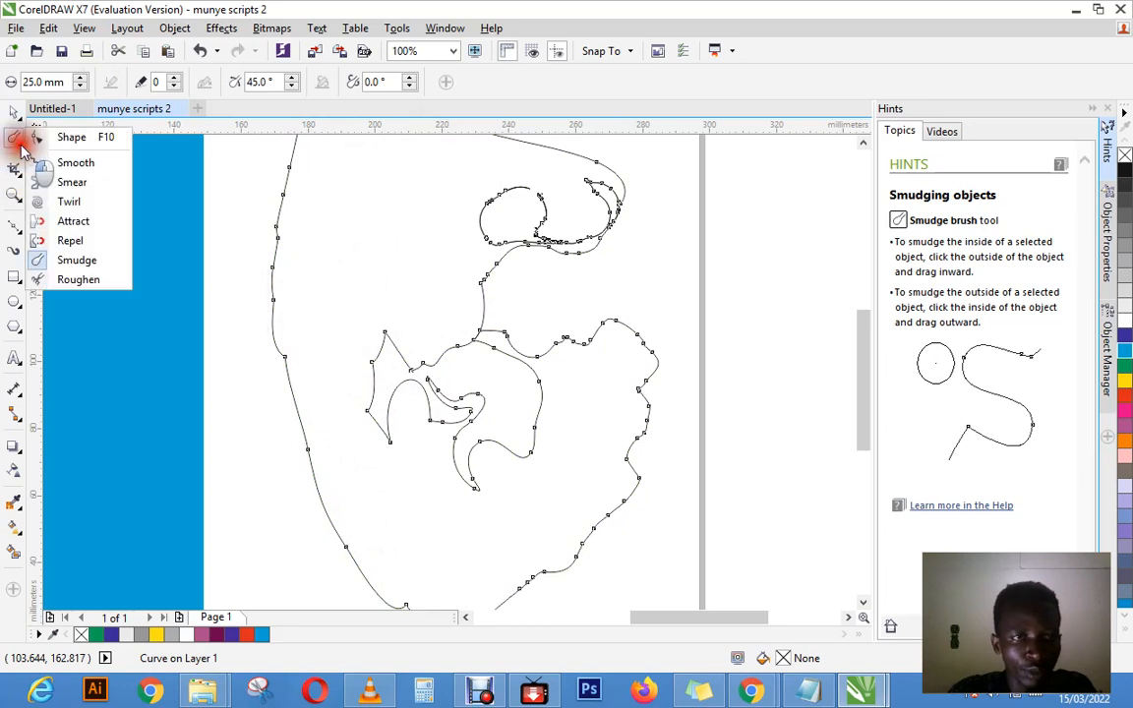
click(71, 283)
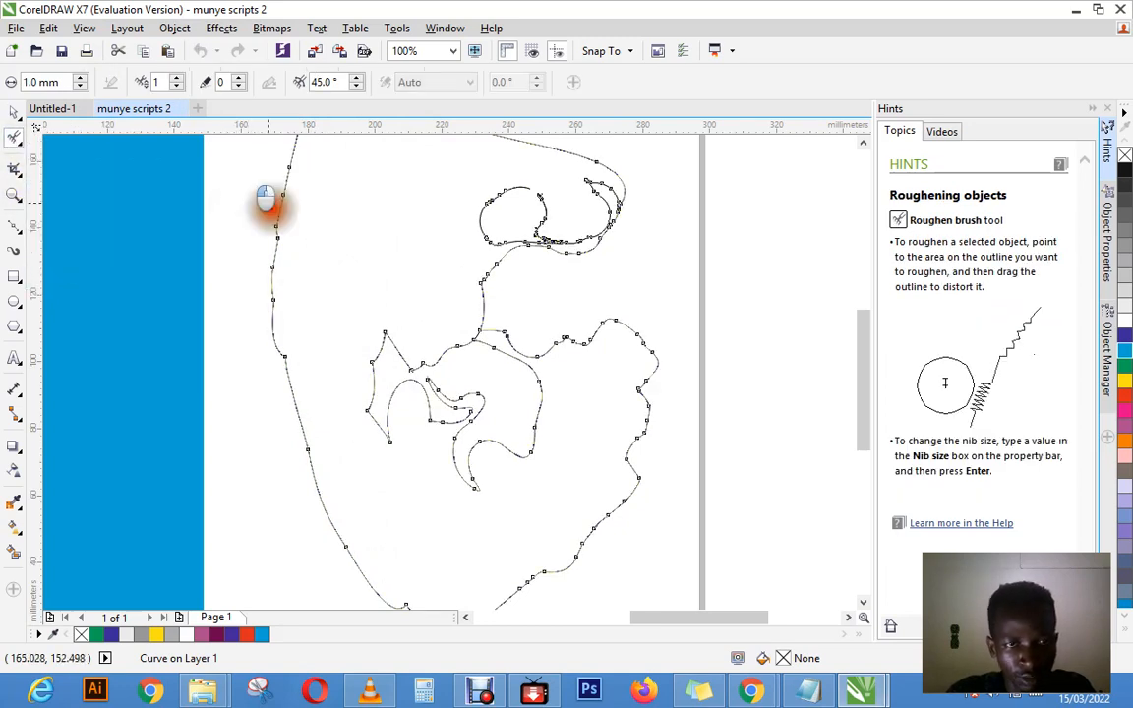
click(54, 83)
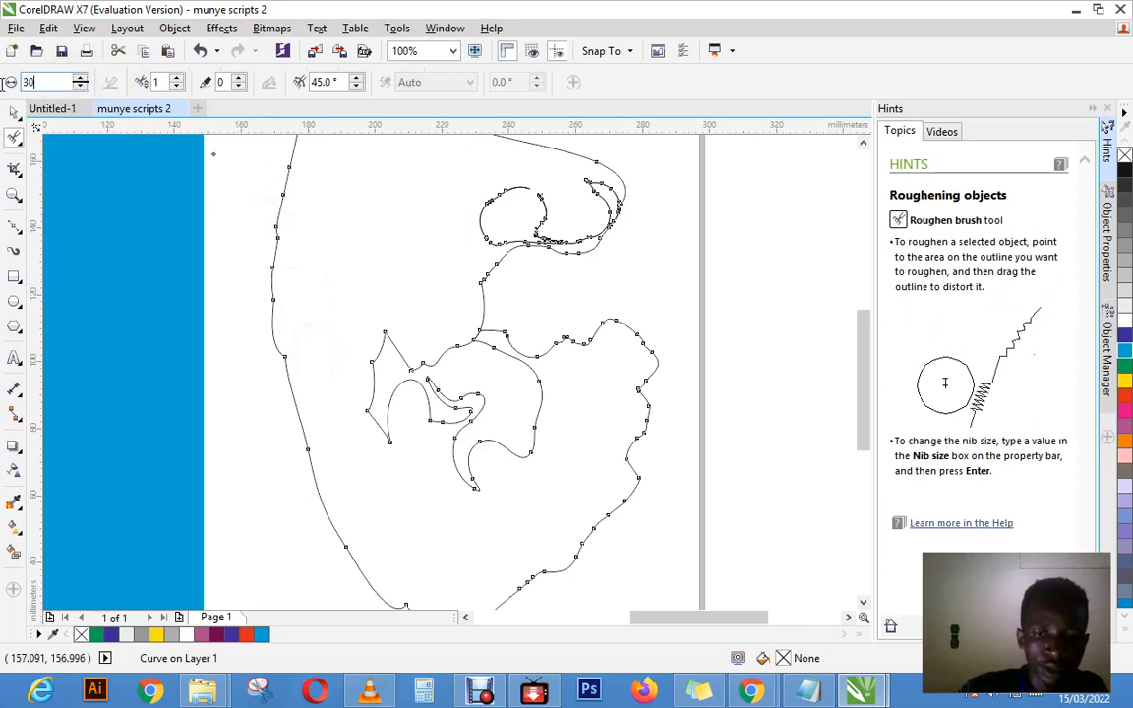
text(30)
key(Return)
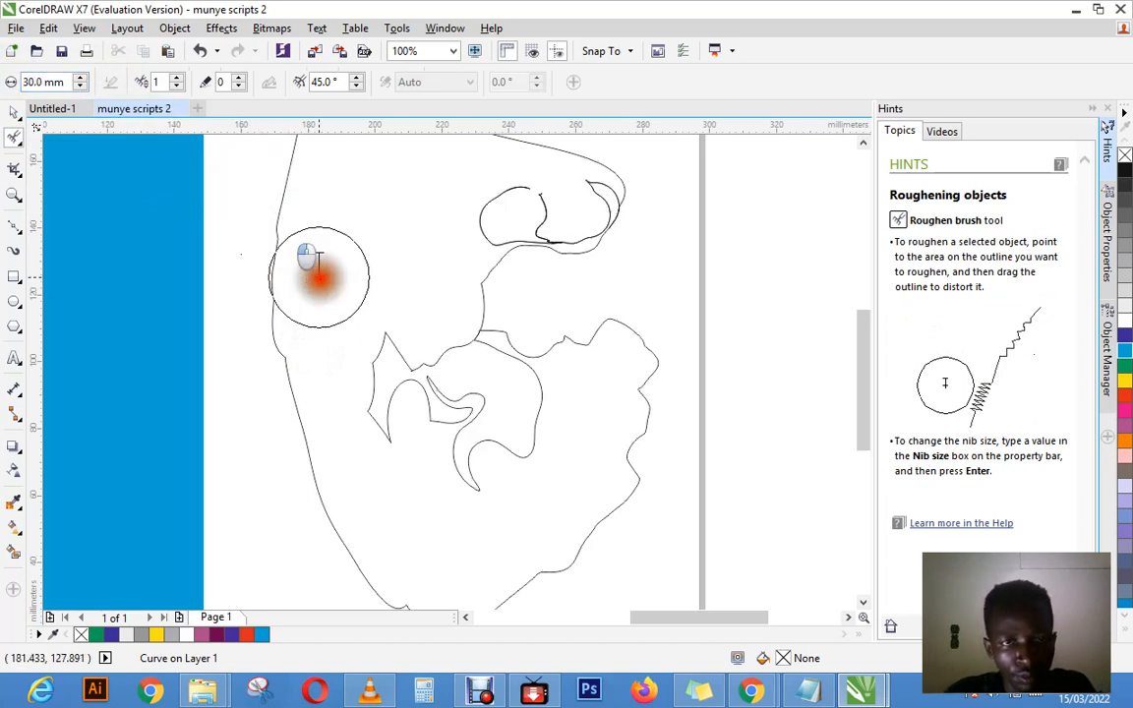
click(274, 245)
click(280, 239)
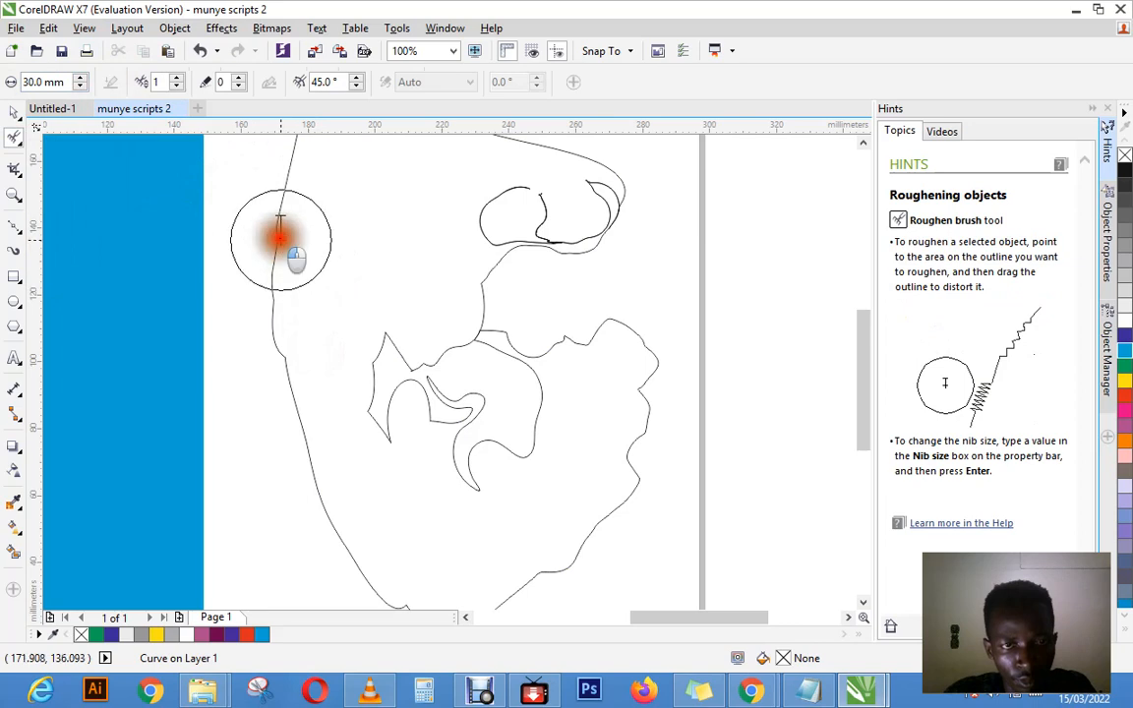
click(291, 335)
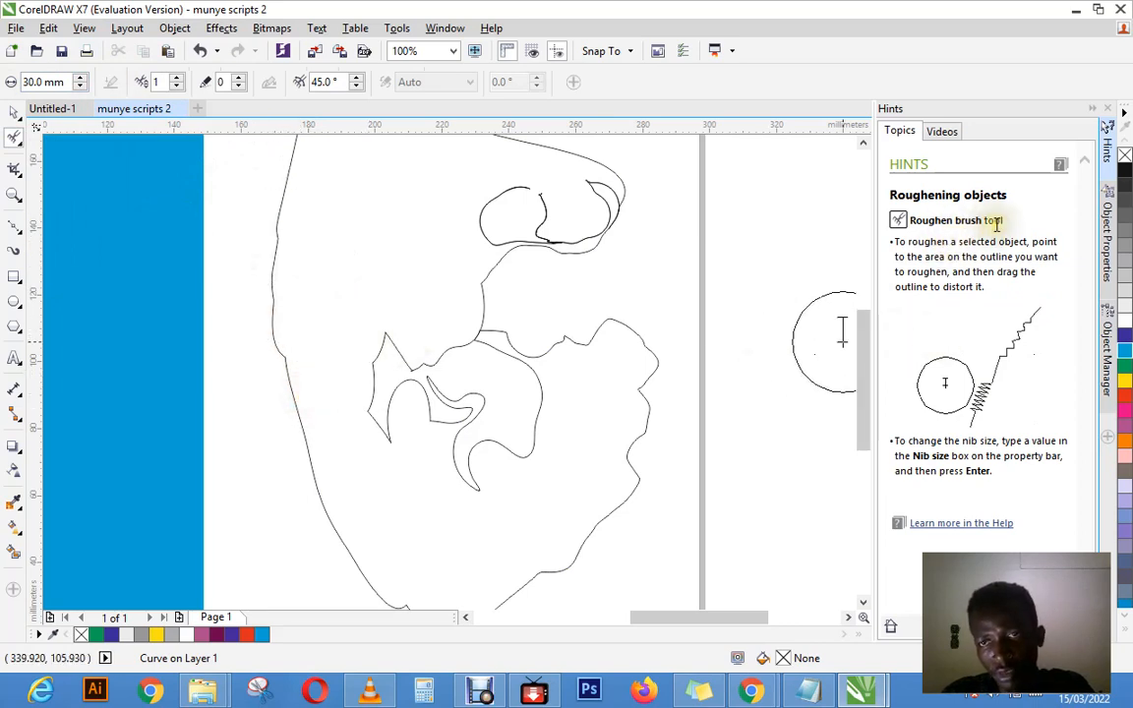
Step: Try to roughen the curve's inner edges around the middle lobe with the Roughen brush
click(526, 352)
click(494, 367)
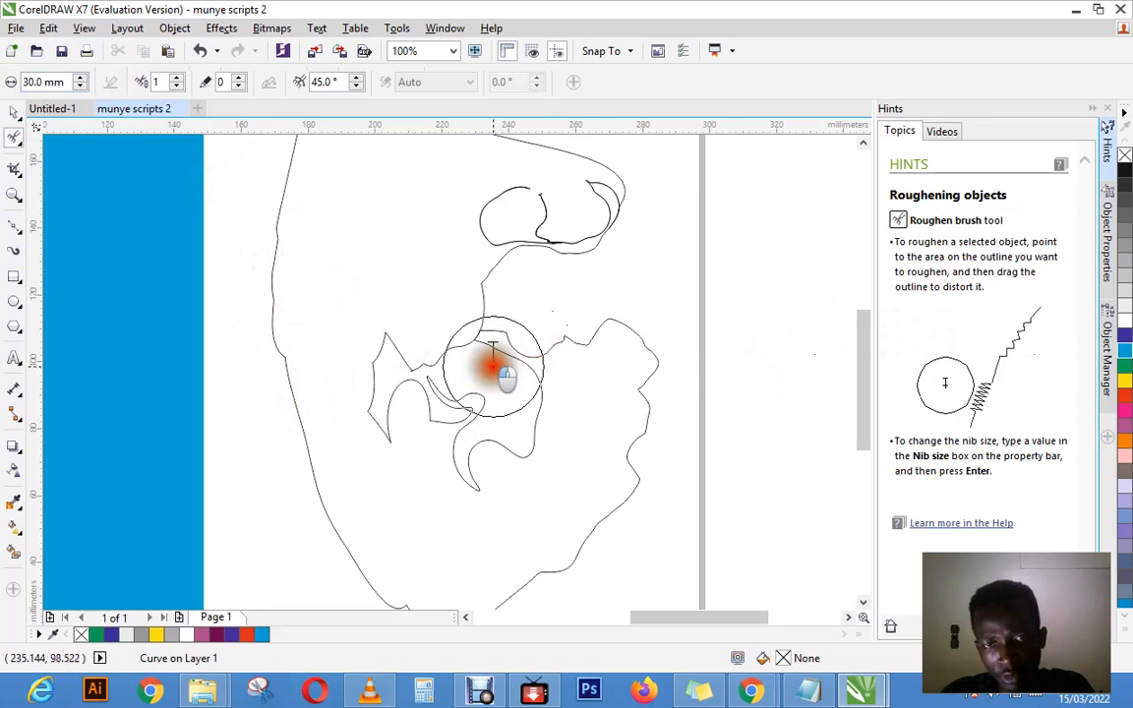
drag(493, 365, 443, 385)
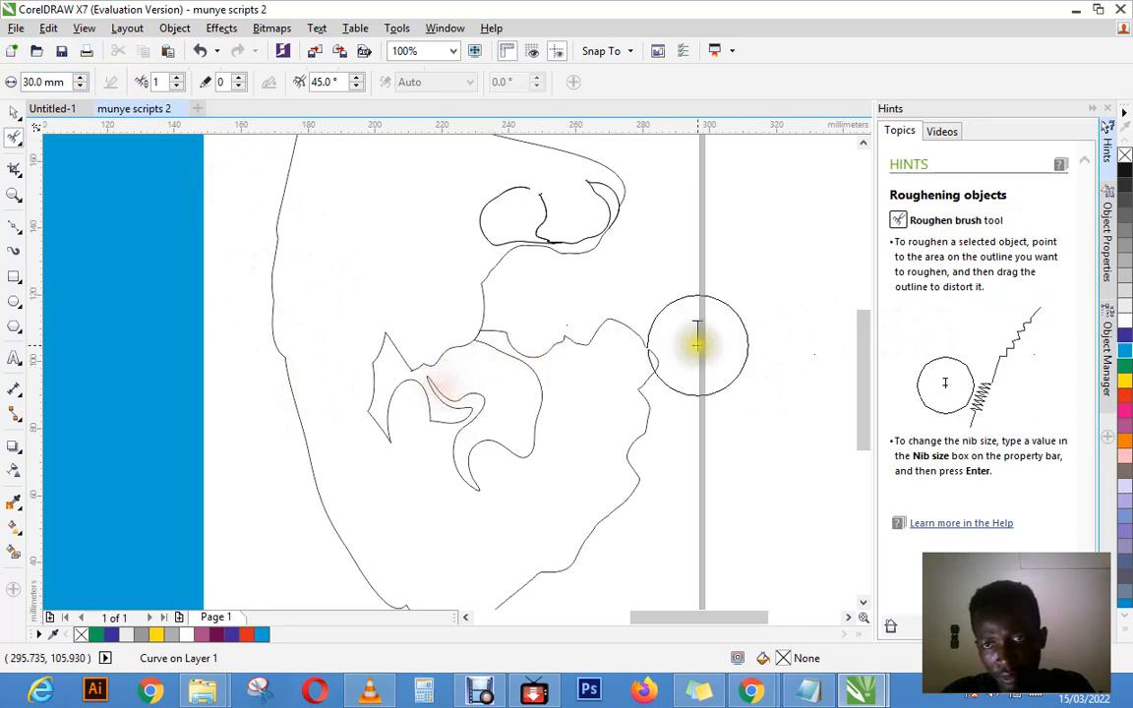
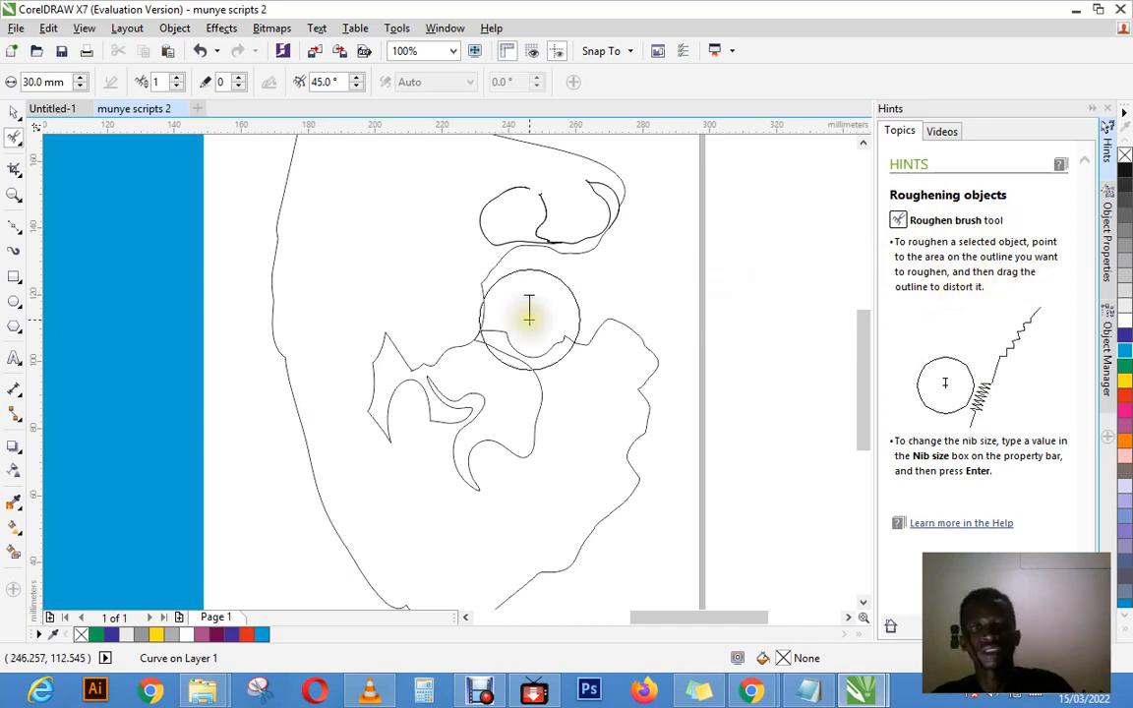
Step: Select the curve and roughen its left, lower, right and upper edges into zigzags with the 30 mm Roughen brush
click(21, 110)
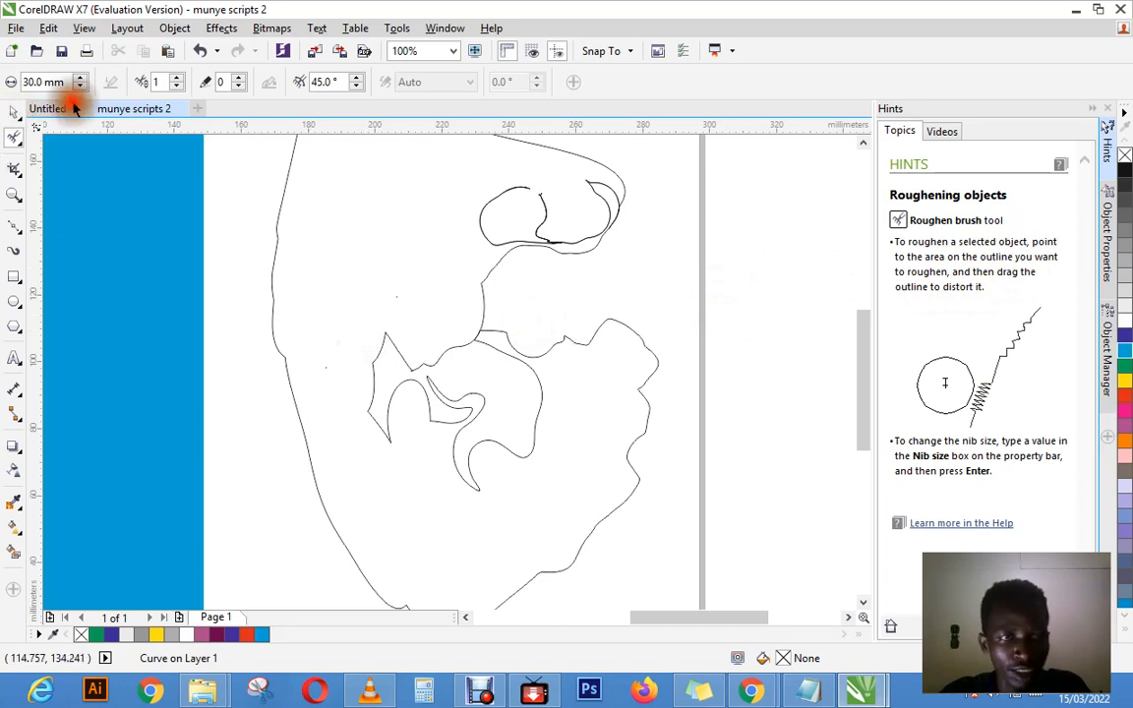
click(473, 340)
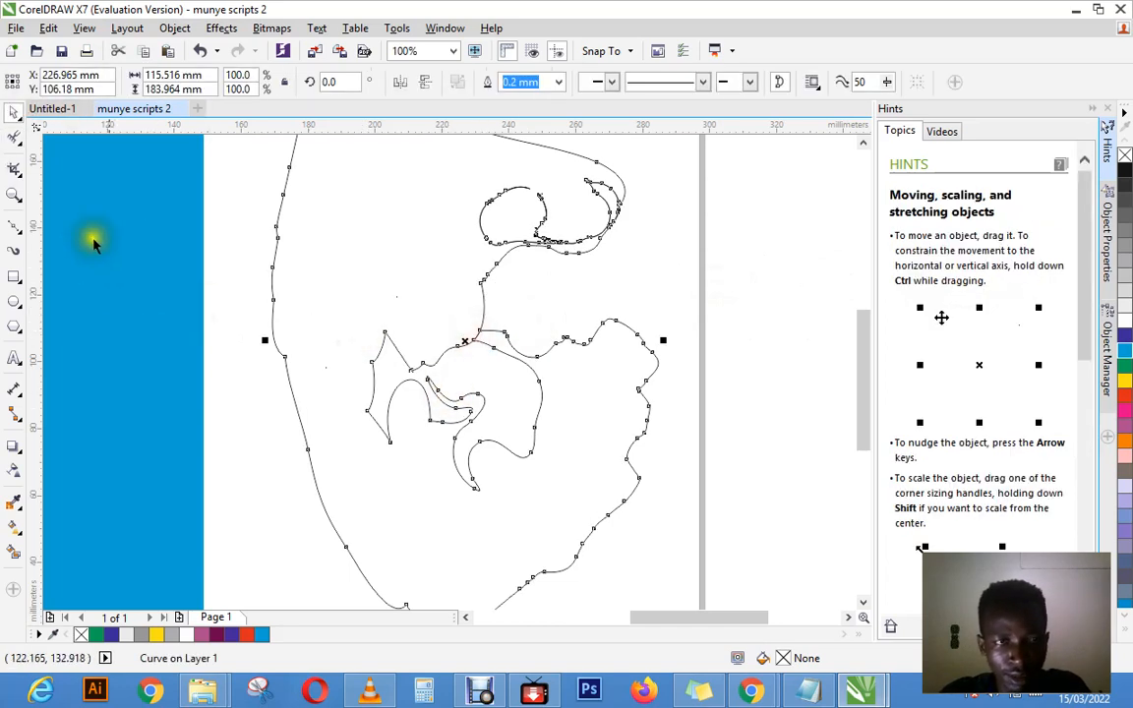
click(14, 135)
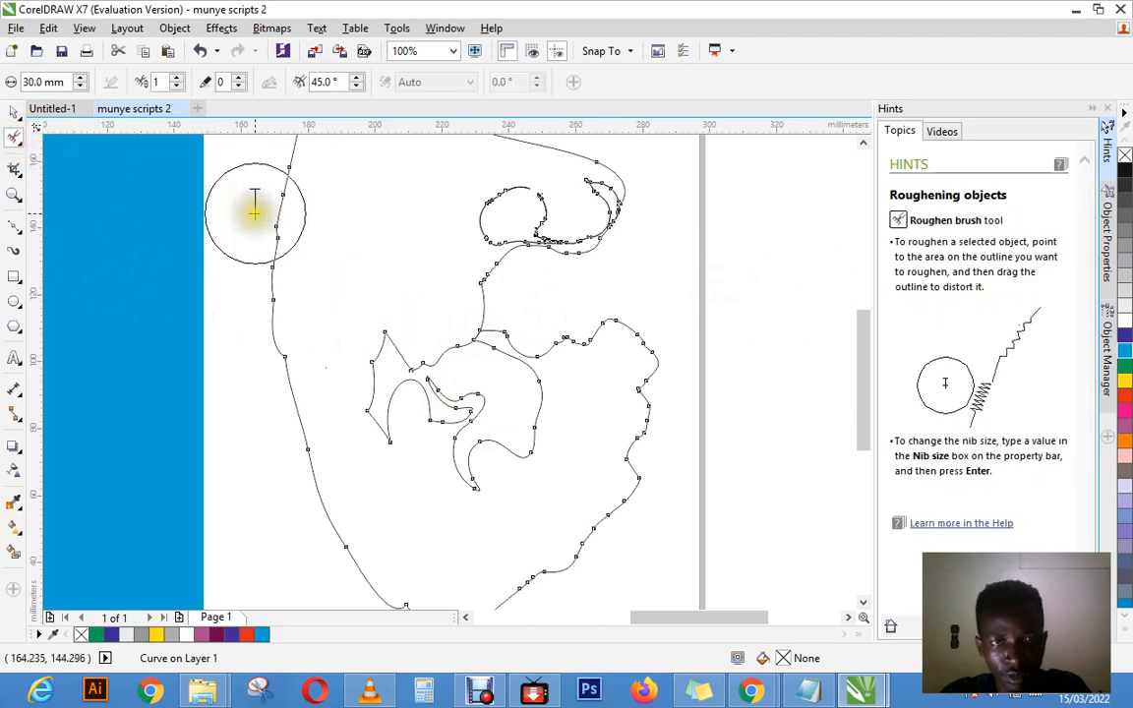
mouse_move(252, 203)
mouse_down()
mouse_move(319, 278)
mouse_move(304, 258)
mouse_move(266, 256)
mouse_move(324, 336)
mouse_move(296, 333)
mouse_move(346, 461)
mouse_up()
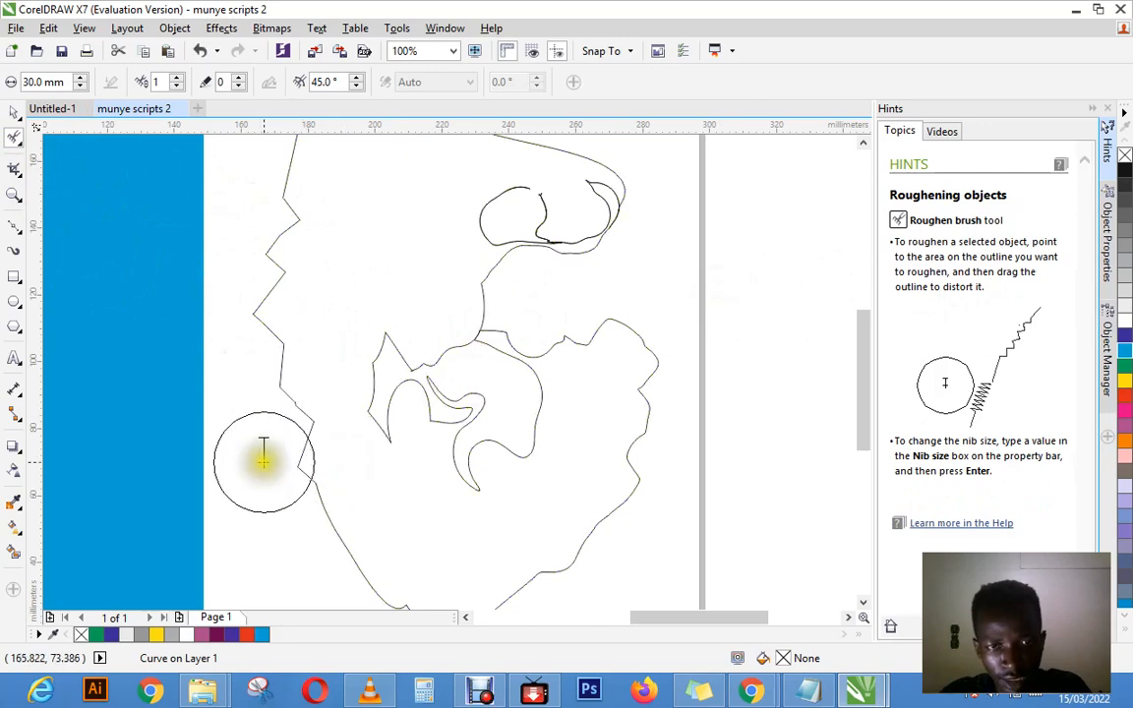
drag(300, 515, 459, 576)
mouse_move(493, 534)
mouse_down()
mouse_move(586, 564)
mouse_move(572, 456)
mouse_move(631, 469)
mouse_move(605, 377)
mouse_move(638, 387)
mouse_move(617, 312)
mouse_up()
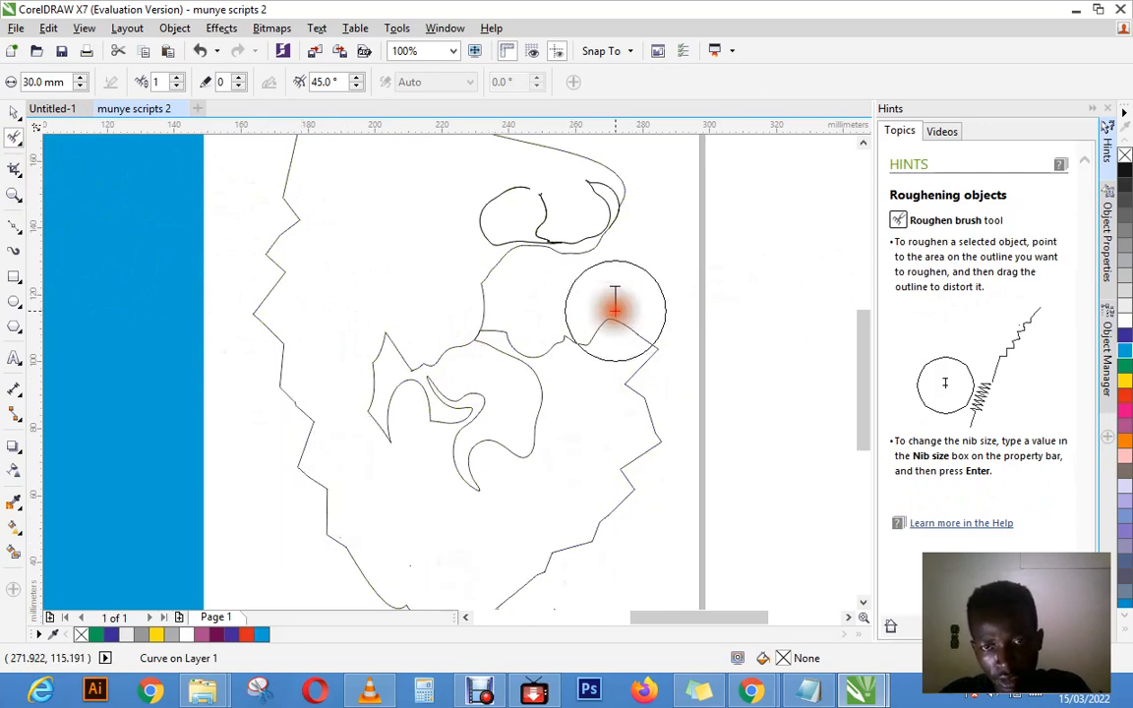
mouse_move(526, 178)
mouse_down()
mouse_move(578, 166)
mouse_move(633, 212)
mouse_up()
drag(298, 174, 242, 149)
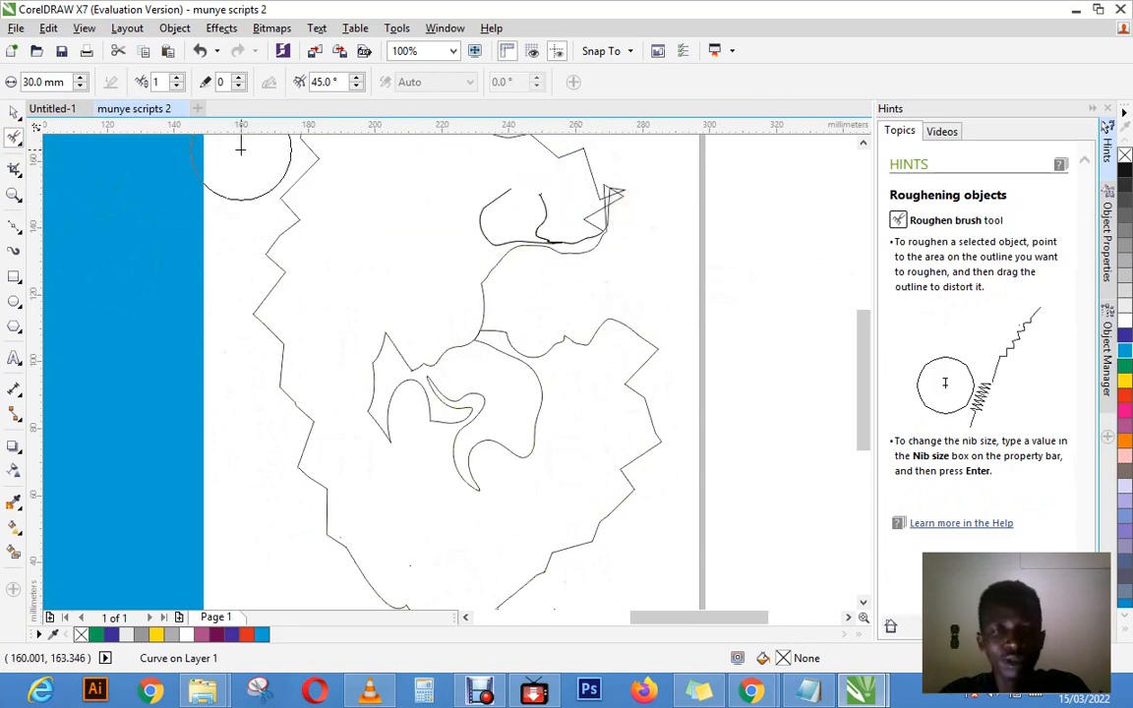
Step: Smear the curve's zigzag left edge downward into thin overlapping spikes with the 15 mm Smear brush
click(16, 173)
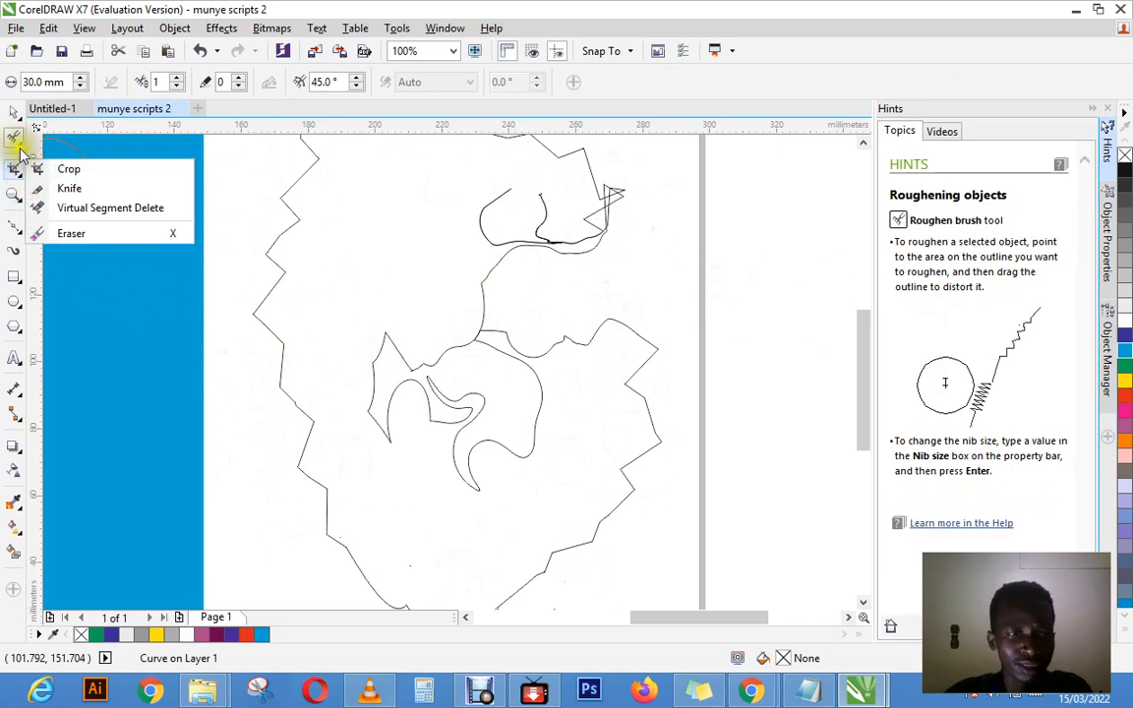
click(17, 145)
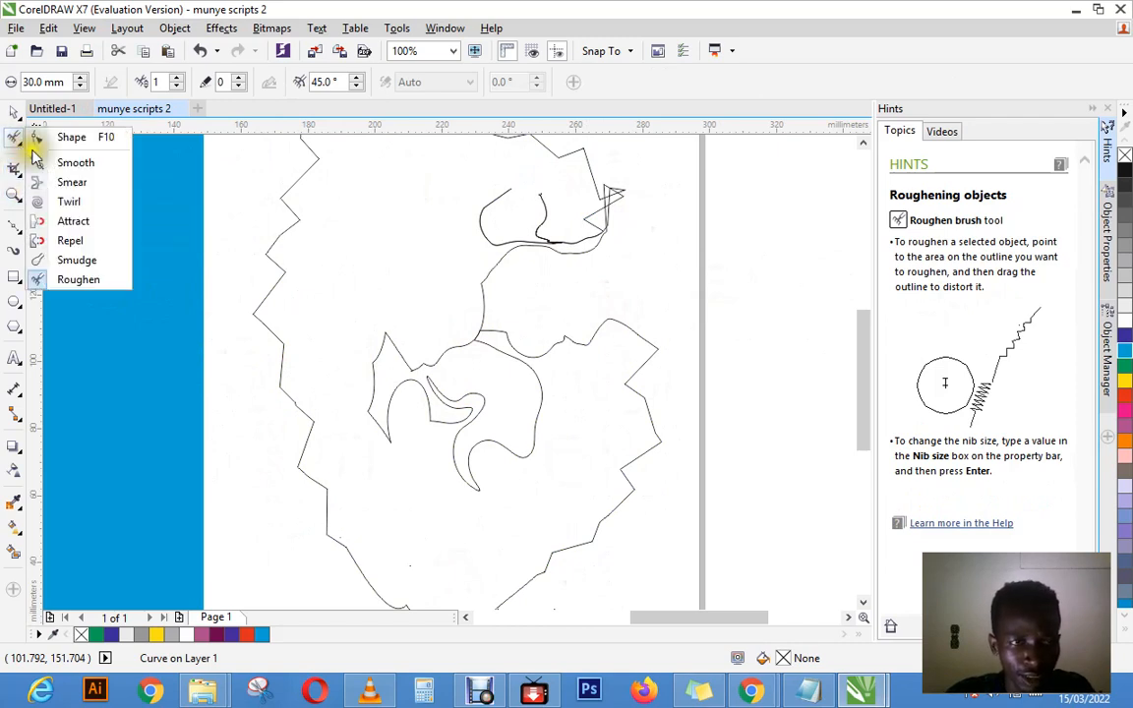
click(76, 187)
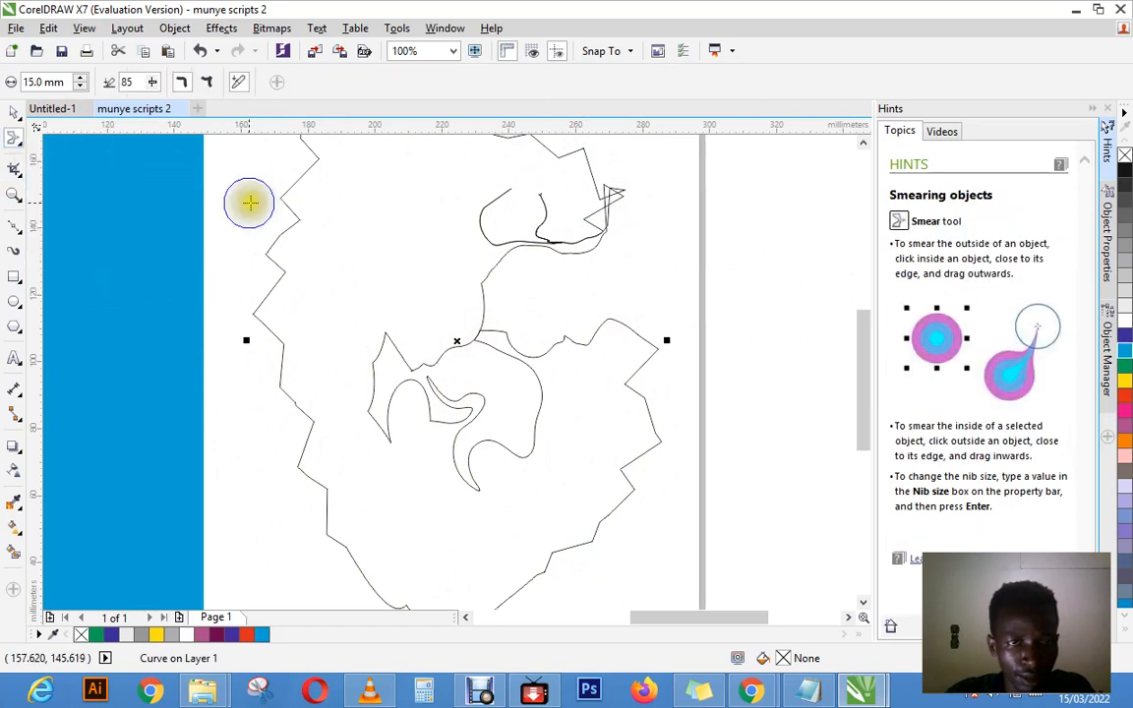
mouse_move(278, 204)
mouse_down()
mouse_move(284, 302)
mouse_move(267, 320)
mouse_move(262, 407)
mouse_up()
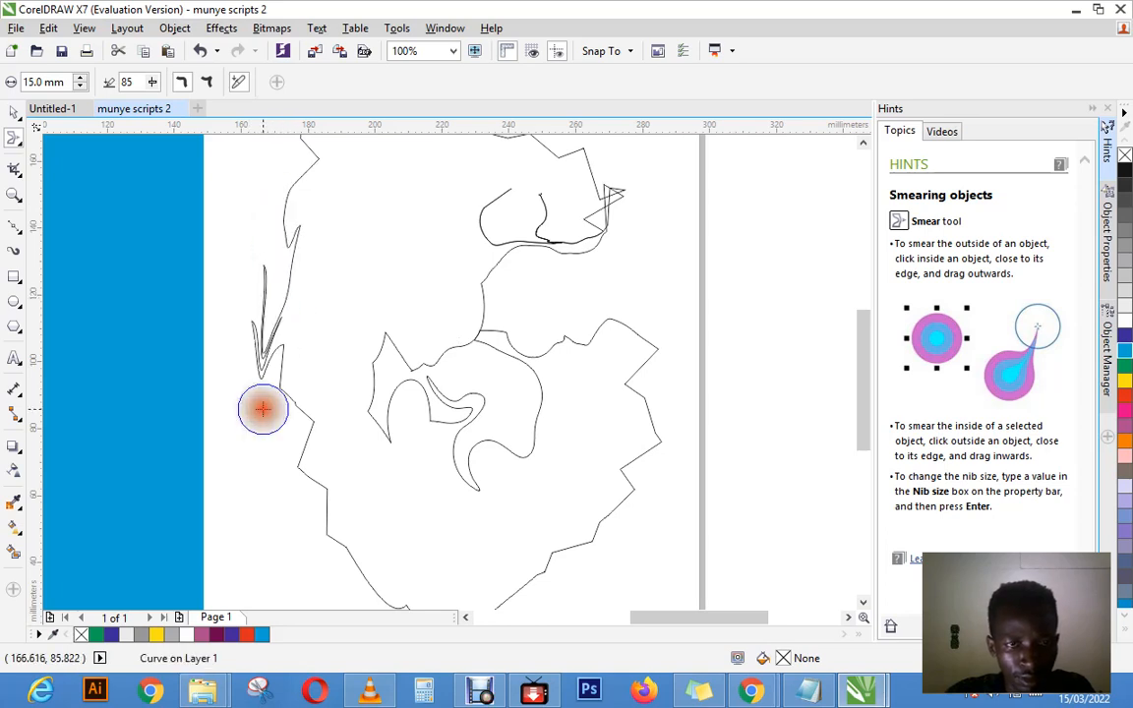
drag(268, 355, 314, 527)
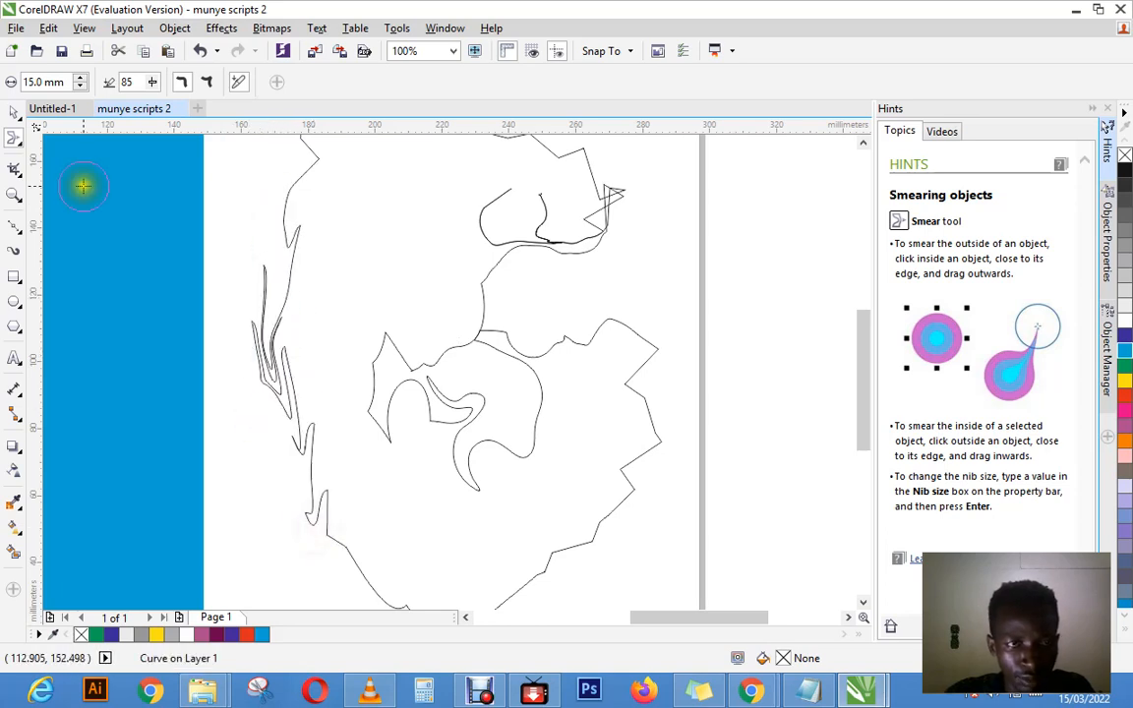
Step: Try to smooth the spiky left edge of the curve with the 15 mm Smooth brush at rate 100
click(13, 139)
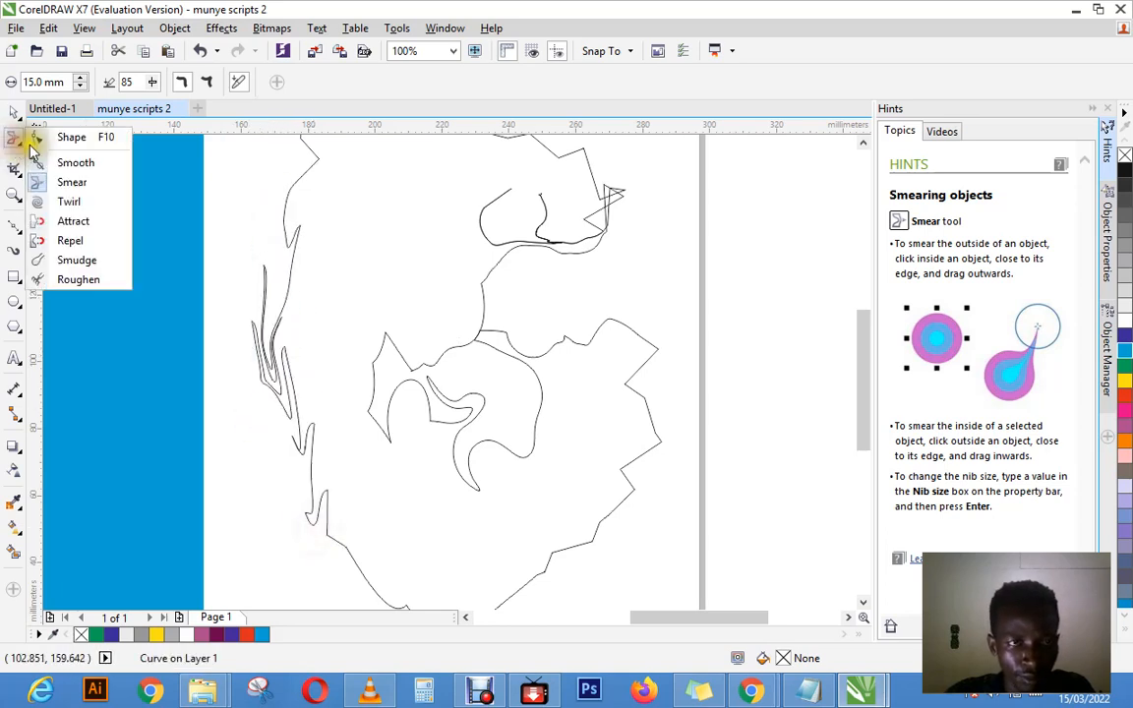
click(68, 201)
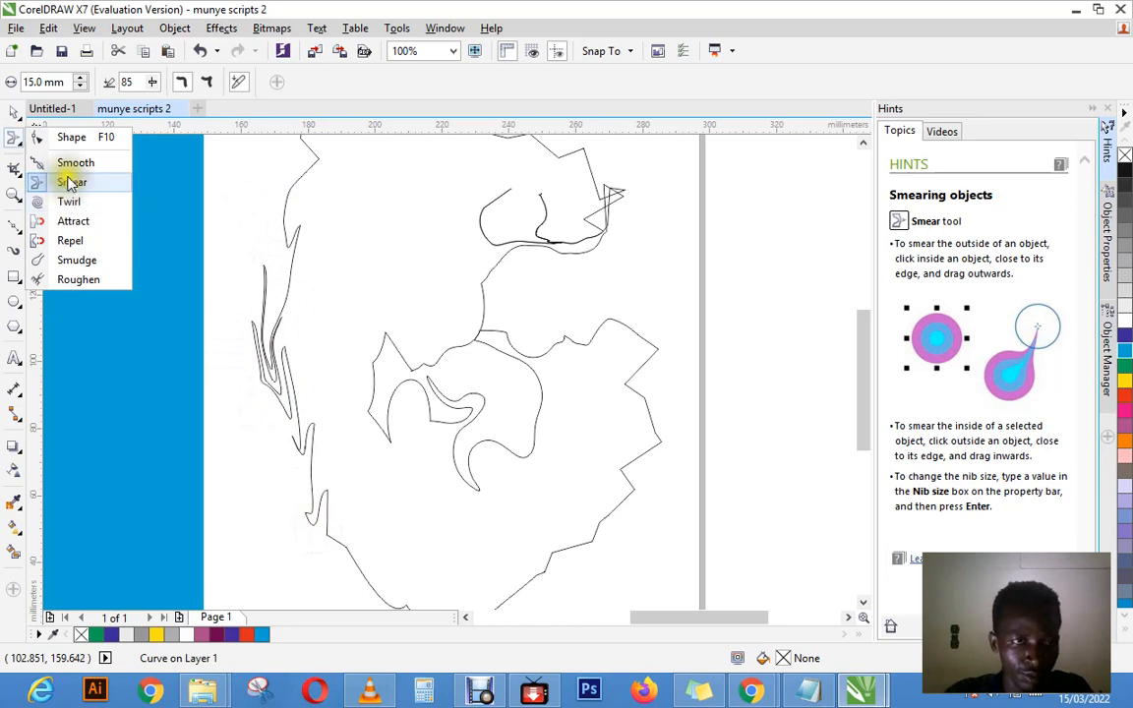
click(75, 162)
mouse_move(293, 246)
mouse_down()
mouse_move(291, 322)
mouse_move(288, 266)
mouse_move(304, 238)
mouse_move(253, 257)
mouse_move(276, 434)
mouse_up()
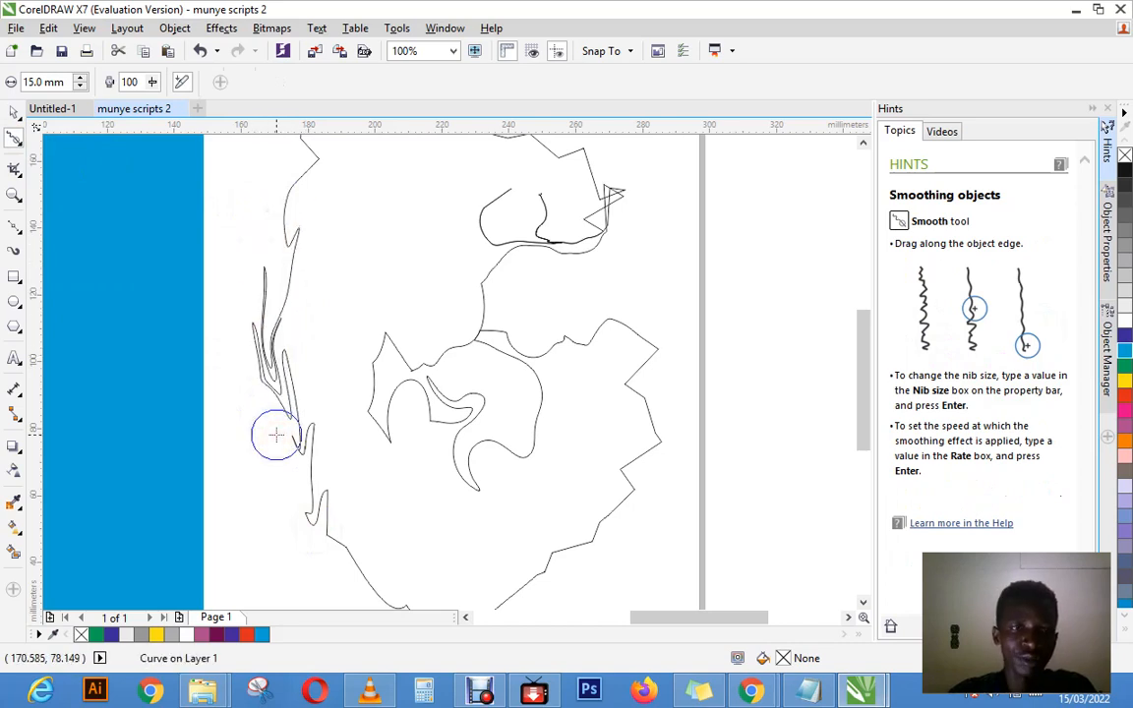
Step: Smear the upper part of the curve's left edge downward and flatten the inner lobe's pointed upper-left tip
click(17, 139)
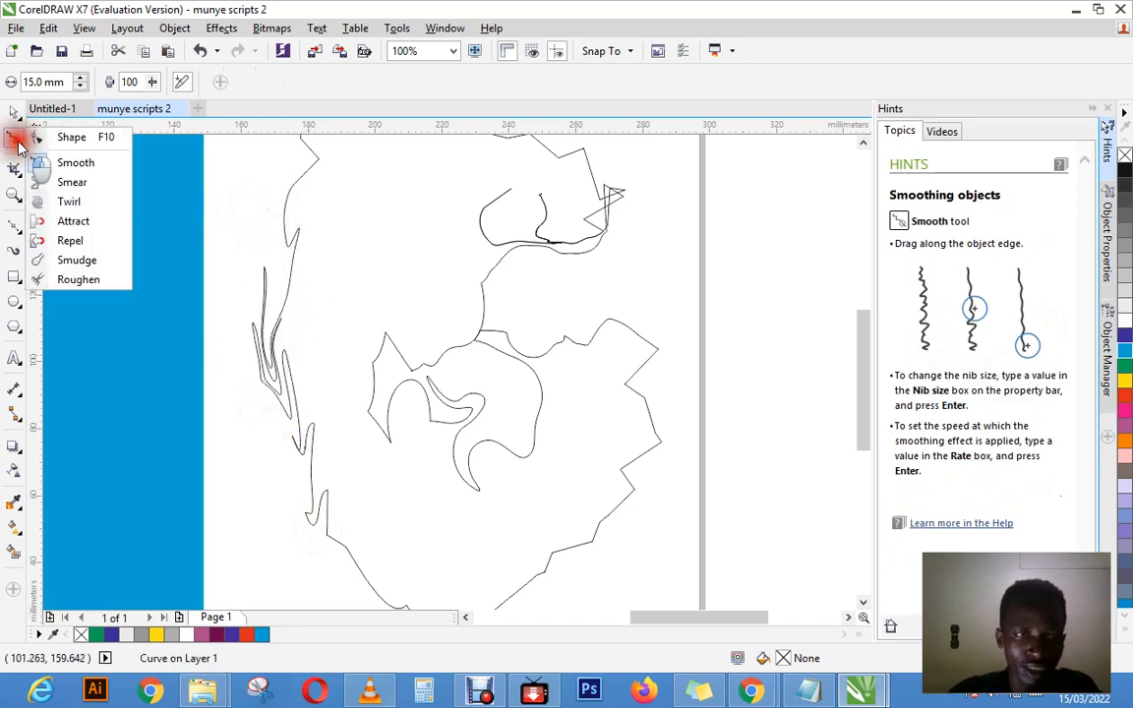
click(75, 182)
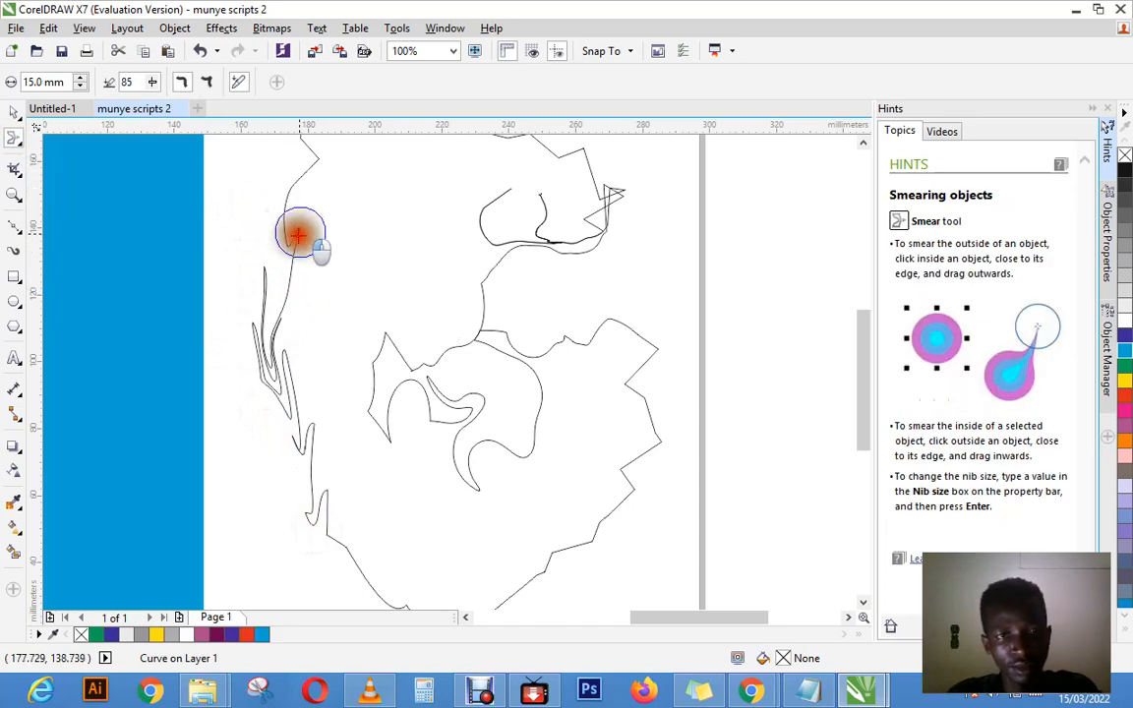
mouse_move(297, 234)
mouse_down()
mouse_move(281, 278)
mouse_move(284, 236)
mouse_move(286, 325)
mouse_up()
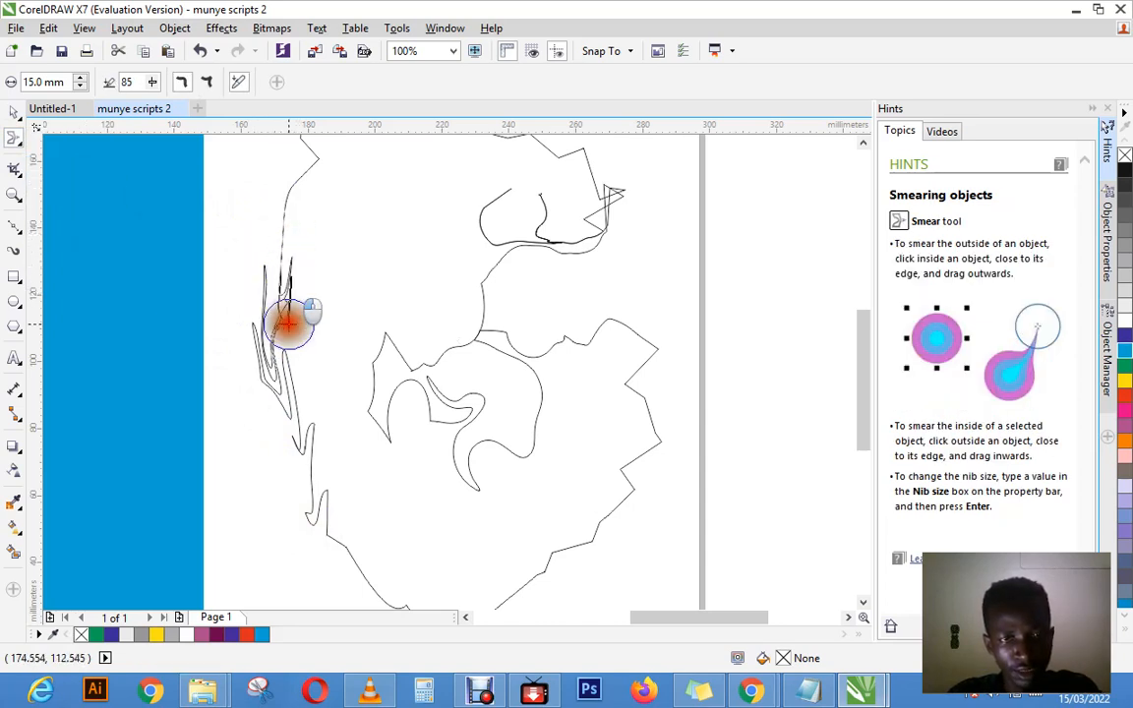
mouse_move(296, 253)
mouse_down()
mouse_move(283, 325)
mouse_move(374, 356)
mouse_move(373, 387)
mouse_move(384, 327)
mouse_move(405, 374)
mouse_up()
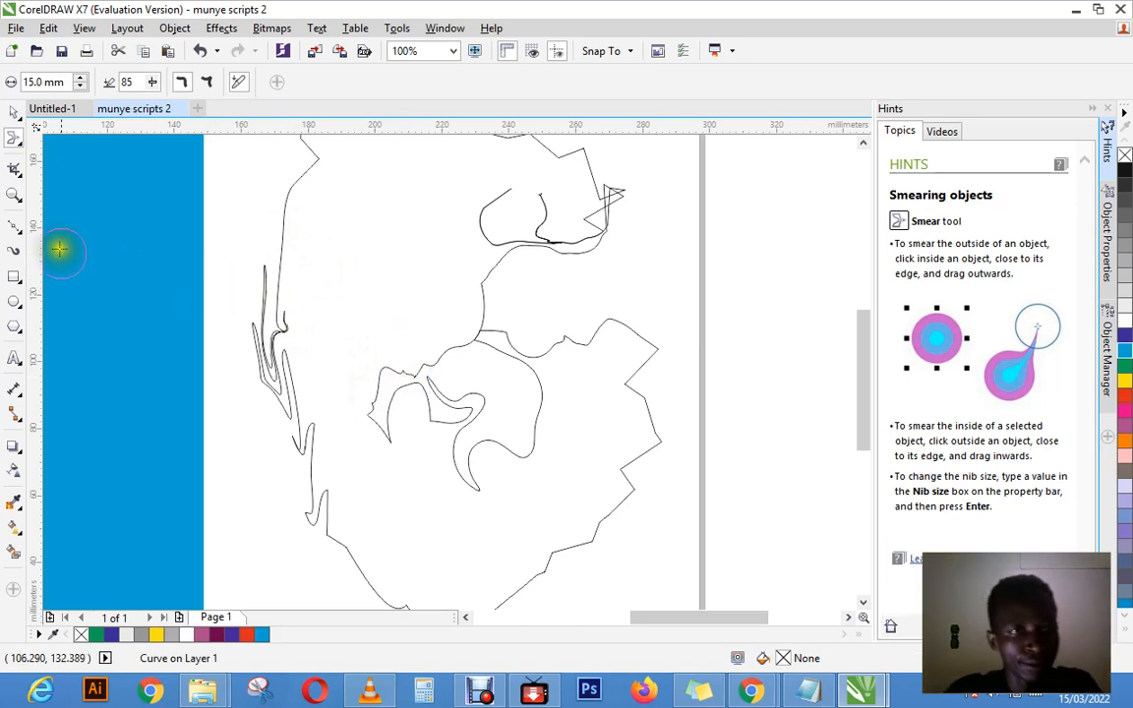
click(19, 143)
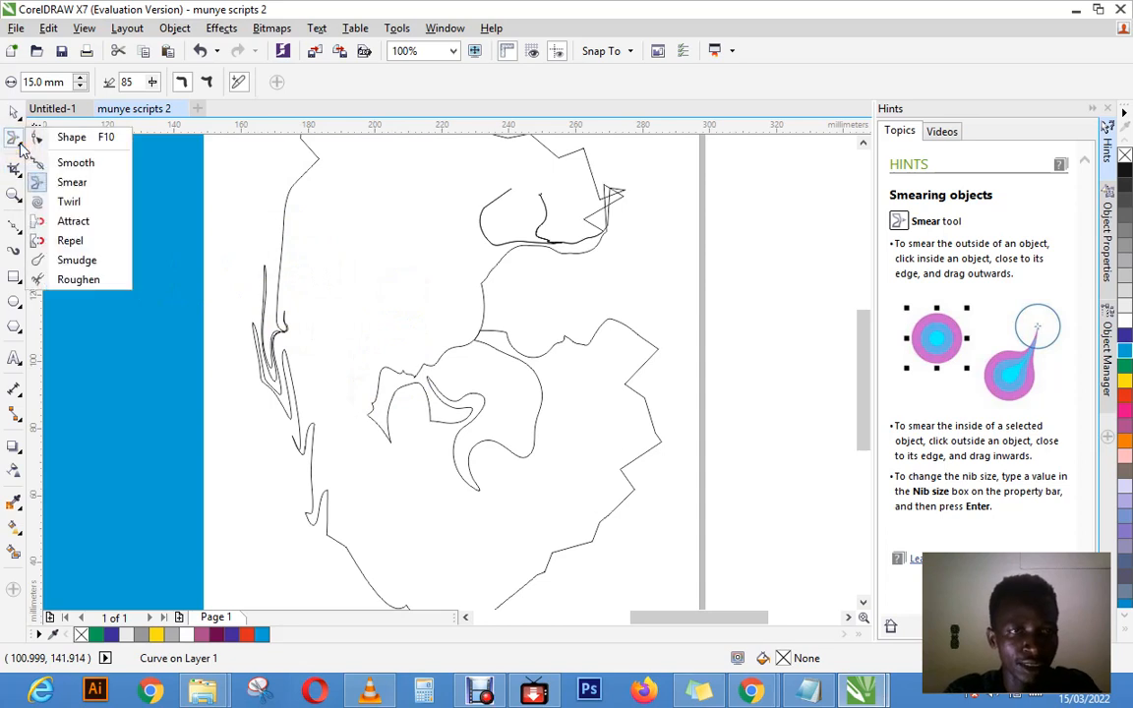
click(13, 139)
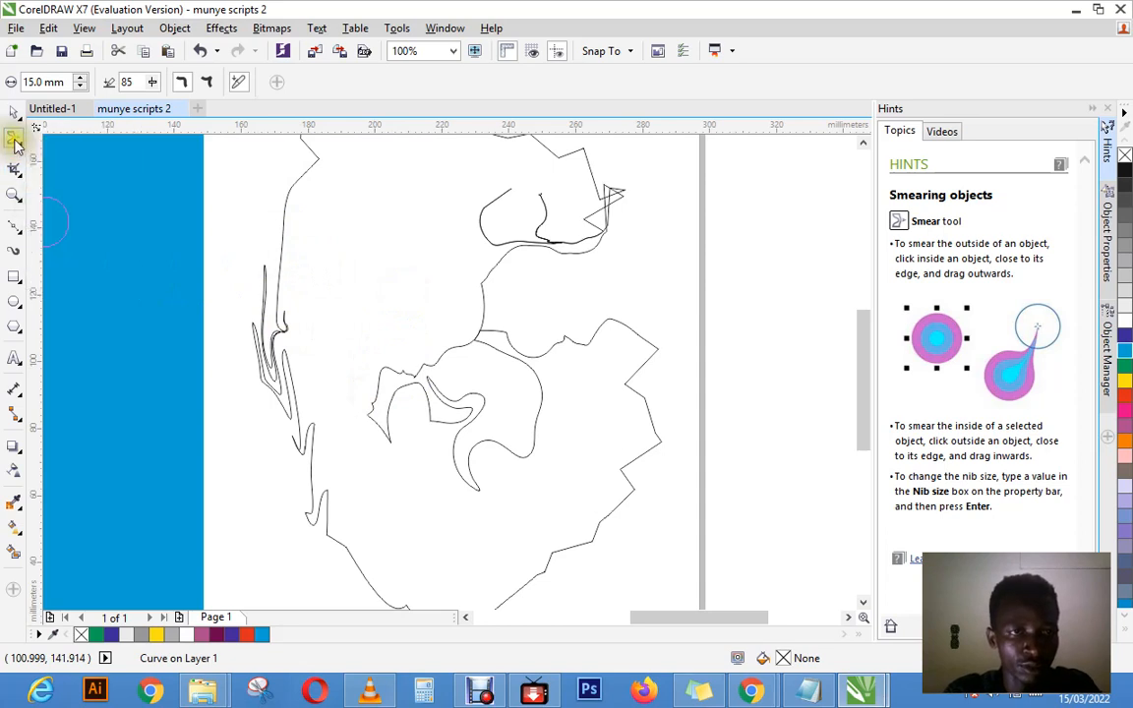
click(14, 169)
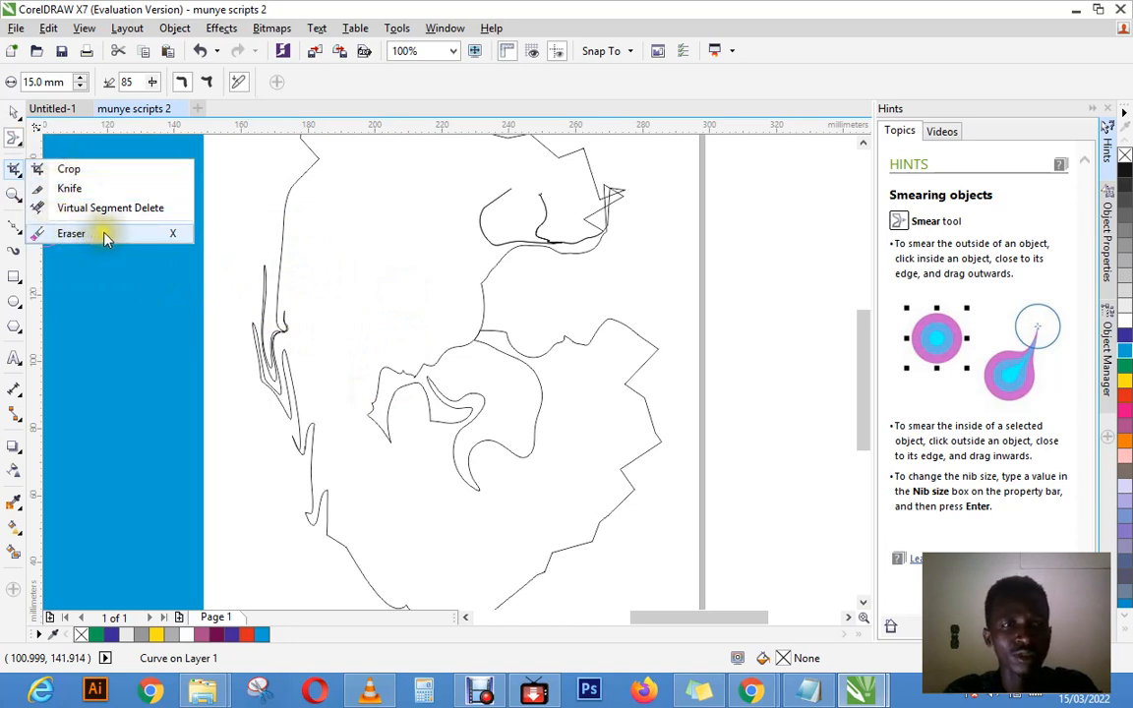
click(14, 113)
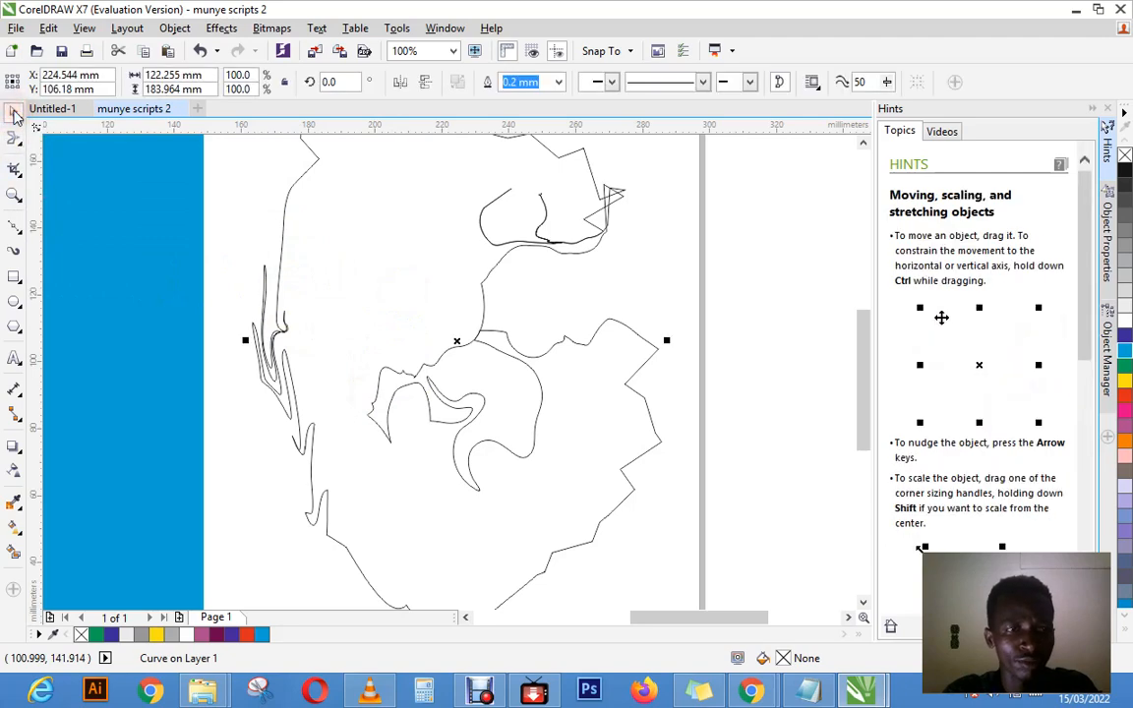
click(14, 280)
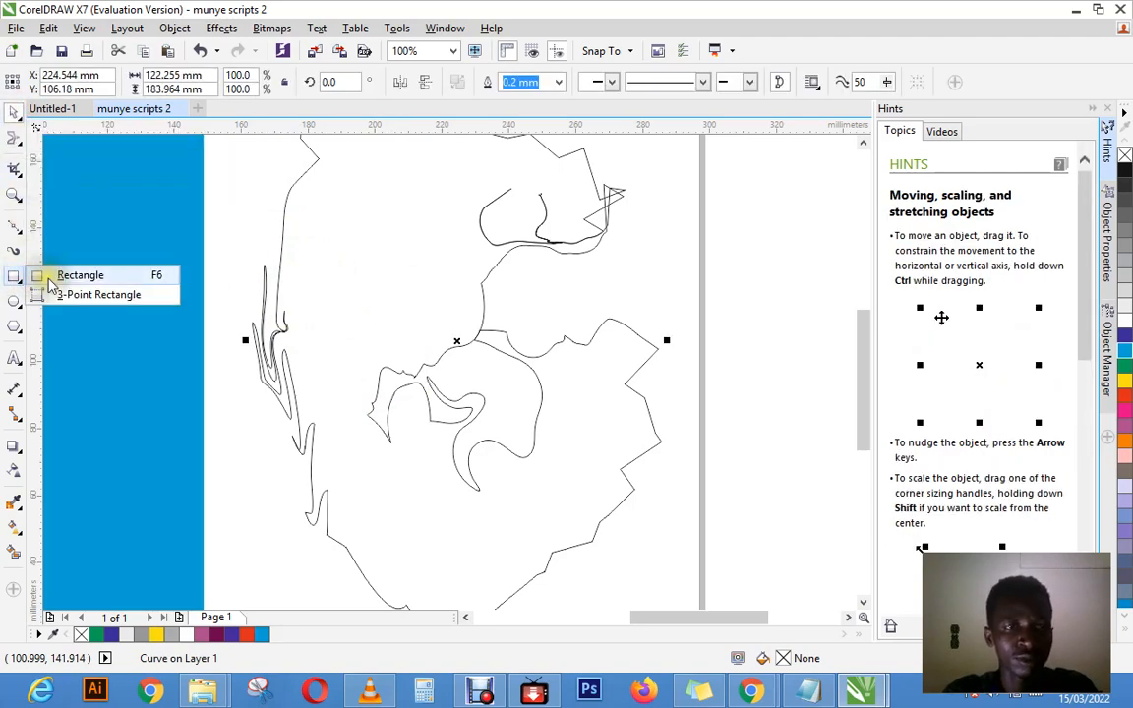
click(48, 279)
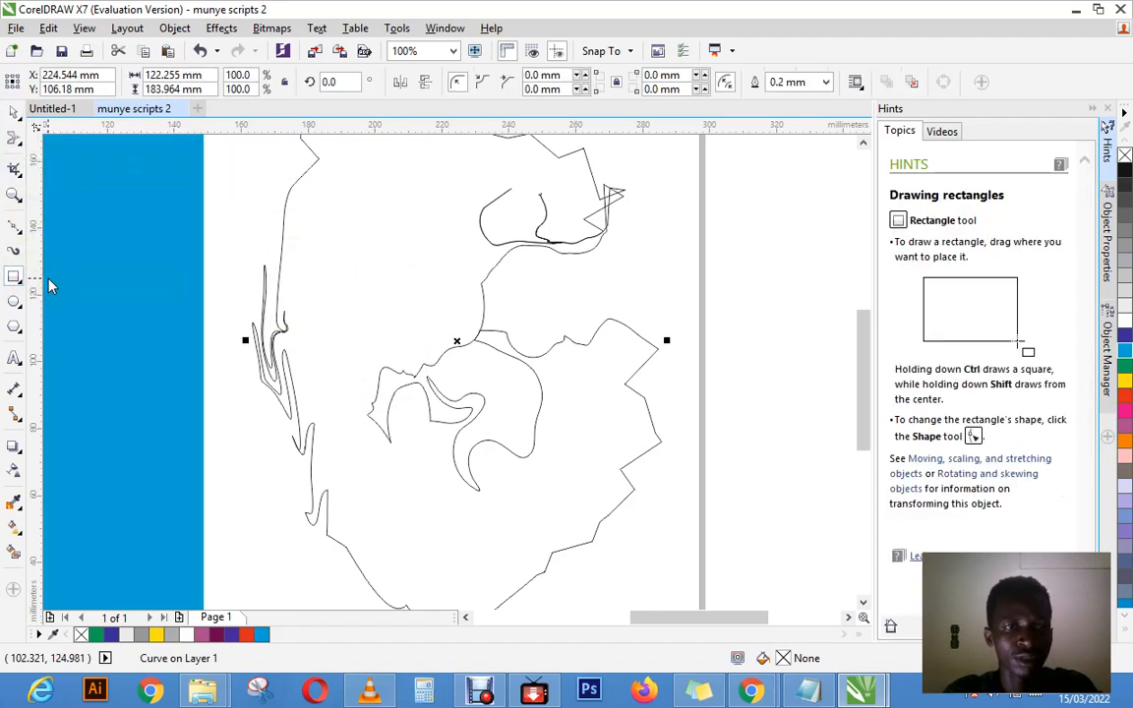
click(15, 117)
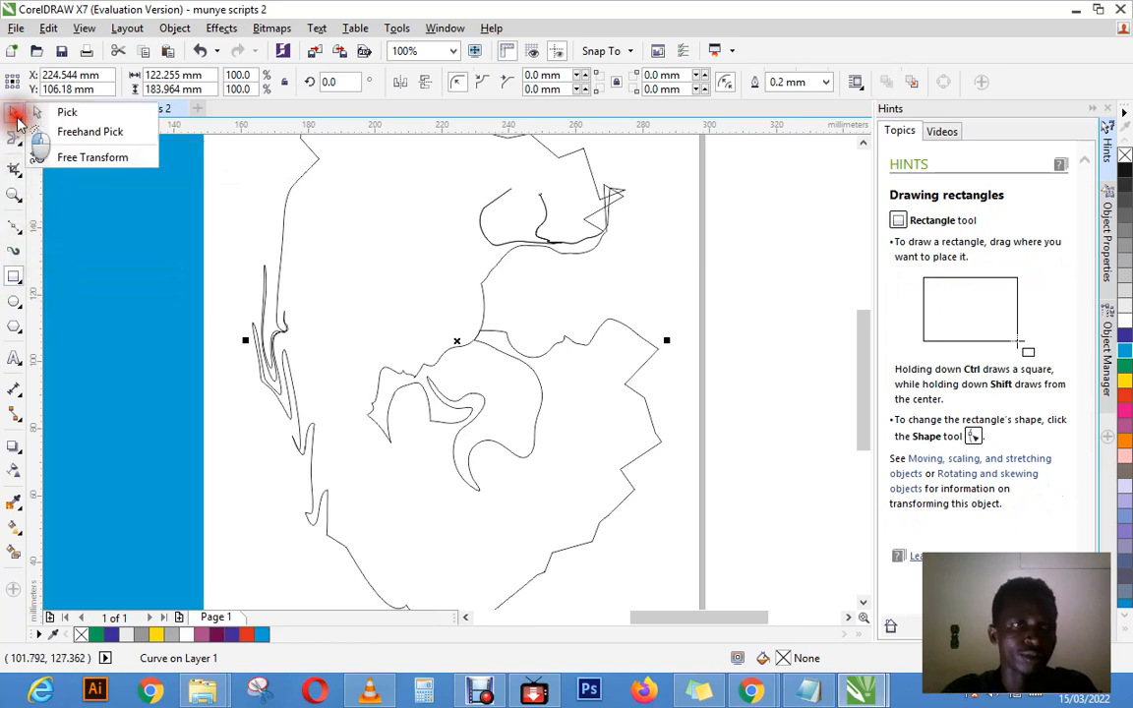
click(40, 117)
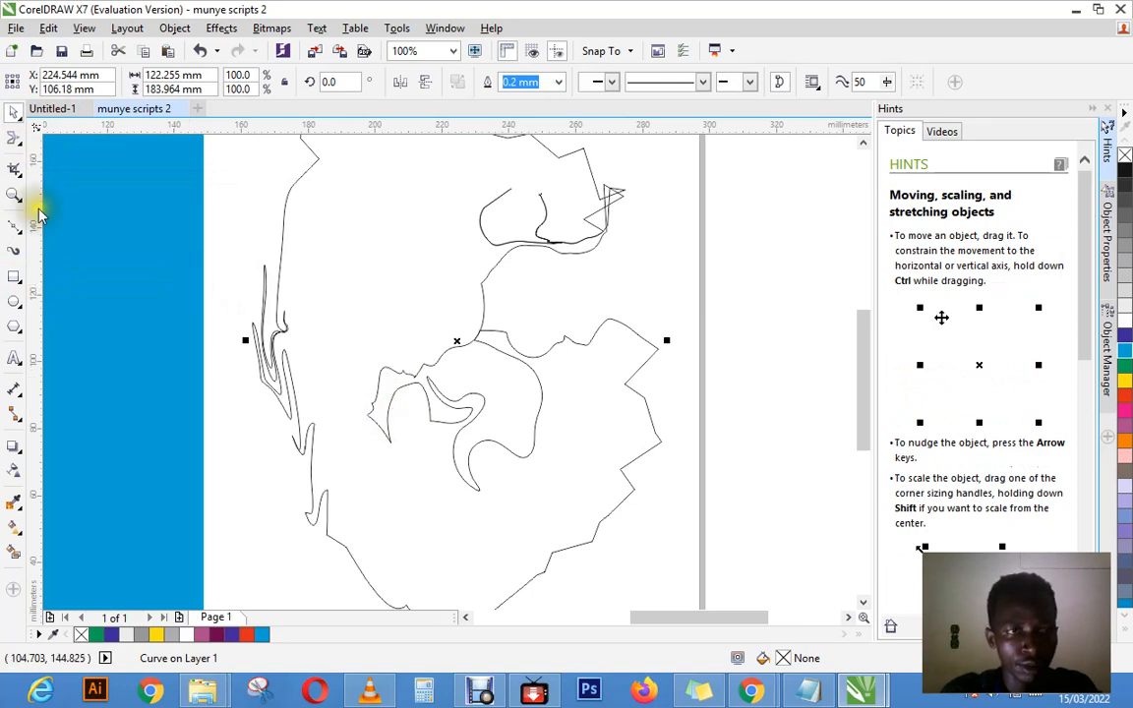
Step: Delete the large blue rectangle that overlaps the page
click(14, 193)
right_click(284, 224)
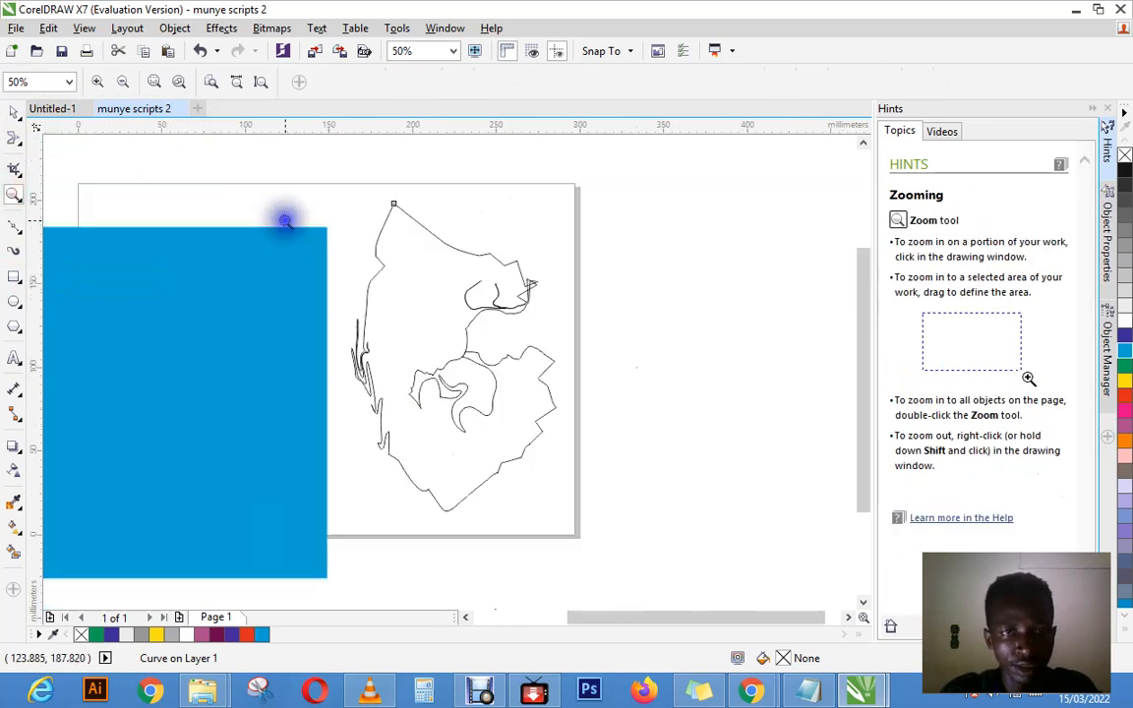
right_click(338, 246)
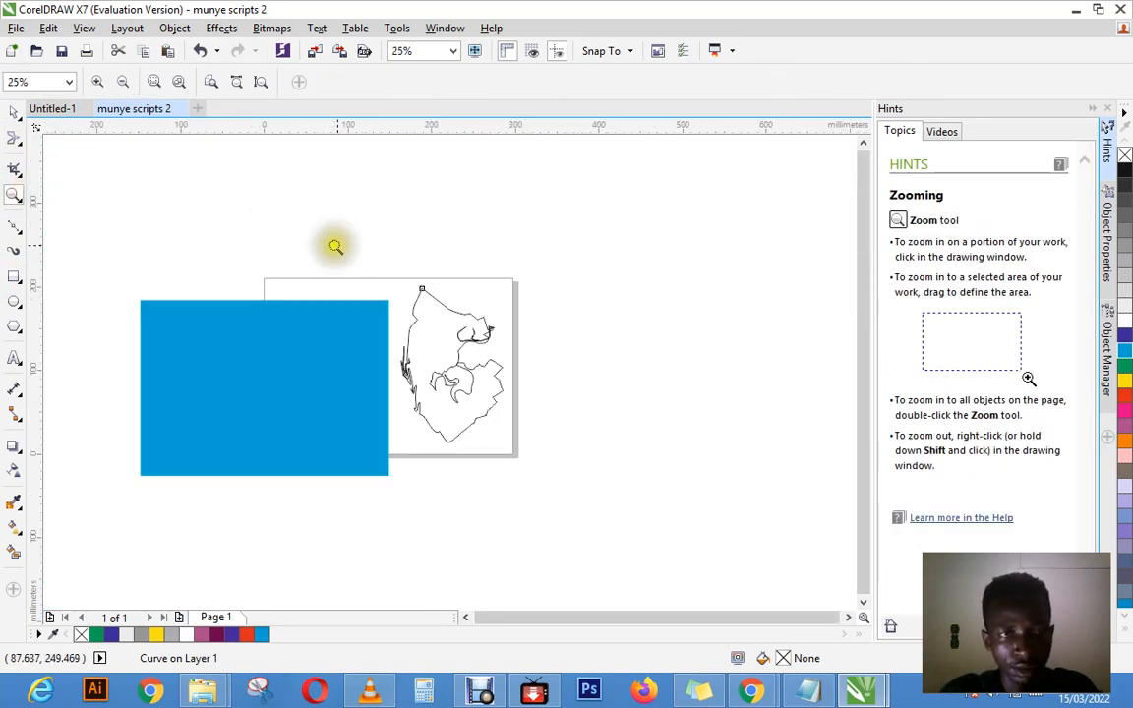
click(14, 111)
click(244, 316)
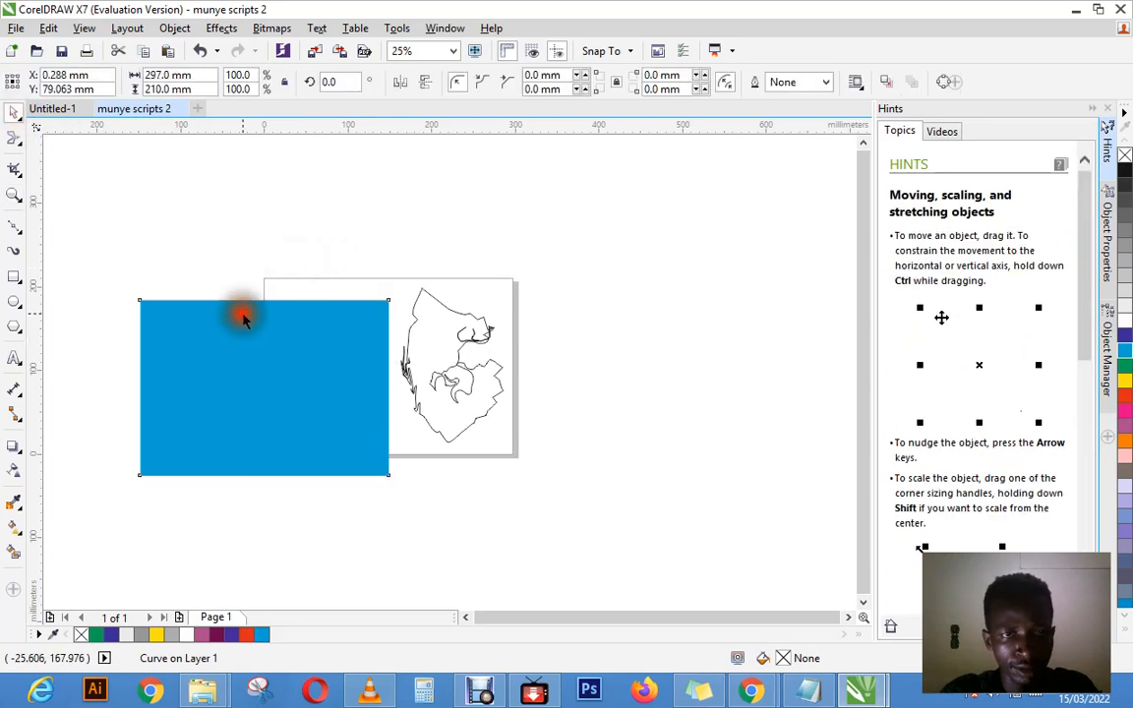
right_click(244, 316)
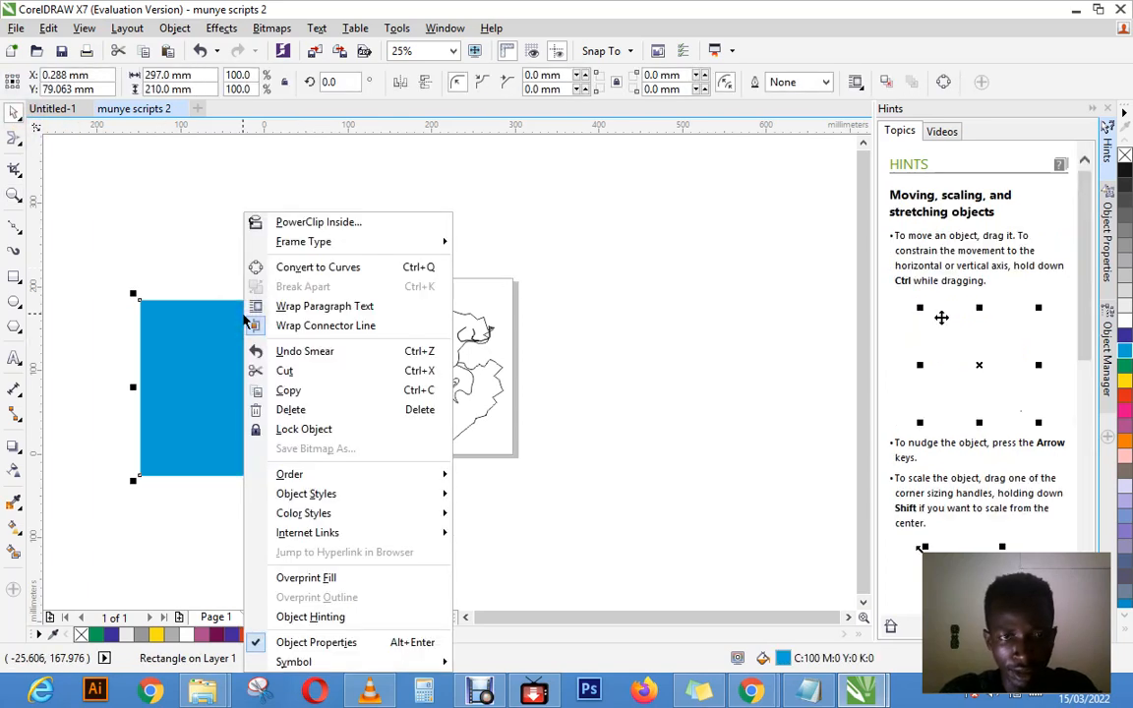
click(278, 409)
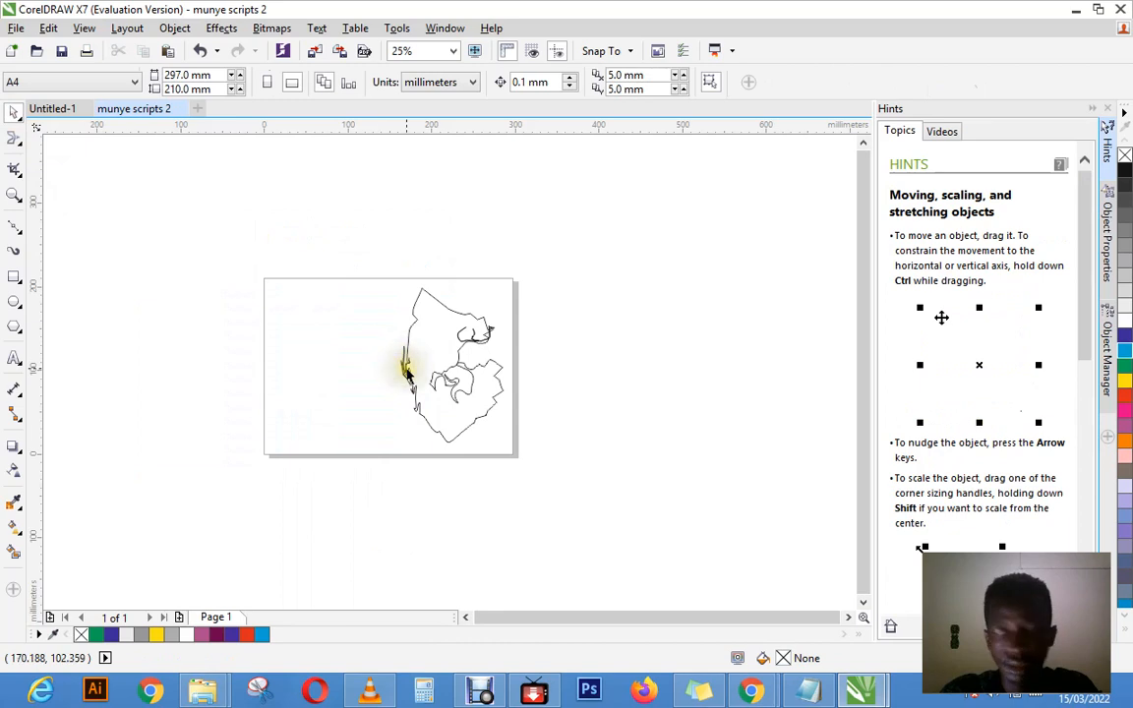
Step: Delete the distorted curve from the page
click(405, 370)
right_click(408, 373)
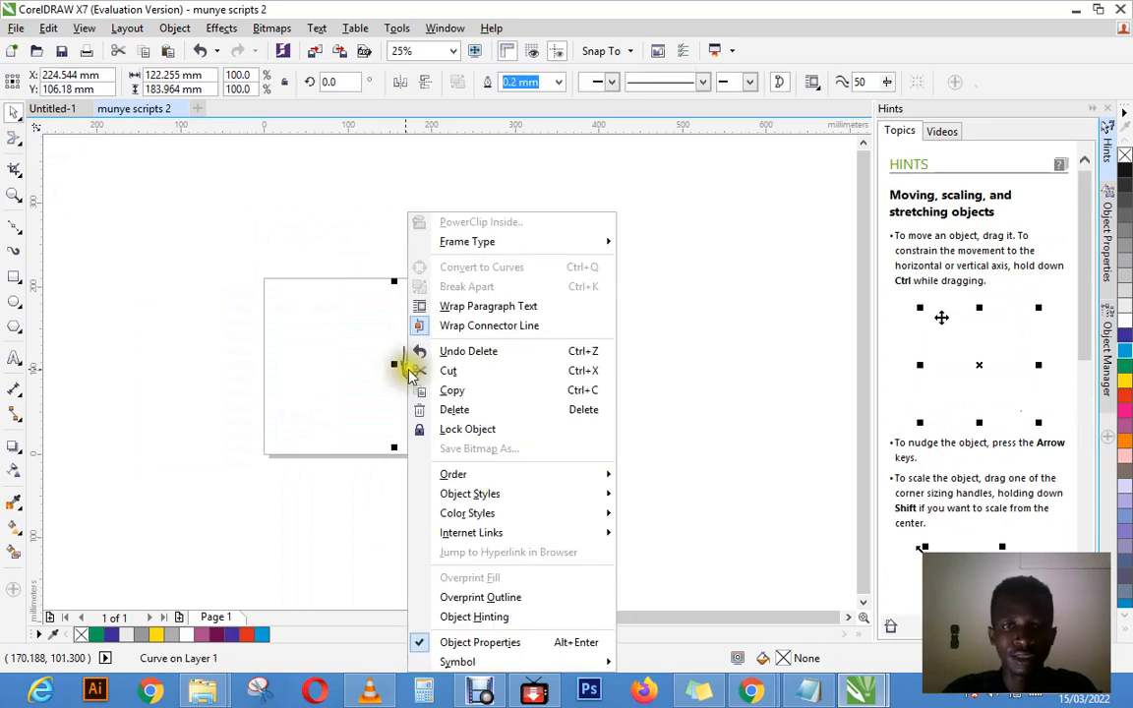
click(453, 409)
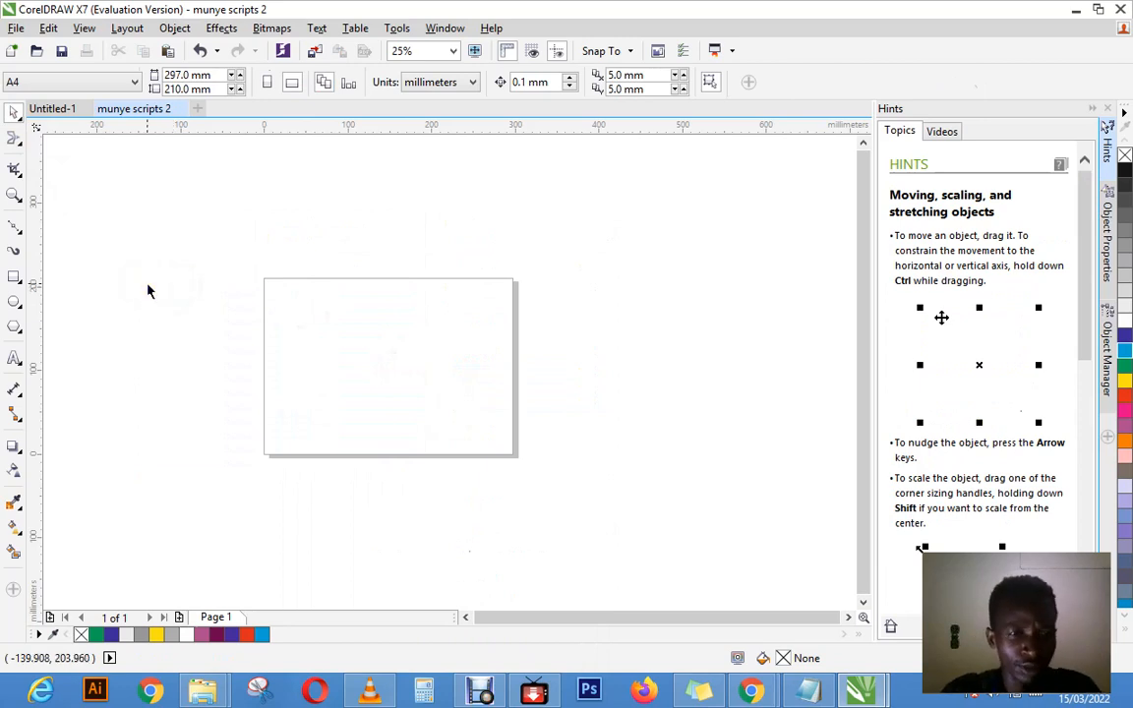
click(17, 234)
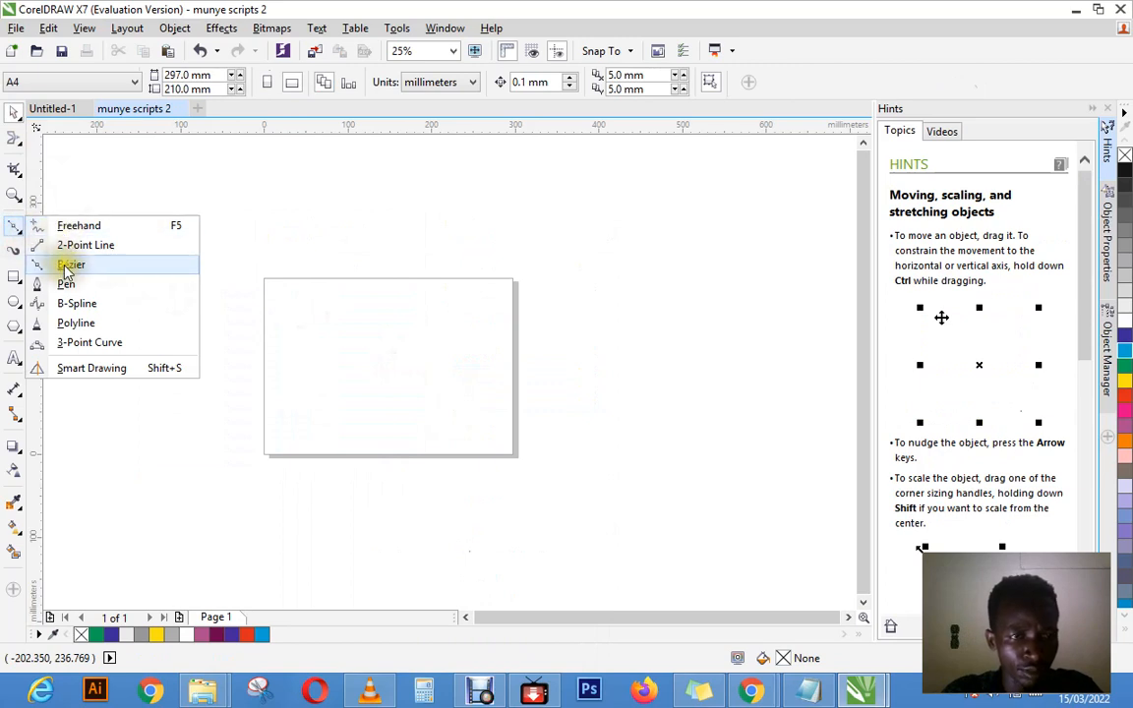
click(17, 278)
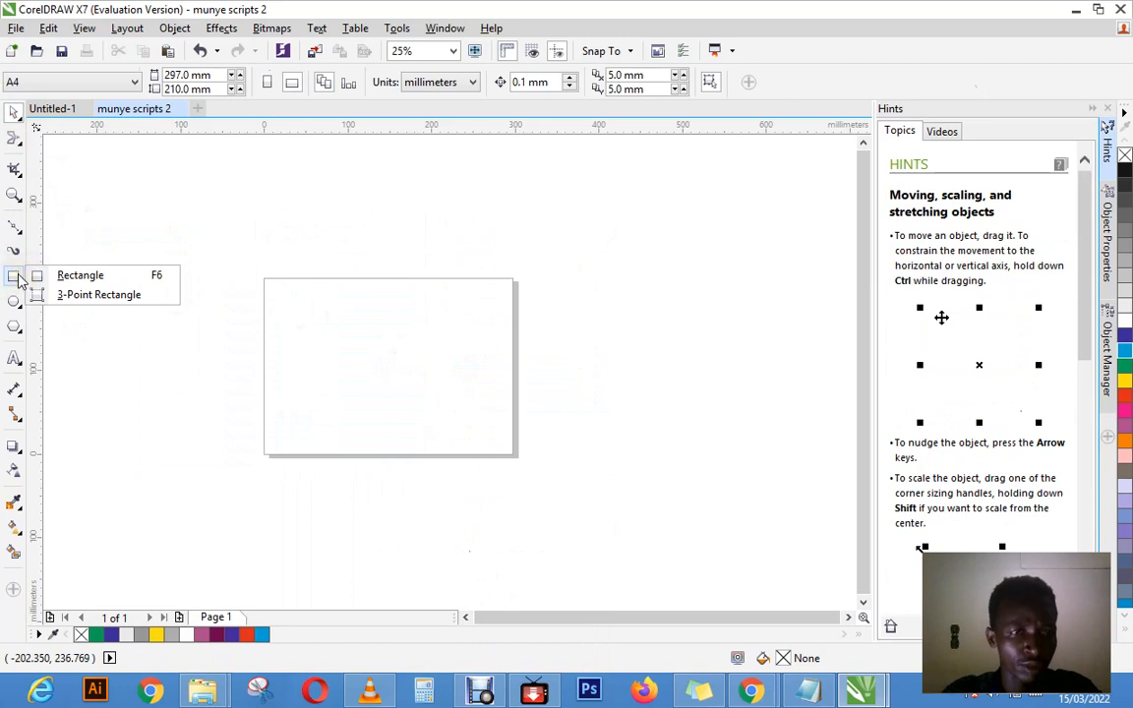
click(17, 279)
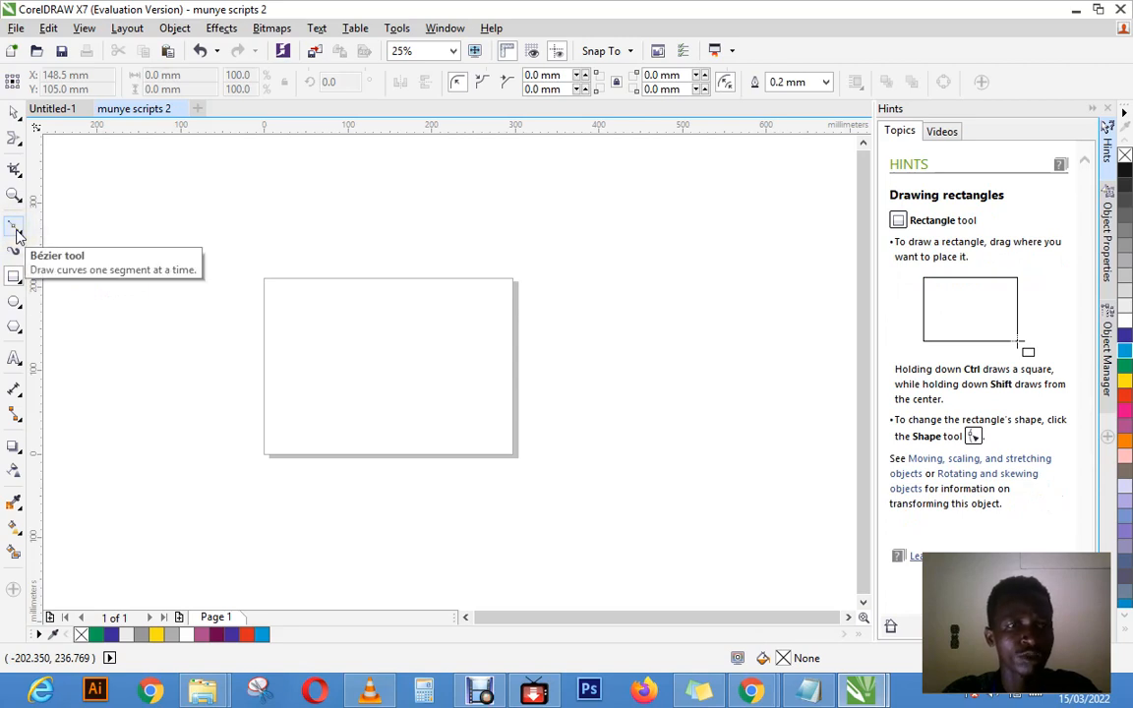
click(17, 283)
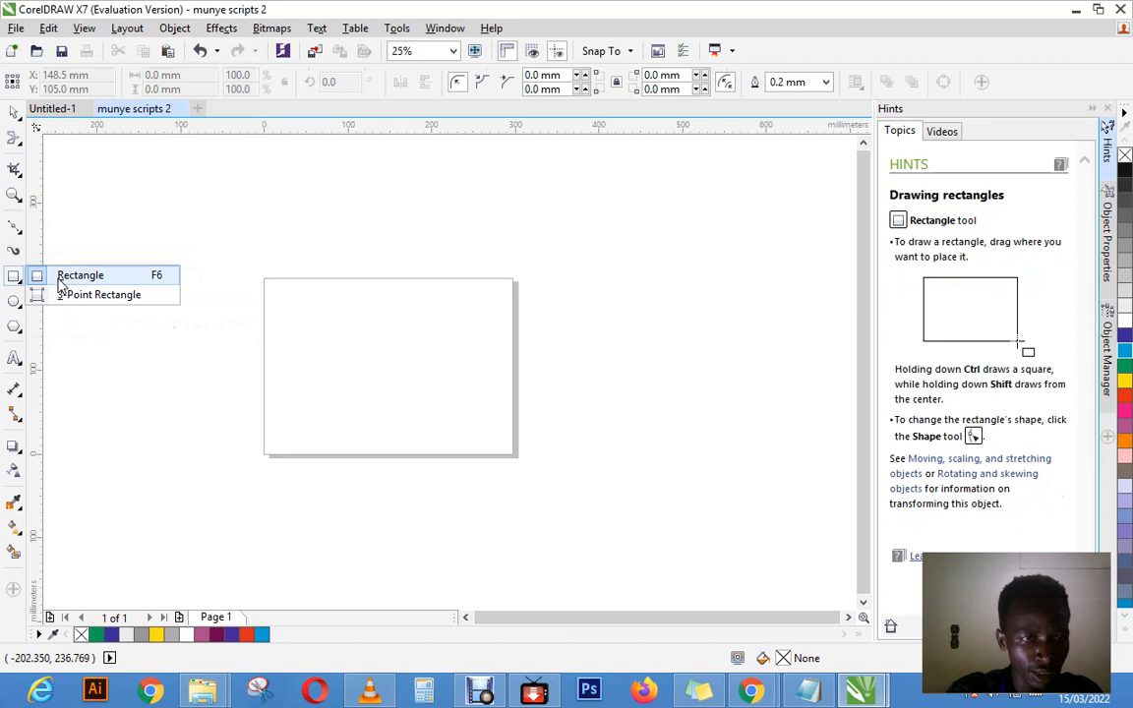
Step: Draw two Freehand curves on the page: a near-vertical stroke about 130 mm tall and a large open loop about 164 × 154 mm
mouse_move(15, 230)
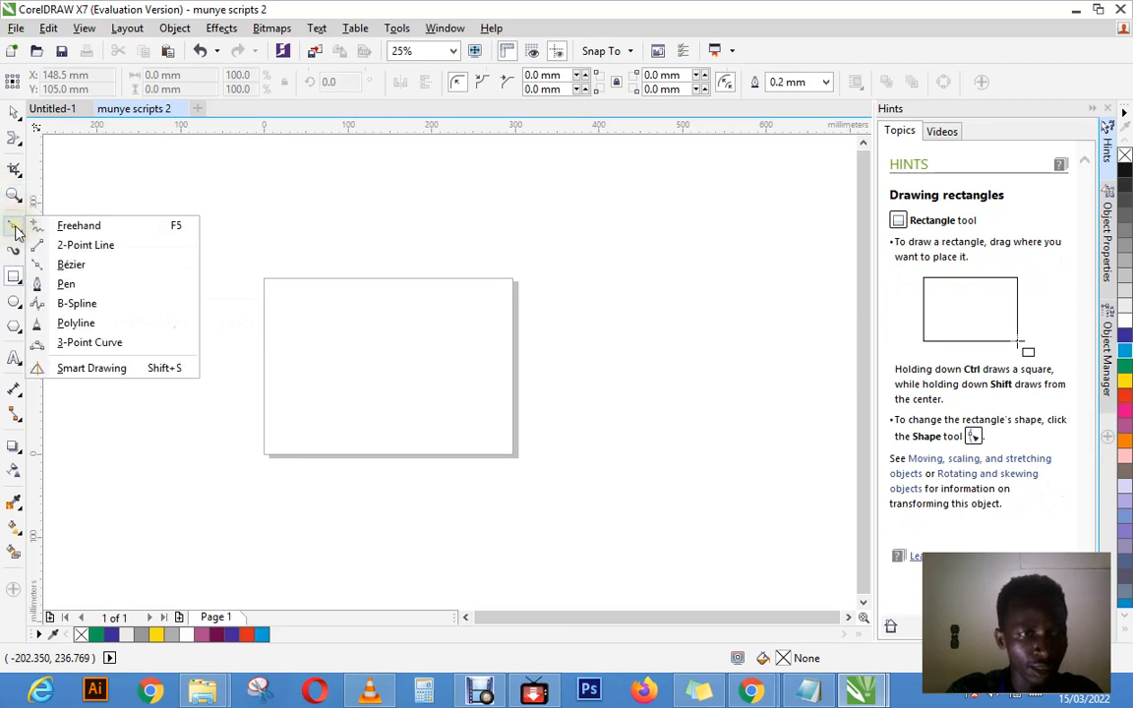
click(88, 226)
click(298, 301)
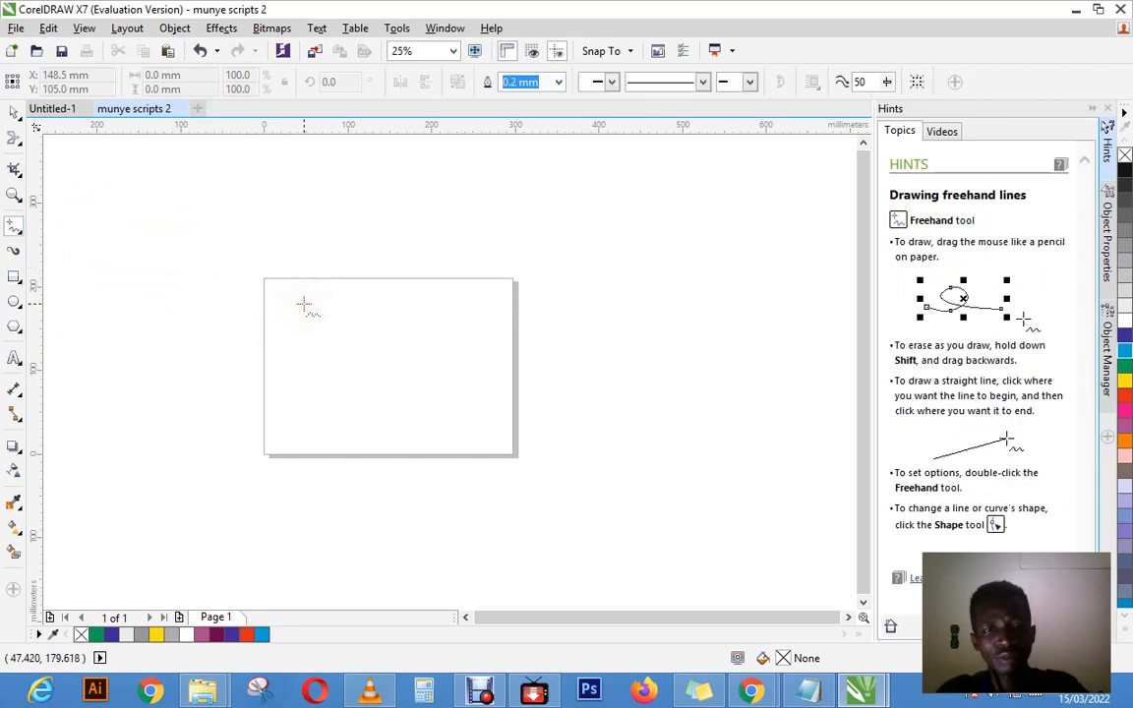
mouse_move(304, 305)
mouse_down()
mouse_move(425, 302)
mouse_move(446, 314)
mouse_move(491, 290)
mouse_move(502, 304)
mouse_move(497, 346)
mouse_move(488, 306)
mouse_move(342, 364)
mouse_move(366, 391)
mouse_move(448, 433)
mouse_move(287, 413)
mouse_move(296, 404)
mouse_up()
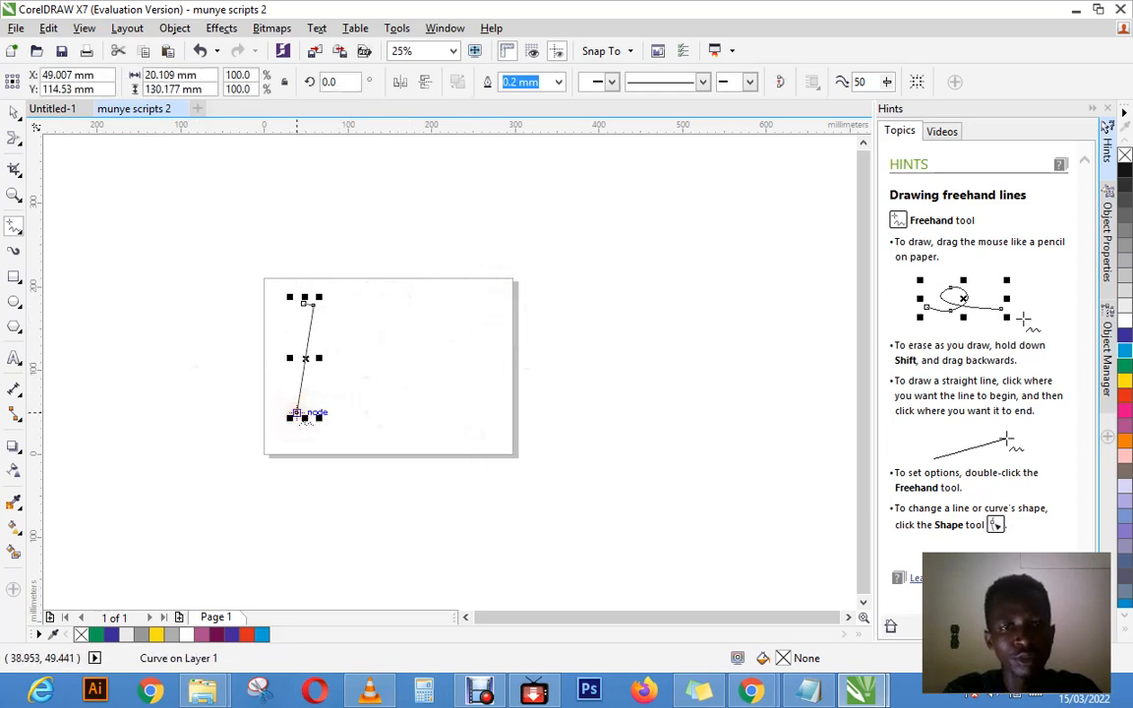
click(376, 307)
mouse_move(375, 306)
mouse_down()
mouse_move(461, 362)
mouse_move(416, 401)
mouse_move(328, 364)
mouse_move(400, 276)
mouse_move(437, 366)
mouse_up()
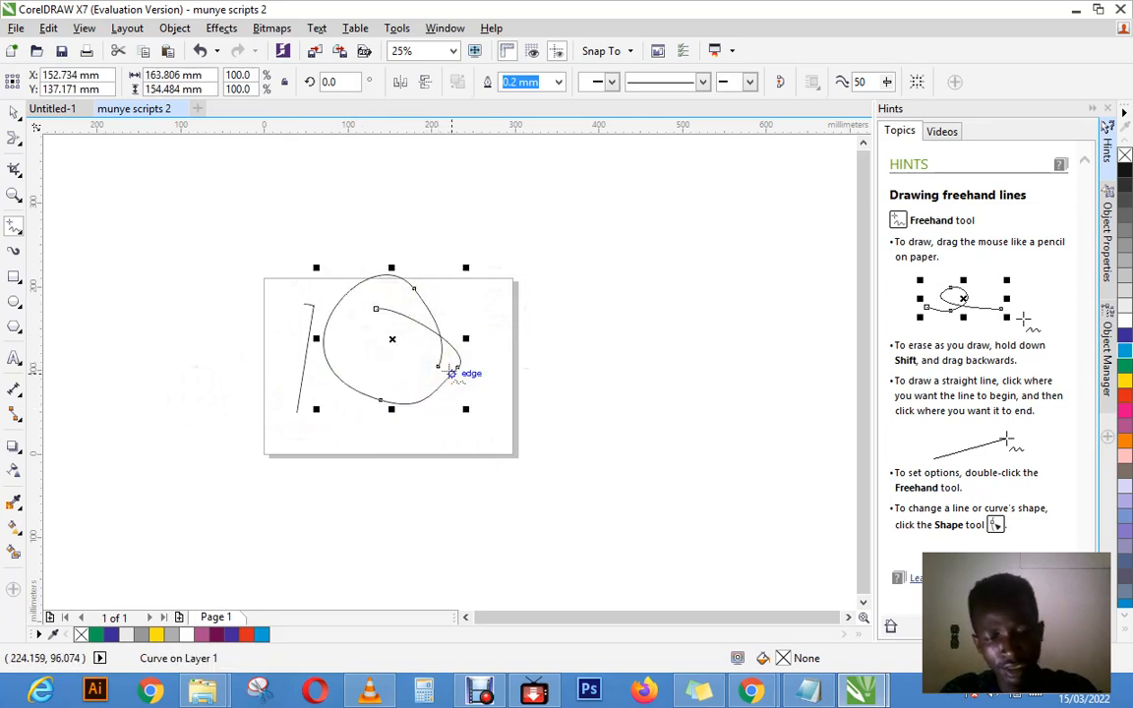
Step: Undo both freehand curves, restoring them once in between with redo
key(Delete)
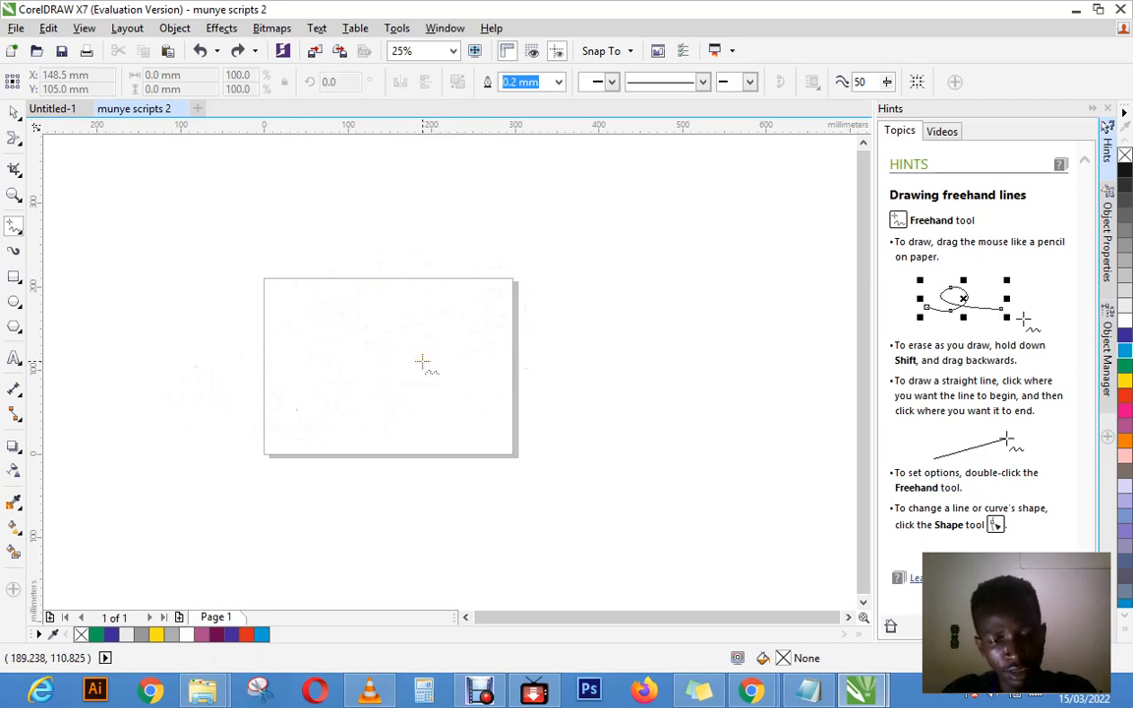
key(ctrl+shift+z)
key(ctrl+shift+z)
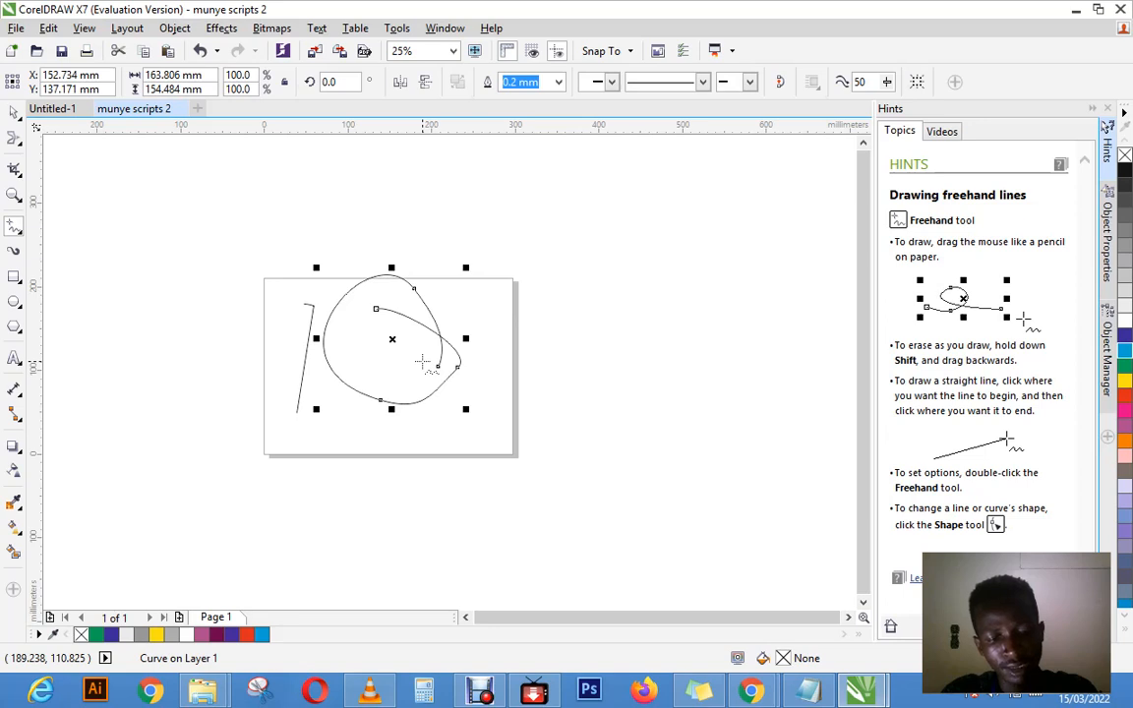
key(ctrl+z)
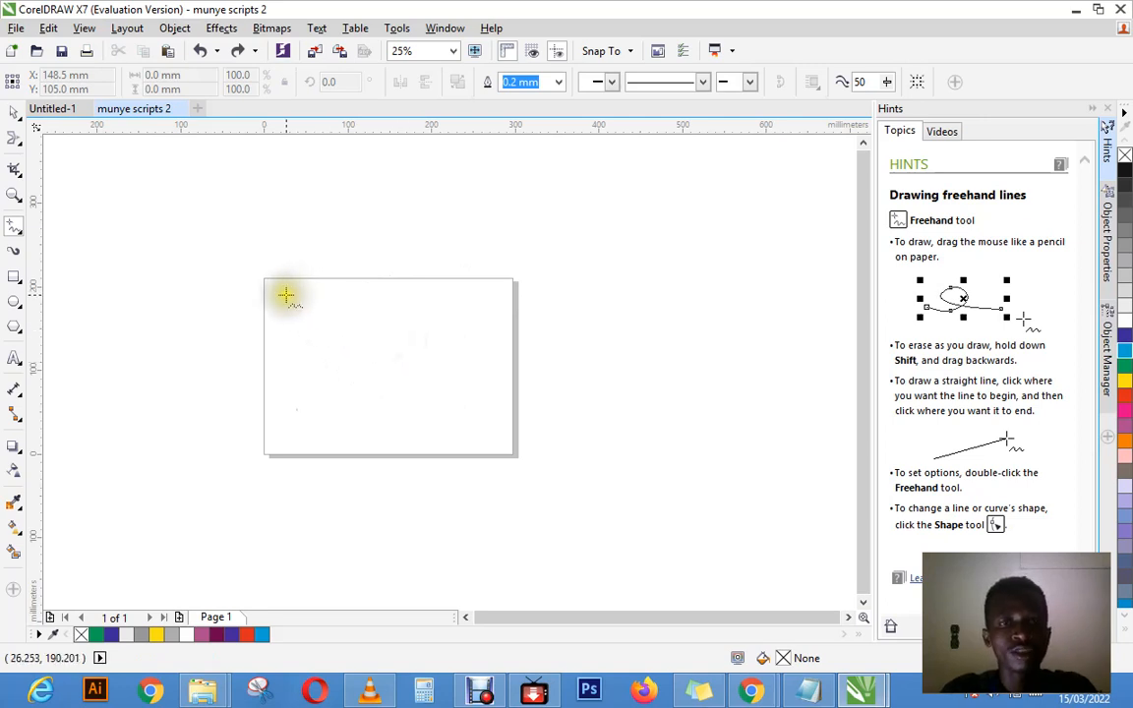
Step: Draw a spiralling freehand loop about 230 × 141 mm across the page and undo it
mouse_move(285, 294)
mouse_down()
mouse_move(378, 295)
mouse_move(431, 320)
mouse_move(458, 386)
mouse_move(410, 409)
mouse_move(286, 380)
mouse_move(270, 338)
mouse_move(277, 299)
mouse_move(337, 300)
mouse_move(372, 365)
mouse_up()
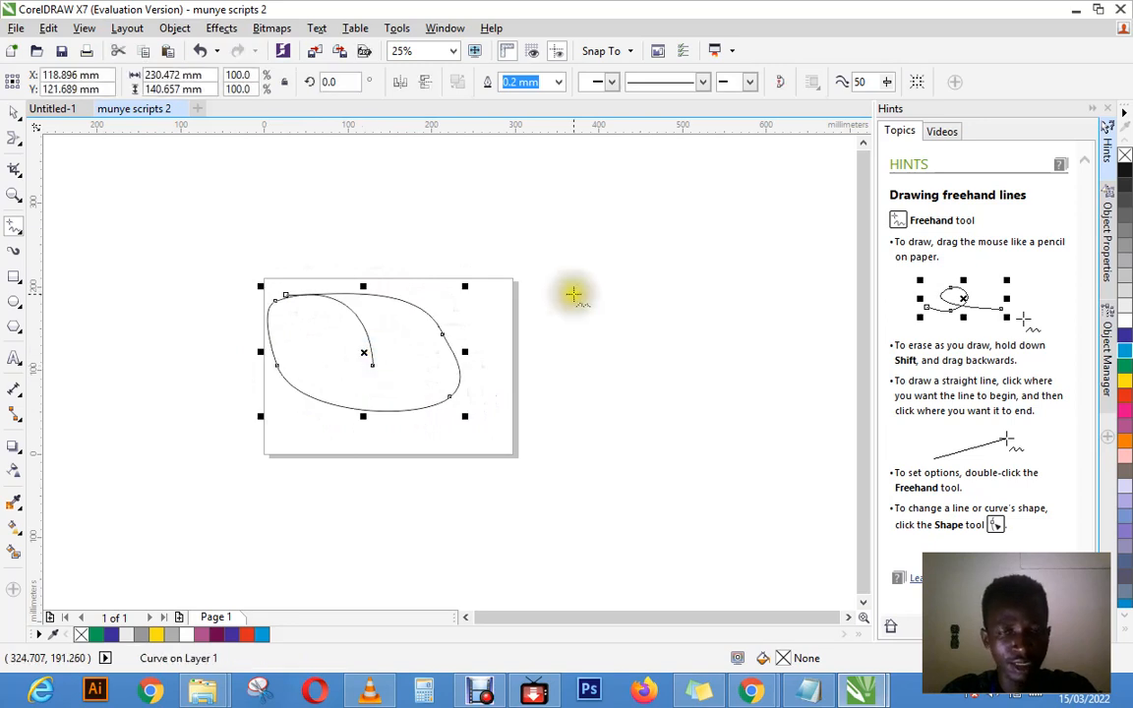
key(ctrl+z)
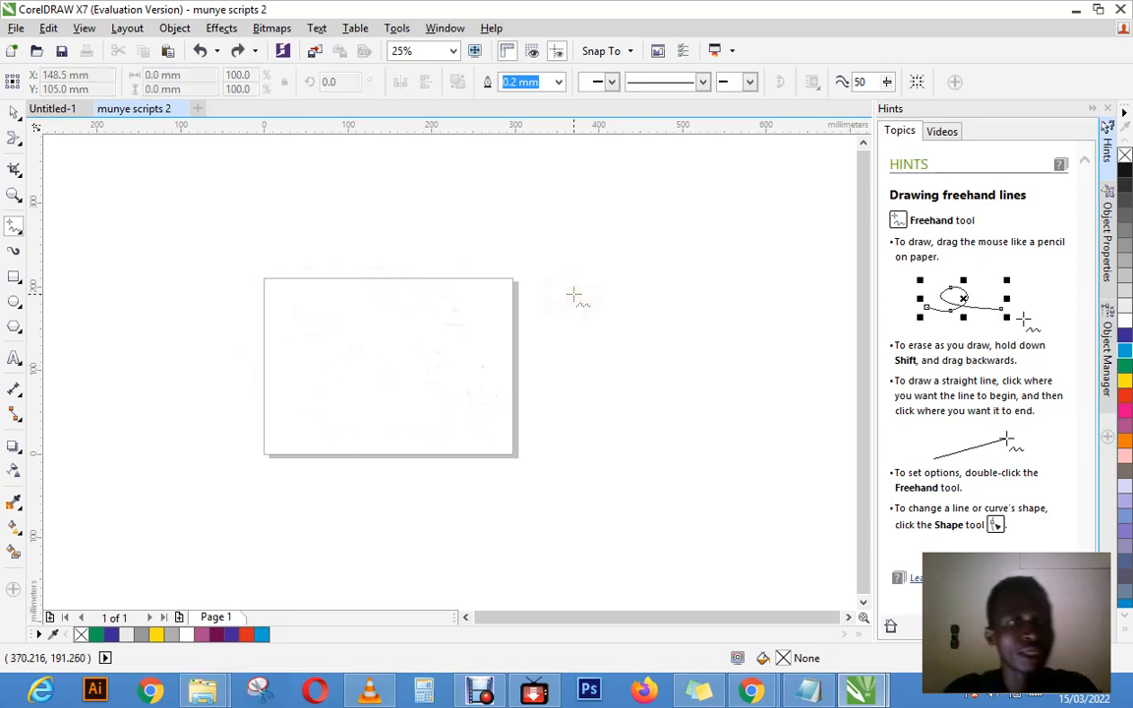
Step: Draw a rough freehand circle about 184 × 170 mm on the page, plus an L-shaped curve and a pointed loop crossing its edges
click(18, 228)
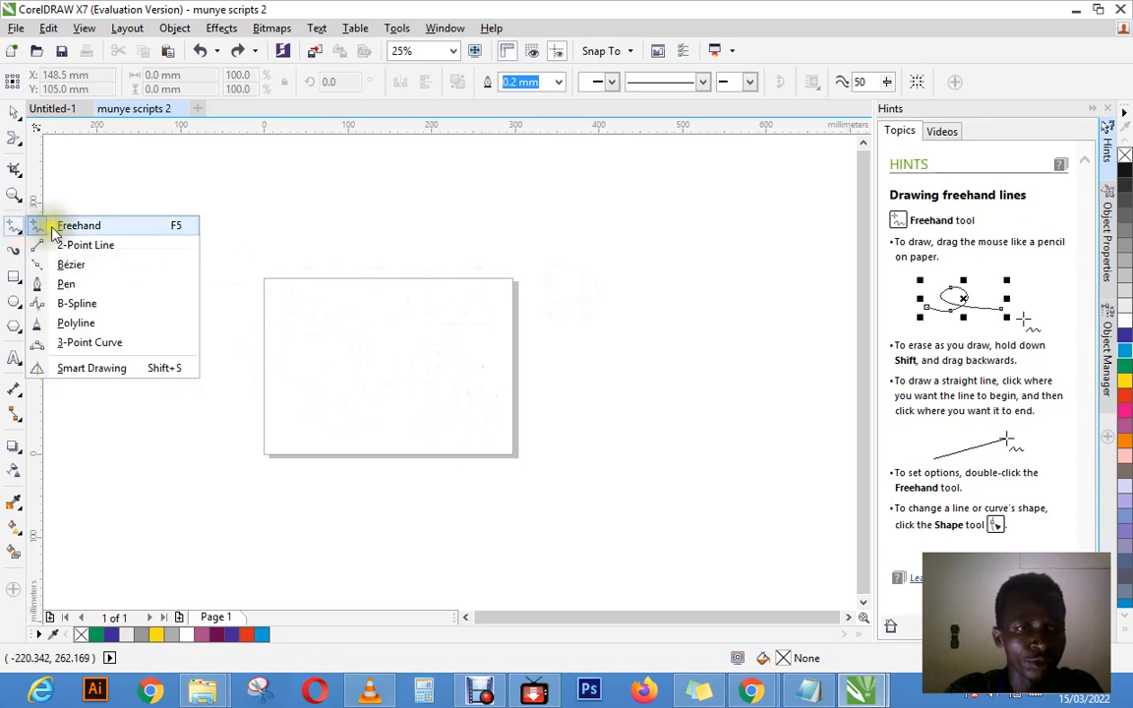
click(69, 225)
mouse_move(391, 304)
mouse_down()
mouse_move(319, 316)
mouse_move(376, 436)
mouse_move(450, 338)
mouse_move(388, 303)
mouse_up()
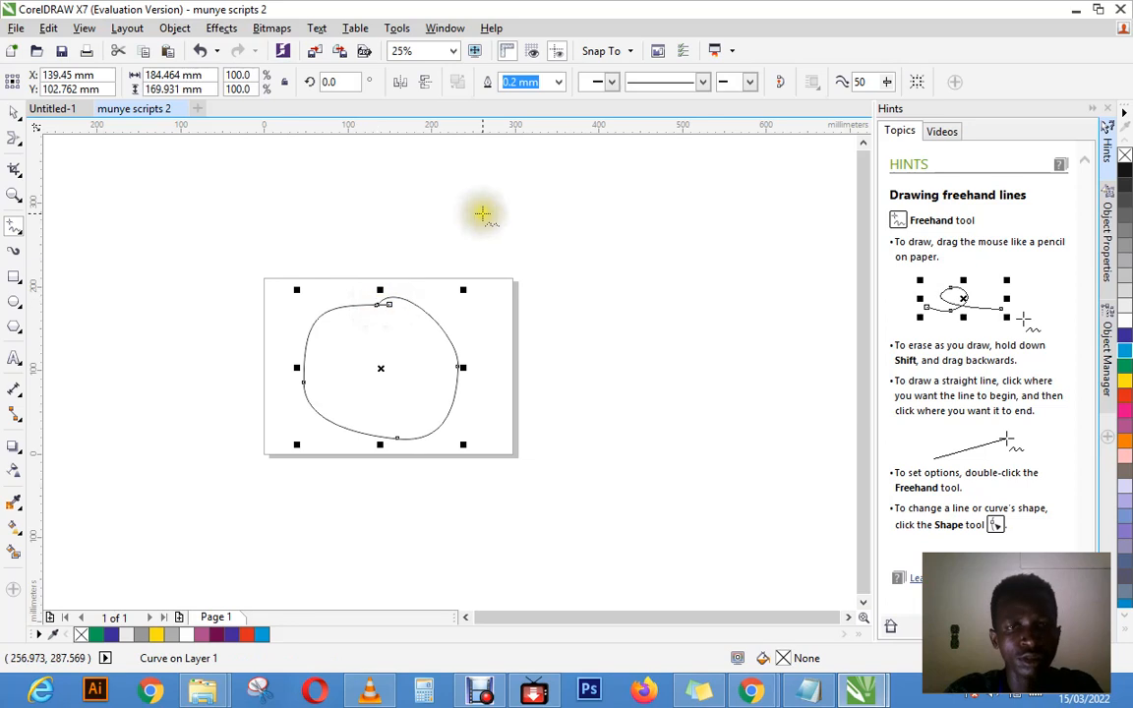
mouse_move(460, 214)
mouse_down()
mouse_move(483, 316)
mouse_move(560, 306)
mouse_up()
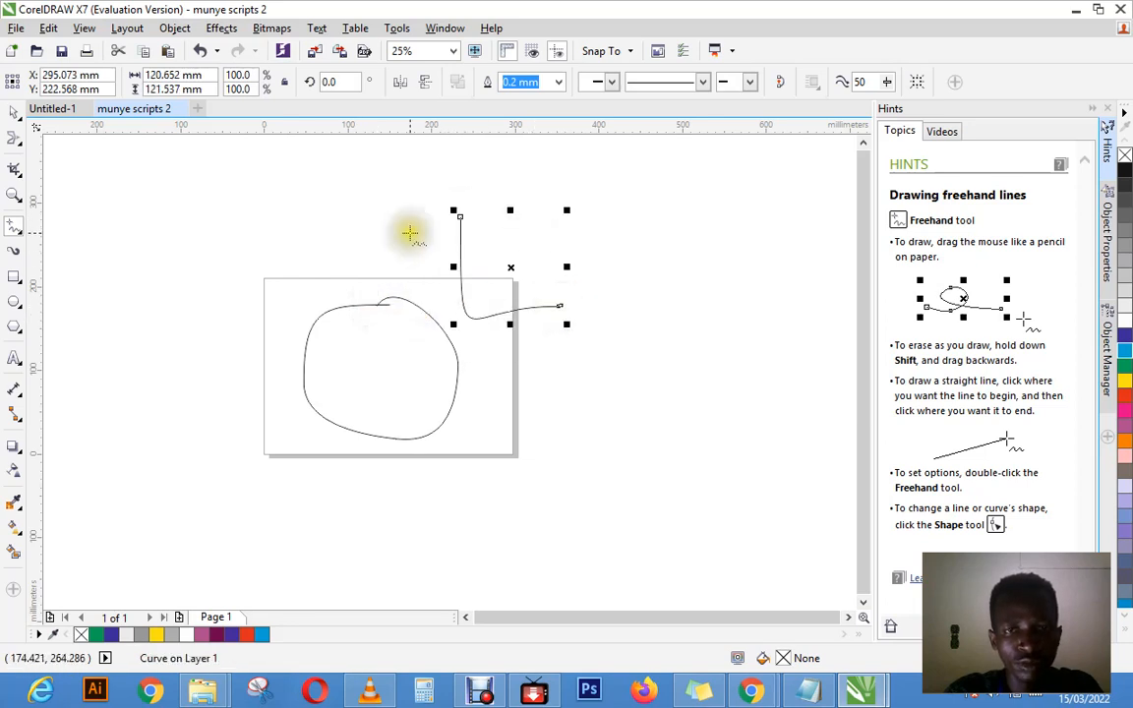
mouse_move(373, 209)
mouse_down()
mouse_move(253, 262)
mouse_move(240, 329)
mouse_move(379, 240)
mouse_move(352, 205)
mouse_up()
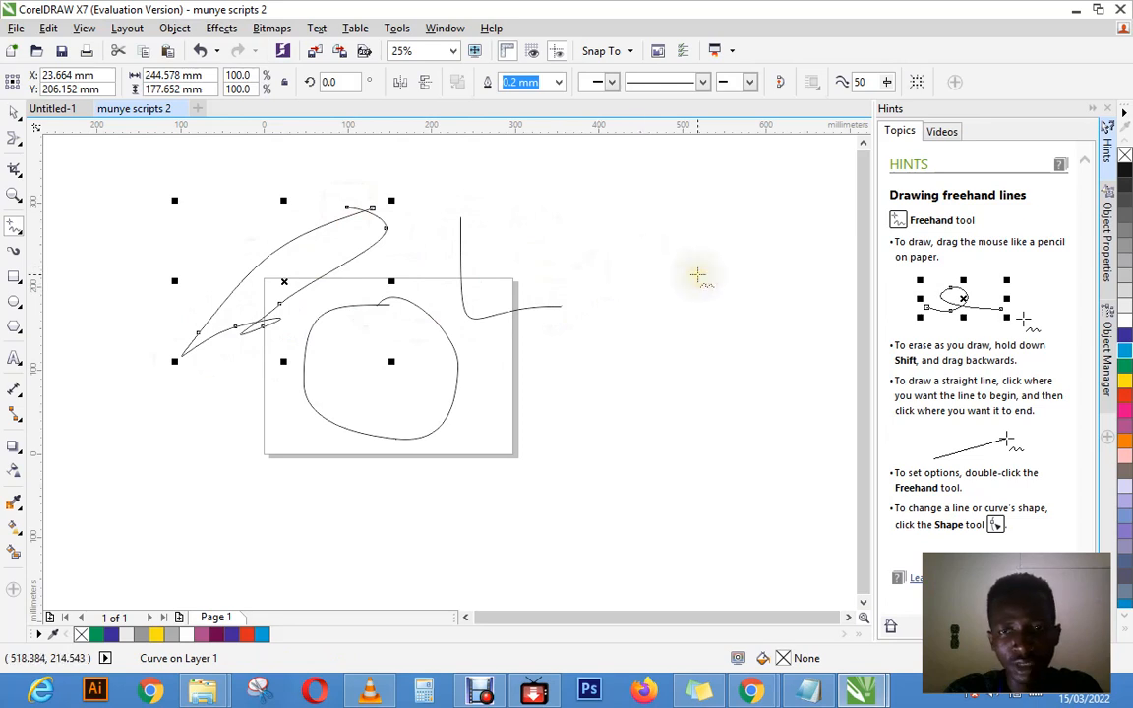
Step: Draw a freehand face beside the page: a round outline about 237 × 252 mm containing two pairs of nested ovals as eyes
mouse_move(643, 259)
mouse_down()
mouse_move(619, 442)
mouse_move(754, 434)
mouse_move(754, 297)
mouse_move(607, 297)
mouse_move(657, 342)
mouse_move(619, 334)
mouse_up()
mouse_move(703, 367)
mouse_down()
mouse_move(747, 404)
mouse_move(702, 322)
mouse_move(748, 331)
mouse_move(727, 394)
mouse_move(753, 392)
mouse_move(759, 333)
mouse_up()
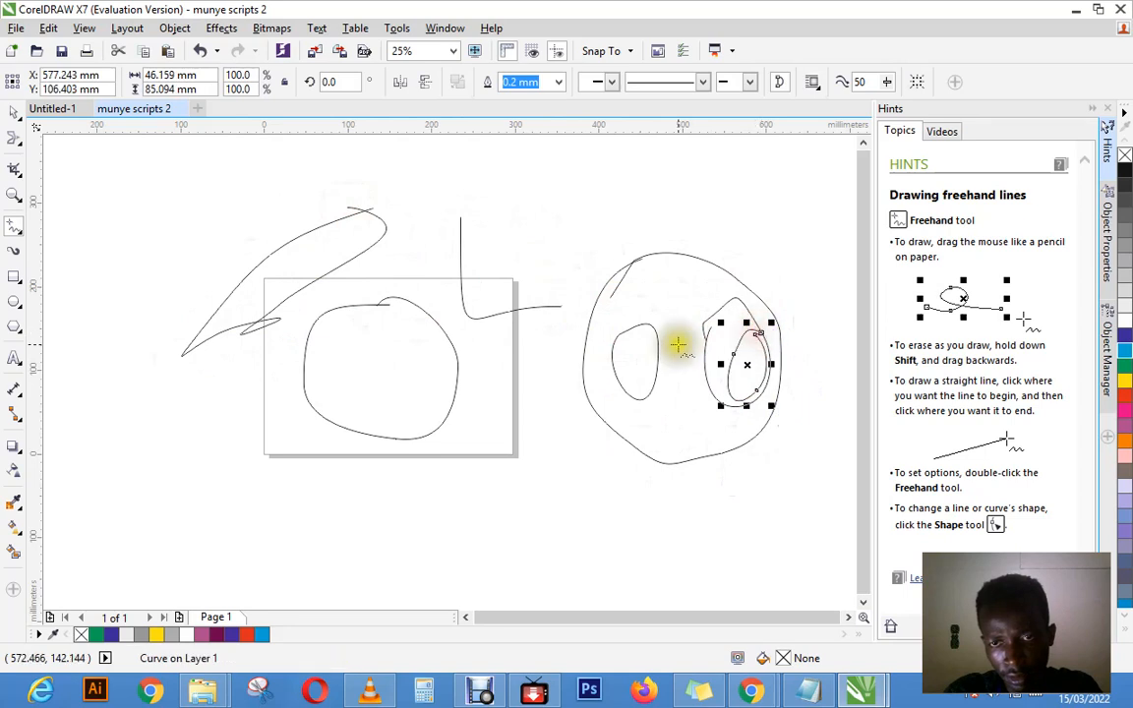
mouse_move(645, 336)
mouse_down()
mouse_move(657, 376)
mouse_move(632, 327)
mouse_up()
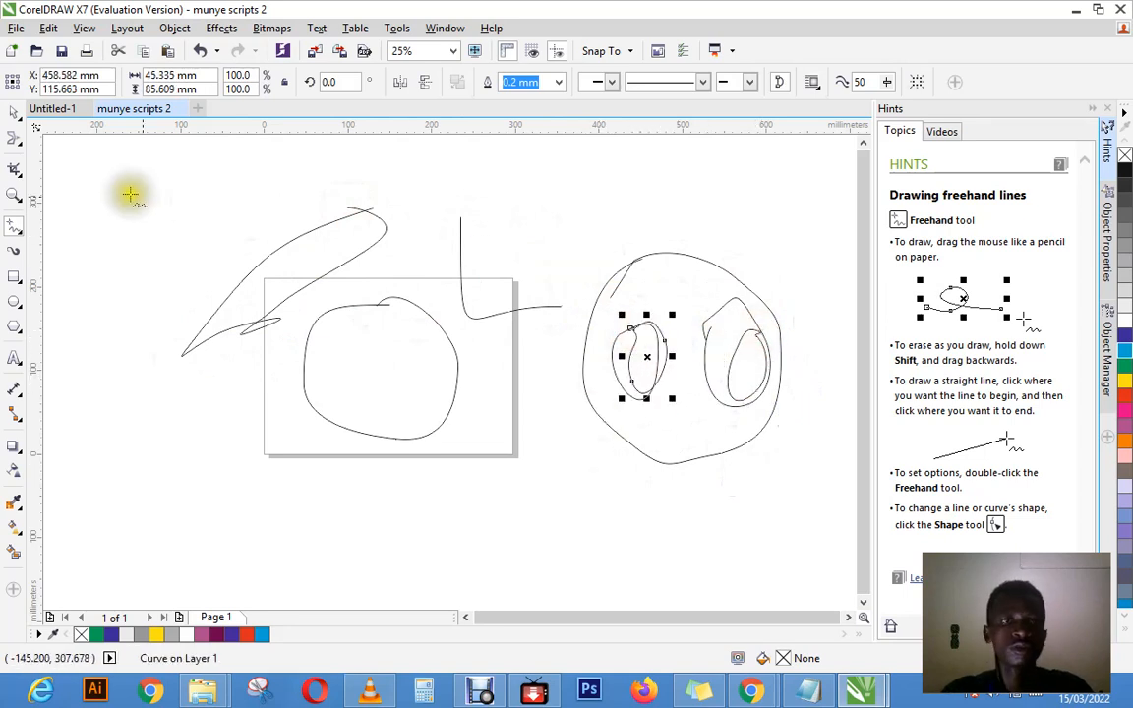
Step: Select the rough circle, the L-shaped curve and the face's left eye ovals together and delete them
click(10, 120)
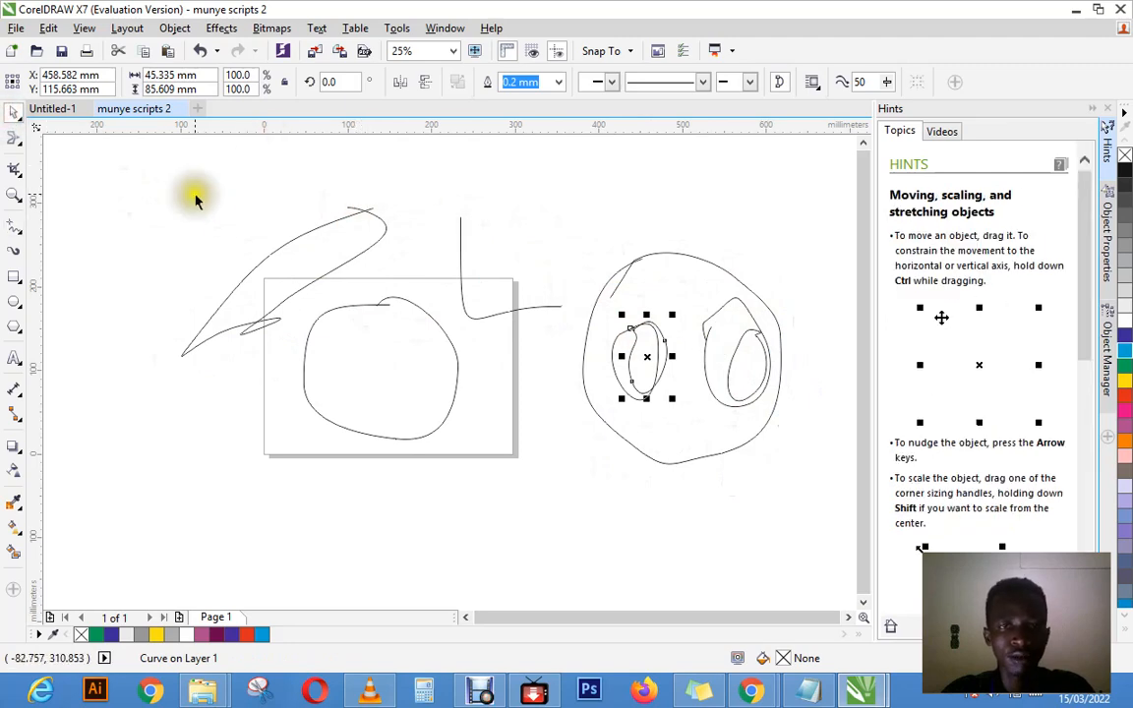
drag(195, 193, 734, 488)
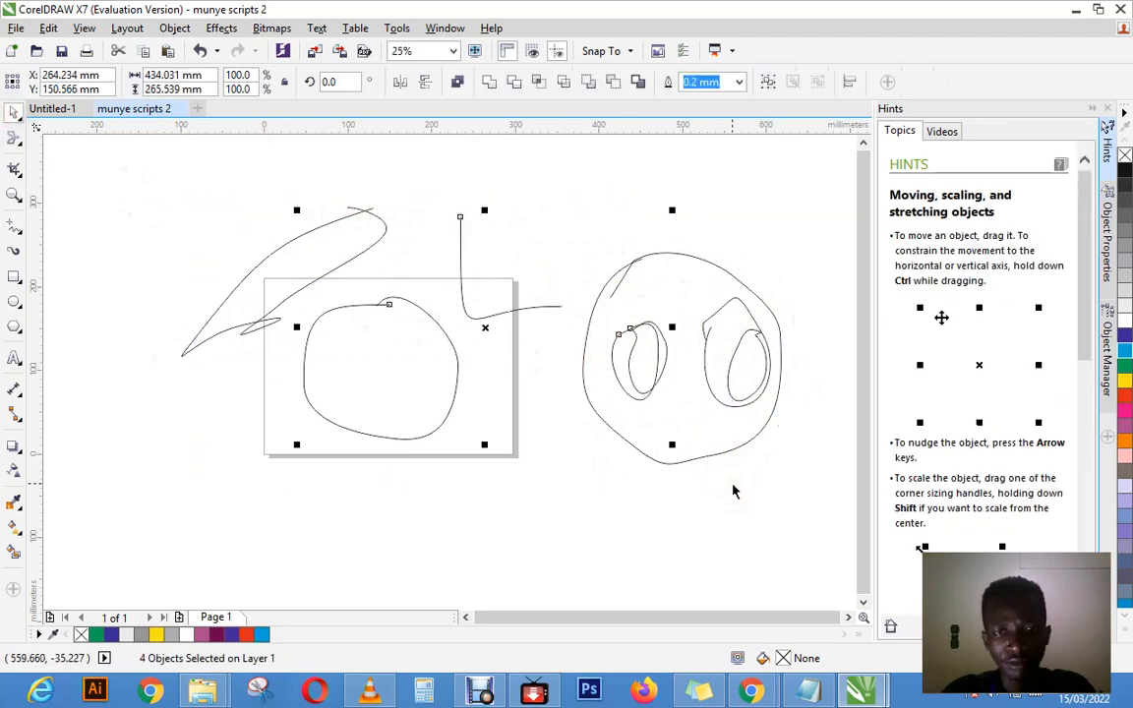
right_click(658, 365)
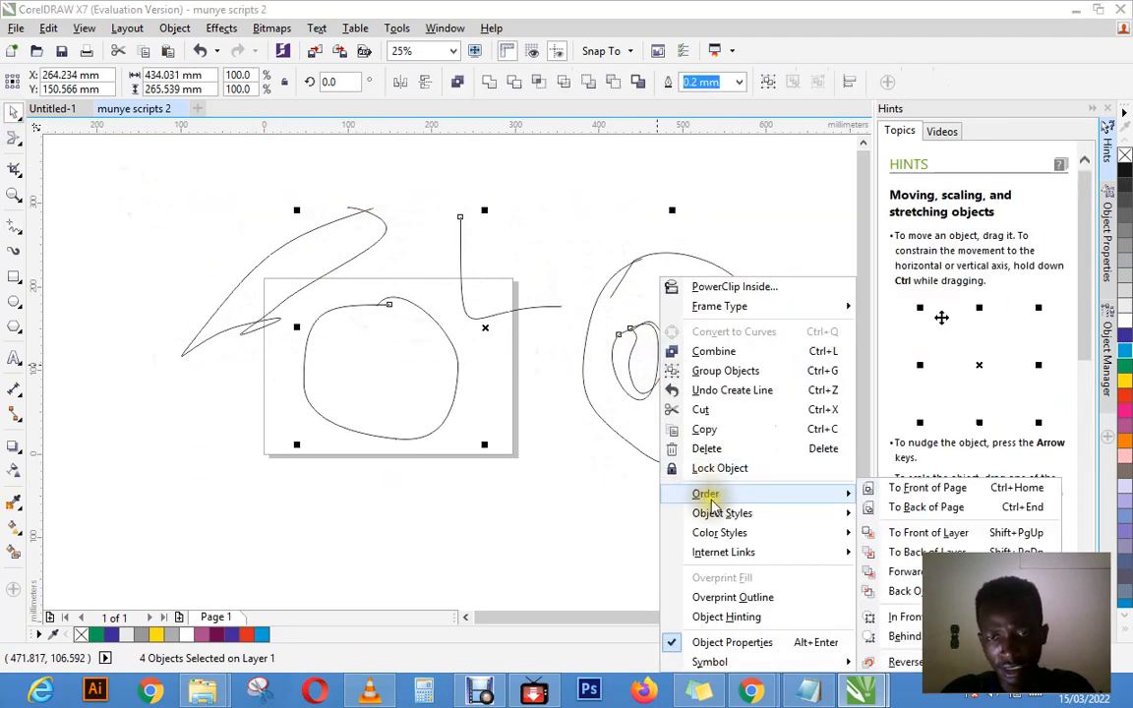
click(711, 449)
Step: Delete the two nested ovals forming the face's right eye
drag(590, 184, 822, 480)
drag(611, 209, 777, 486)
right_click(734, 352)
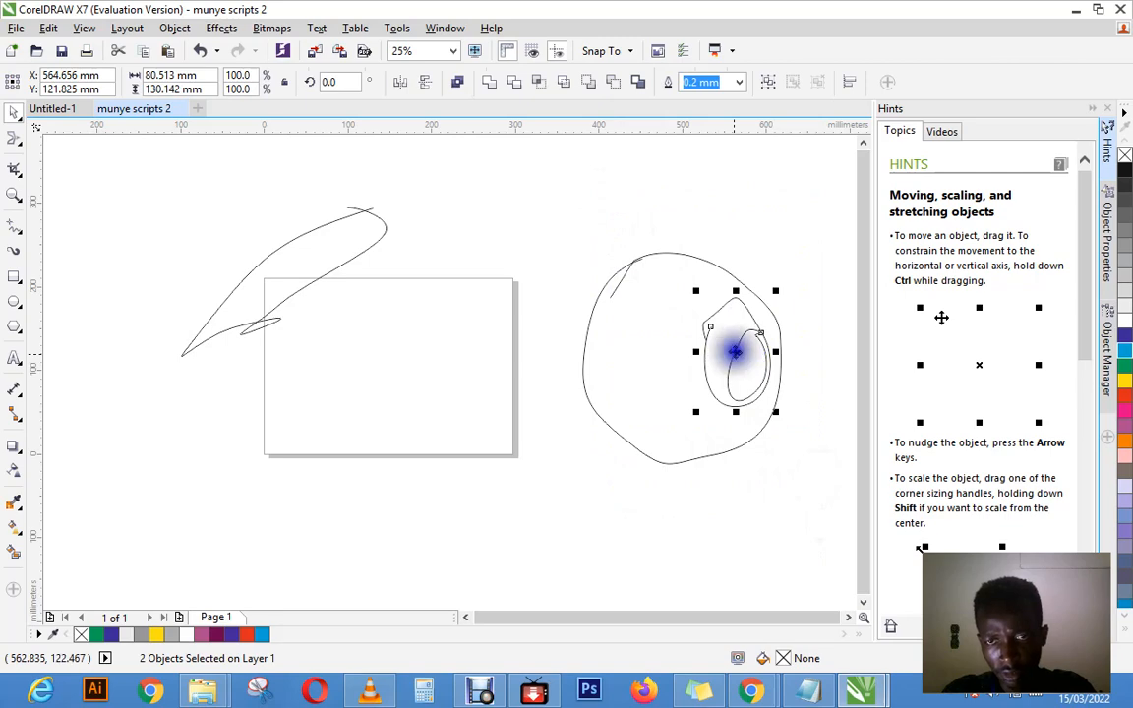
click(782, 448)
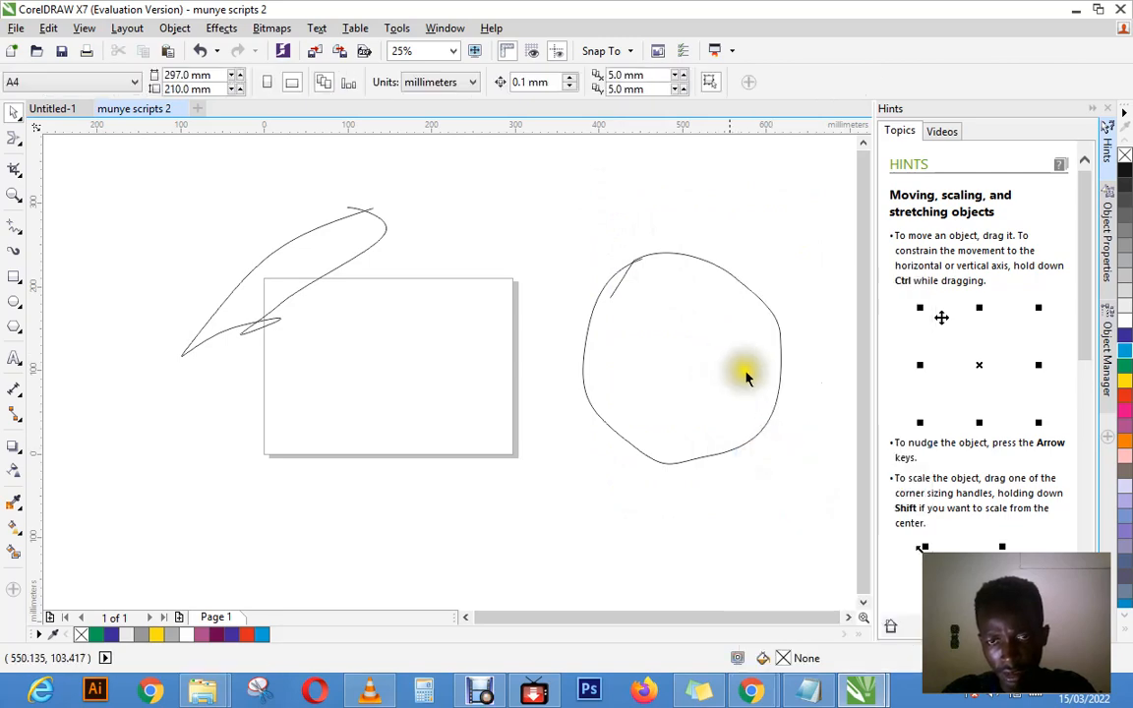
Step: Delete the round face outline and the pointed loop at the page's upper-left corner
right_click(778, 387)
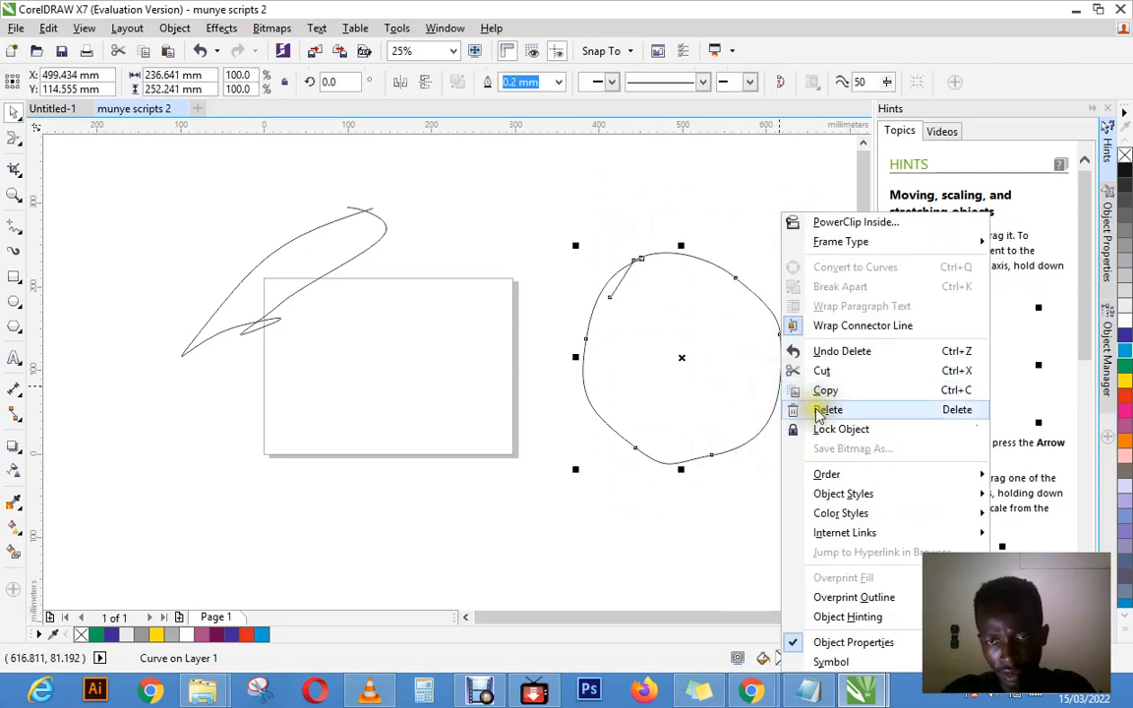
click(805, 407)
click(367, 220)
right_click(367, 213)
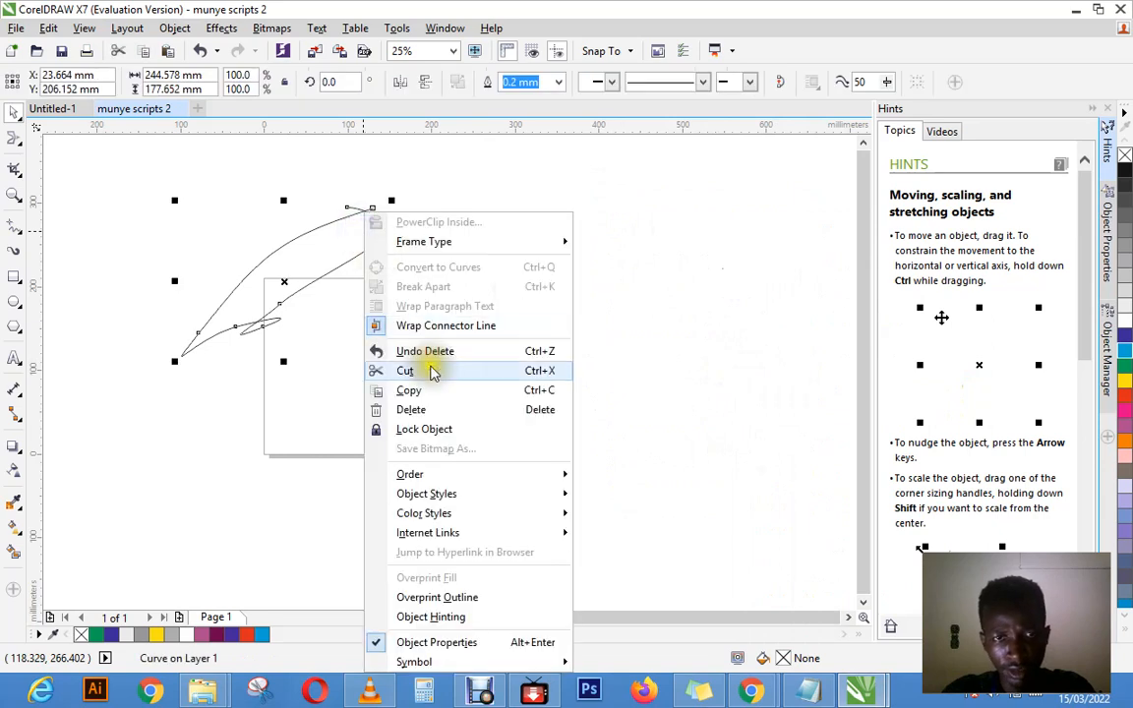
click(433, 413)
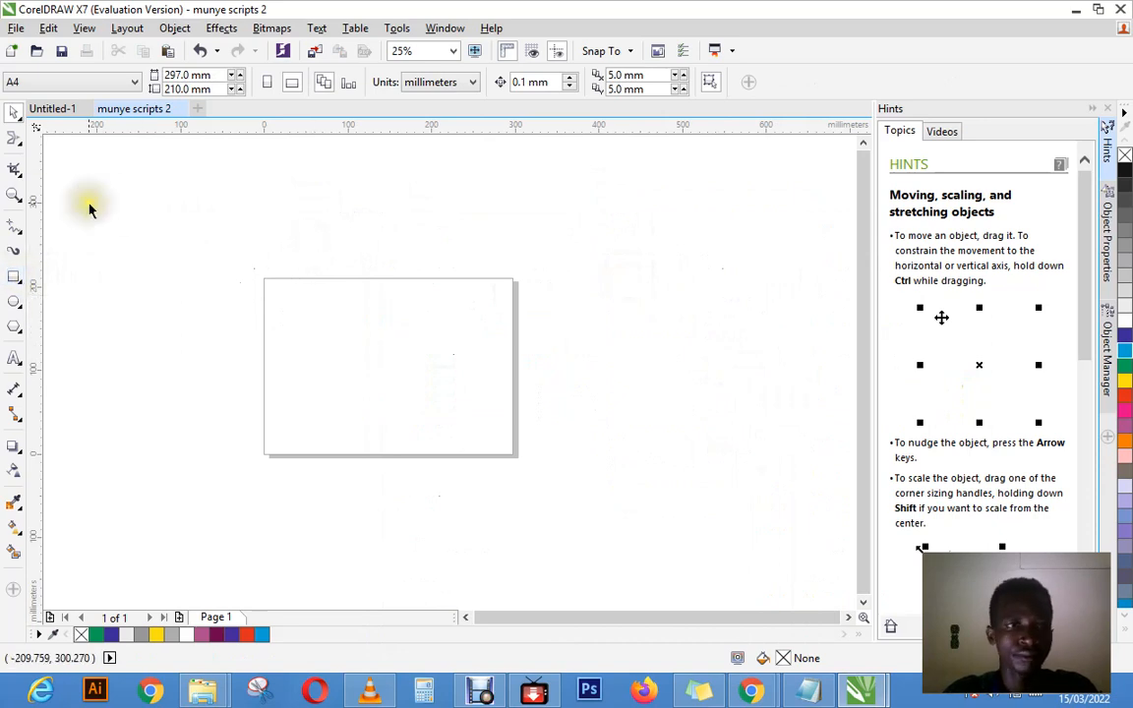
Step: Draw 2-Point Lines diagonally from the page's upper-left to lower-right corner and horizontally along its bottom edge, the latter about 303 mm long
click(14, 278)
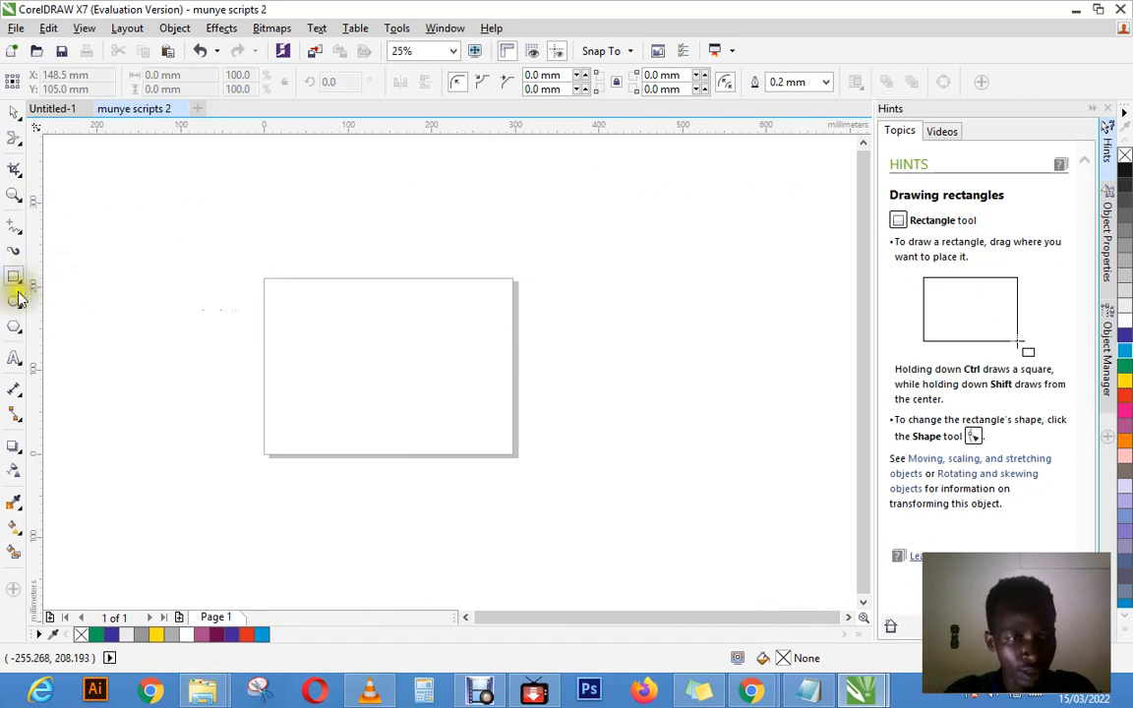
click(18, 232)
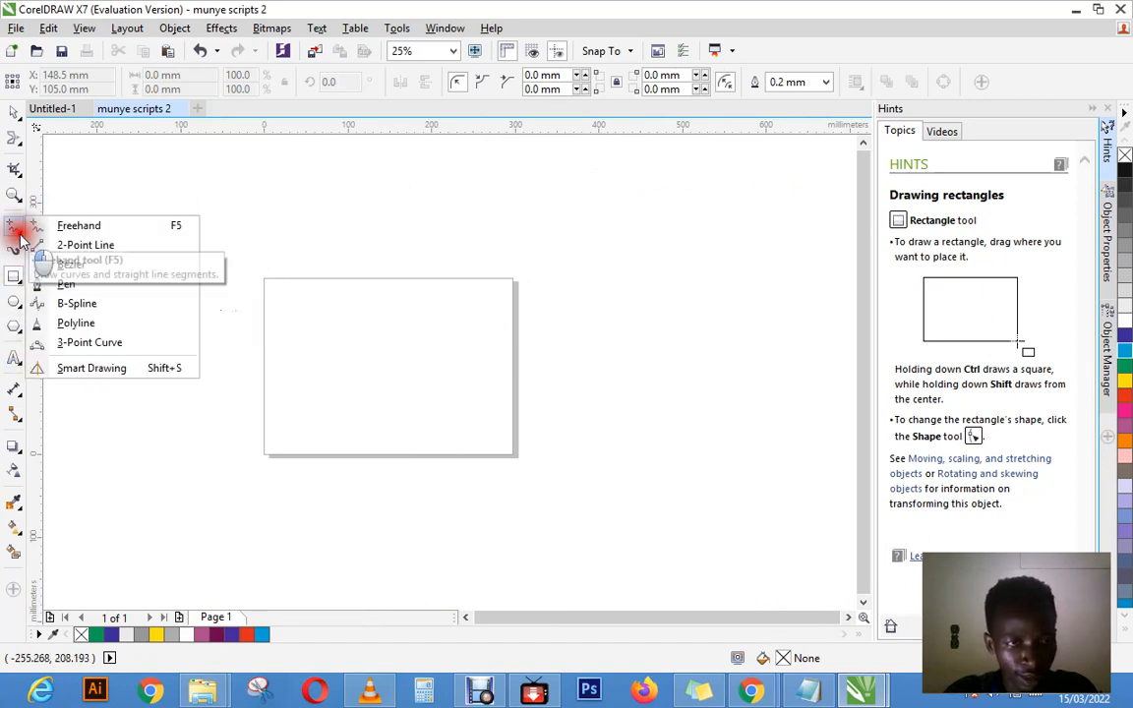
click(89, 248)
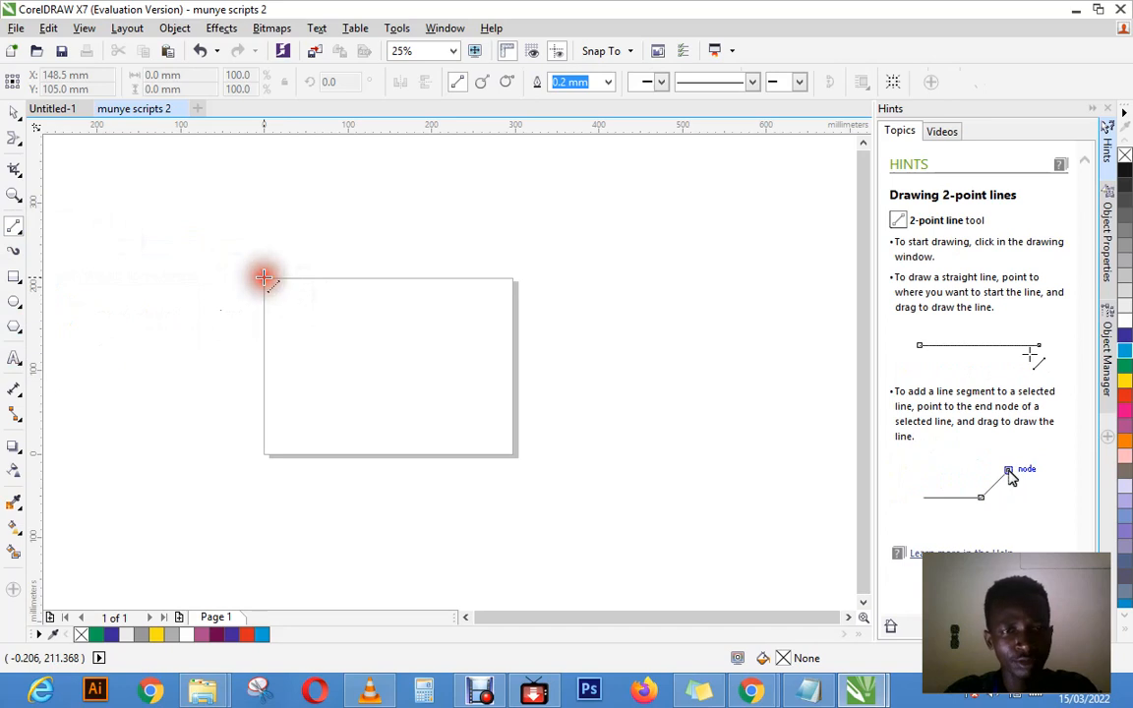
drag(266, 281, 517, 457)
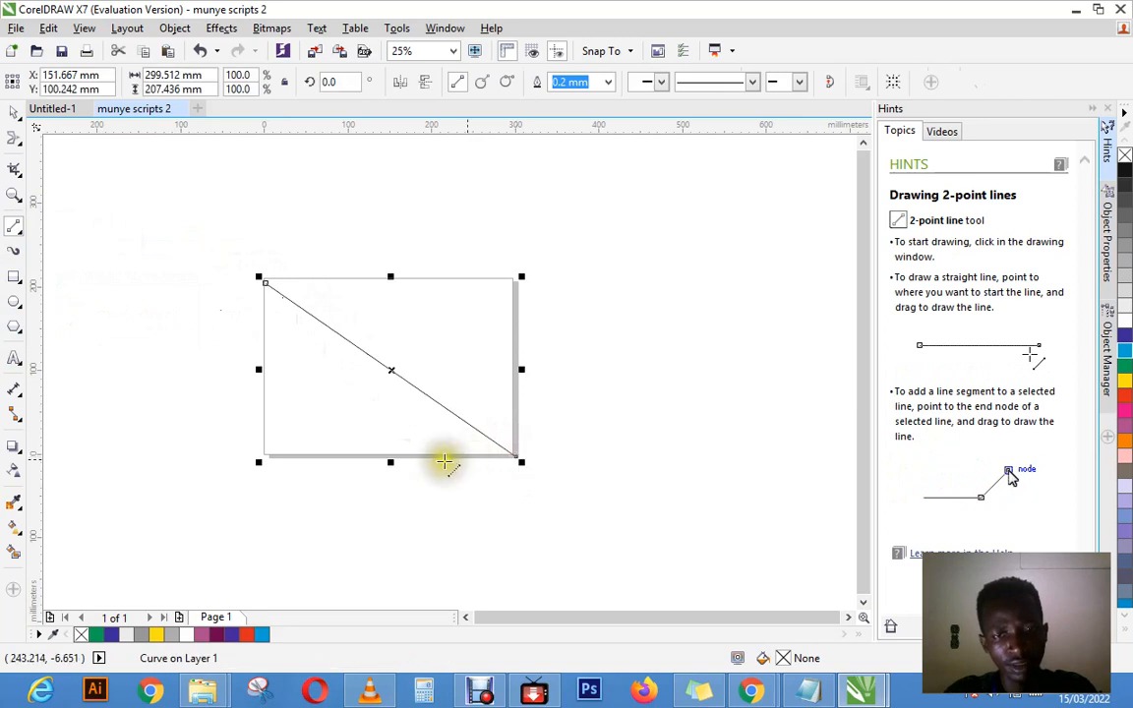
click(261, 452)
drag(262, 453, 515, 452)
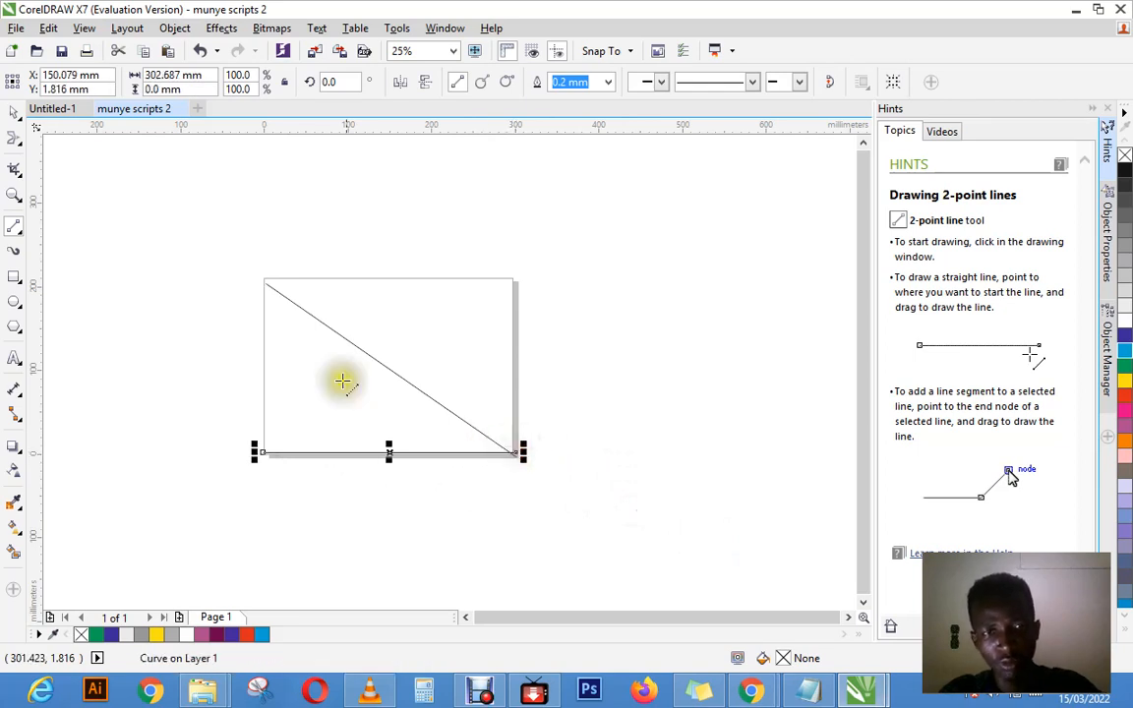
Step: Draw a straight horizontal 2-Point Line about 646 mm long above the page, and undo all three lines
click(211, 247)
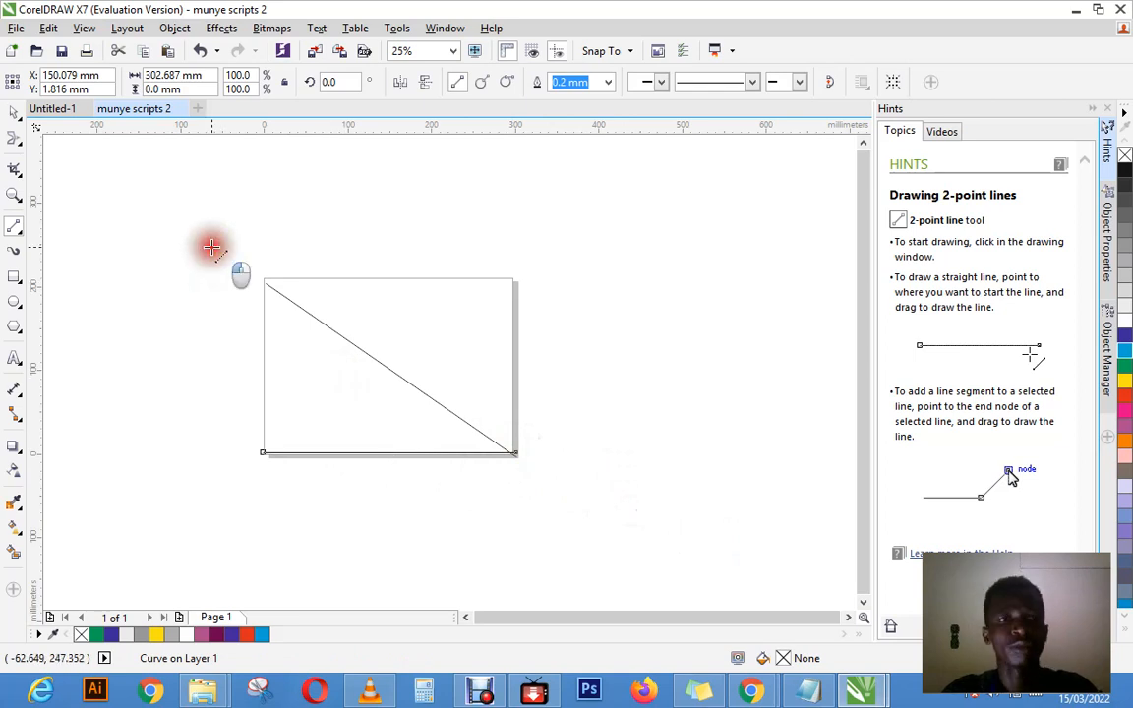
drag(212, 247, 535, 244)
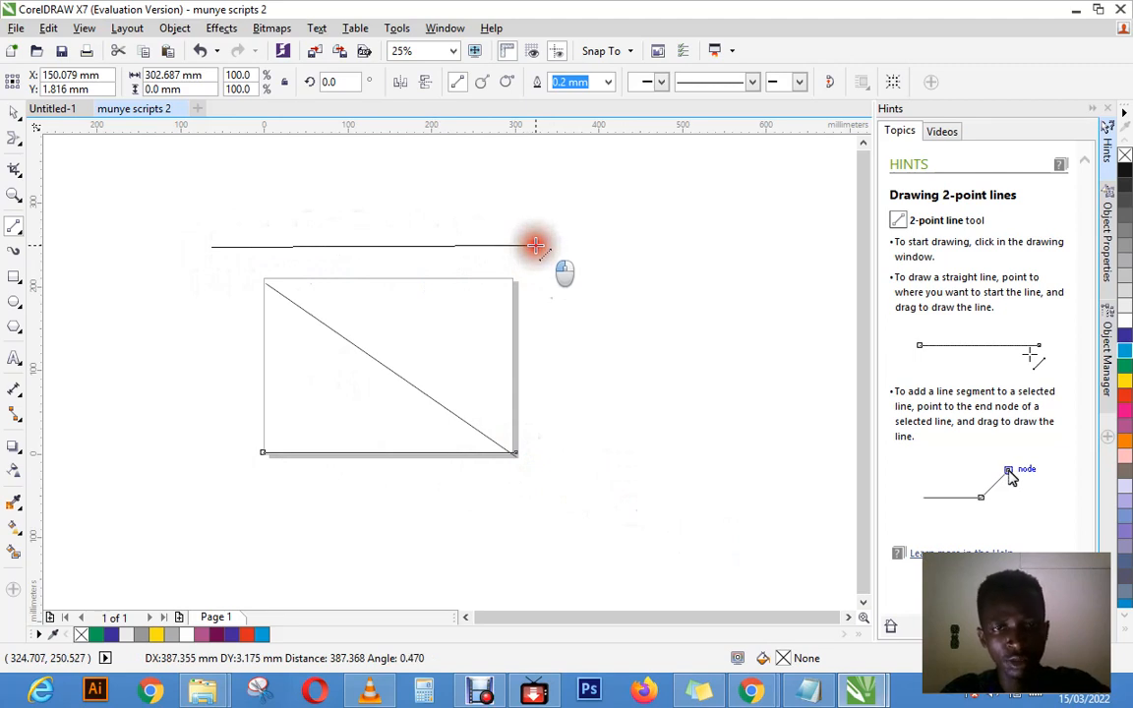
drag(535, 244, 757, 246)
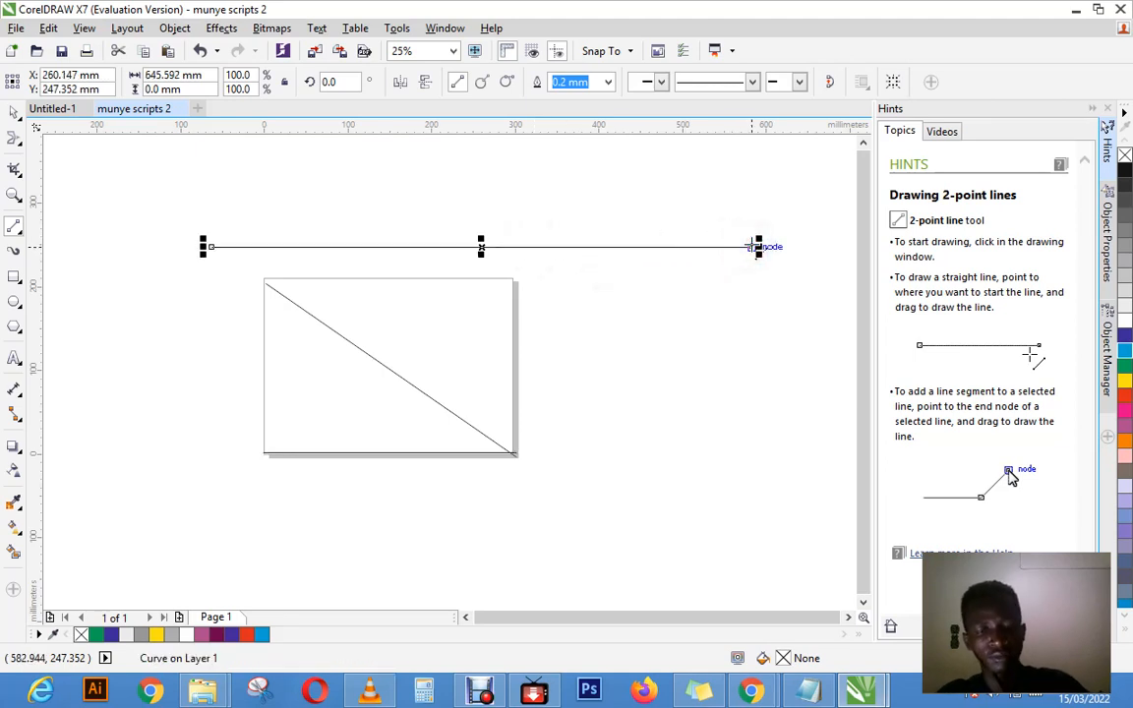
key(ctrl+z)
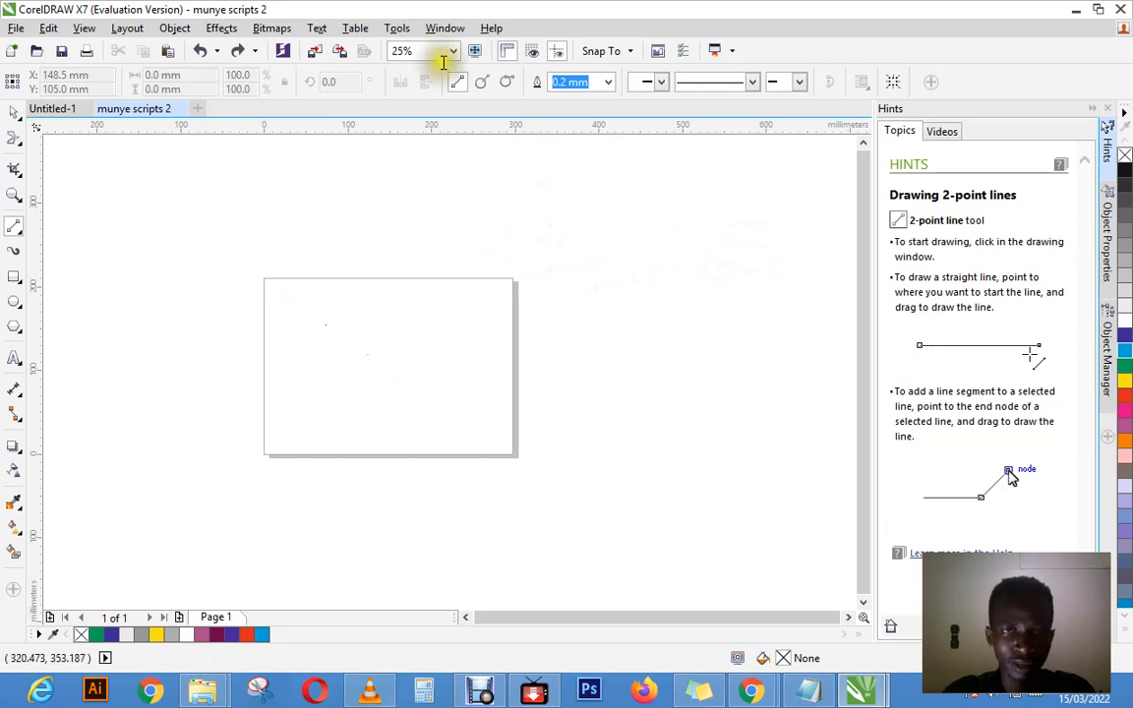
click(442, 29)
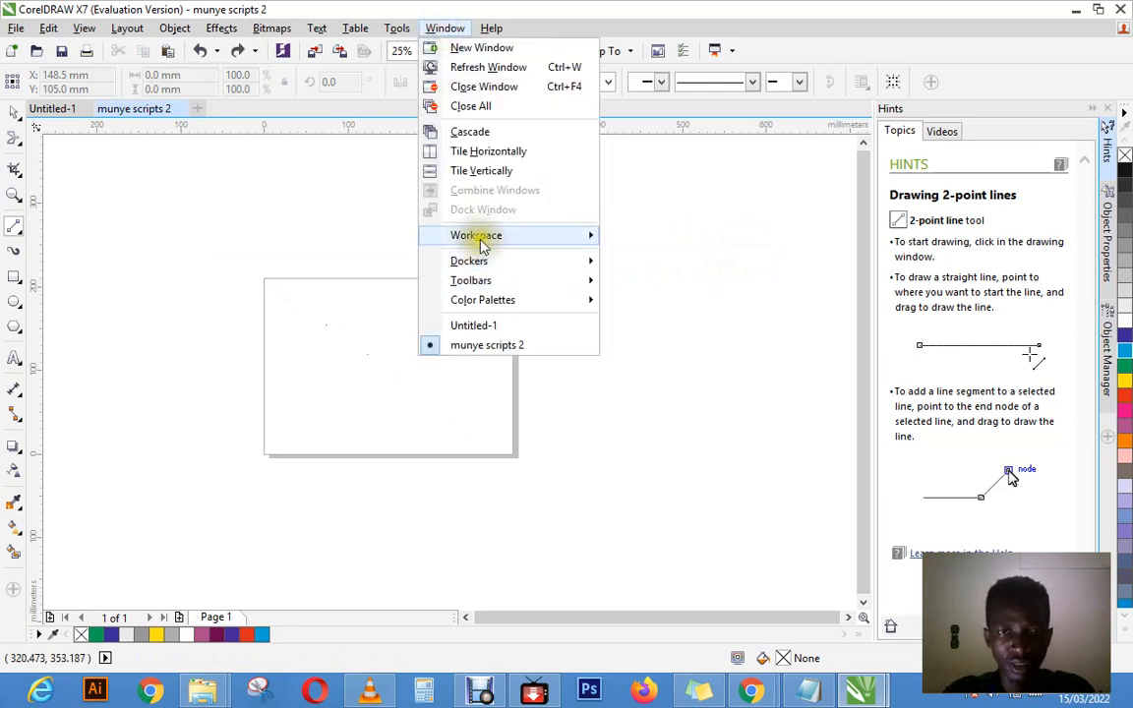
mouse_move(530, 236)
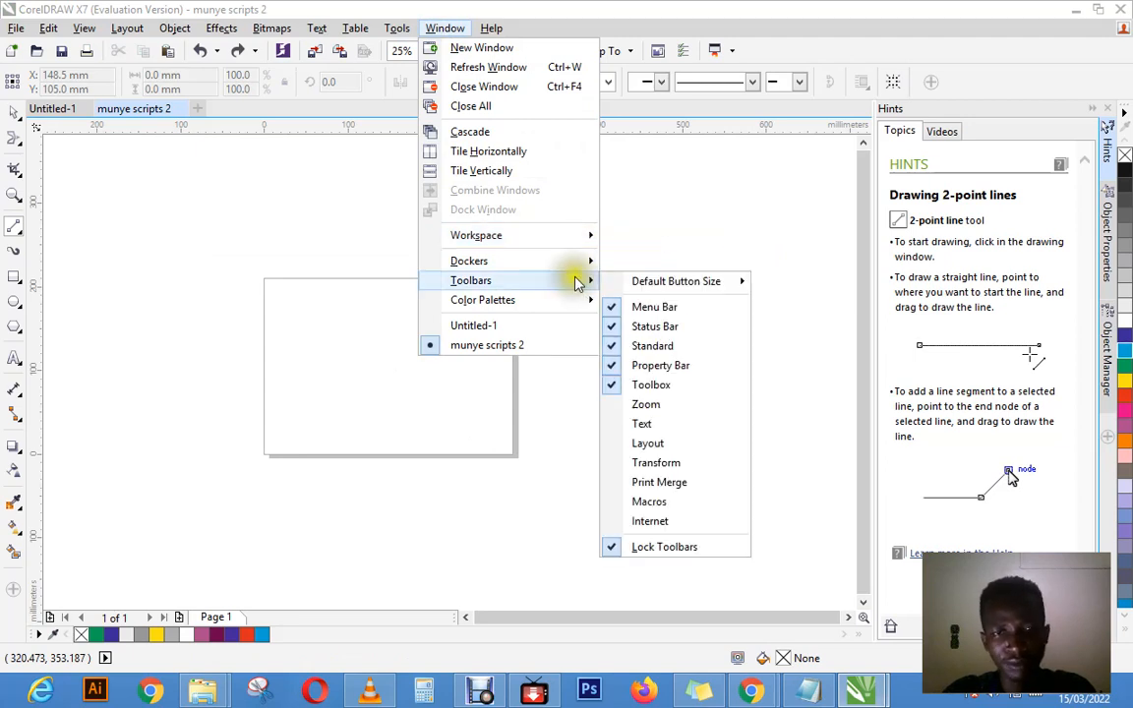
click(328, 280)
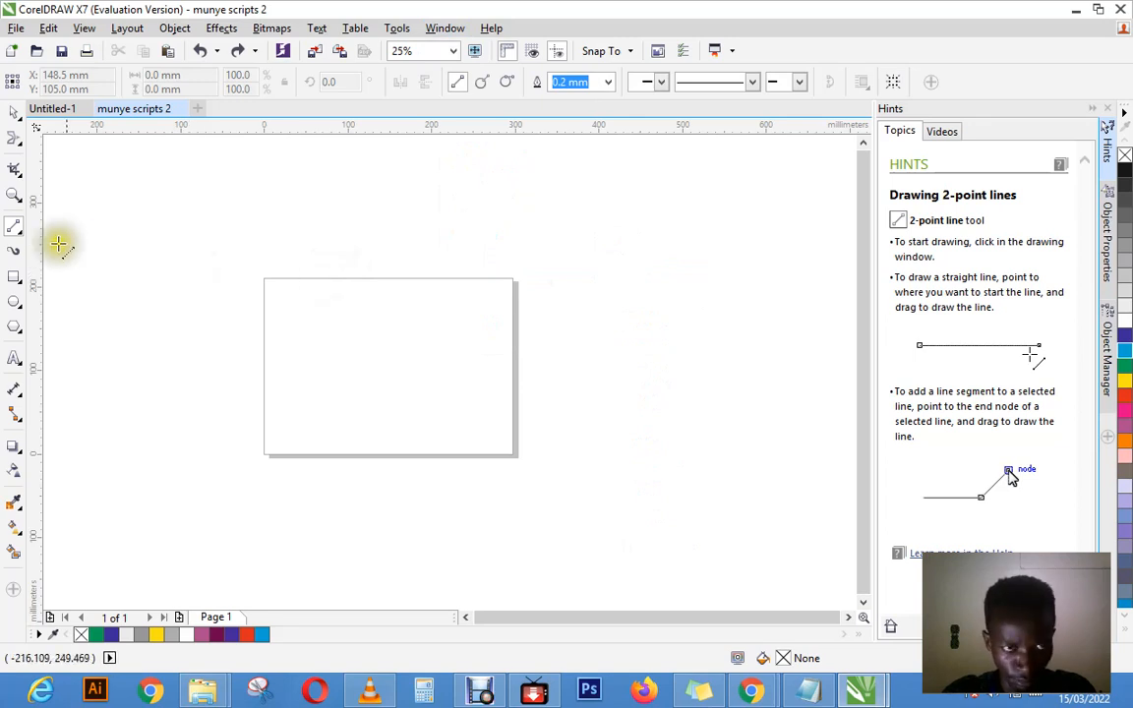
Step: Draw a Bézier curve from the page's upper-left corner to its lower-right corner, bowed outward toward the upper-right corner
click(21, 234)
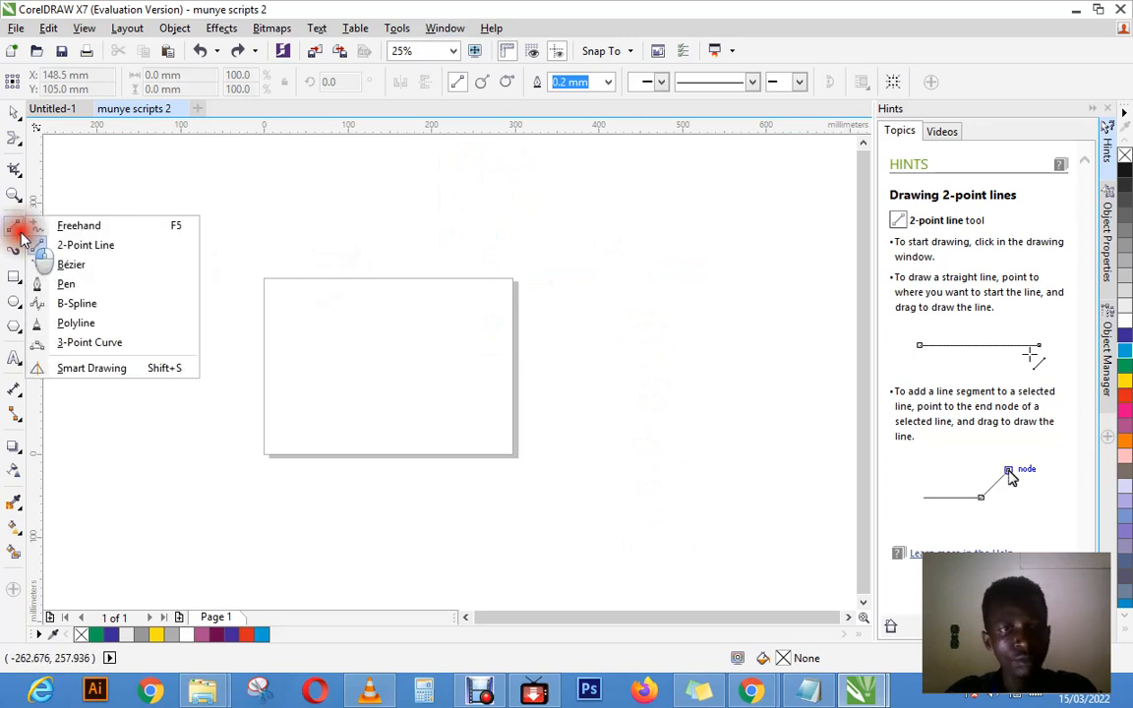
click(72, 268)
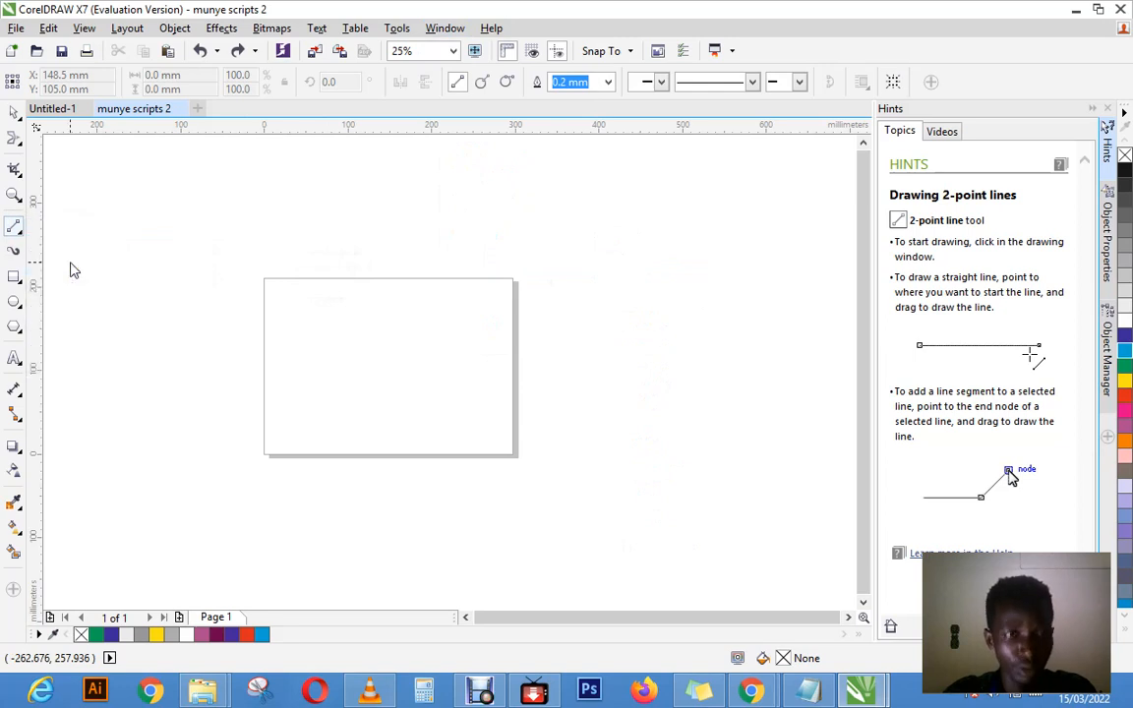
click(264, 277)
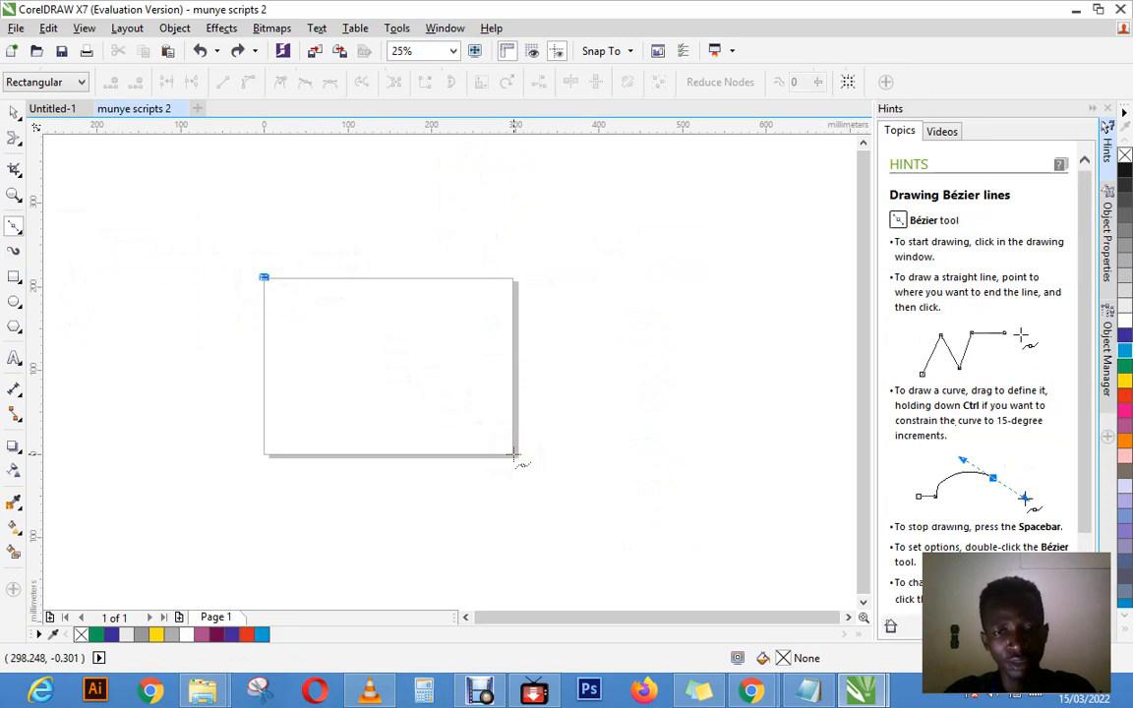
drag(512, 454, 775, 452)
drag(738, 457, 559, 521)
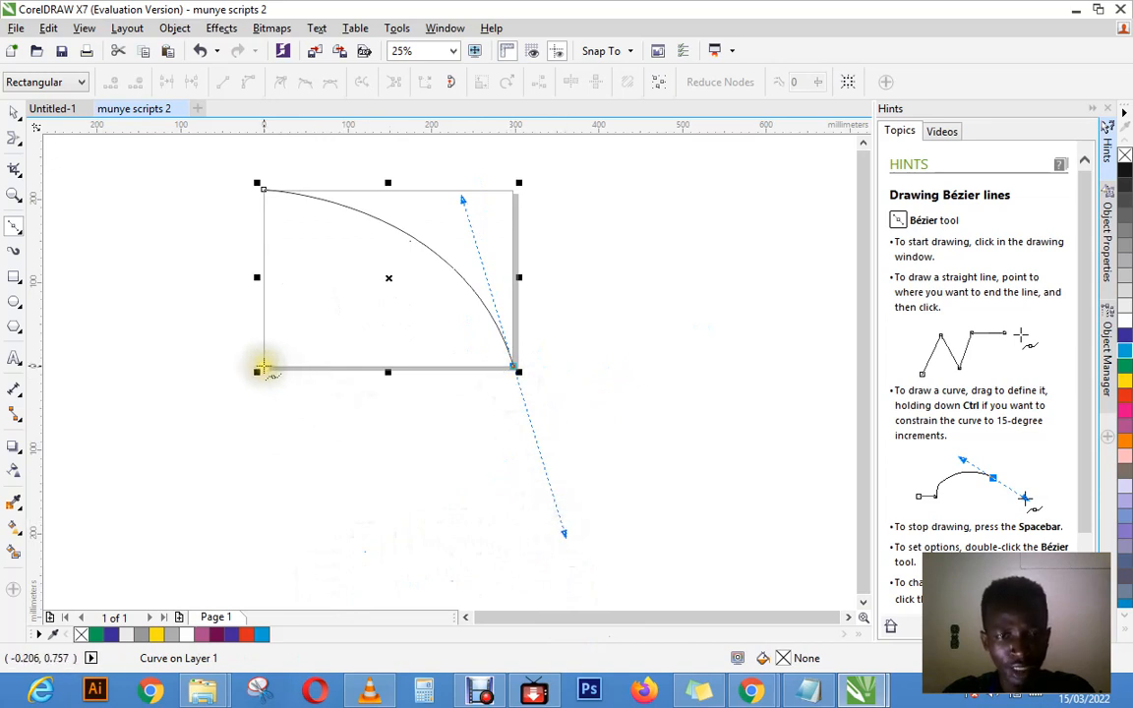
Step: Remove the outgoing handle at the curve's lower-right node and close the shape with straight segments along the page's bottom and left edges
click(260, 366)
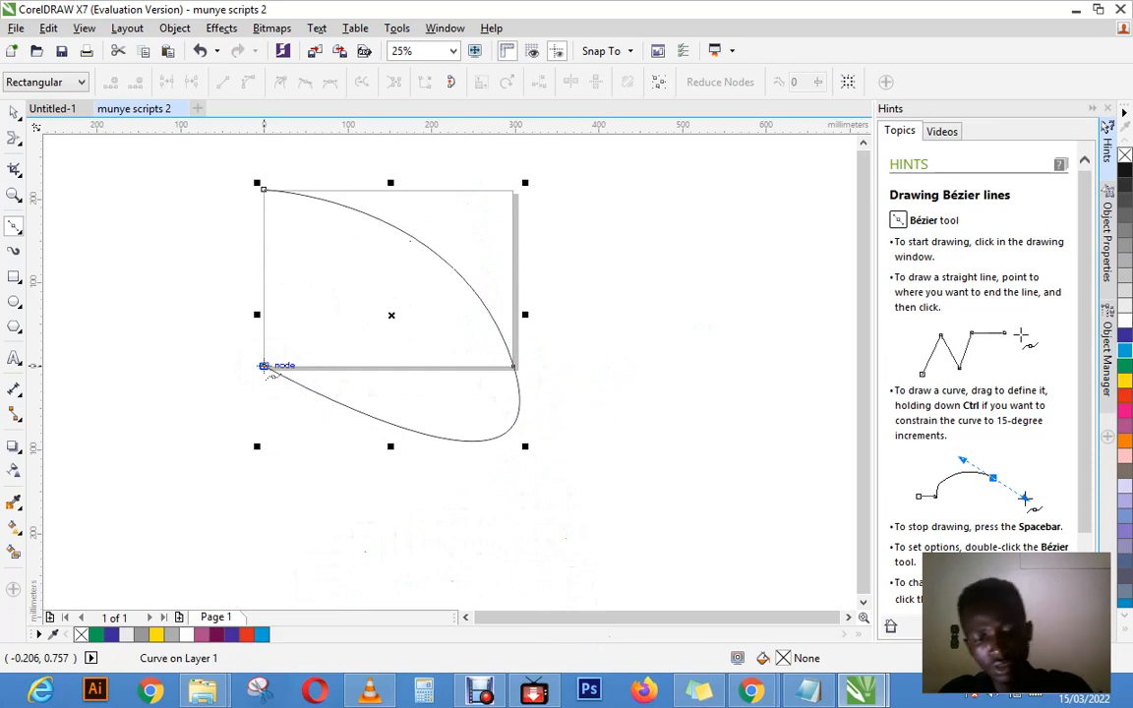
key(ctrl+z)
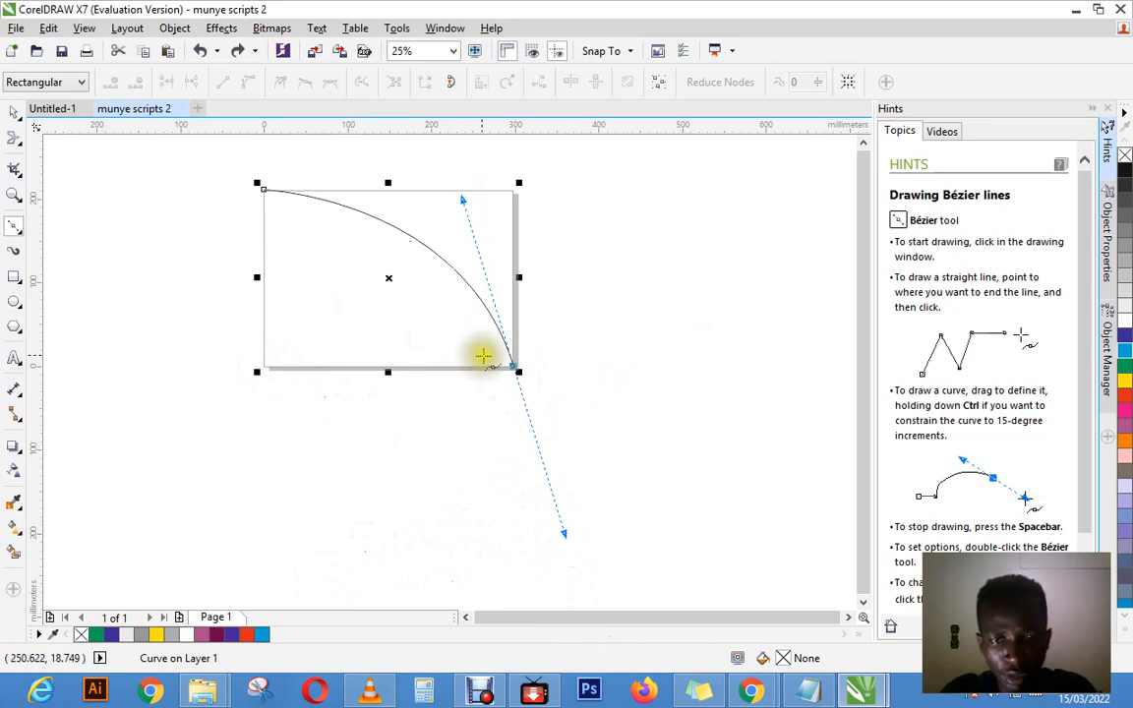
click(516, 368)
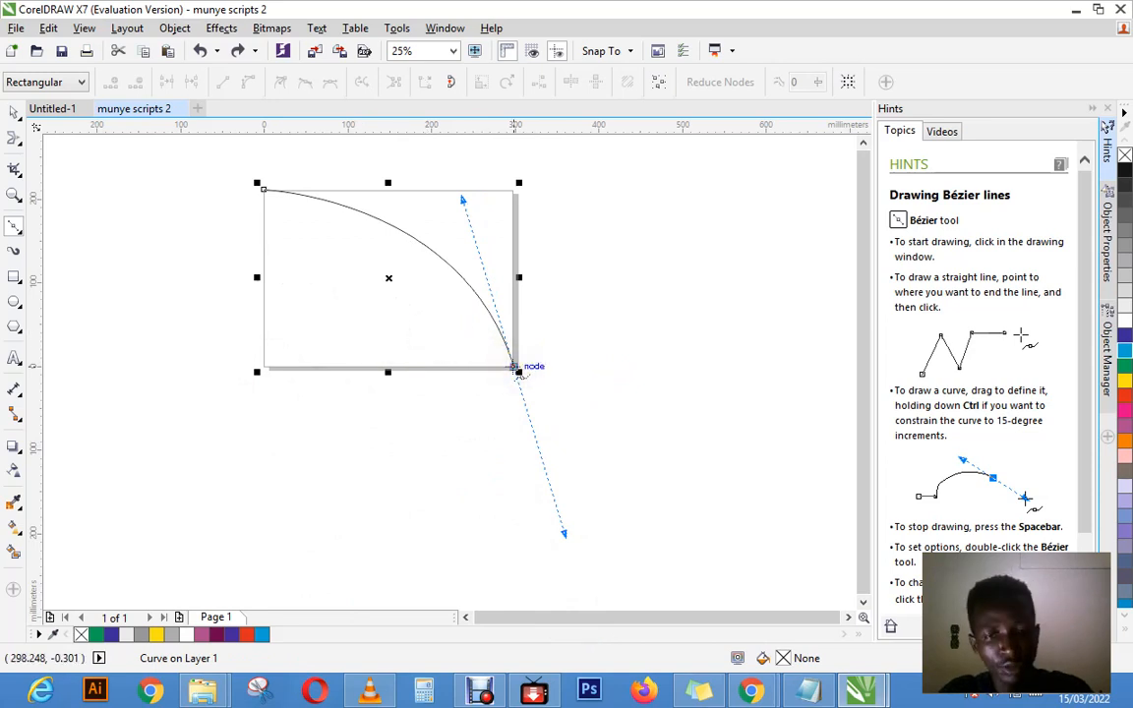
click(517, 369)
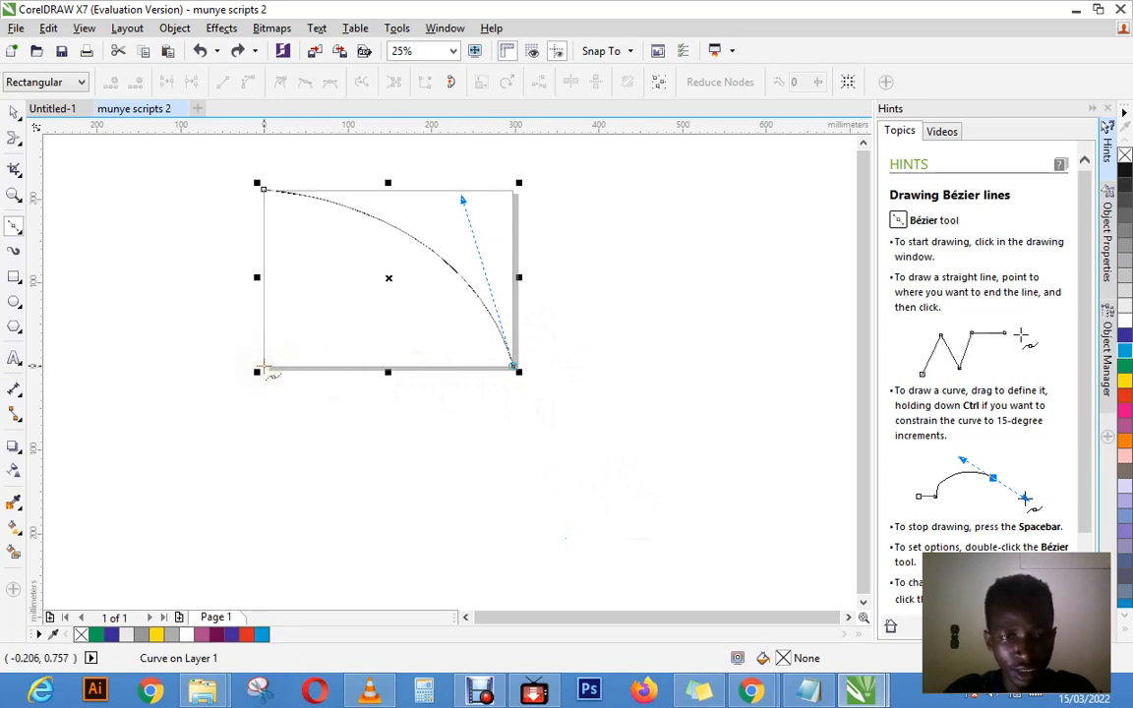
click(263, 365)
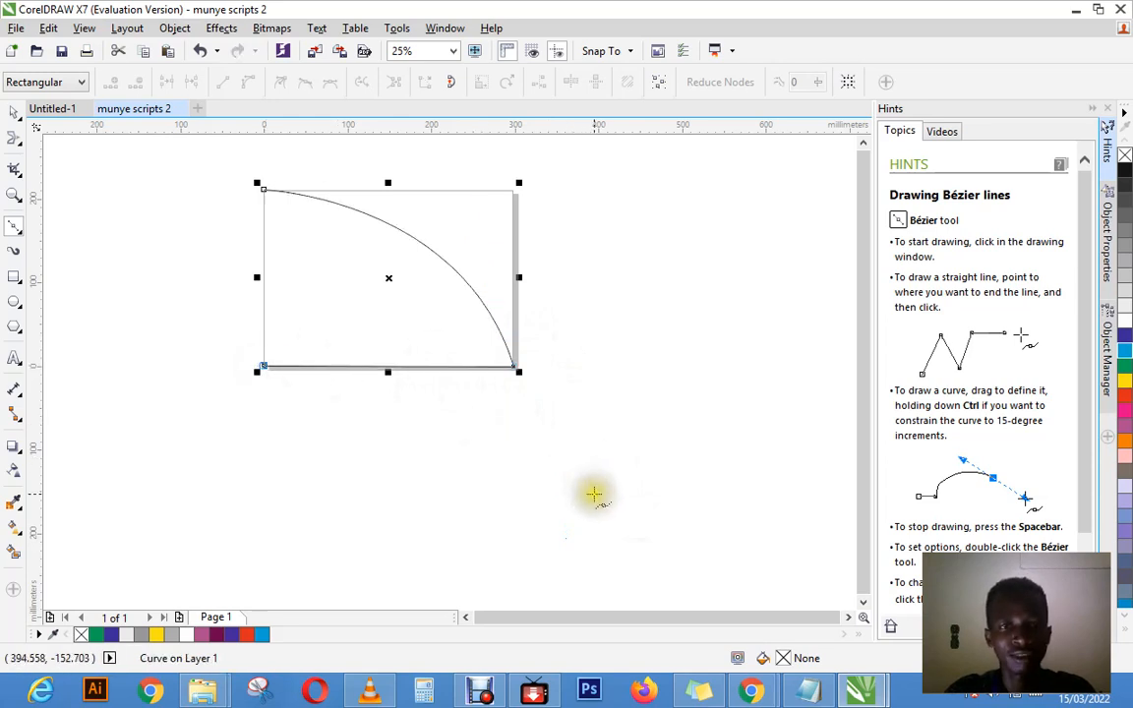
click(263, 188)
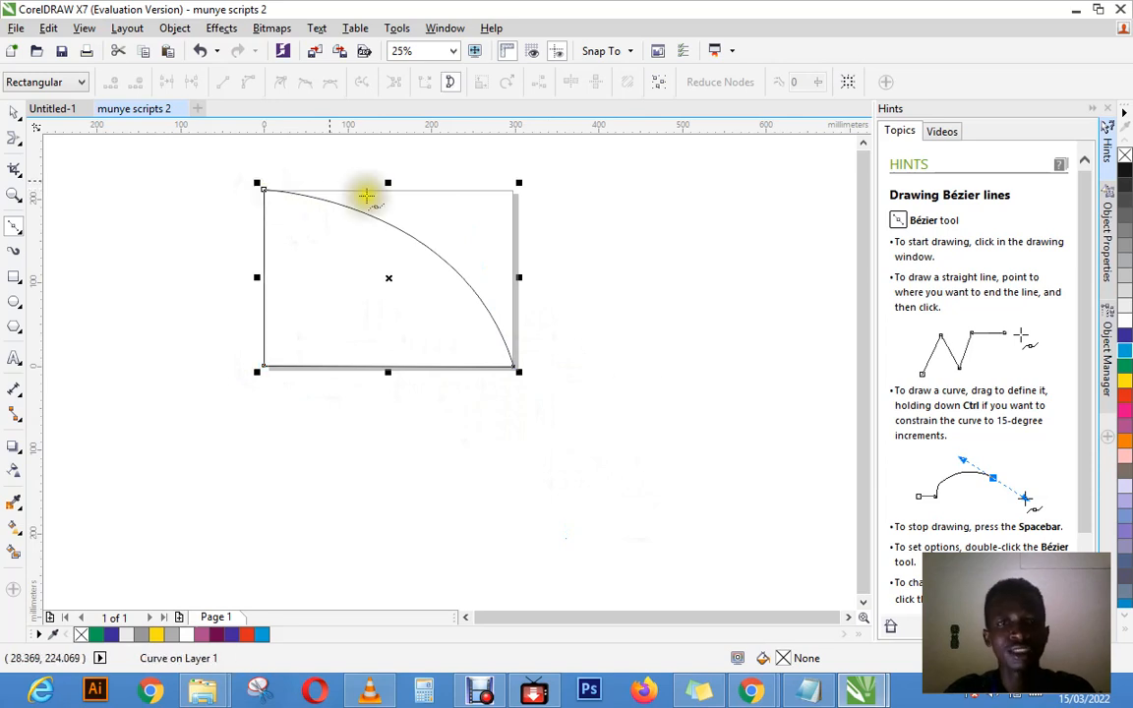
Step: Fill the closed Bézier shape with yellow and deselect it
click(1126, 383)
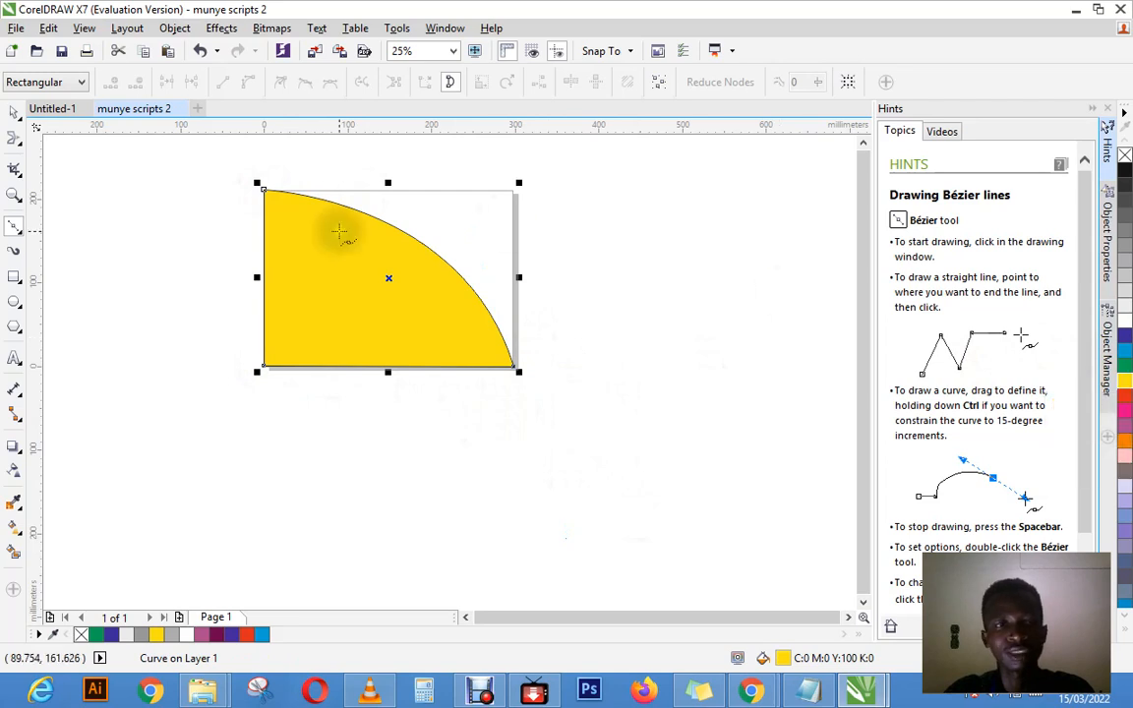
click(10, 115)
click(657, 350)
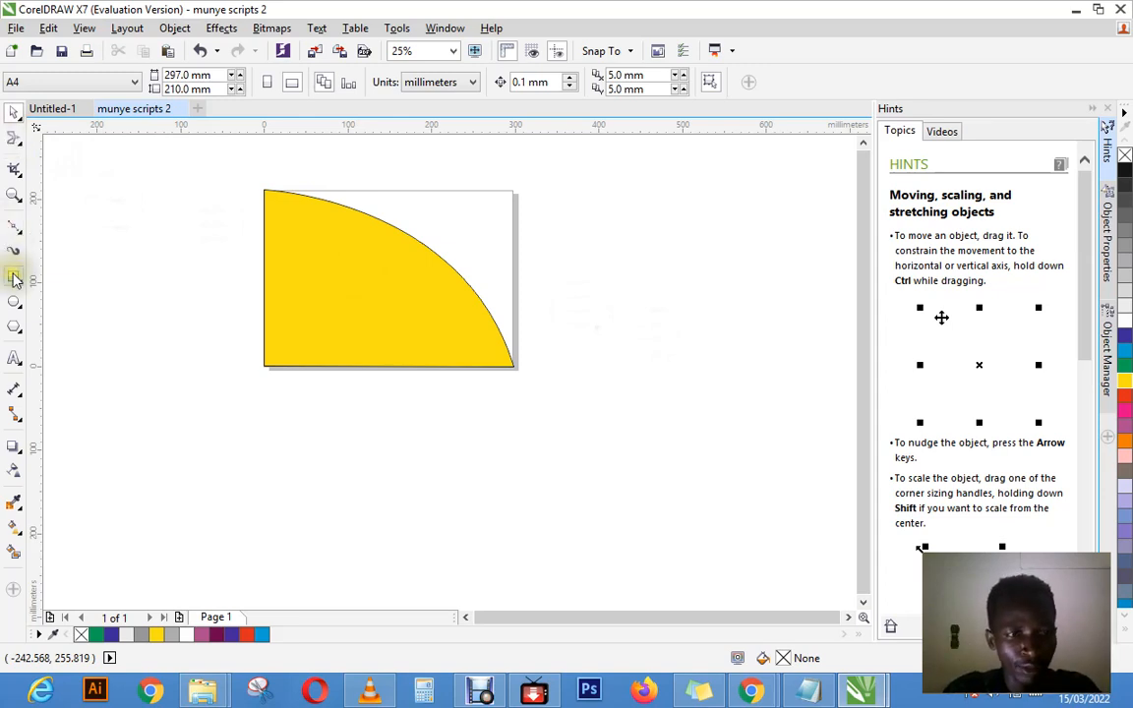
Step: Draw a rectangle about 298 x 212 mm covering the whole page and fill it with blue
click(16, 274)
drag(265, 190, 515, 368)
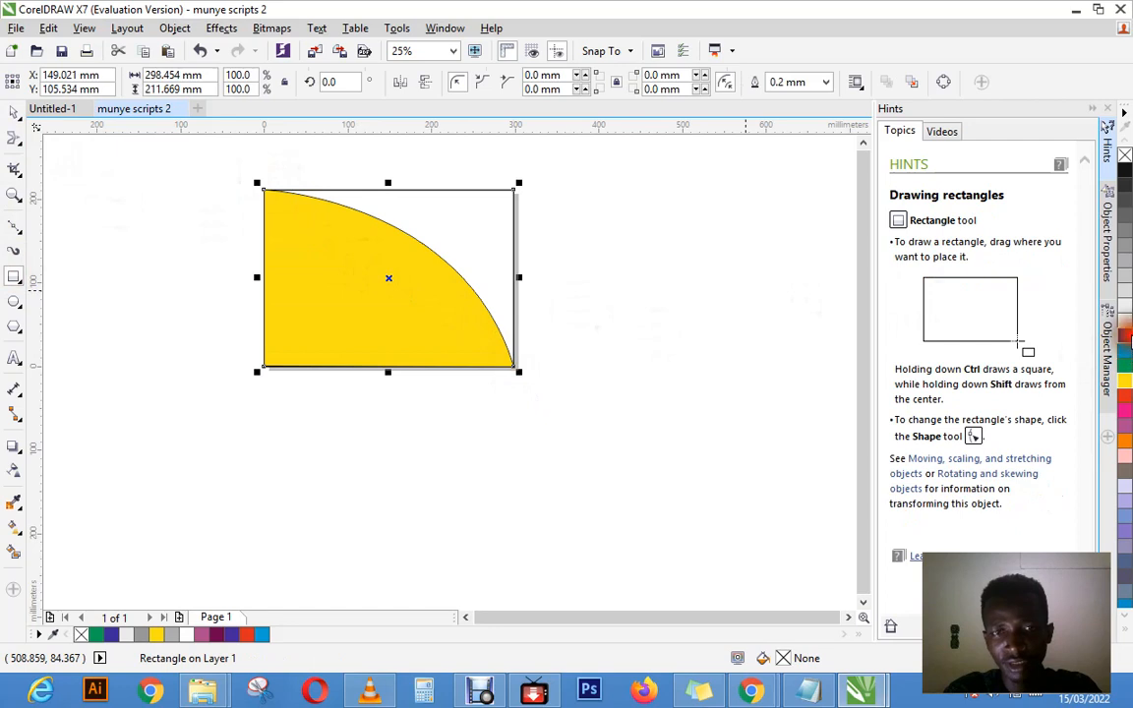
click(1128, 337)
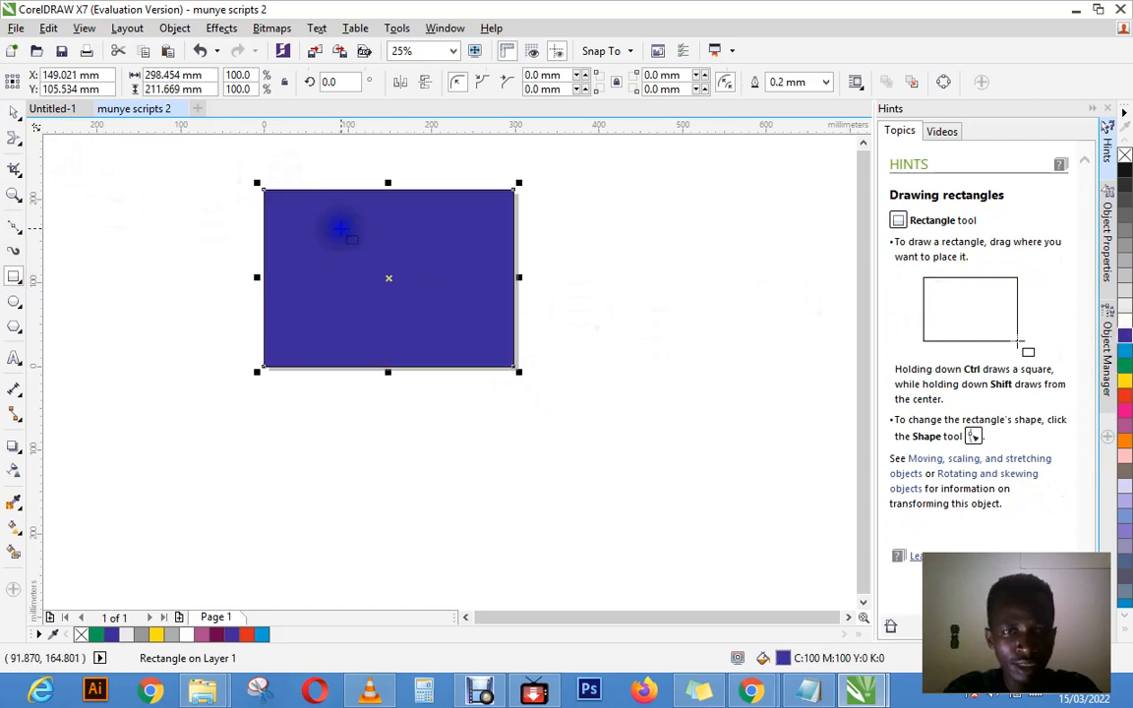
Step: Send the blue rectangle to the back of the page, behind the yellow shape, and deselect it
right_click(341, 228)
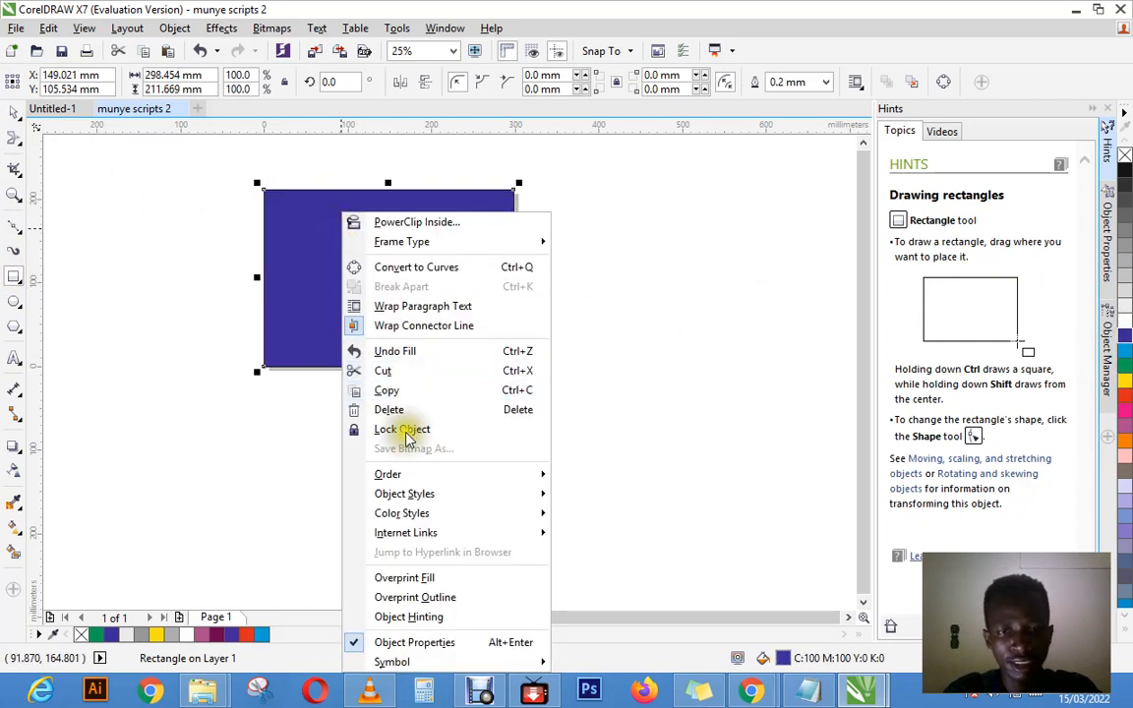
mouse_move(413, 478)
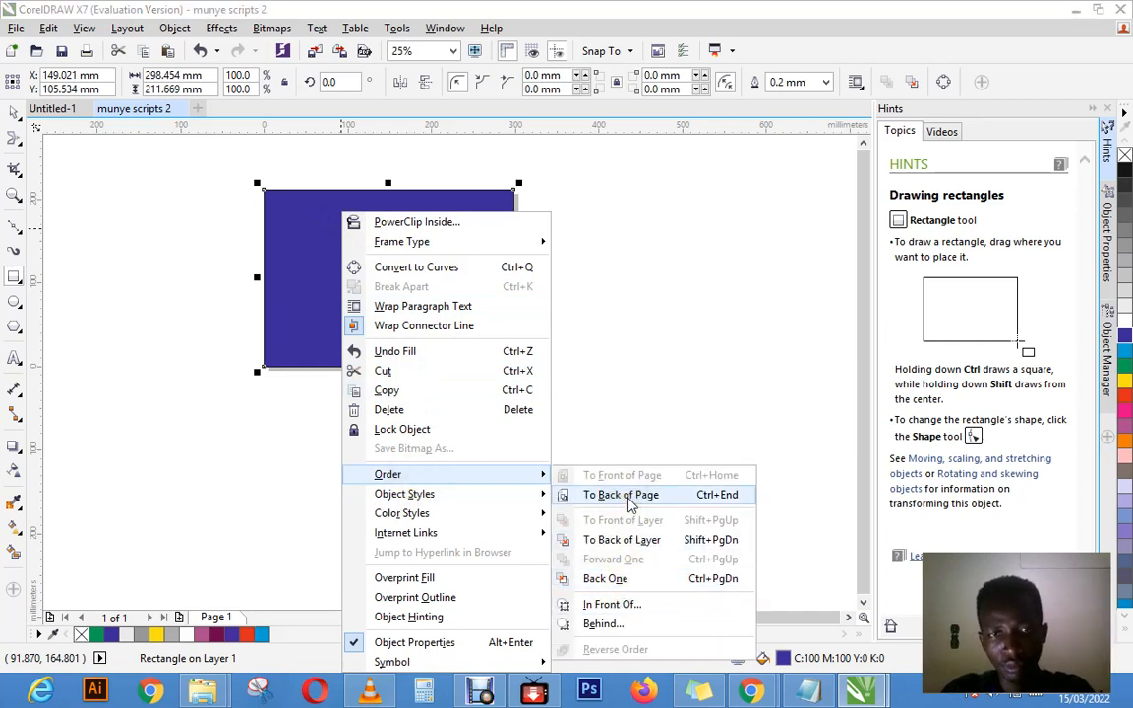
click(629, 497)
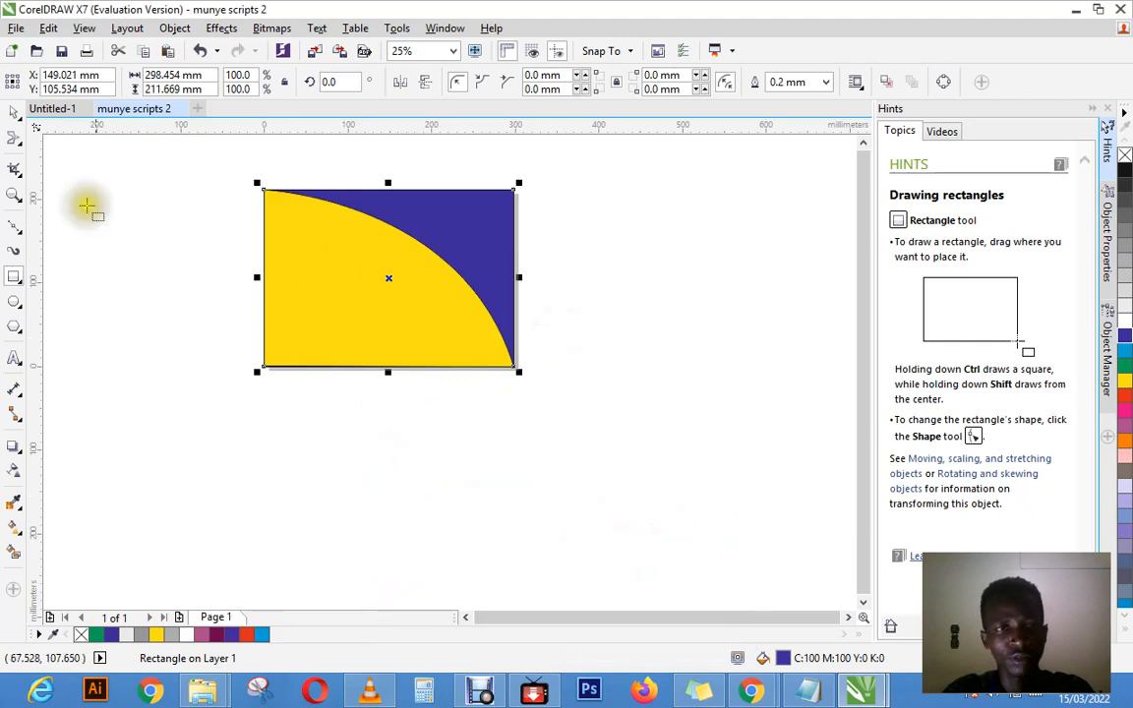
click(12, 113)
click(622, 241)
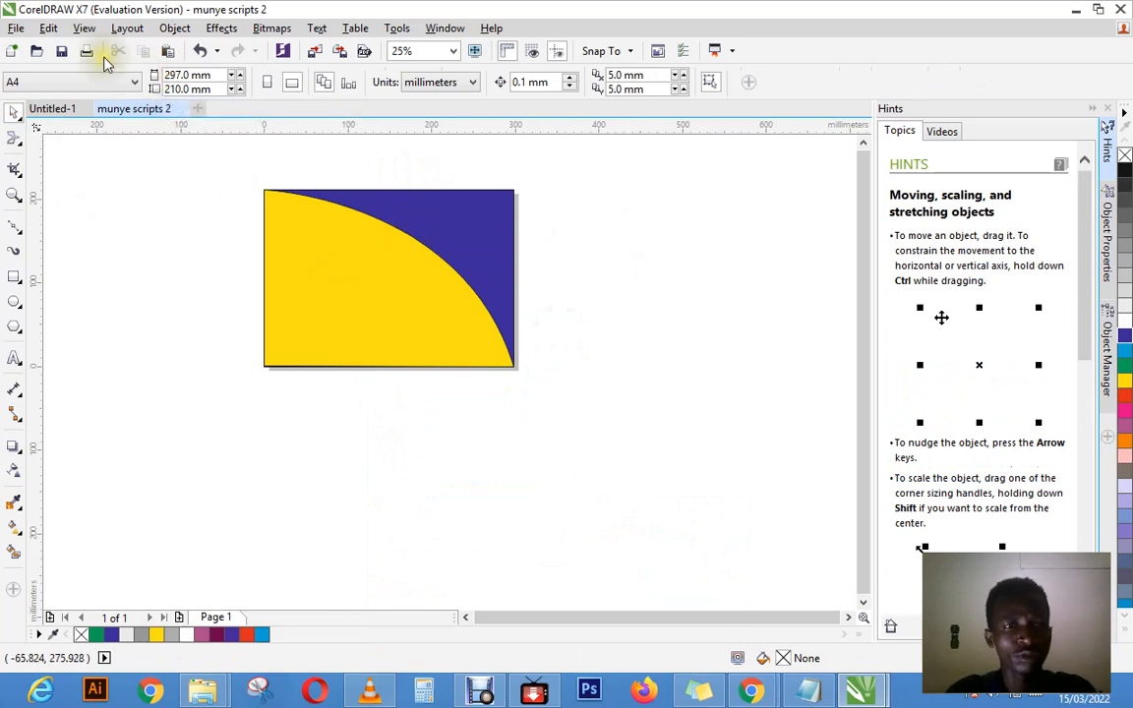
Step: Close the munye scripts 2 document
click(182, 111)
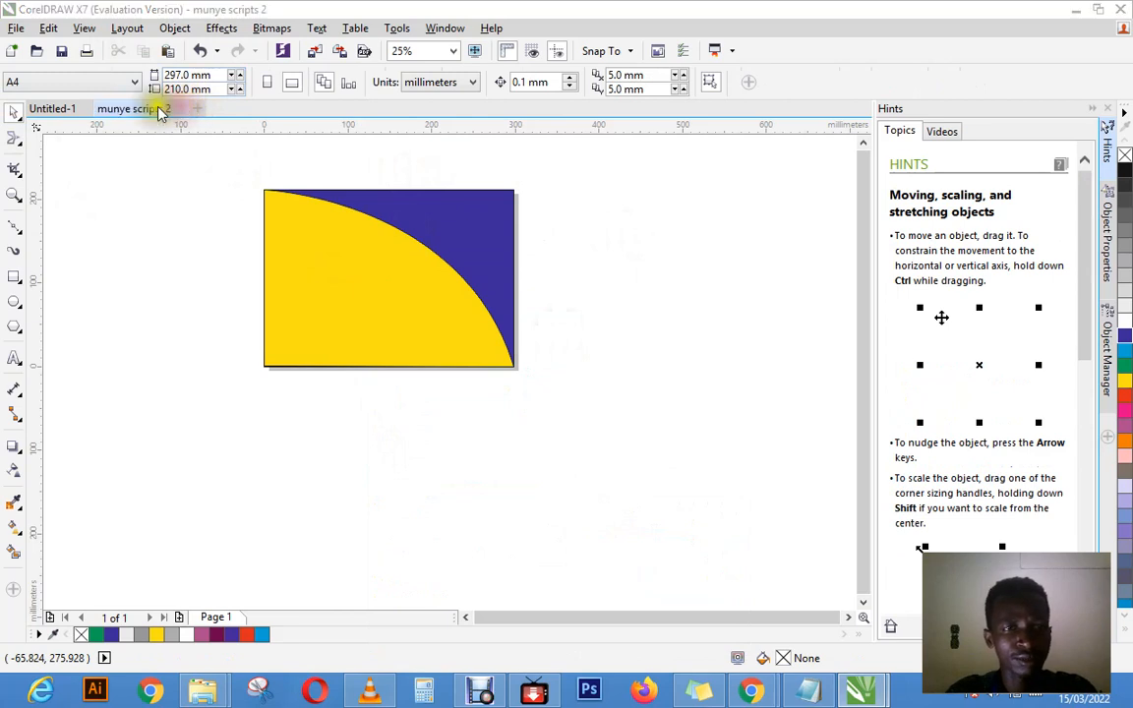
click(547, 377)
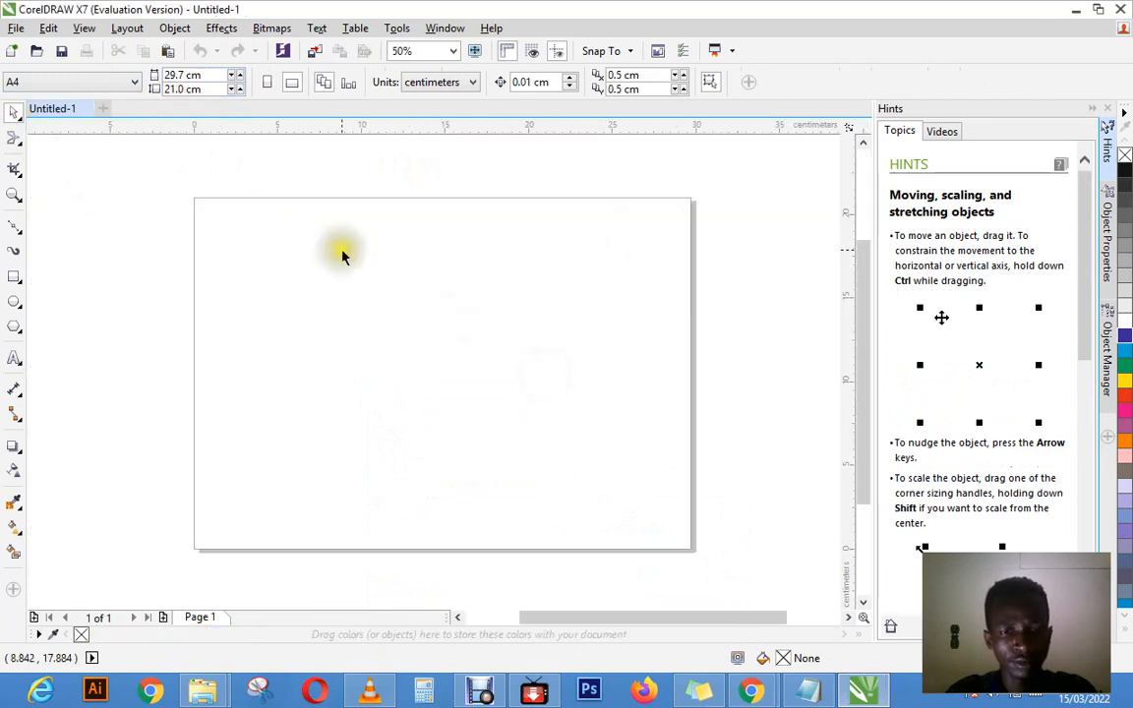
mouse_move(759, 694)
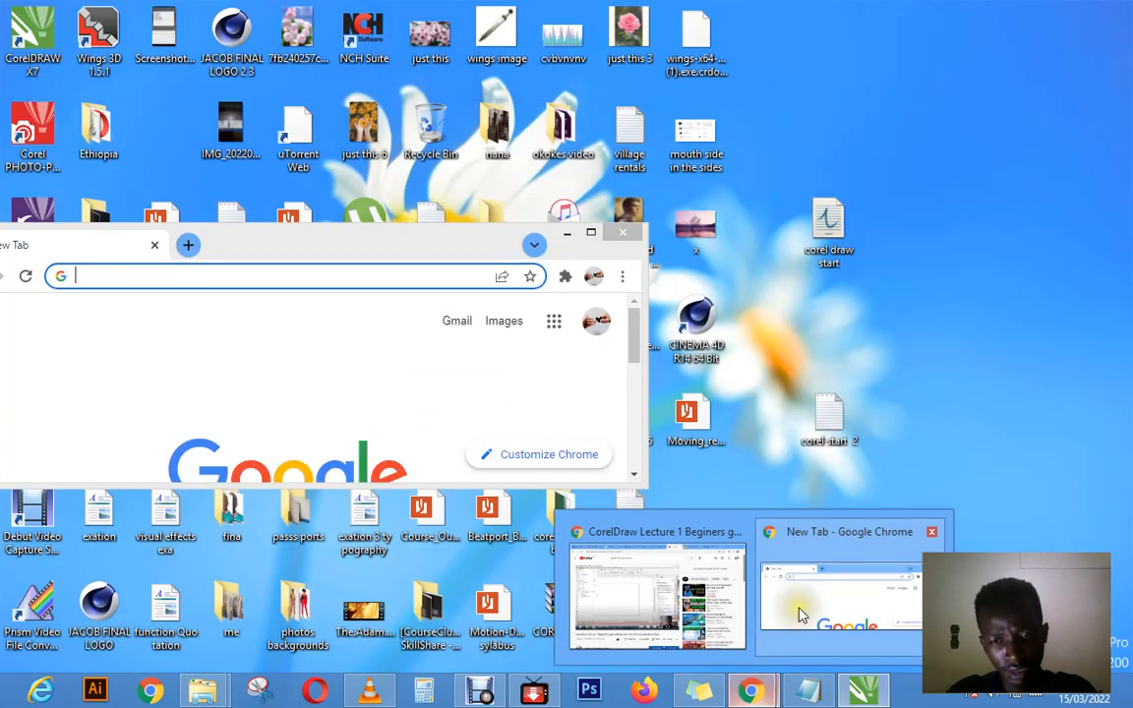
click(789, 615)
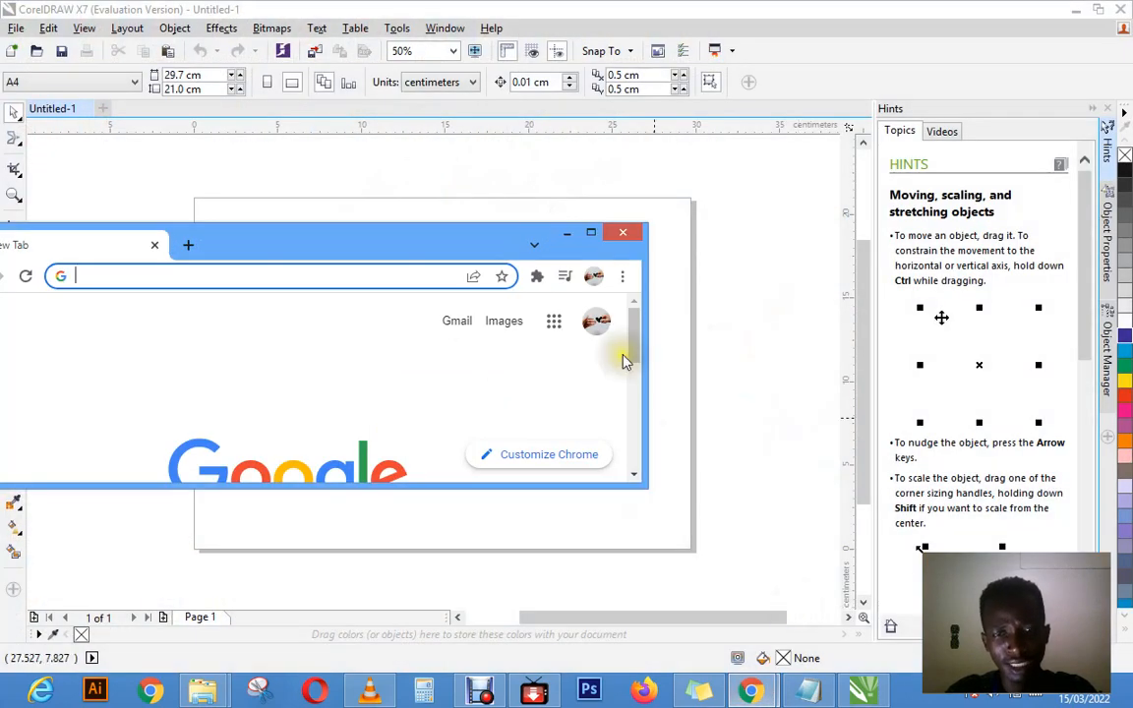
click(567, 233)
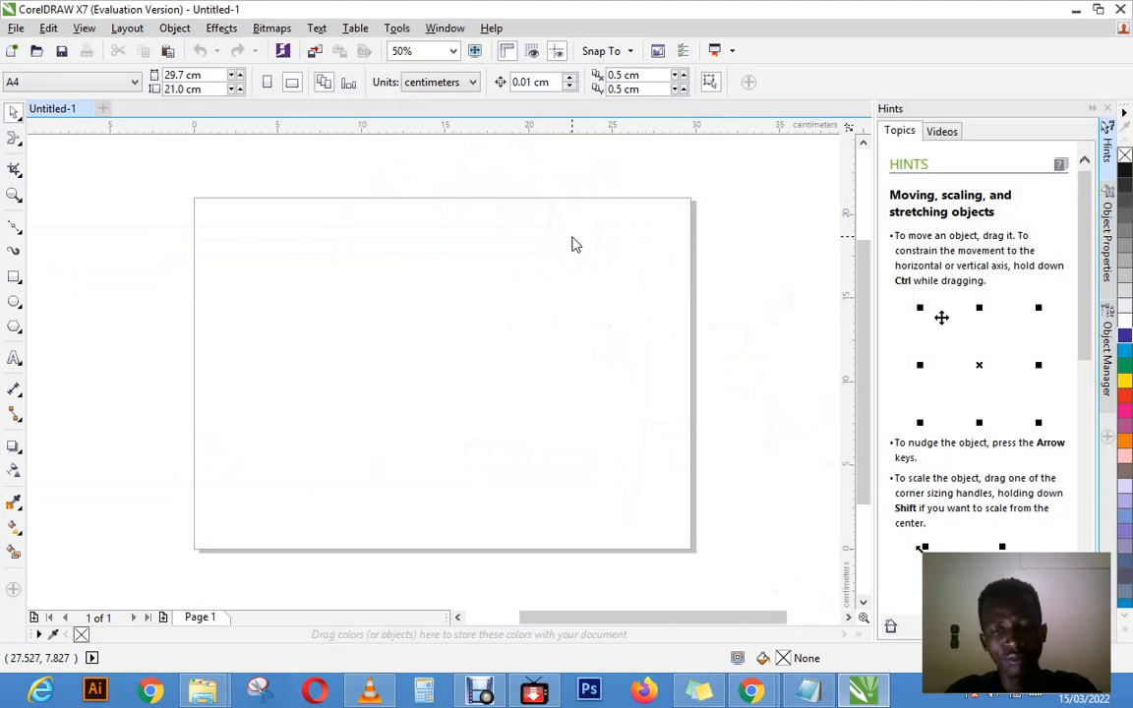
click(623, 281)
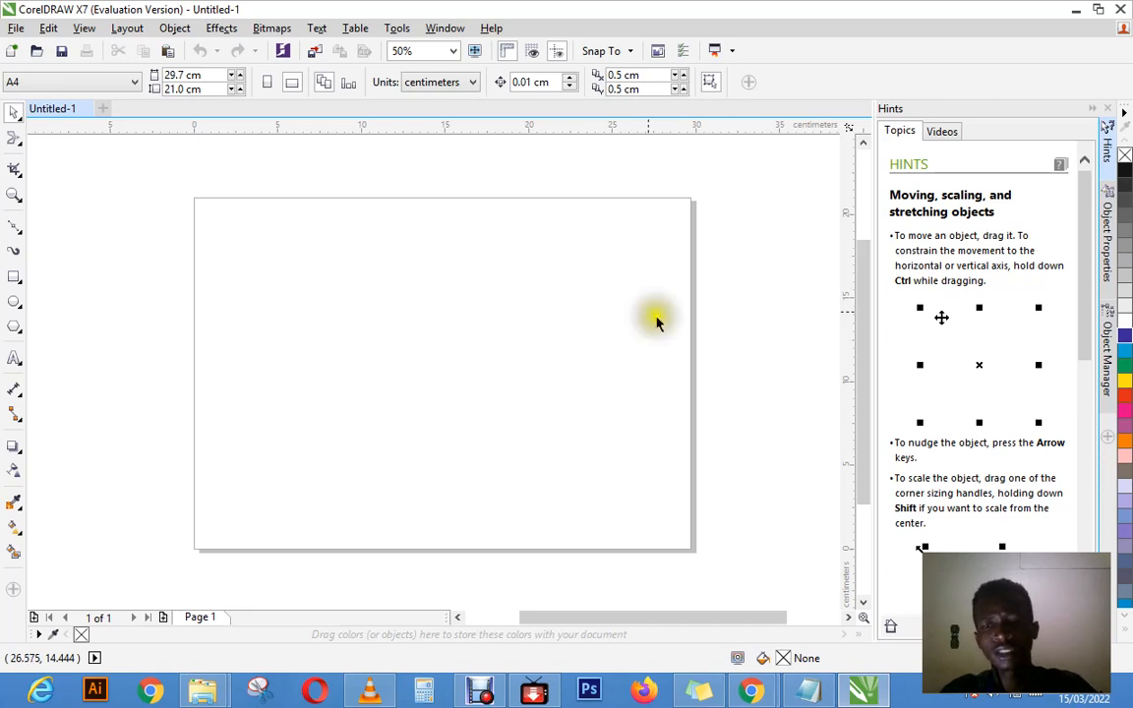
Step: Switch to the Google Chrome new-tab window and maximize it
click(753, 694)
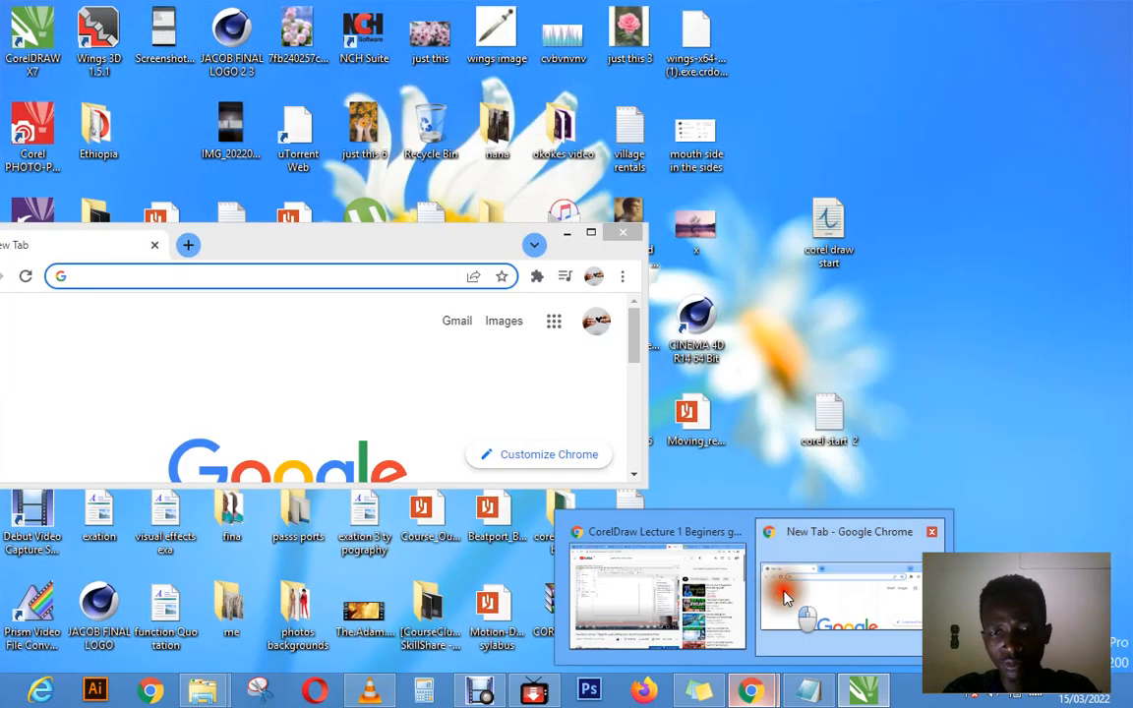
click(783, 577)
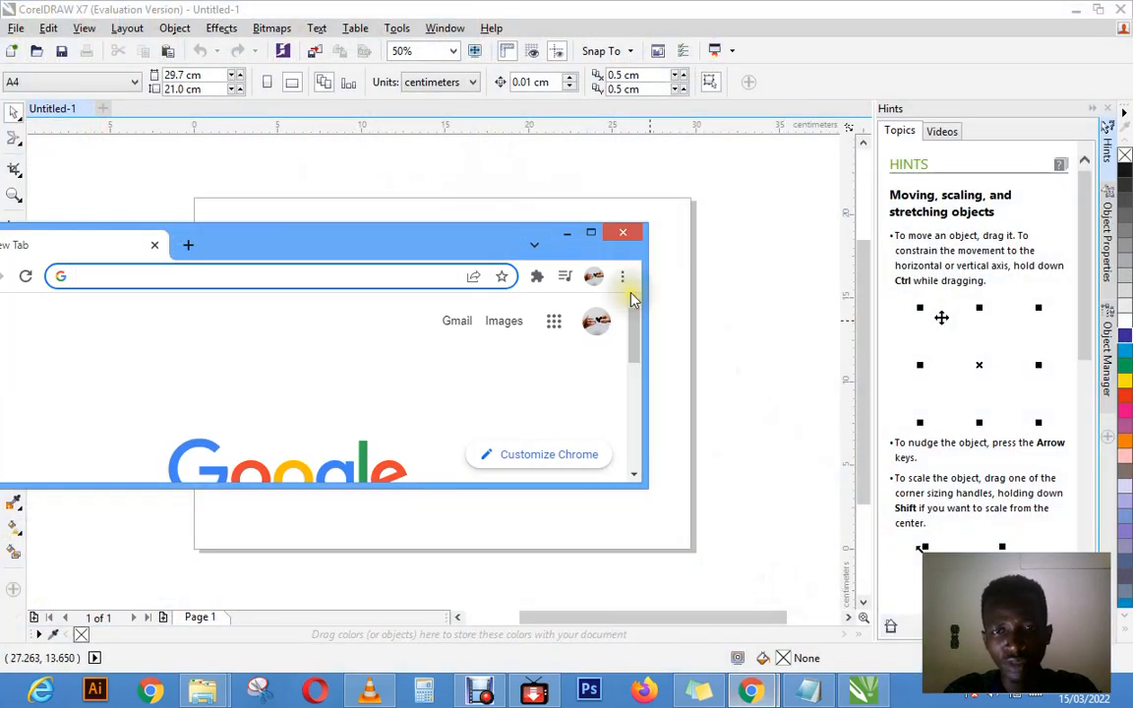
click(590, 232)
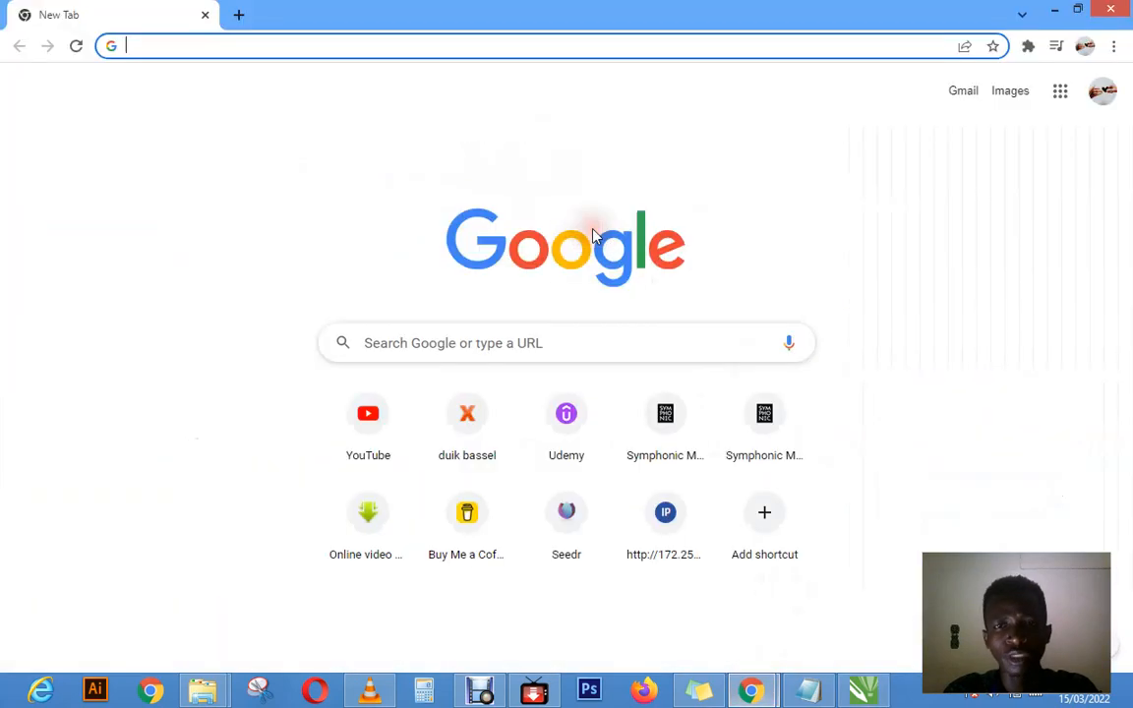
Step: Search Google for "size of a business card"
click(445, 342)
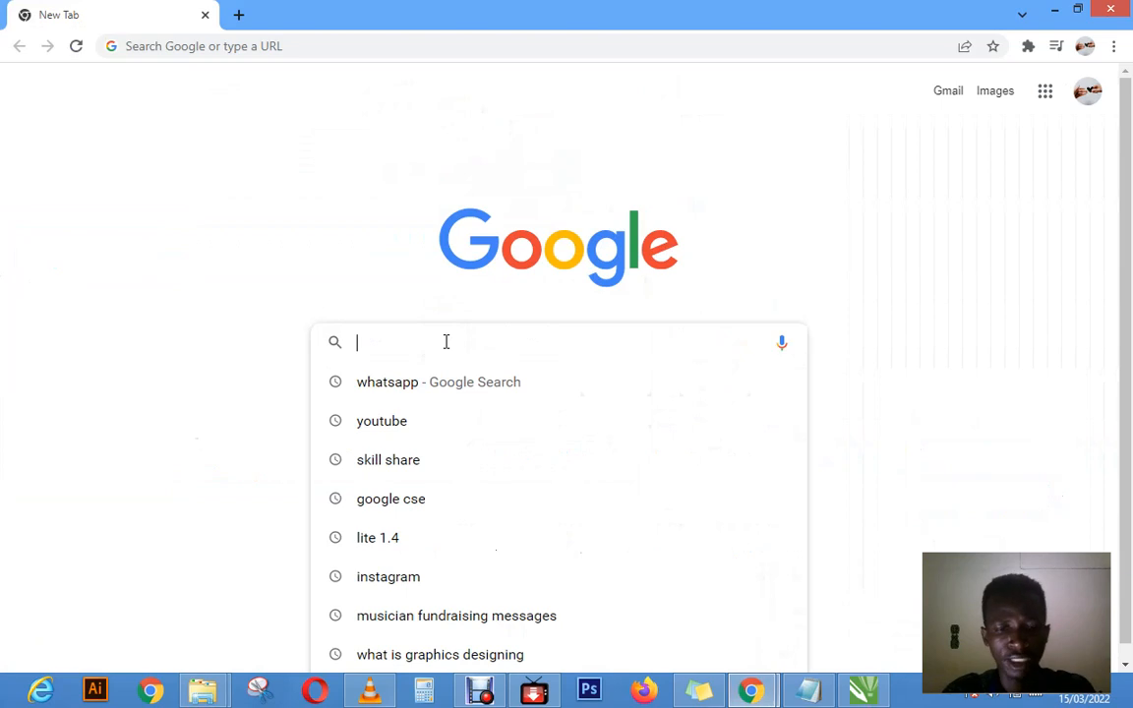
text(si)
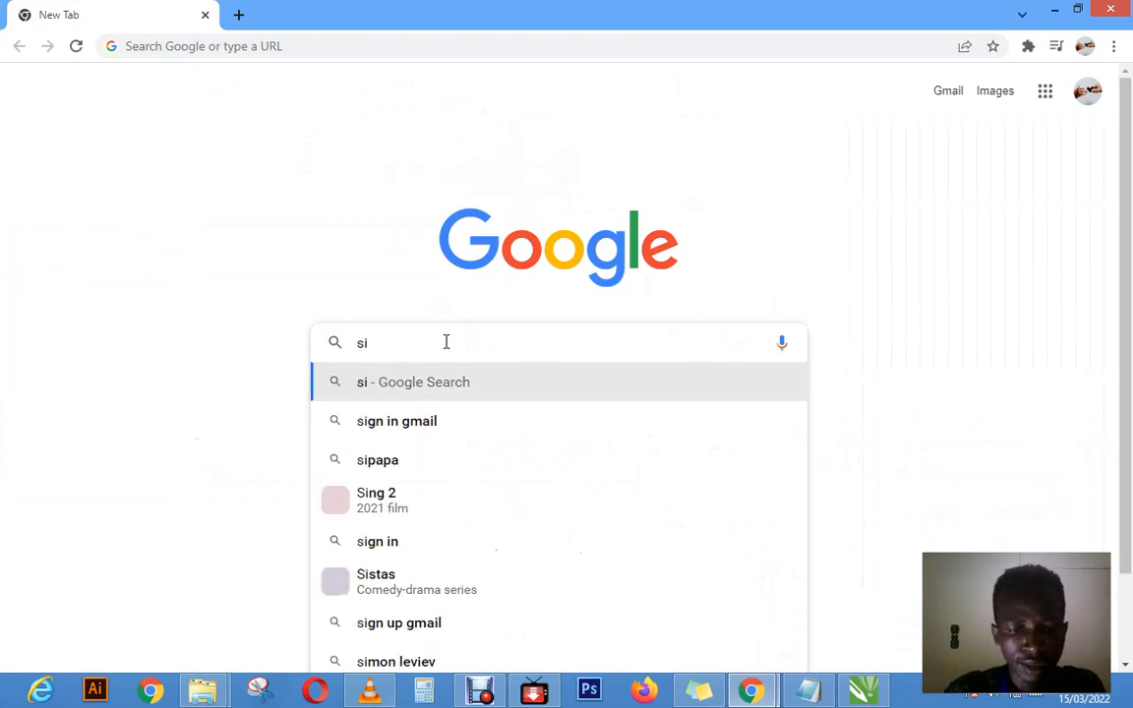
text(ze of a b)
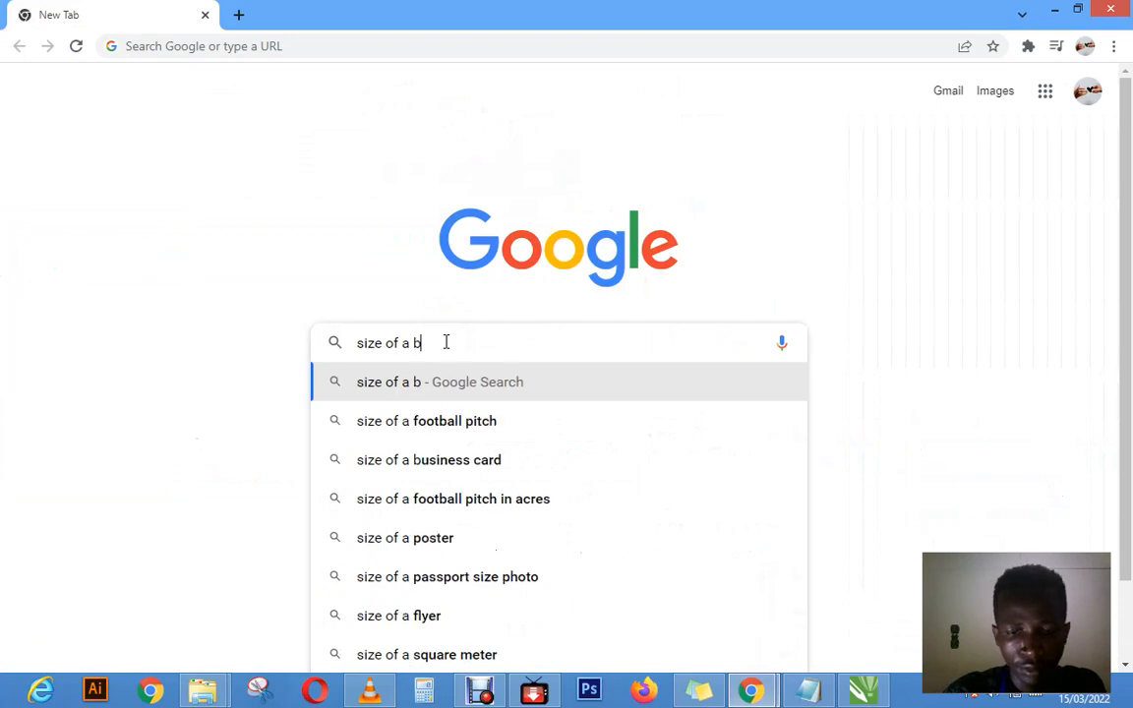
text(usin)
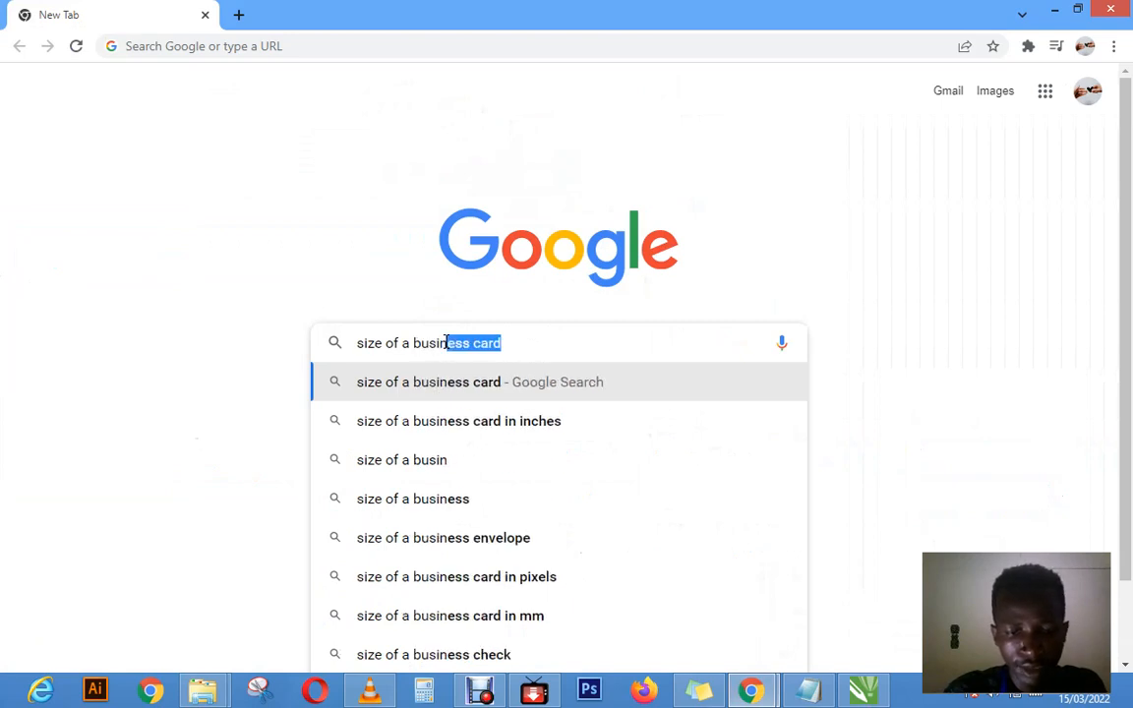
text(ess ca)
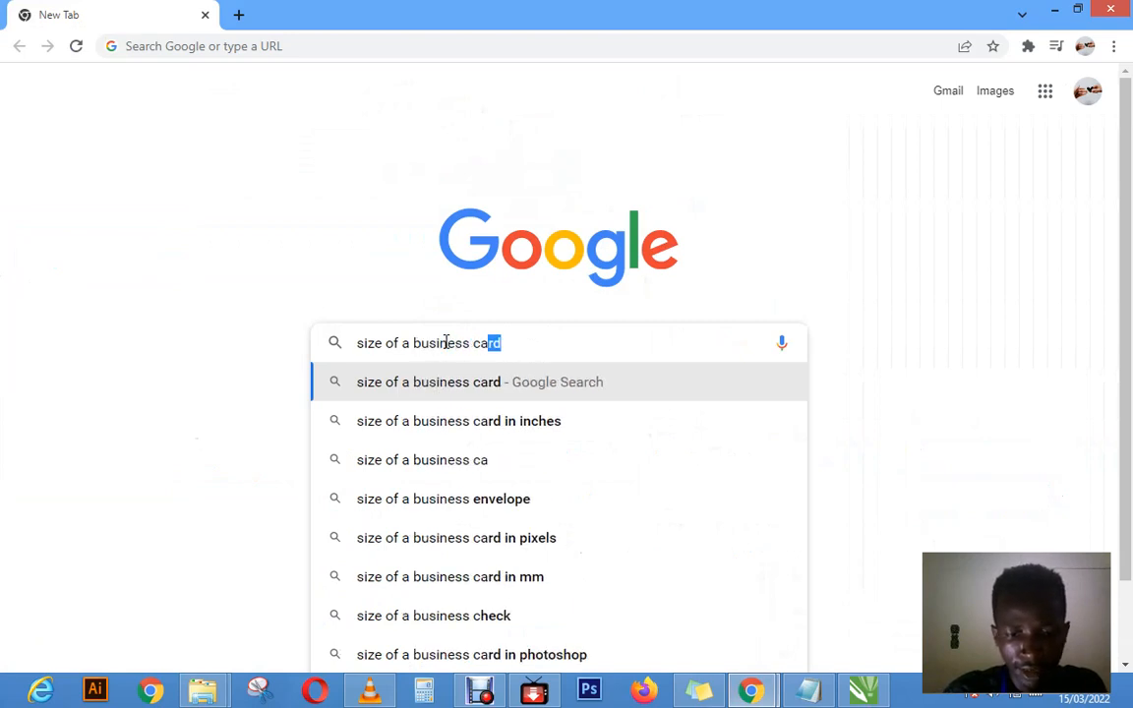
text(rd)
key(Return)
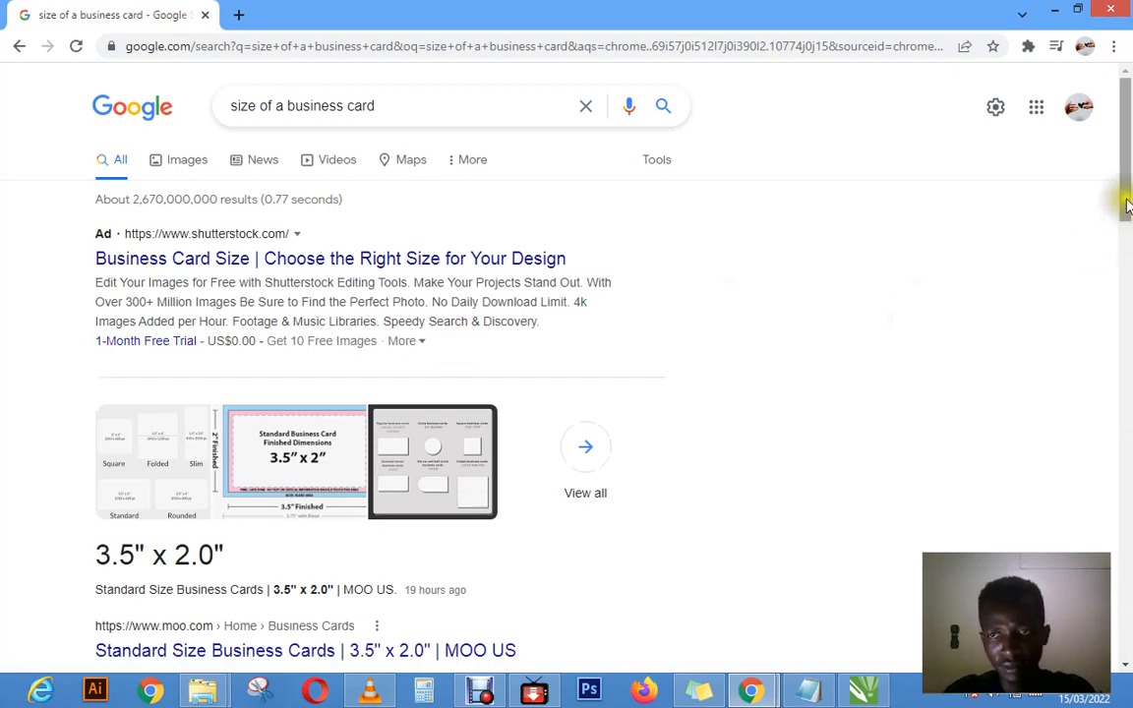
drag(1124, 214, 1099, 104)
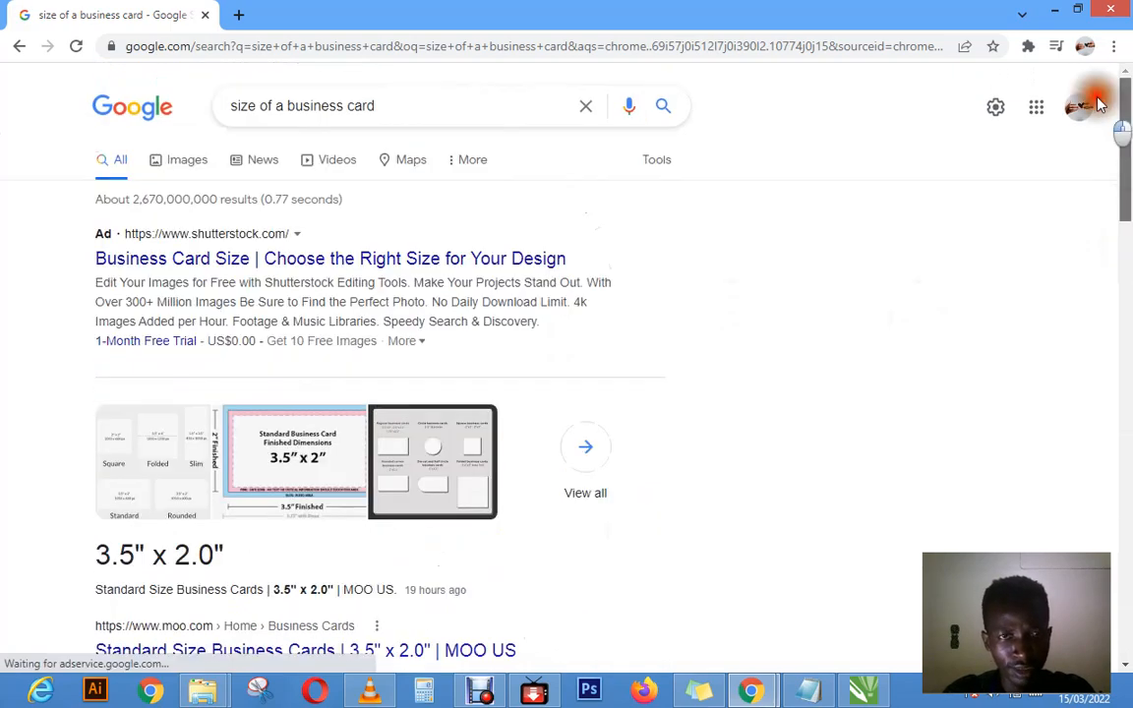
Step: Refine the Google search to "size of business card in centimeters"
click(503, 107)
text(in )
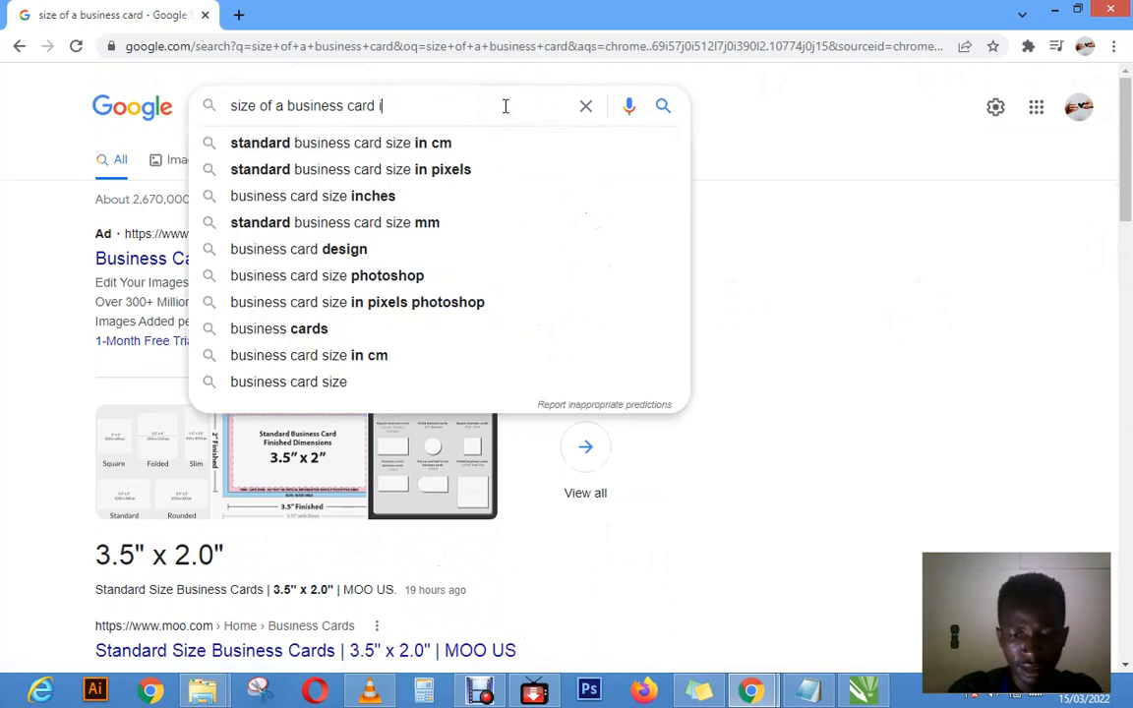
text(cent)
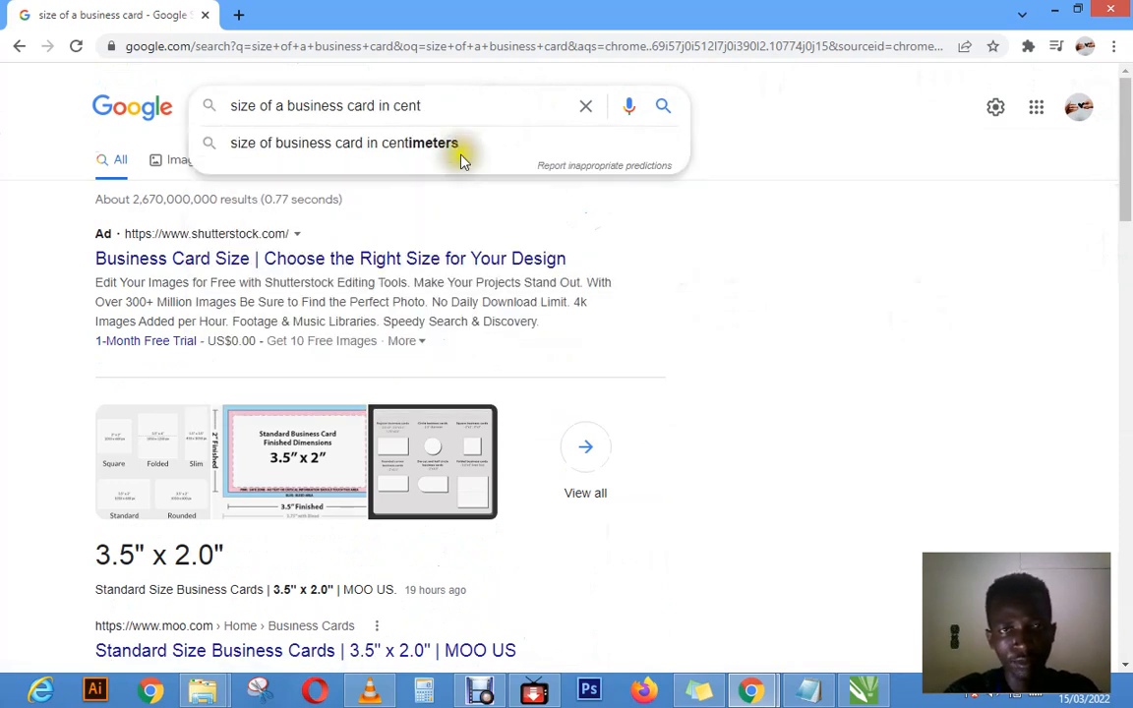
click(462, 155)
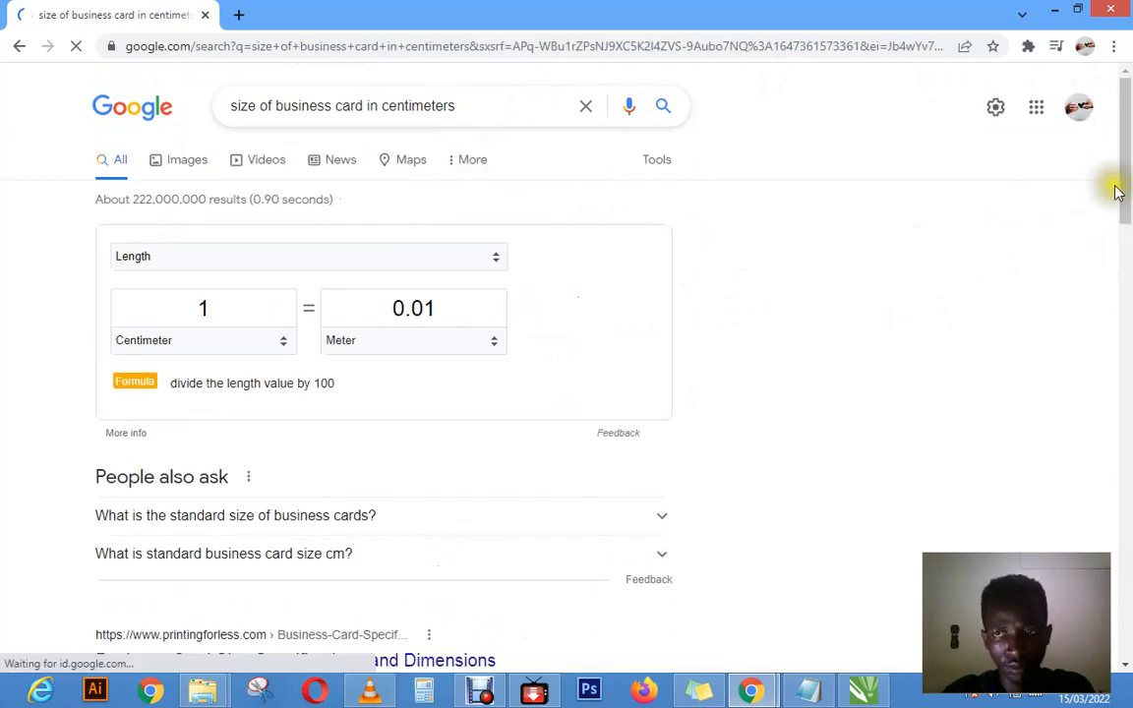
drag(1125, 200, 1057, 56)
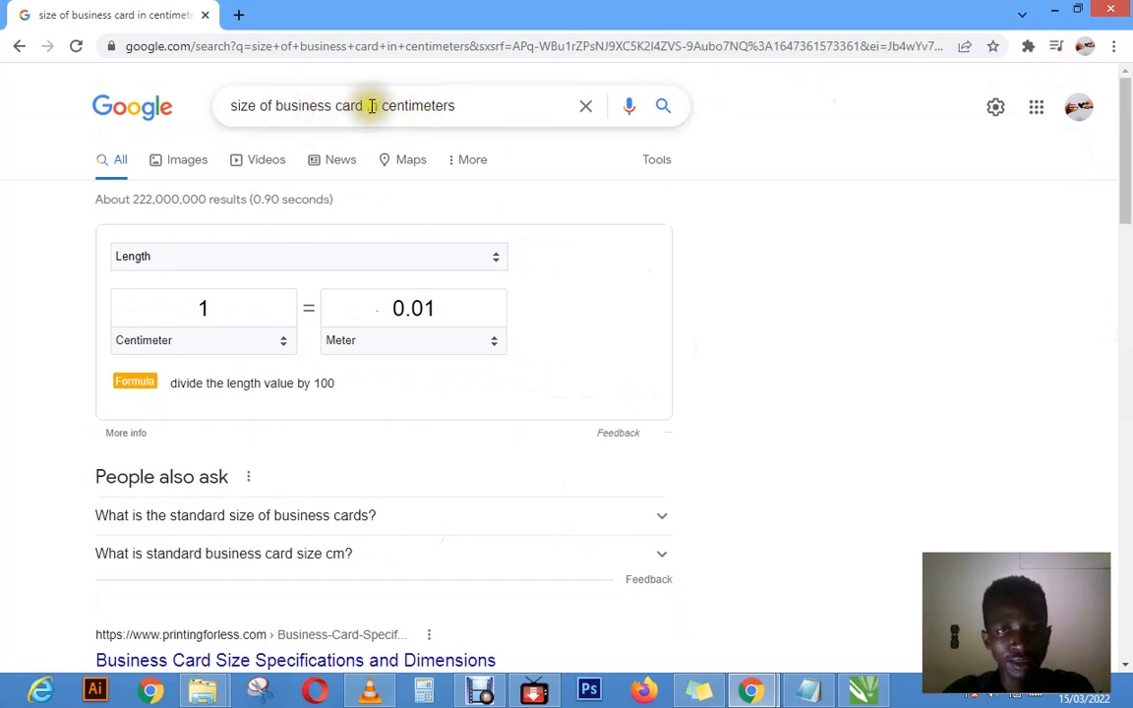
Step: Shorten the search to "size of business card" and examine the results for standard card dimensions
drag(372, 106, 485, 111)
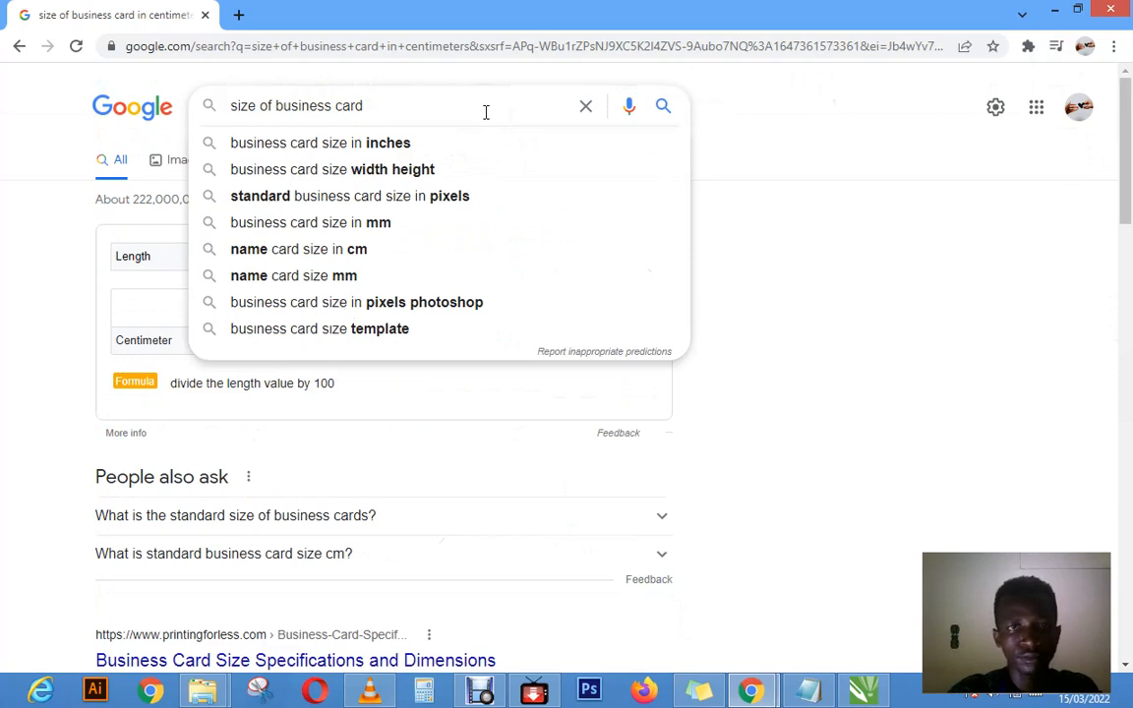
key(Return)
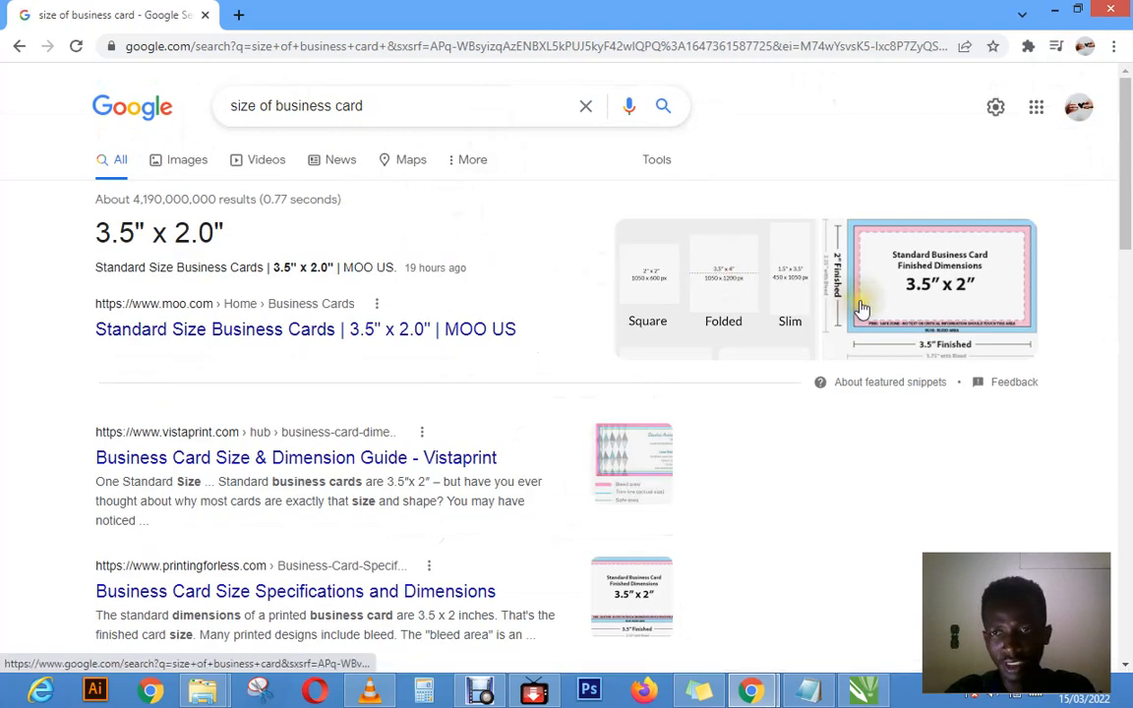
click(641, 284)
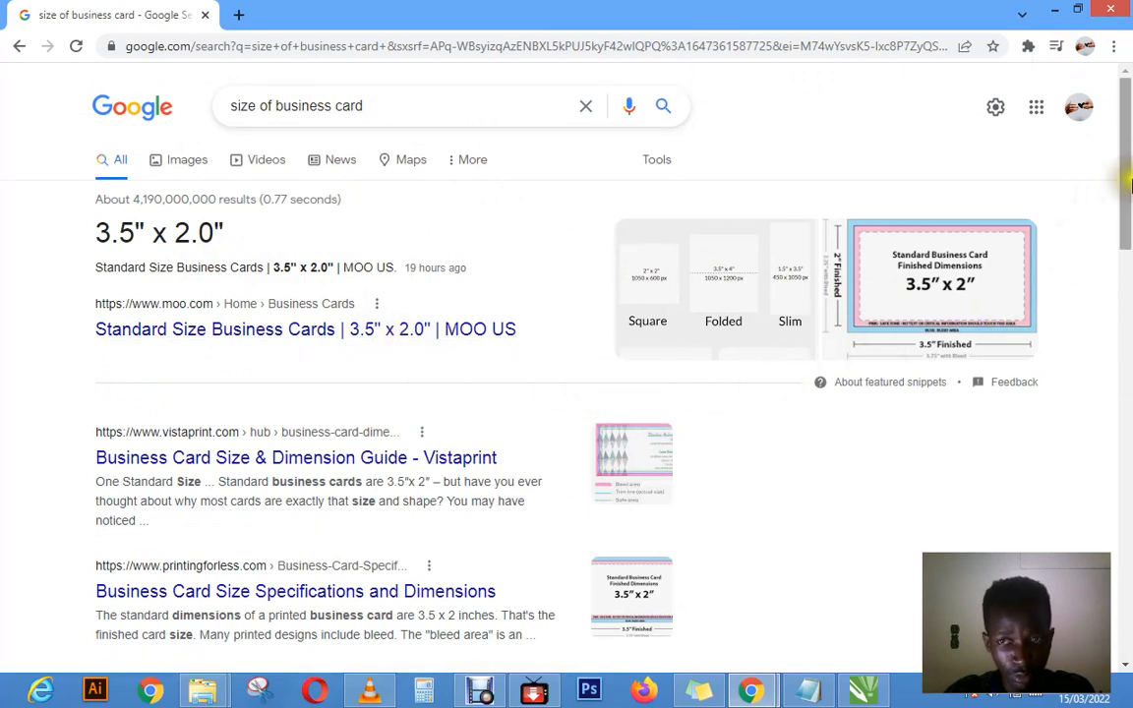
drag(1122, 177, 1128, 260)
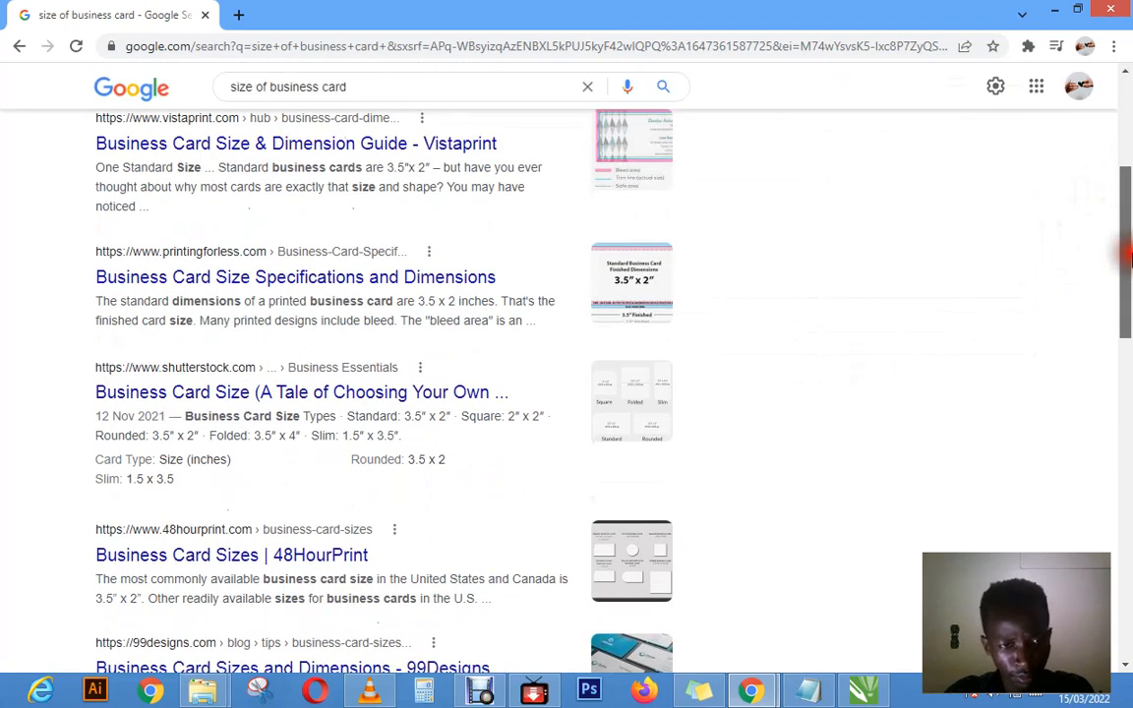
drag(1128, 258, 1128, 457)
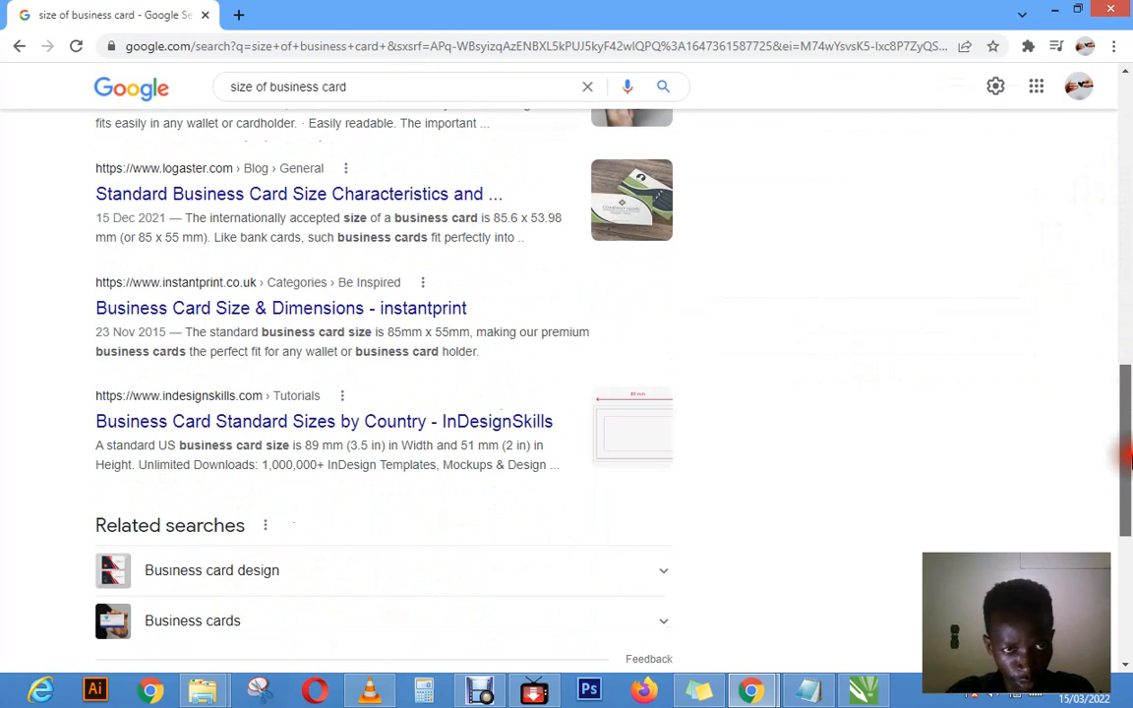
drag(1128, 458, 1128, 442)
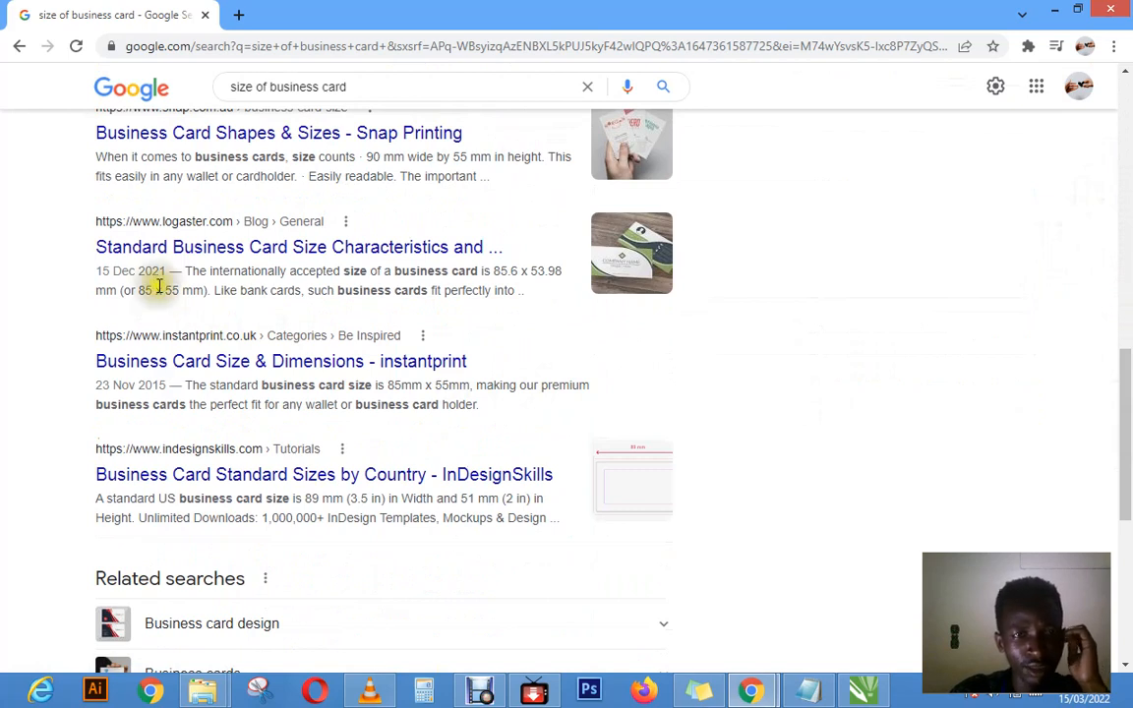
Step: Open a new browser tab ready for another Google search
click(238, 17)
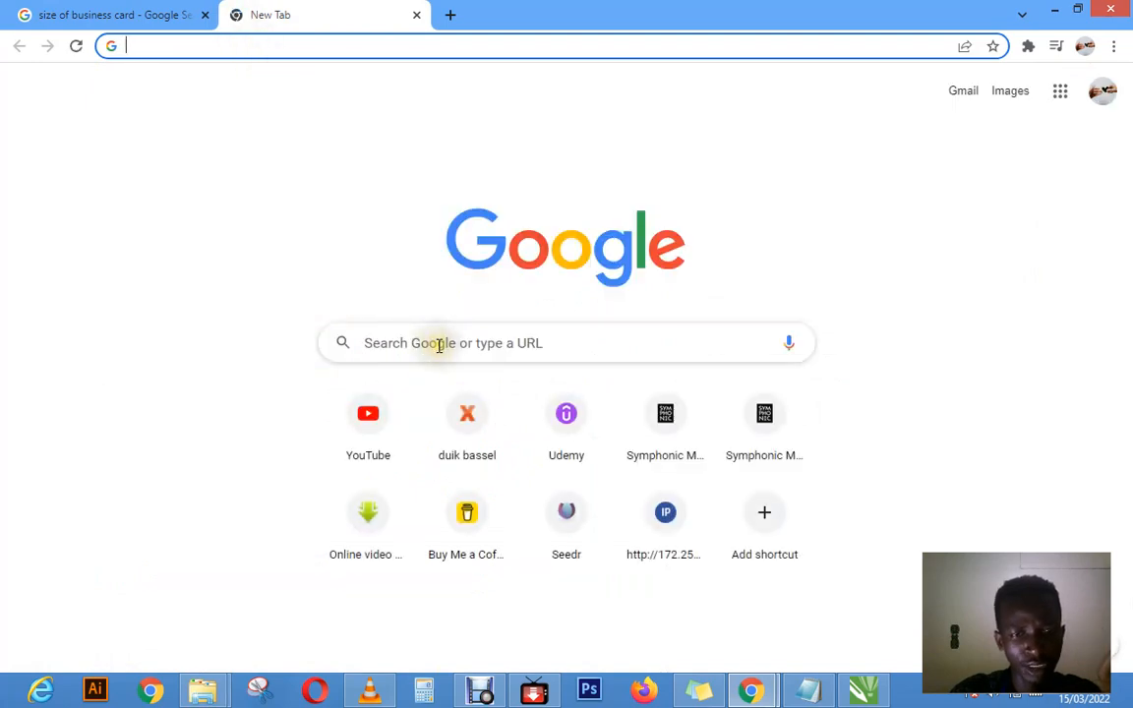
click(437, 344)
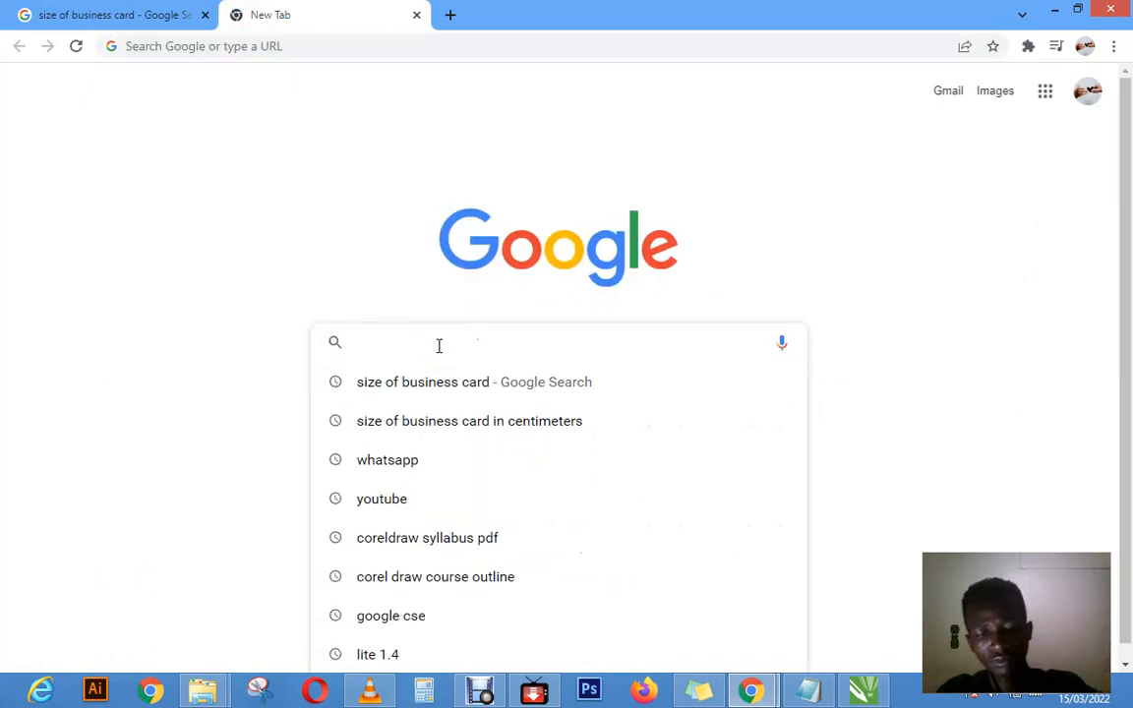
text(how)
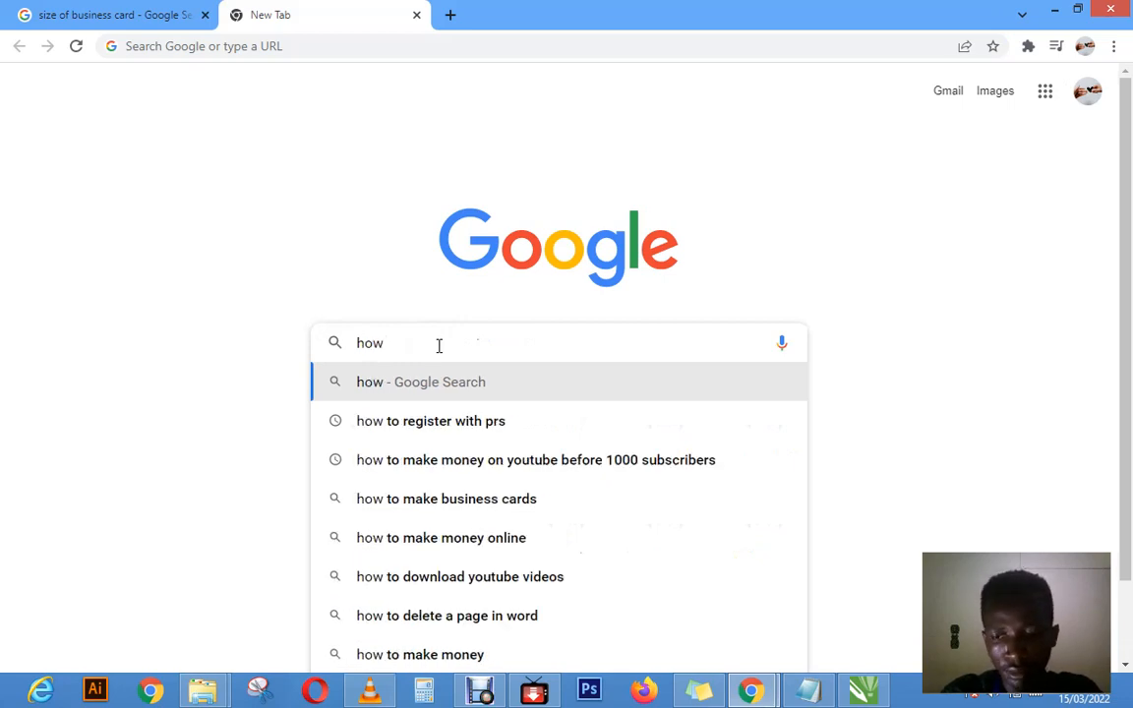
key(BackSpace)
key(BackSpace)
key(BackSpace)
Step: Enter "converting centimeters to meters" as the Google query, accepting the suggested completion
text(cov)
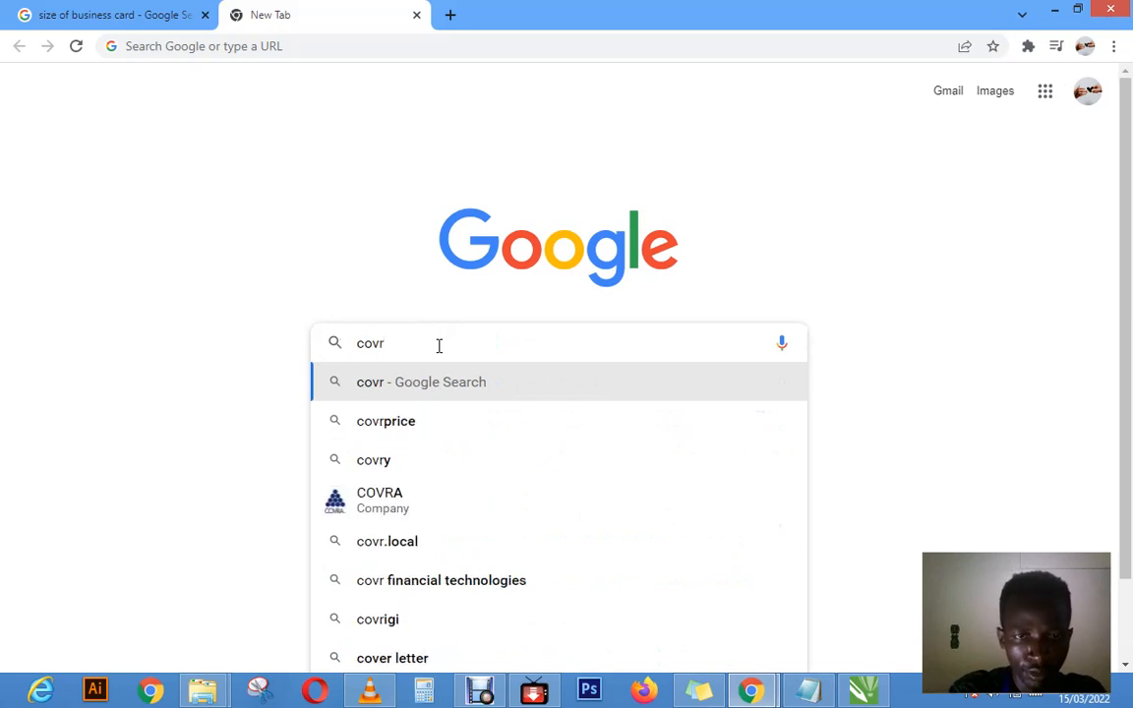
text(r)
key(BackSpace)
key(BackSpace)
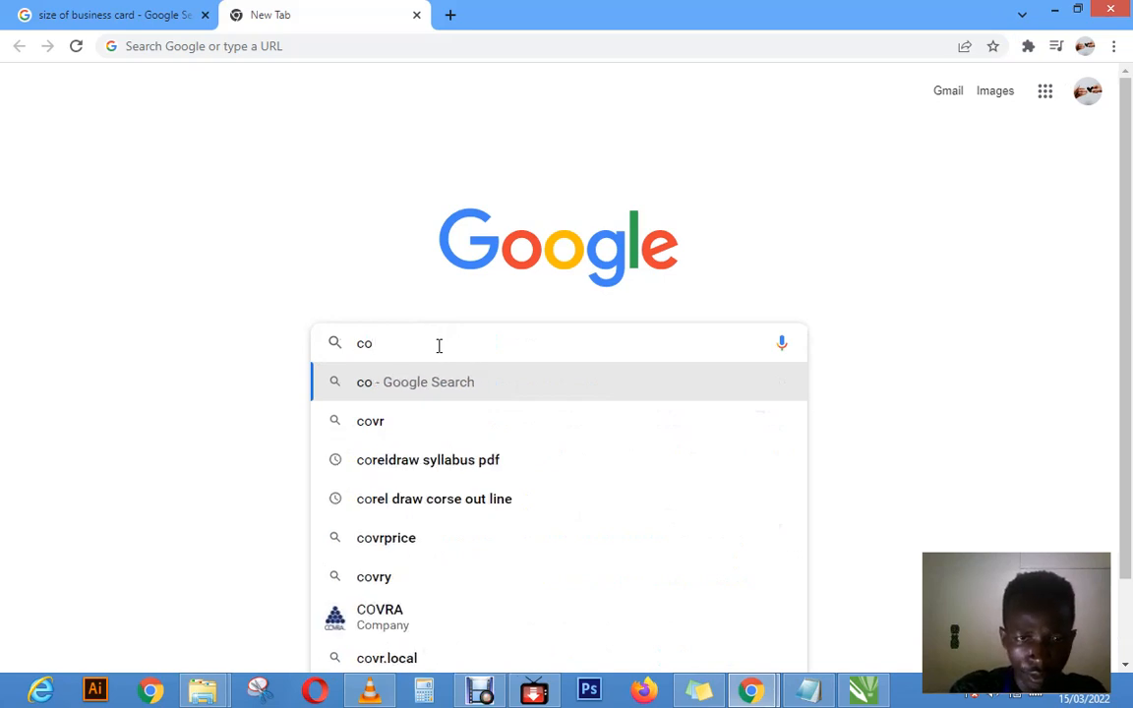
text(nver)
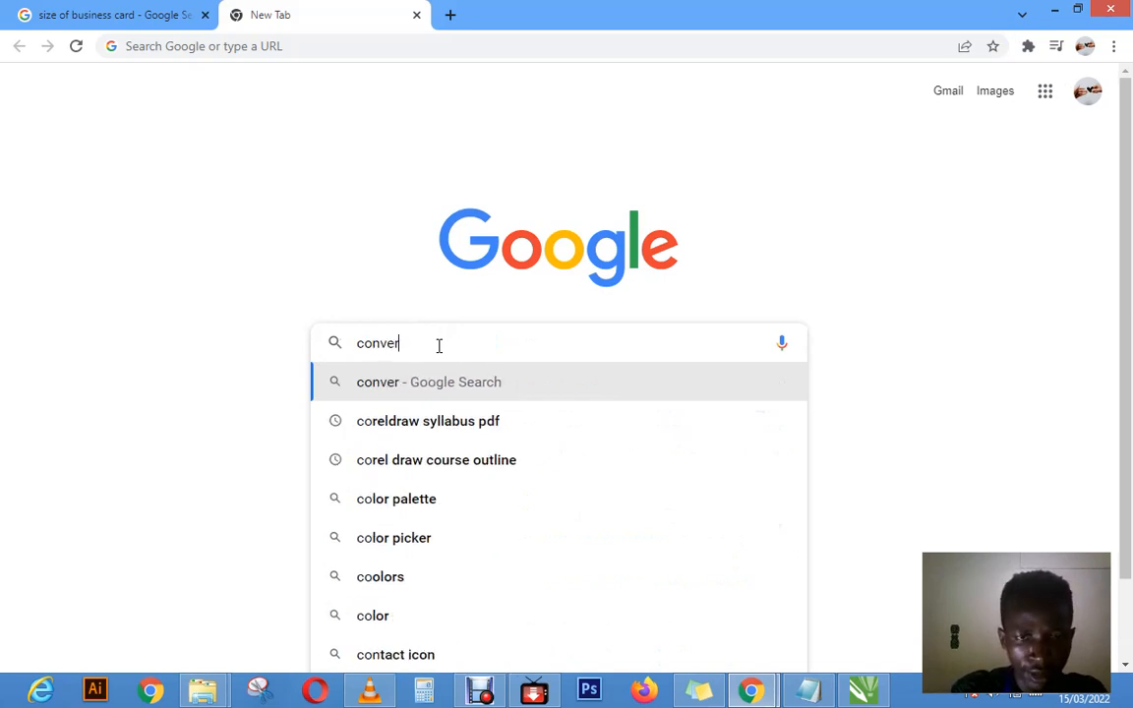
text(ting)
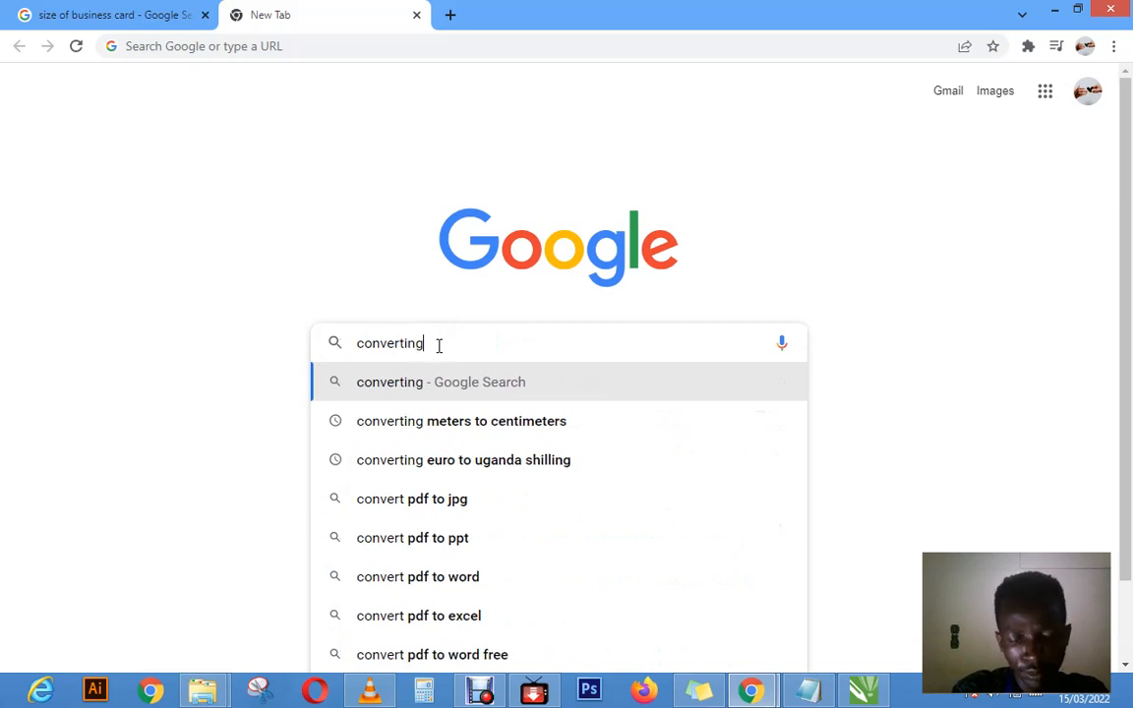
text( cen)
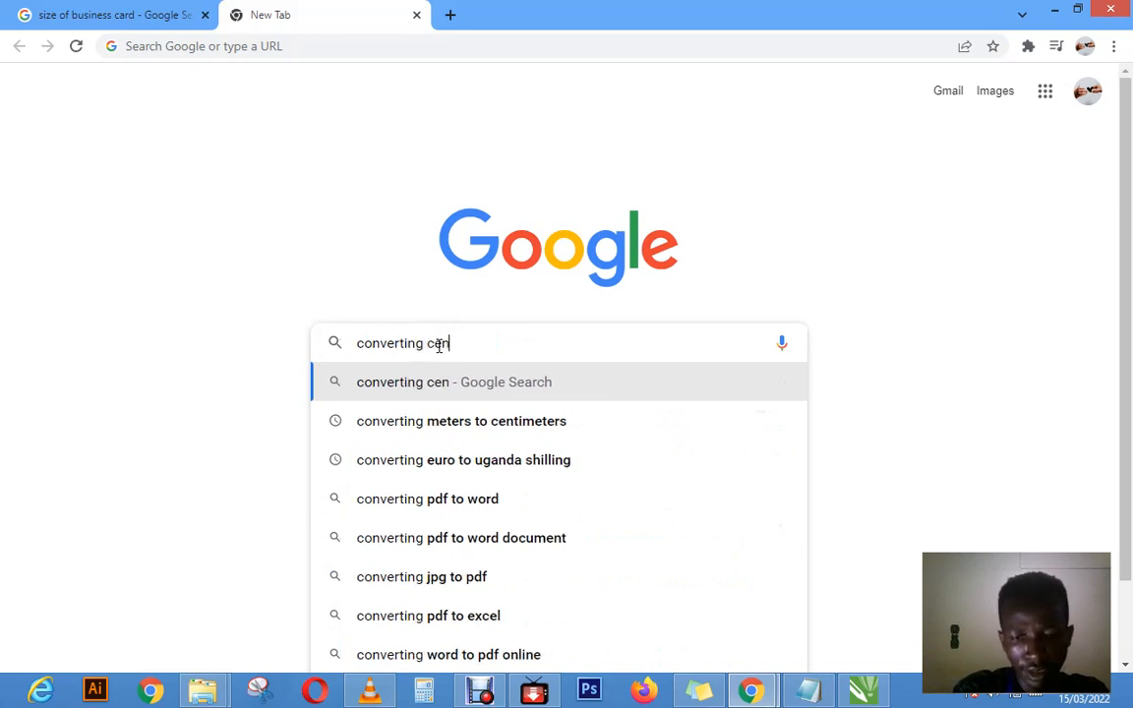
text(t)
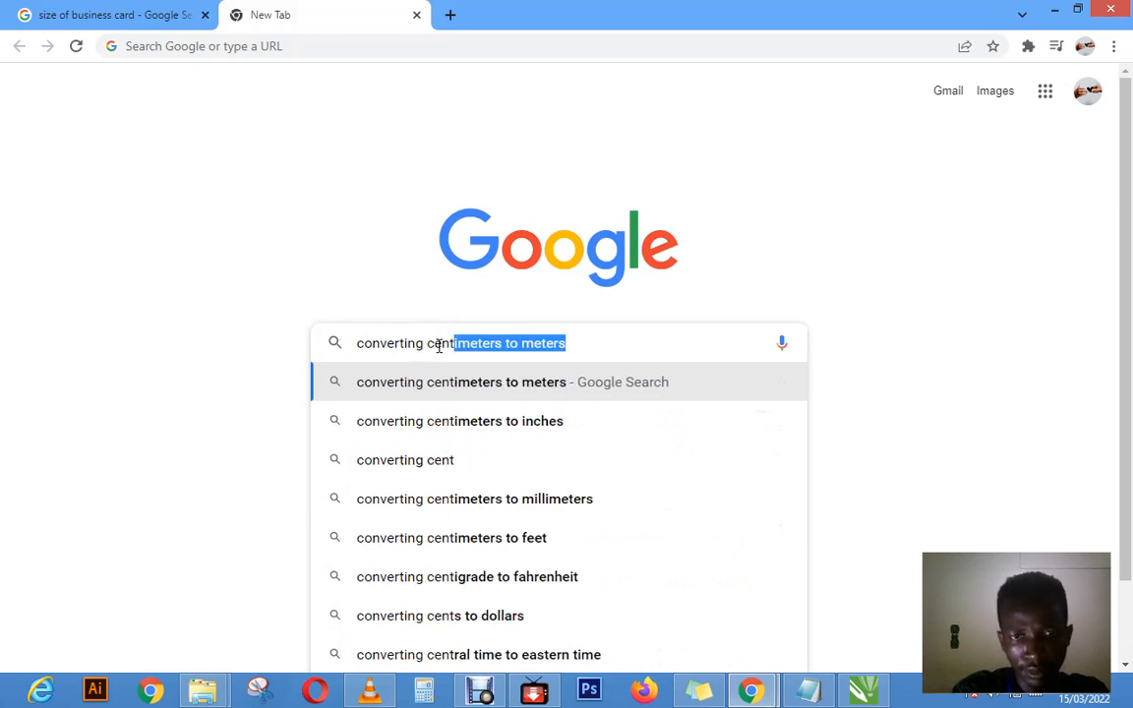
click(590, 347)
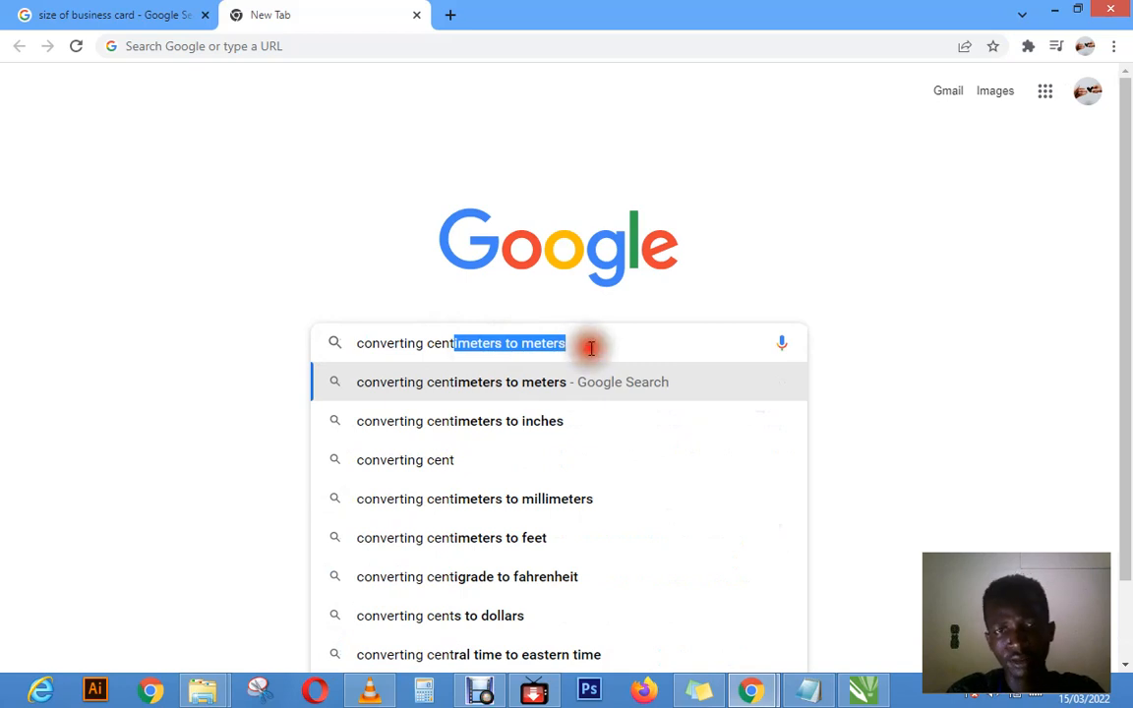
Step: Change the Google query from centimeters-to-meters to "converting millimeter to centimeters" and run the suggested search
click(525, 344)
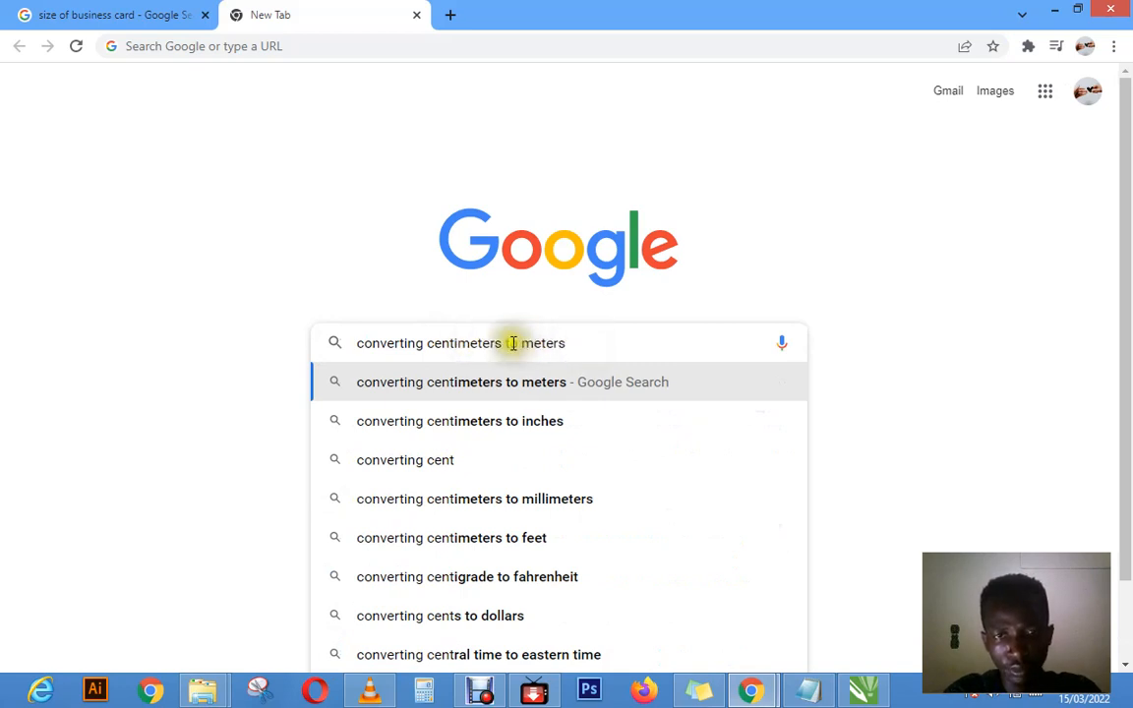
drag(507, 342, 586, 347)
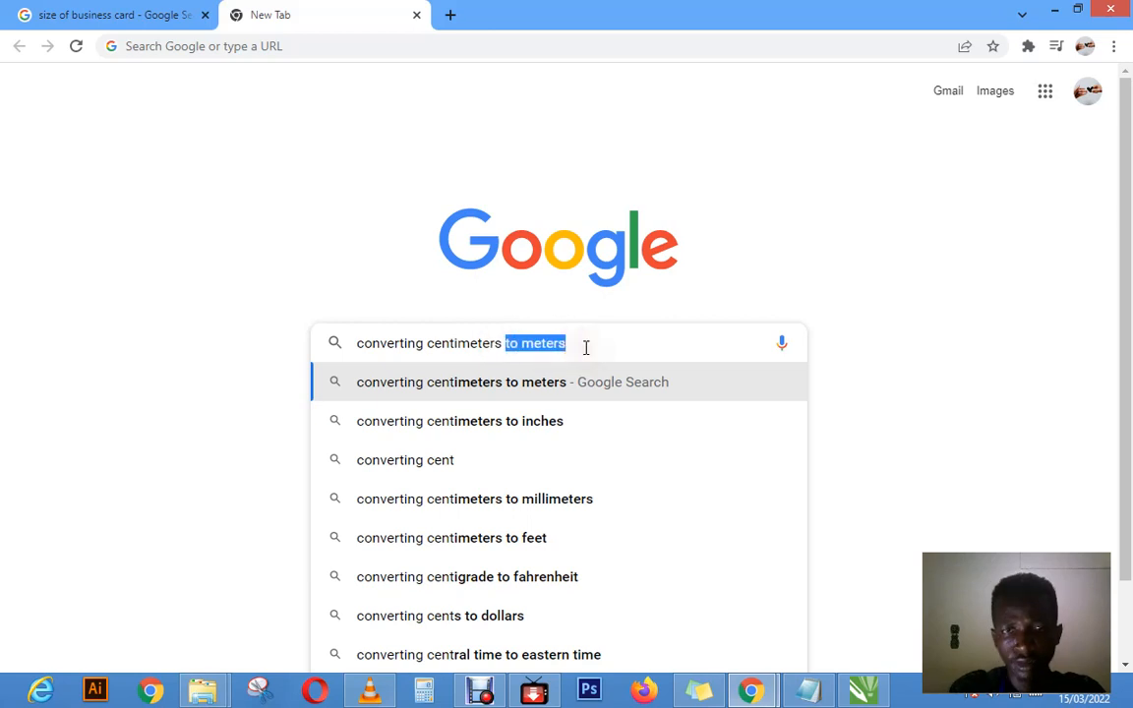
key(BackSpace)
click(429, 343)
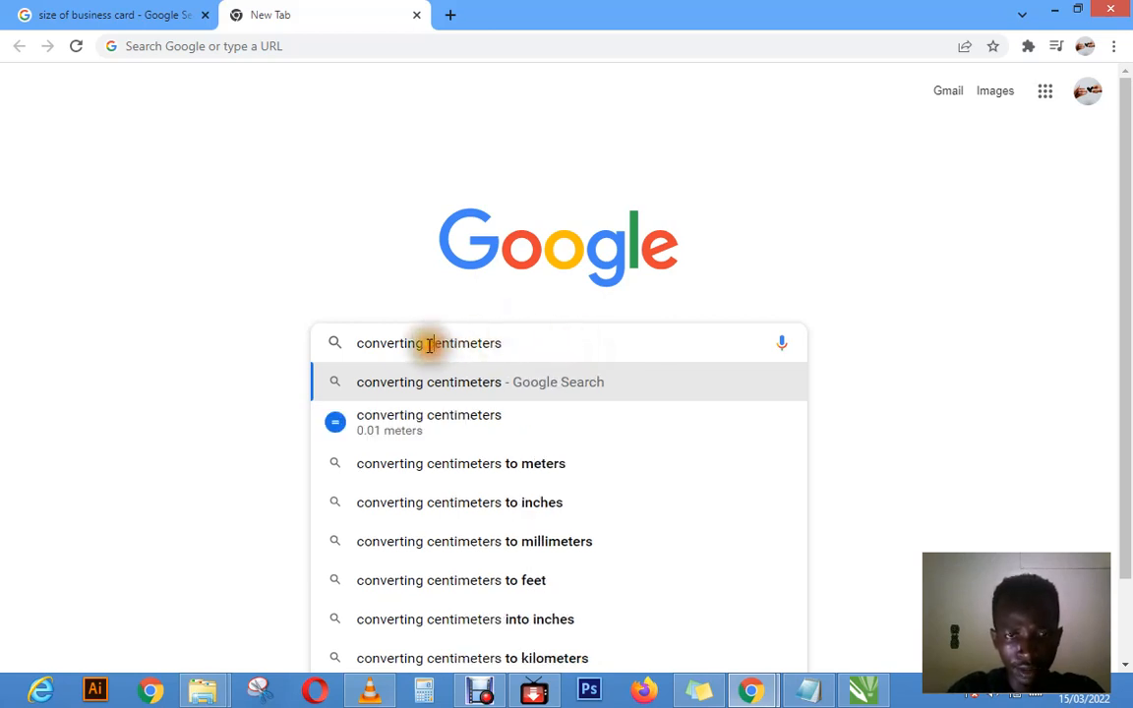
text(mi)
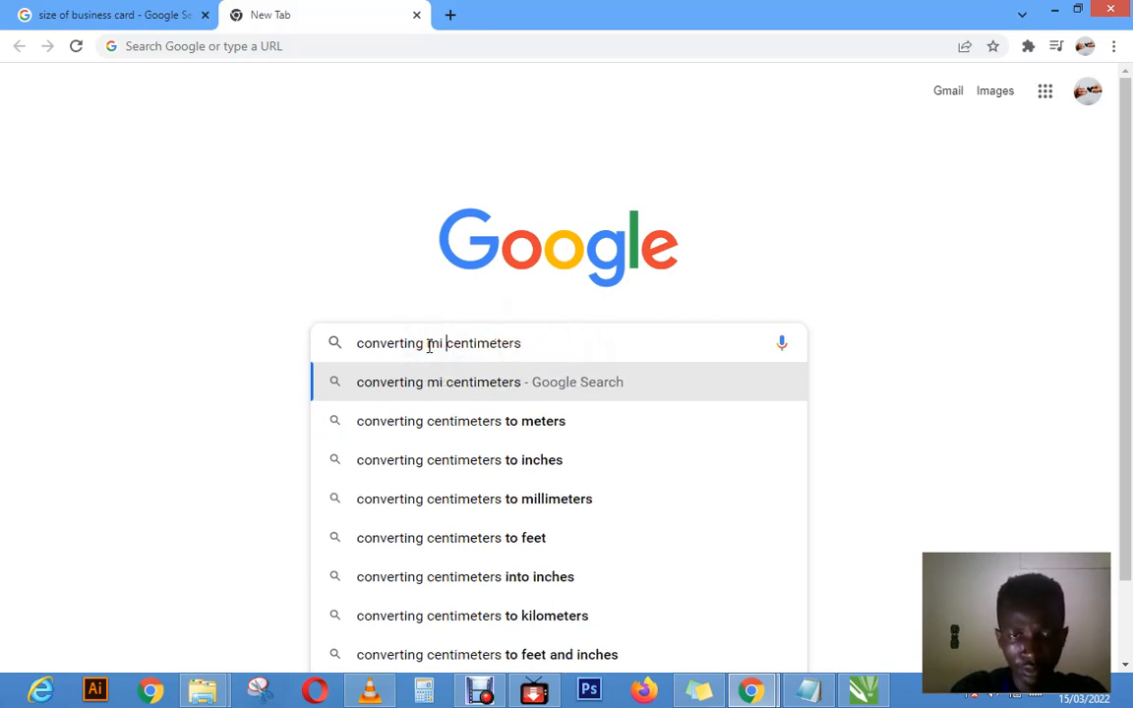
click(452, 343)
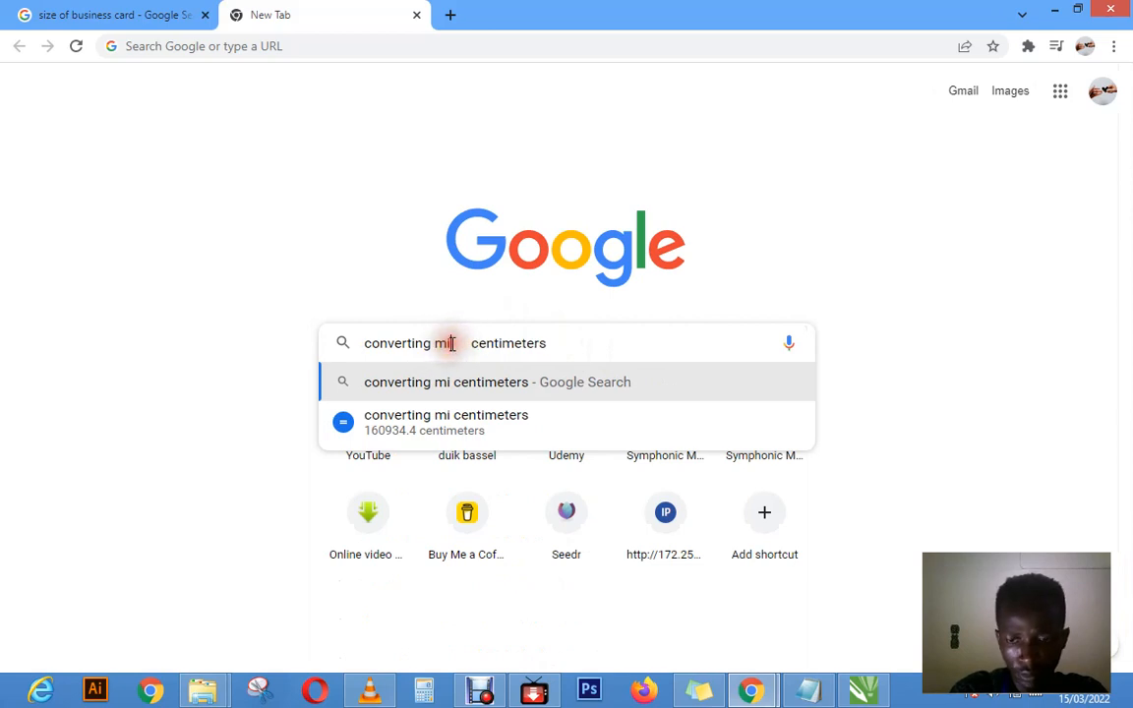
text(l)
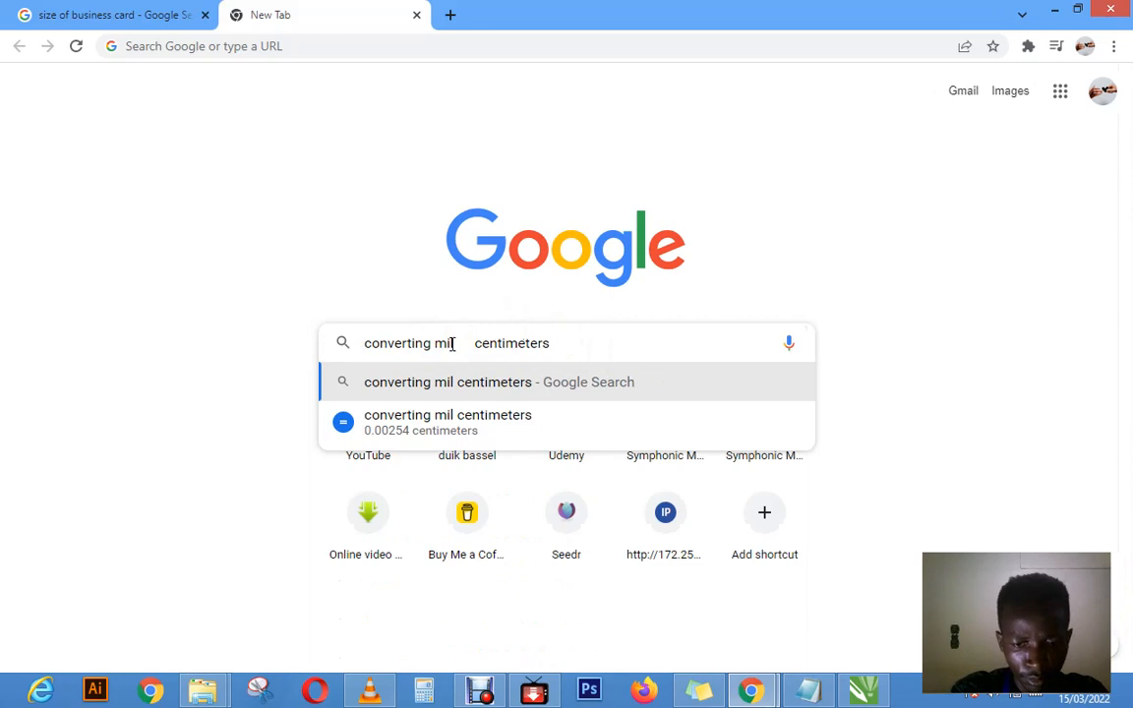
text(imetr)
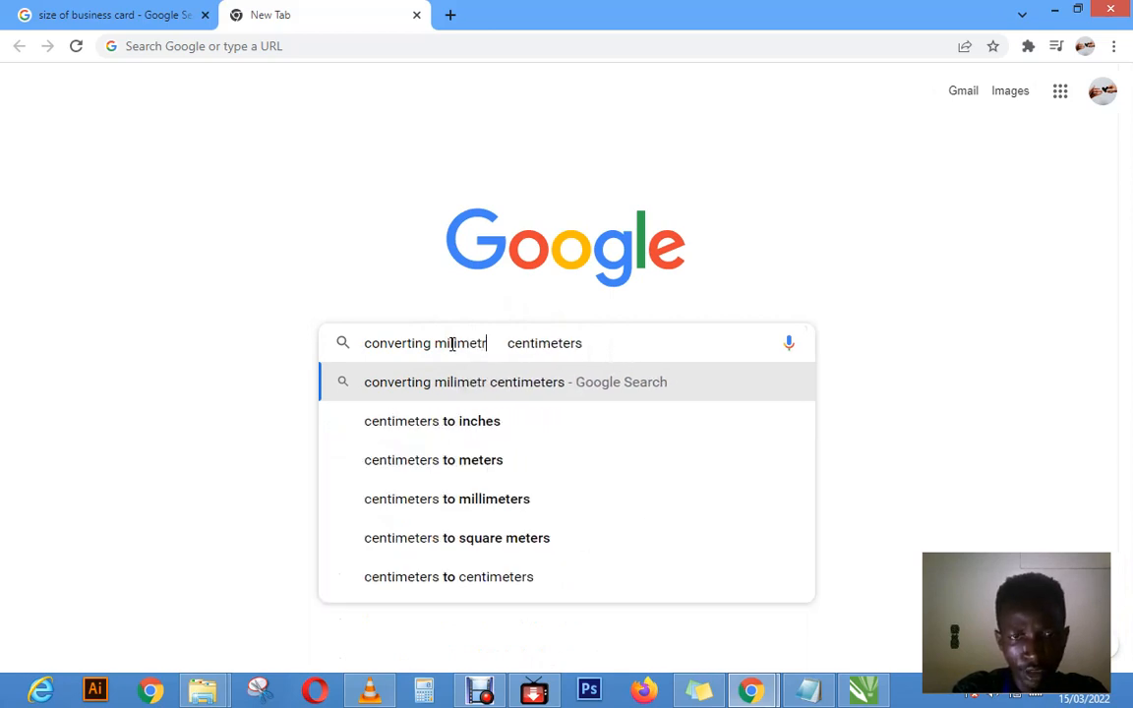
text(e)
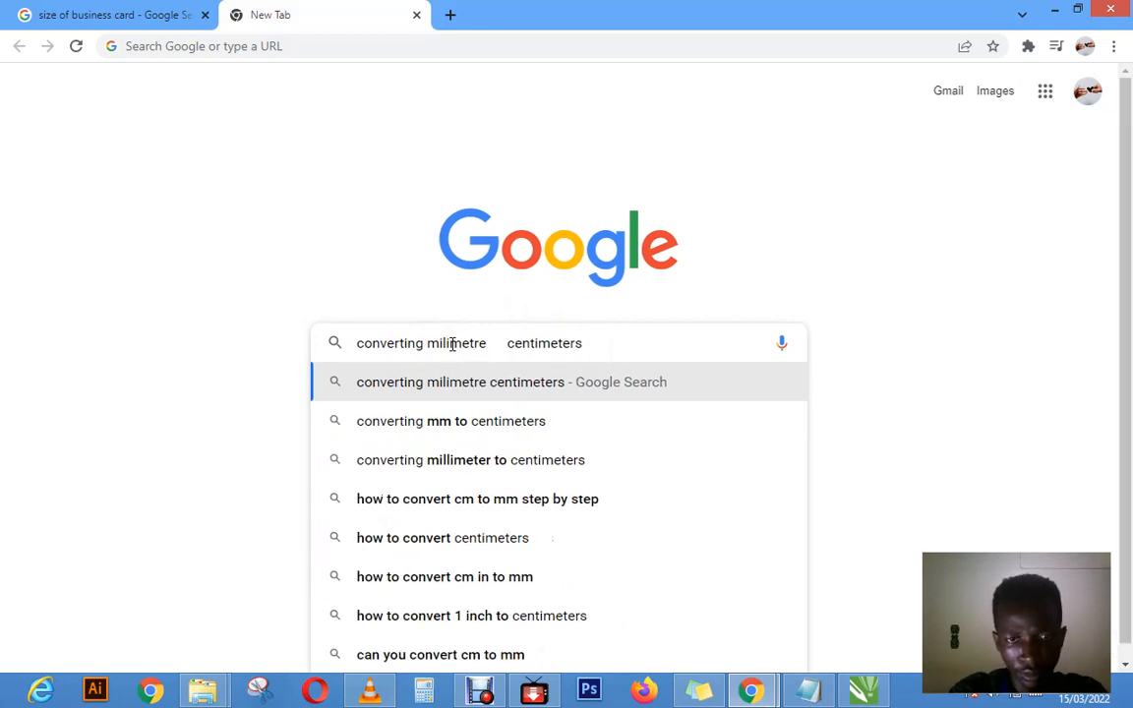
click(526, 456)
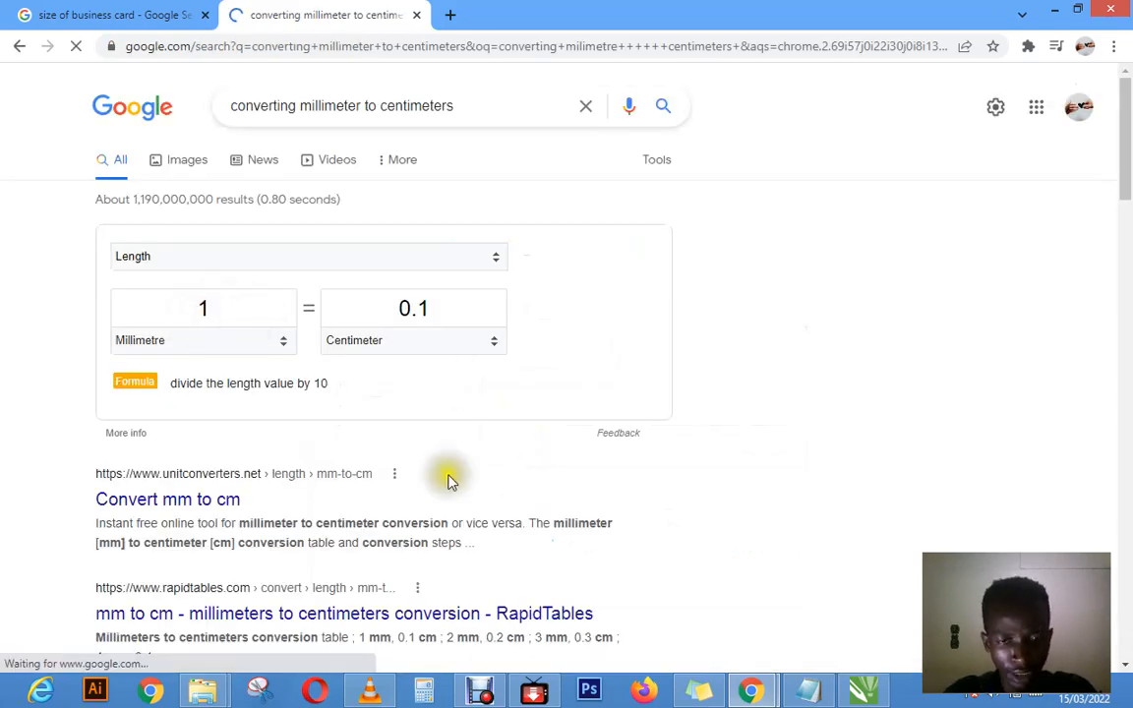
Step: Switch to Notepad, note "1mm = 0.1cm" and place the note beside the Google unit converter
click(807, 690)
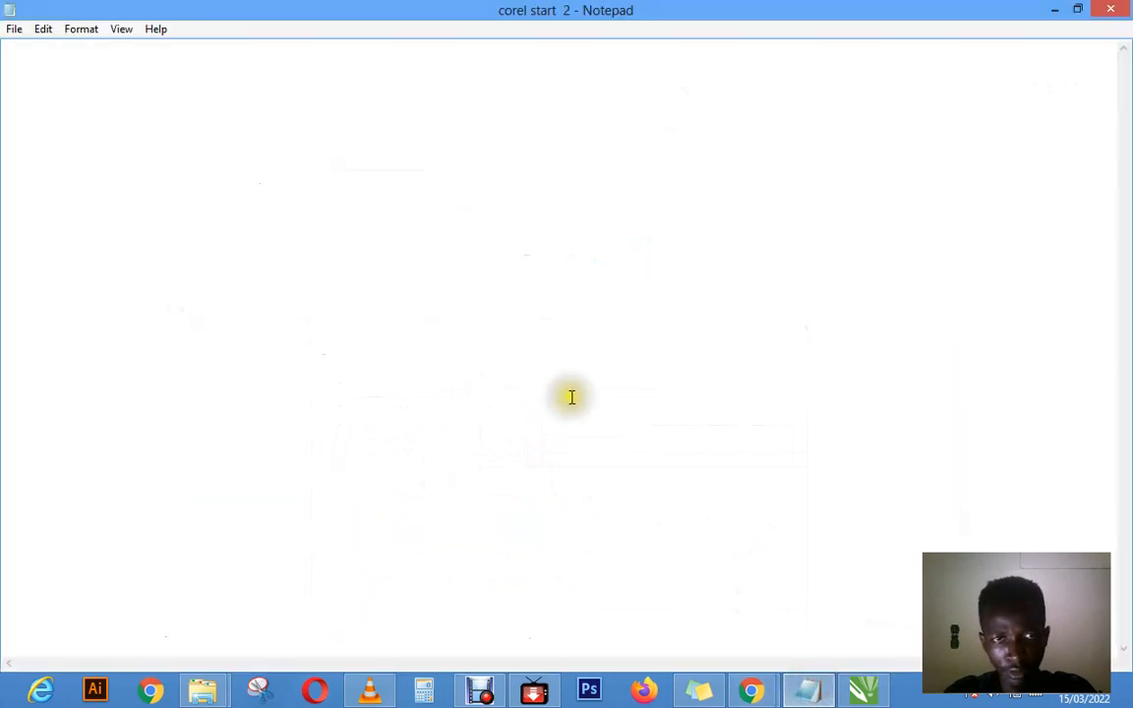
click(361, 150)
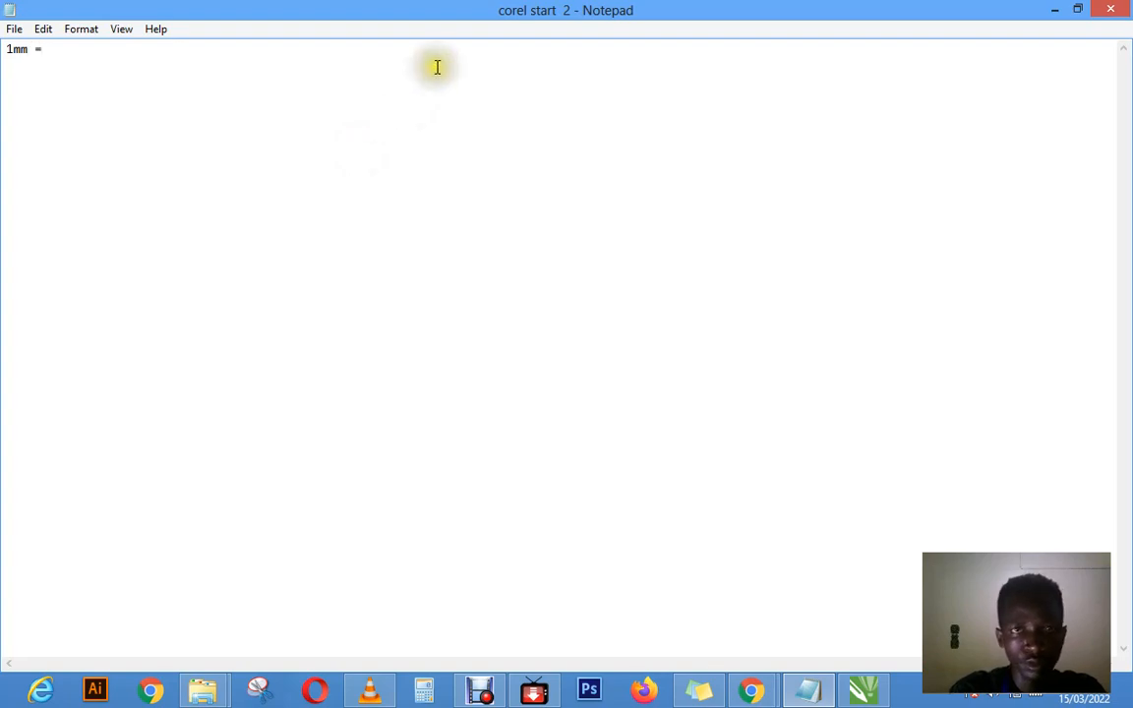
drag(457, 7, 526, 407)
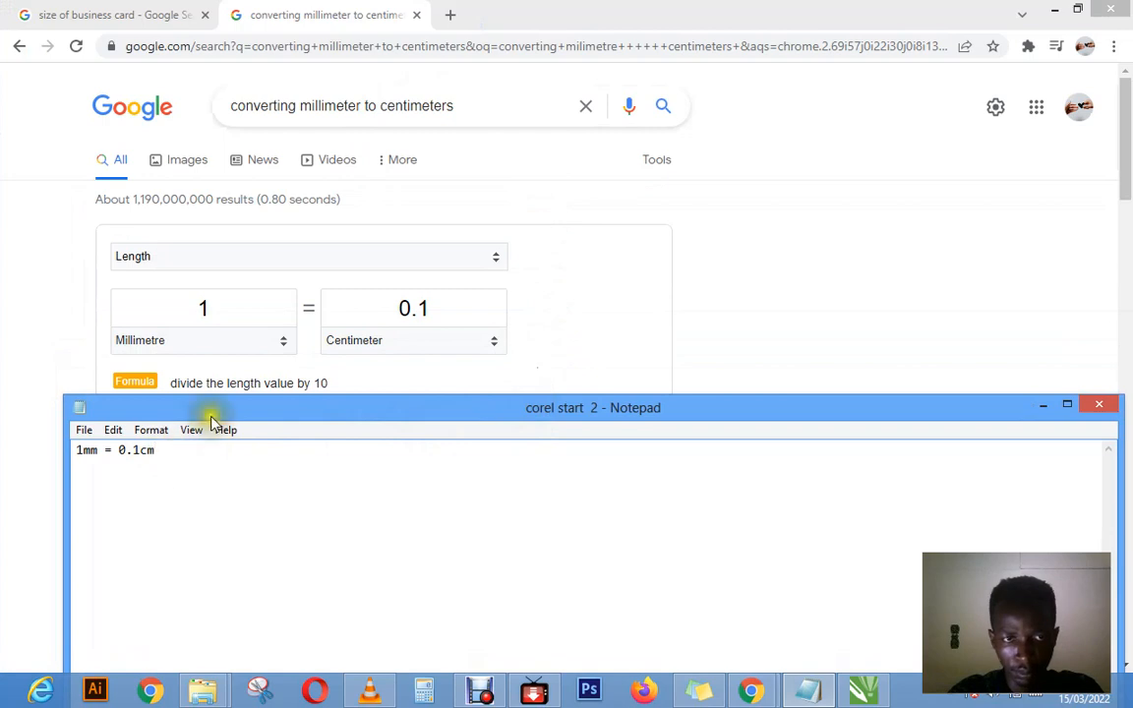
drag(213, 417, 576, 239)
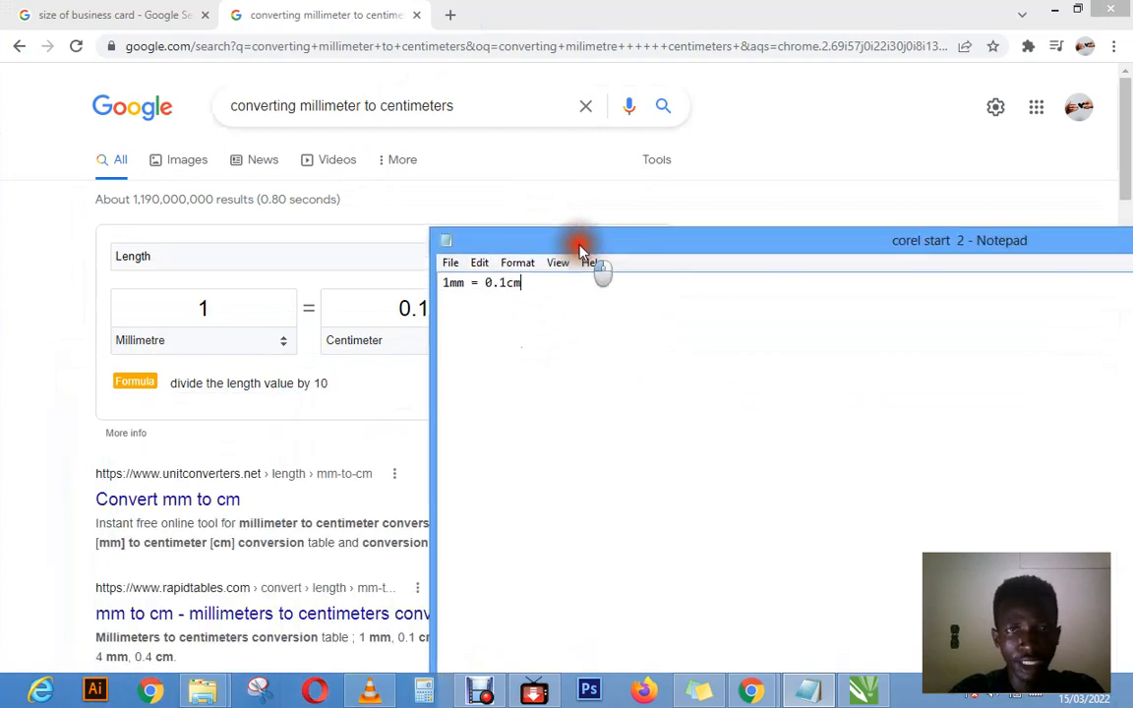
Step: Switch to CorelDRAW and start a new document named "business card" with centimeters as its unit
double_click(576, 236)
drag(602, 26, 620, 296)
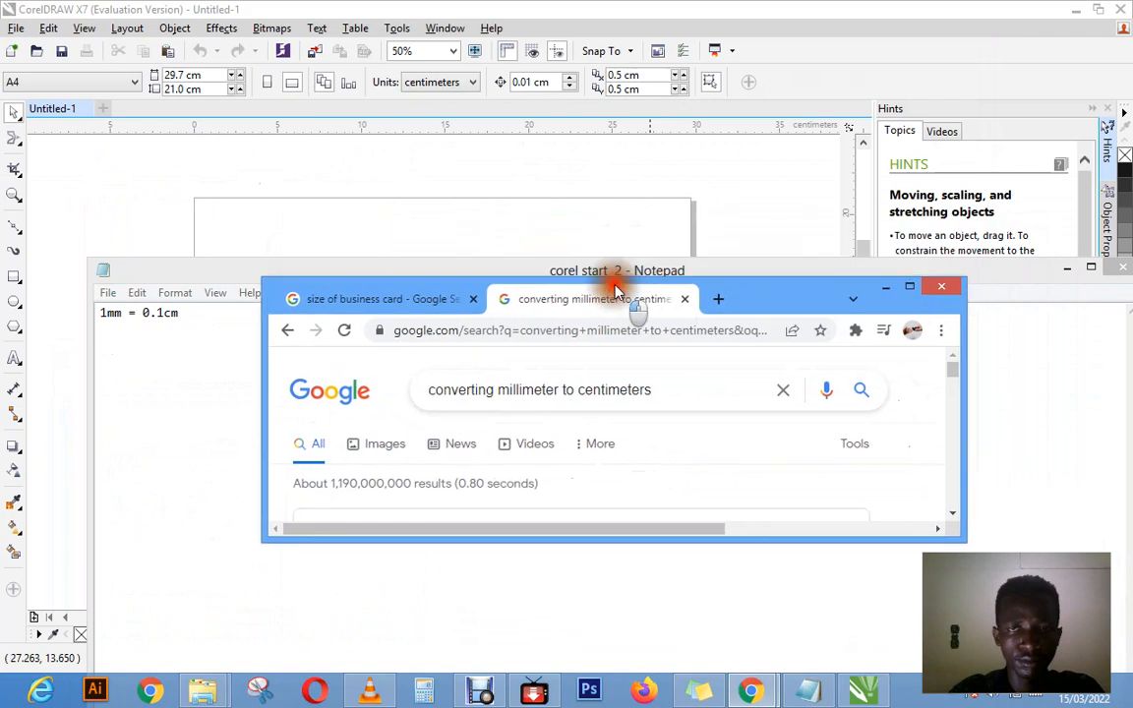
click(649, 11)
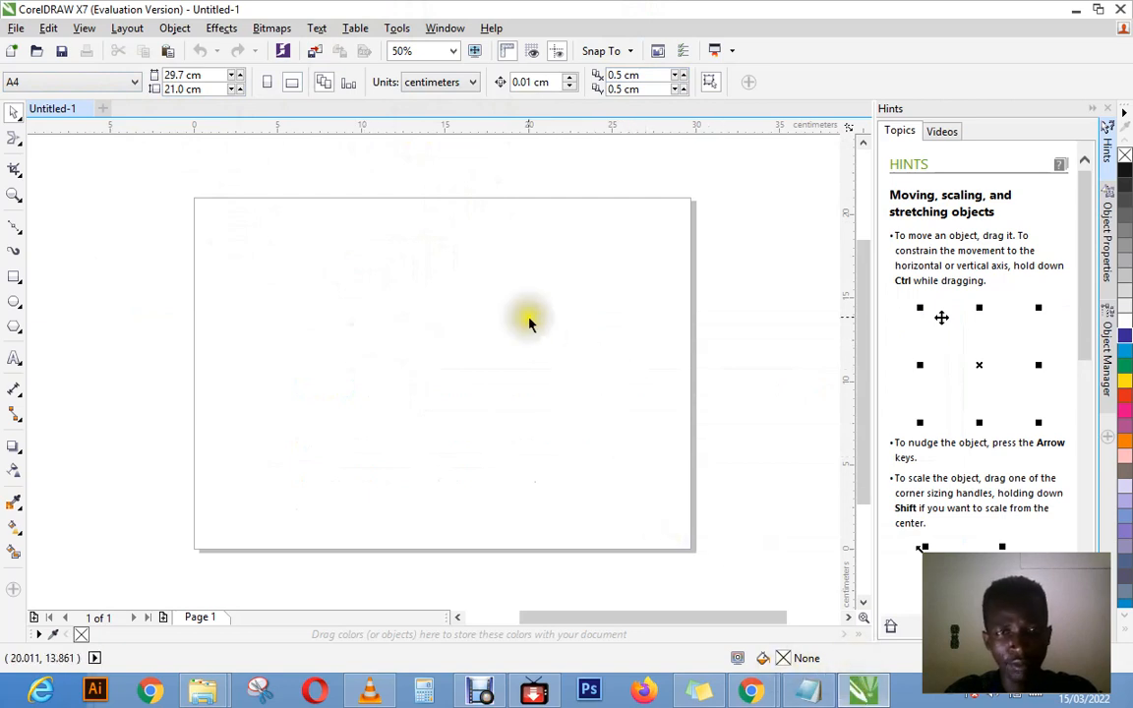
click(17, 30)
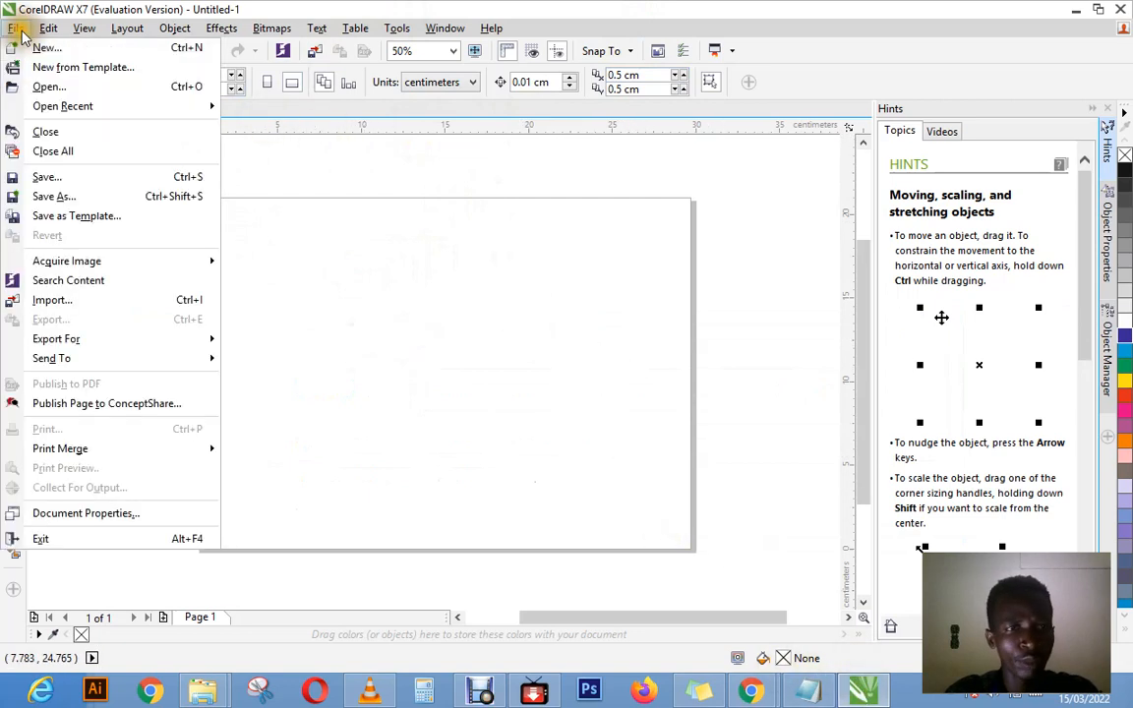
click(33, 48)
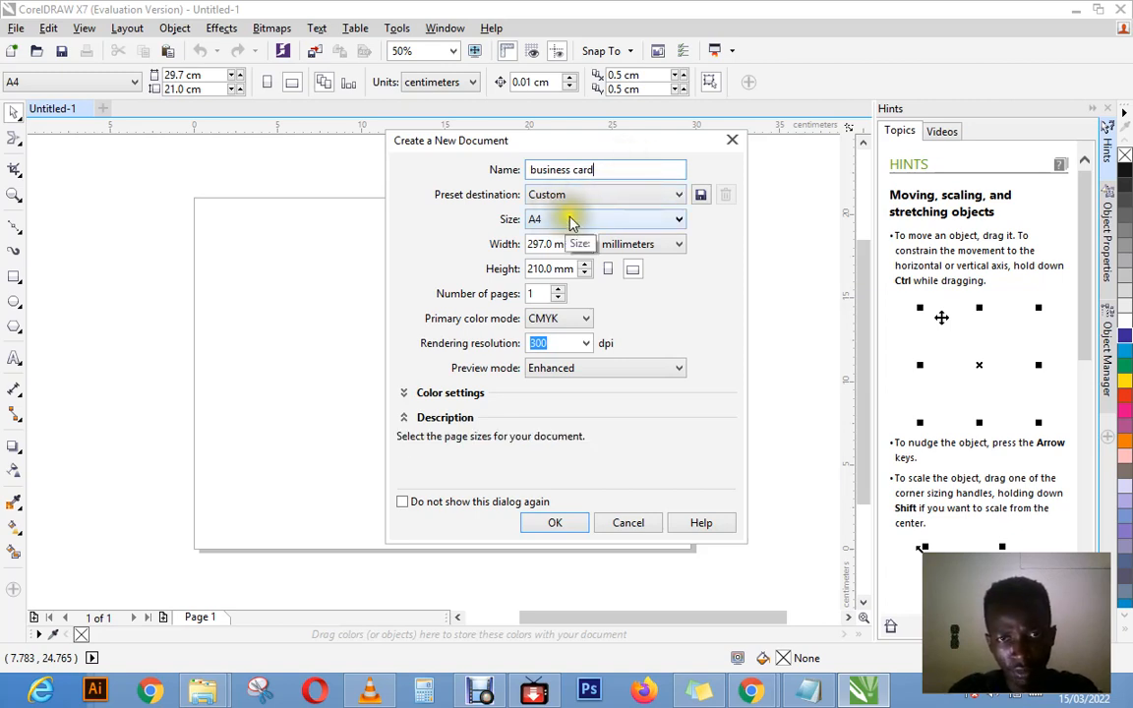
click(634, 244)
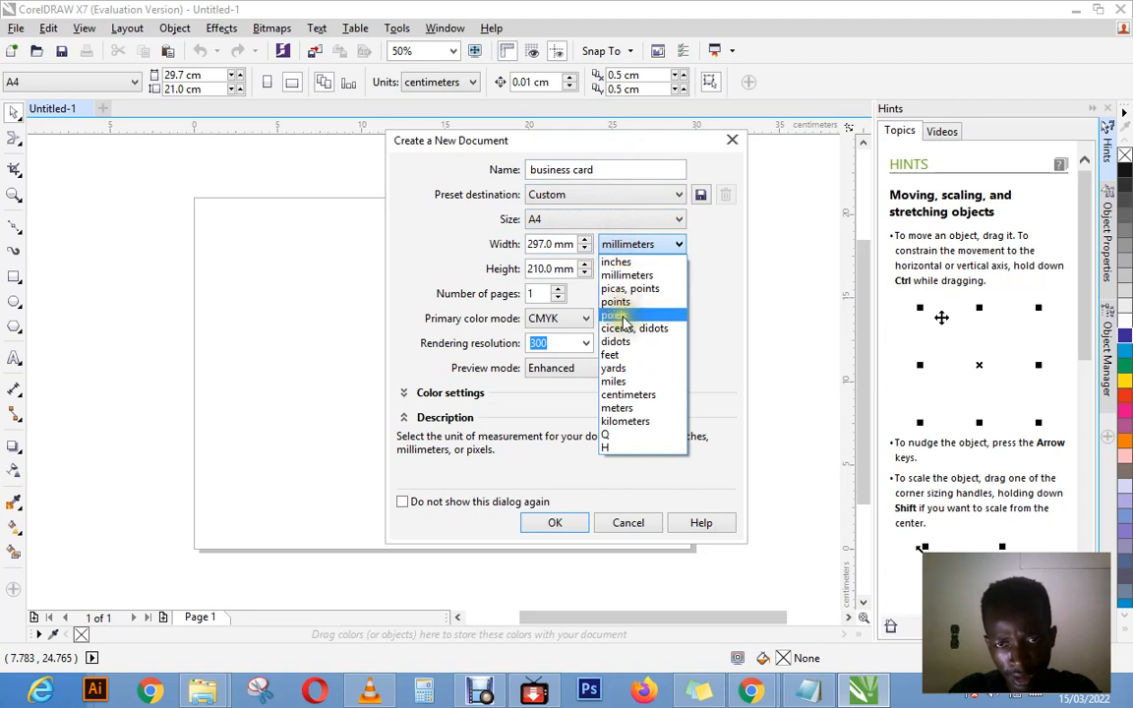
click(626, 396)
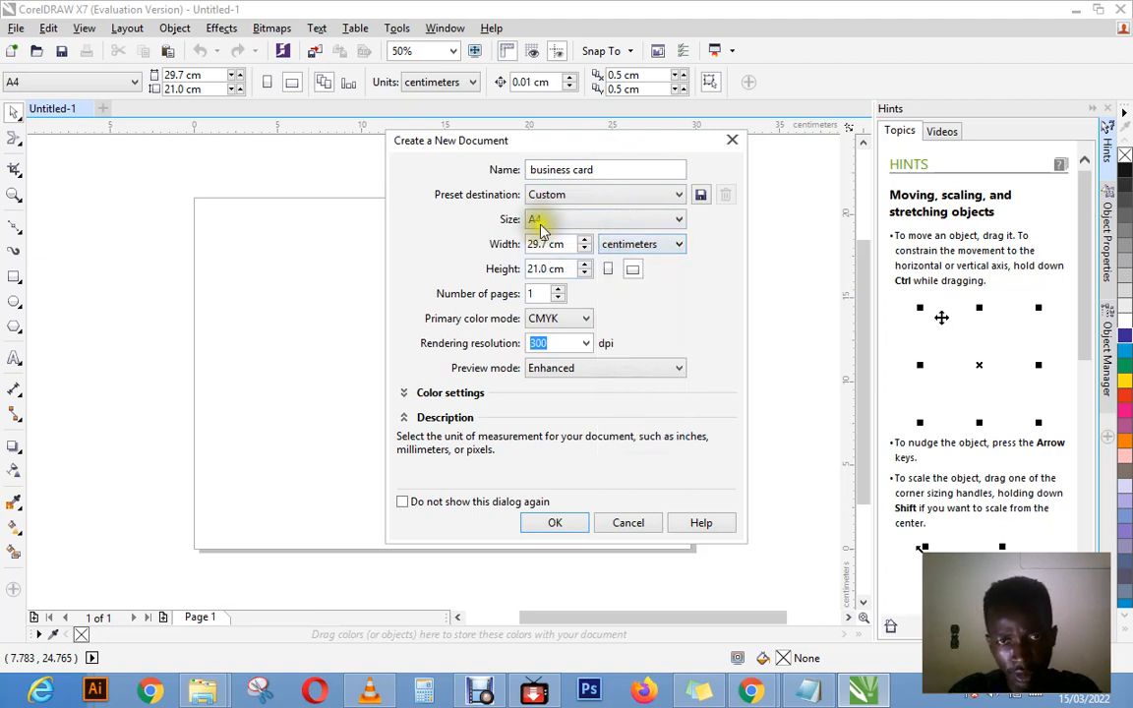
Step: Set the new document to 9 cm wide and 5 cm high in landscape orientation and create it
drag(566, 250, 463, 249)
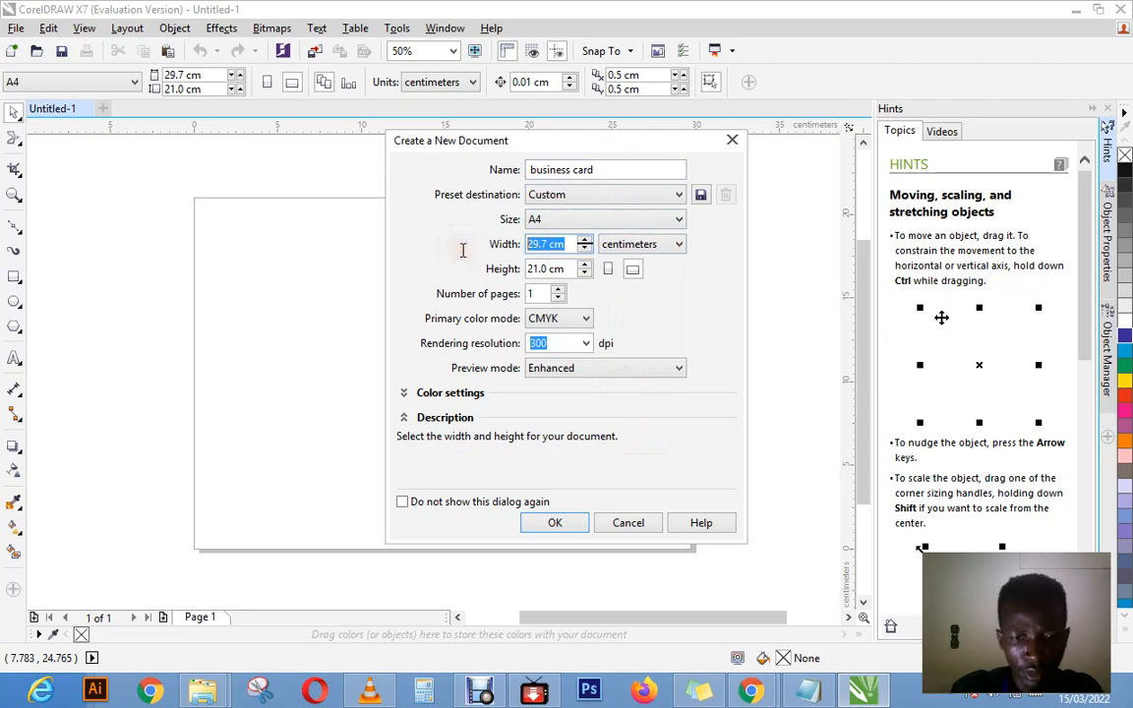
text(9)
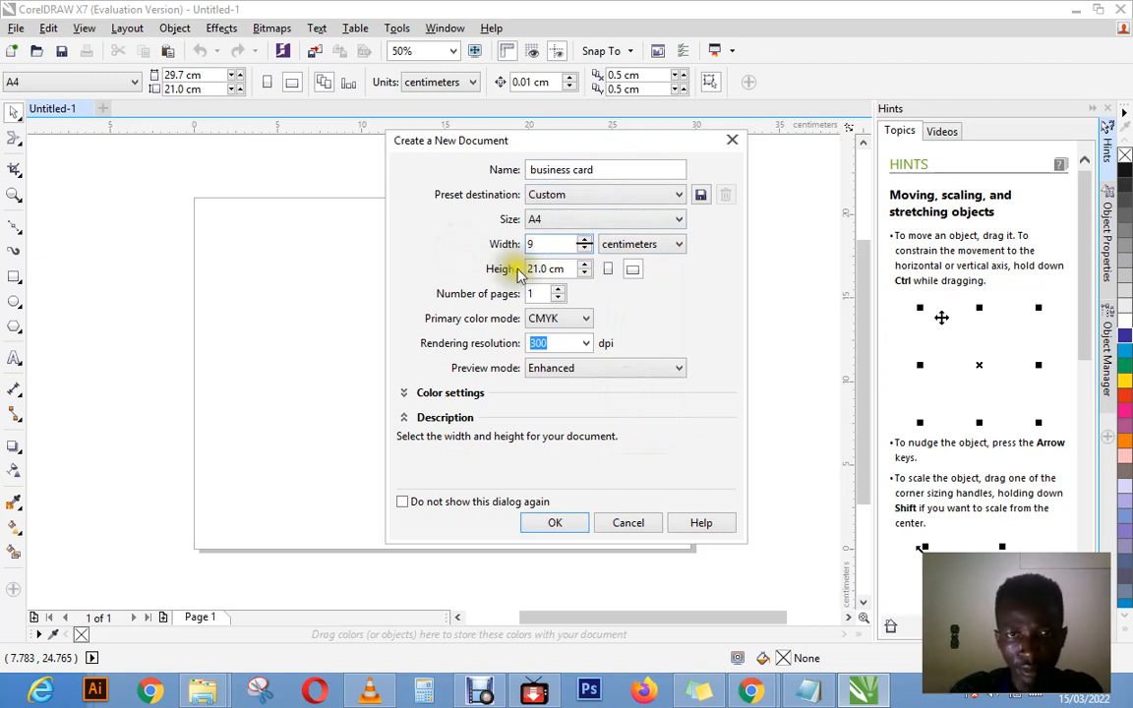
drag(576, 267, 518, 268)
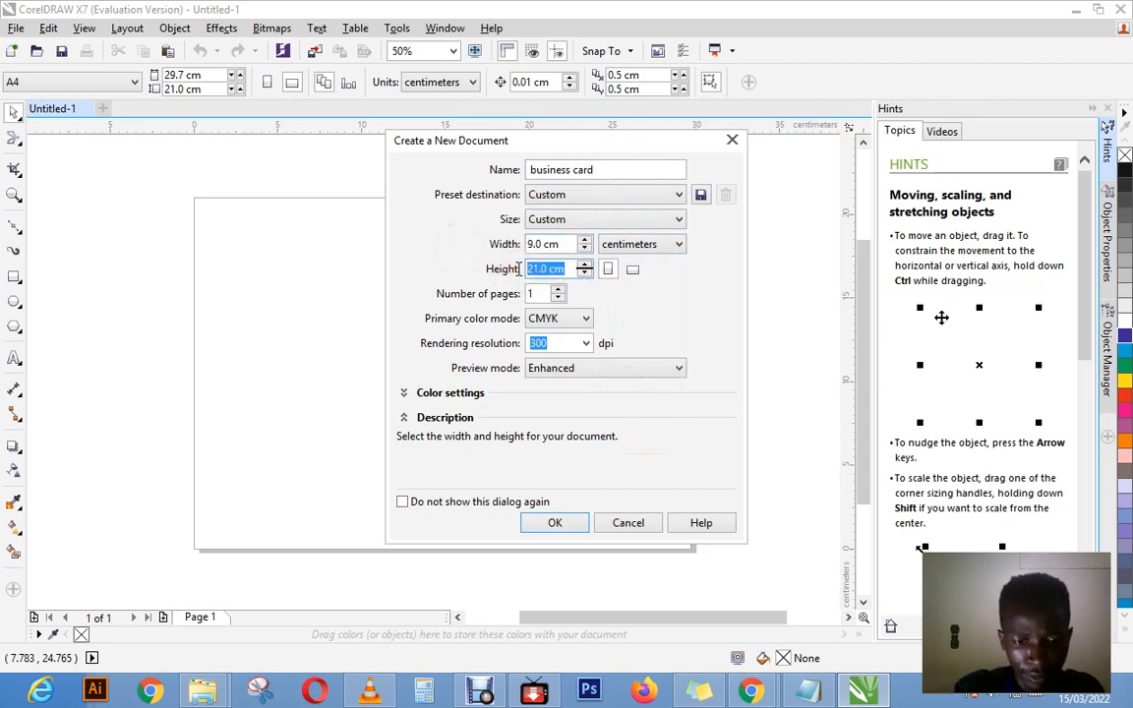
click(632, 267)
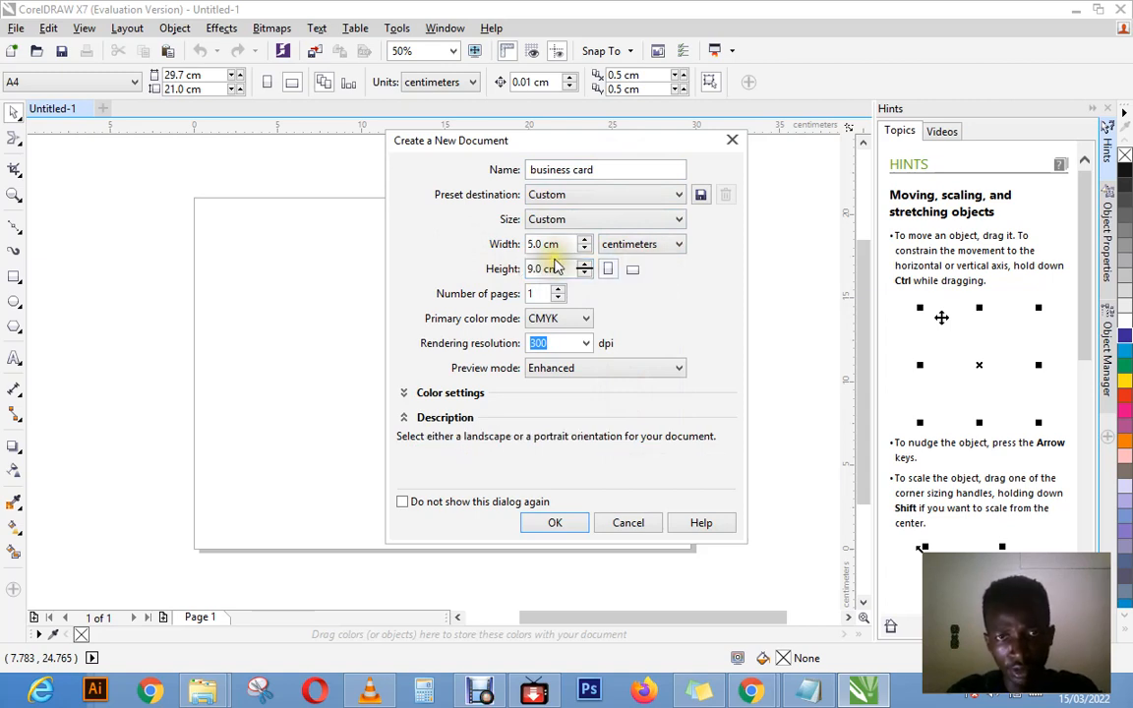
click(627, 276)
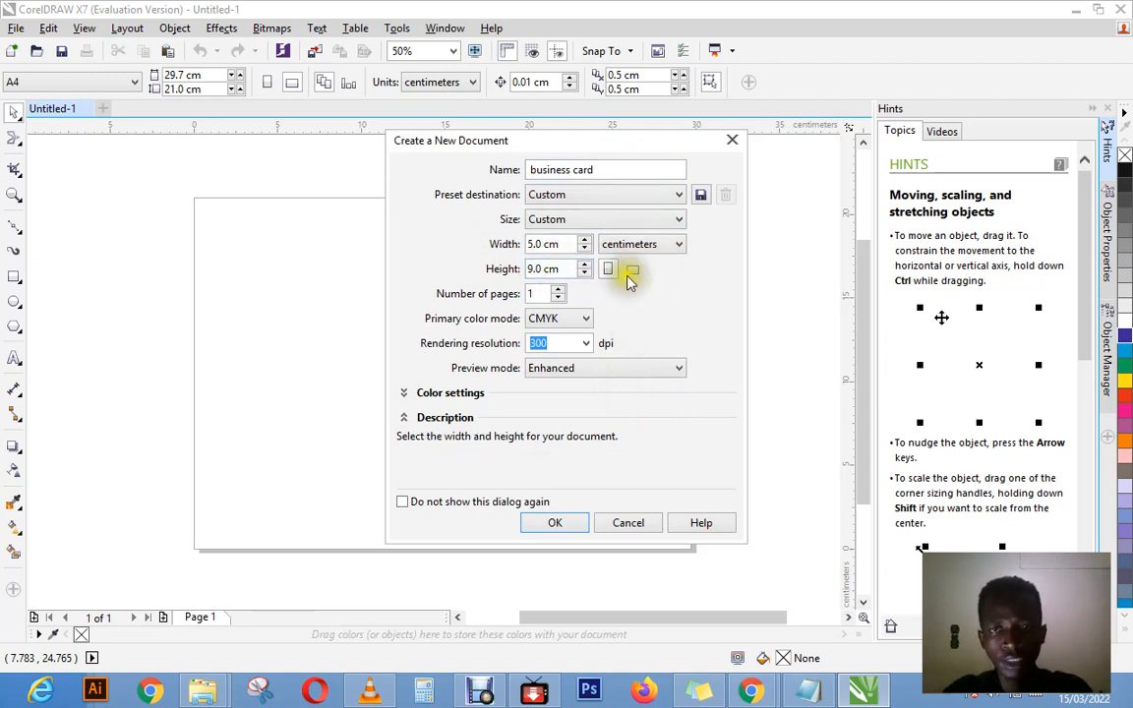
click(628, 278)
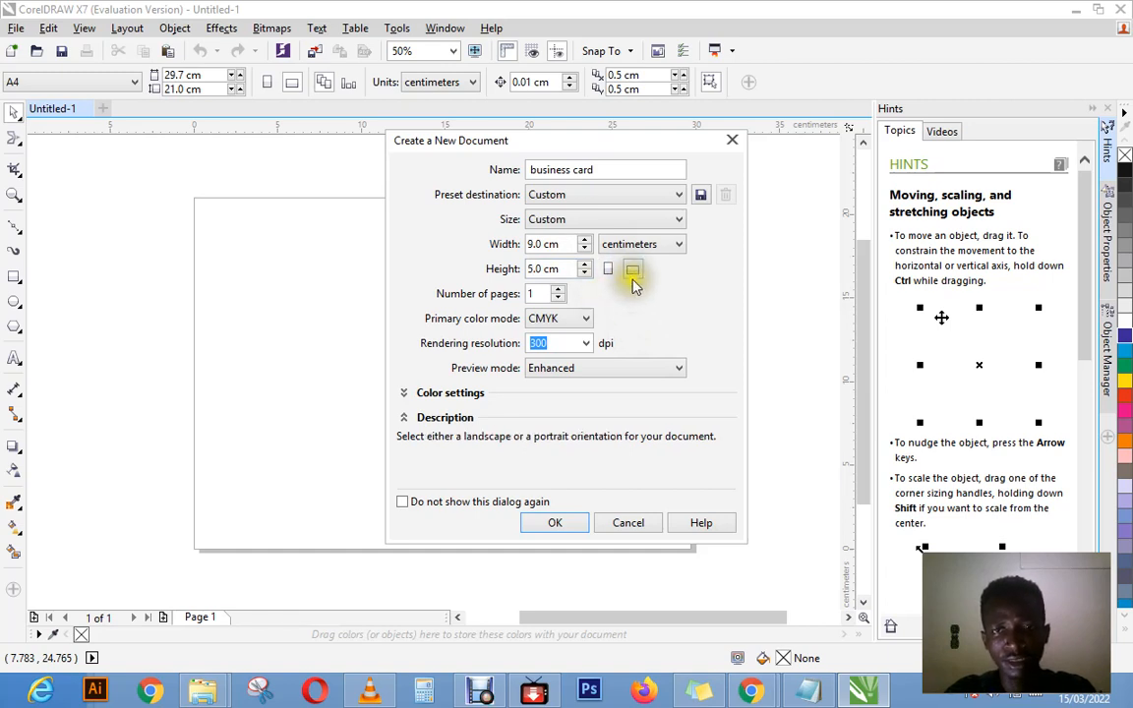
click(634, 282)
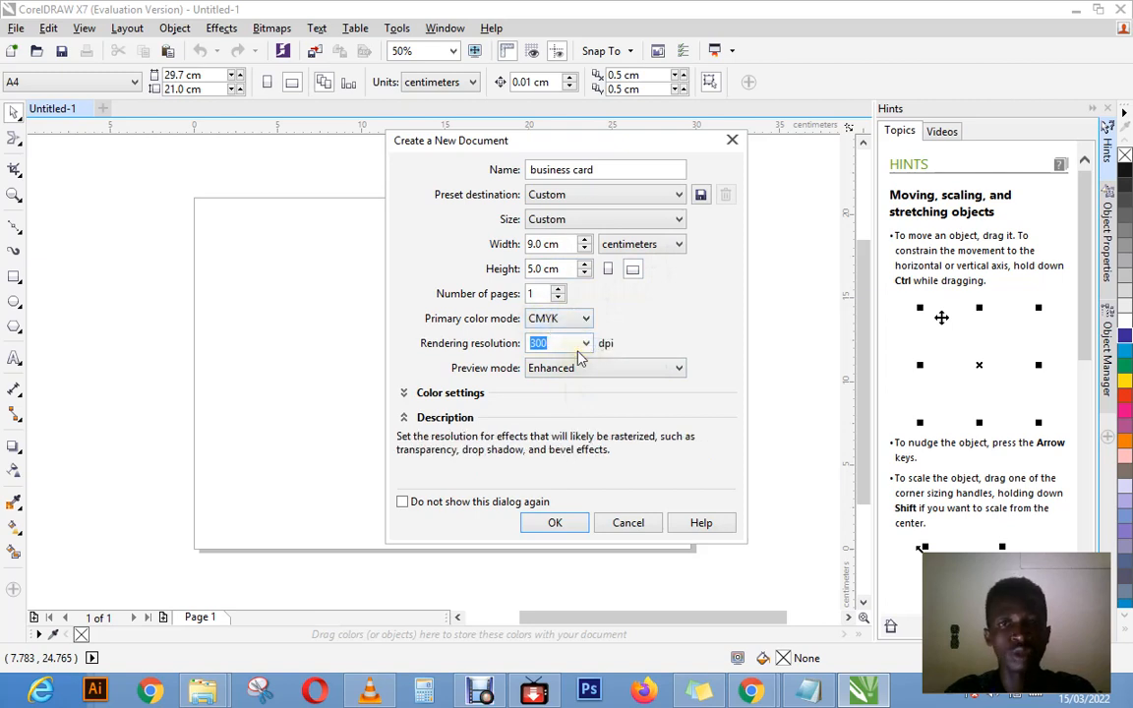
click(555, 522)
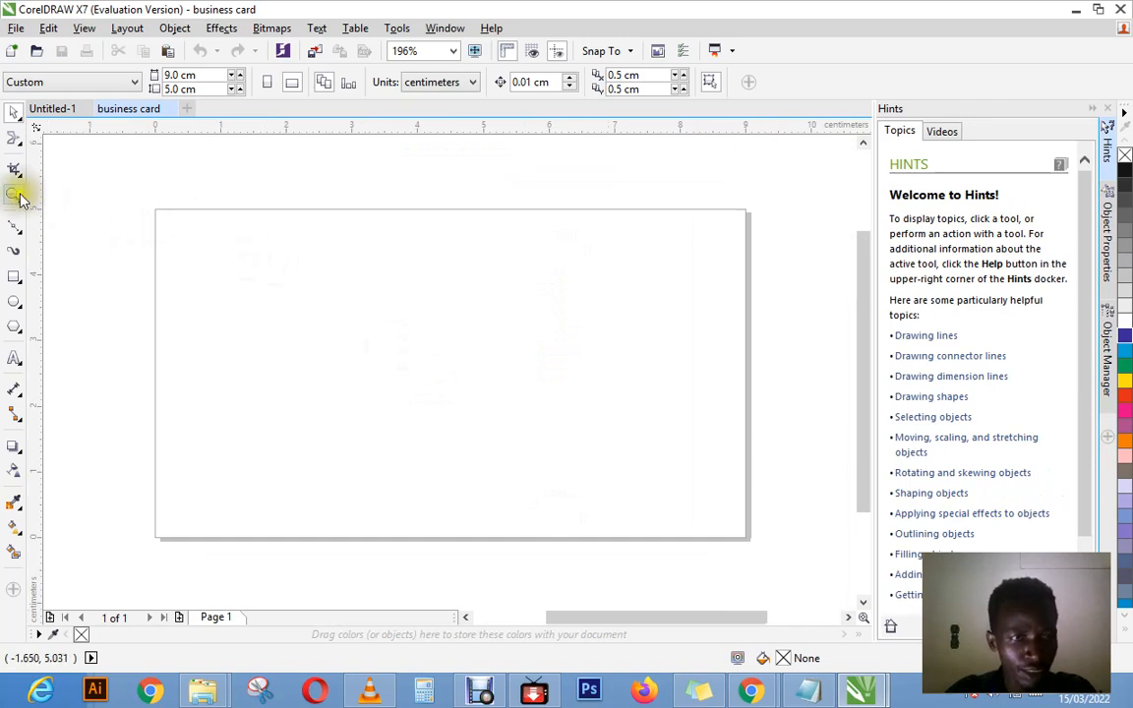
Step: Draw a closed Bézier shape curving from the page's top-left corner to about 5.9 cm along its bottom edge, with straight sides through the bottom-left corner
click(15, 225)
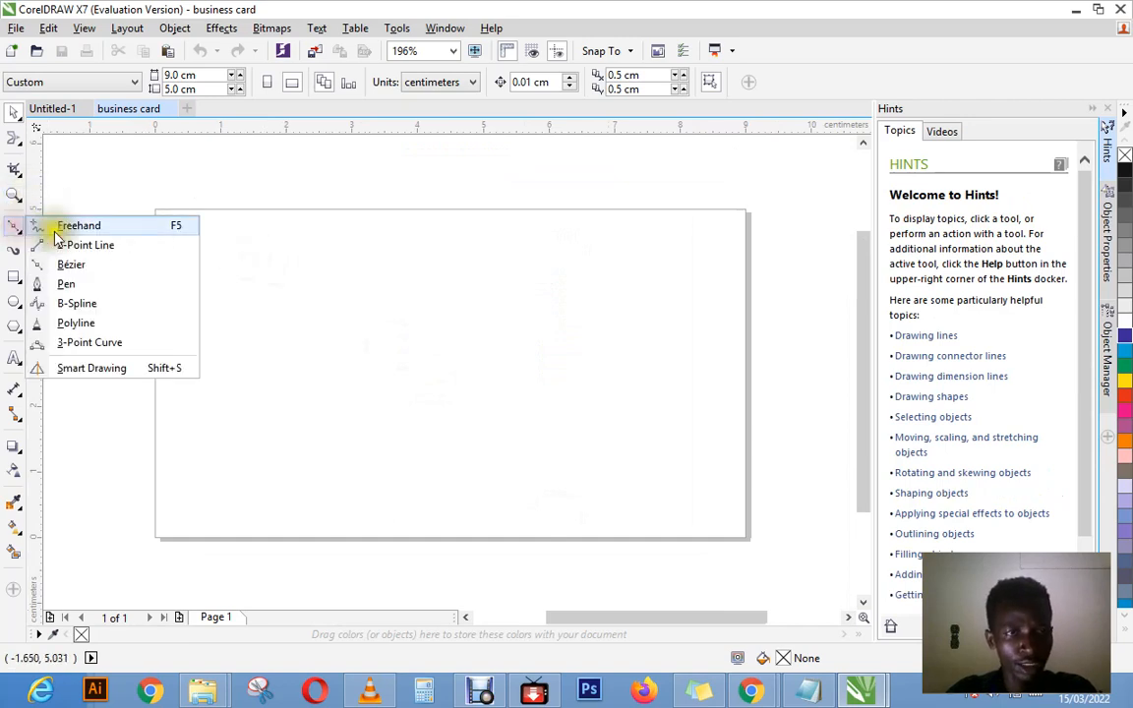
click(75, 265)
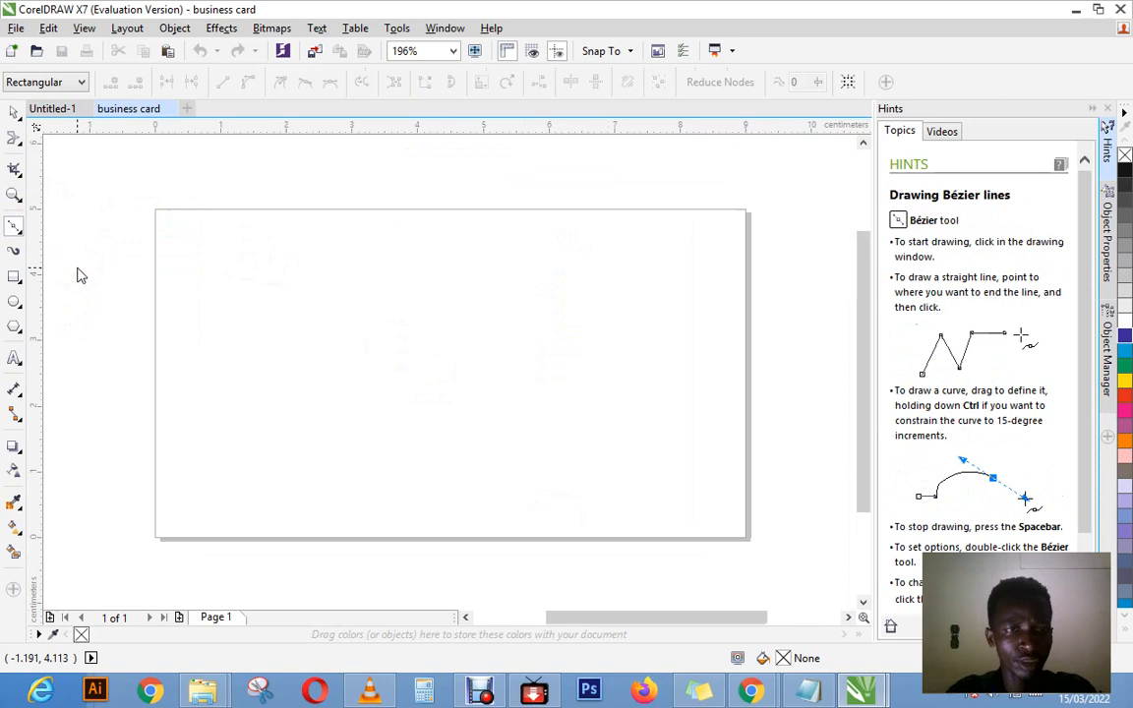
click(154, 209)
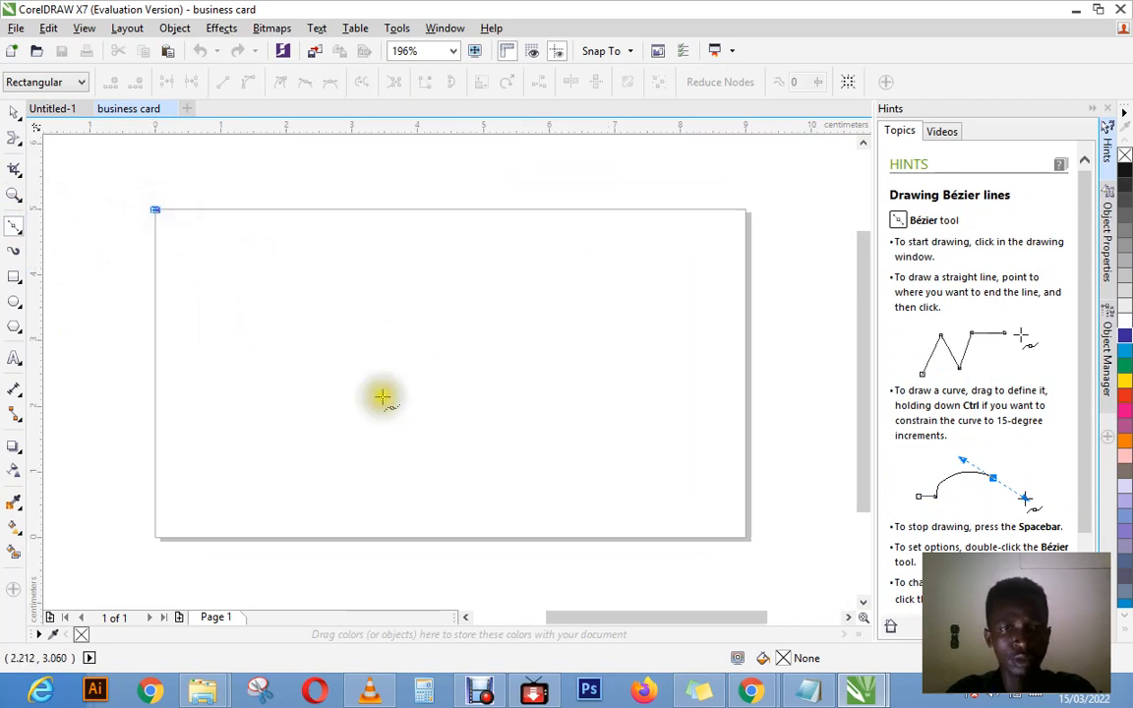
drag(544, 534, 570, 556)
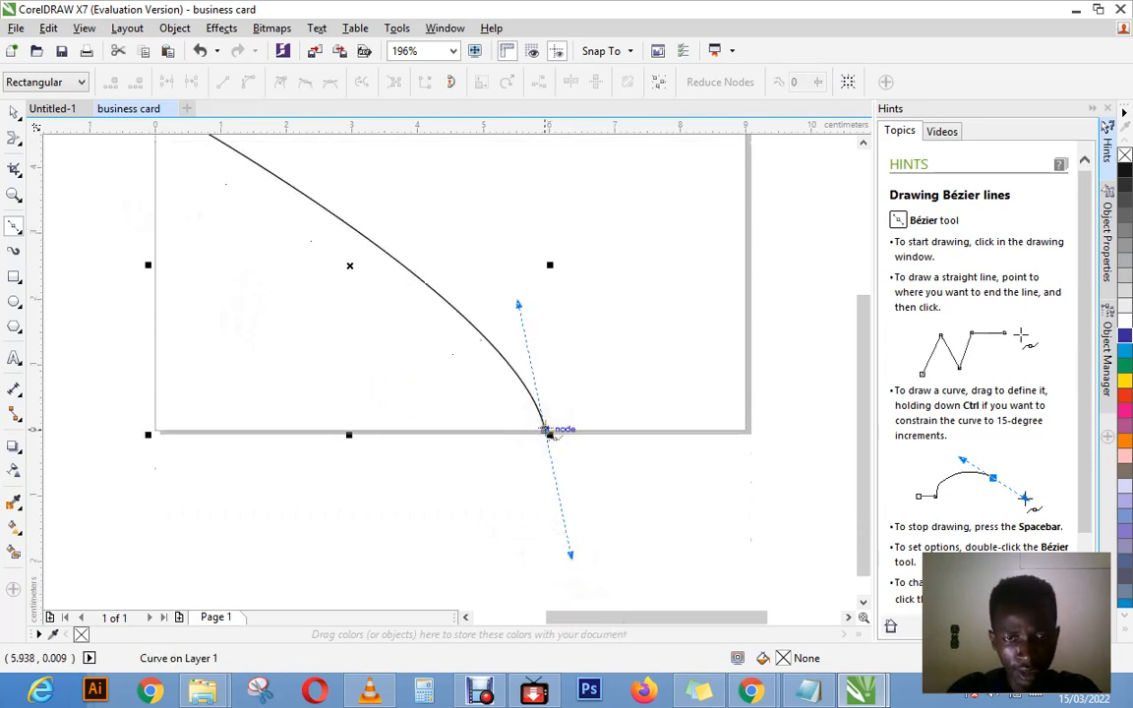
click(548, 430)
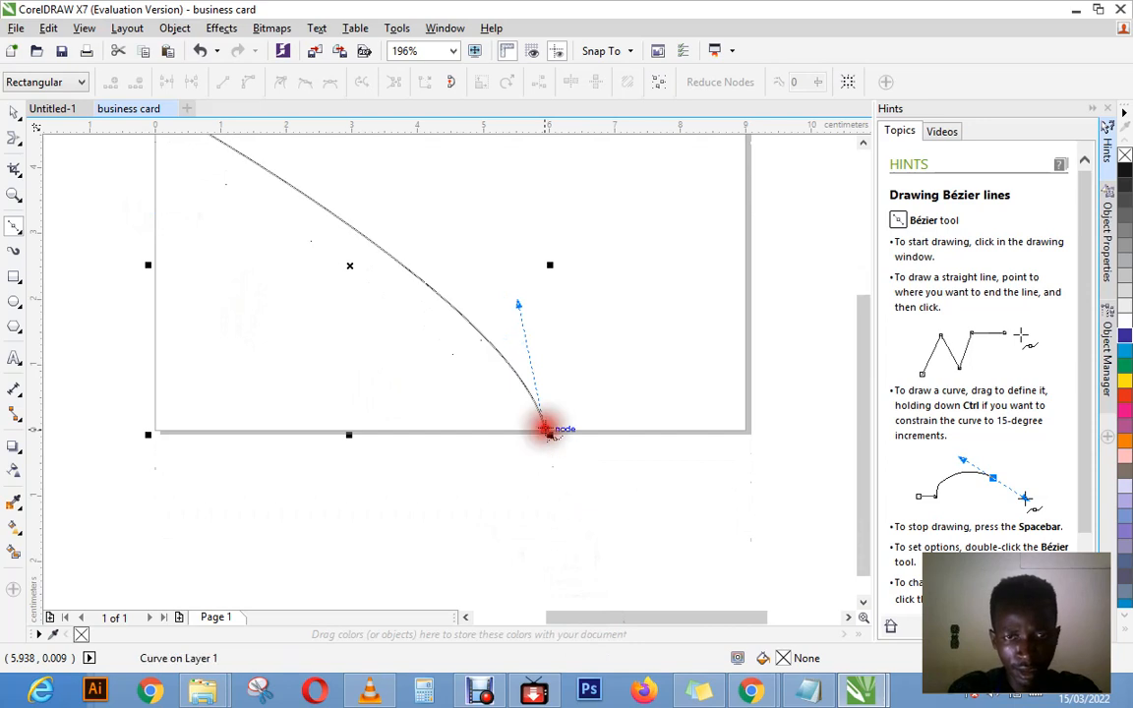
click(155, 429)
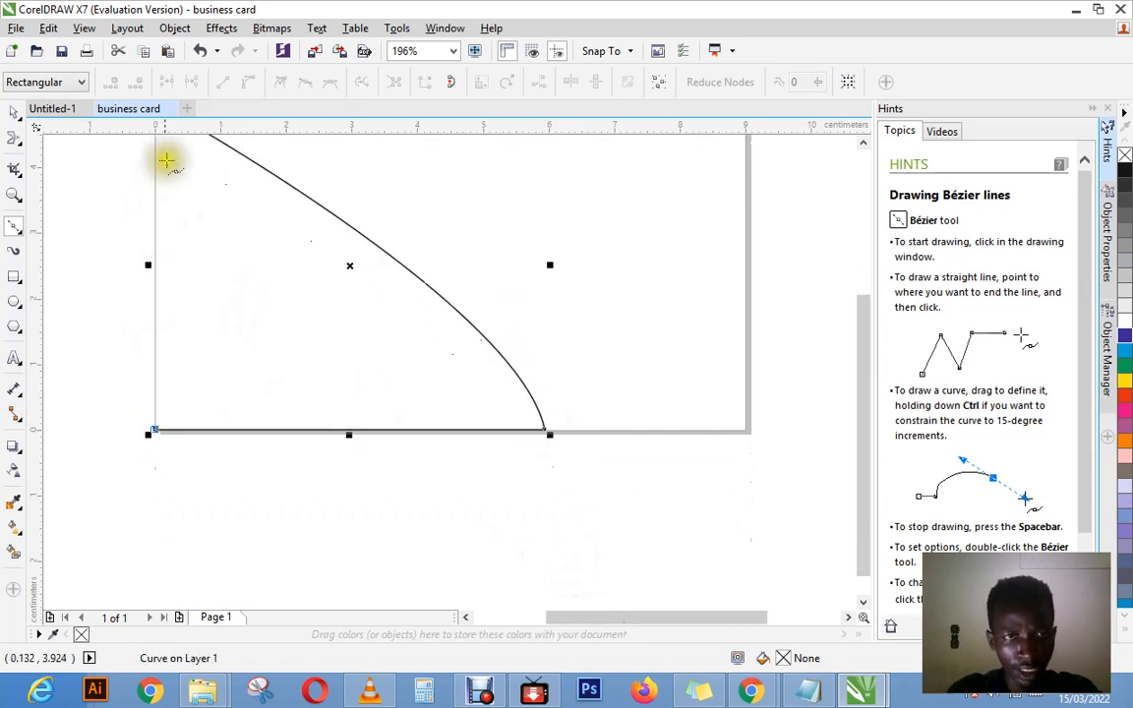
click(862, 142)
click(861, 143)
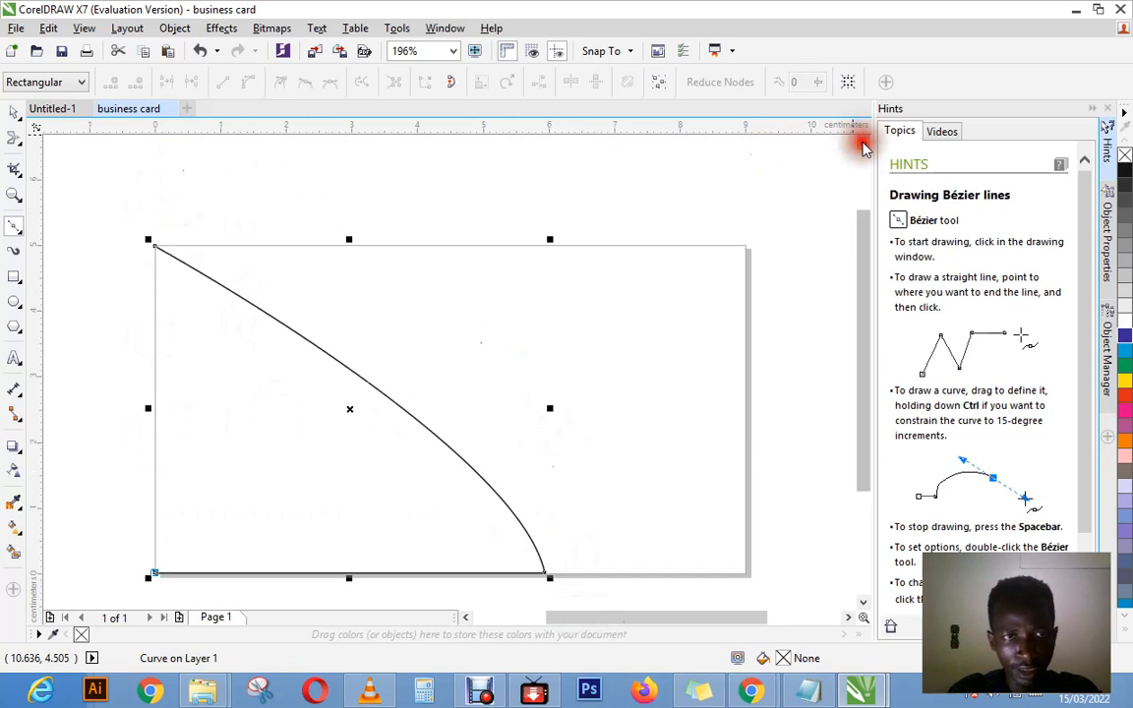
click(154, 245)
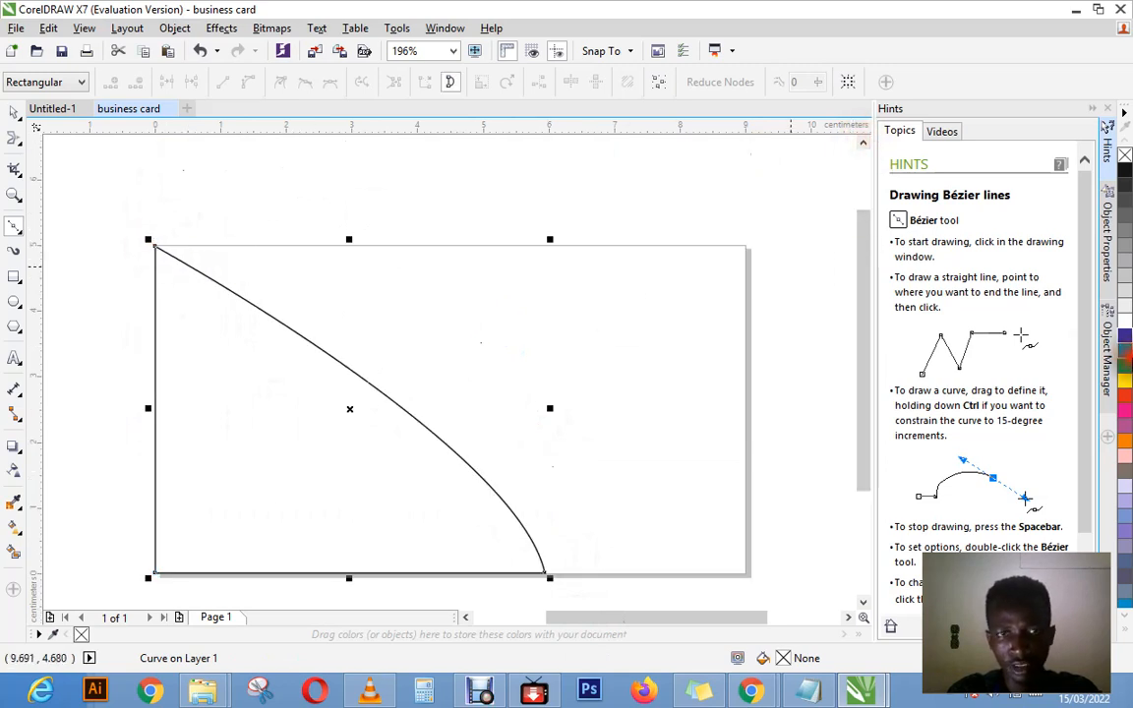
Step: Fill the curved Bézier shape with cyan (C:100 M:0 Y:0 K:0) and set its outline width to None
click(1125, 350)
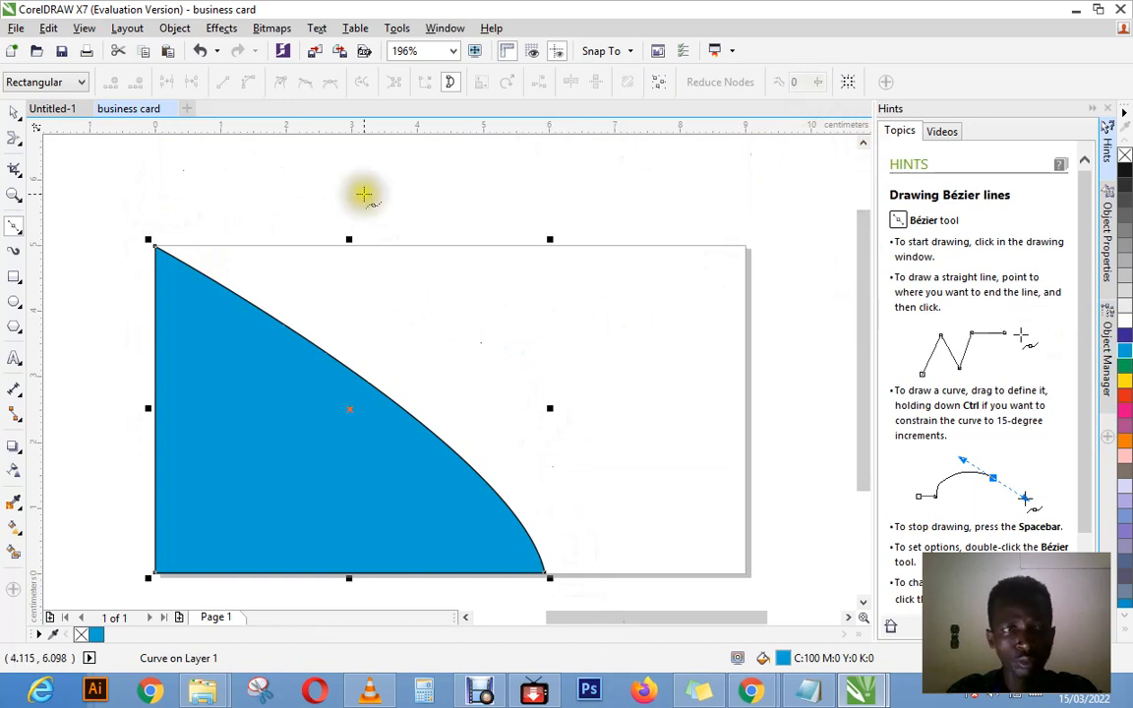
click(14, 111)
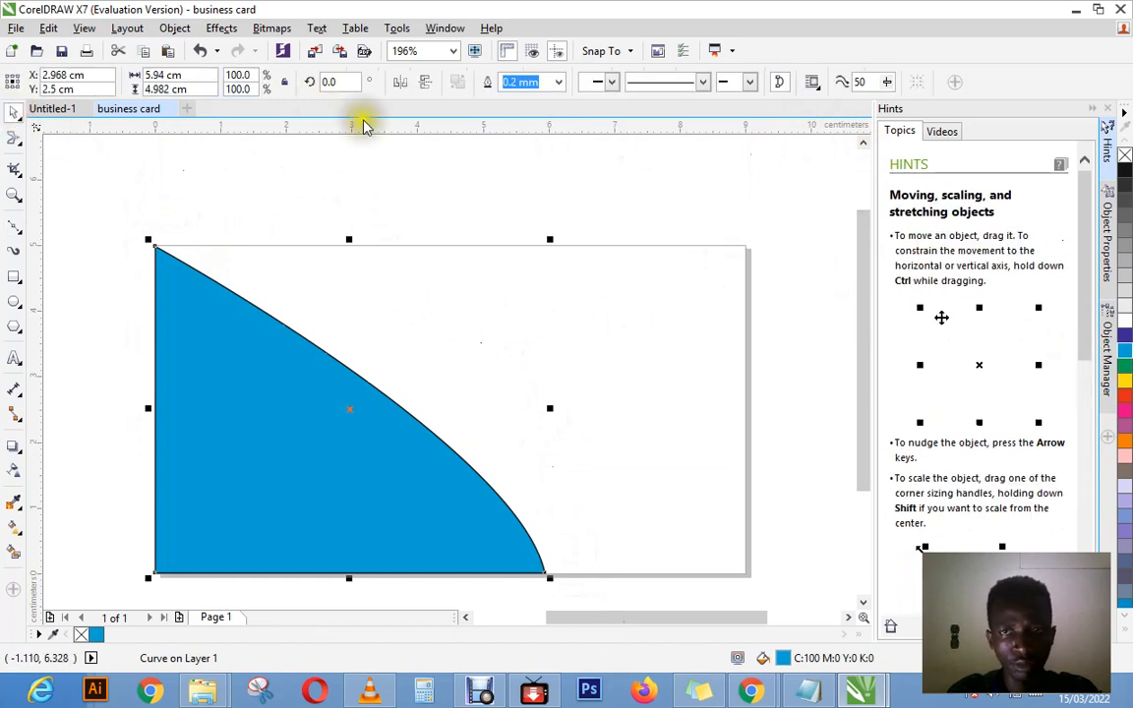
click(381, 328)
click(305, 422)
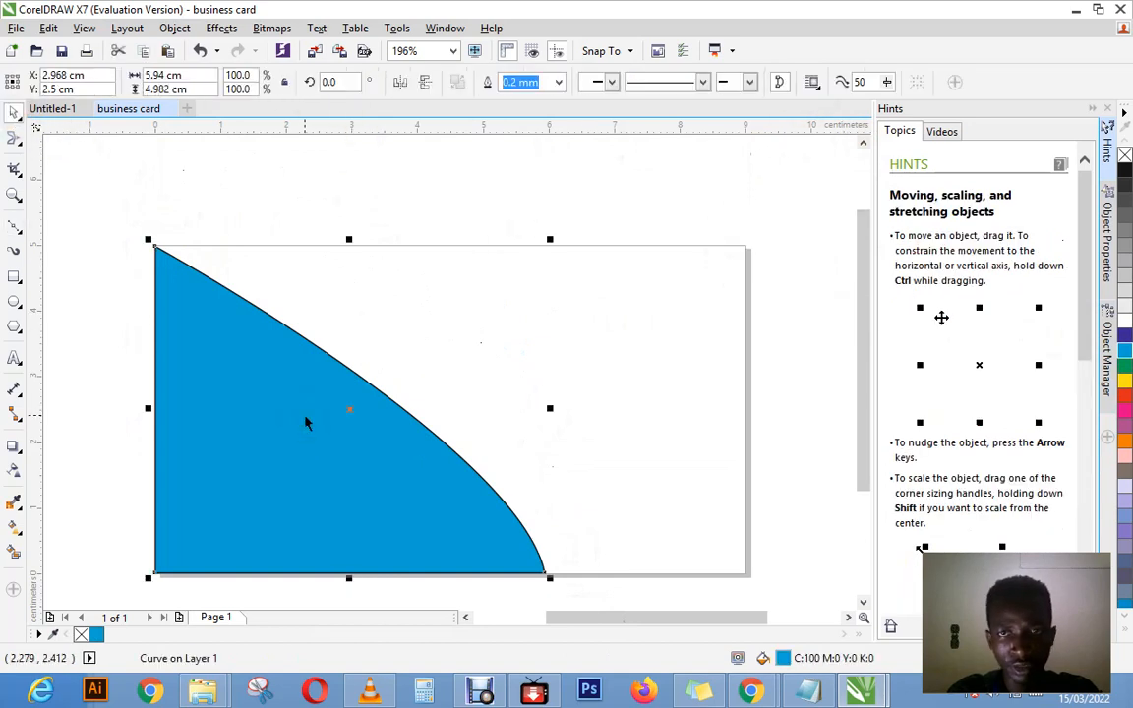
click(558, 81)
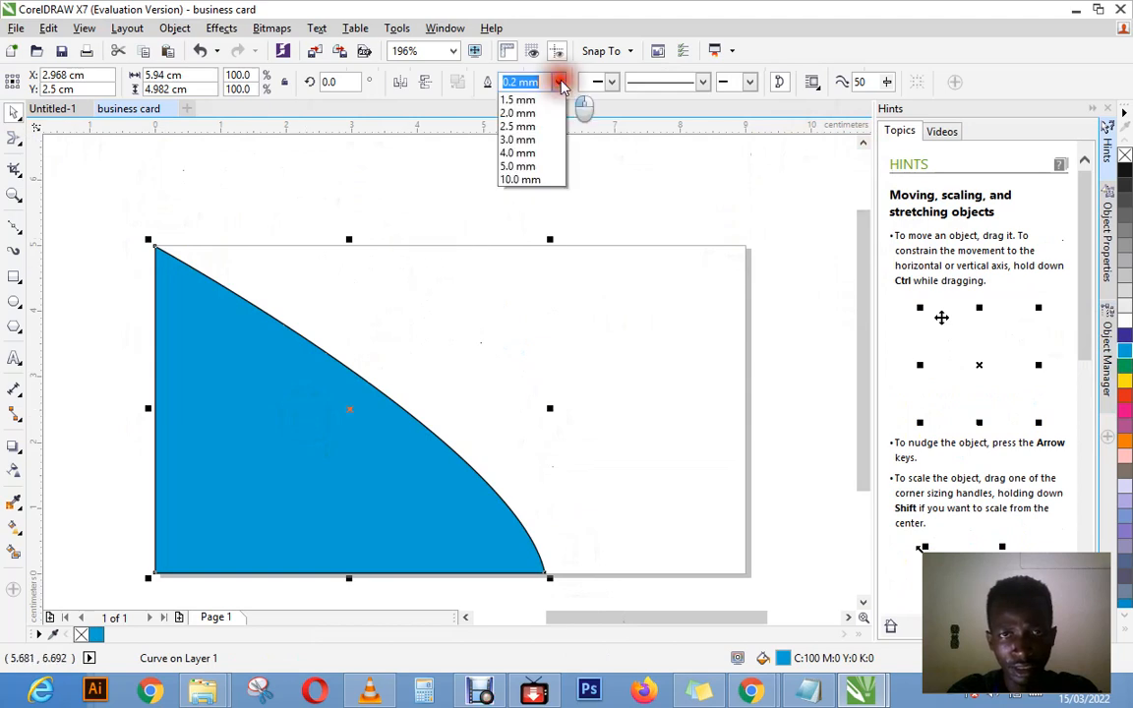
click(521, 99)
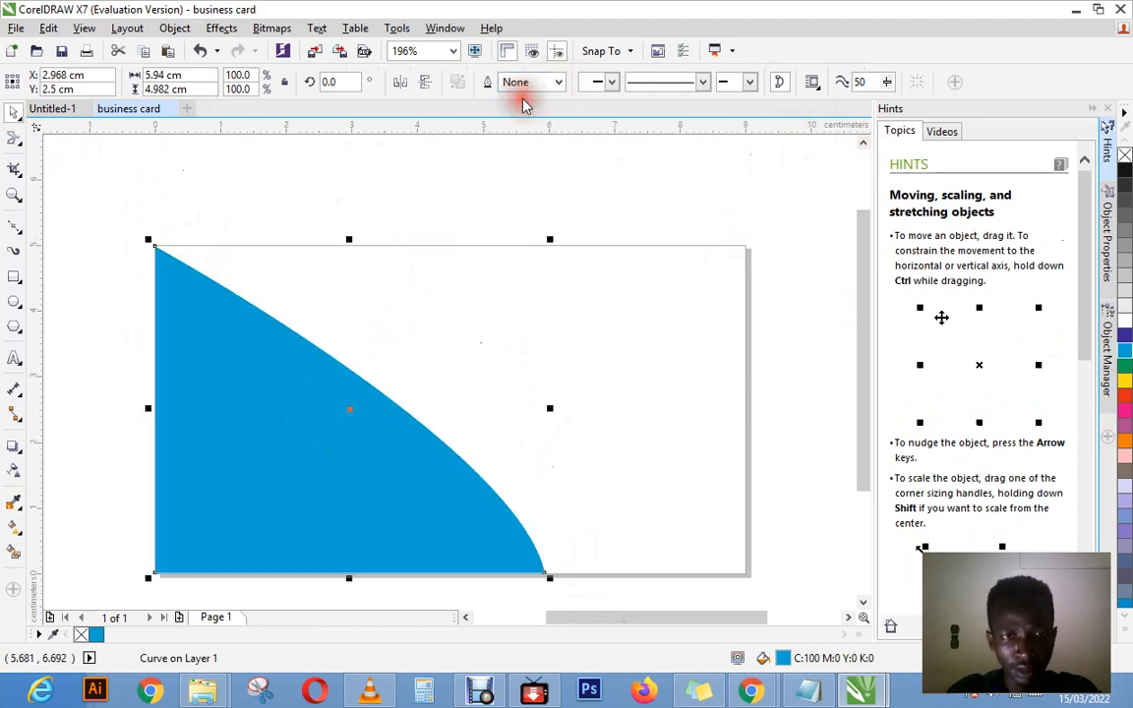
click(576, 162)
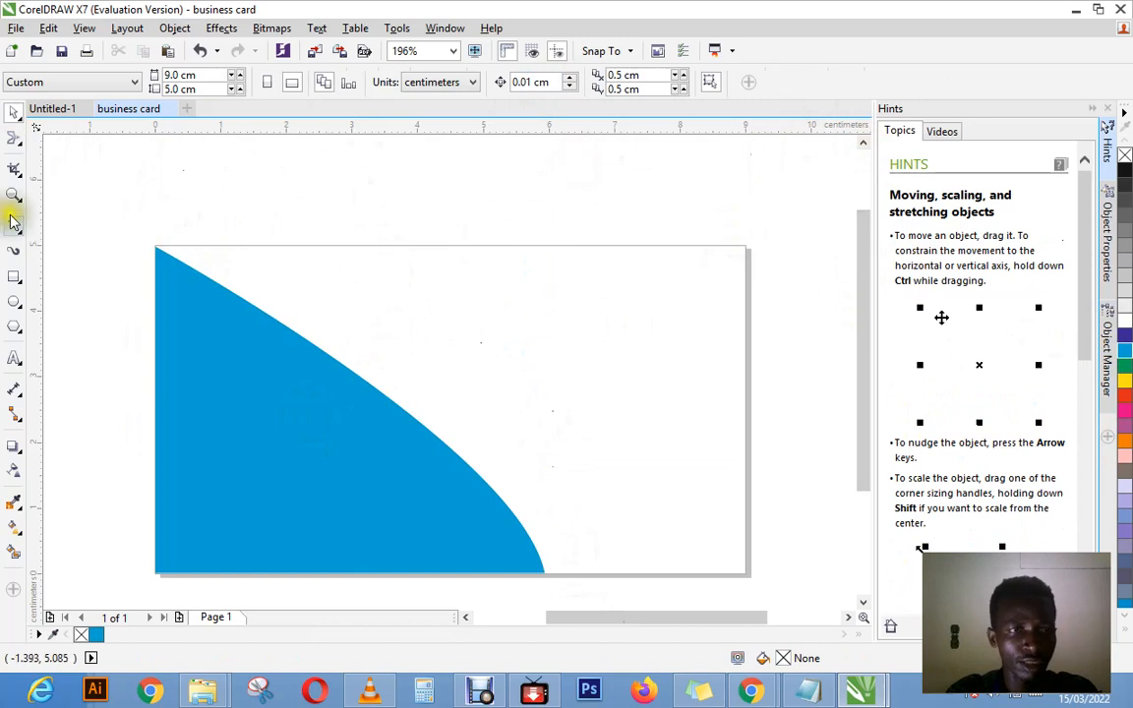
Step: Draw a rectangle about 9 × 5 cm covering the whole page, filled yellow (C:0 M:0 Y:100 K:0) with no outline
click(15, 276)
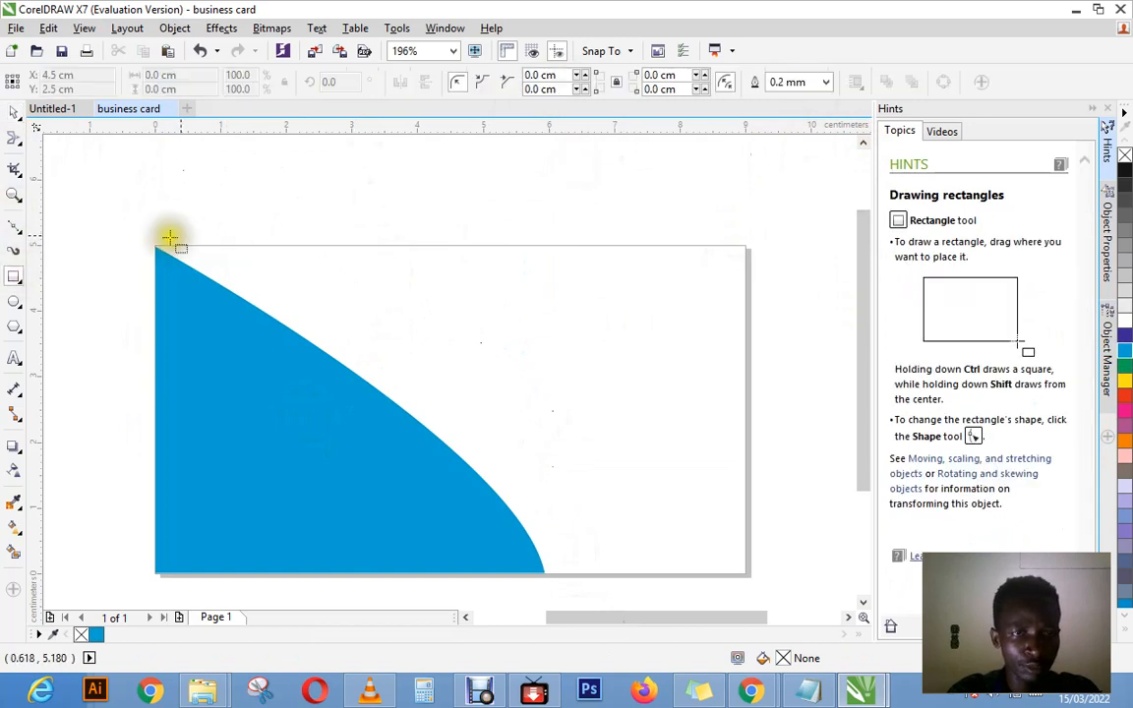
drag(154, 245, 749, 574)
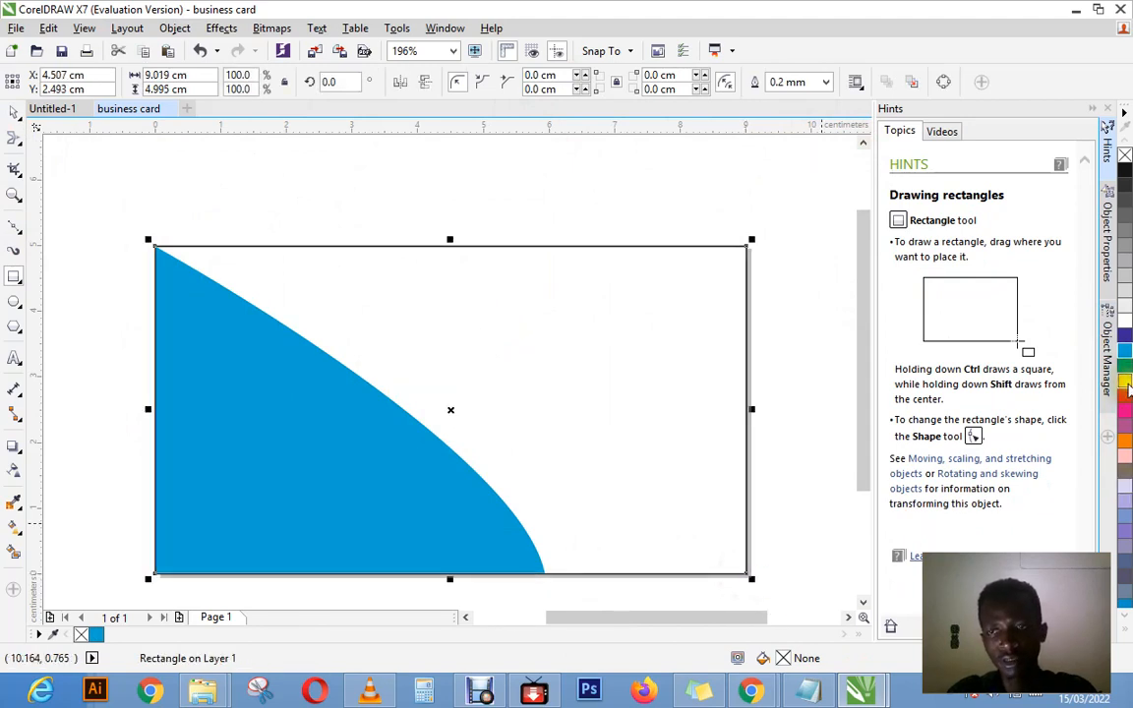
click(1123, 382)
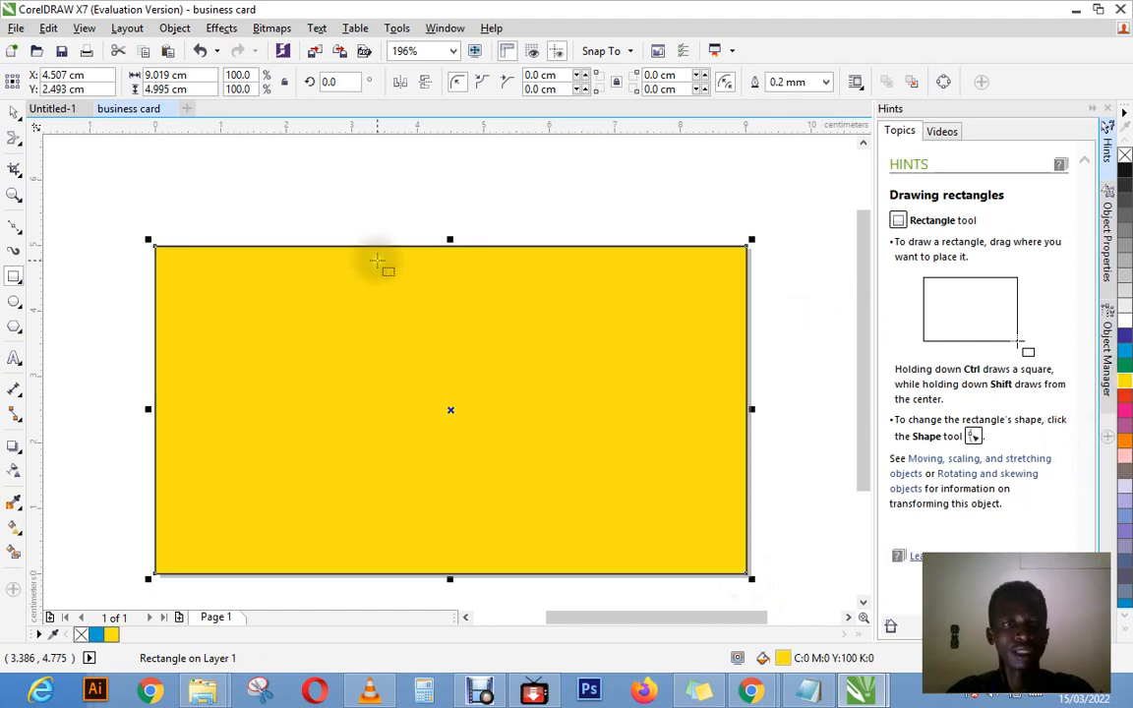
click(802, 84)
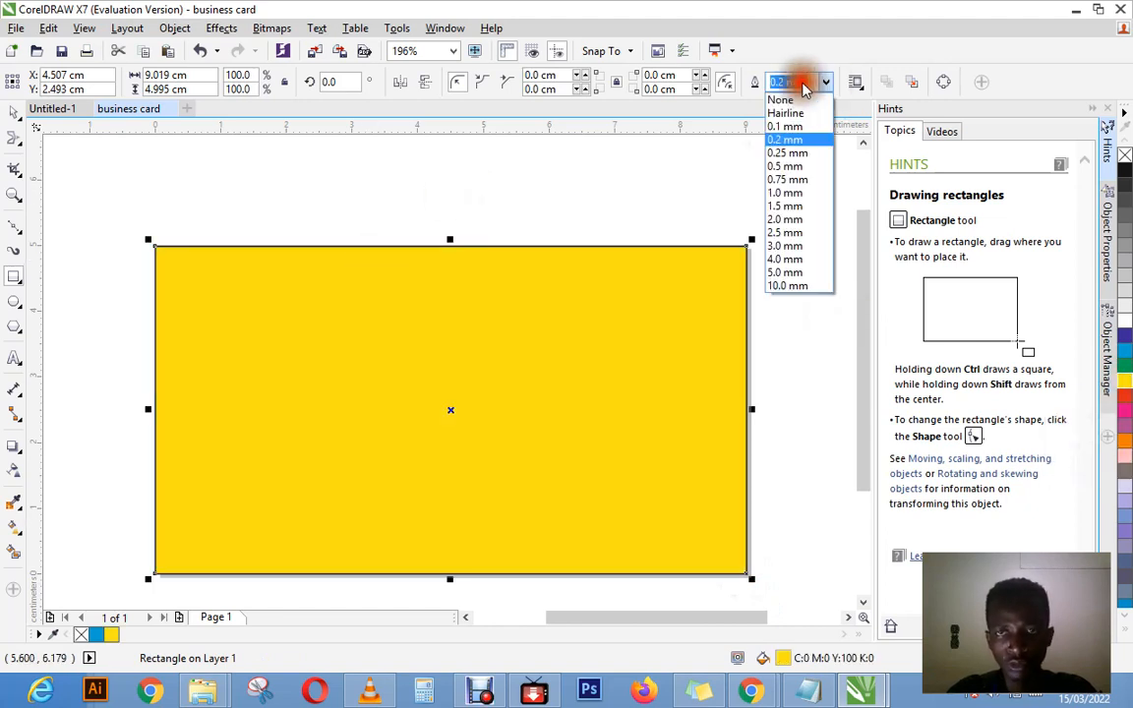
click(782, 99)
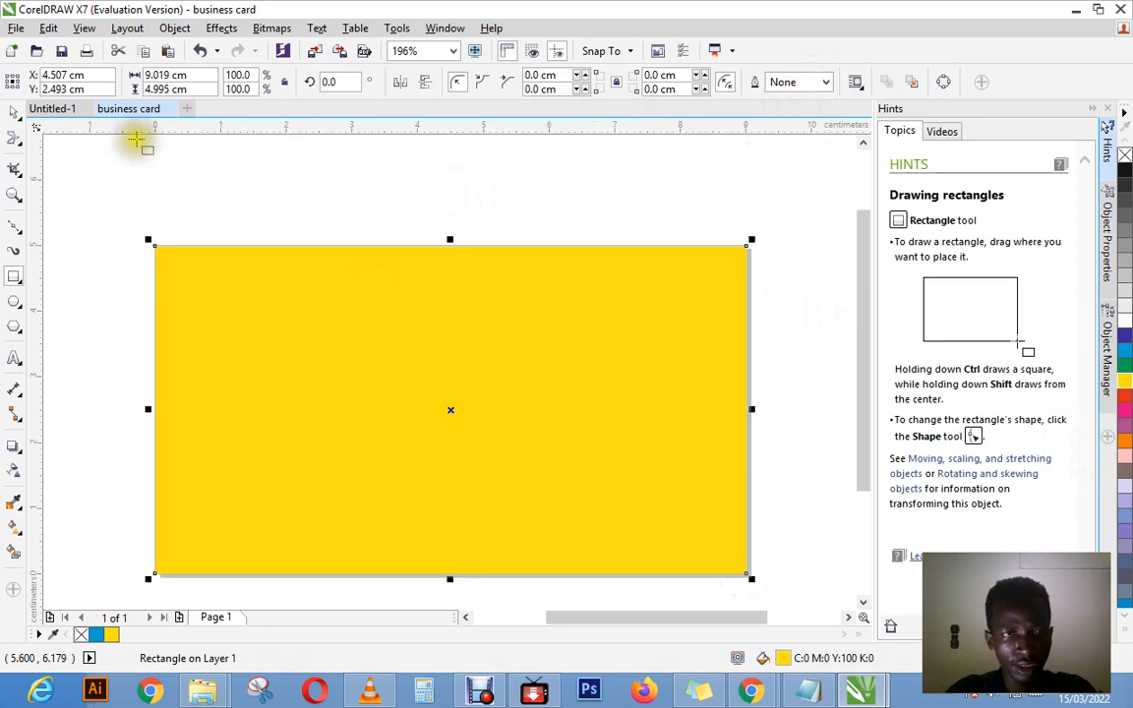
Step: Send the yellow rectangle to the back of the page, behind the cyan shape
click(13, 113)
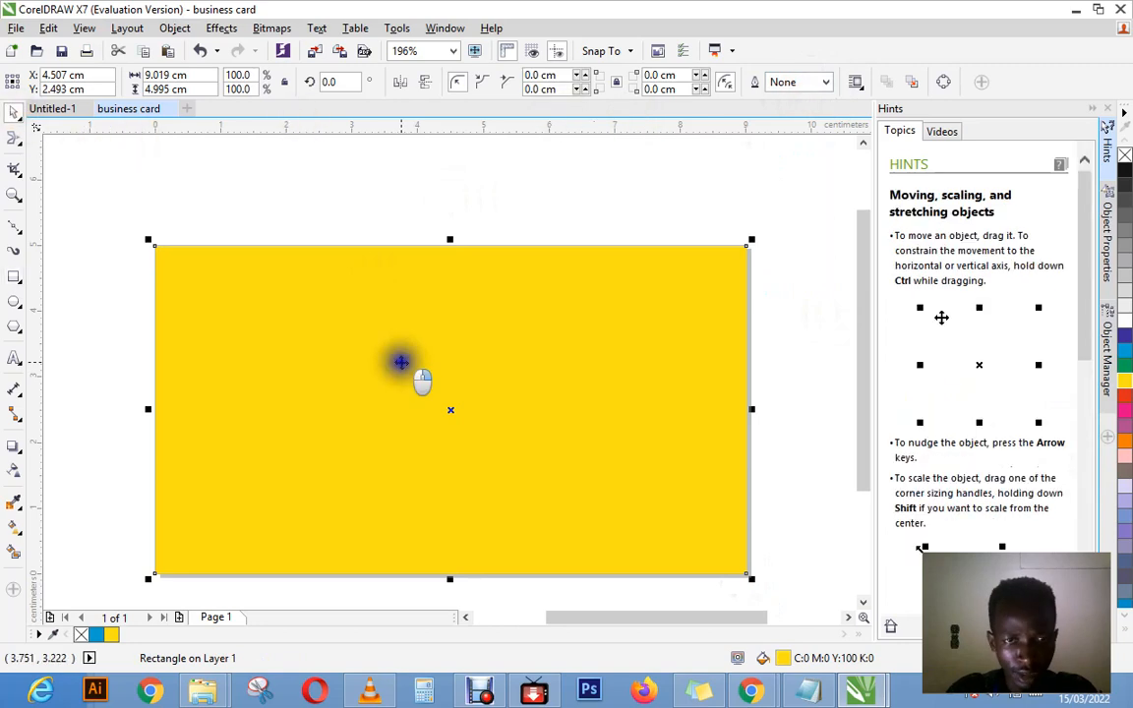
right_click(400, 362)
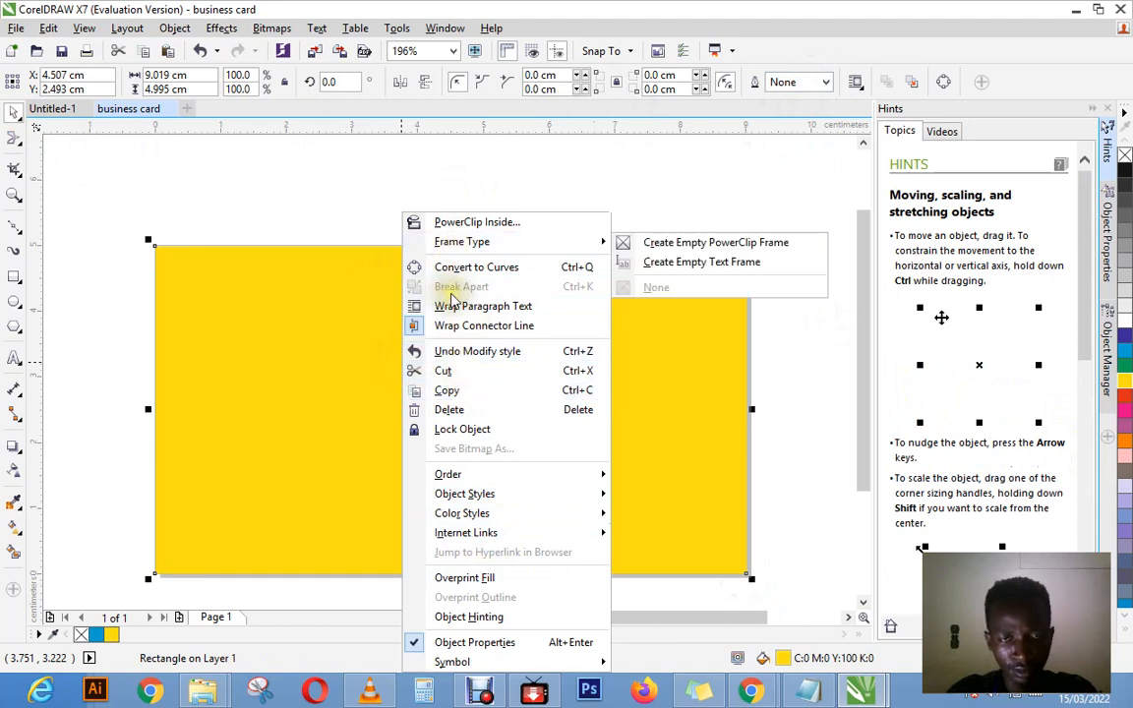
mouse_move(458, 478)
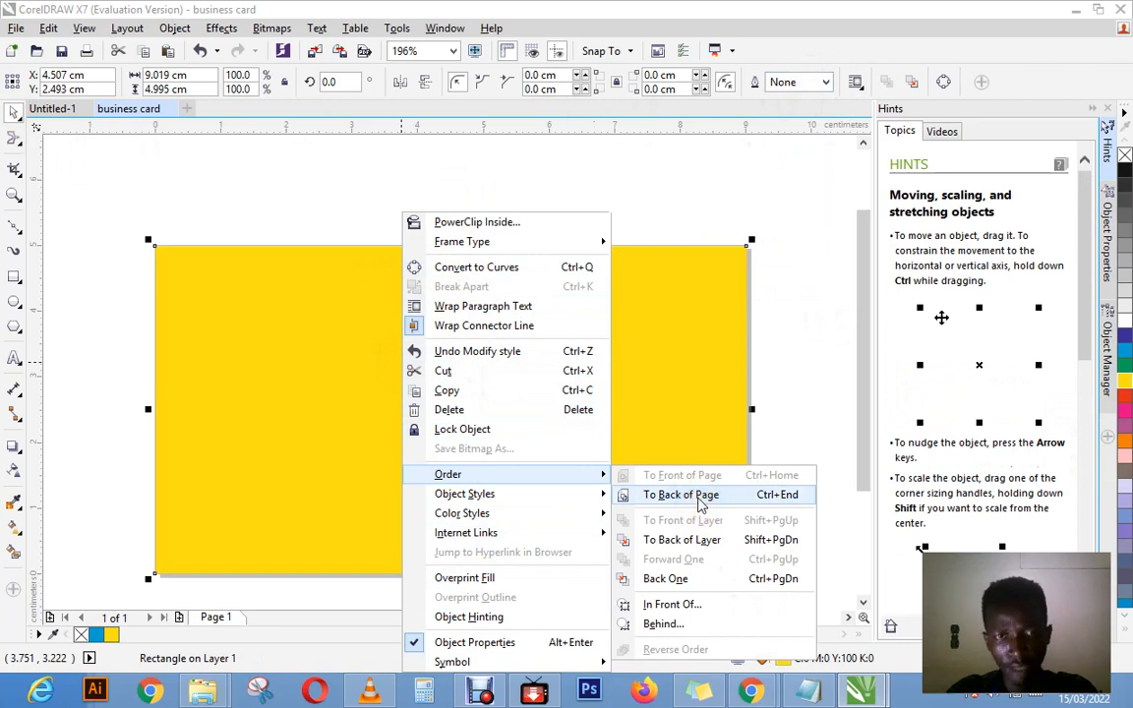
click(700, 495)
click(637, 228)
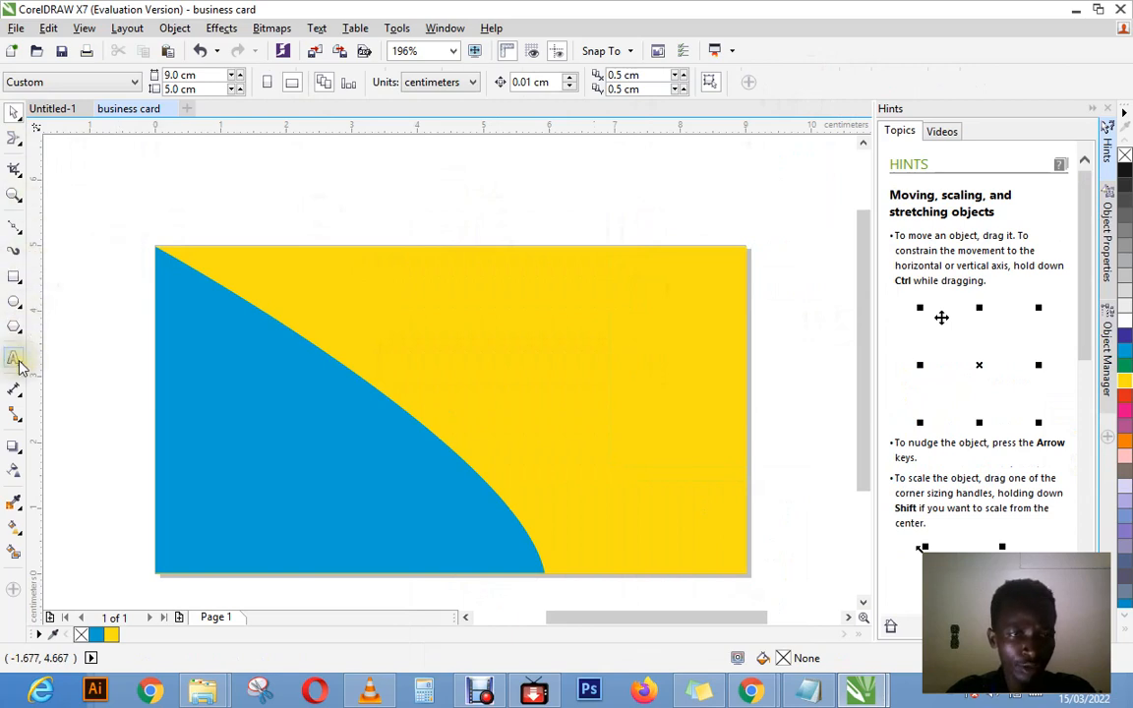
Step: Draw a rectangle about 2.8 × 0.6 cm inside the cyan shape, filled white with no outline
click(65, 357)
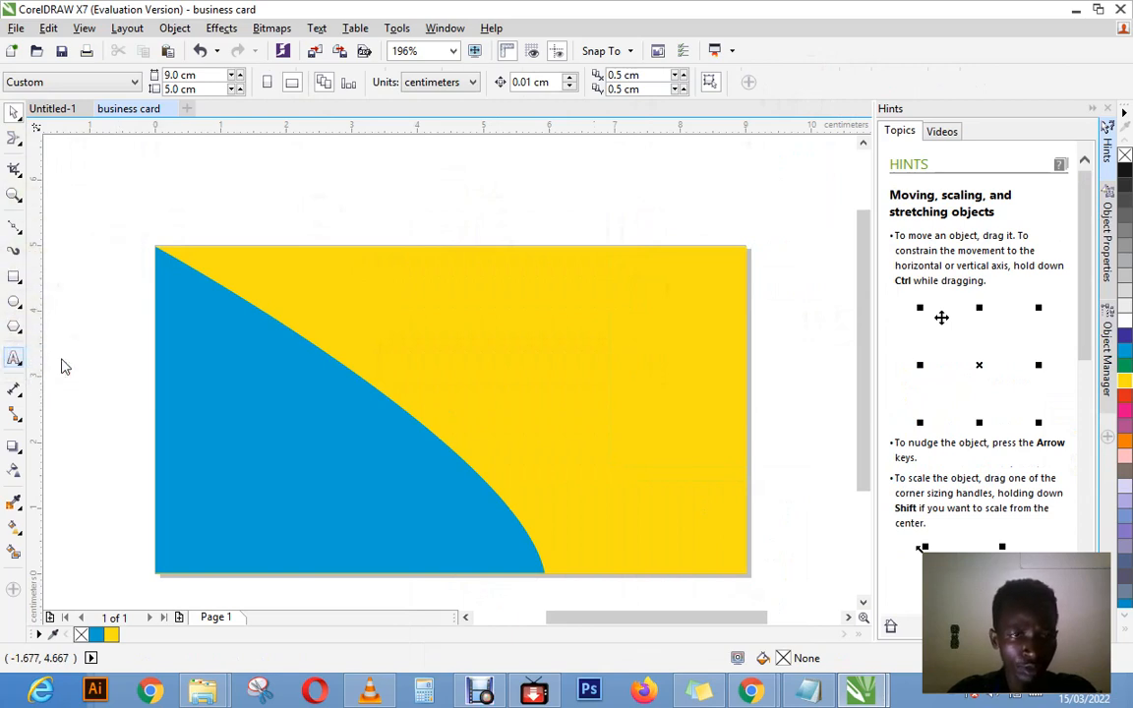
click(12, 116)
click(14, 277)
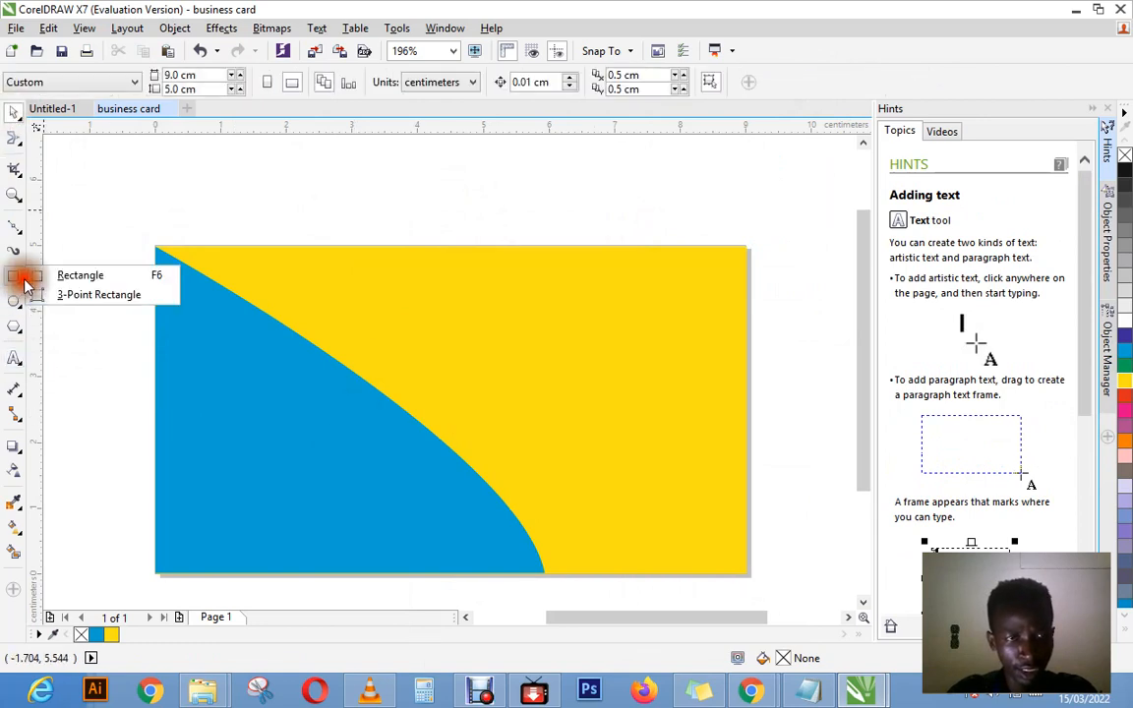
click(54, 277)
mouse_move(187, 394)
mouse_down()
mouse_move(338, 463)
mouse_move(369, 434)
mouse_up()
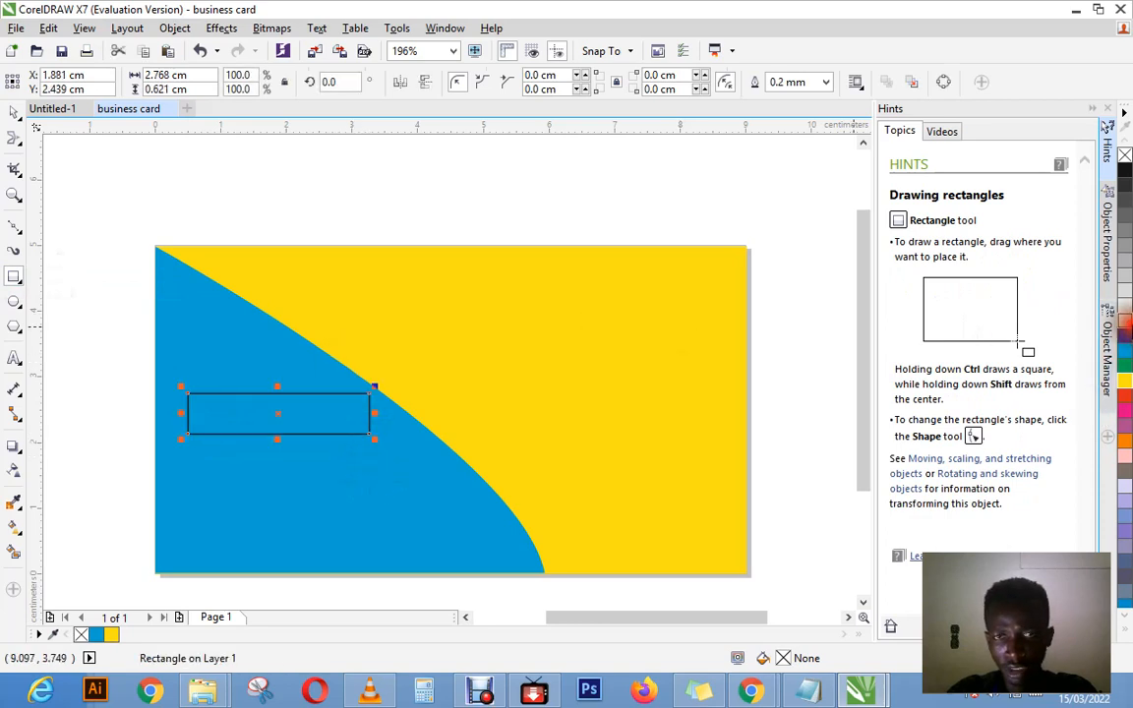
click(1126, 322)
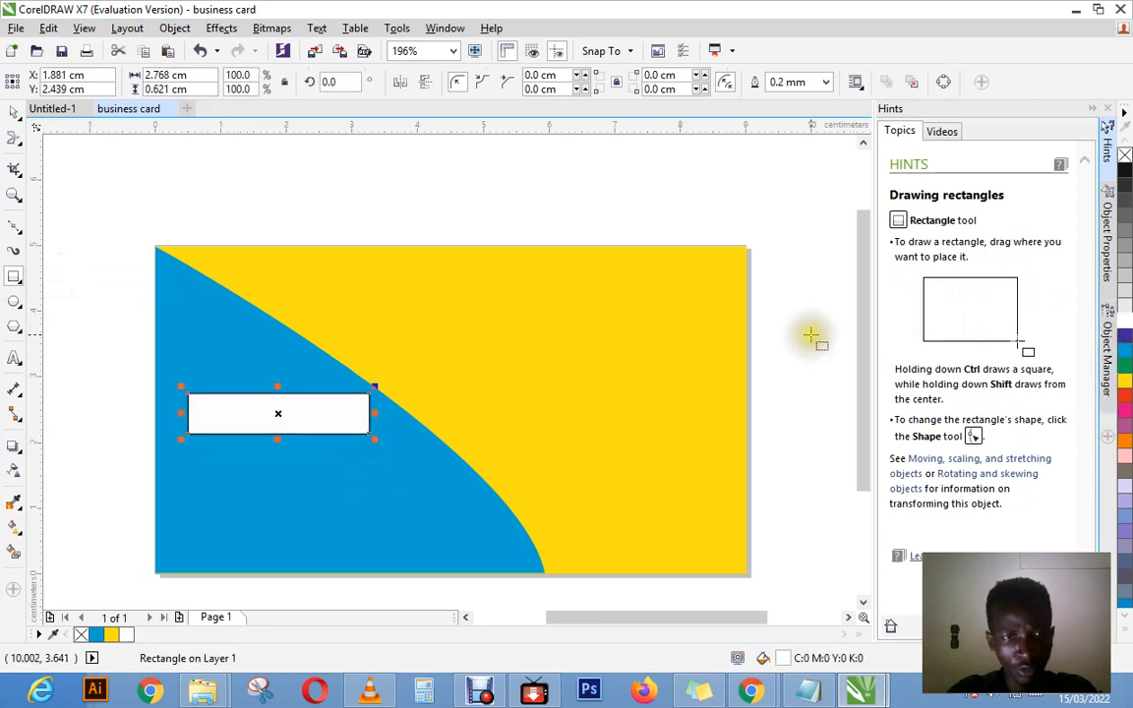
click(826, 82)
click(776, 97)
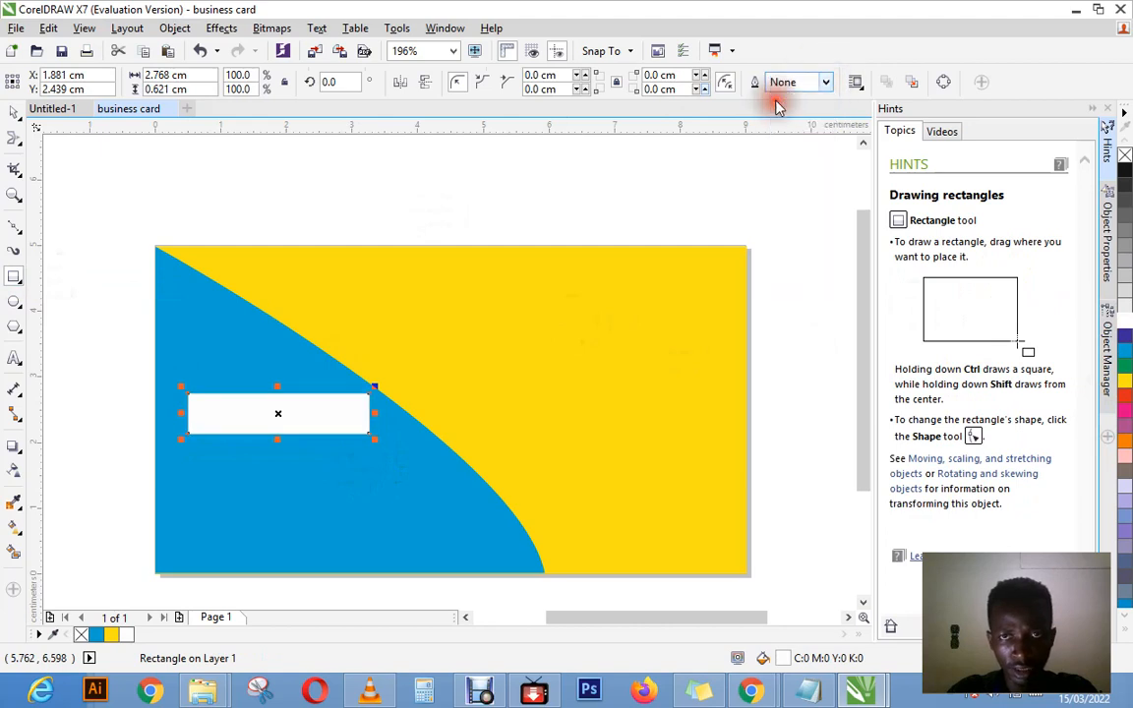
Step: Draw a rectangle about 2.3 × 0.3 cm below the white one, offset to its right, filled C:0 M:20 Y:20 K:60 with no outline
click(15, 278)
click(81, 273)
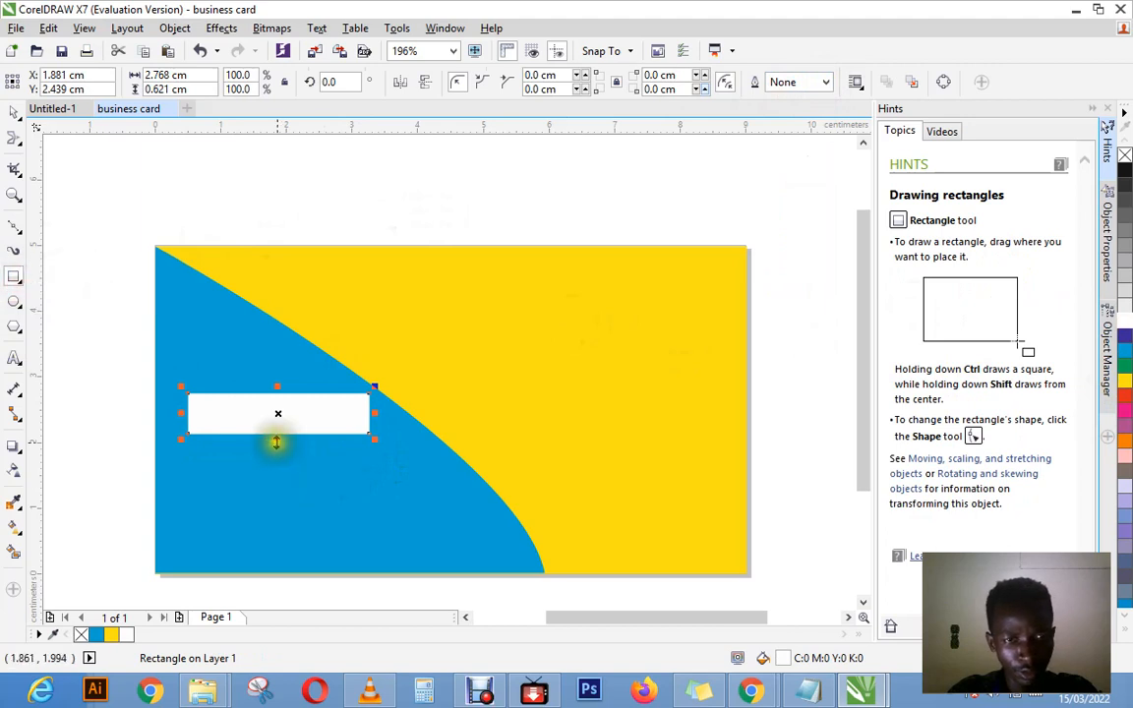
drag(251, 445, 404, 464)
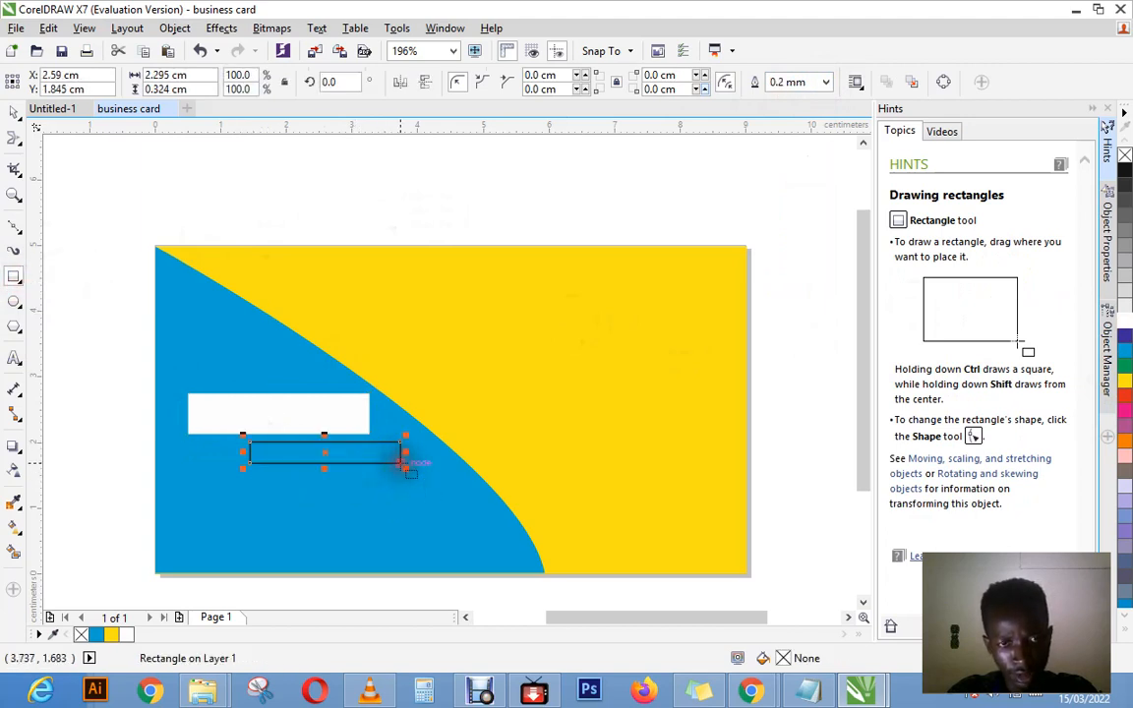
click(1126, 473)
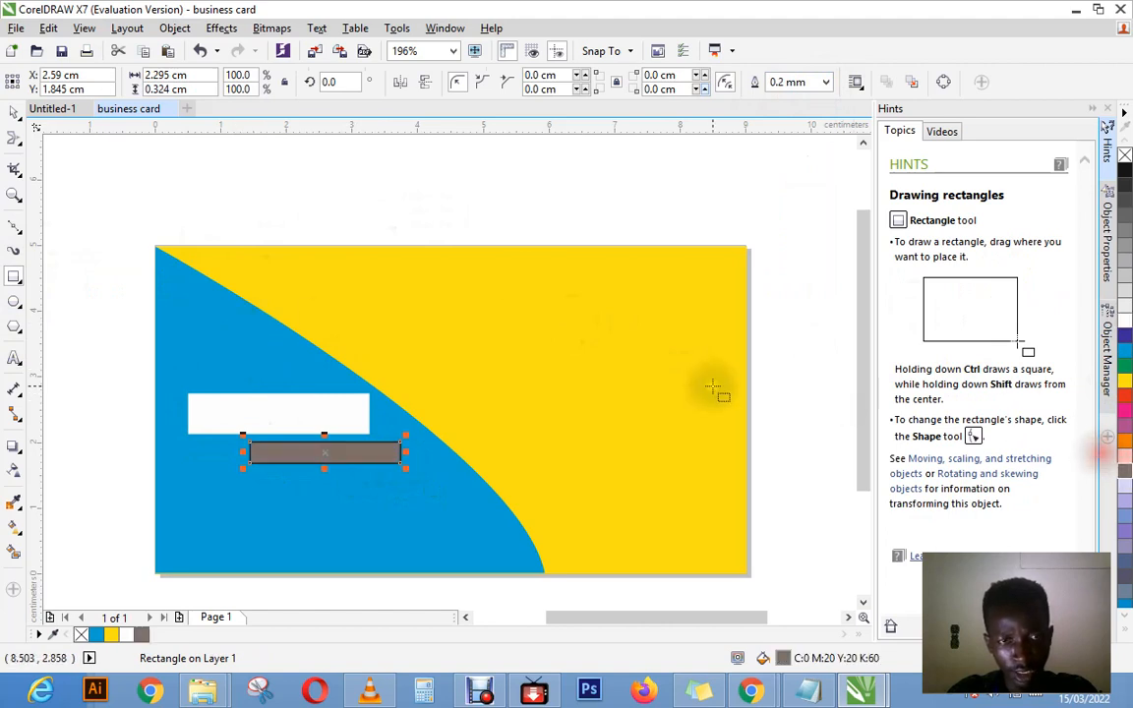
click(824, 83)
click(789, 100)
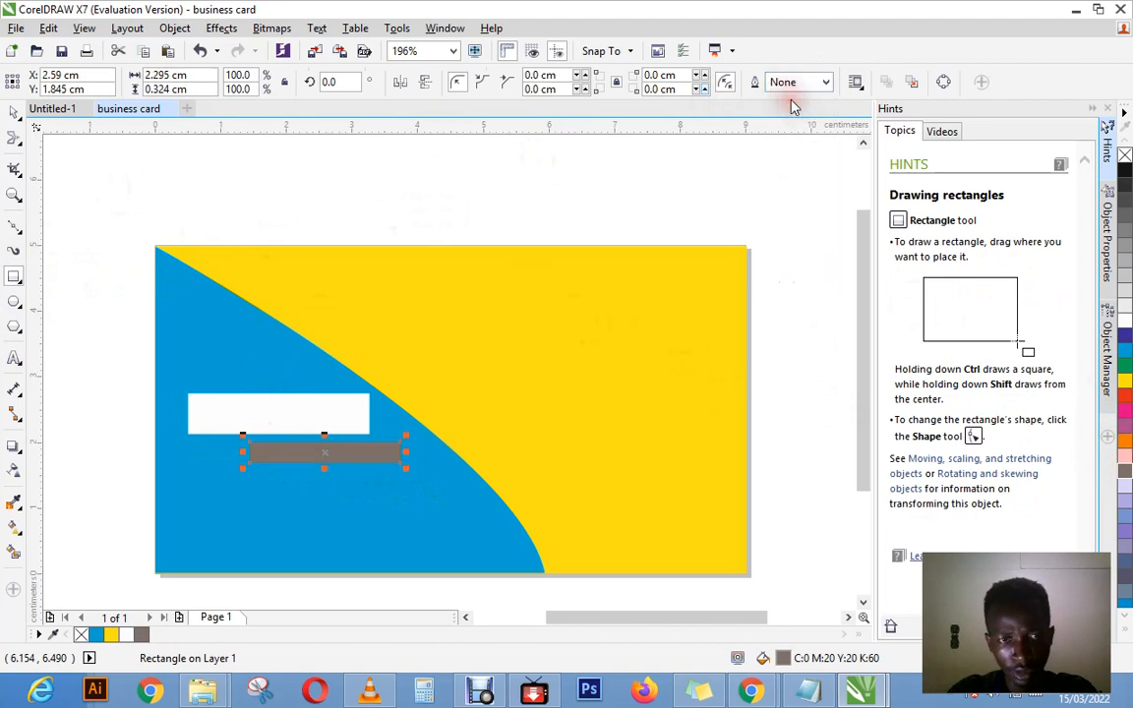
Step: Nudge the white rectangle straight down by about 0.09 cm, closer to the brown bar
click(14, 114)
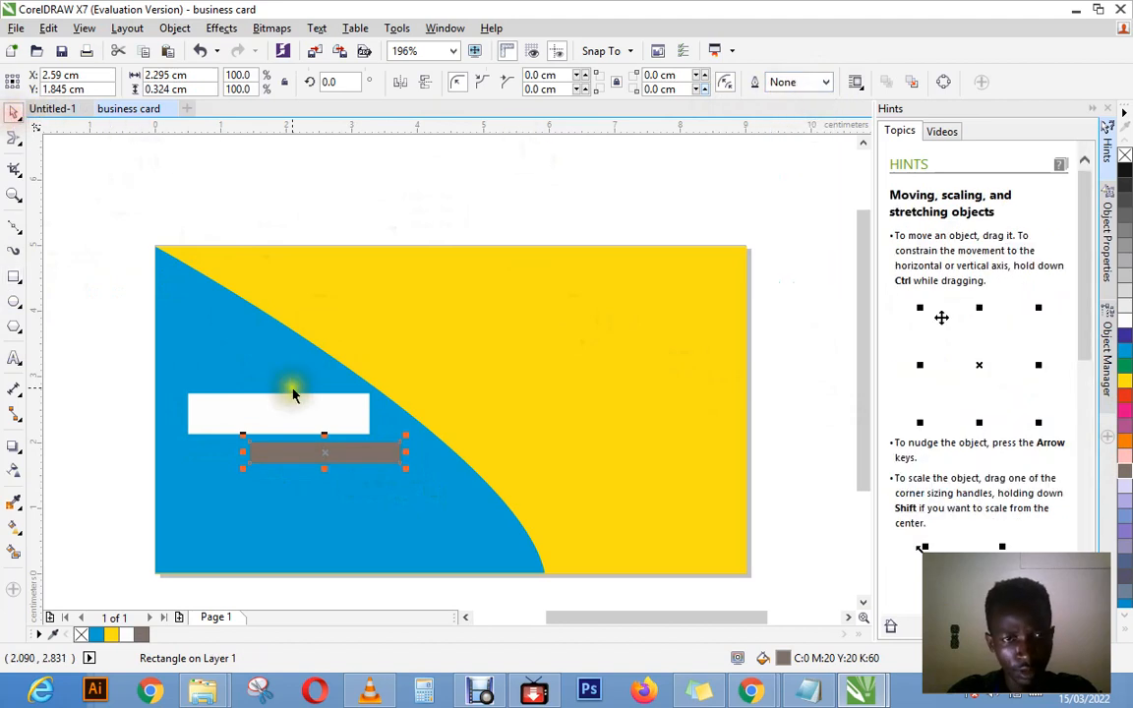
click(315, 405)
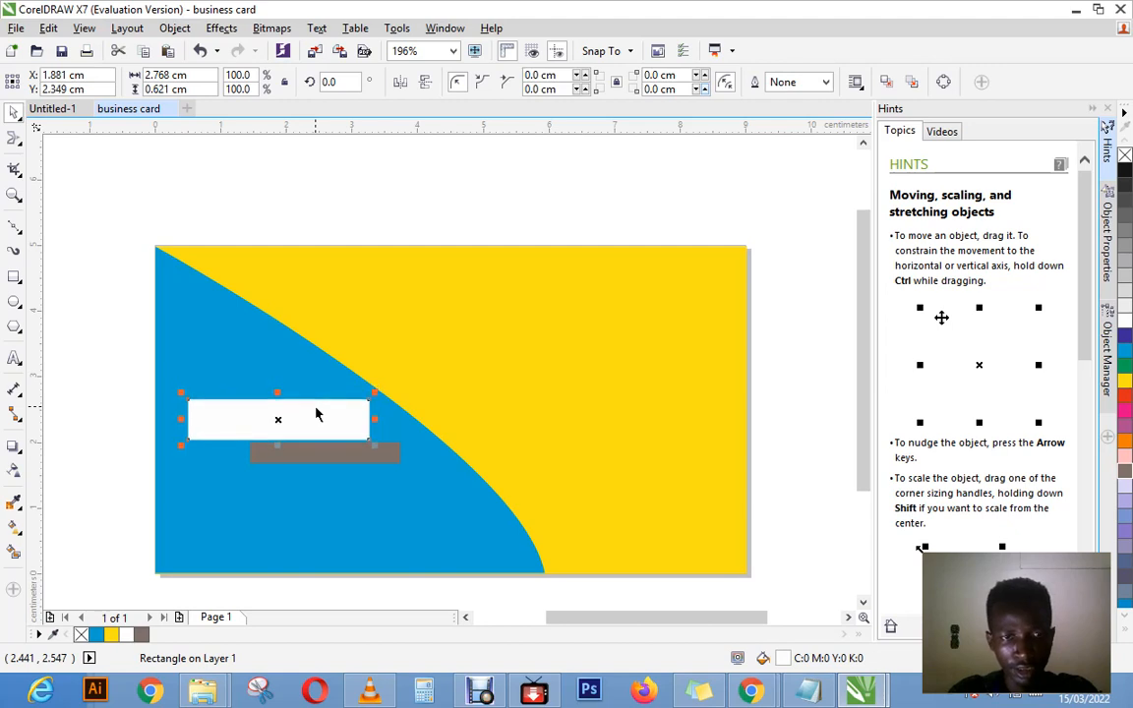
click(370, 455)
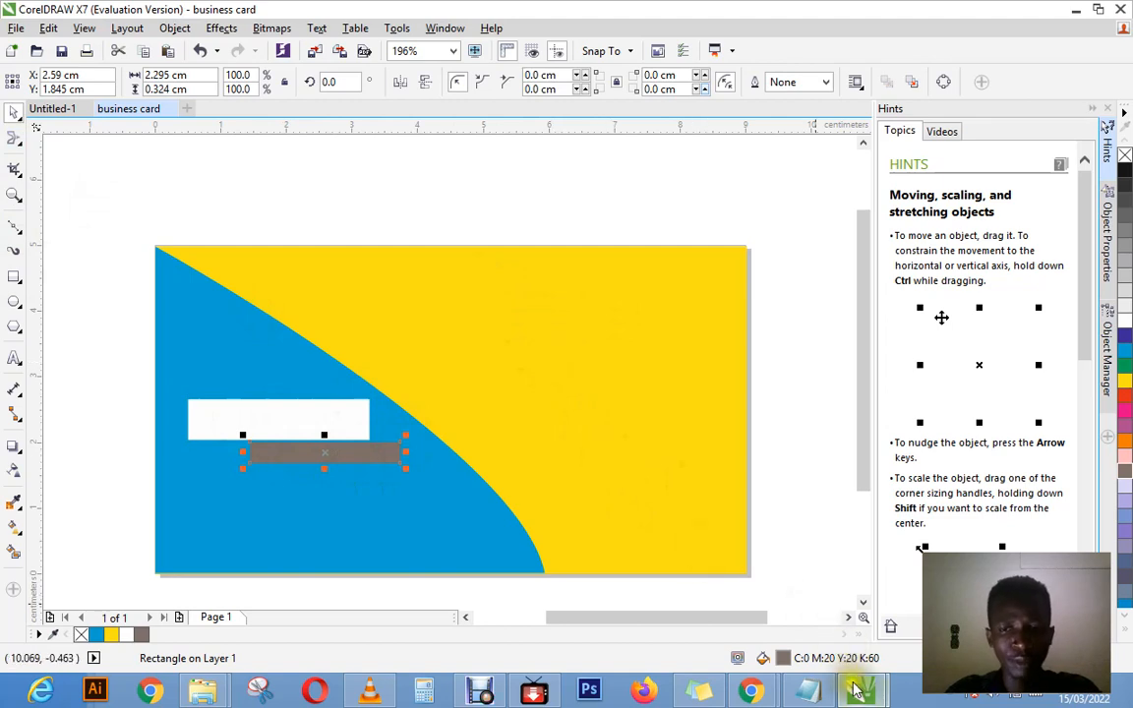
mouse_move(856, 691)
click(642, 428)
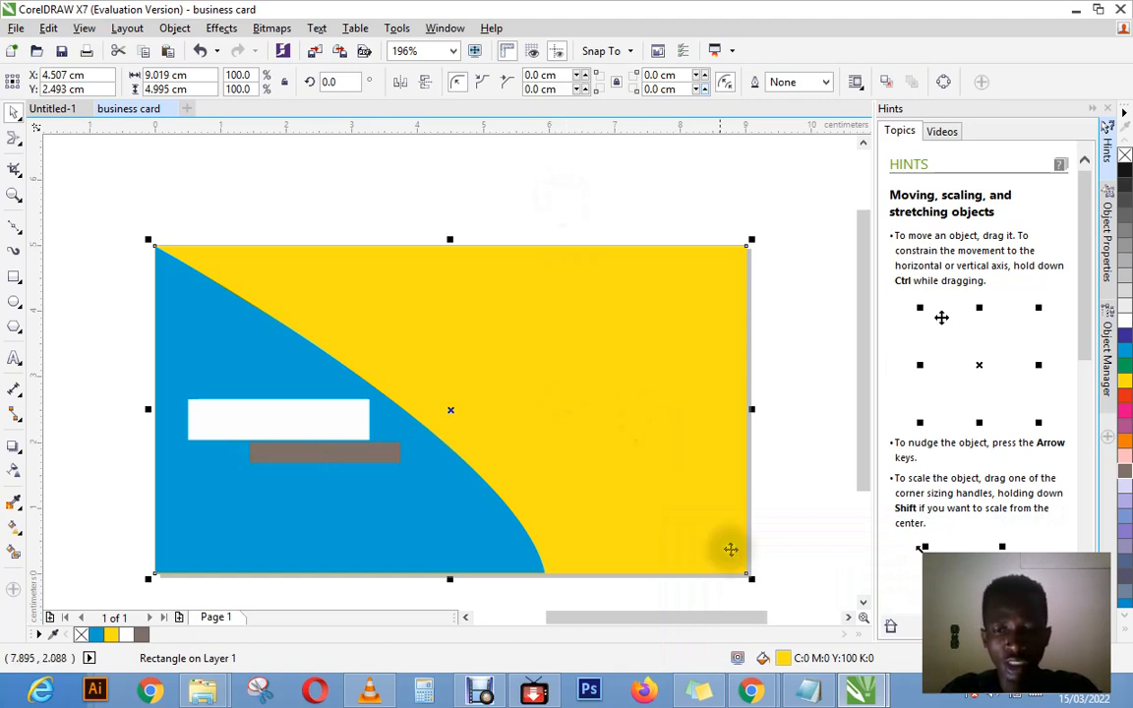
Step: Switch to YouTube in Chrome, search for "garey filmz production" and look through the channel's latest videos
click(751, 692)
click(656, 590)
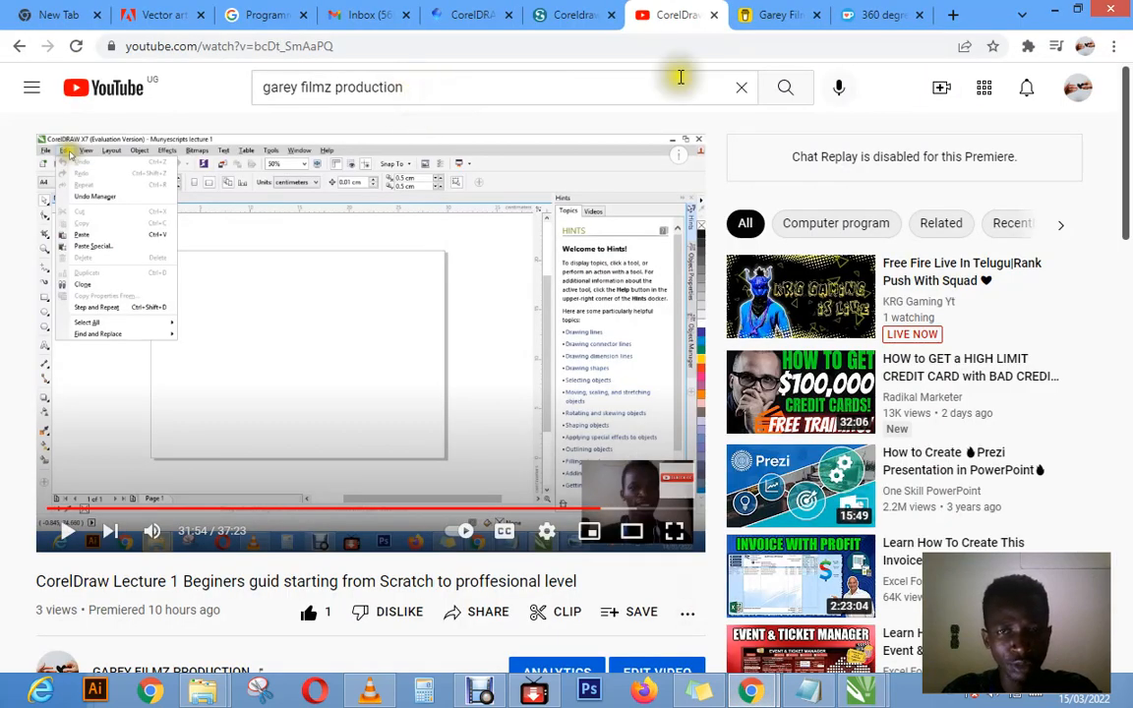
click(775, 92)
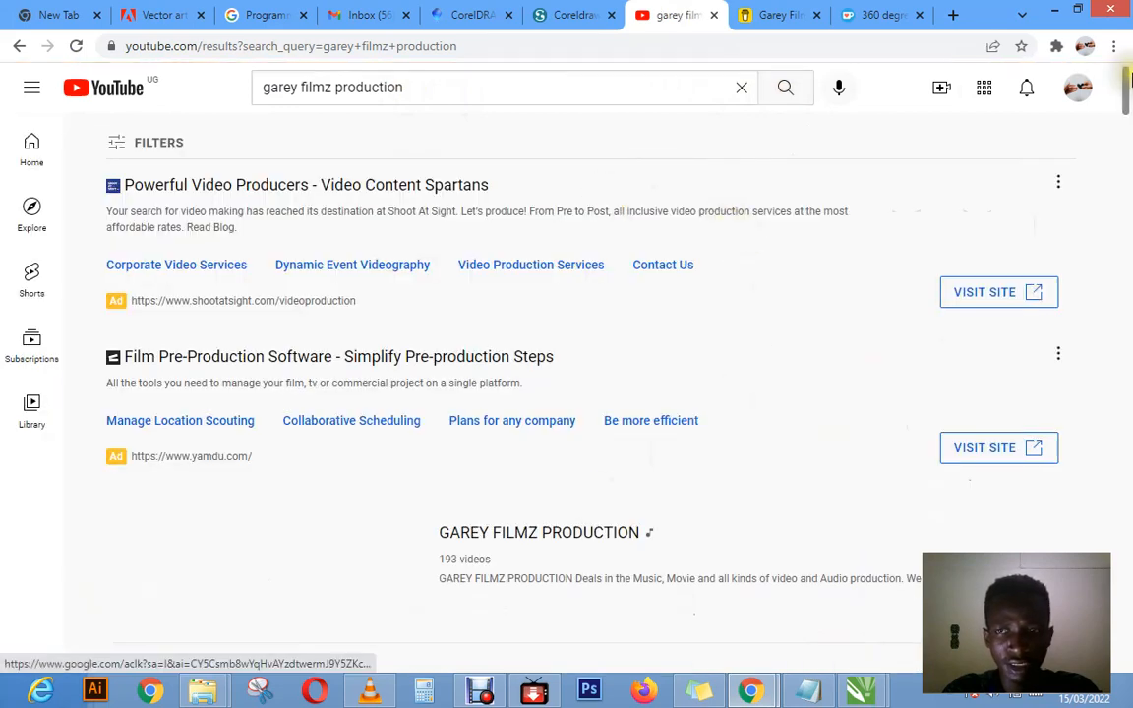
scroll(971, 179, down, 6)
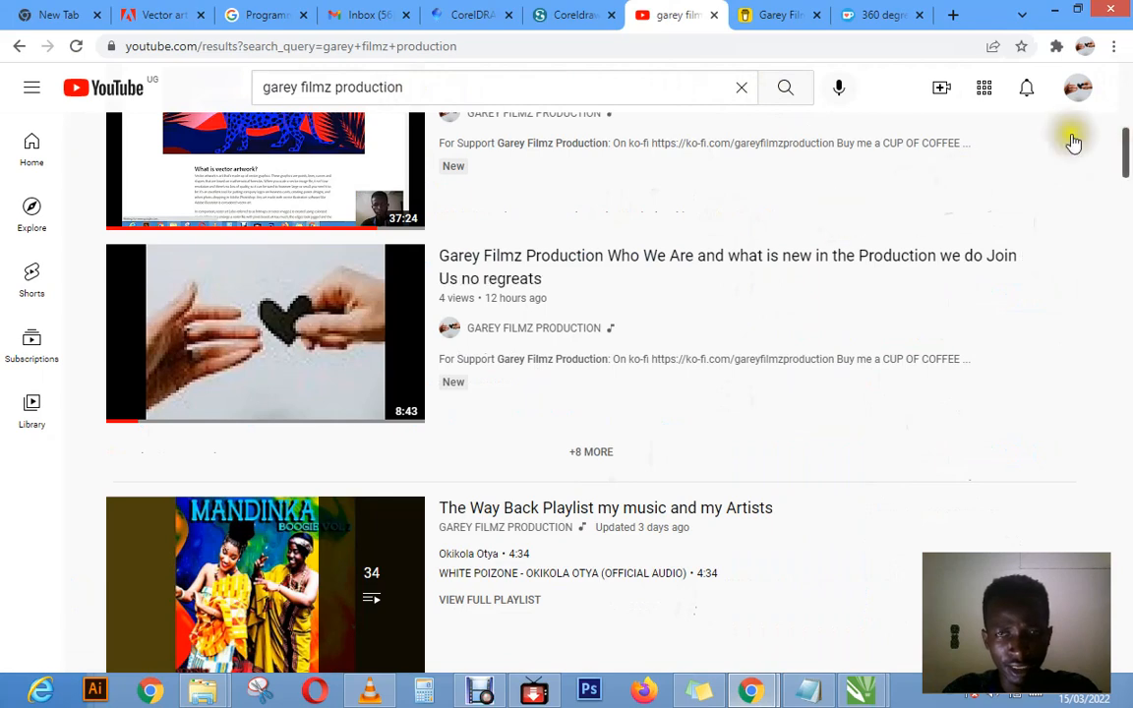
scroll(1129, 132, up, 2)
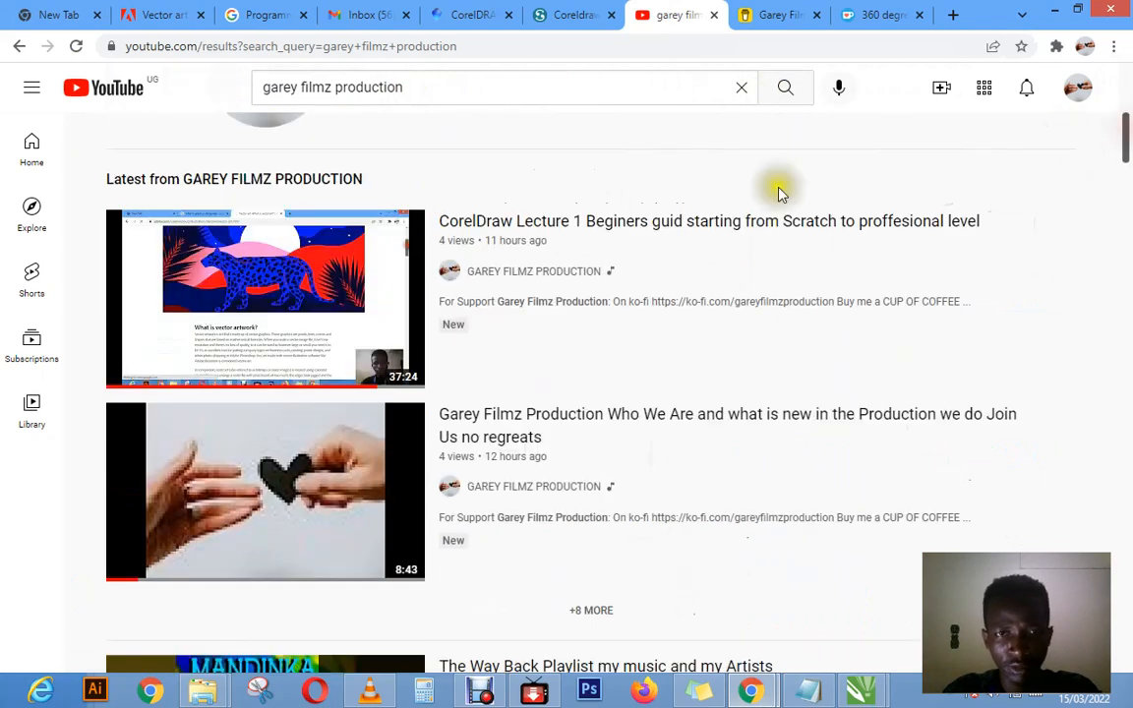
Step: Open the "CorelDraw Lecture 1" beginners' video and view its description with the Ko-fi support link
click(600, 221)
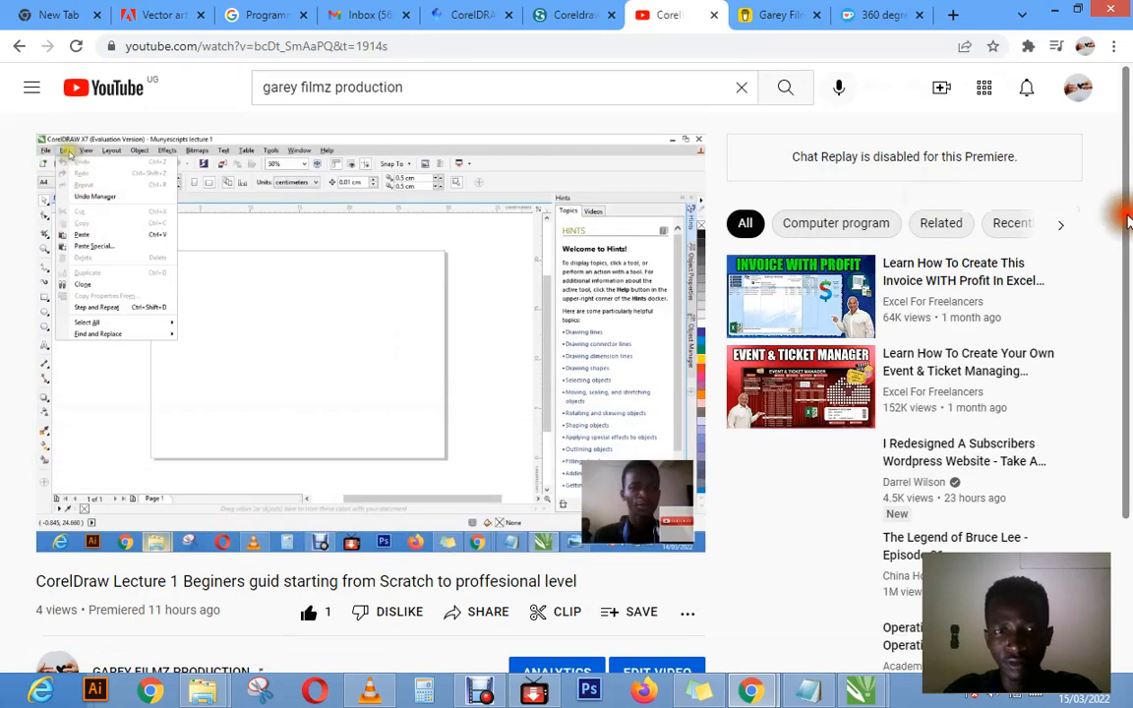
scroll(1129, 236, down, 1)
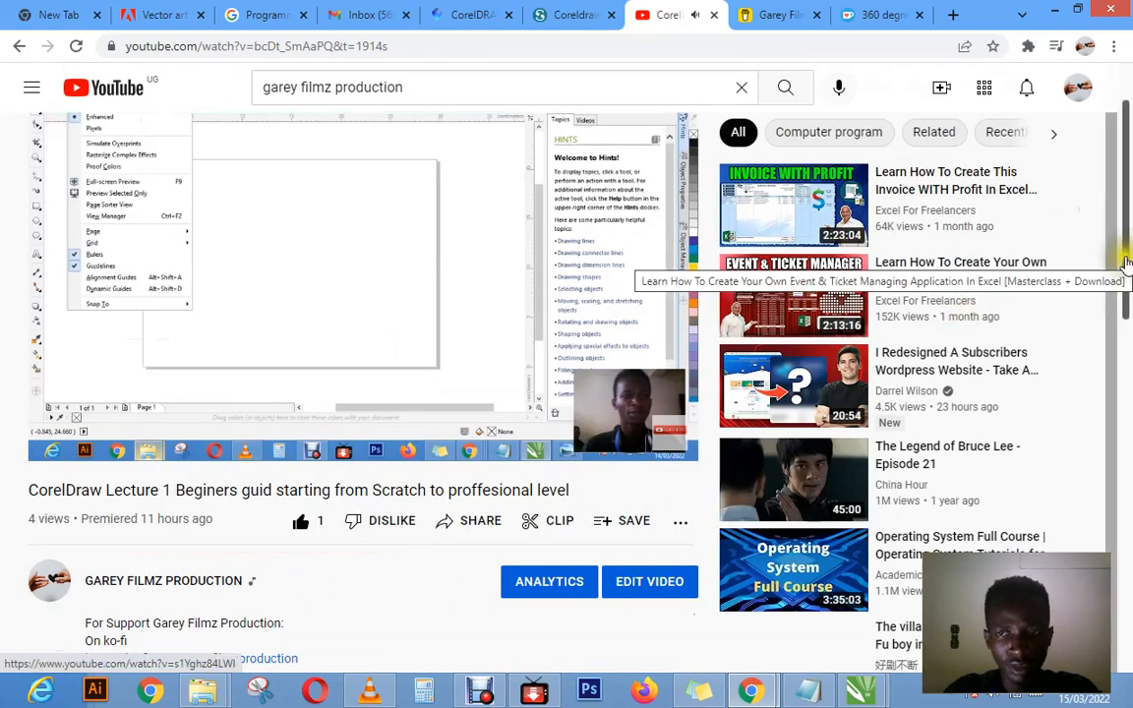
scroll(1122, 270, down, 1)
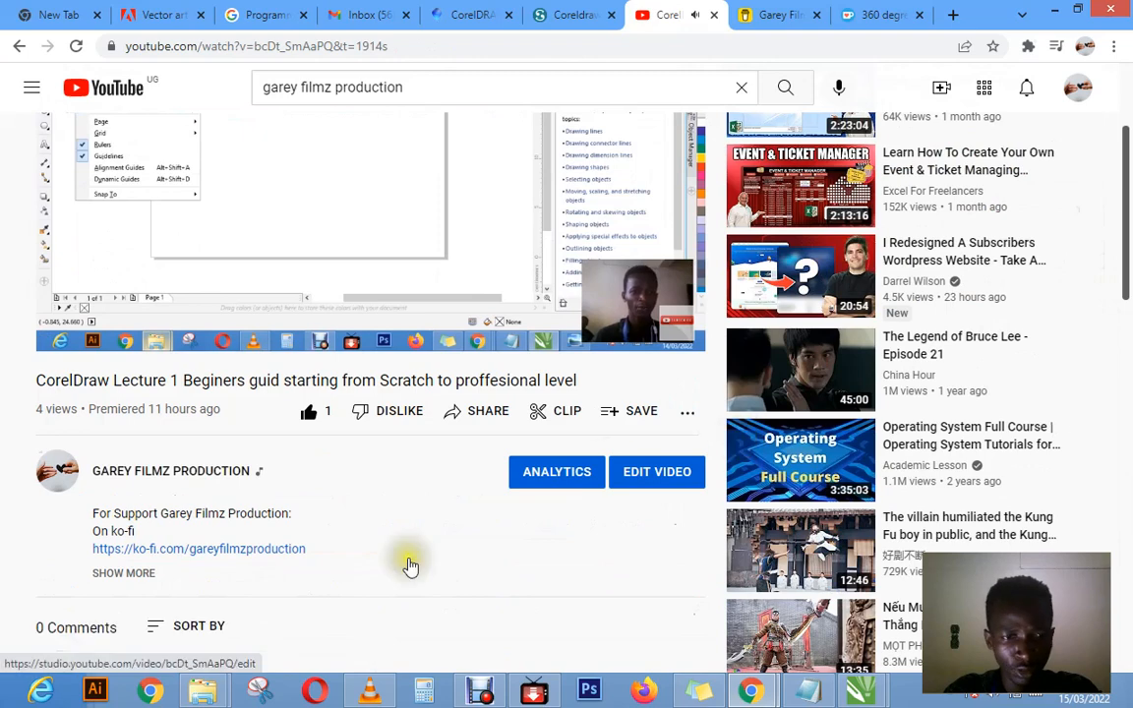
Step: Expand the video's full description, open its Ko-fi support link and view the one-time donation form
click(150, 574)
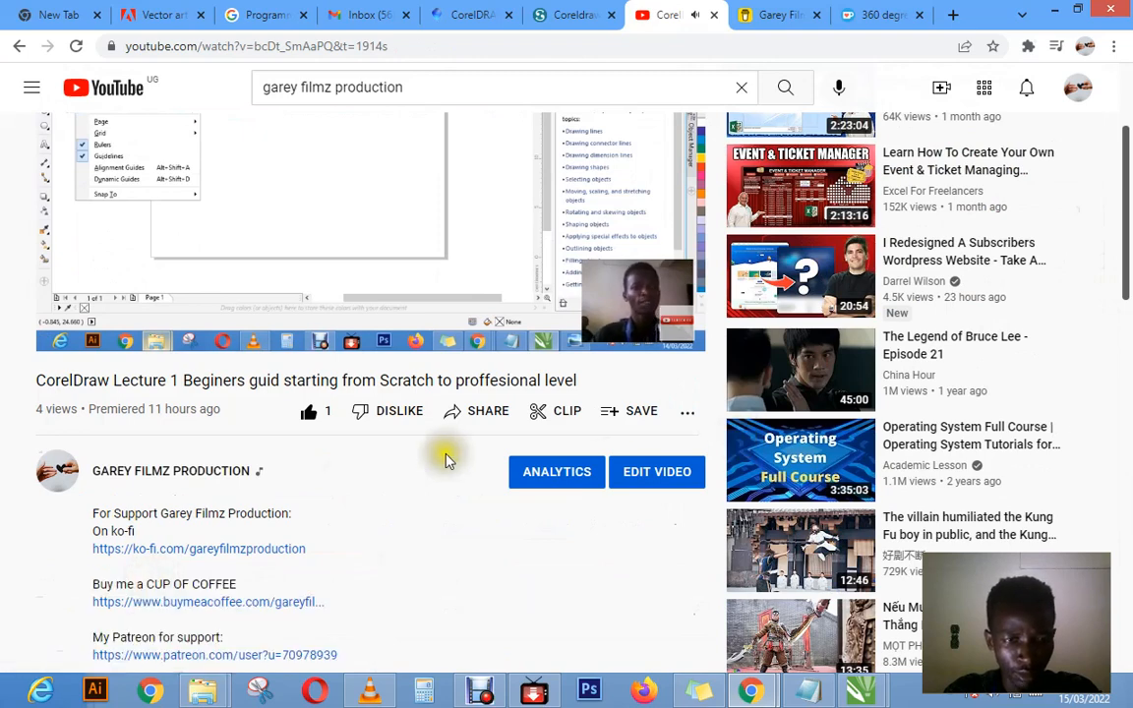
scroll(1127, 193, down, 1)
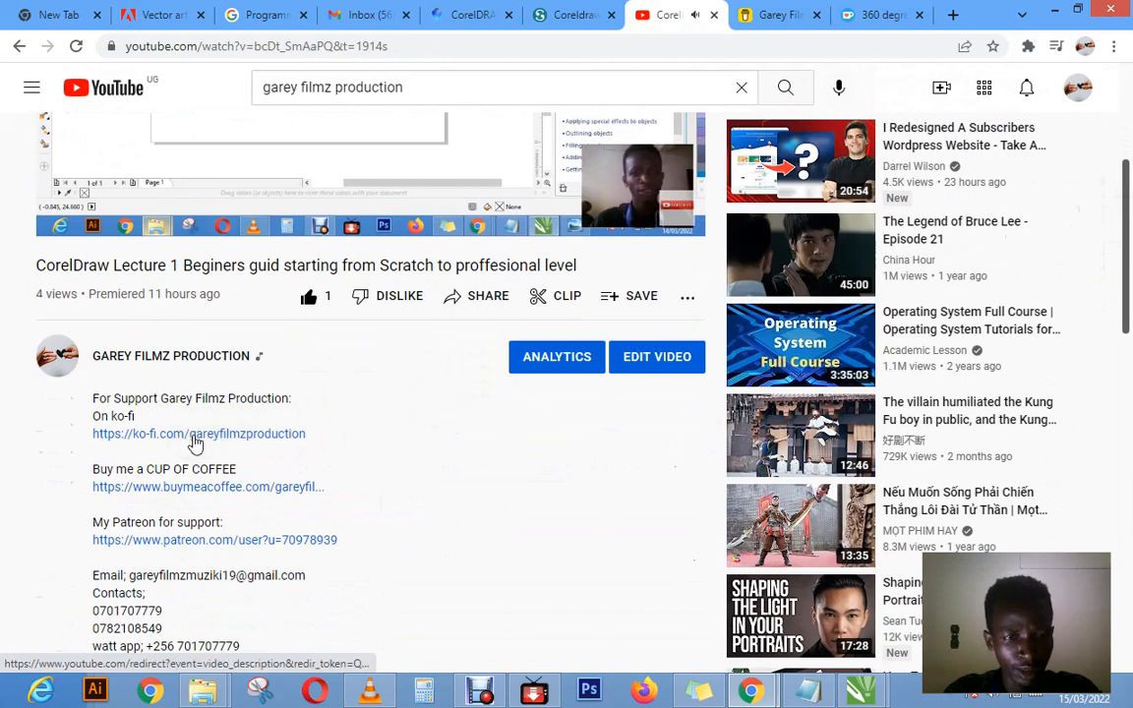
click(194, 437)
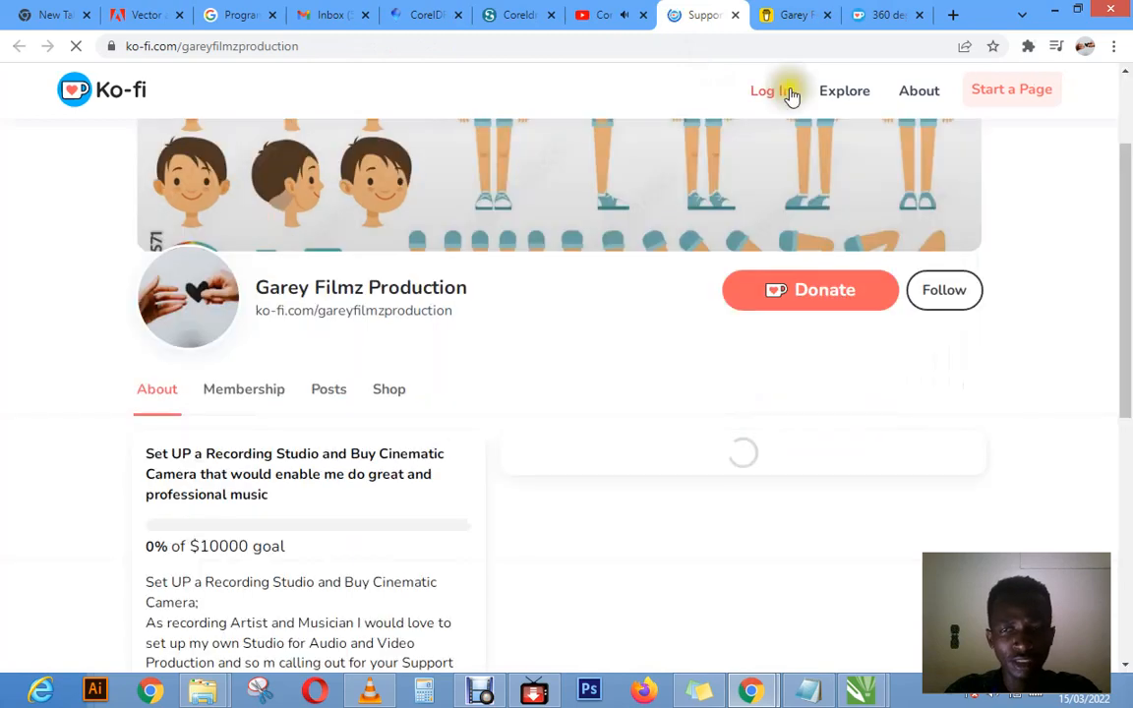
drag(1128, 167, 1128, 251)
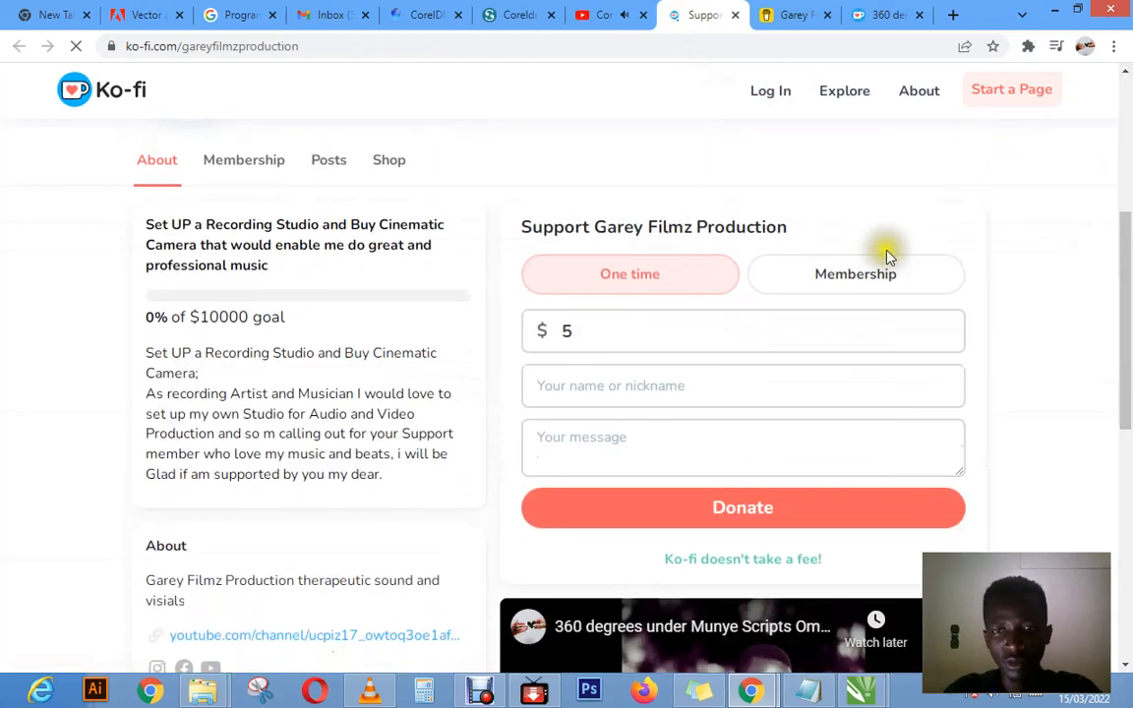
scroll(914, 295, up, 1)
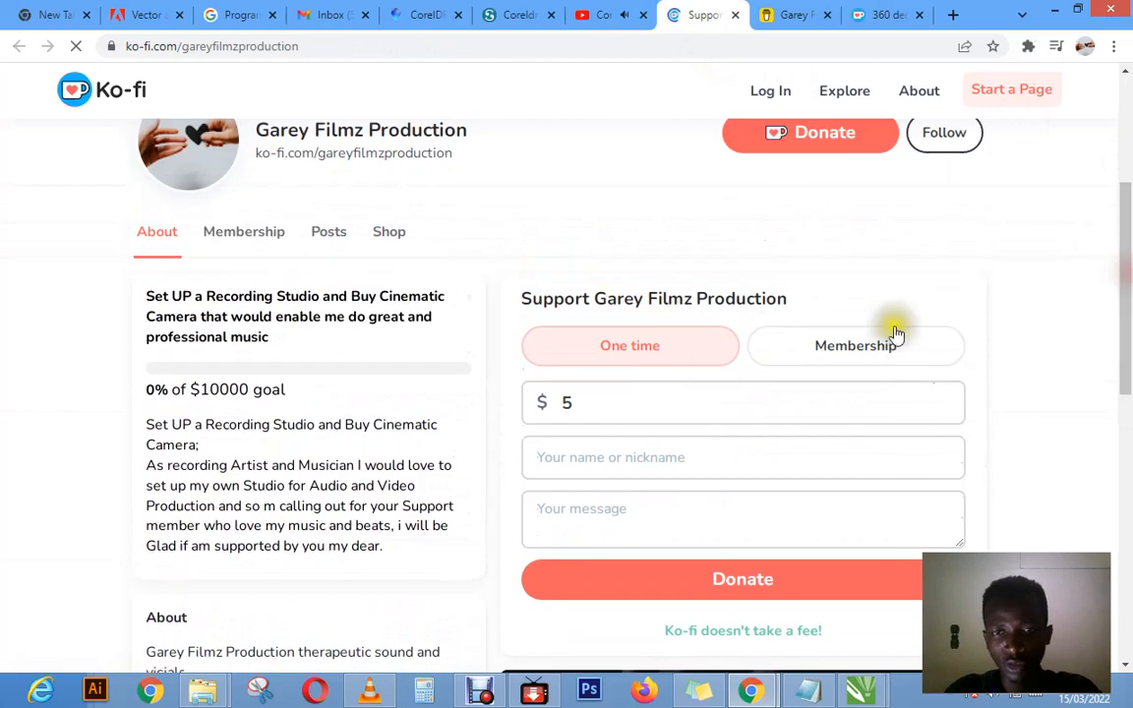
click(581, 404)
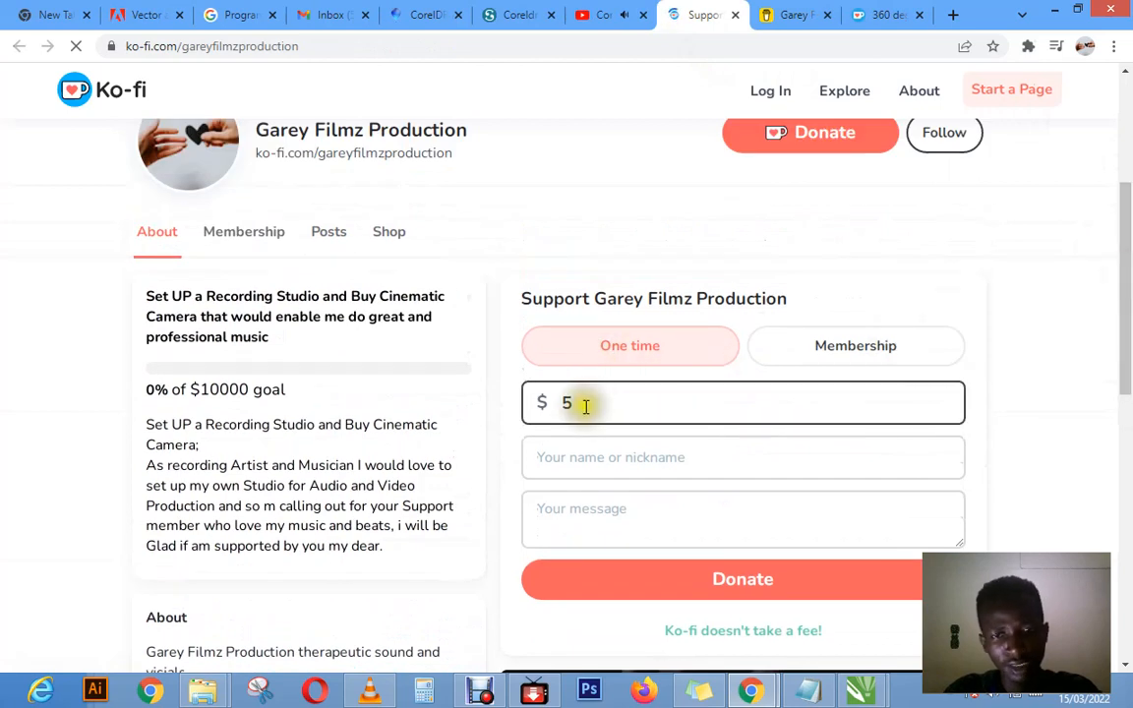
Step: Switch the Ko-fi support options to Membership, review the monthly tiers, and view the page's Shop section
click(829, 349)
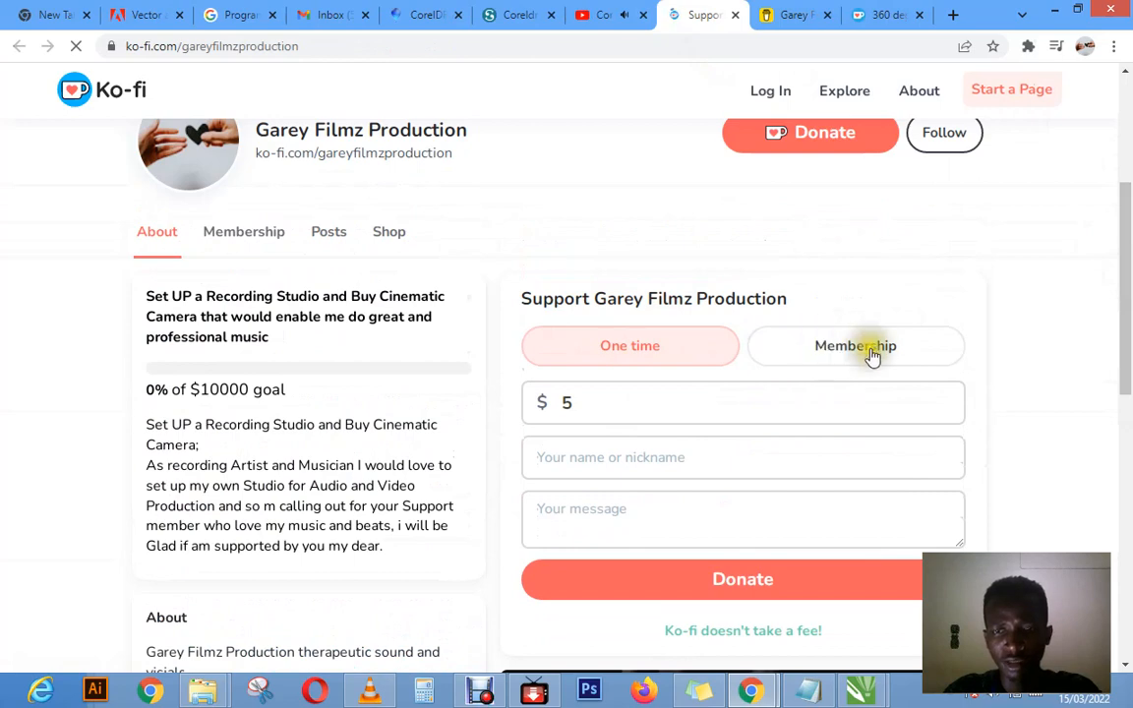
click(859, 360)
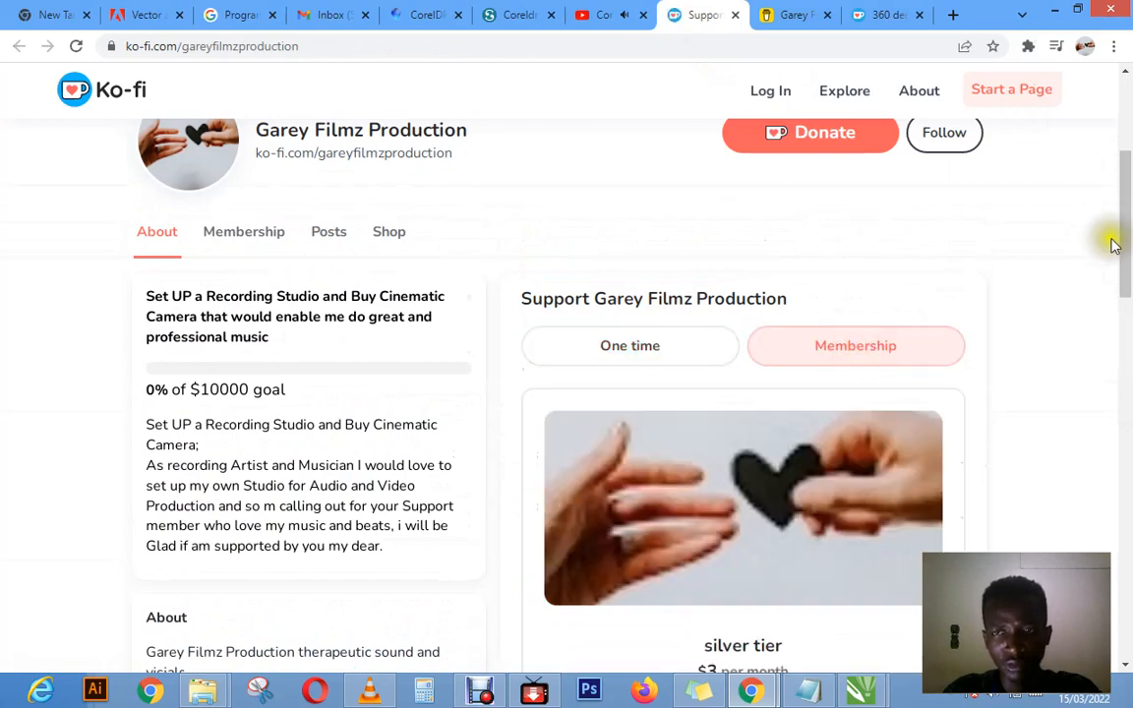
drag(1125, 236, 1128, 312)
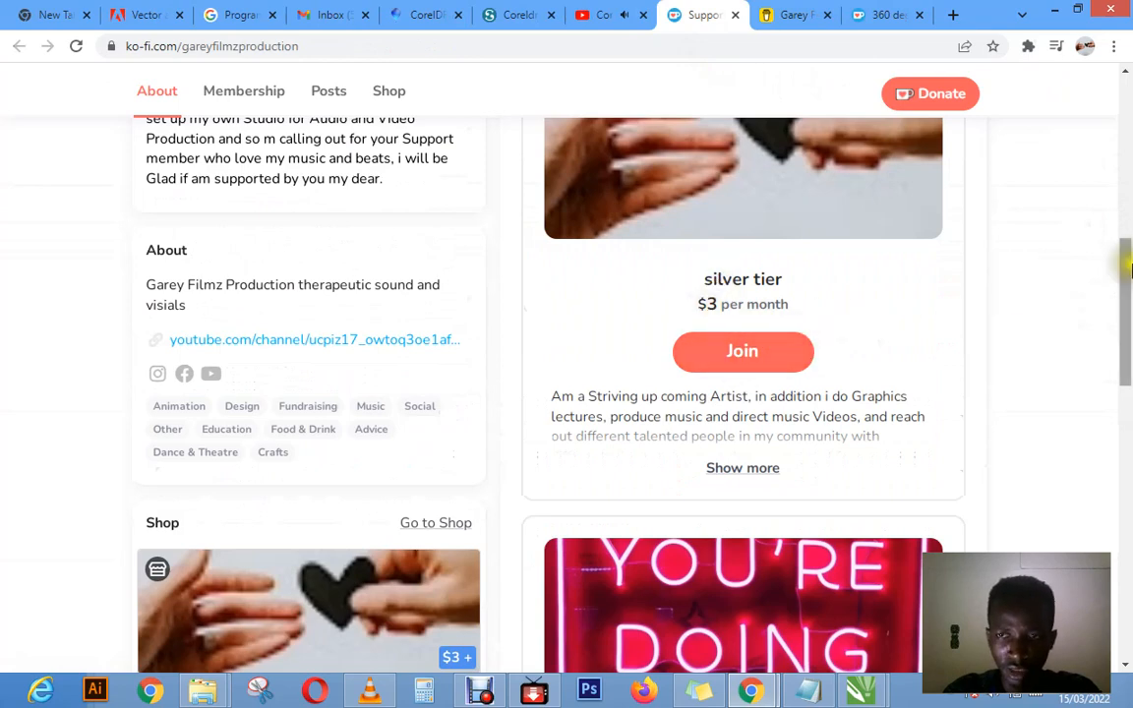
drag(1128, 264, 1127, 384)
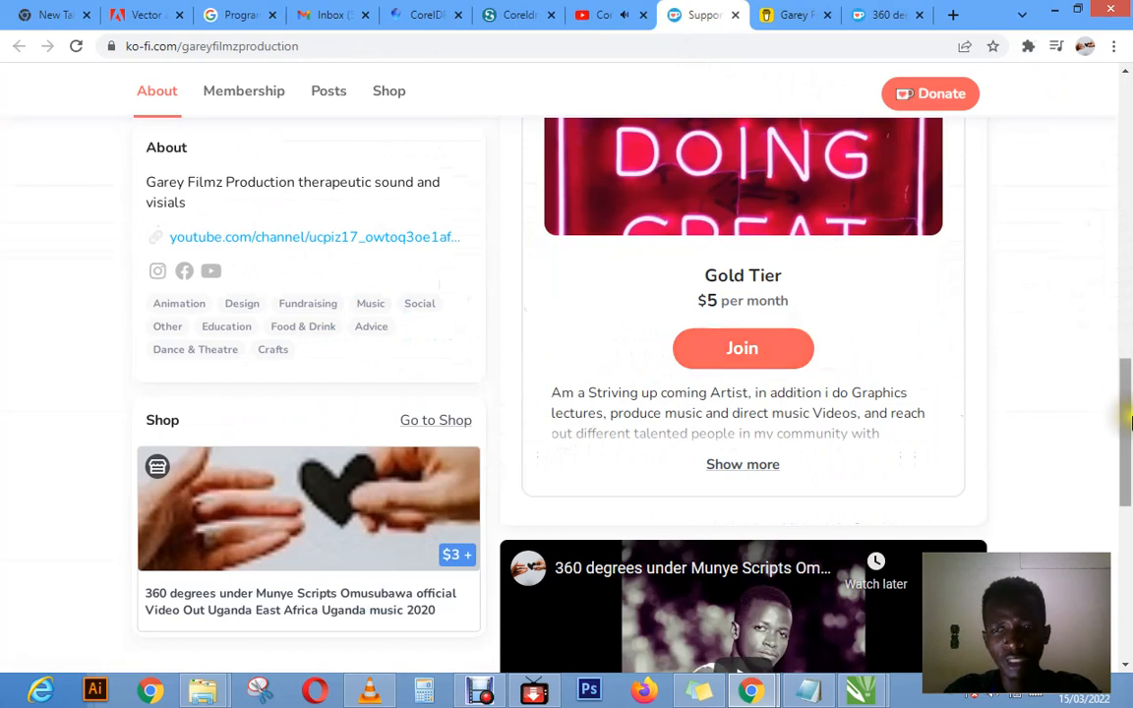
drag(1125, 423, 1128, 320)
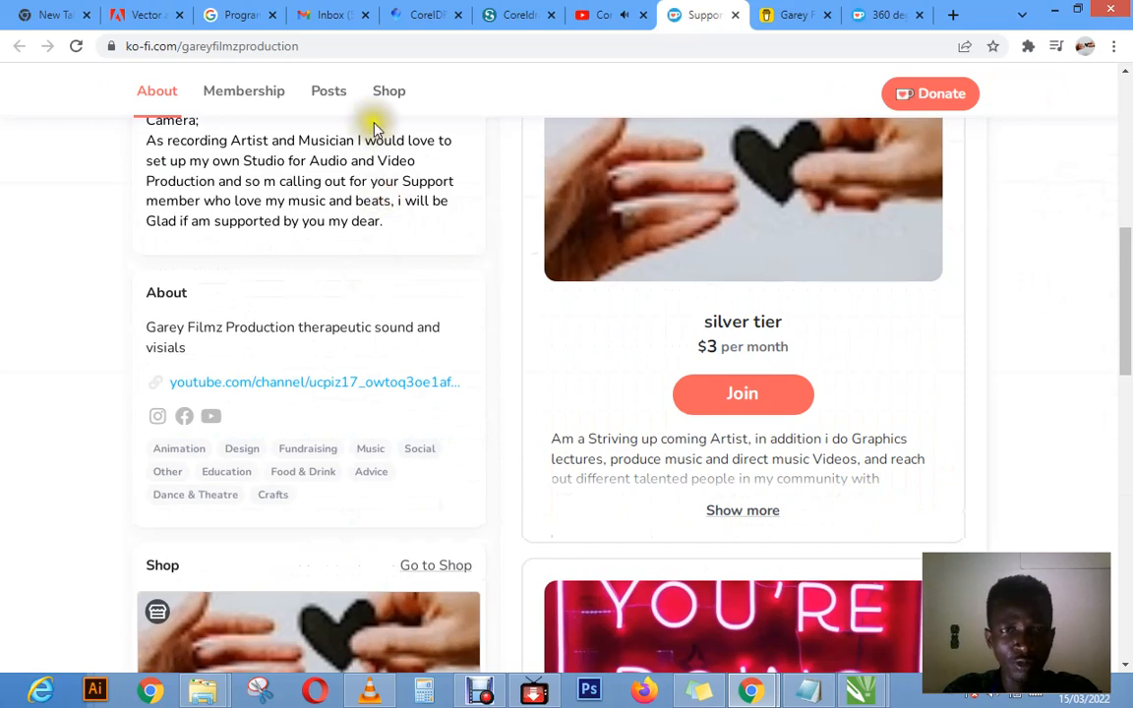
click(386, 95)
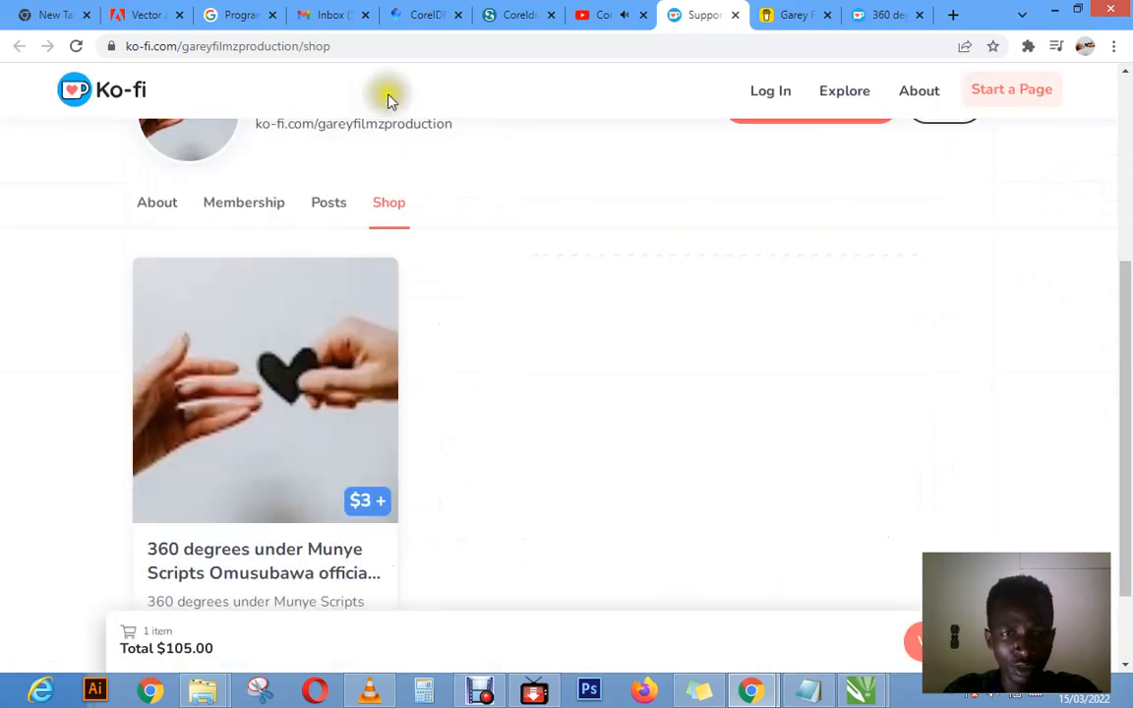
drag(1128, 278, 1118, 89)
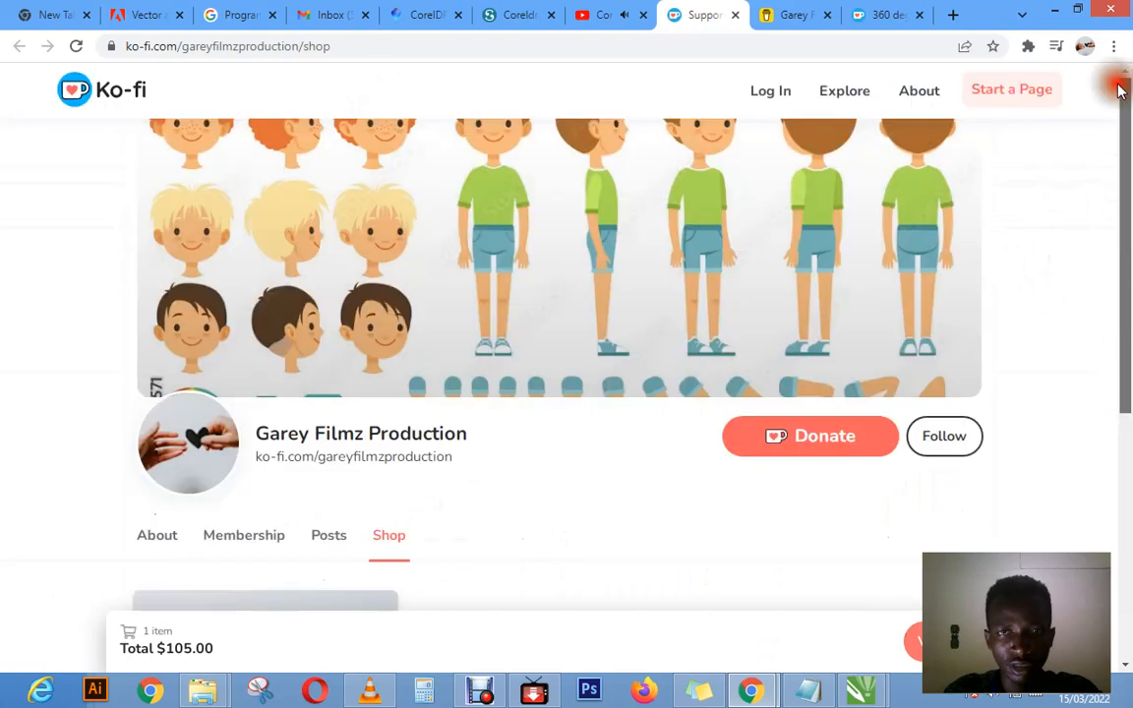
Step: Return to the YouTube video's description and open its Buy Me a Coffee link to view the support form
click(617, 17)
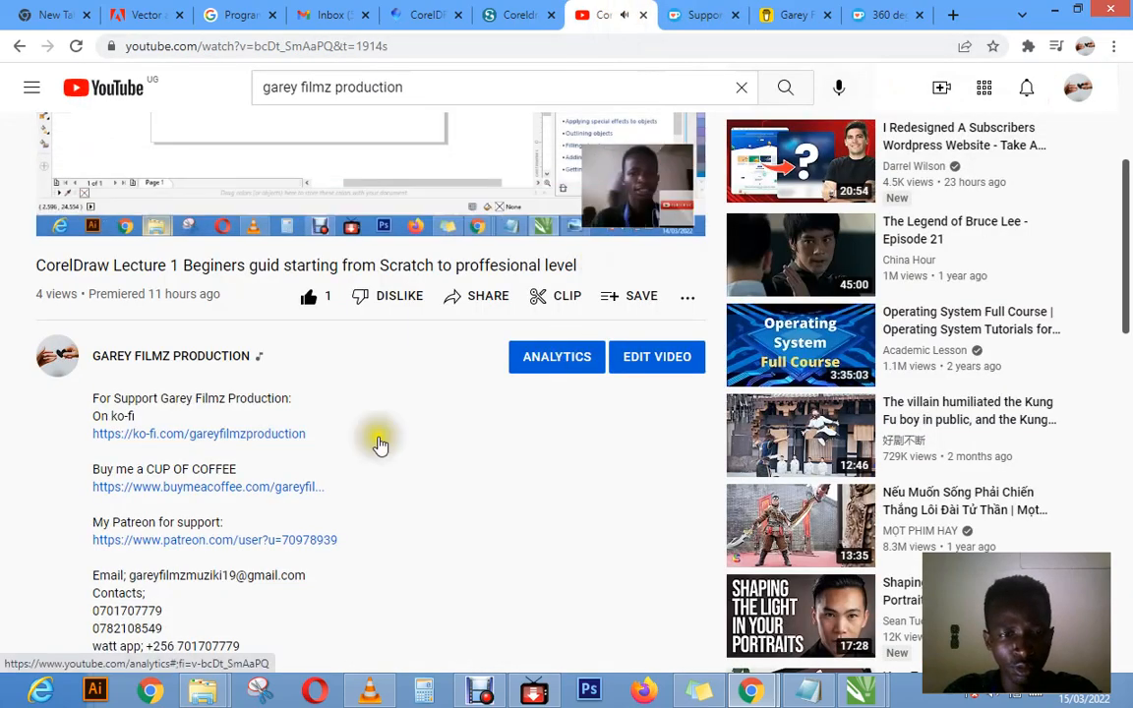
click(253, 489)
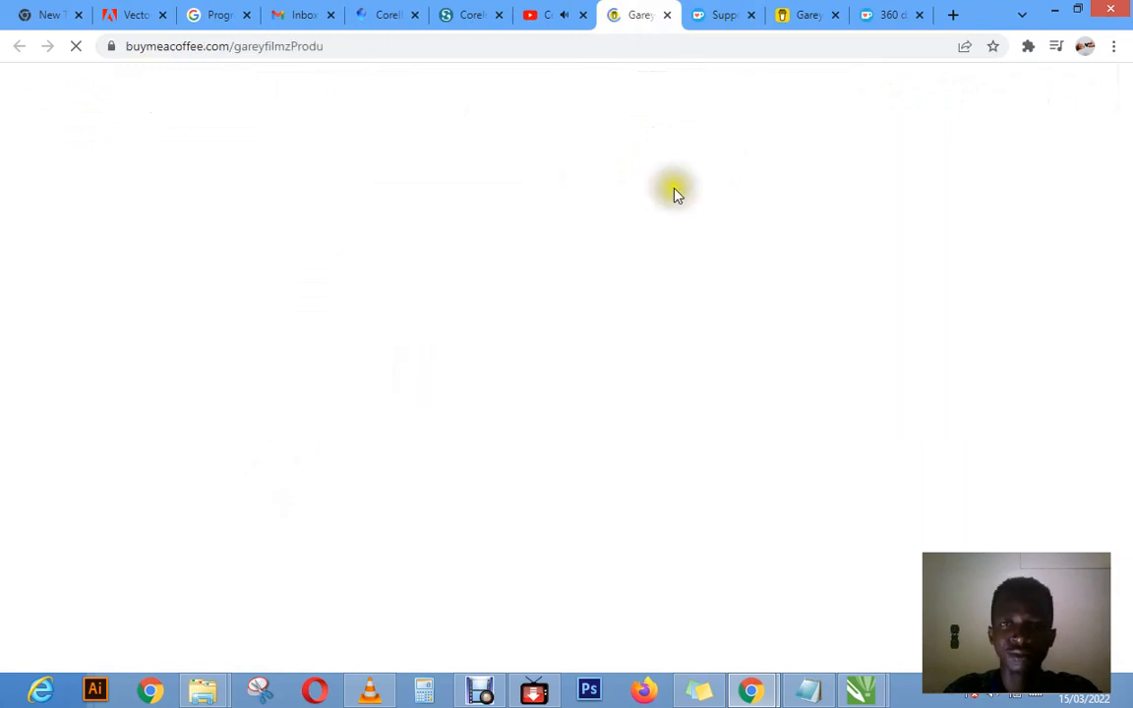
scroll(1121, 300, down, 2)
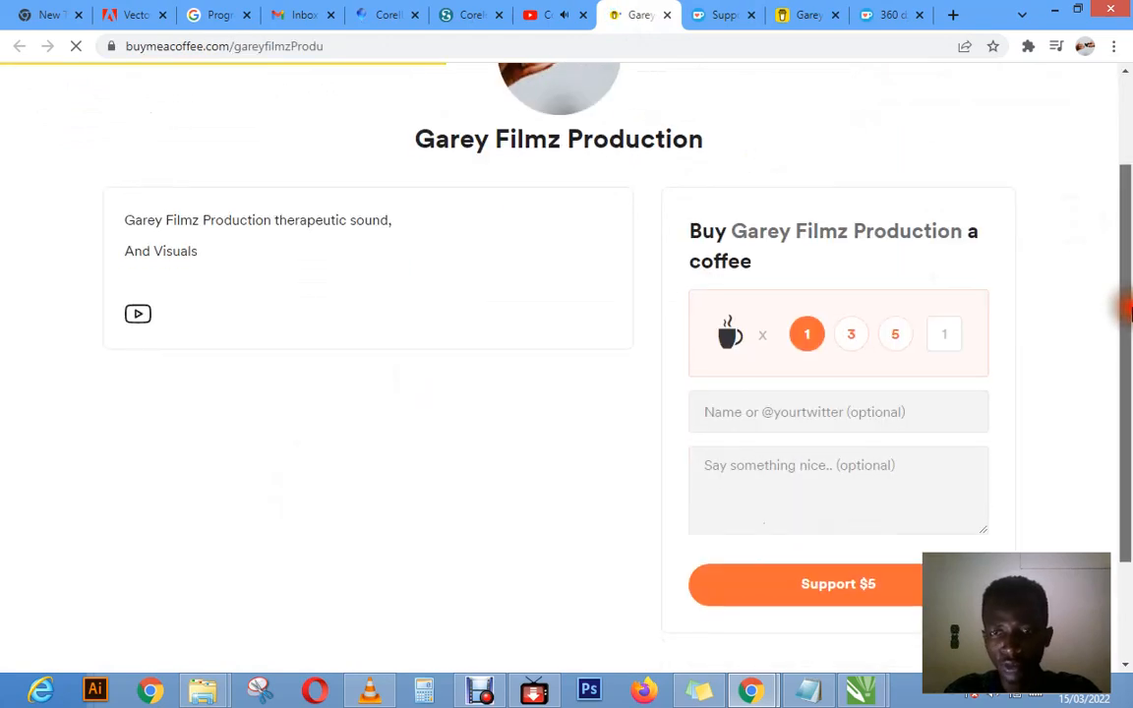
click(870, 487)
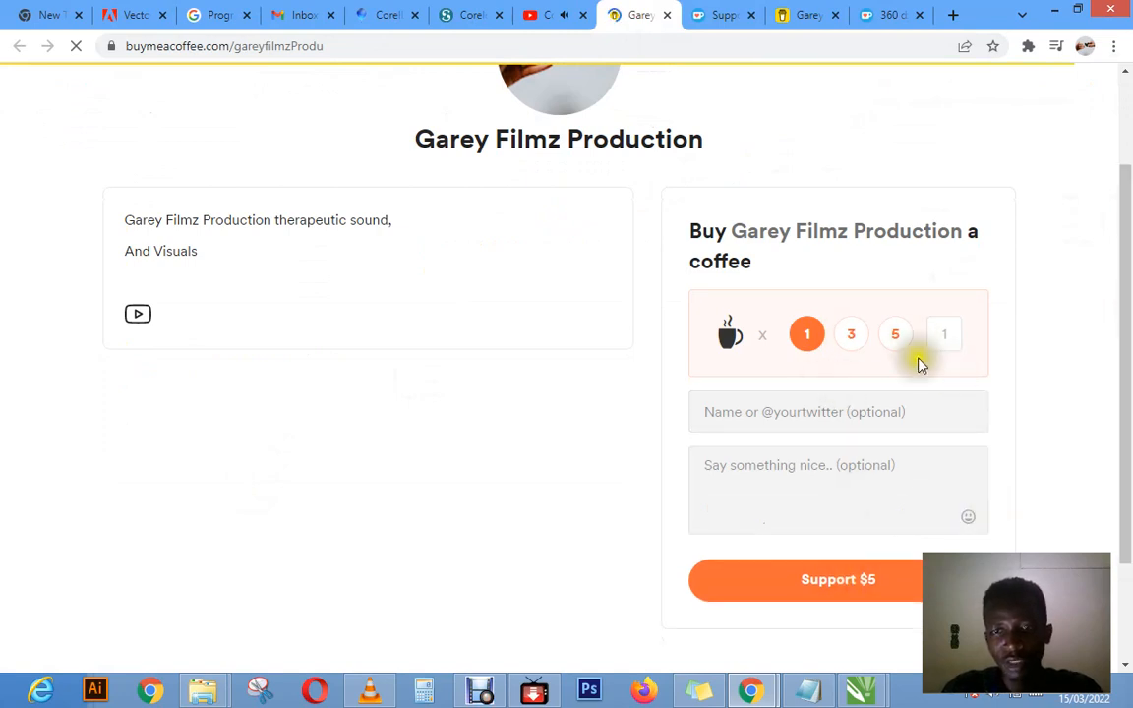
Step: Set the number of coffees on the Buy Me a Coffee support form to 10
click(853, 336)
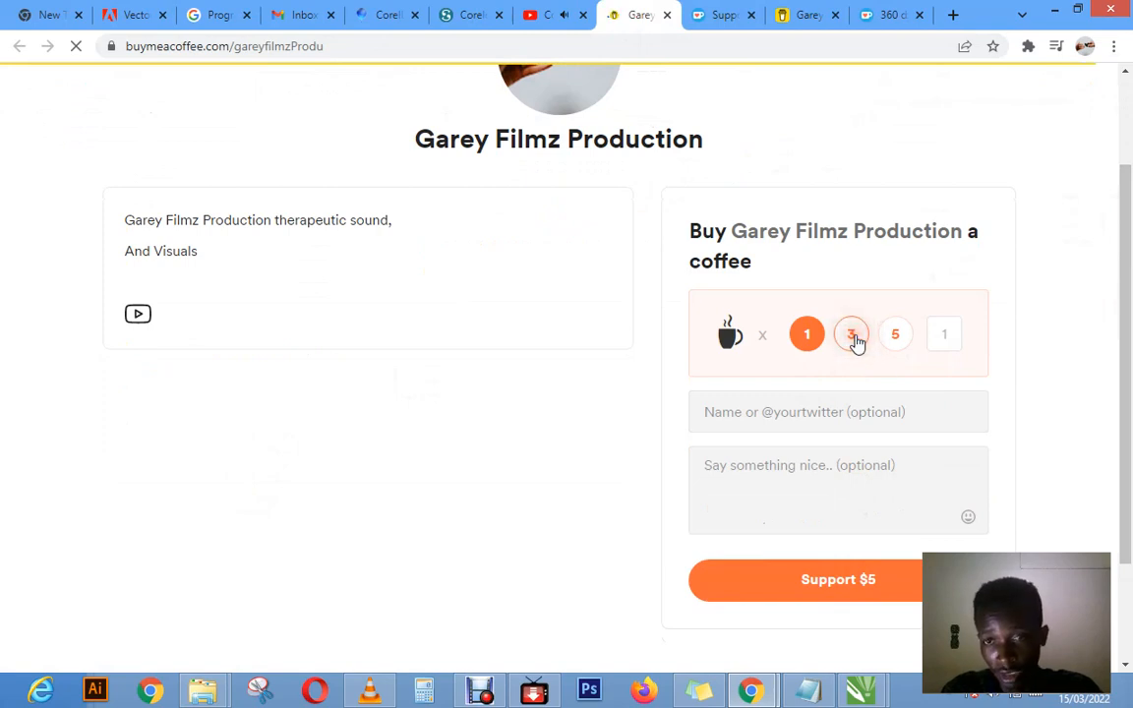
click(898, 335)
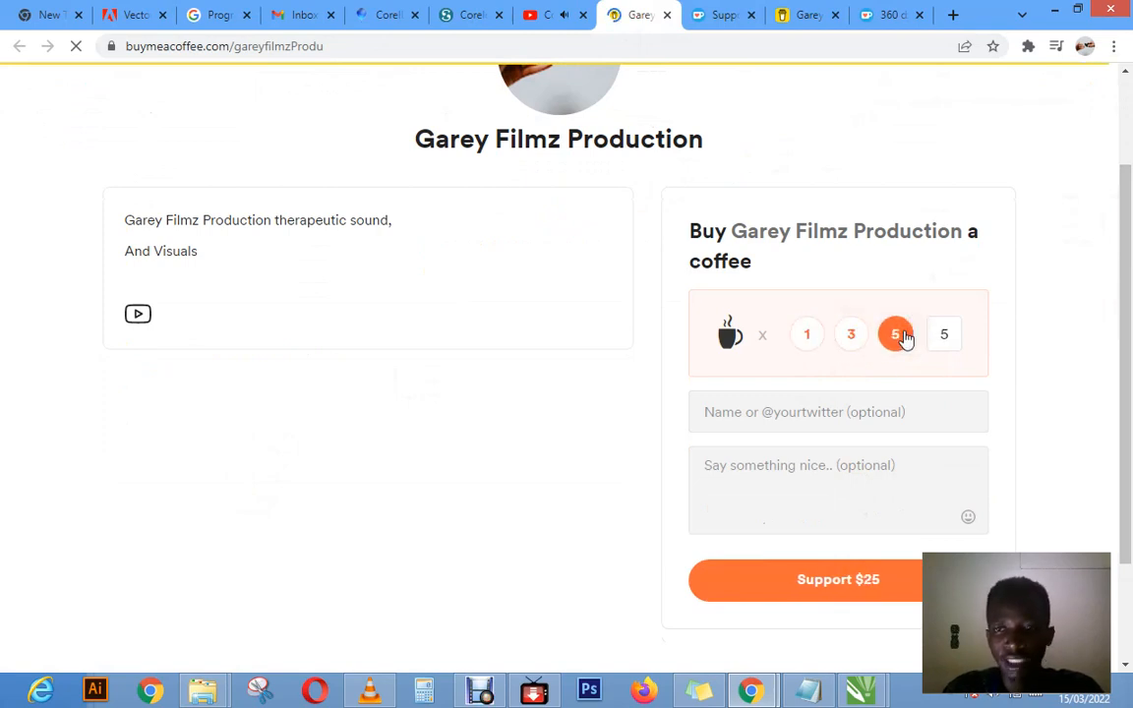
click(941, 336)
click(945, 339)
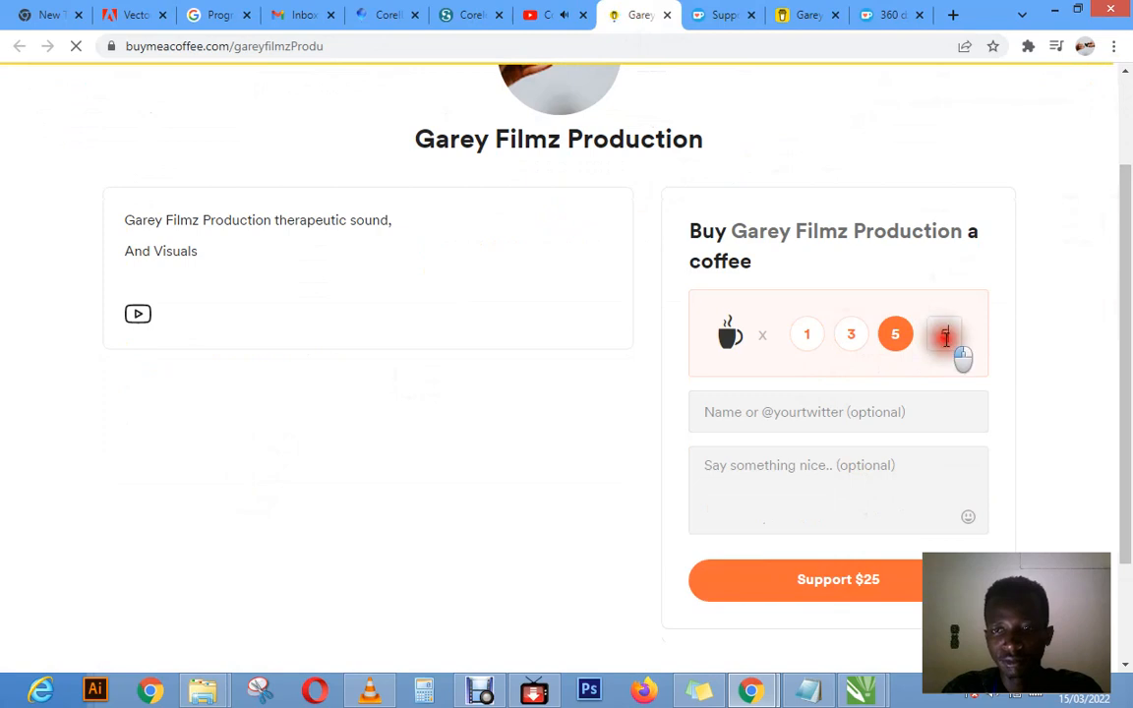
click(951, 337)
drag(952, 336, 934, 333)
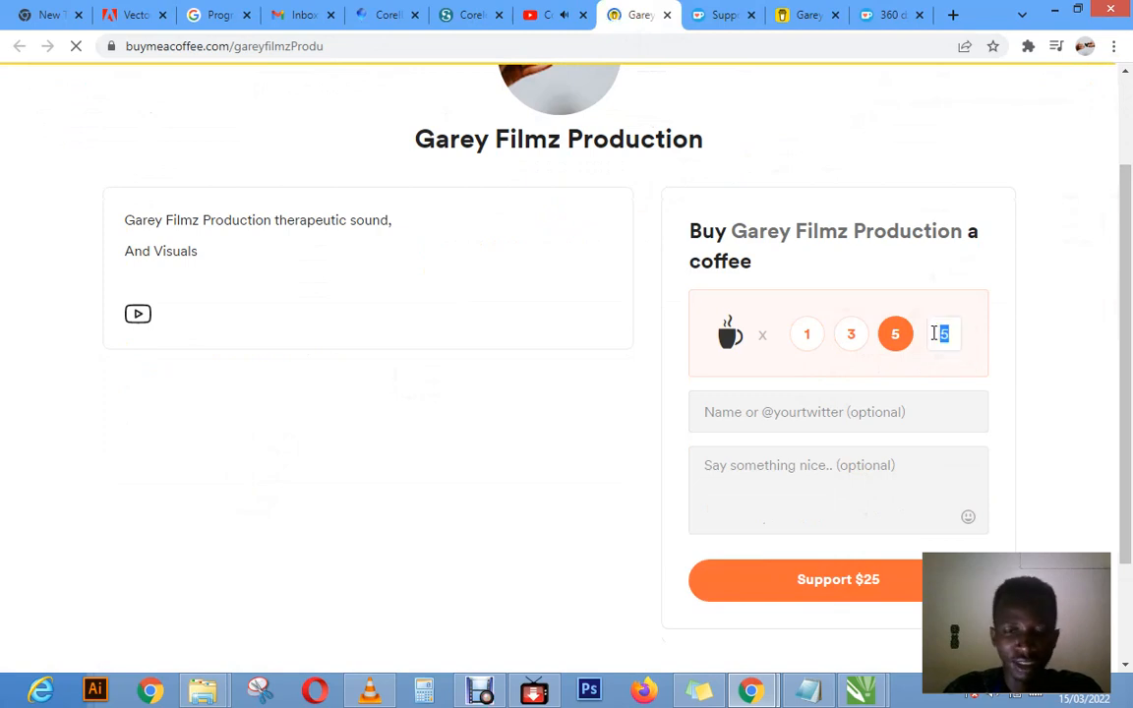
text(10)
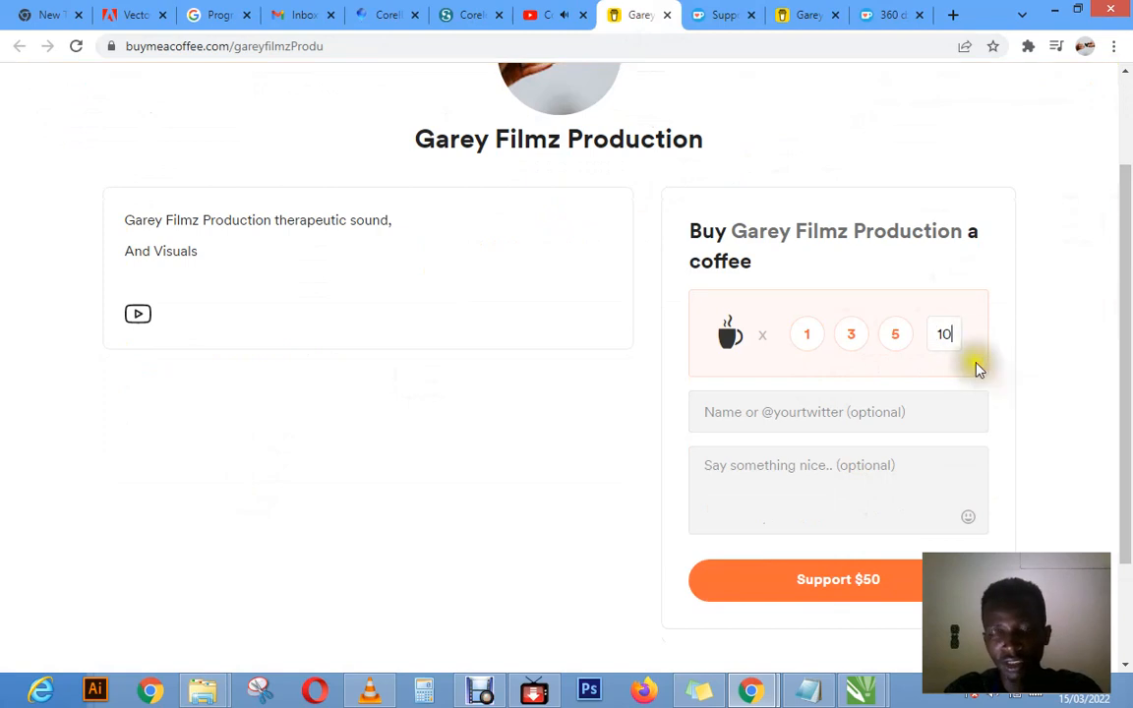
drag(1126, 273, 1125, 189)
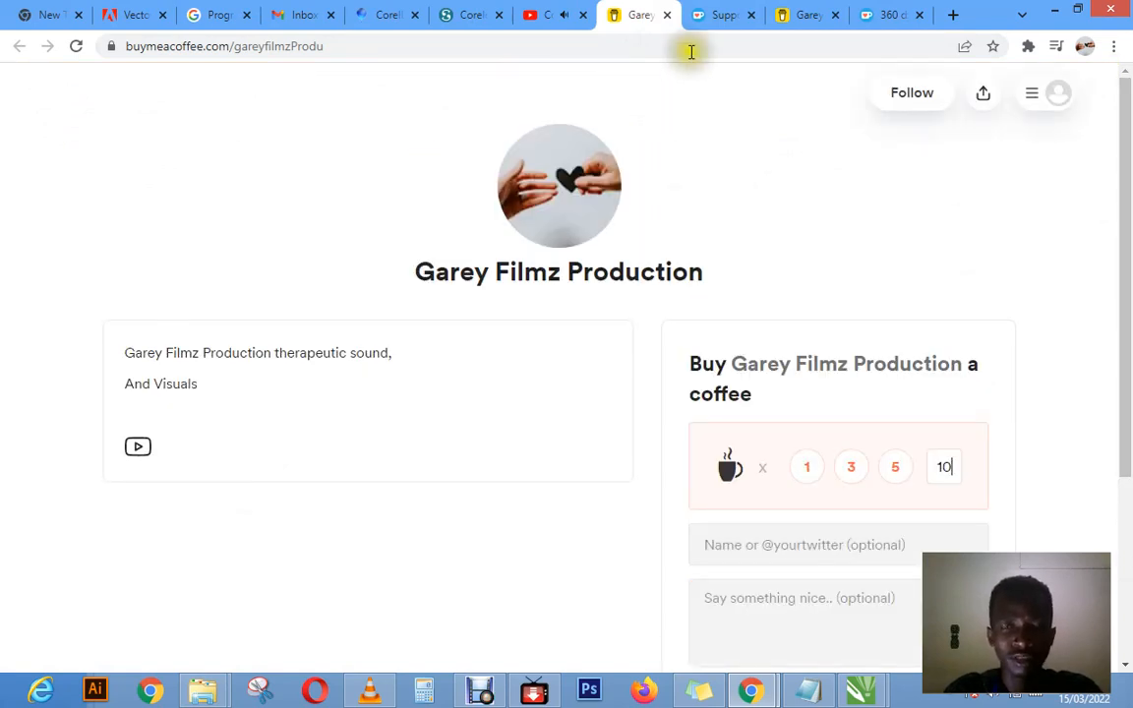
Step: Go back to the open Ko-fi shop page and look it over
click(714, 15)
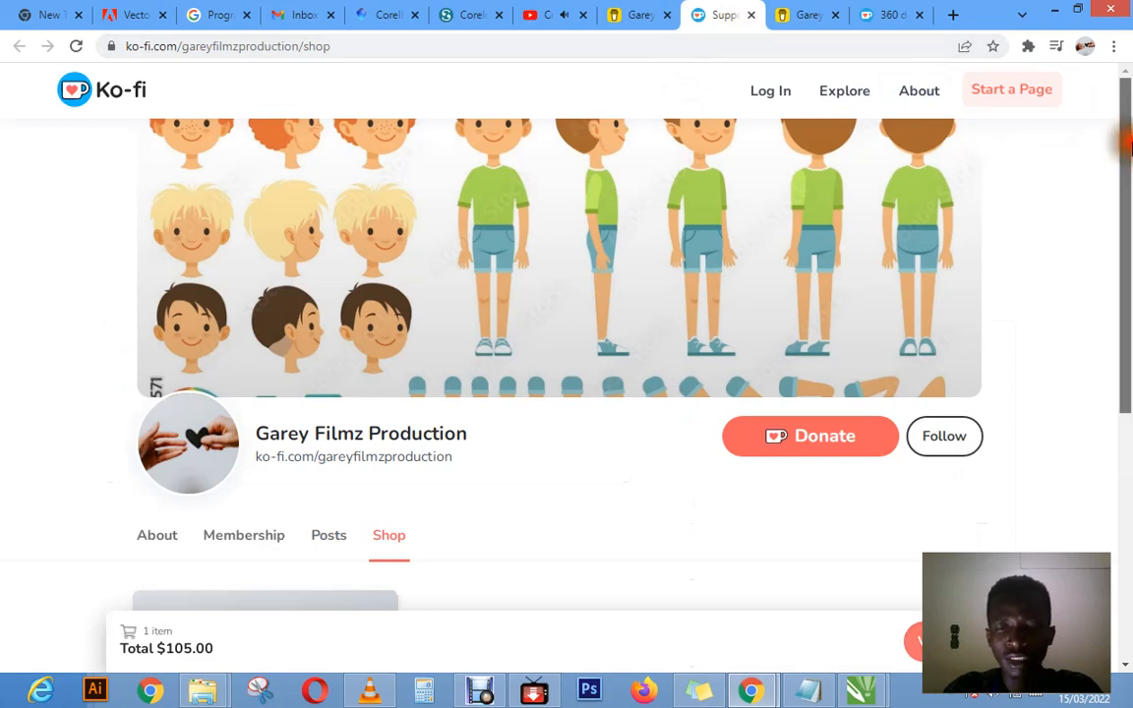
scroll(1126, 347, down, 3)
drag(1126, 346, 1127, 183)
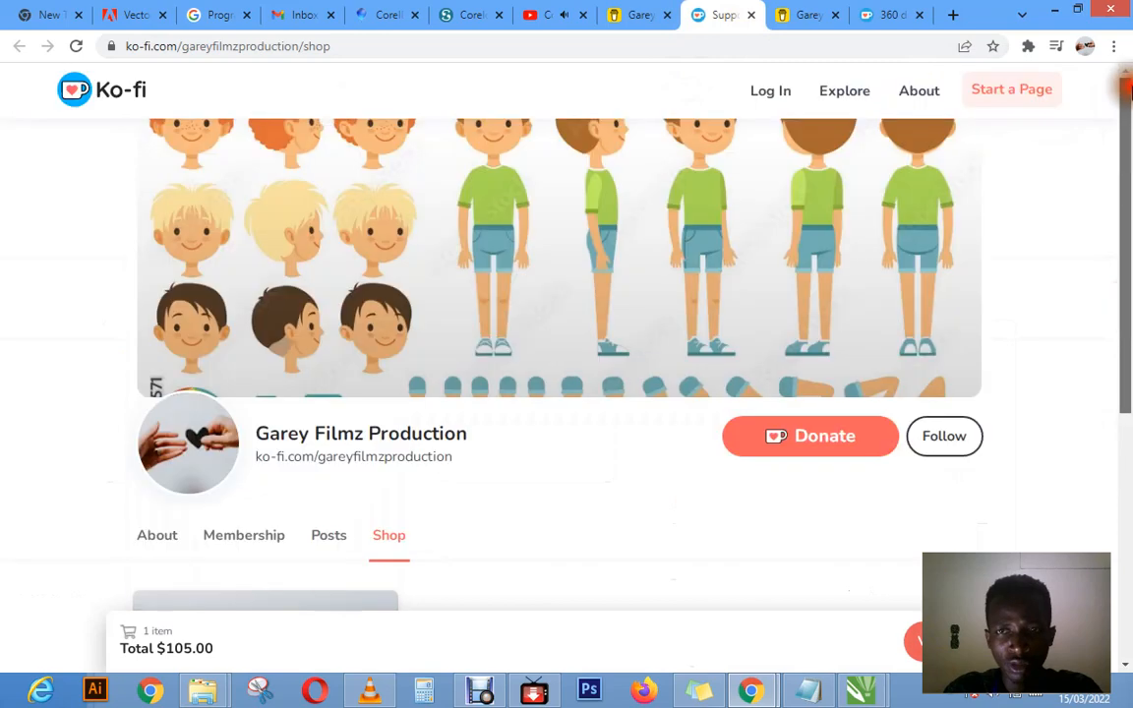
Step: Return to the CorelDraw Lecture 1 video, pause it and review the support links and contacts in its description
click(536, 18)
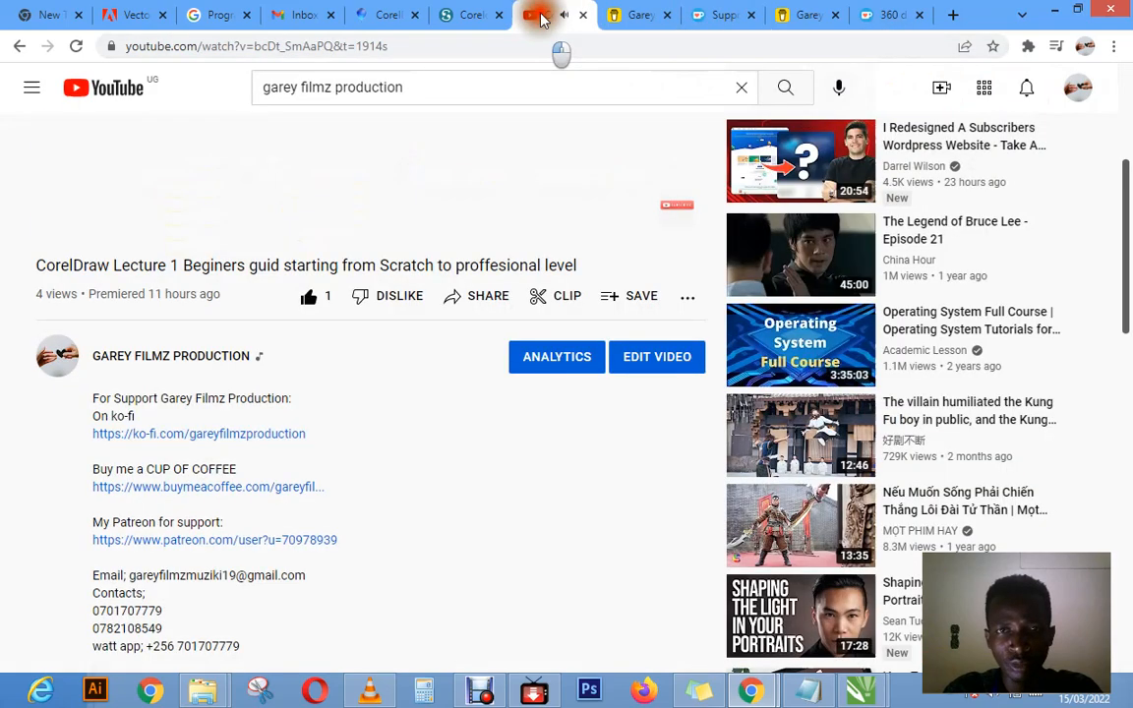
drag(1126, 222, 1121, 301)
scroll(630, 243, up, 5)
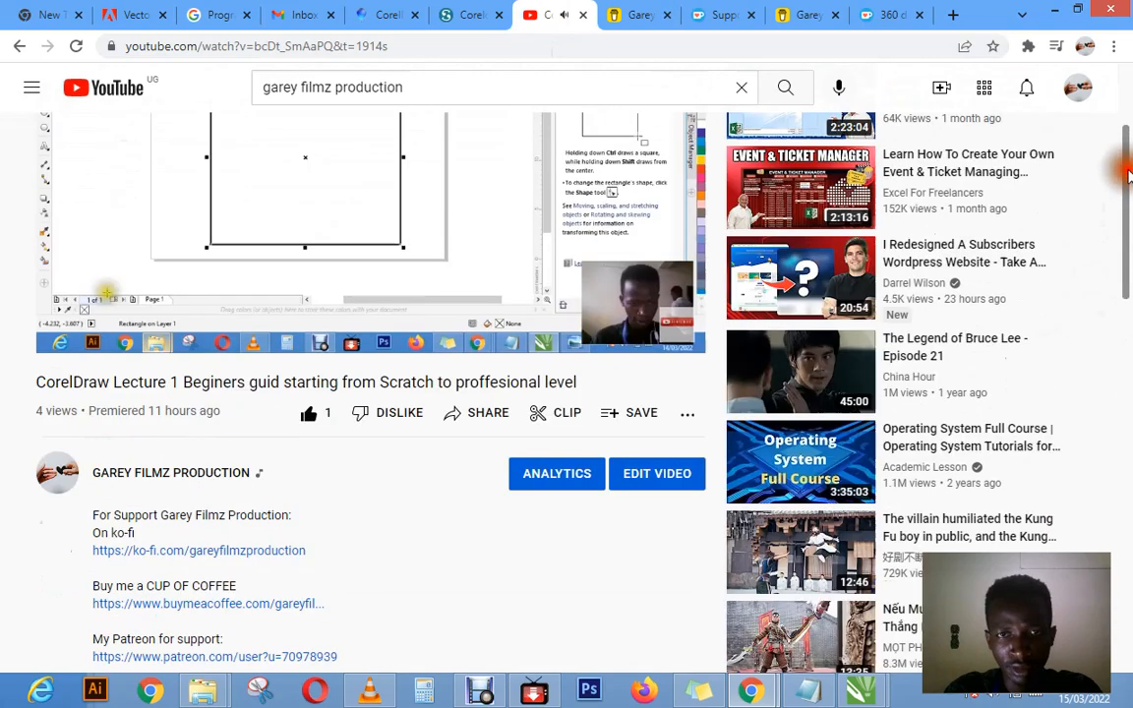
scroll(630, 243, up, 2)
click(544, 298)
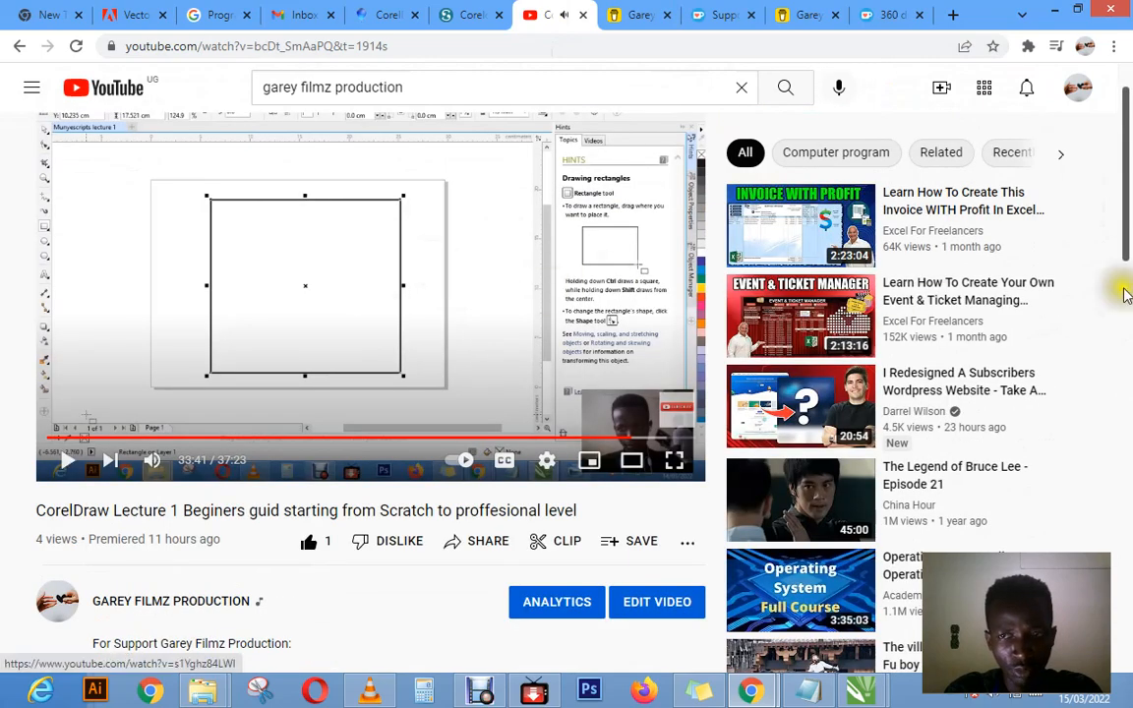
scroll(566, 406, down, 6)
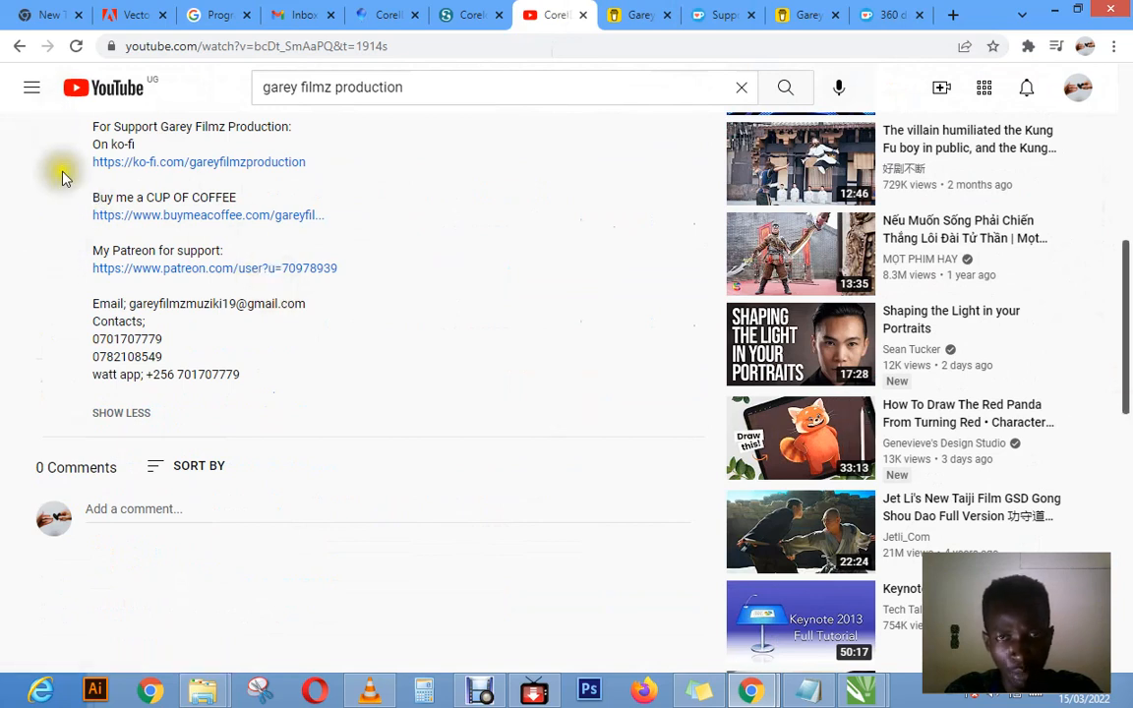
drag(1127, 283, 1129, 141)
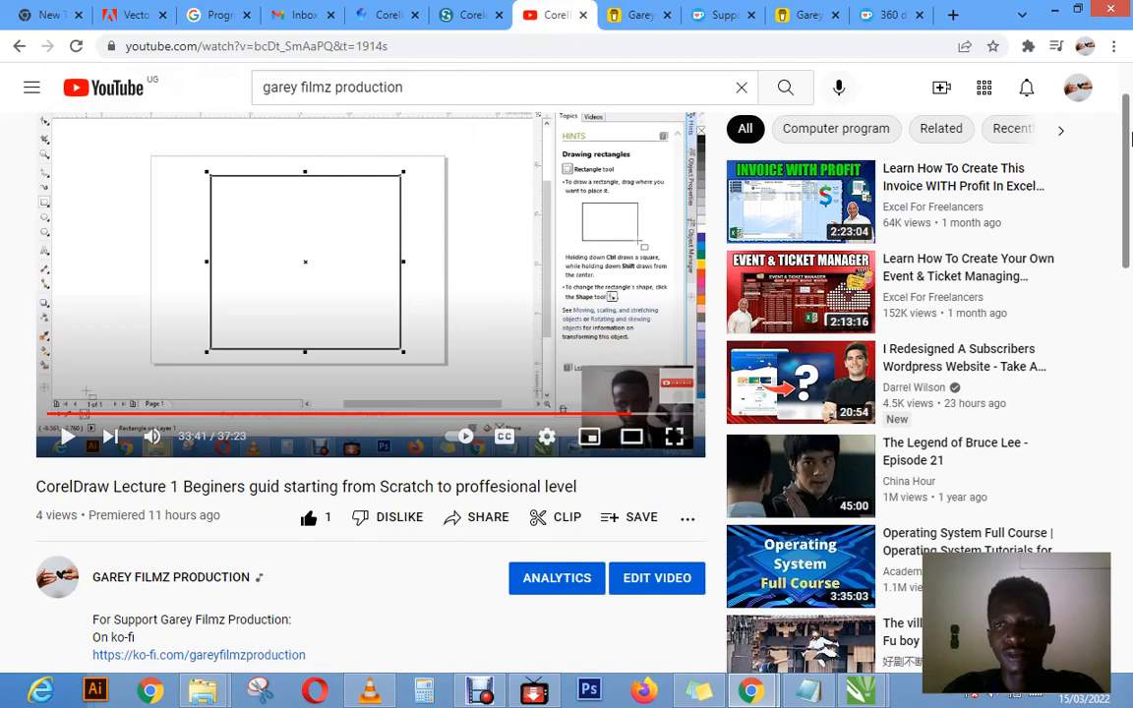
drag(1129, 138, 1128, 99)
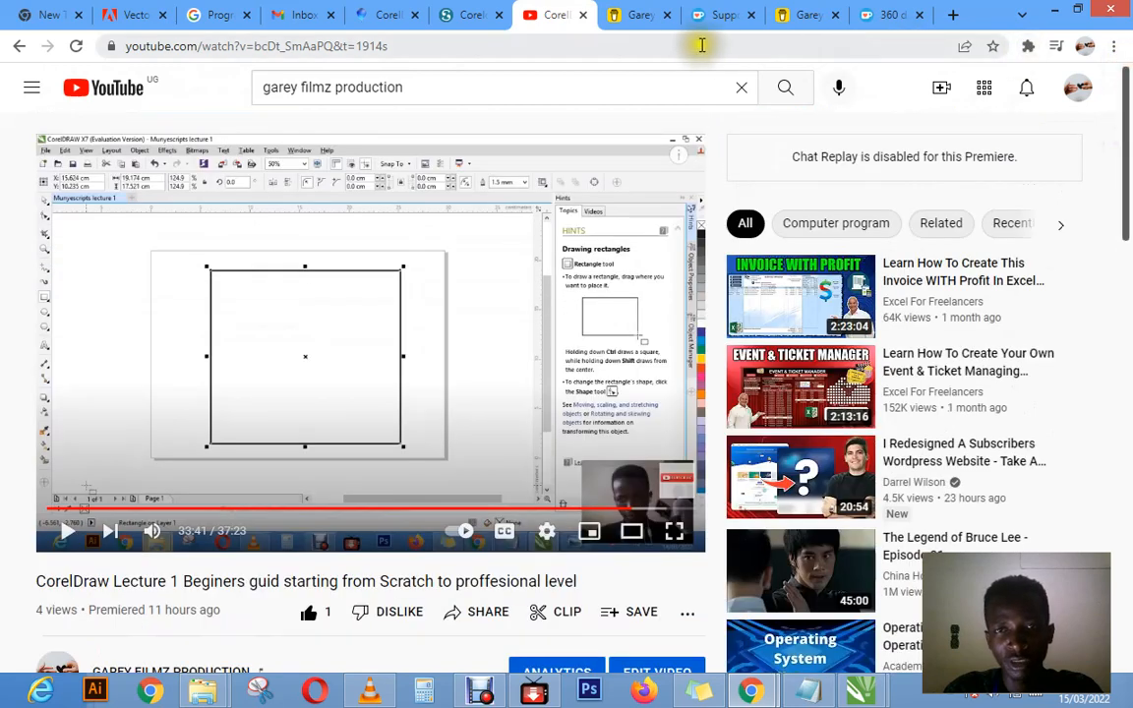
Step: Show the open Buy Me a Coffee and Ko-fi support pages in turn, ending on the second Buy Me a Coffee page
click(639, 21)
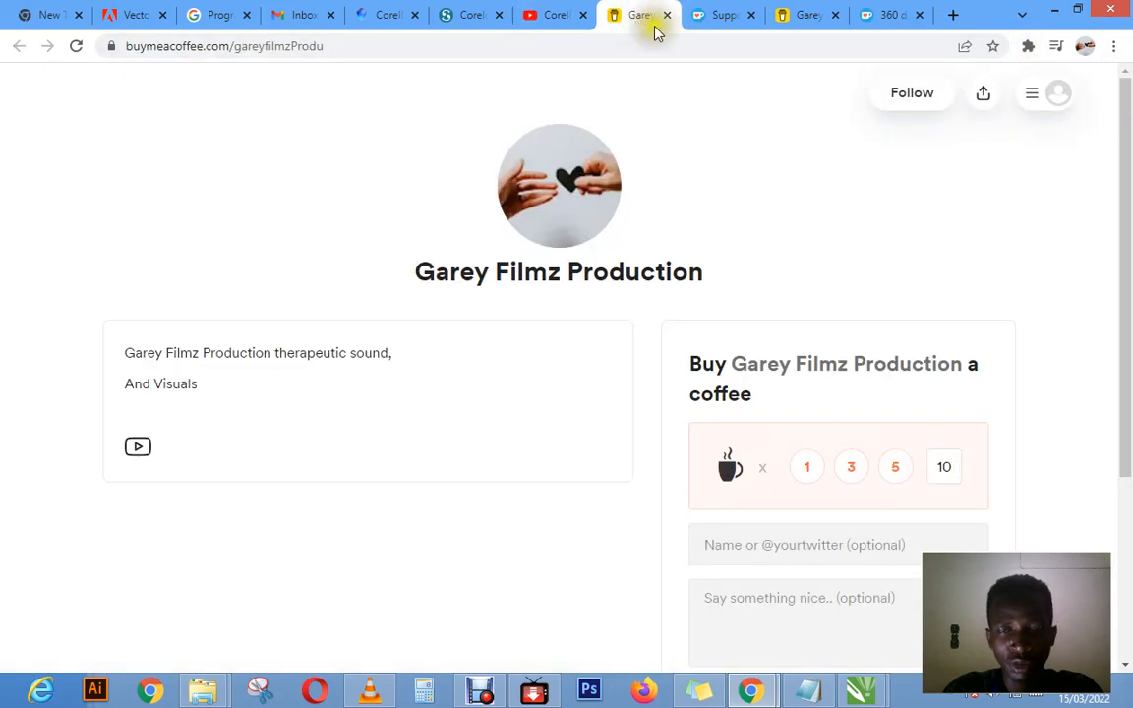
click(722, 16)
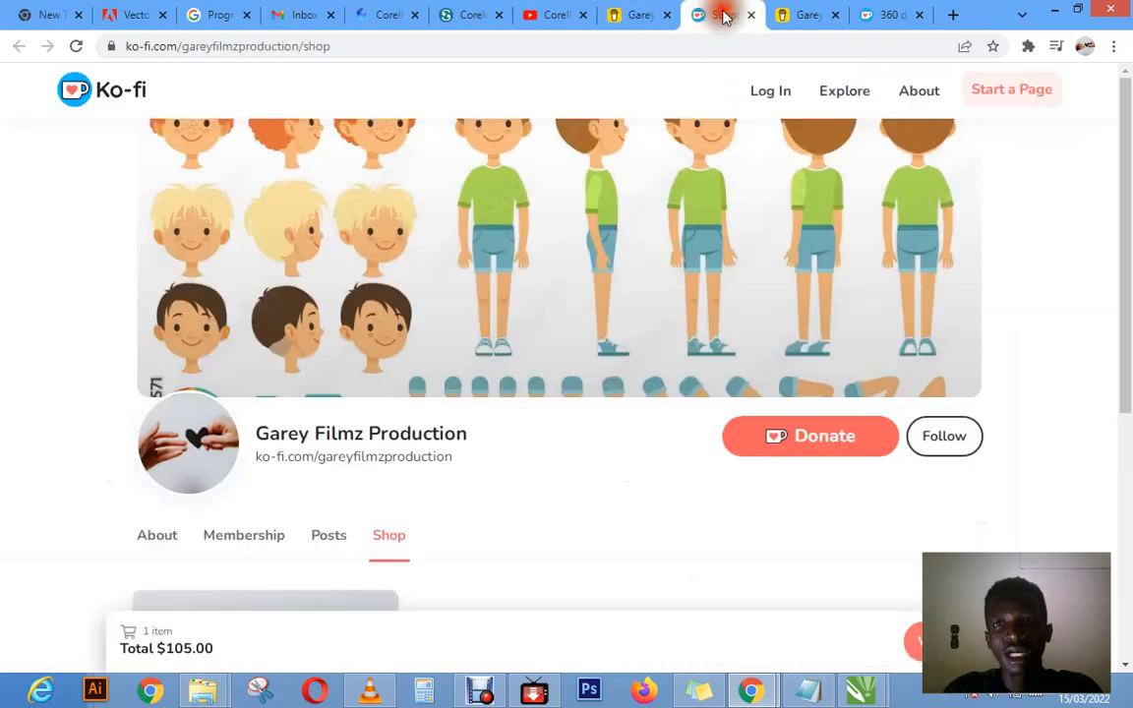
click(796, 18)
click(733, 20)
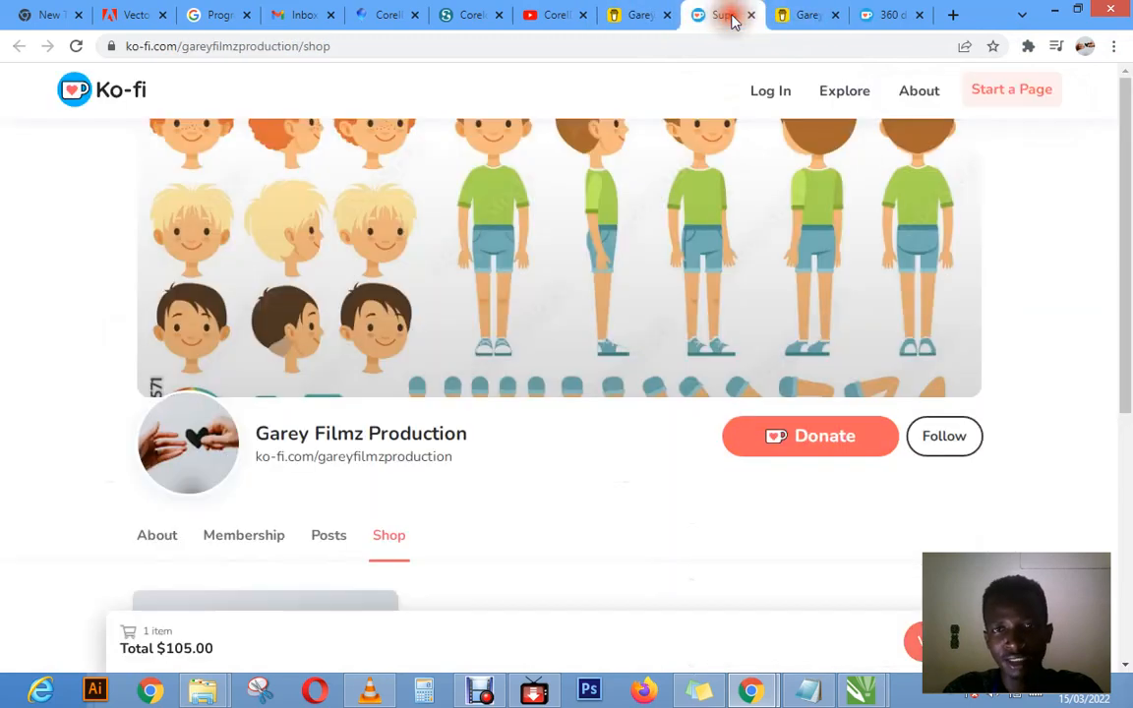
click(811, 20)
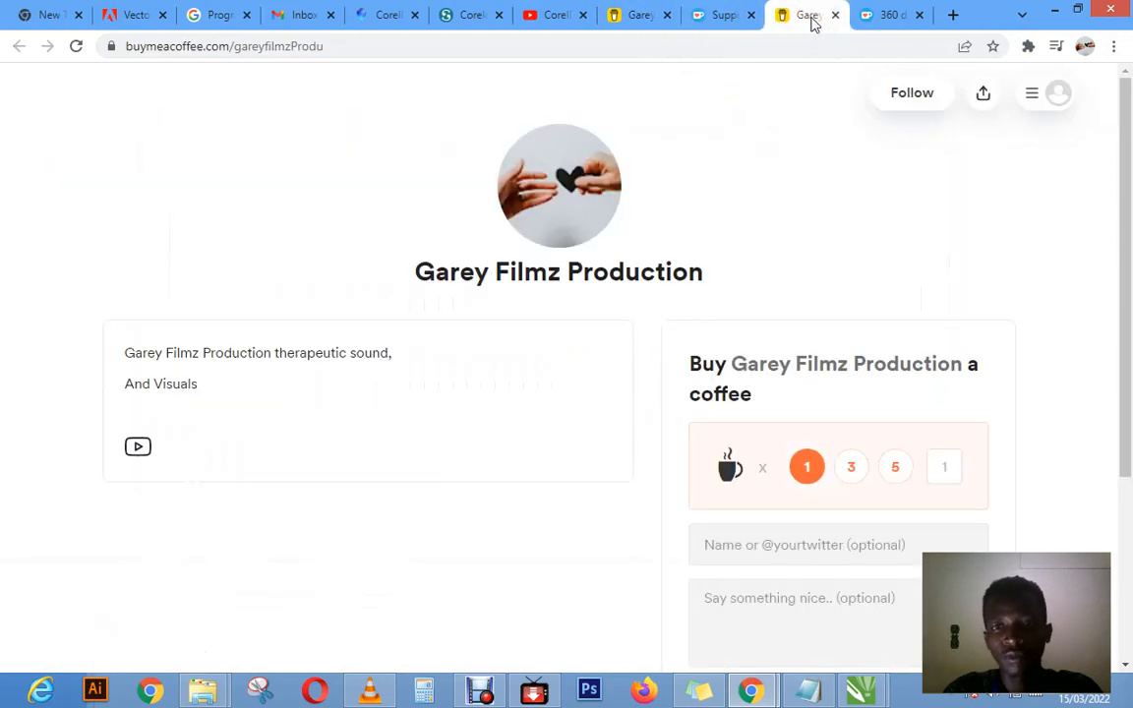
Step: Show the Ko-fi shop page and the second Buy Me a Coffee page once more, and close both pages
click(726, 21)
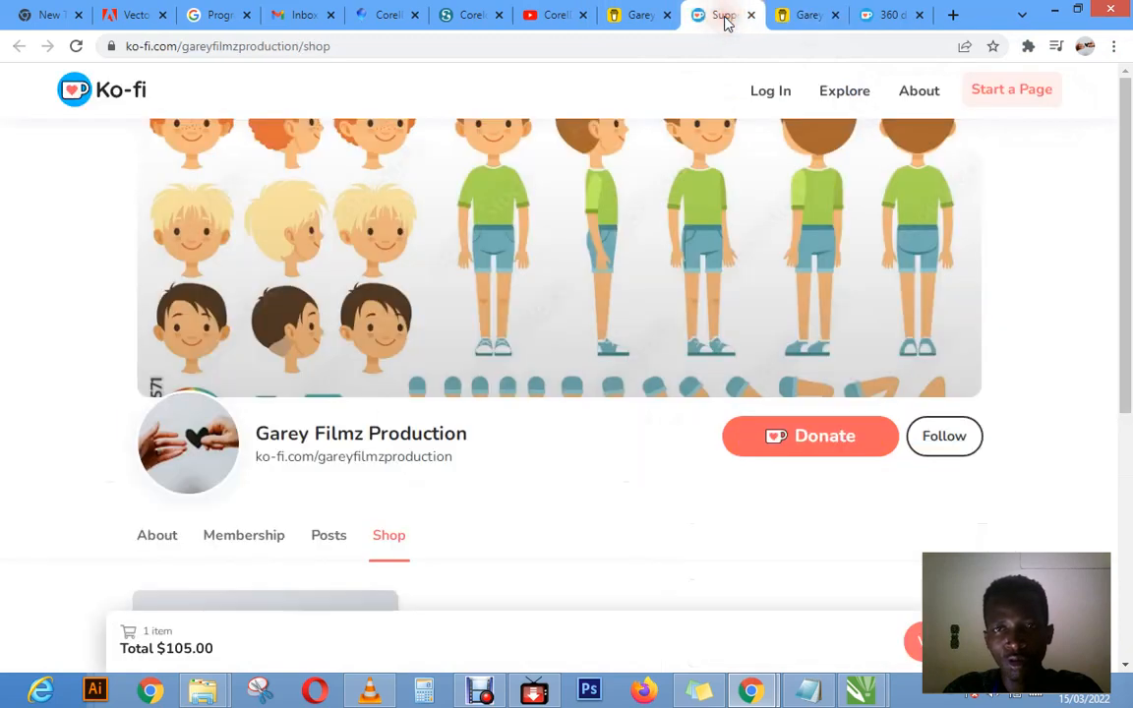
click(797, 19)
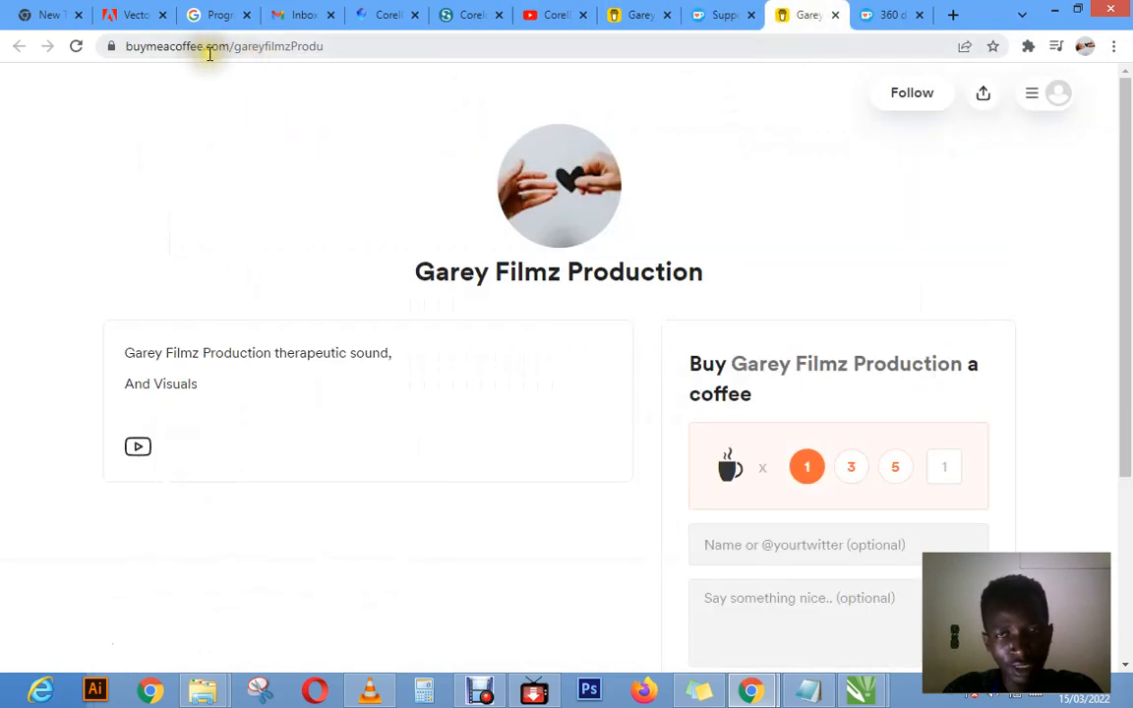
click(724, 17)
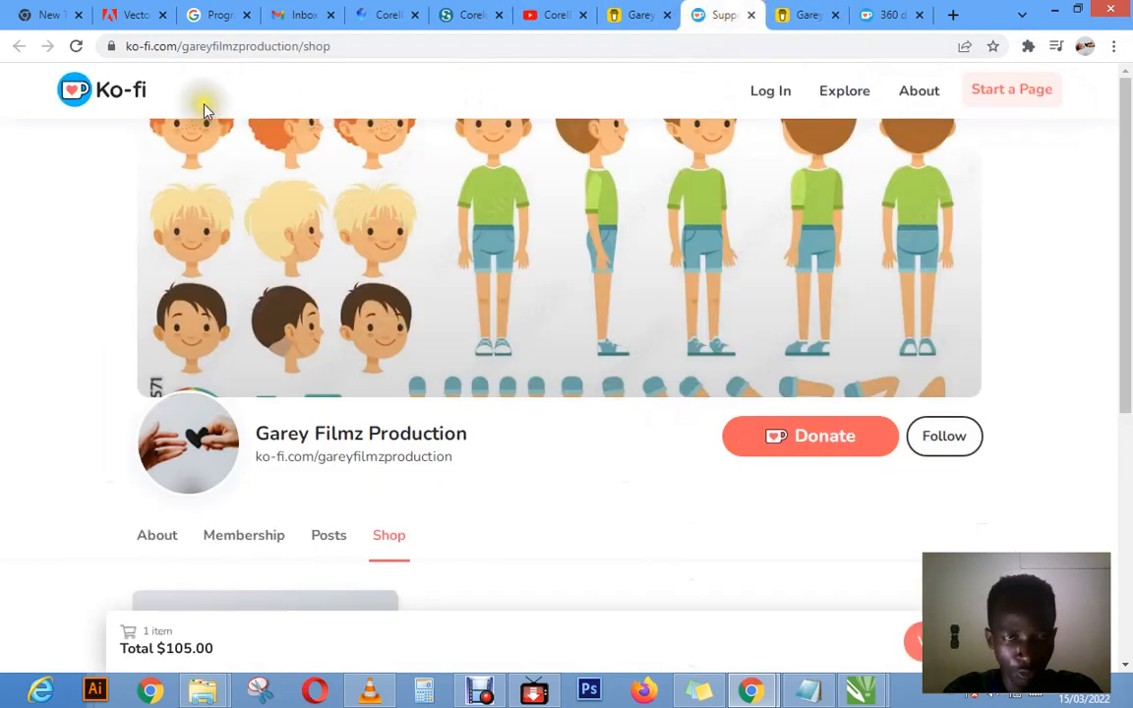
click(750, 15)
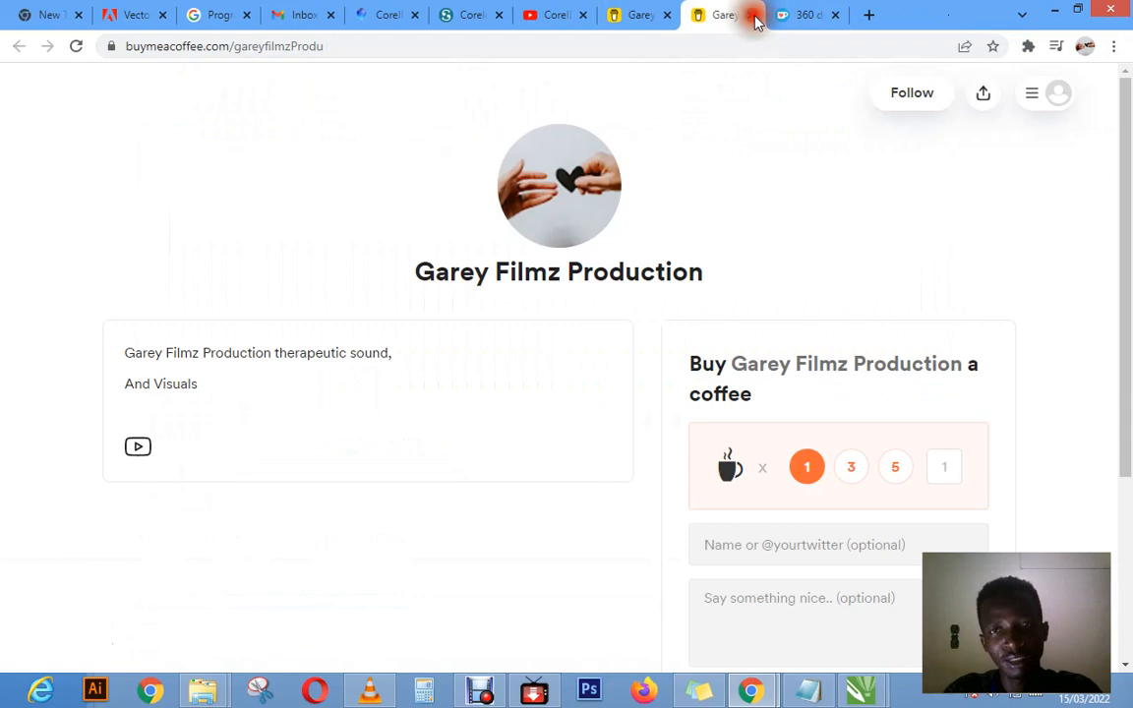
click(753, 16)
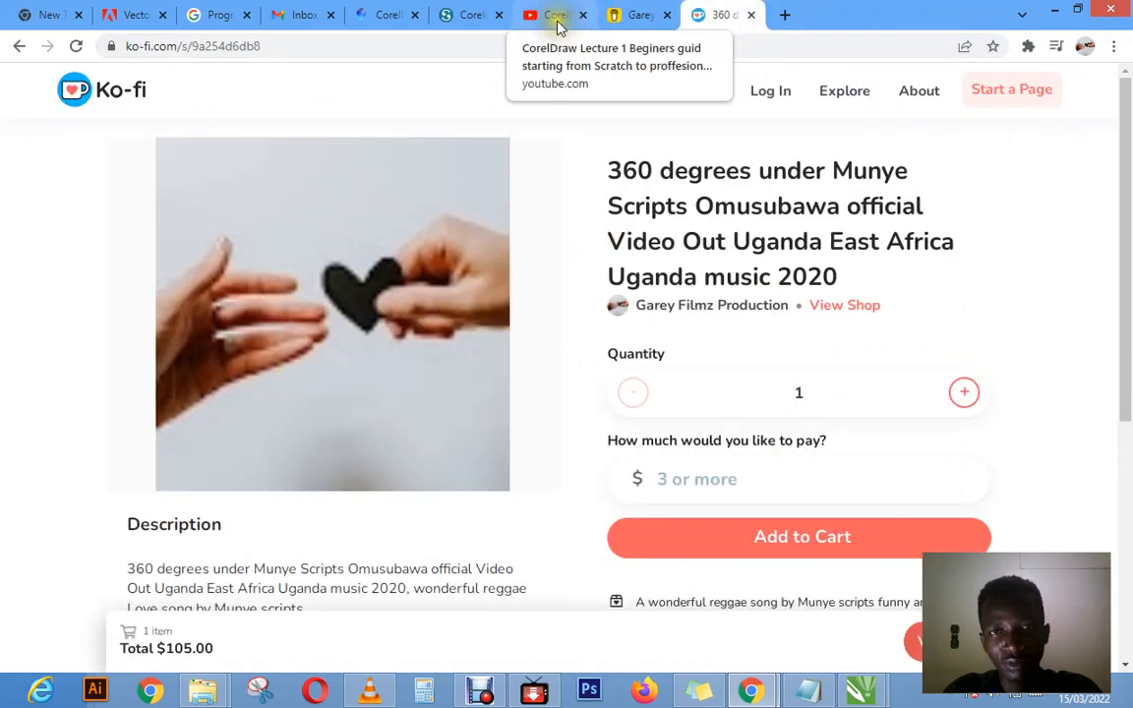
Step: Look through the remaining CorelDraw Lecture 1 video, Buy Me a Coffee and Ko-fi product pages
click(556, 20)
click(652, 18)
click(723, 14)
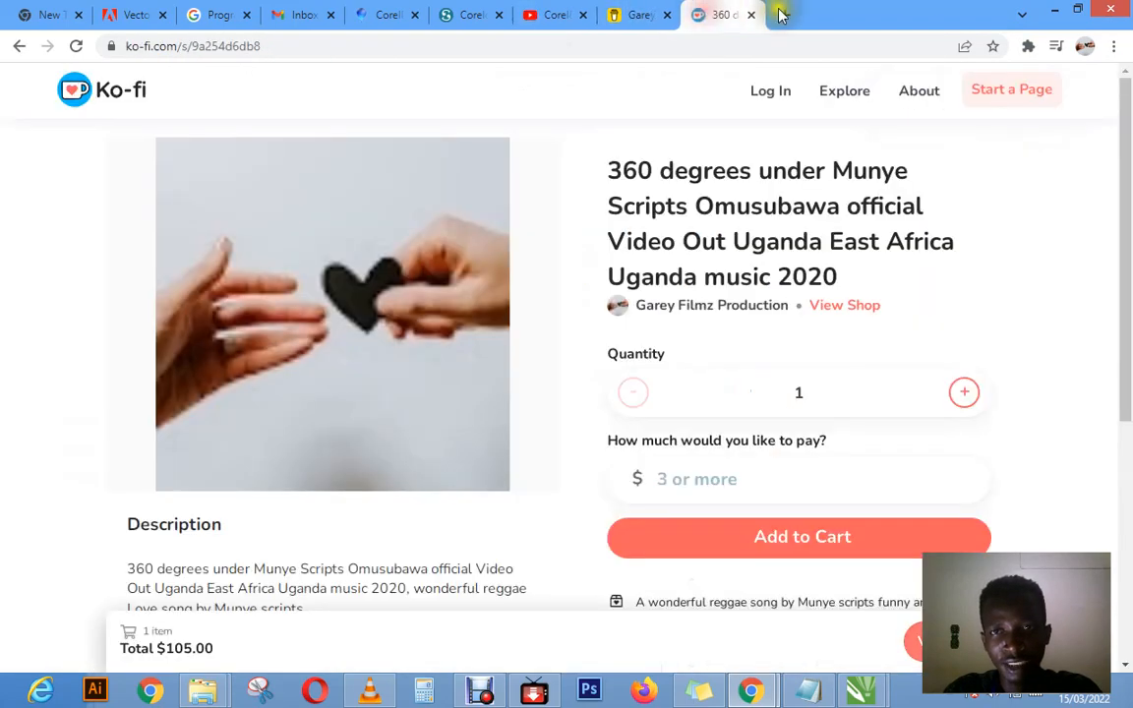
Step: Open YouTube in a new browser tab and search it for "garey filmz production"
click(779, 14)
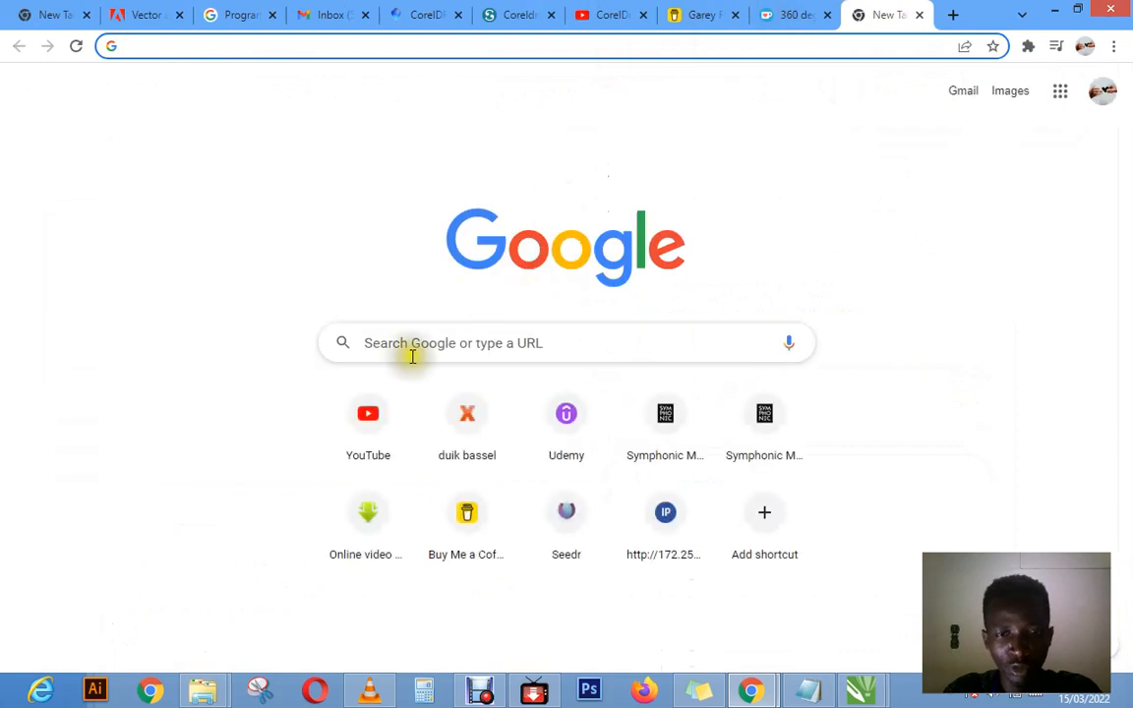
click(355, 423)
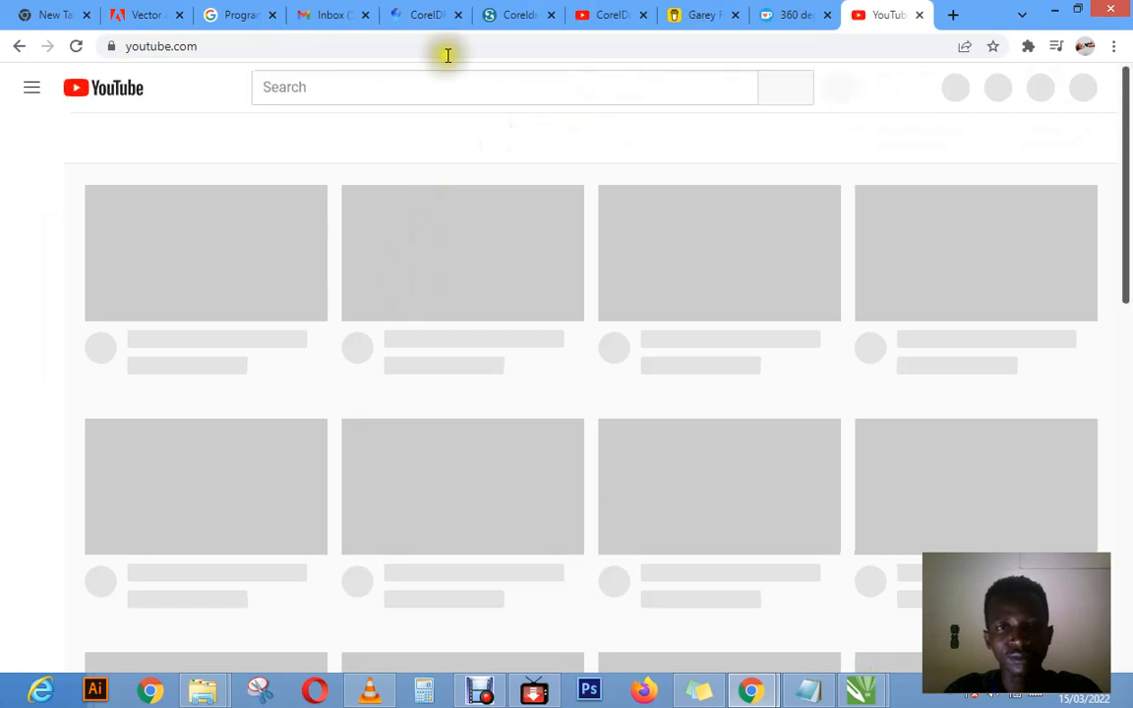
click(369, 91)
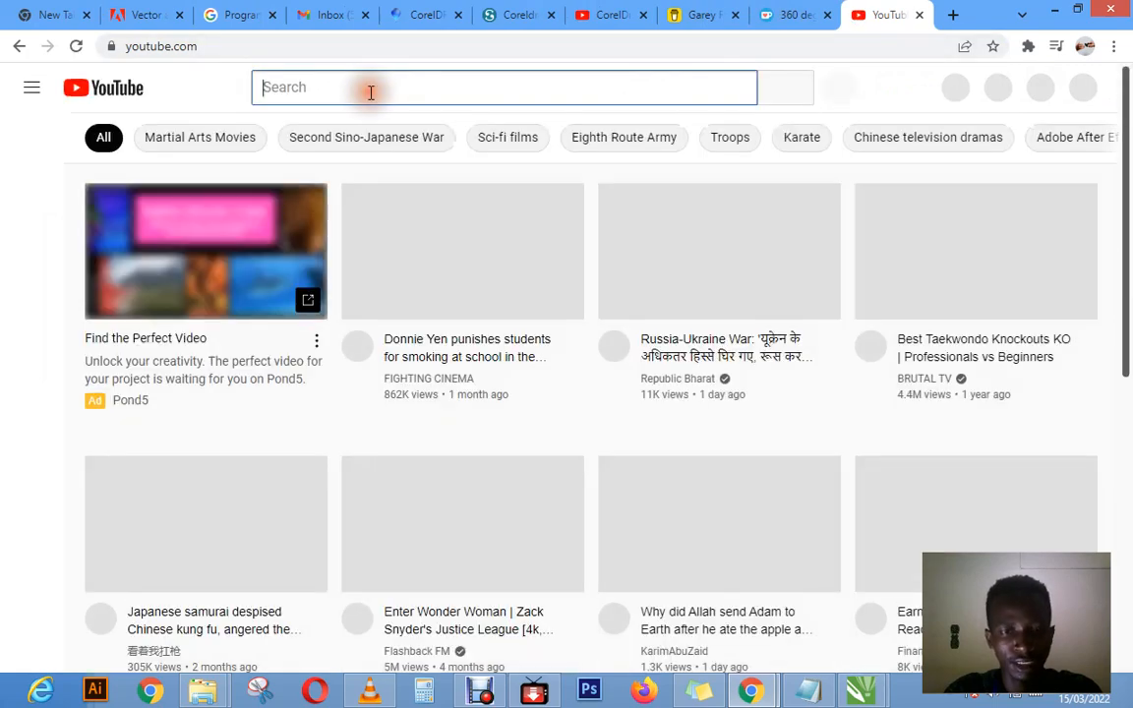
text(garey)
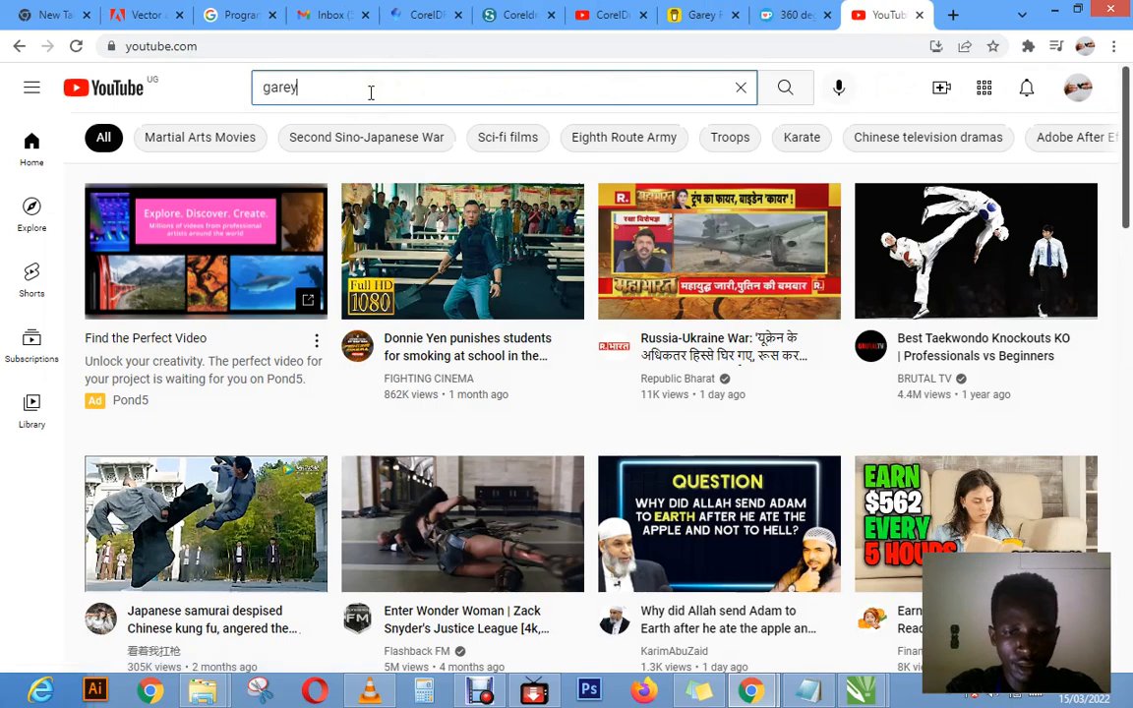
text( filmz)
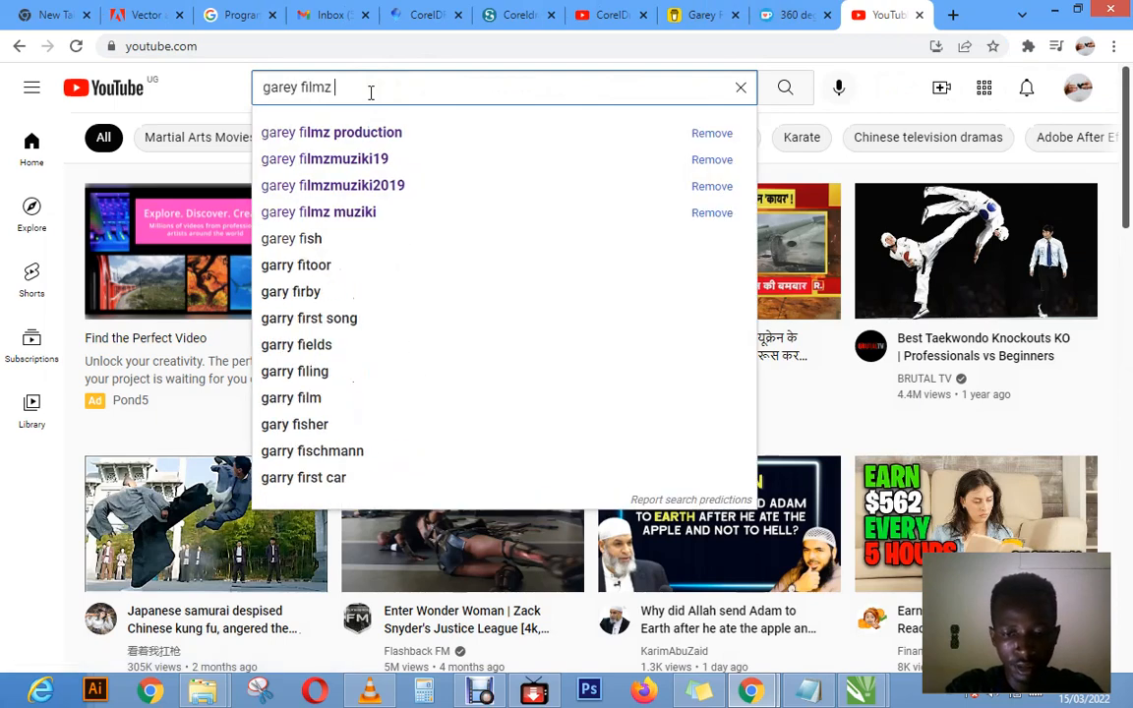
text( pro)
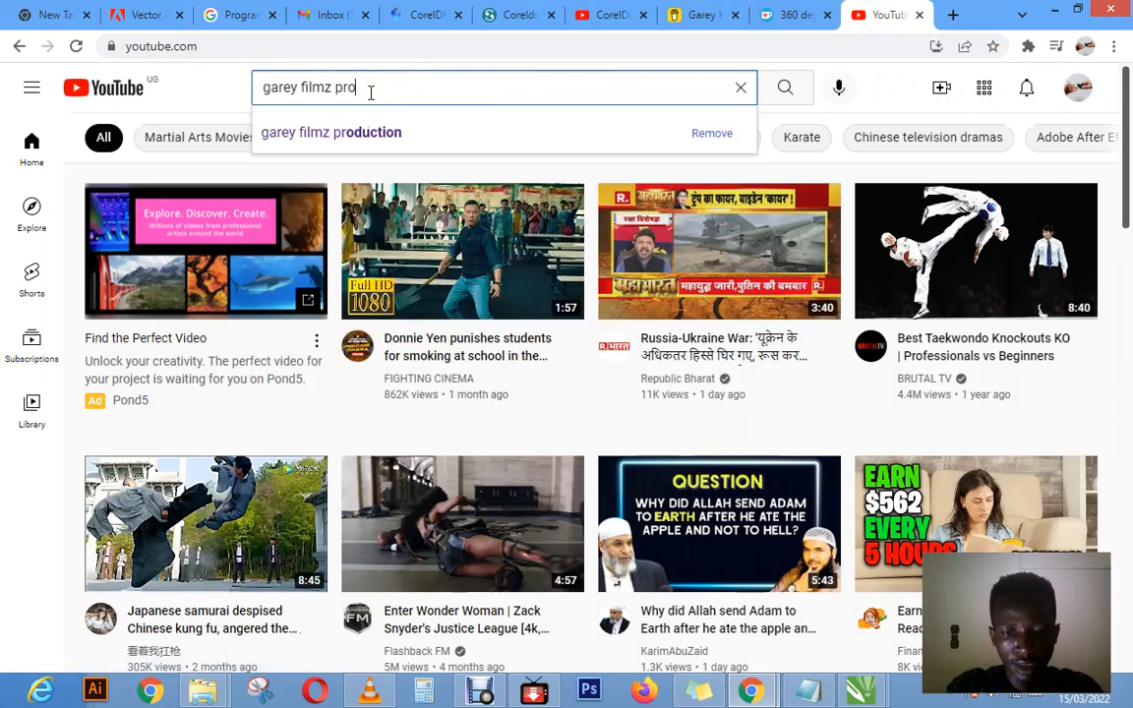
text(duction)
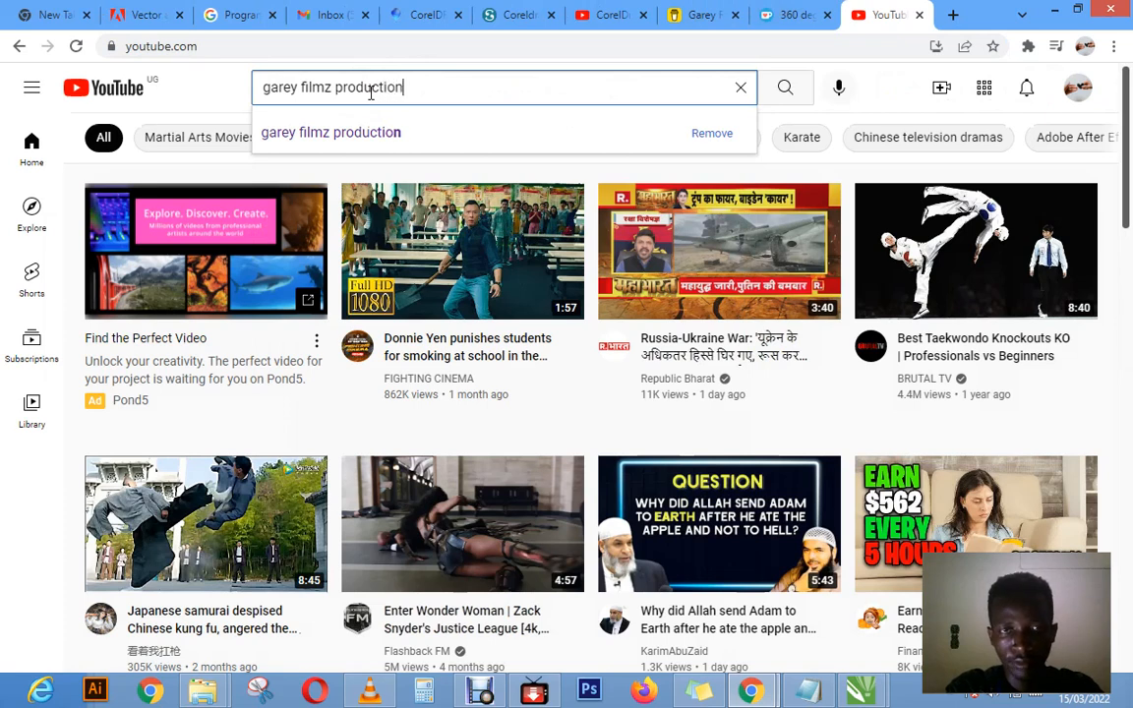
click(789, 91)
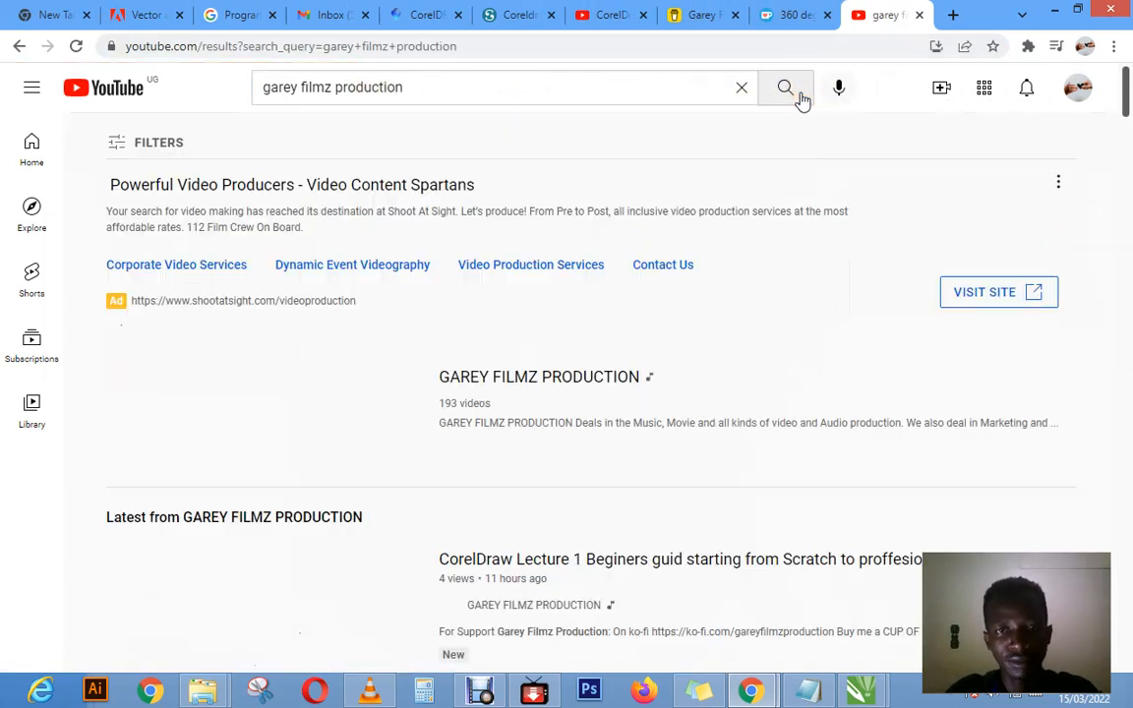
Step: Open the GAREY FILMZ PRODUCTION channel from the search results and pause its introduction video
click(540, 379)
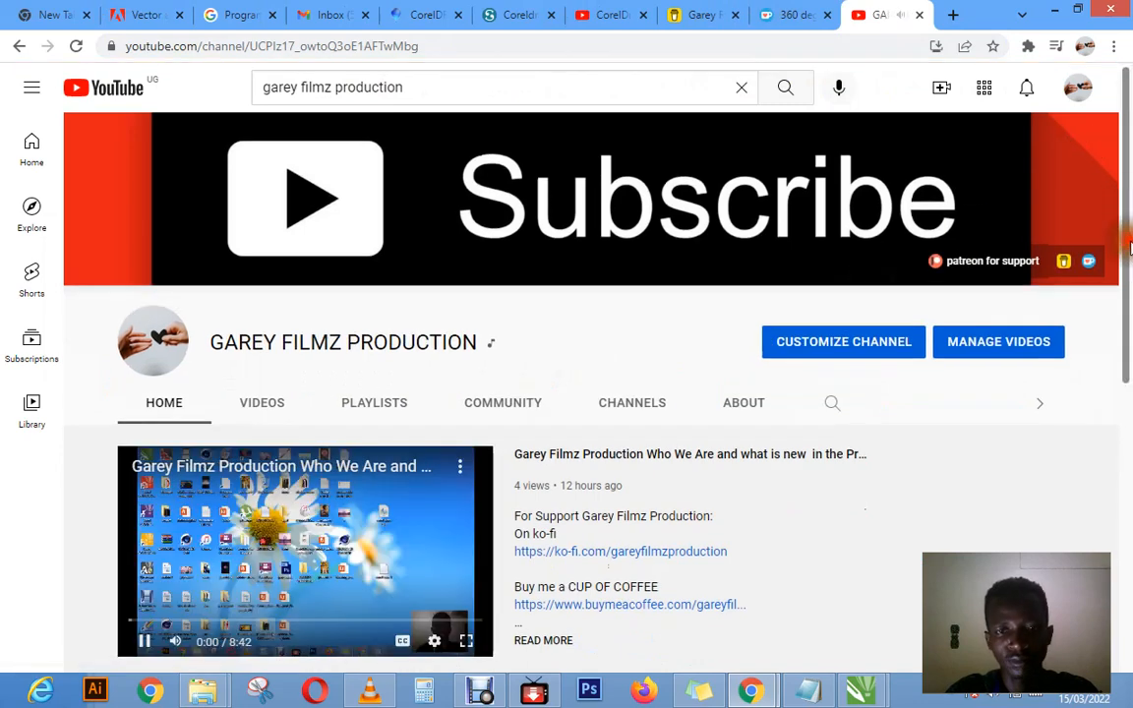
scroll(629, 334, down, 2)
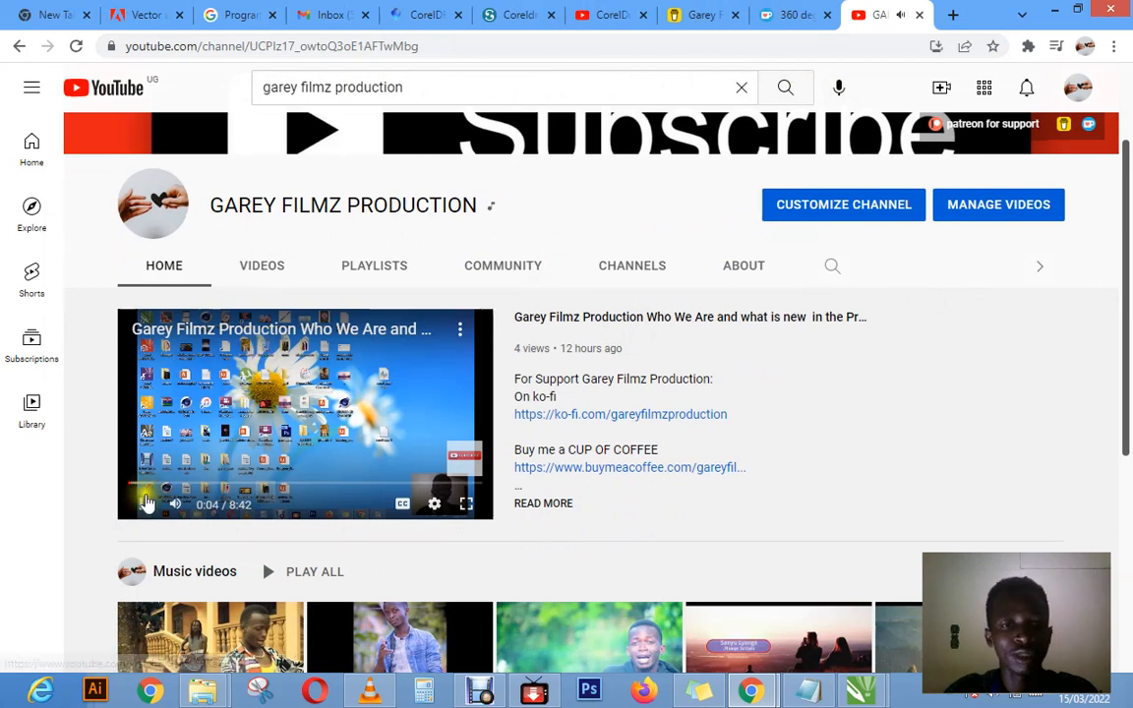
click(144, 511)
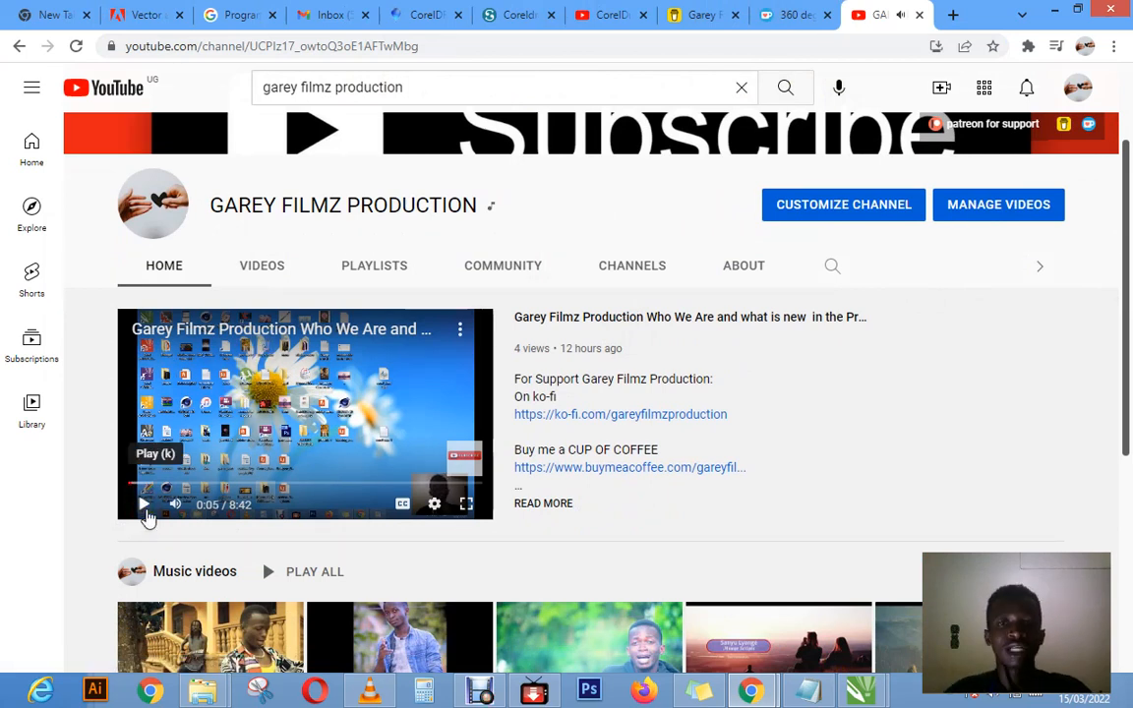